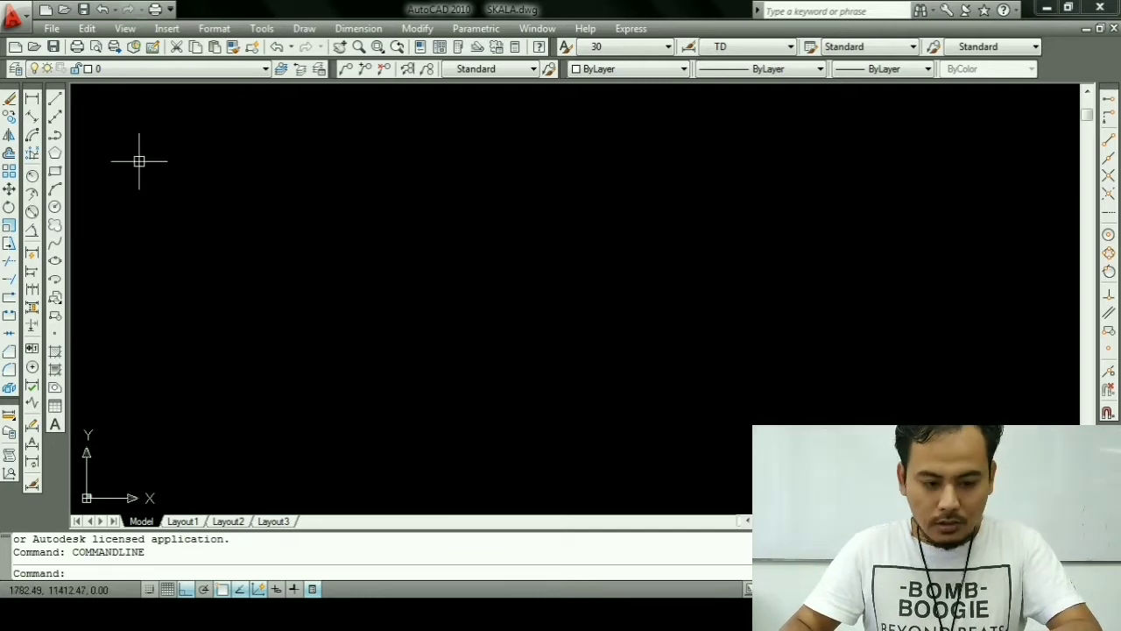
Step: Set Drawing Units length precision to 0, keeping Millimeters as the insertion scale
left_click(13, 16)
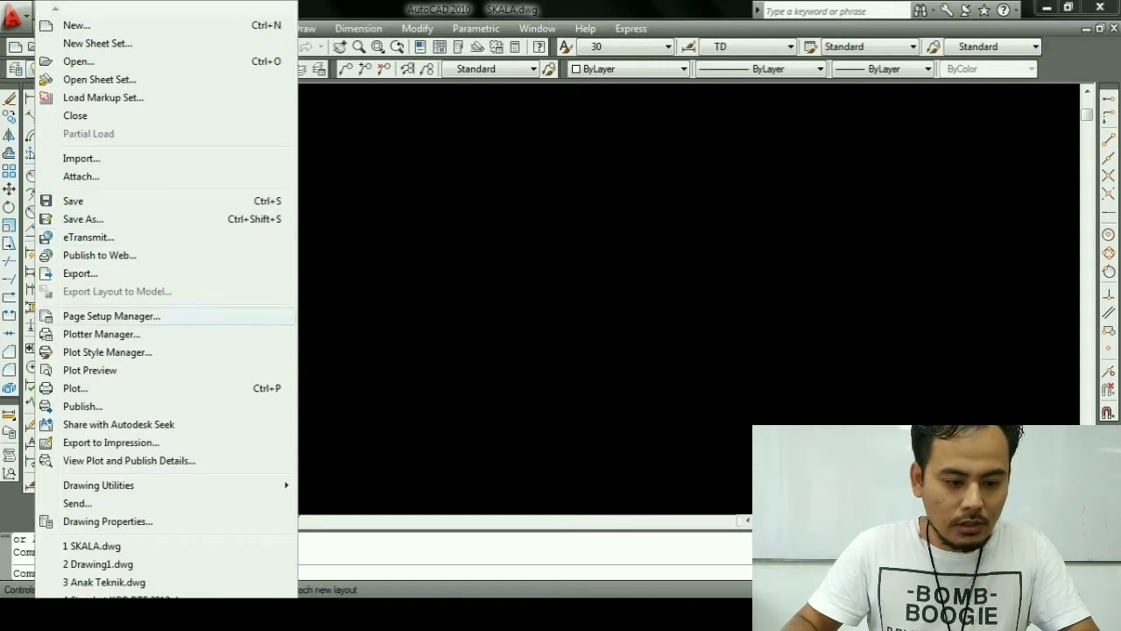
left_click(112, 316)
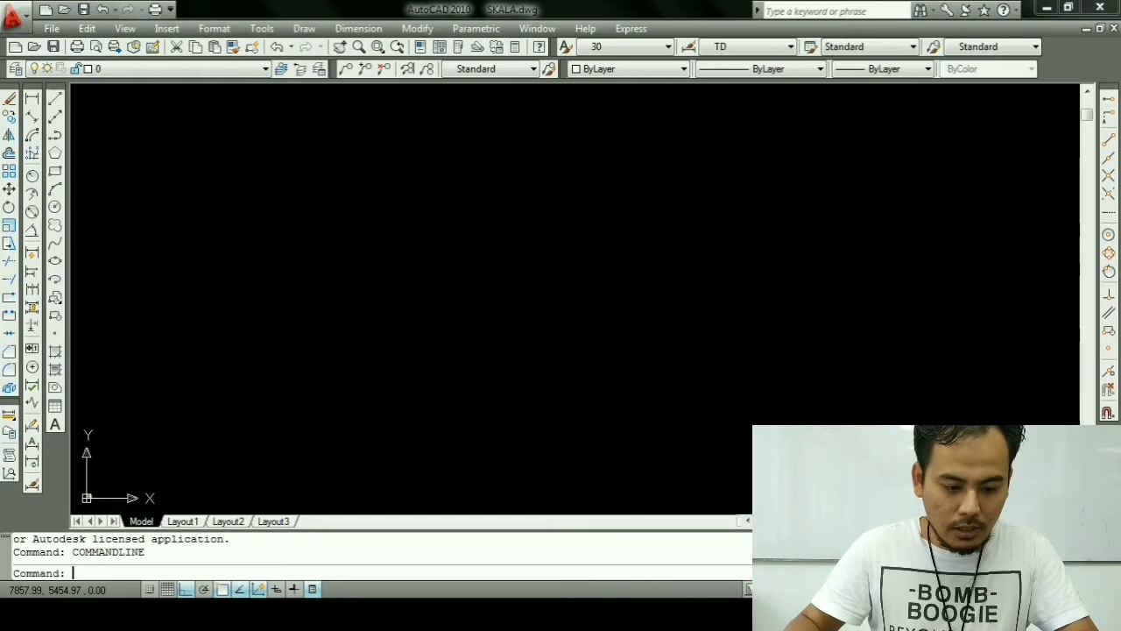
left_click(376, 573)
type("un")
key("Return")
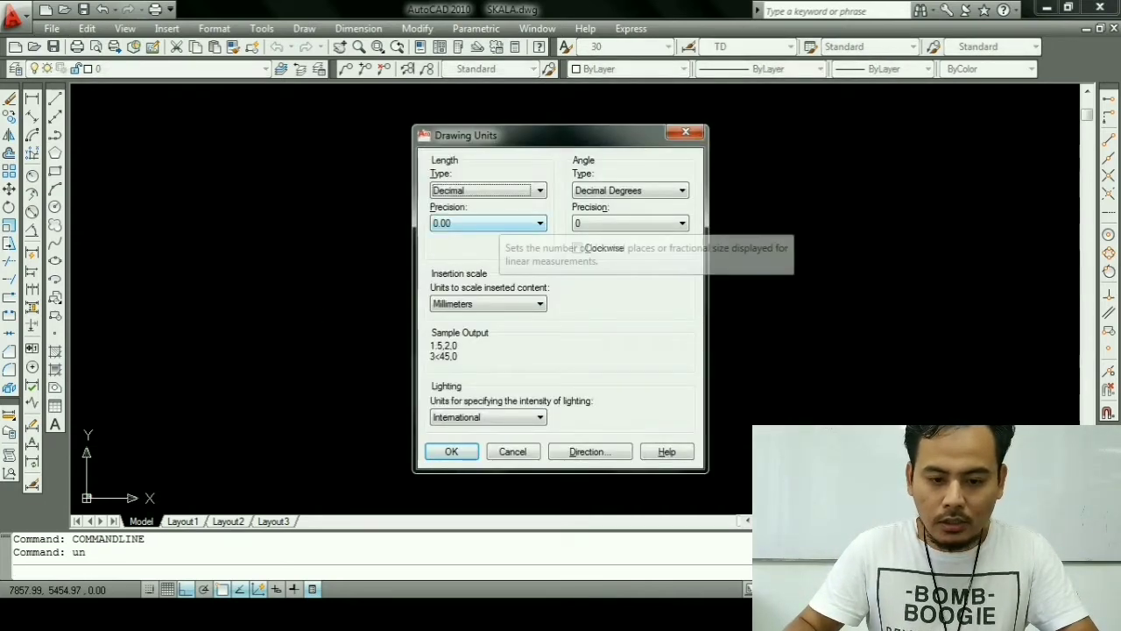
left_click(490, 222)
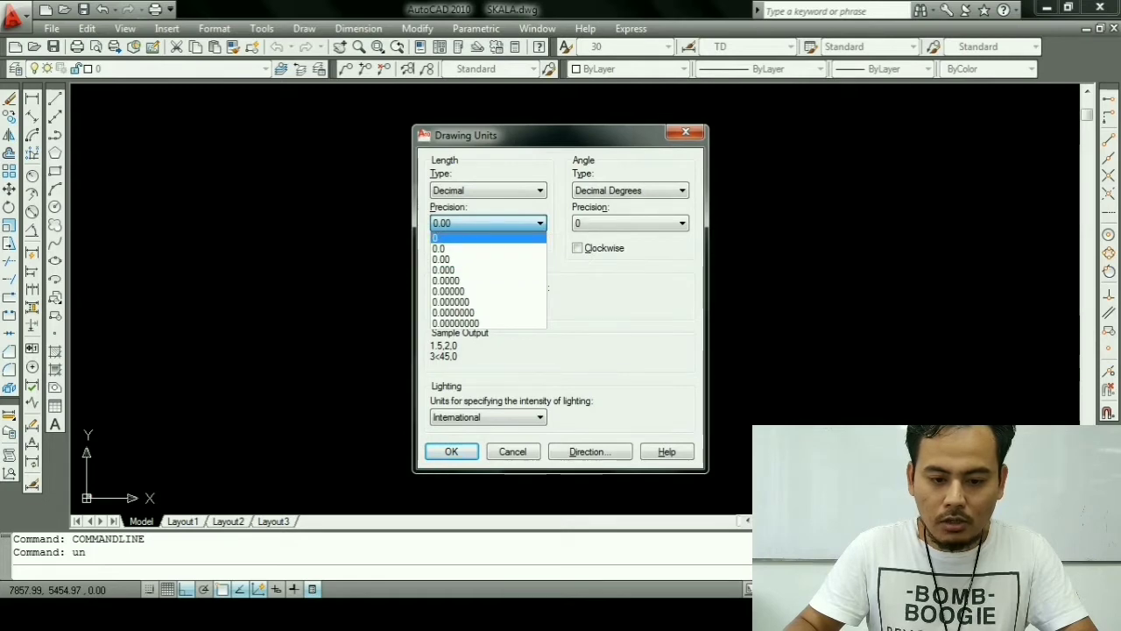
left_click(438, 237)
left_click(488, 303)
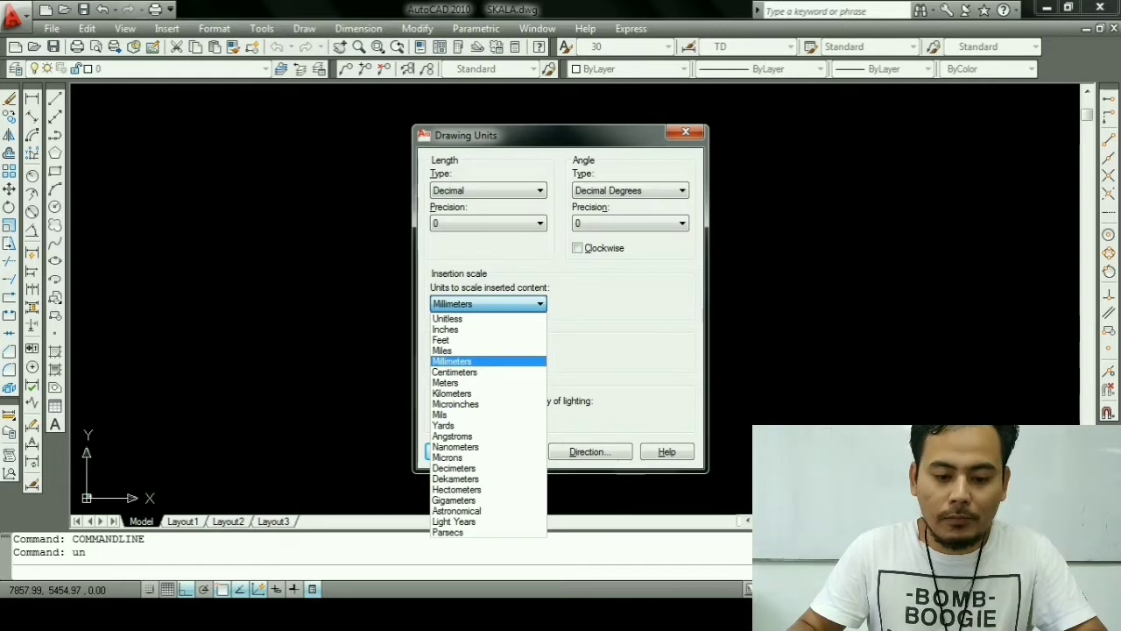
key("Return")
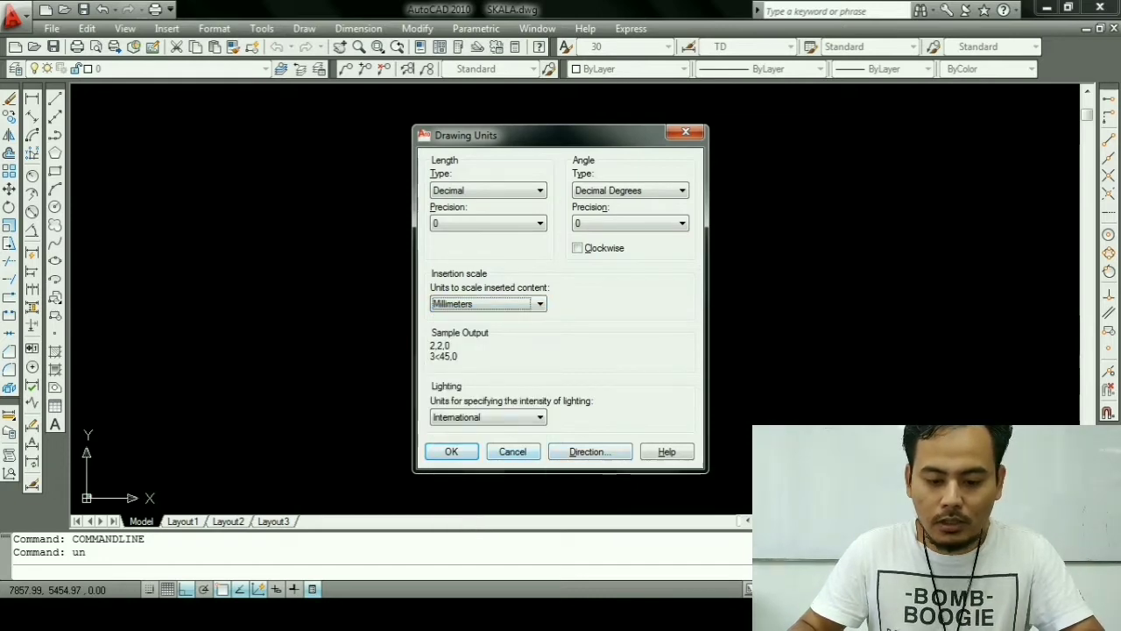
left_click(451, 451)
type("l")
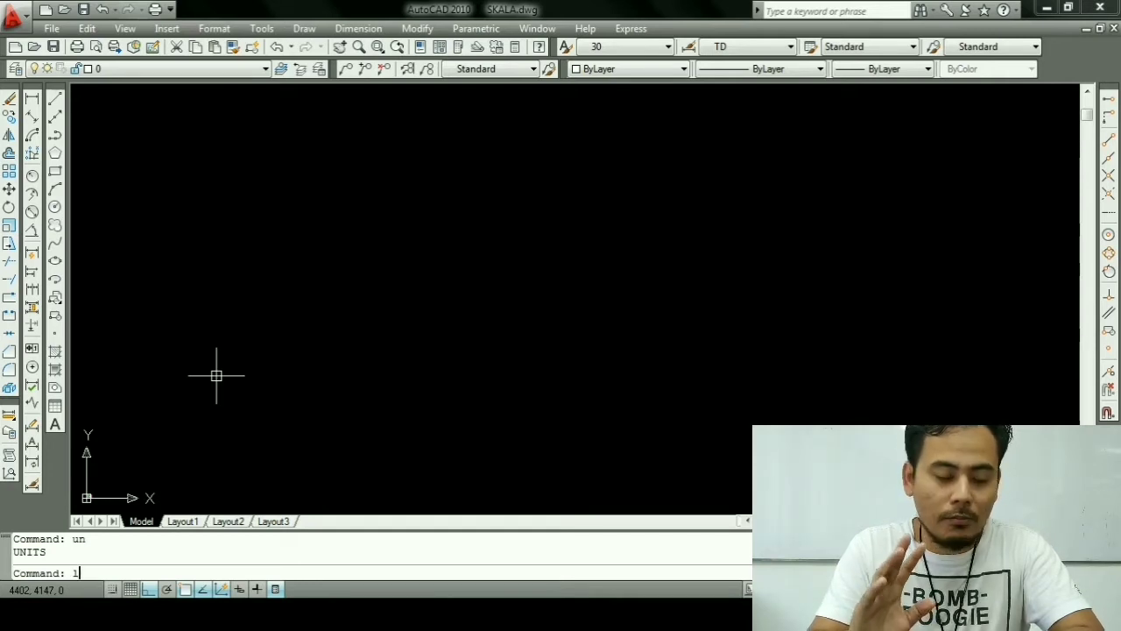
Step: Draw the 210 bottom edge and the 297 vertical edge of the A4 frame with LINE
key("Escape")
key("Escape")
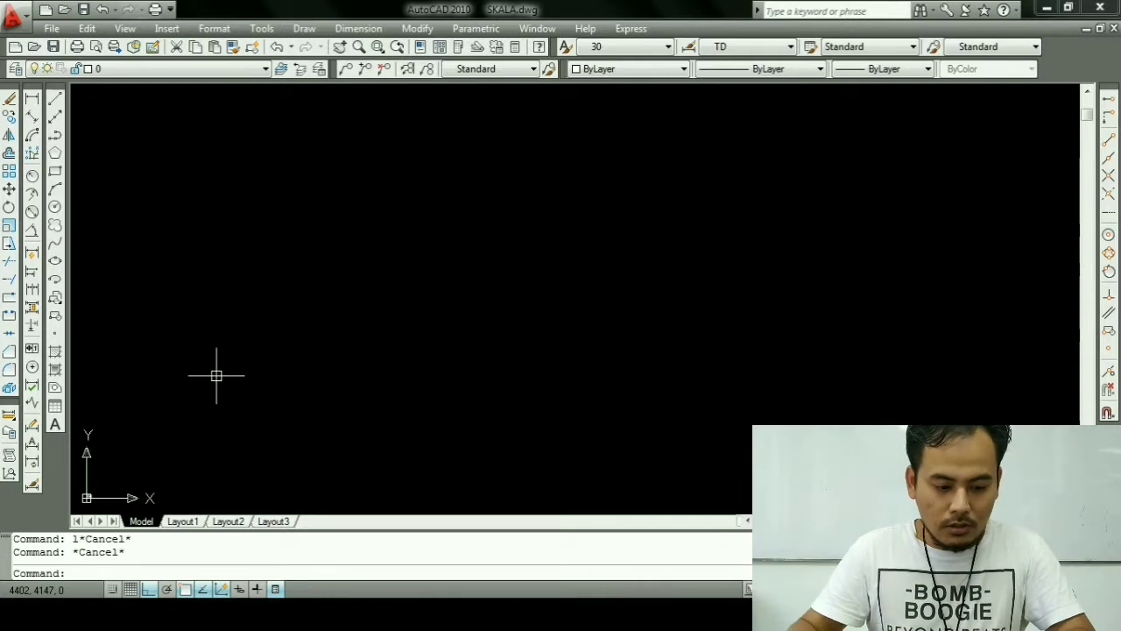
key("Return")
left_click(126, 385)
type("210")
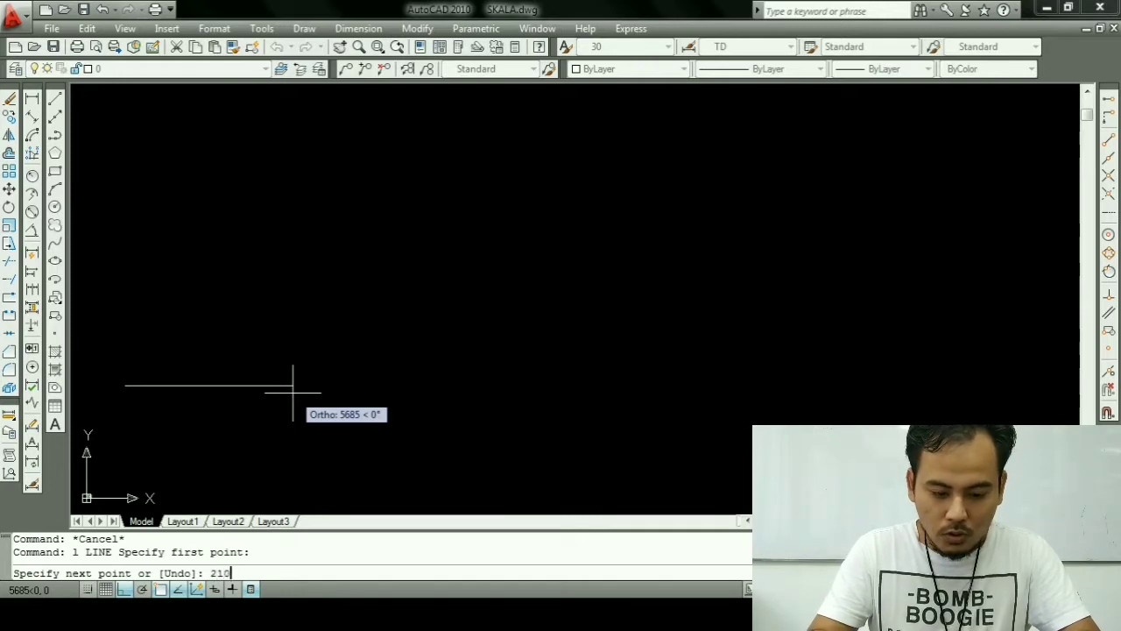
key("Return")
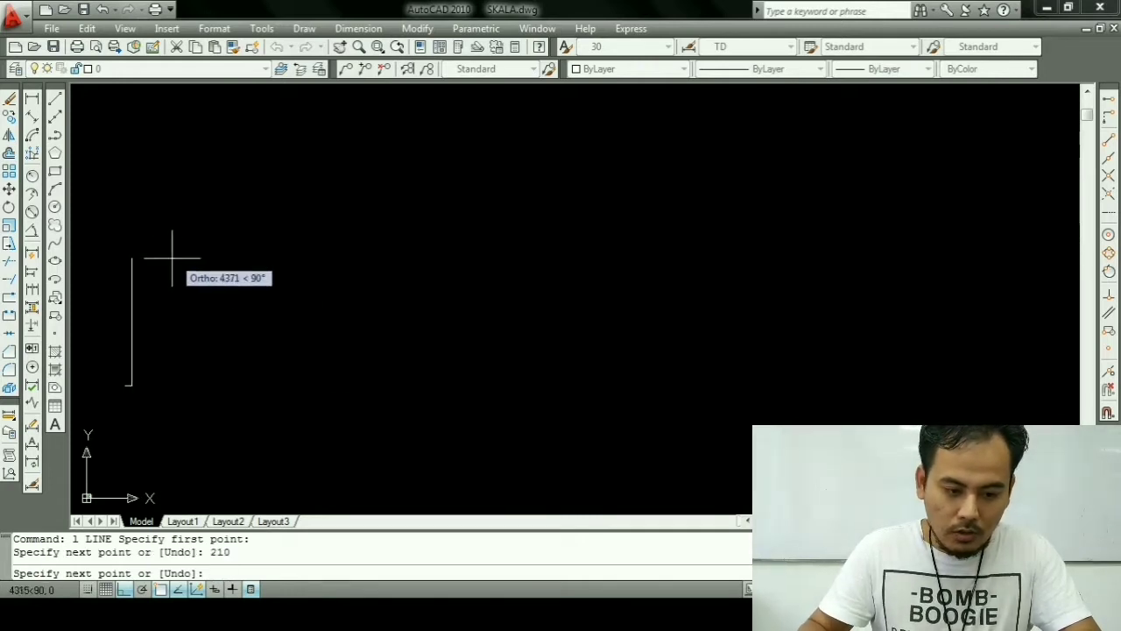
scroll(112, 344, "up", 5)
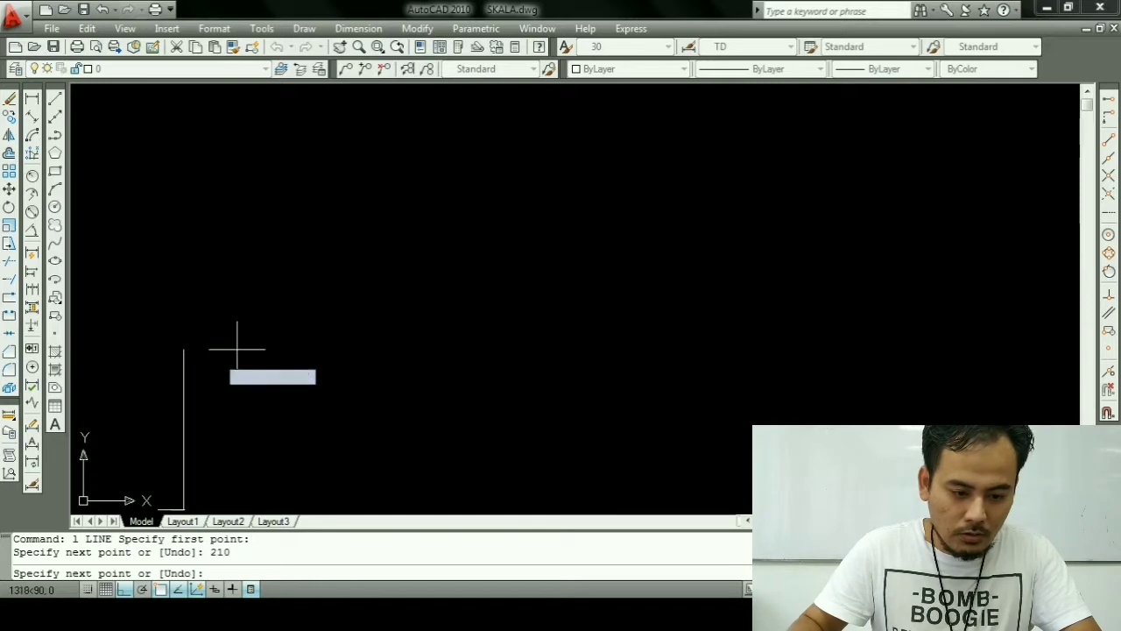
scroll(236, 348, "down", 2)
scroll(230, 430, "up", 3)
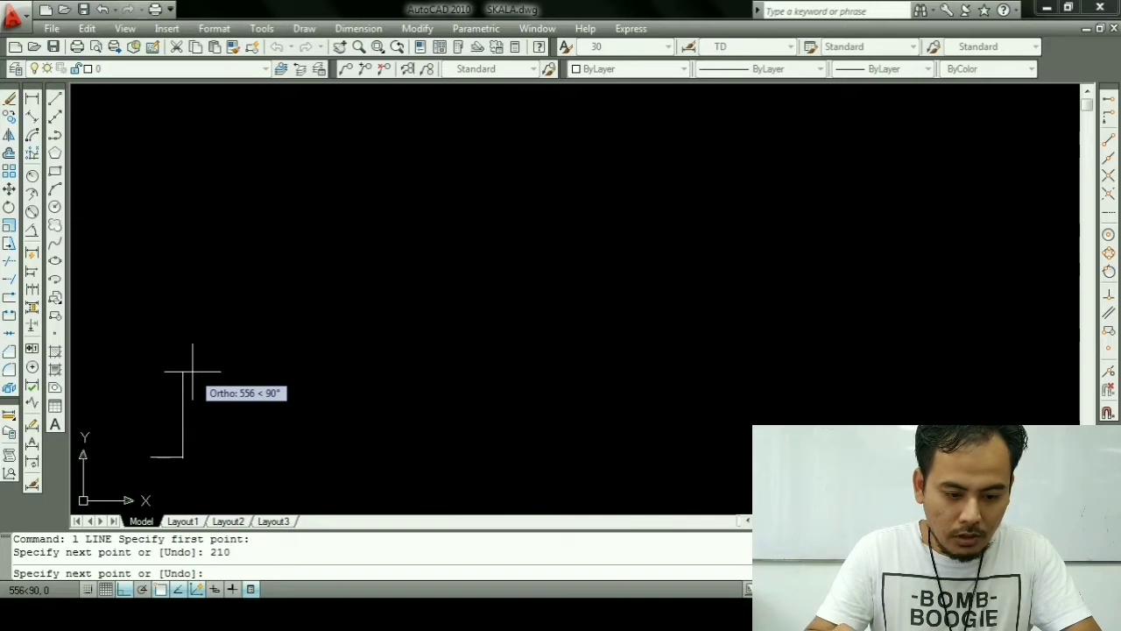
type("297")
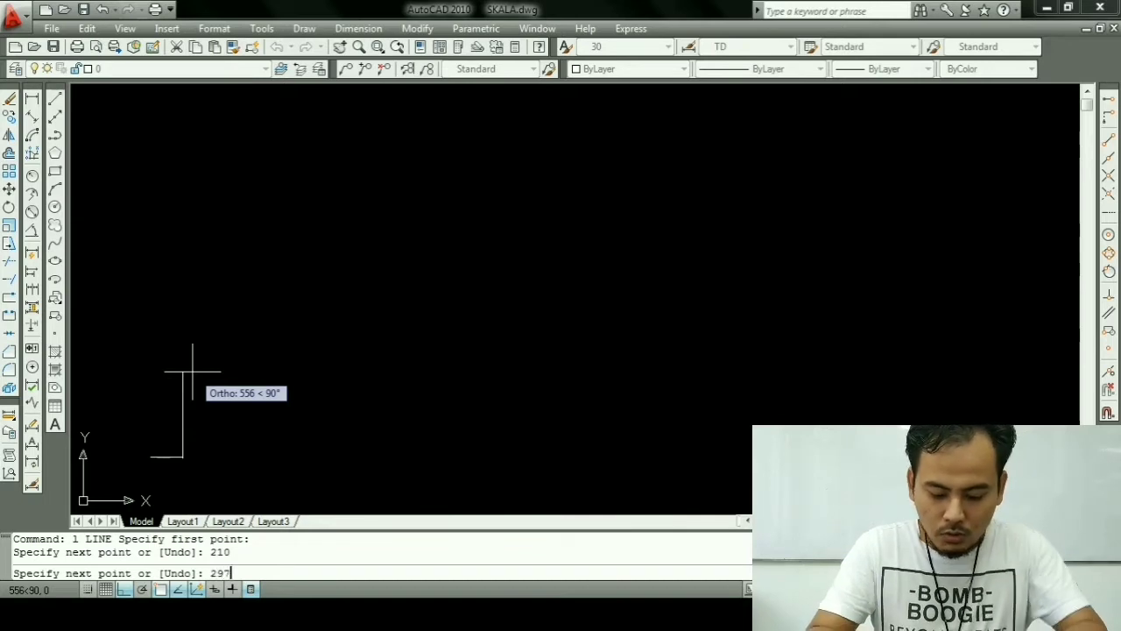
key("Return")
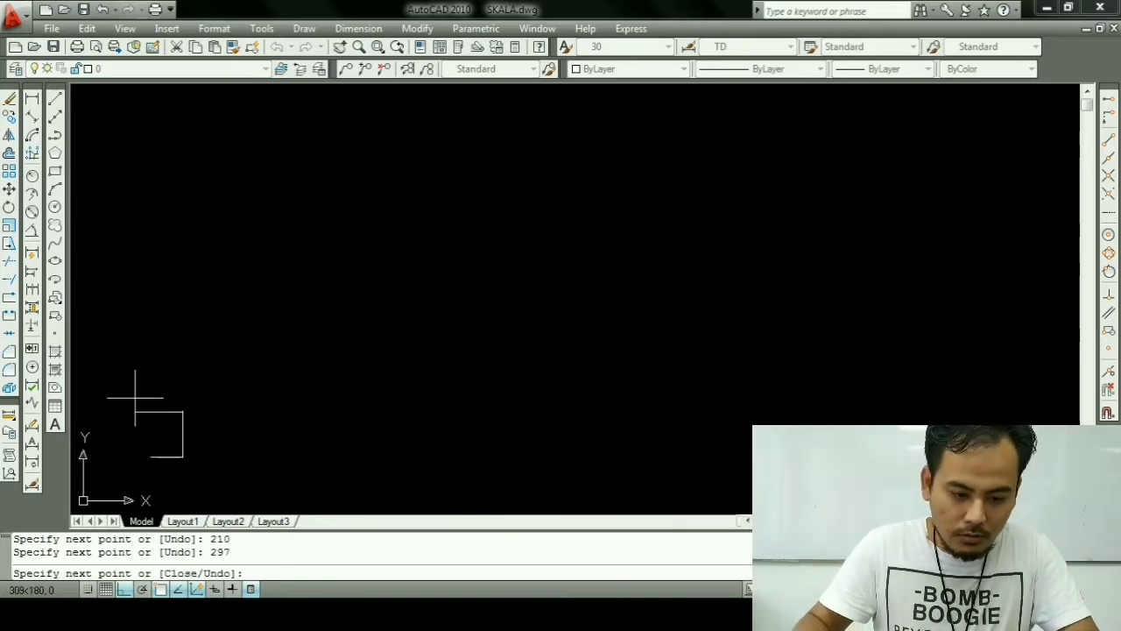
scroll(149, 430, "up", 6)
Step: Add the top and left edges and trim the left edge's overshoot above the top
mouse_move(170, 438)
middle_mouse_down()
mouse_move(255, 294)
mouse_move(250, 312)
middle_mouse_up()
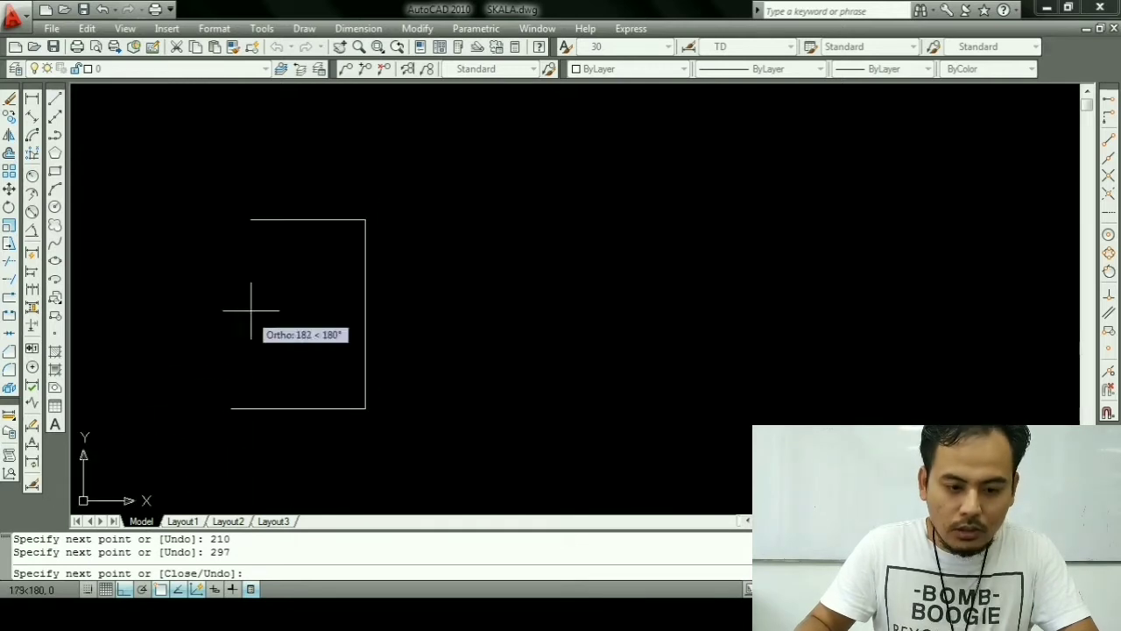
left_click(196, 230)
key("Escape")
key("Return")
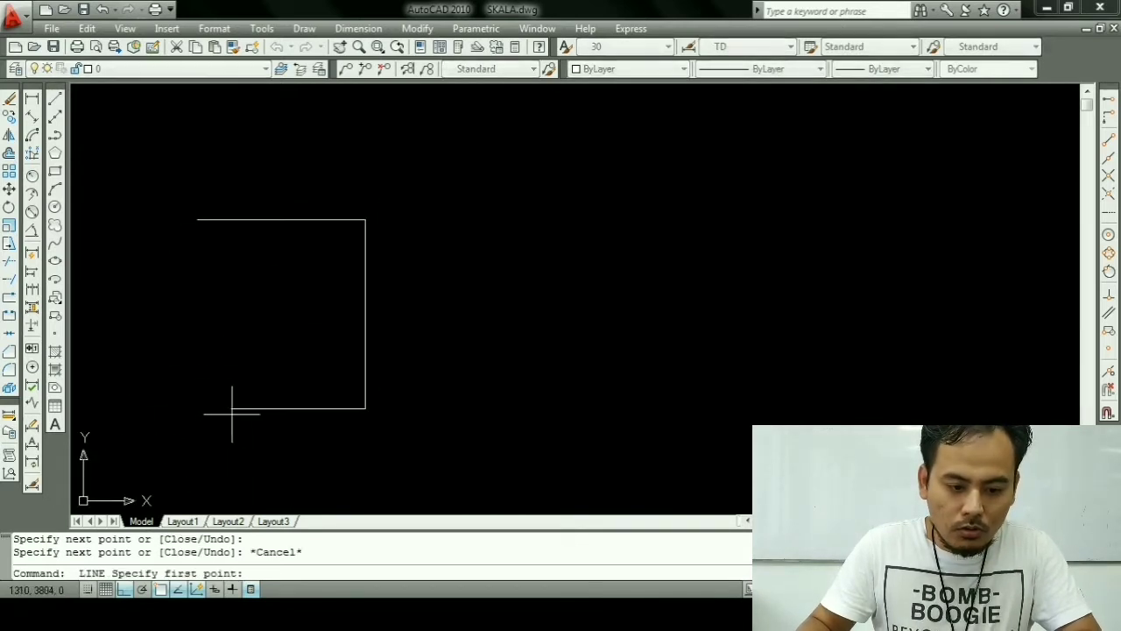
left_click(231, 407)
left_click(258, 175)
key("Escape")
type("tr")
key("Return")
key("Return")
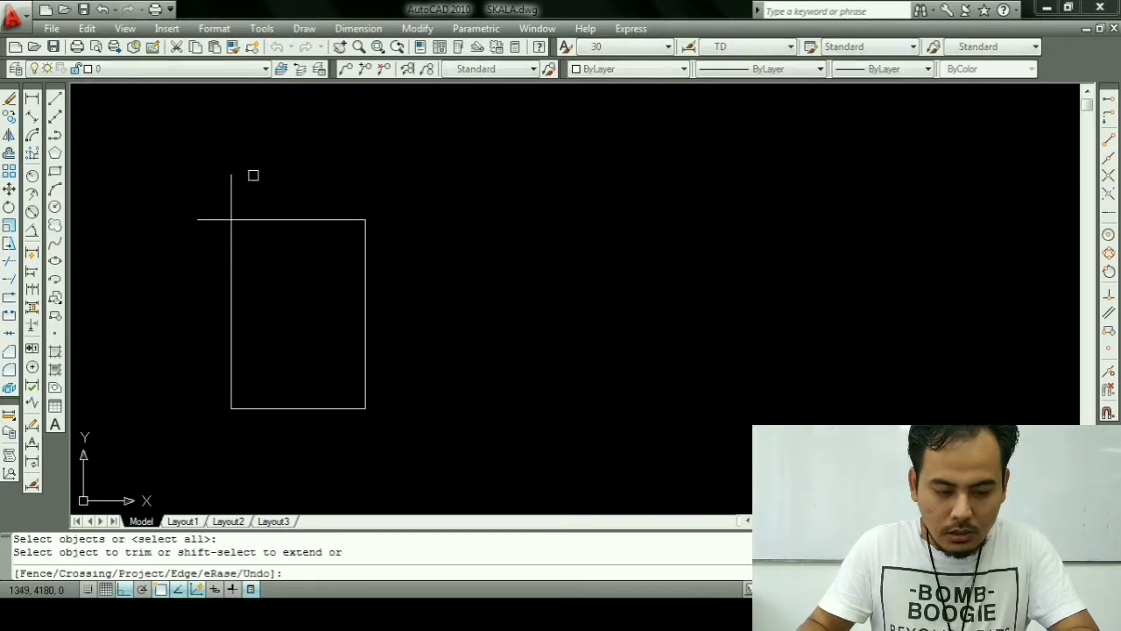
left_click(229, 189)
key("Escape")
Step: Check the four frame lines by selecting them, then centre and enlarge the frame in view
scroll(271, 308, "up", 2)
scroll(271, 302, "up", 2)
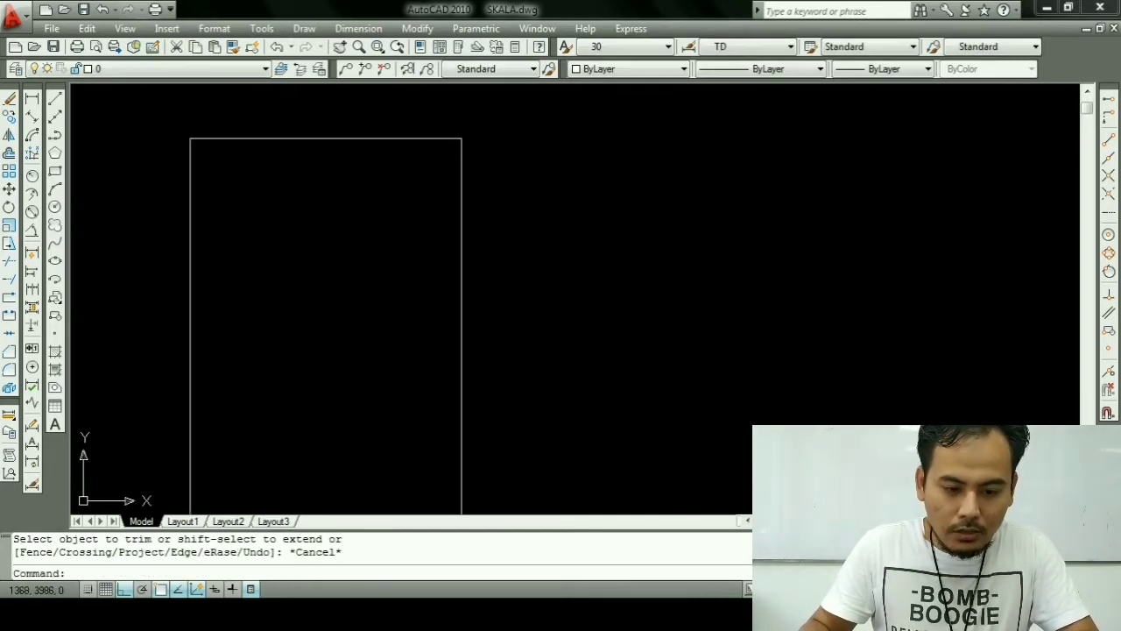
scroll(271, 295, "down", 3)
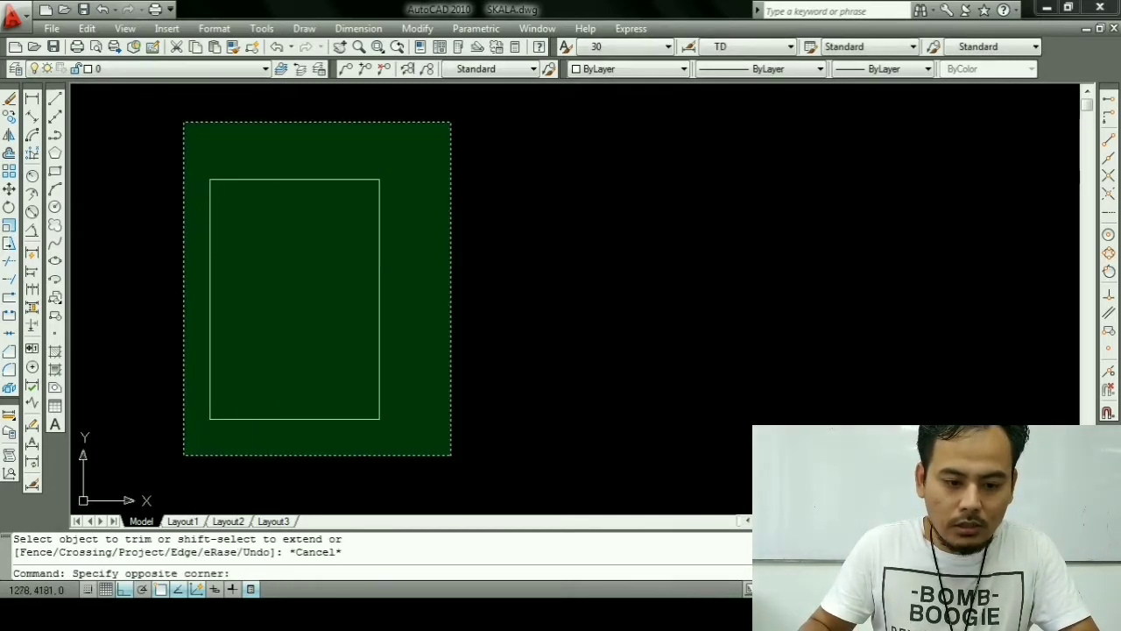
left_click(182, 123)
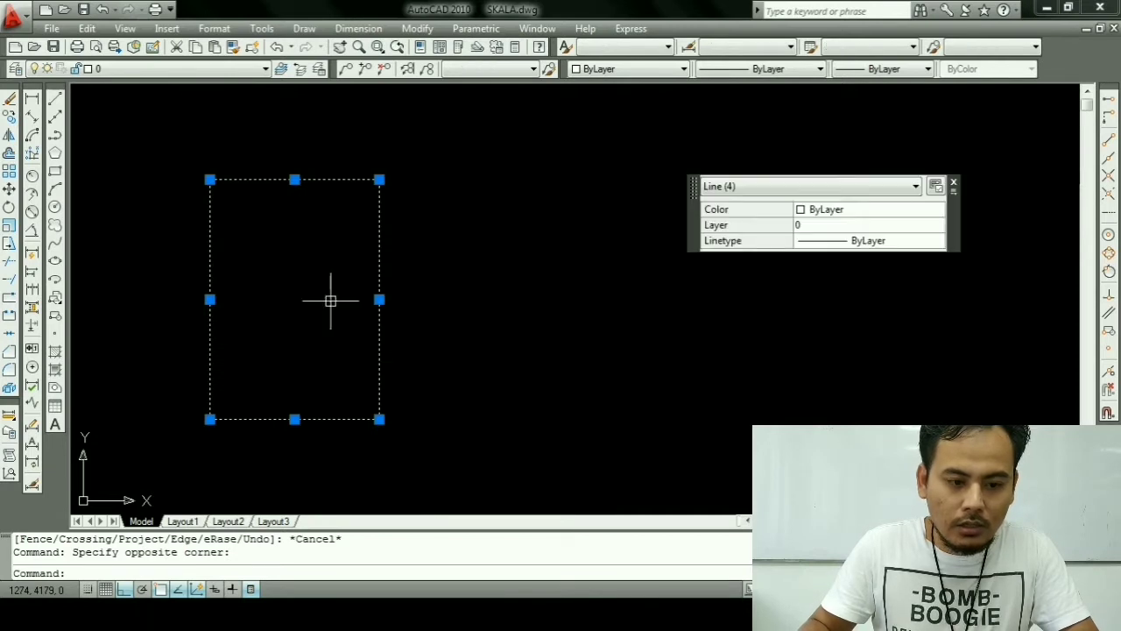
key("Escape")
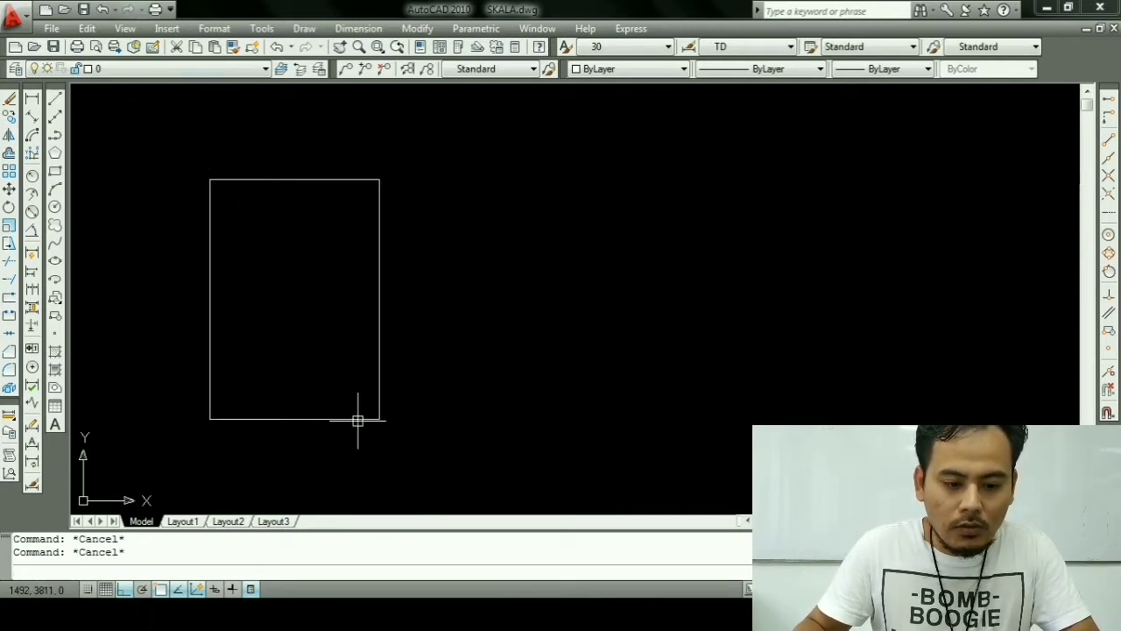
middle_click_drag(357, 421, 304, 374)
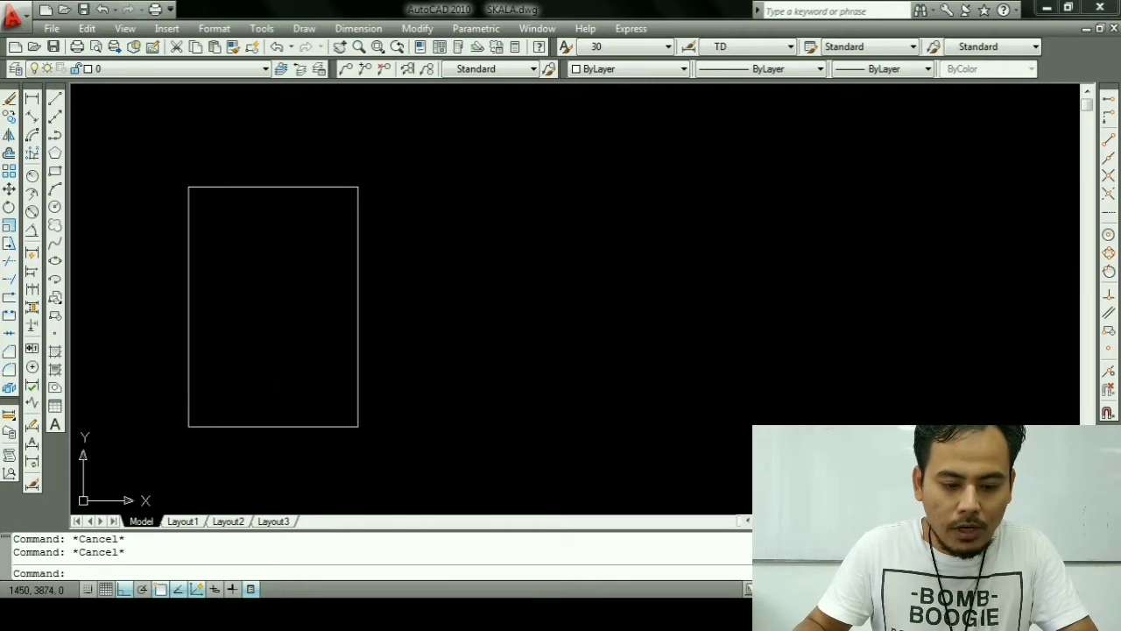
scroll(265, 409, "up", 2)
middle_click_drag(265, 409, 279, 421)
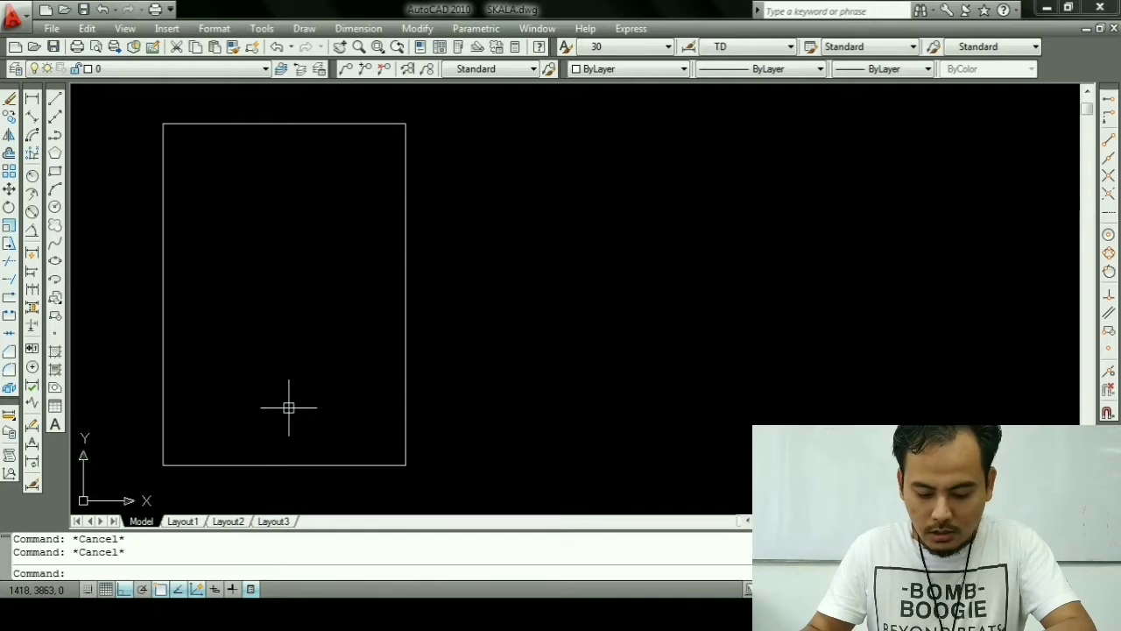
type("o")
Step: Offset the frame's right edge 10 and left edge 20 inward
key("Return")
type("10")
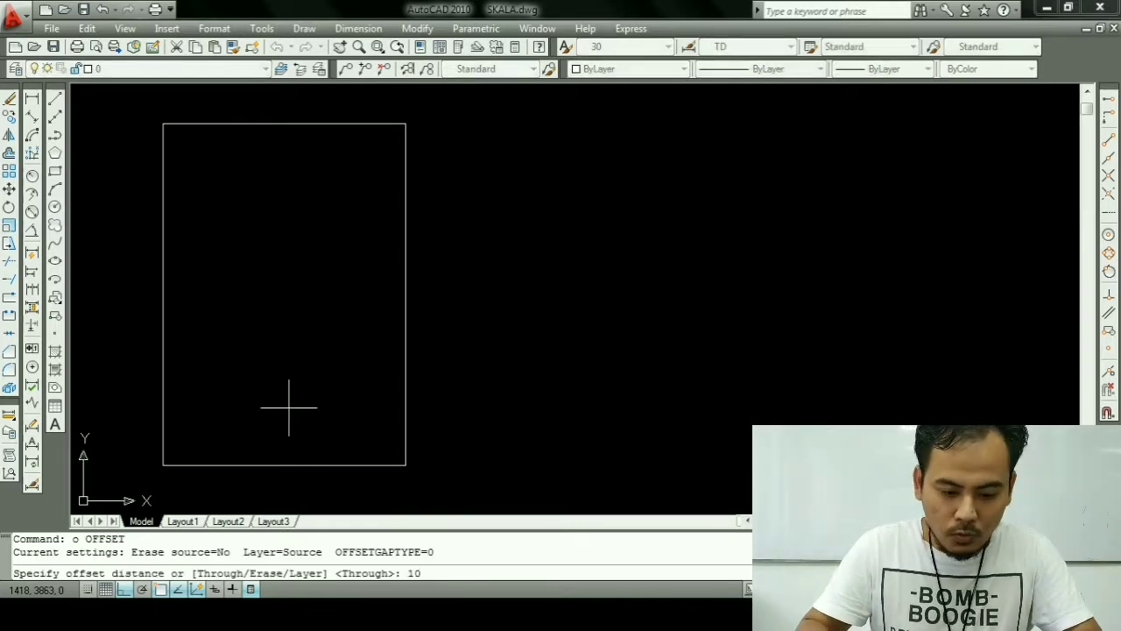
key("Return")
left_click(405, 427)
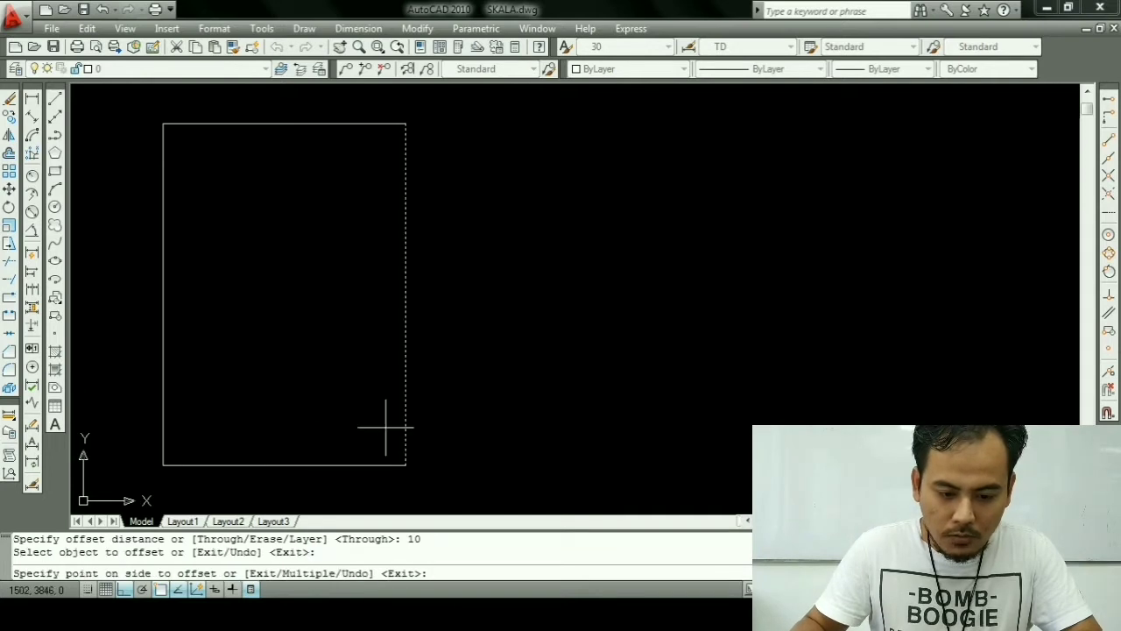
left_click(357, 335)
key("Escape")
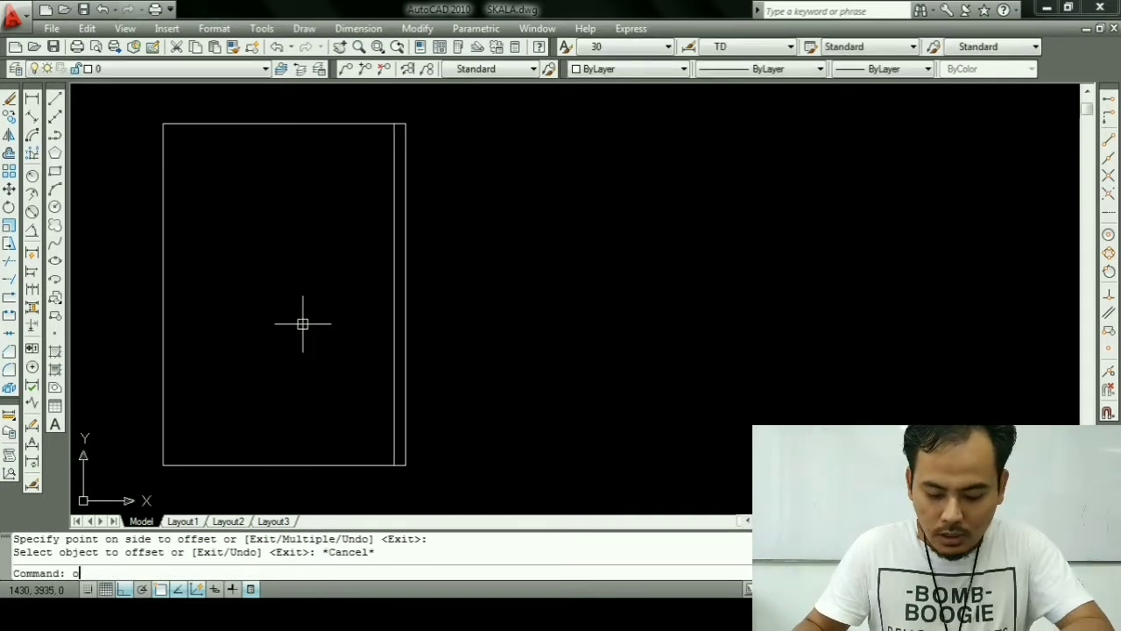
type("o")
key("Return")
type("0")
key("Return")
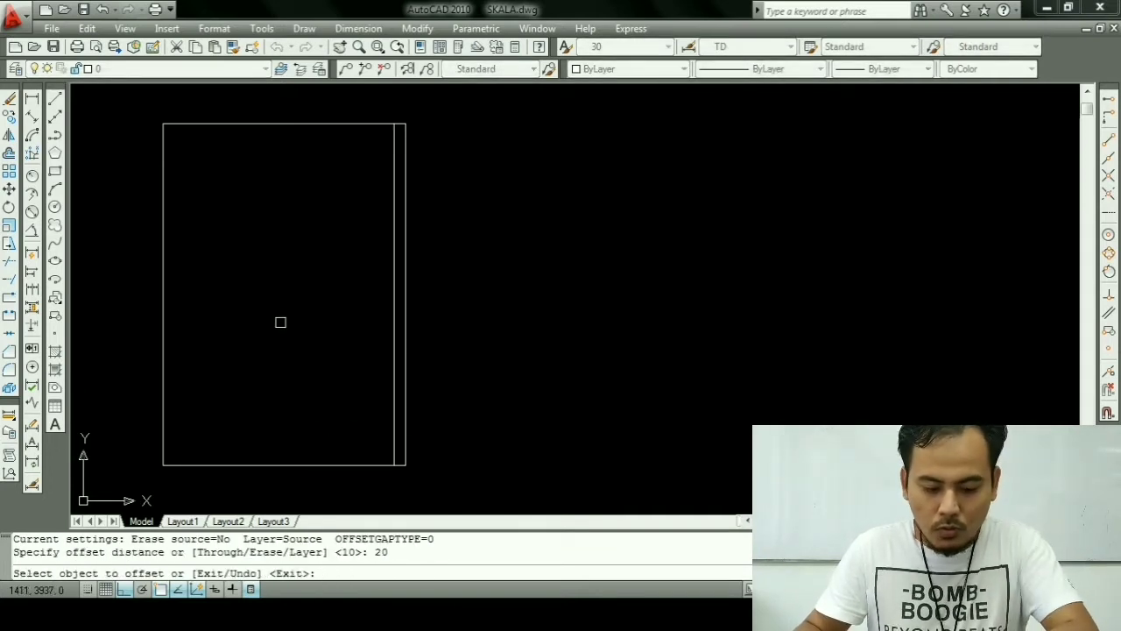
left_click(162, 325)
left_click(257, 353)
key("Escape")
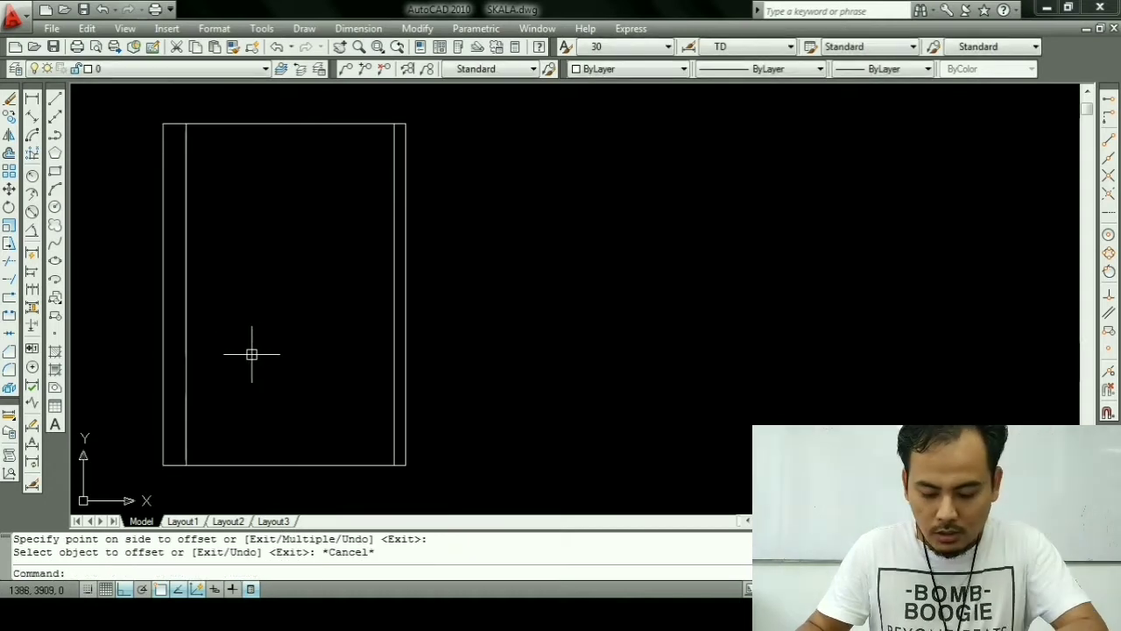
Step: Offset the top edge 5 and the bottom edge 10 inward
type("o")
key("Return")
type("5")
key("Return")
left_click(215, 124)
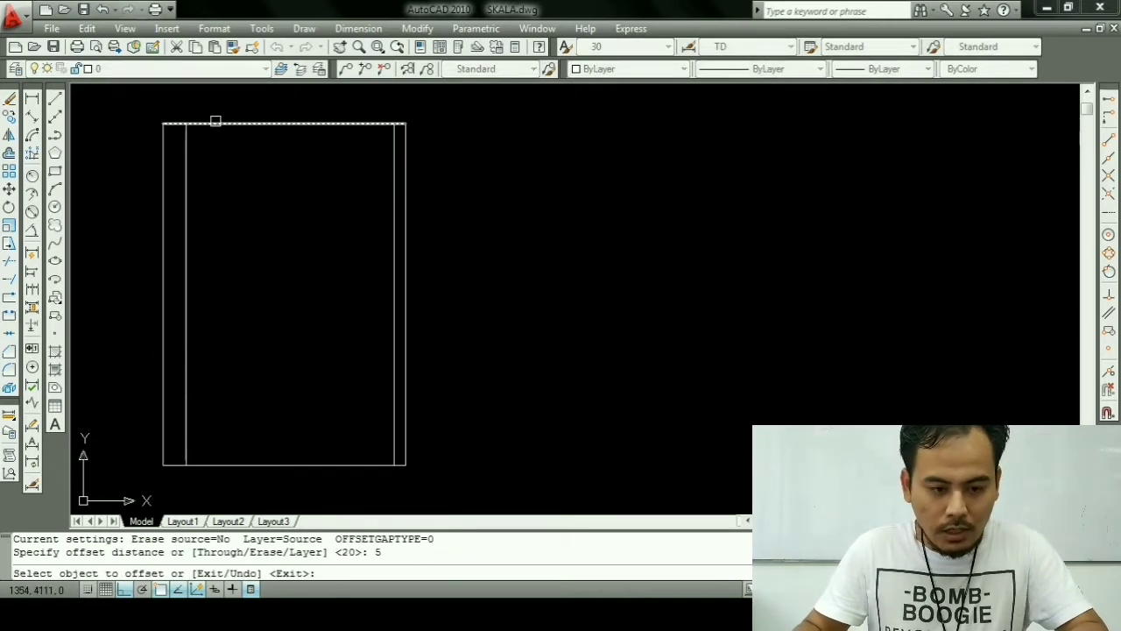
left_click(233, 165)
key("Escape")
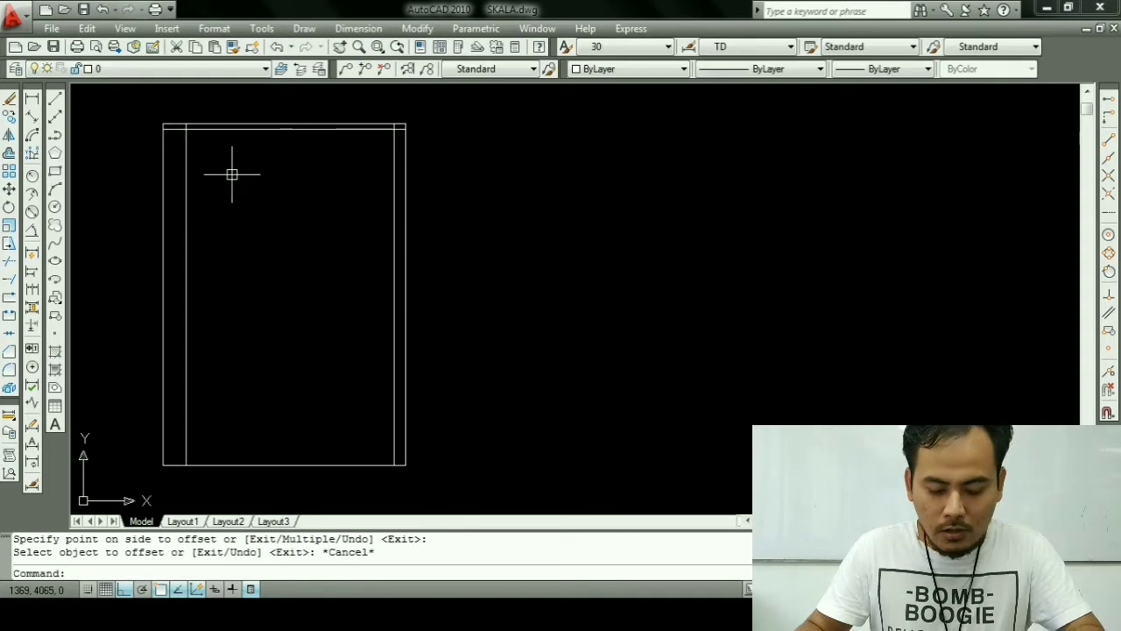
type("o")
key("Return")
type("10")
key("Return")
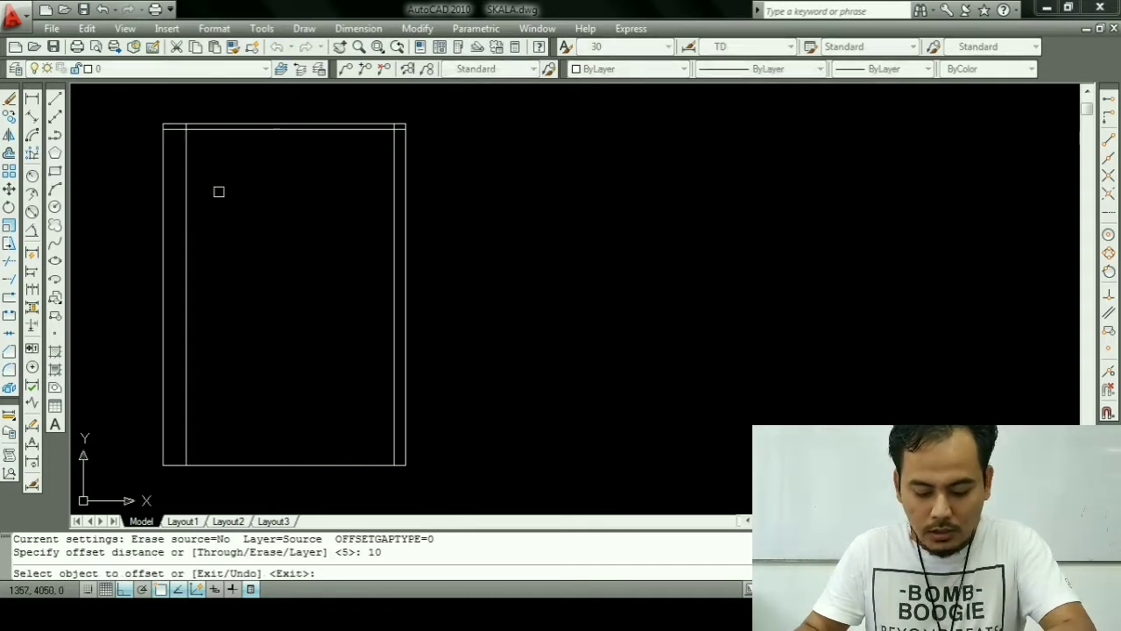
left_click(248, 465)
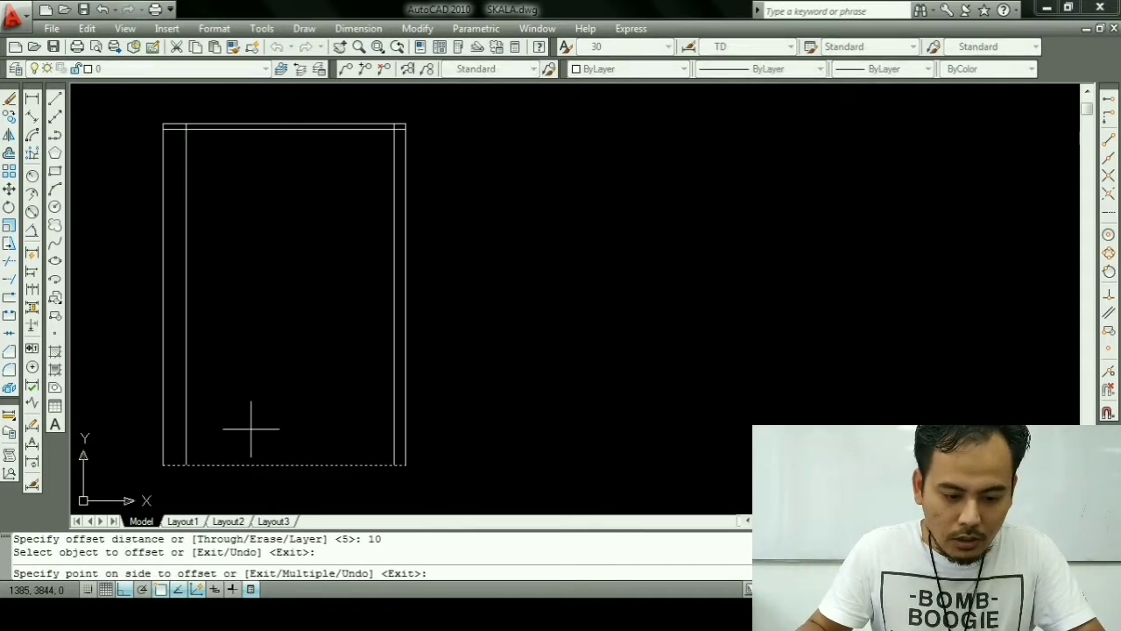
left_click(251, 429)
key("Escape")
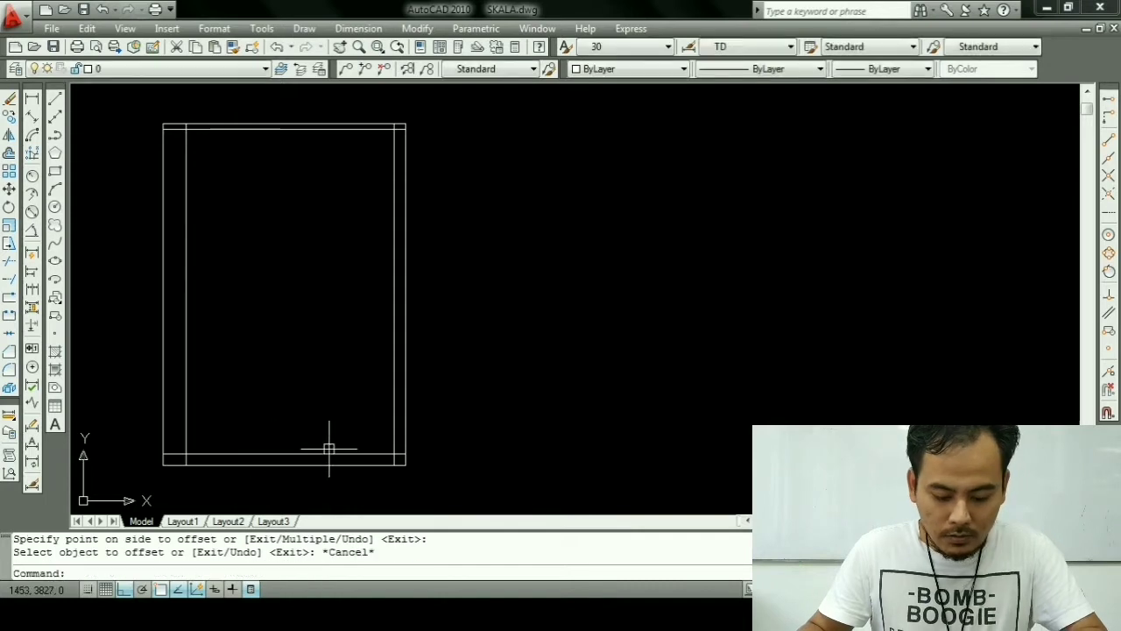
Step: Trim the overhanging ends at the inner border's corners
type("tr")
key("Return")
key("Return")
scroll(400, 463, "up", 3)
left_click(403, 460)
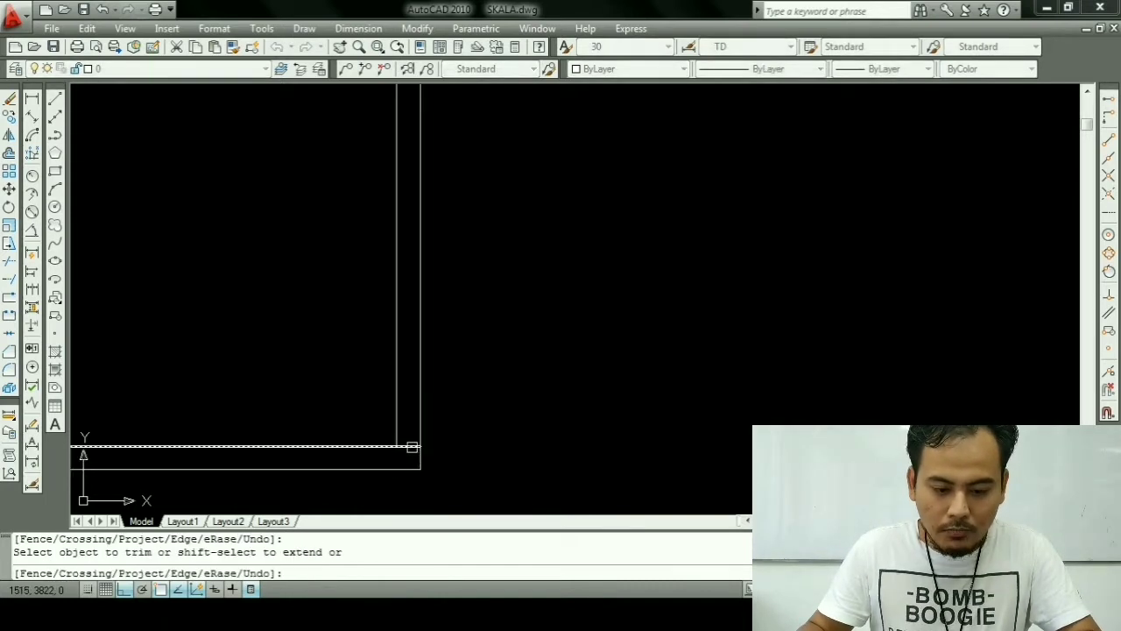
scroll(415, 469, "down", 1)
scroll(417, 281, "down", 2)
scroll(409, 240, "up", 3)
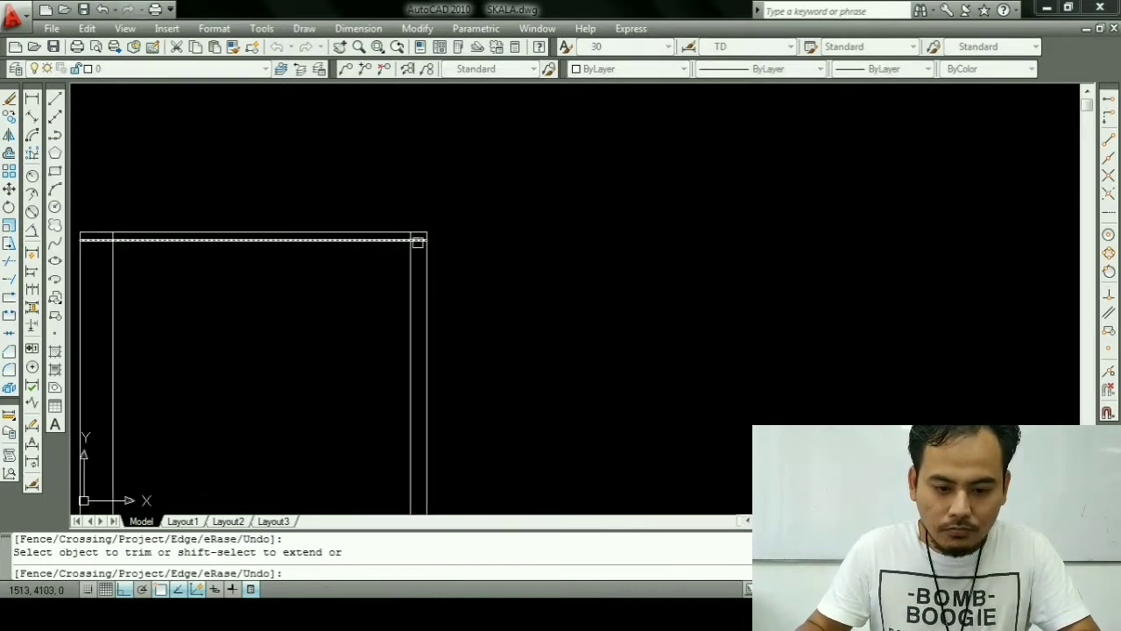
left_click(417, 240)
scroll(415, 301, "down", 1)
scroll(418, 260, "down", 2)
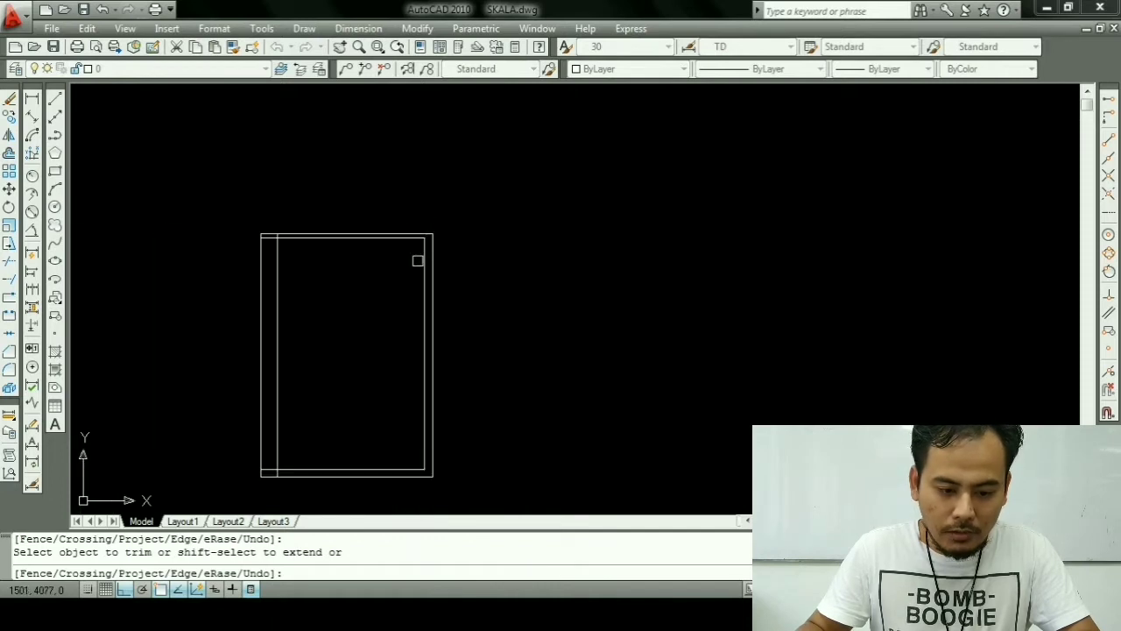
scroll(261, 465, "up", 3)
left_click(303, 490)
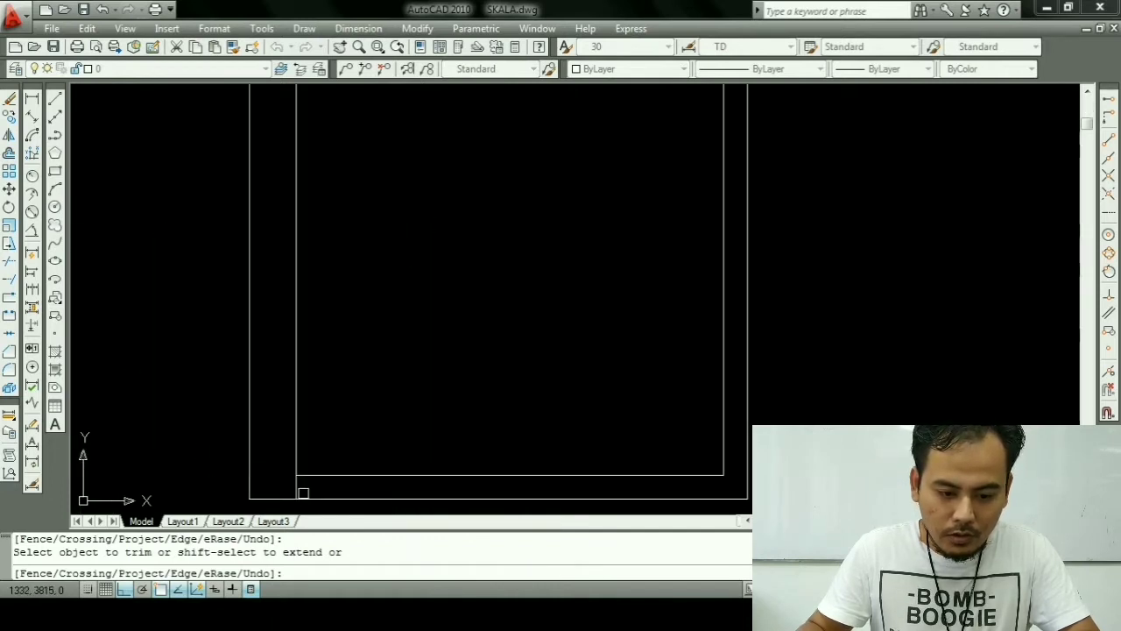
scroll(298, 487, "down", 1)
scroll(295, 495, "down", 1)
scroll(306, 237, "up", 1)
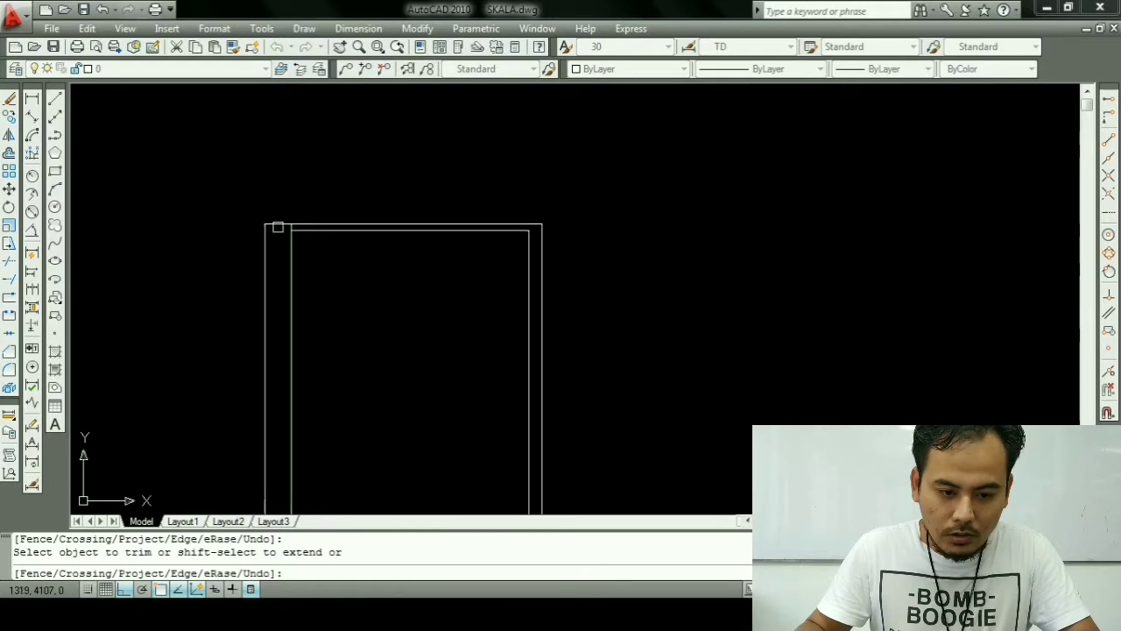
scroll(287, 228, "up", 3)
scroll(288, 222, "down", 4)
key("Escape")
key("Escape")
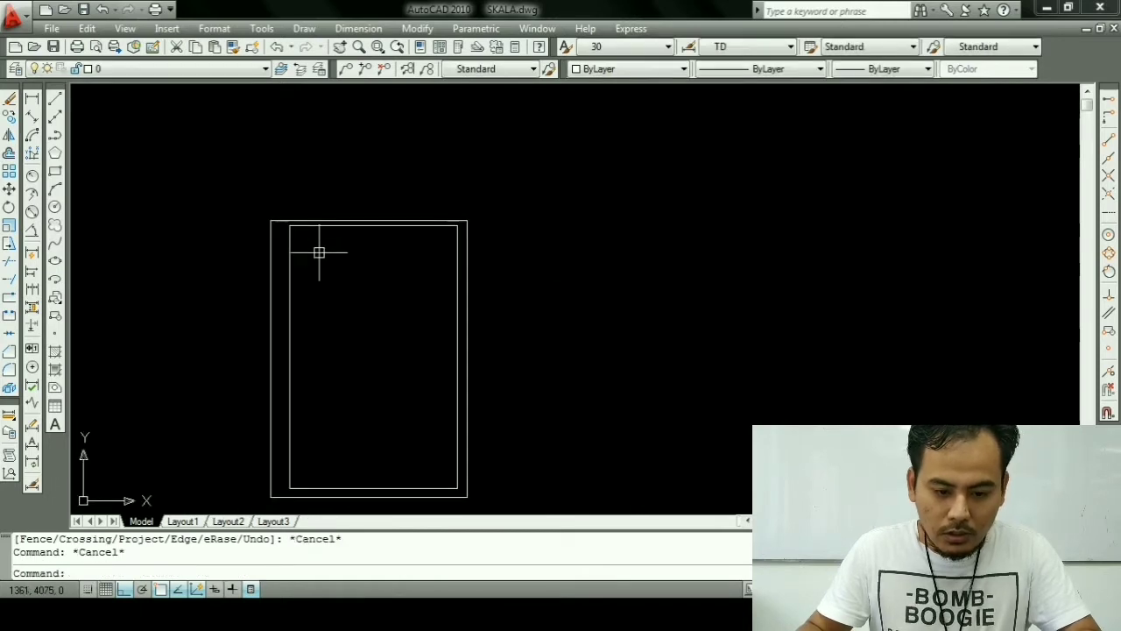
Step: Draw a short horizontal line from the outer left edge to the inner left edge
type("l")
key("Return")
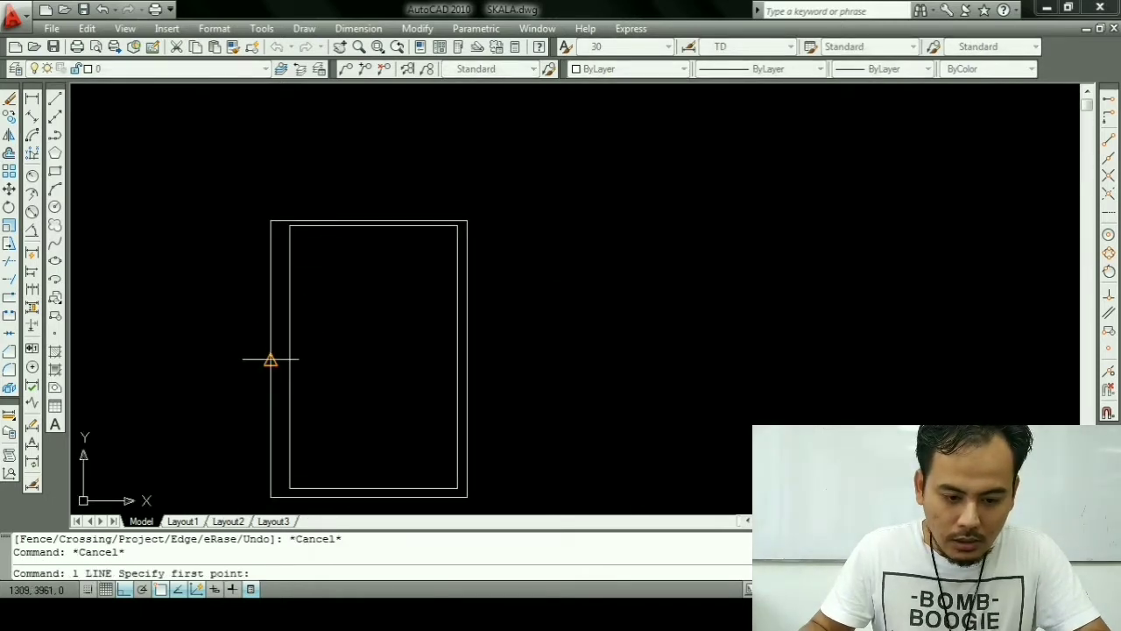
left_click(271, 359)
left_click(290, 359)
key("Escape")
middle_click_drag(261, 368, 230, 339)
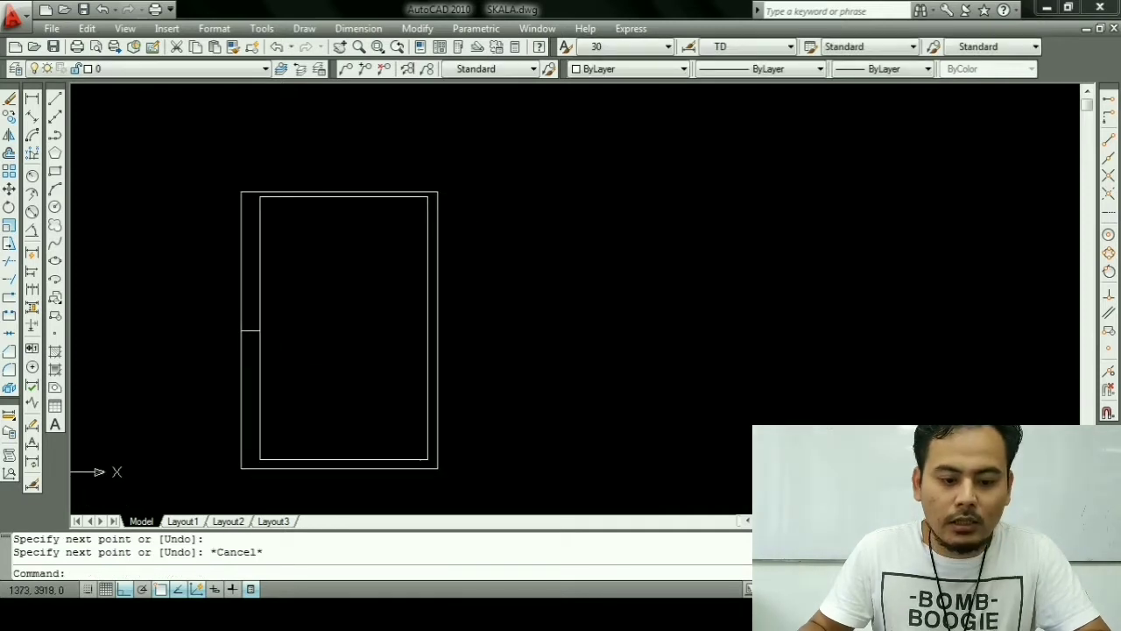
scroll(298, 365, "up", 2)
scroll(293, 381, "down", 2)
scroll(350, 400, "up", 2)
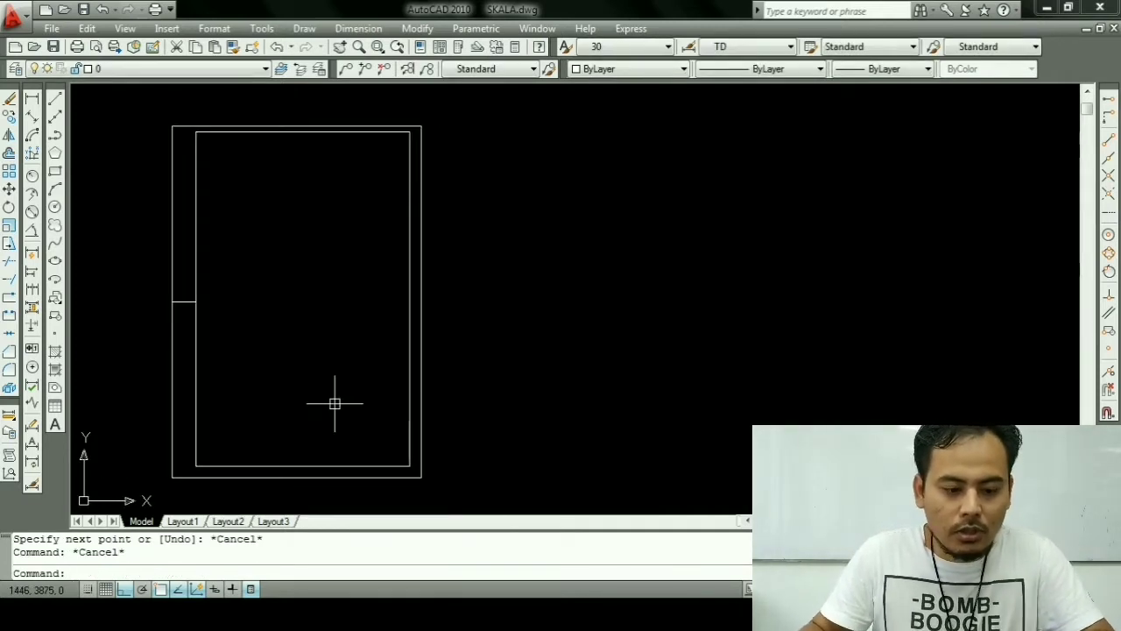
Step: Place an aligned dimension reading 56 inside the frame
key("Escape")
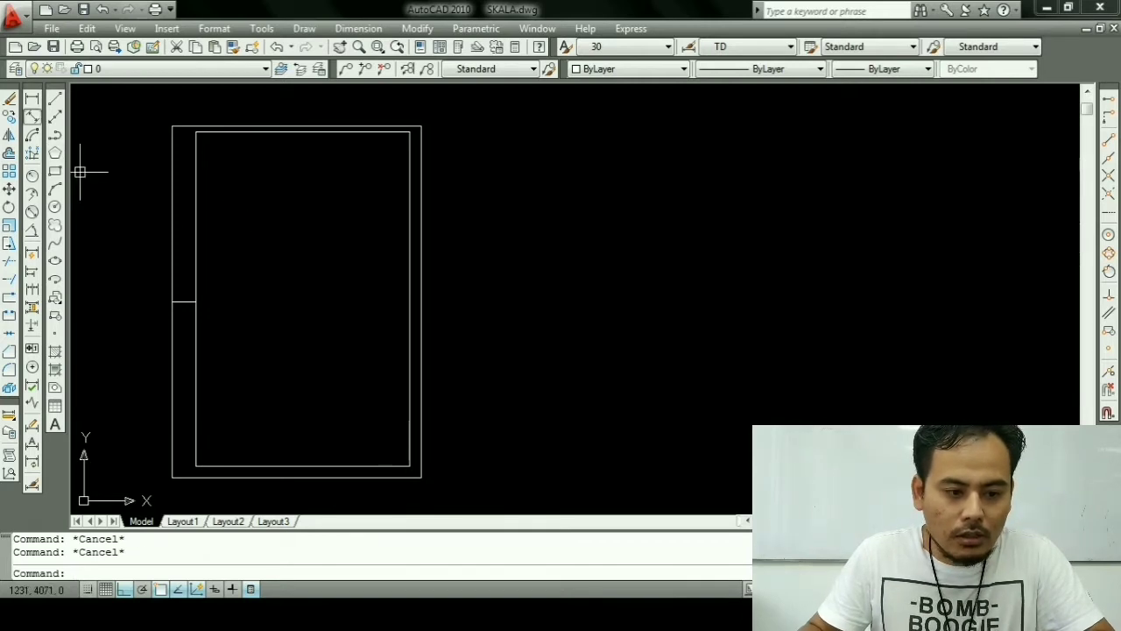
left_click(31, 116)
left_click(260, 306)
left_click(325, 311)
left_click(325, 298)
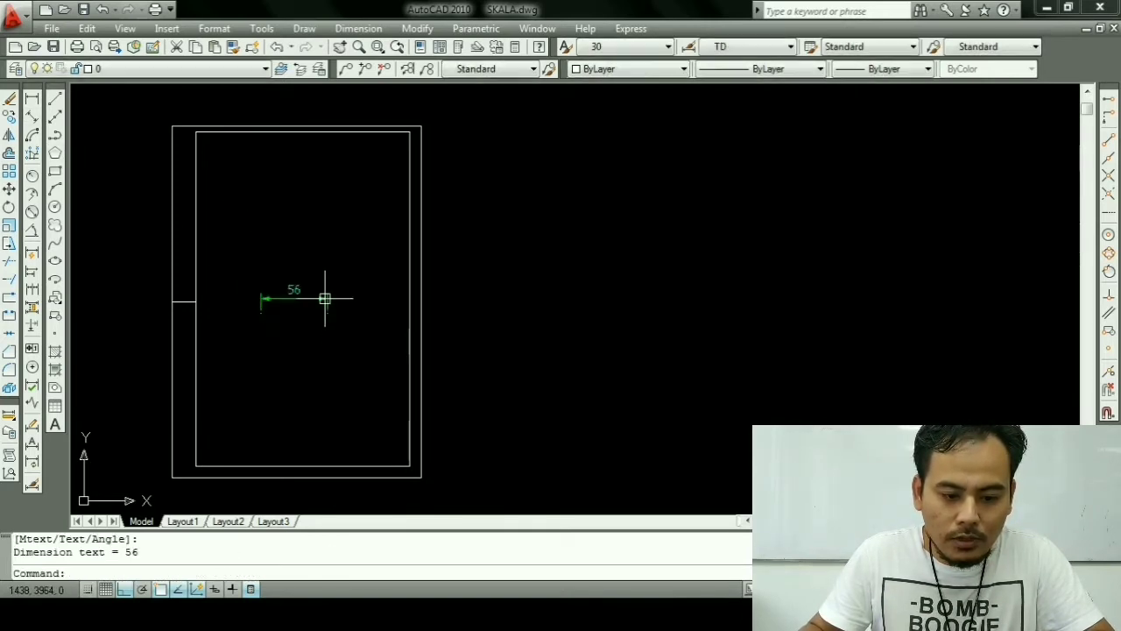
key("Escape")
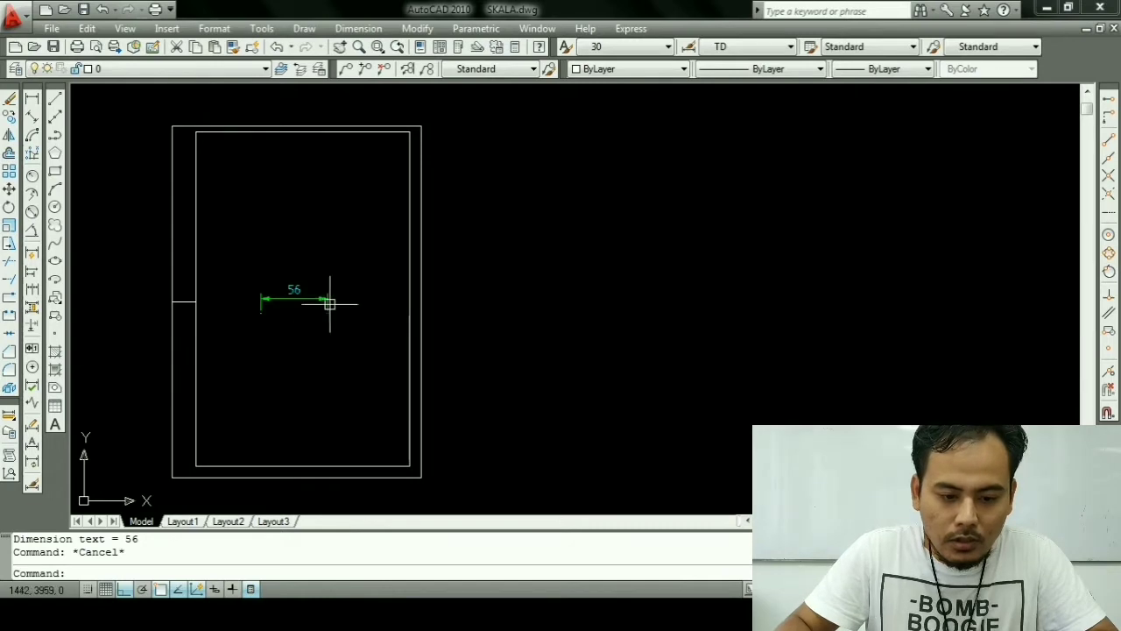
Step: Explode the 56 dimension and erase its lines, keeping only the 56 text
left_click(329, 302)
left_click(417, 28)
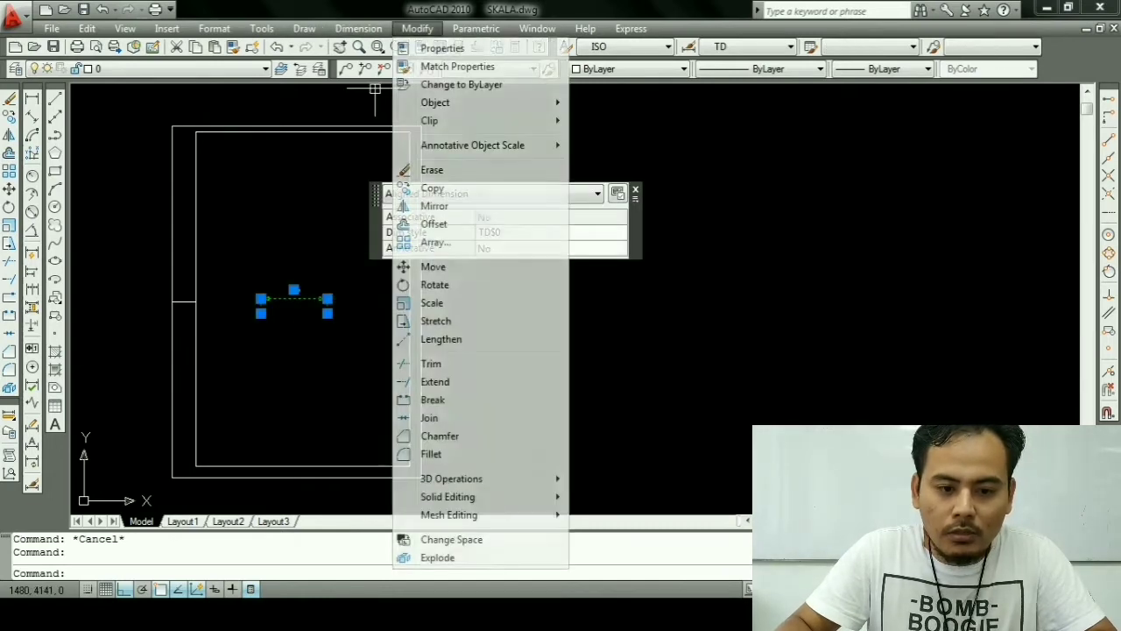
left_click(437, 557)
type("e")
key("Return")
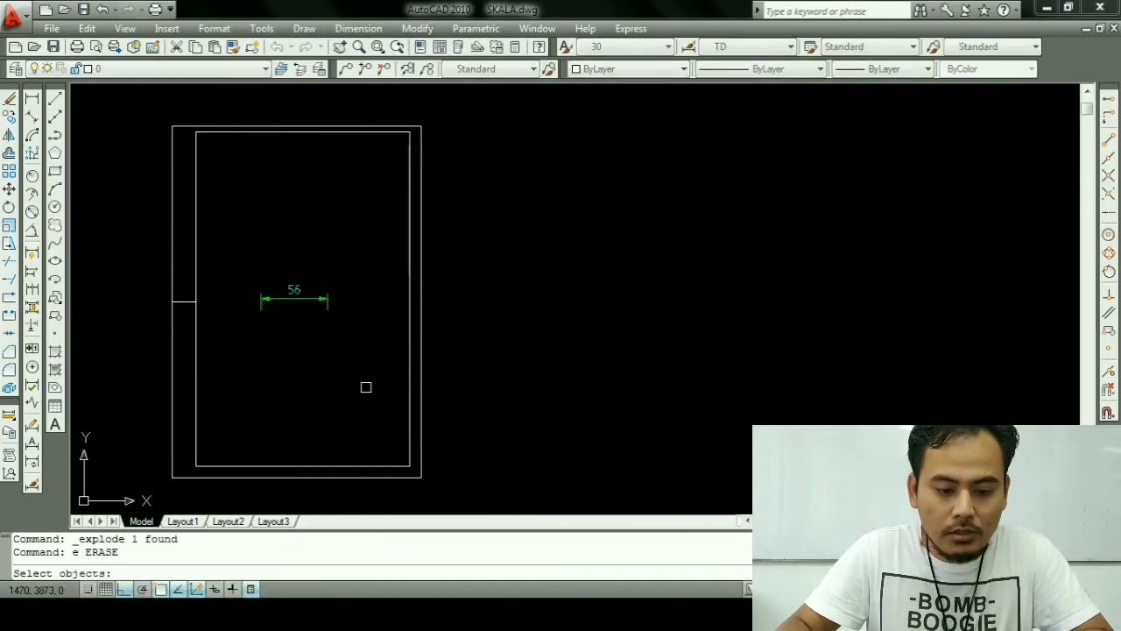
left_click(367, 331)
left_click(318, 281)
left_click(252, 276)
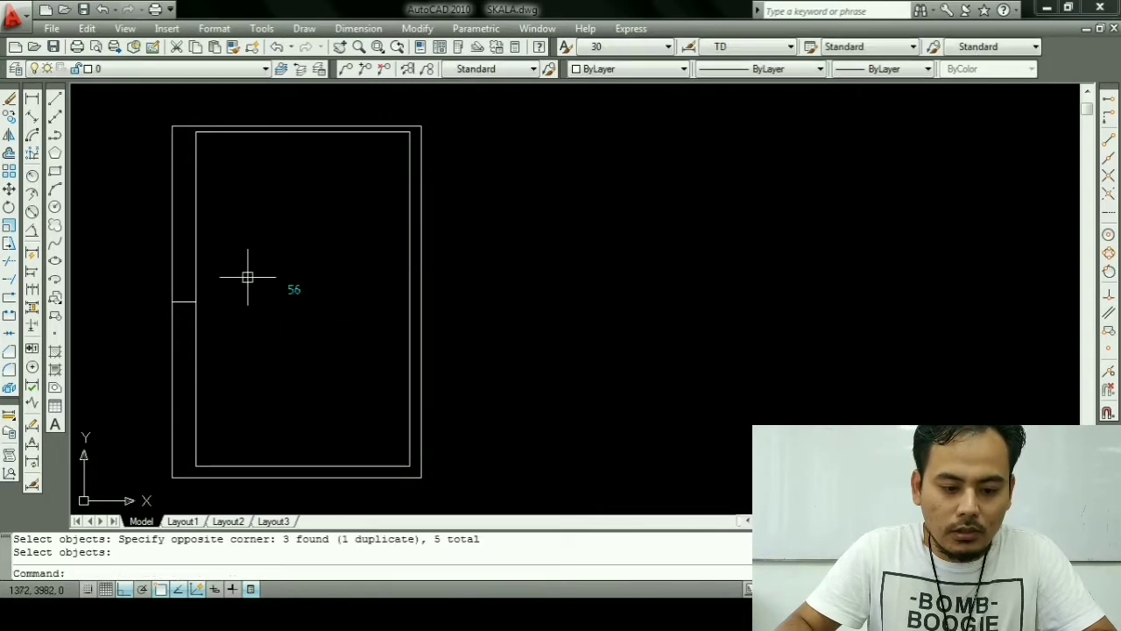
key("Escape")
Step: Begin resizing the 56 text, then cancel the operation
type("c")
key("Return")
left_click(292, 289)
key("Return")
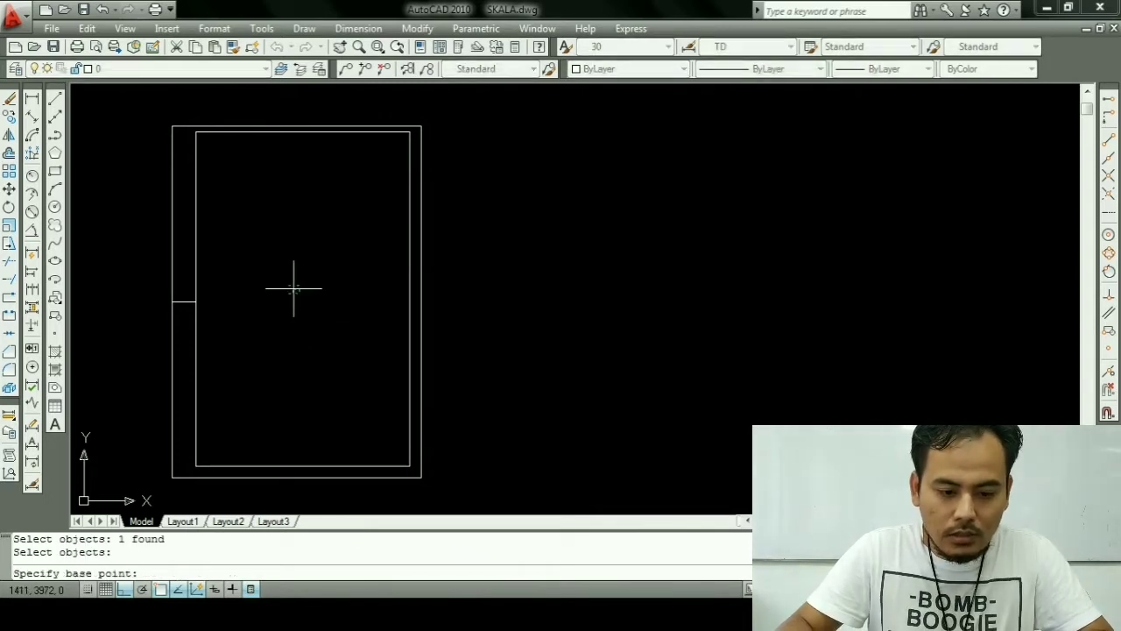
left_click(295, 291)
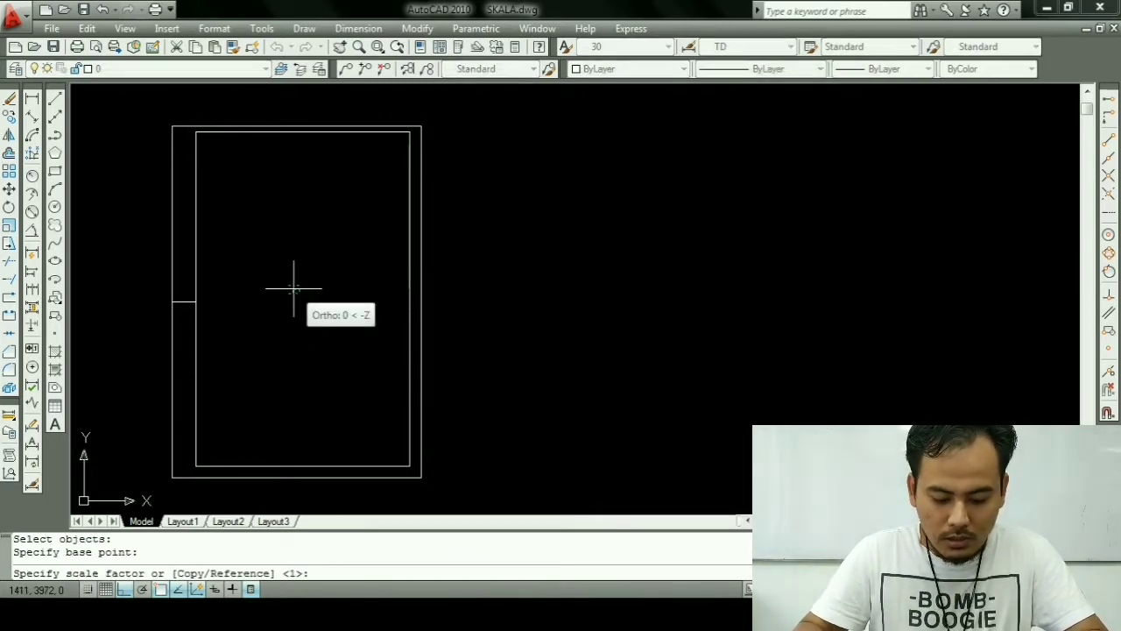
key("Escape")
key("Escape")
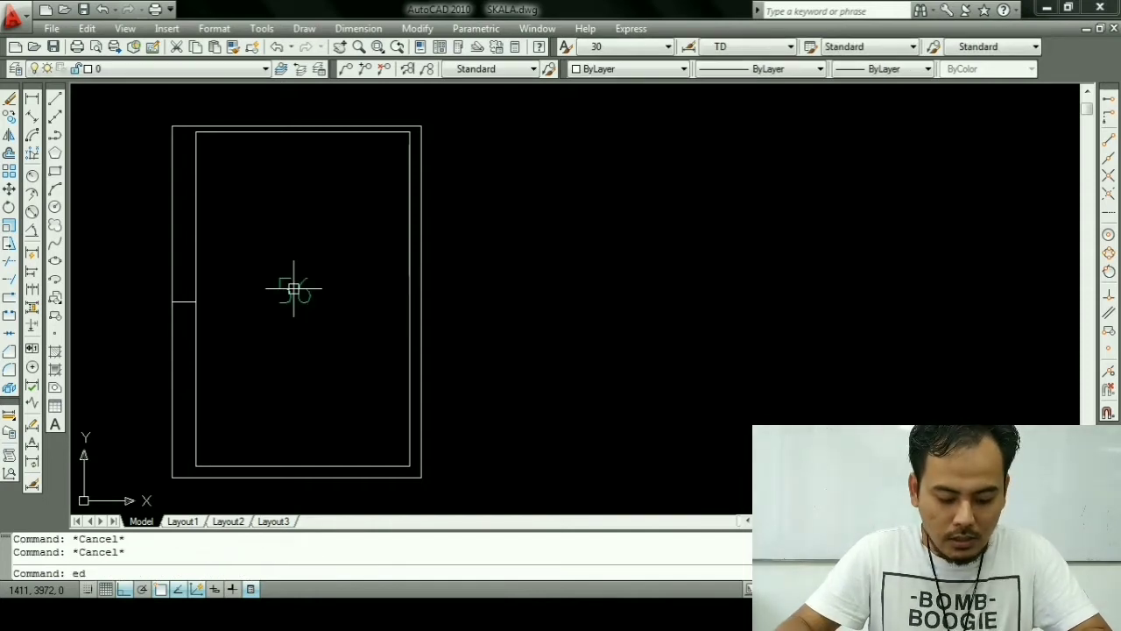
Step: Change the 56 text to read 'A4'
type("ed")
key("Return")
left_click(294, 289)
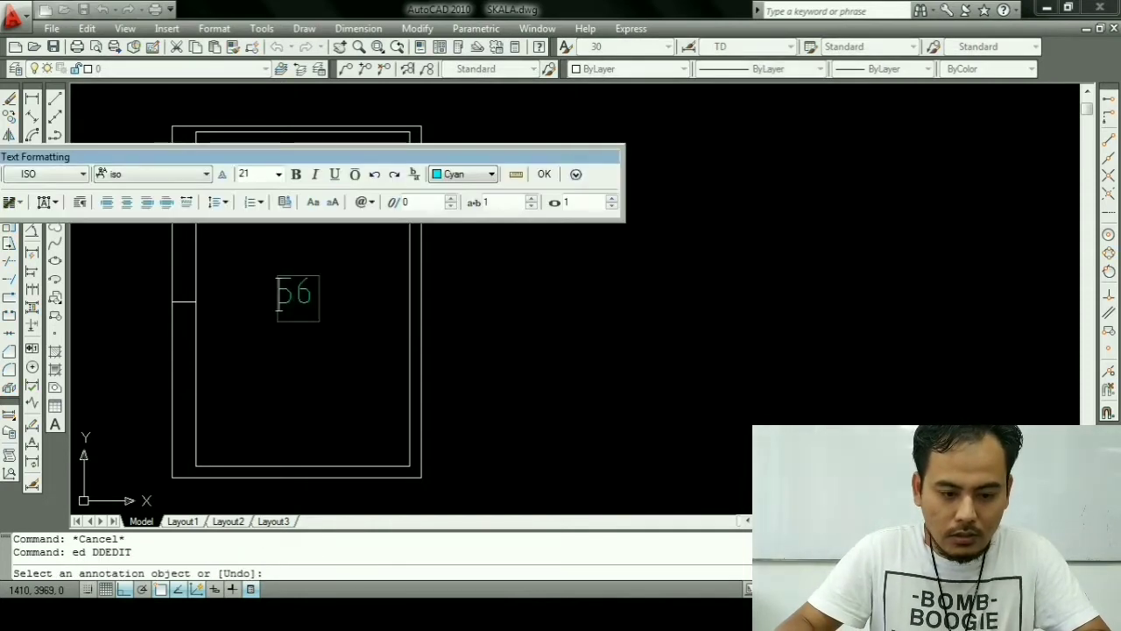
key("ctrl+a")
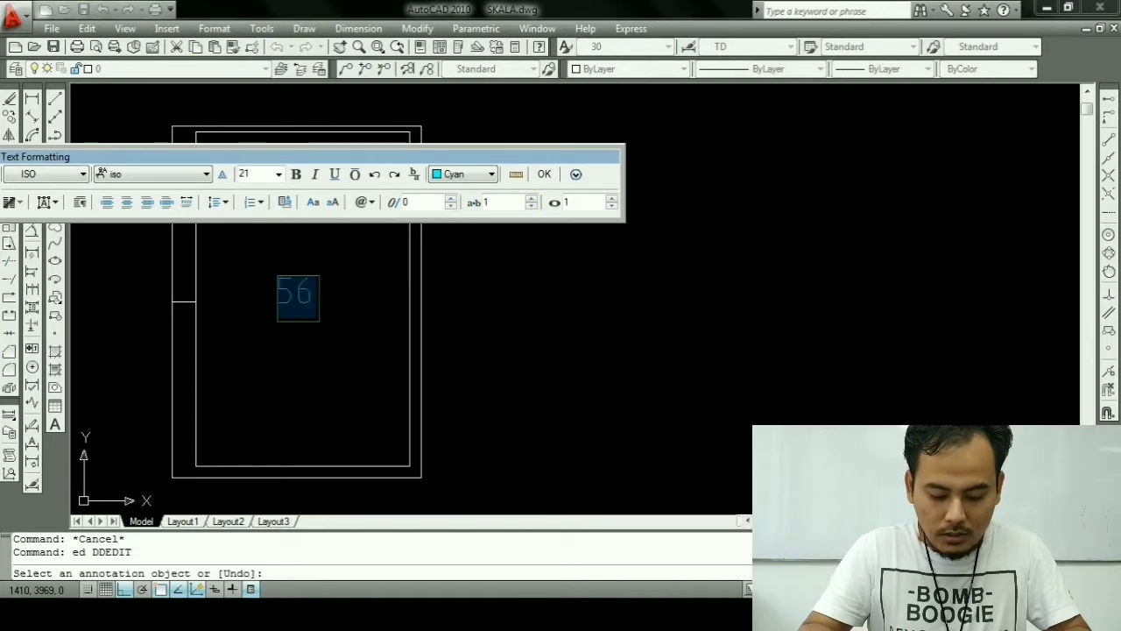
type("A4")
left_click(498, 316)
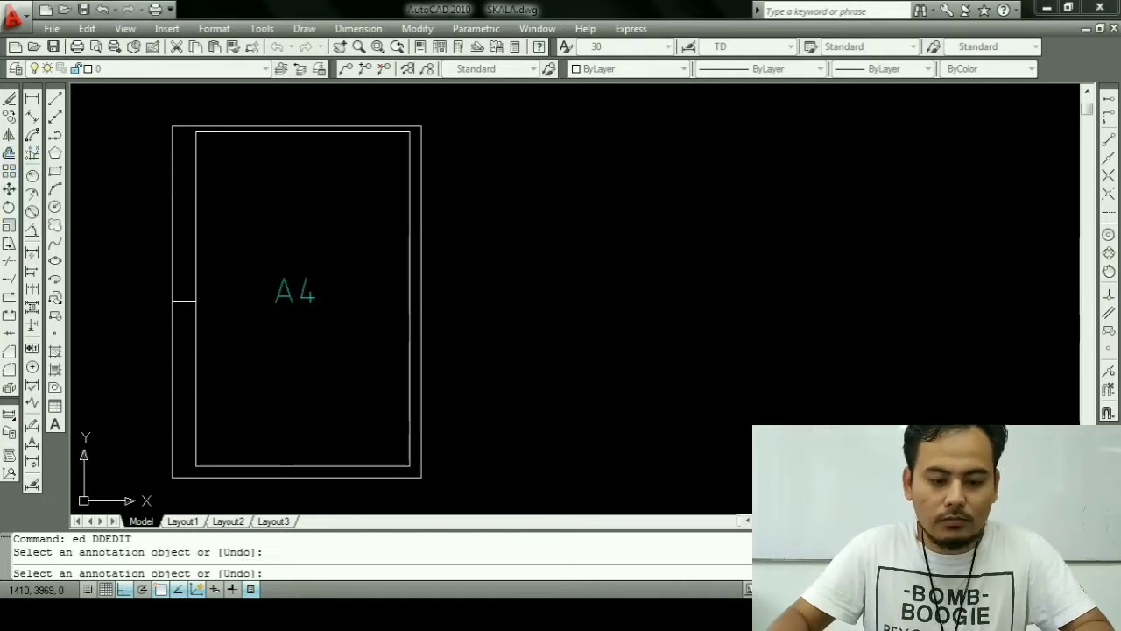
key("Escape")
Step: Move the A4 label slightly lower inside the frame
type("m")
key("Return")
left_click(297, 282)
left_click(362, 331)
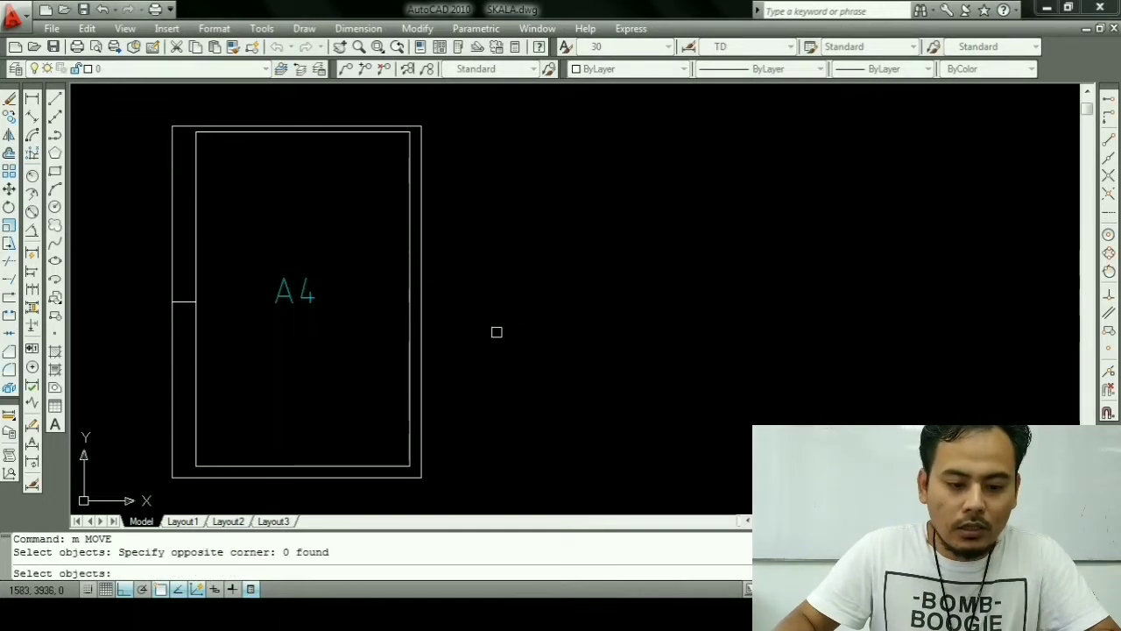
left_click(297, 283)
key("Return")
left_click(641, 289)
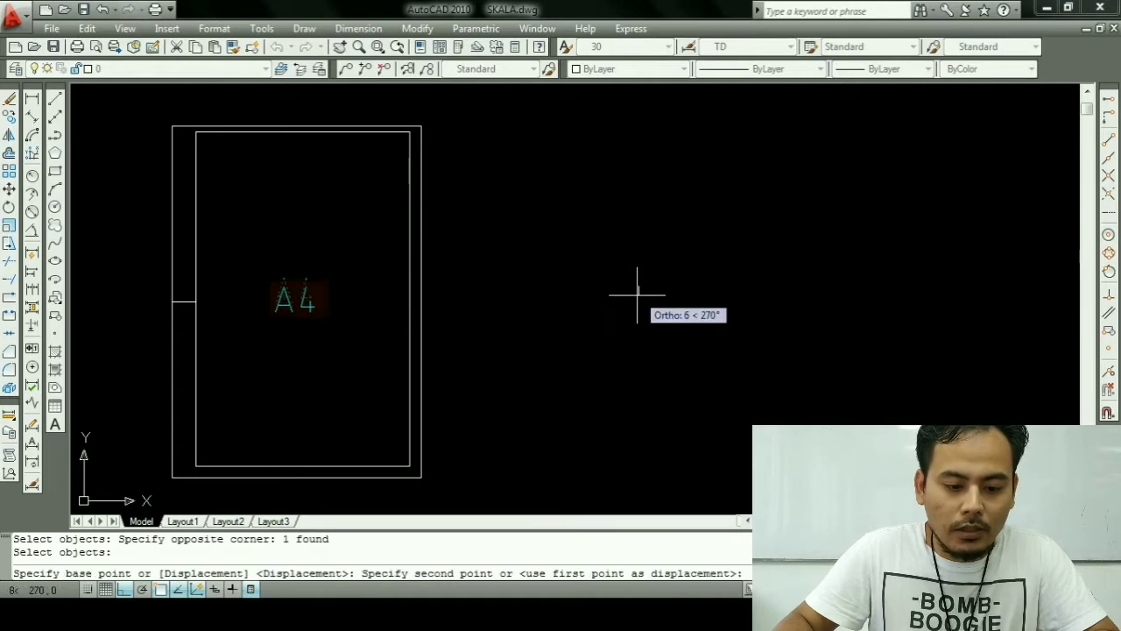
left_click(638, 291)
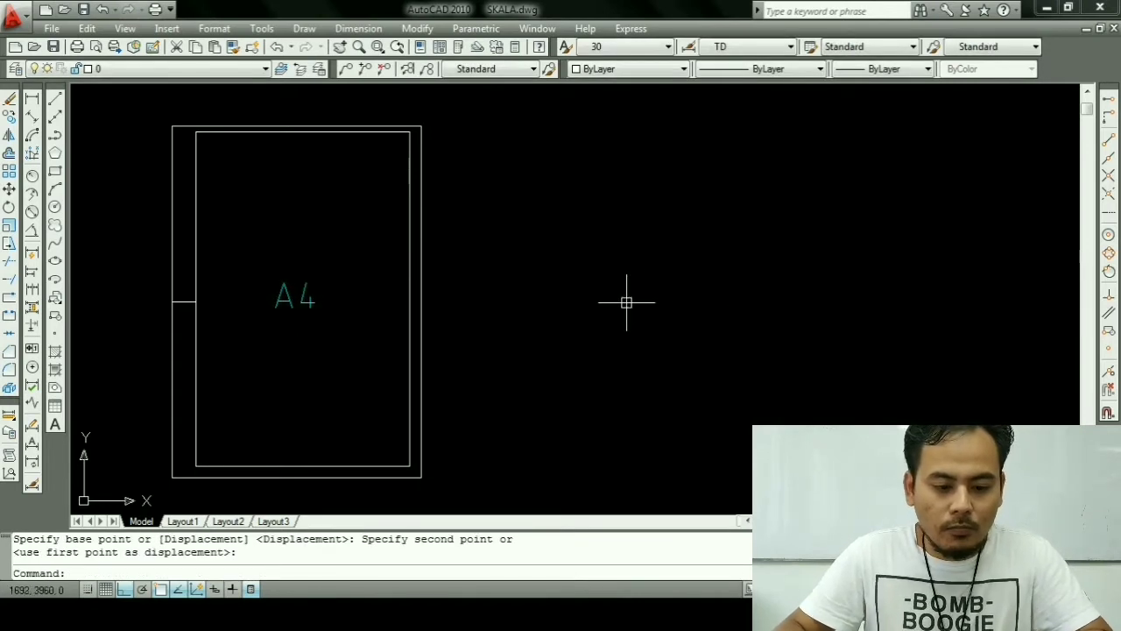
Step: Reselect the A4 label and pick a base point to move it again
scroll(305, 319, "up", 2)
key("Return")
left_click(278, 273)
left_click(283, 267)
left_click(252, 259)
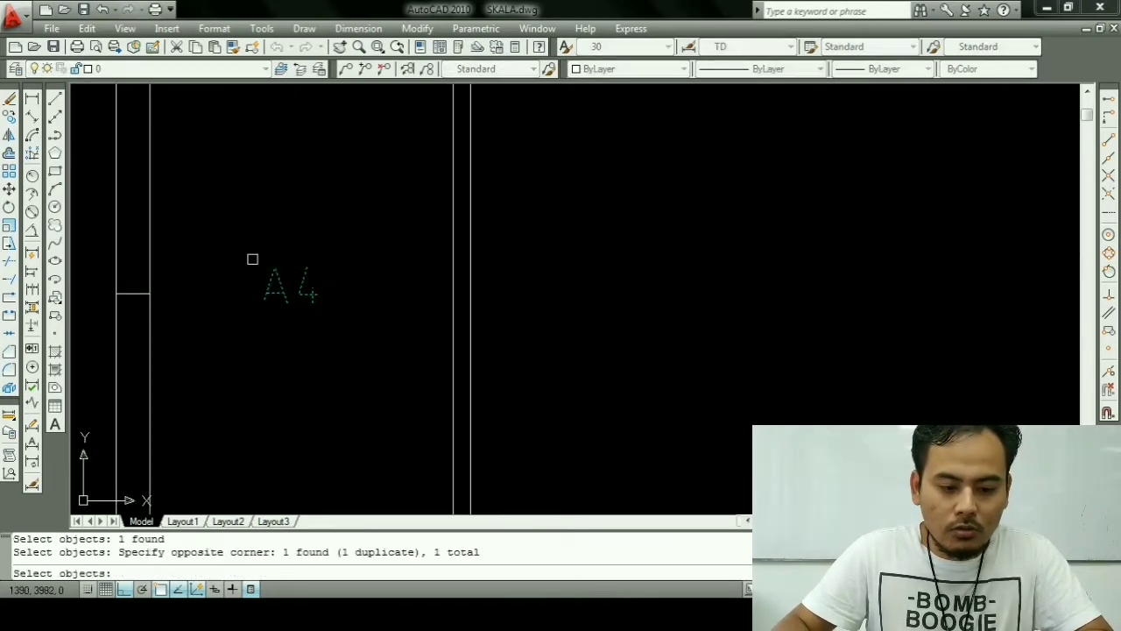
key("Return")
left_click(601, 233)
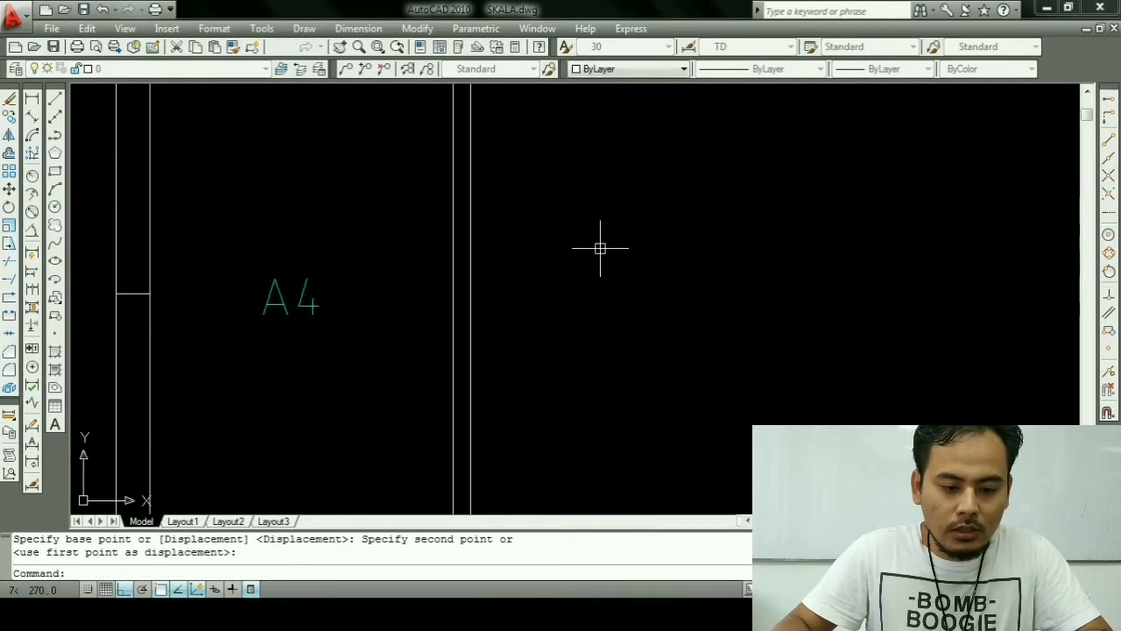
Step: Dismiss the right-click menu unused and cancel the pending command
scroll(464, 275, "down", 3)
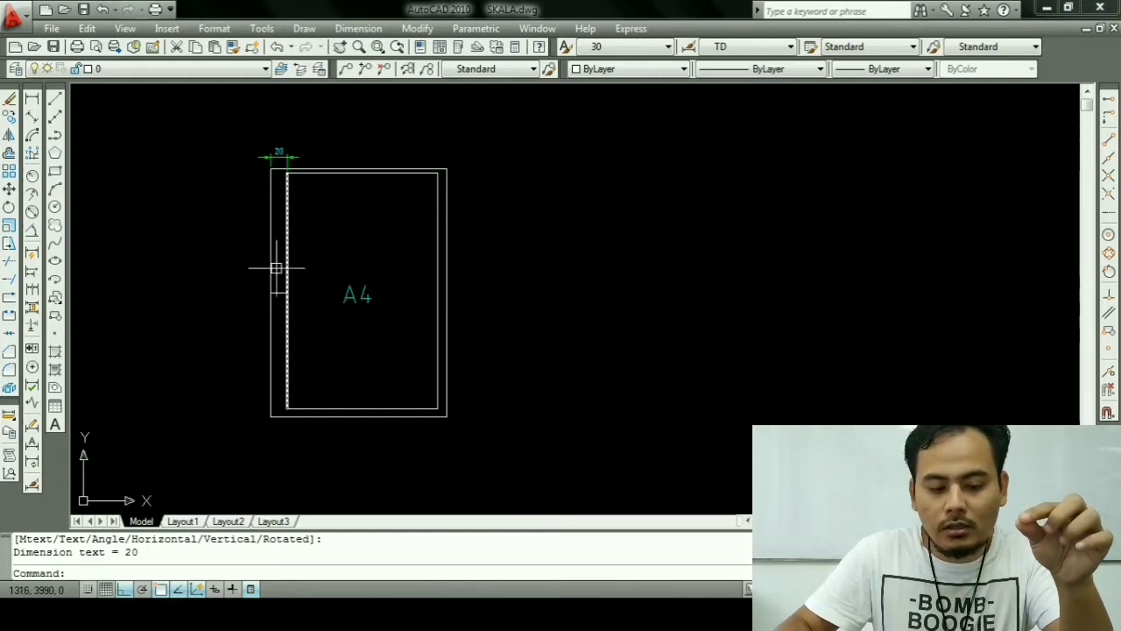
right_click(275, 262)
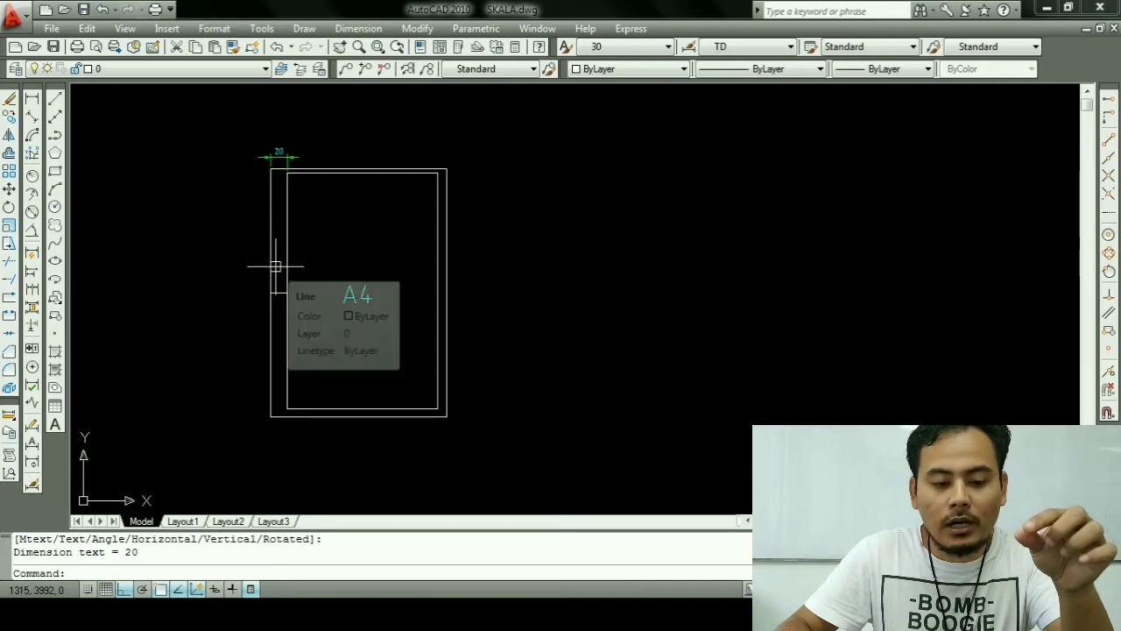
left_click(280, 246)
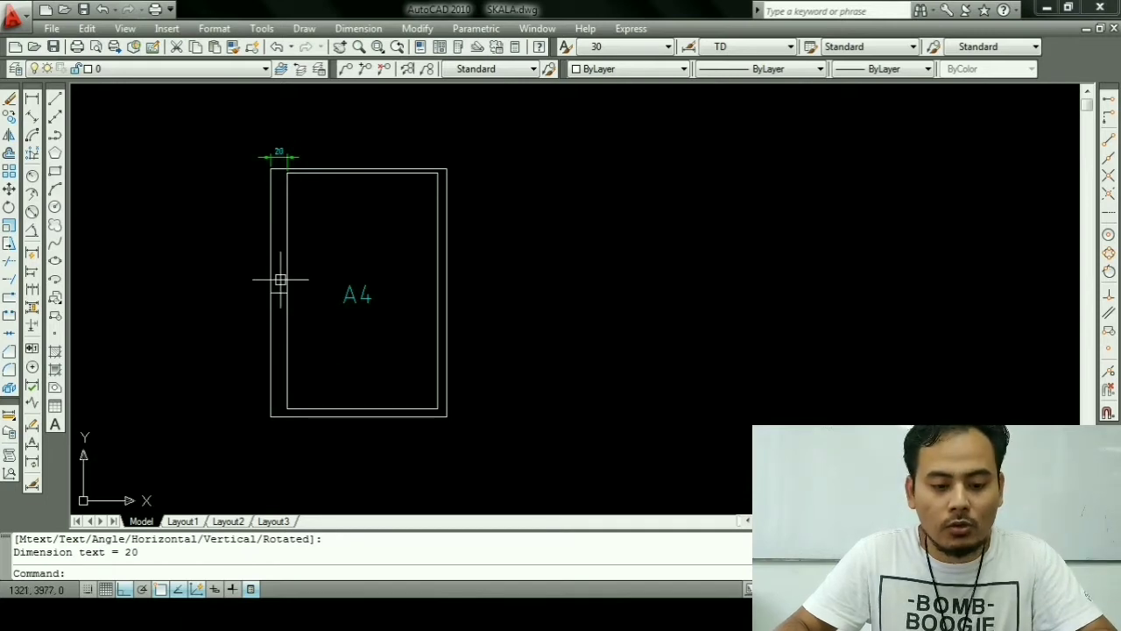
key("Escape")
Step: Dimension the 10 margin between the inner and outer top-right corners, placed above the frame
left_click(33, 98)
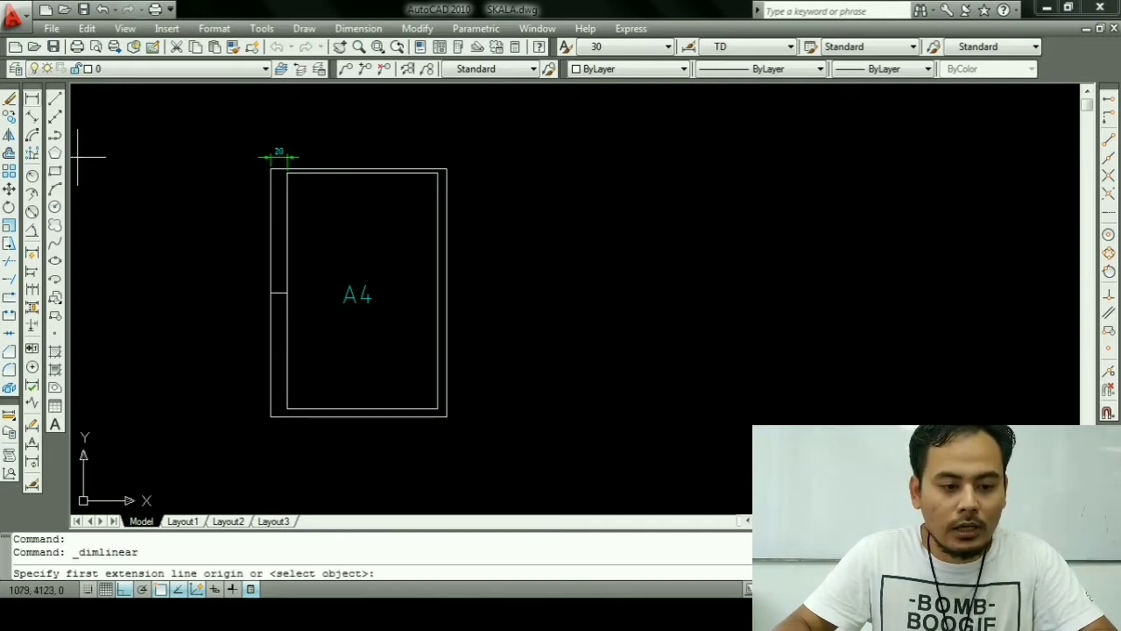
scroll(438, 173, "up", 3)
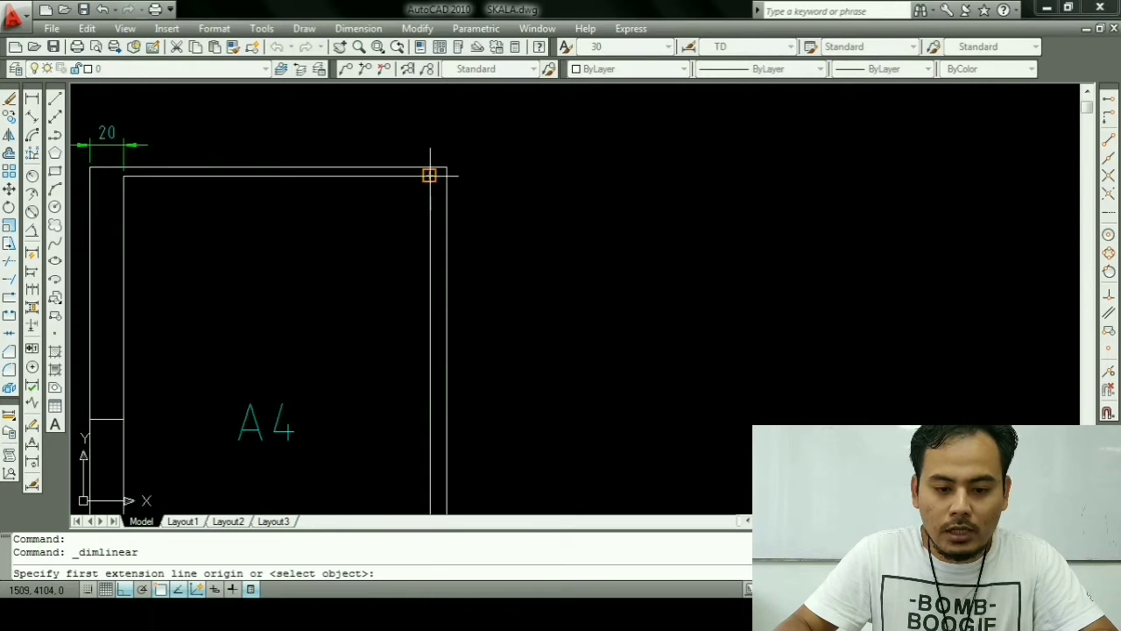
left_click(429, 175)
left_click(446, 167)
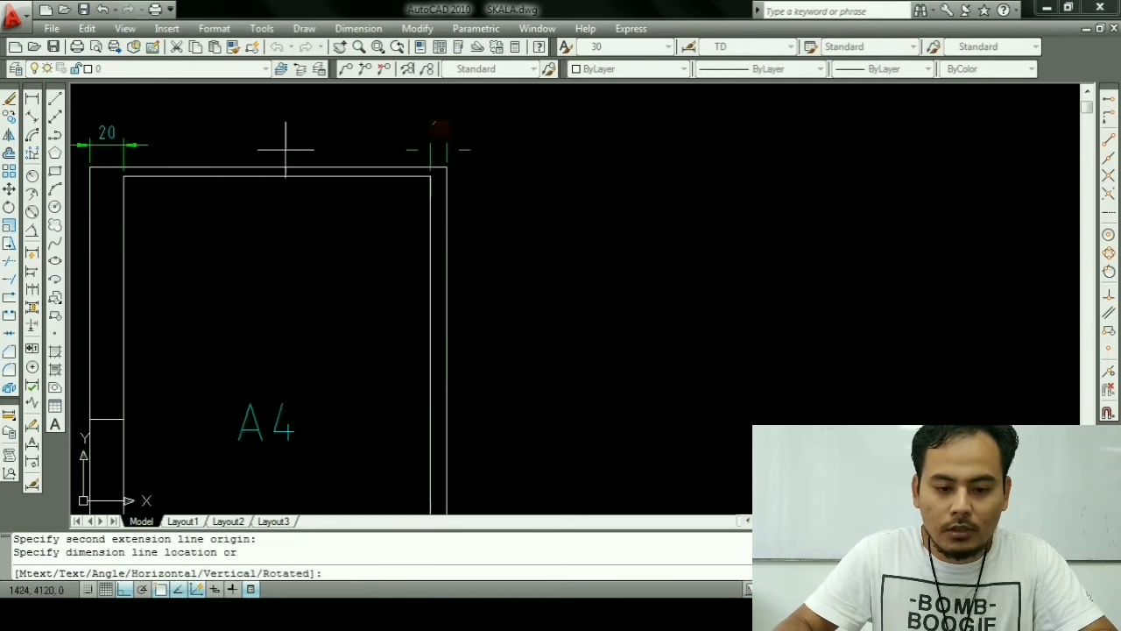
left_click(148, 144)
scroll(395, 208, "down", 2)
scroll(300, 187, "up", 2)
Step: Add the vertical 5 margin dimension beside the frame's top-right corner
key("Return")
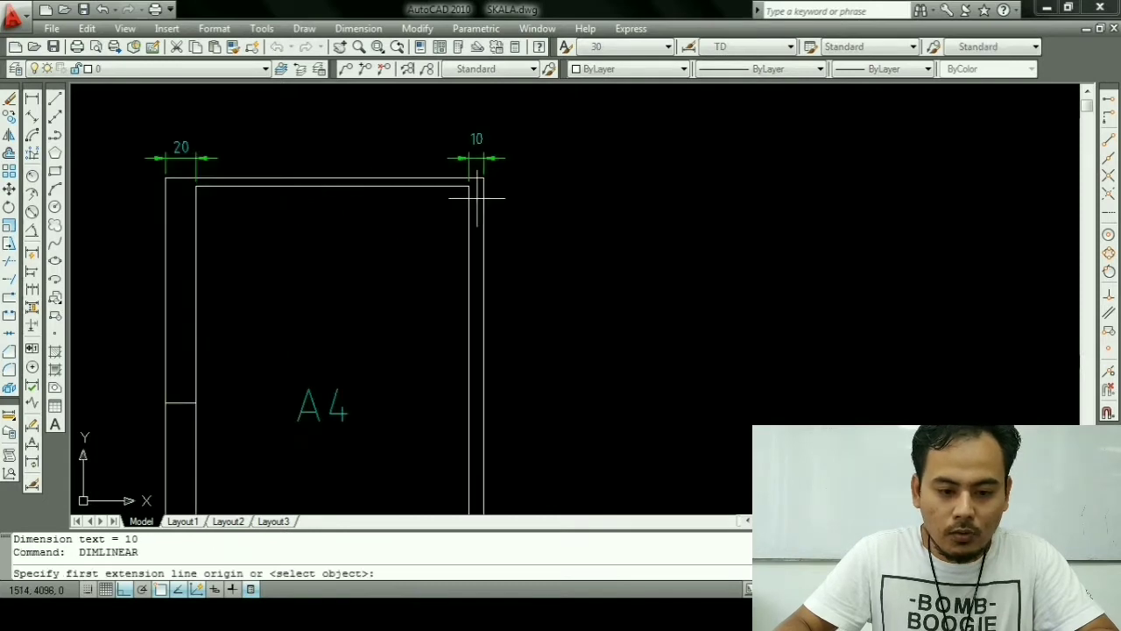
scroll(478, 197, "up", 2)
left_click(447, 174)
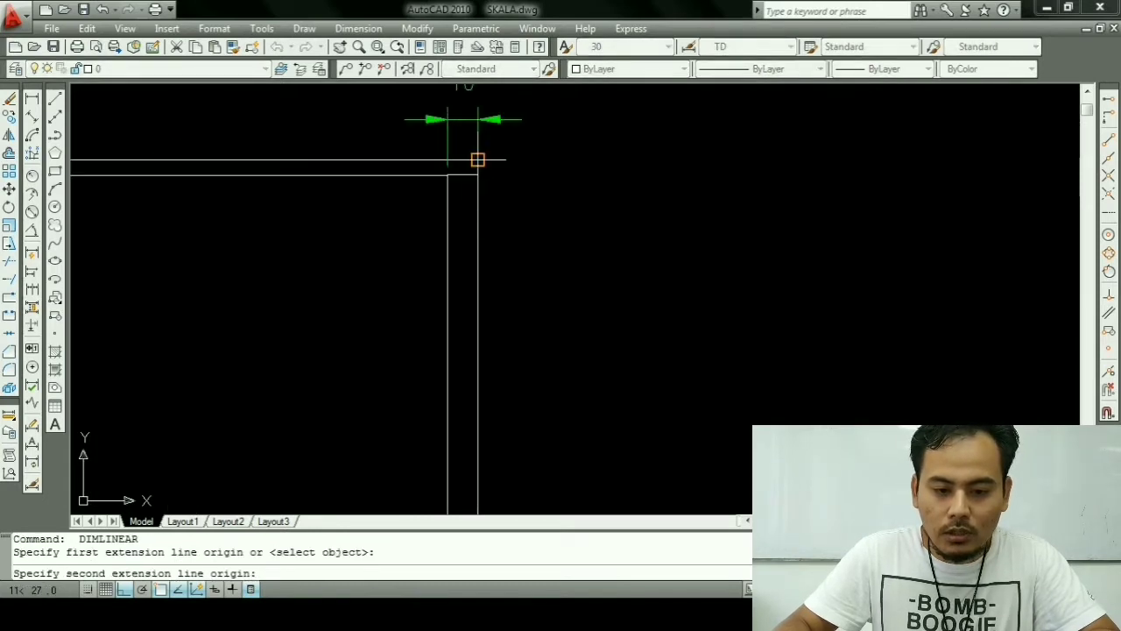
left_click(478, 160)
left_click(524, 169)
scroll(555, 201, "down", 2)
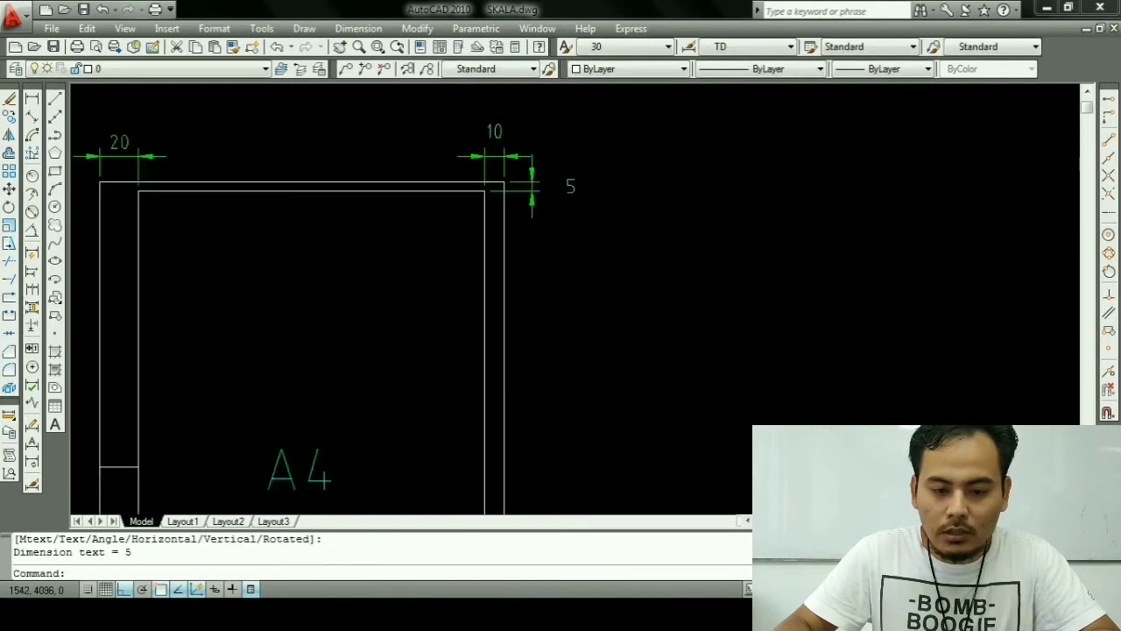
scroll(512, 203, "down", 2)
Step: Add the overall 210 width dimension above and 297 height dimension left of the frame
key("Return")
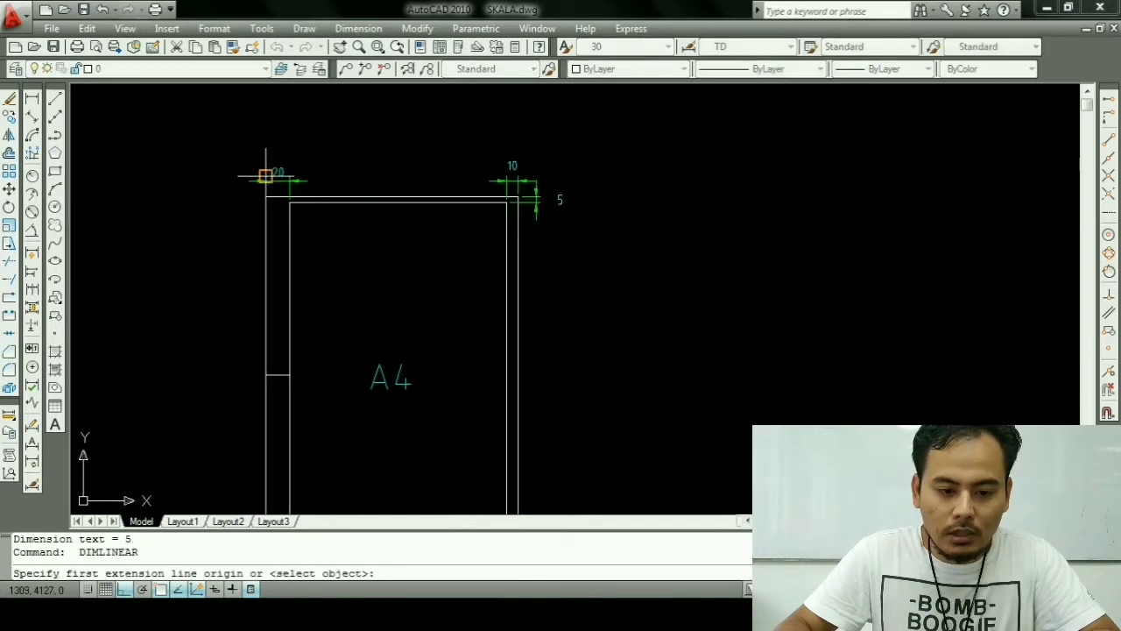
left_click(266, 176)
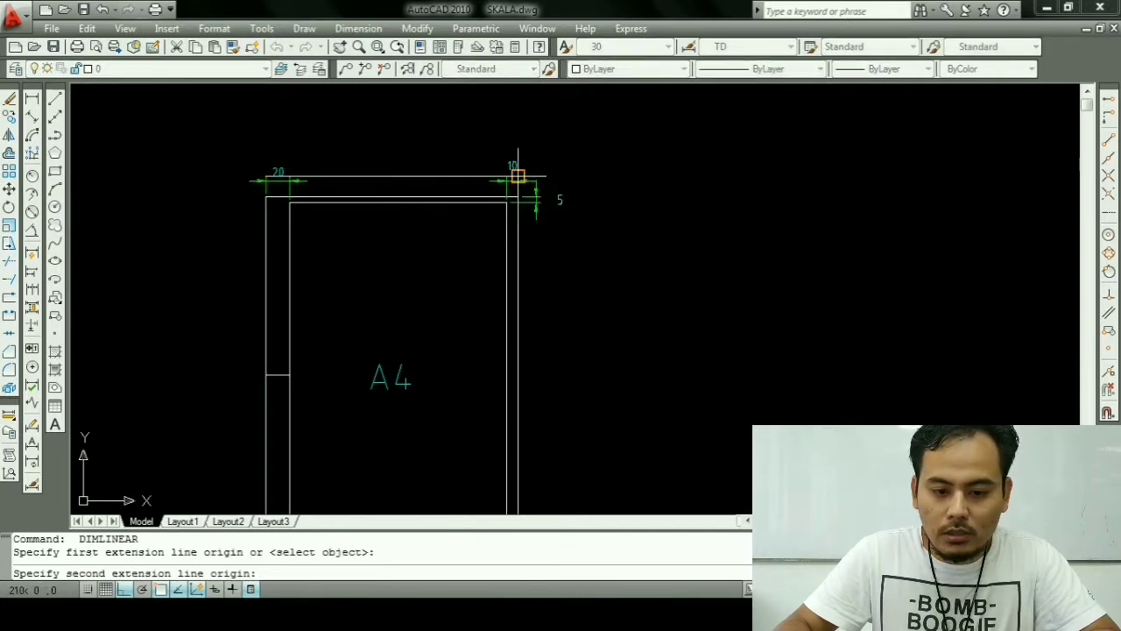
left_click(517, 176)
left_click(512, 147)
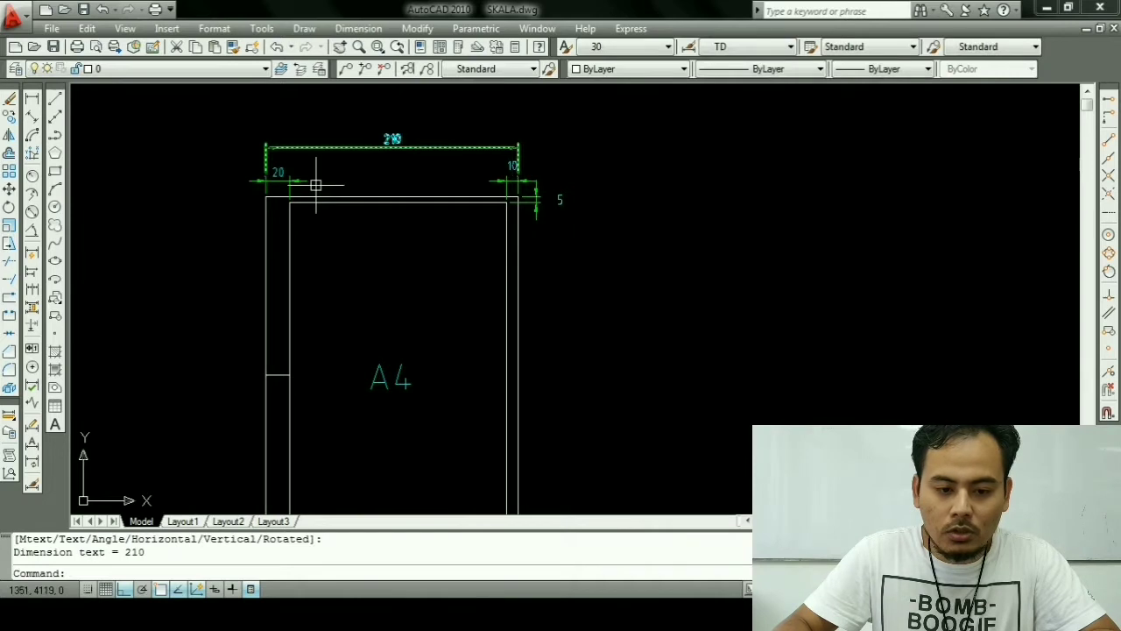
key("Return")
left_click(265, 196)
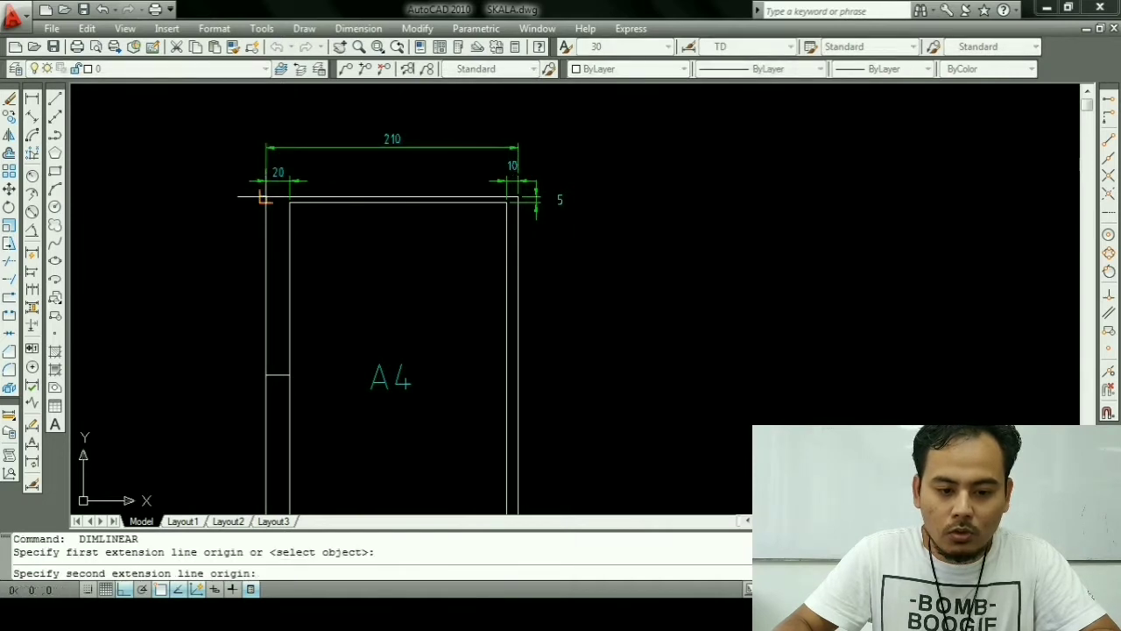
scroll(265, 196, "down", 3)
scroll(263, 337, "up", 2)
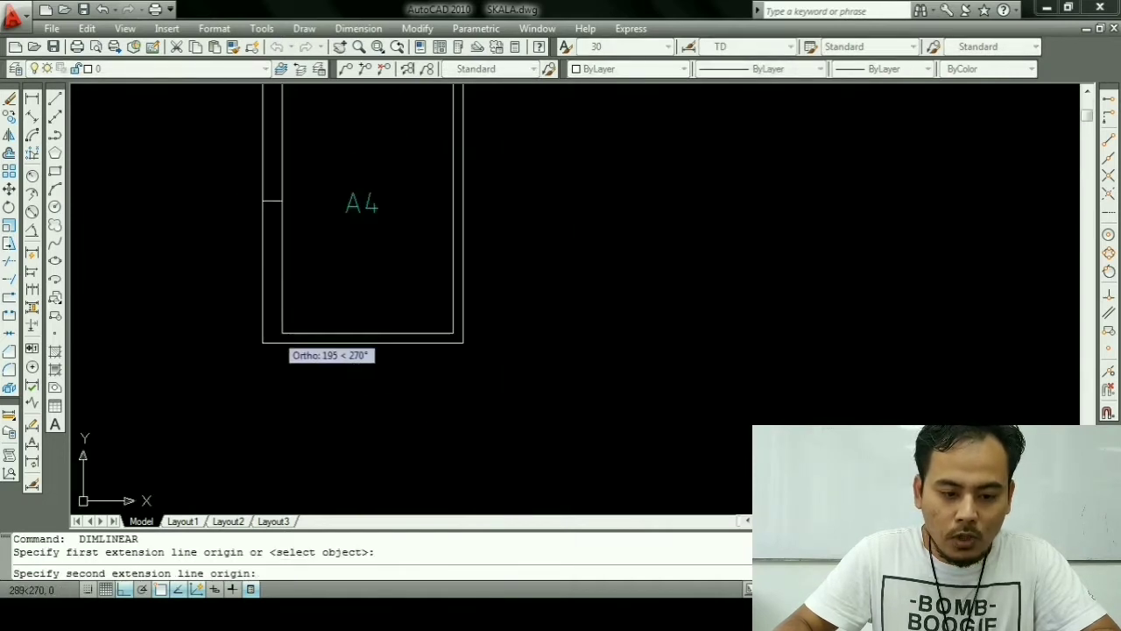
left_click(263, 342)
left_click(243, 332)
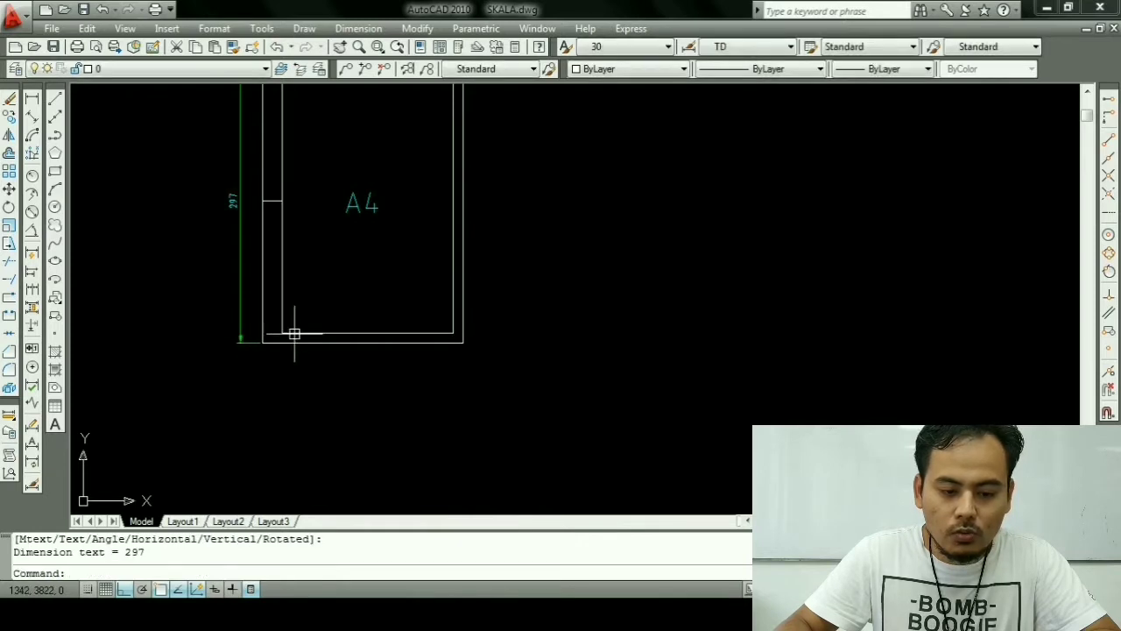
Step: Discard a mistaken dimension and add the bottom 10 margin dimension at the bottom-right corner
scroll(446, 351, "up", 2)
key("Return")
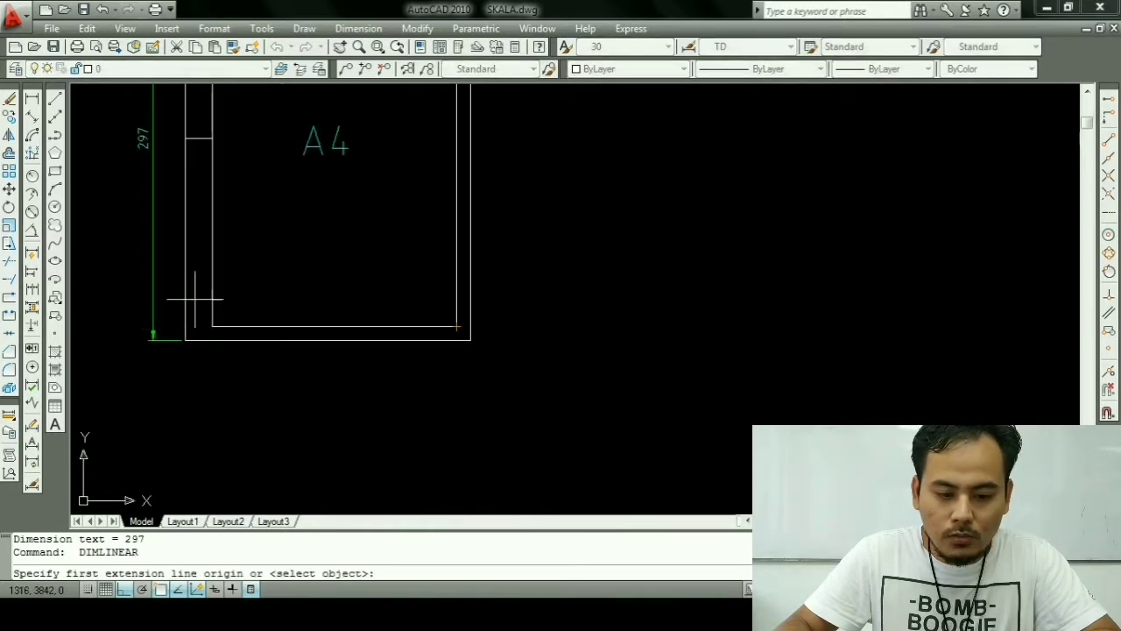
left_click(194, 338)
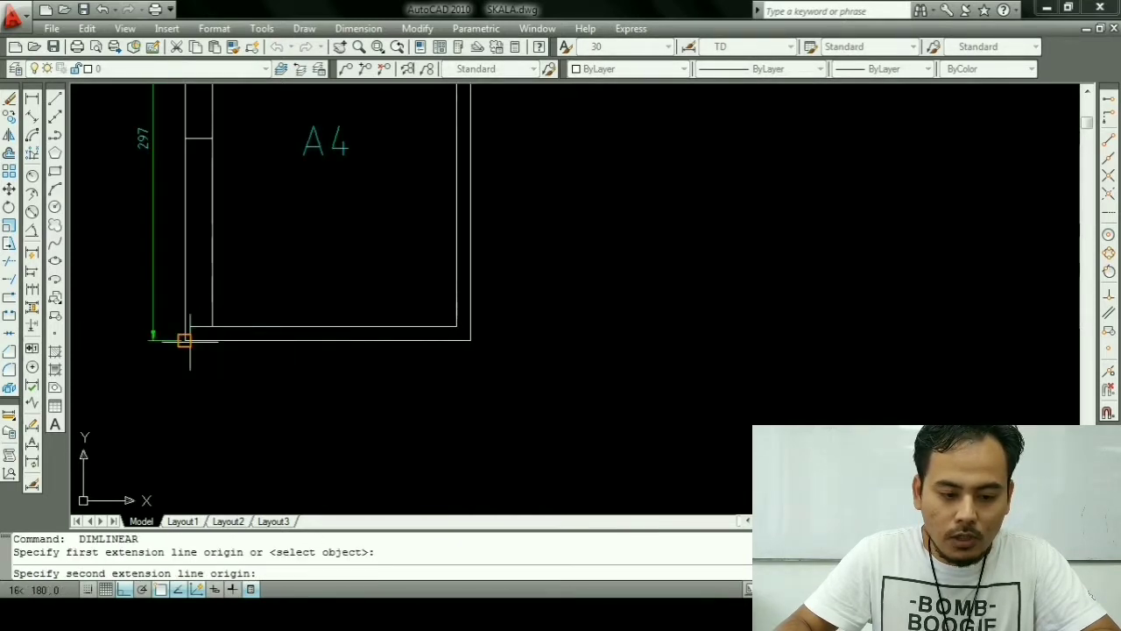
left_click(184, 340)
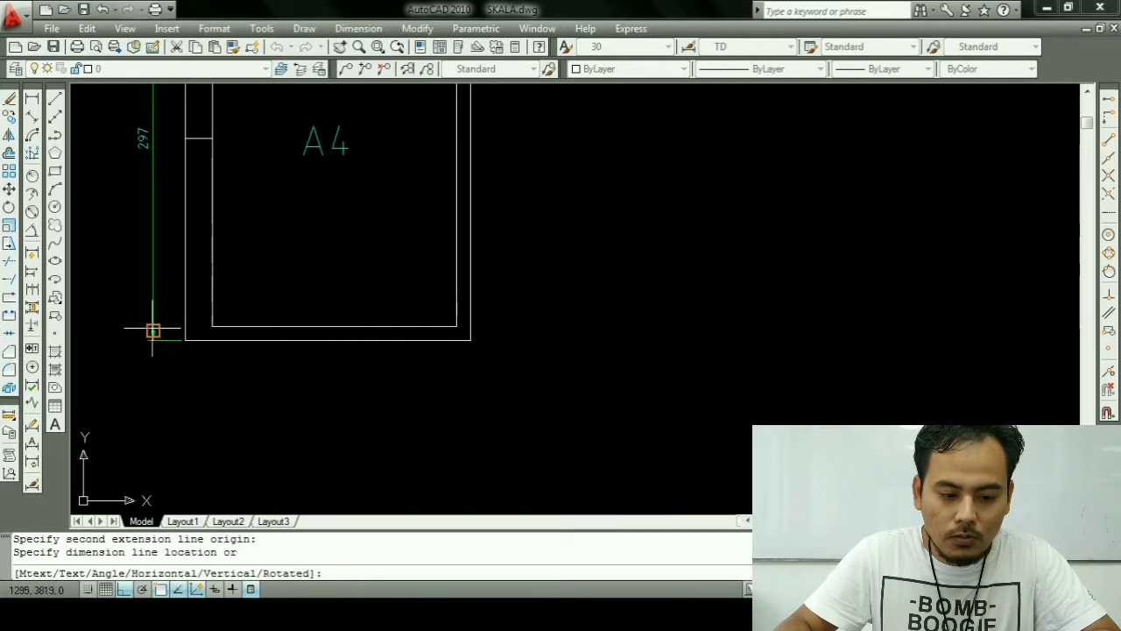
key("Escape")
key("Return")
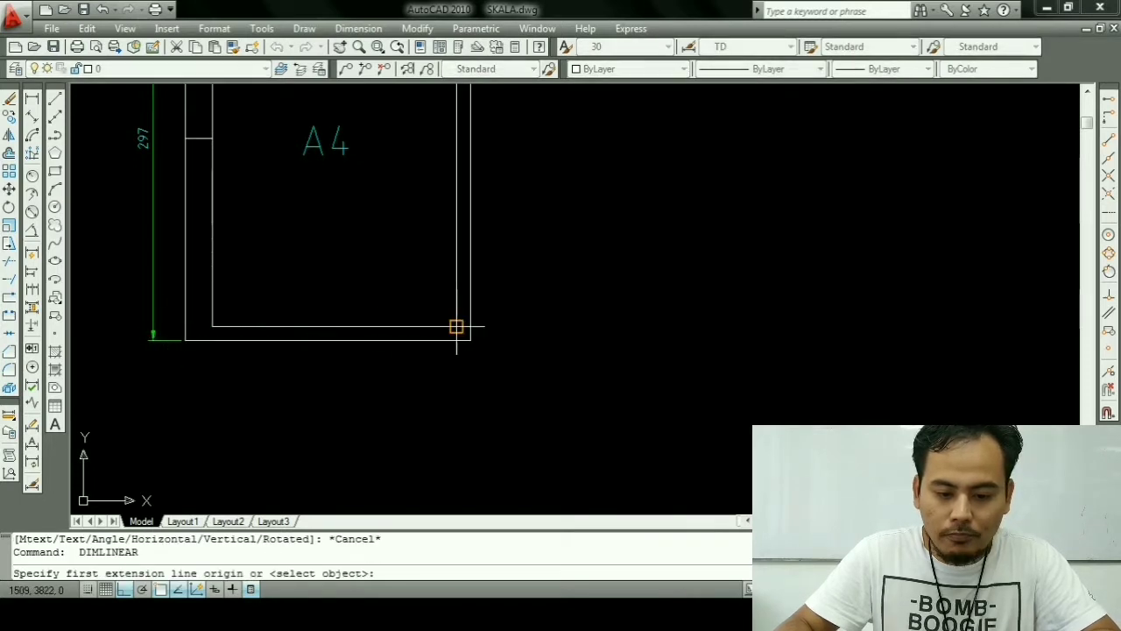
left_click(456, 326)
left_click(471, 340)
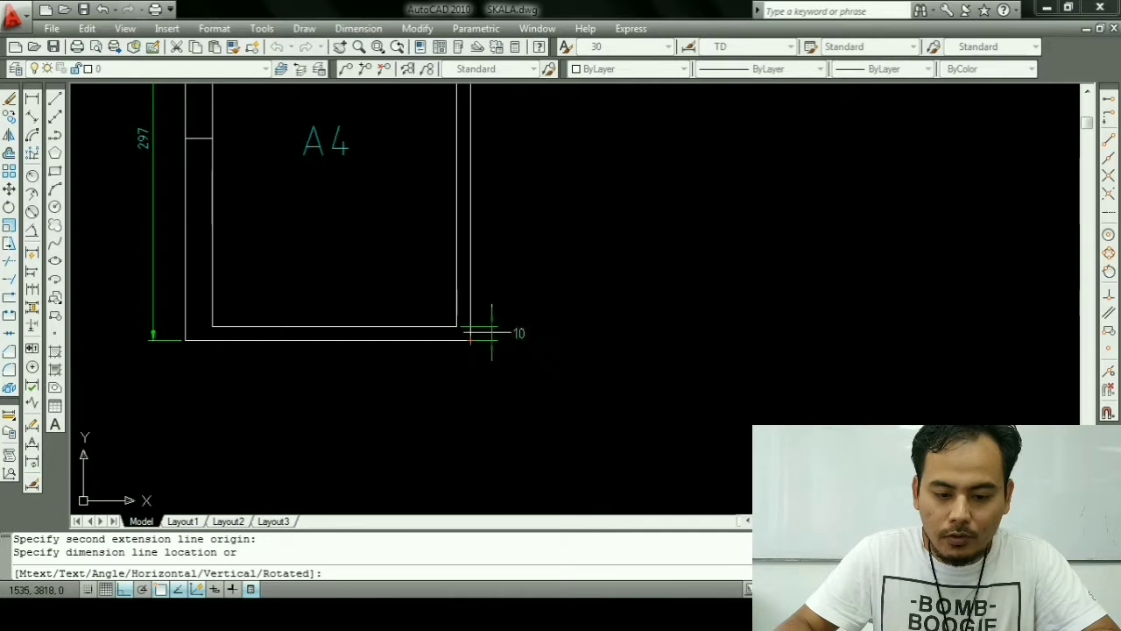
left_click(491, 331)
scroll(504, 338, "up", 2)
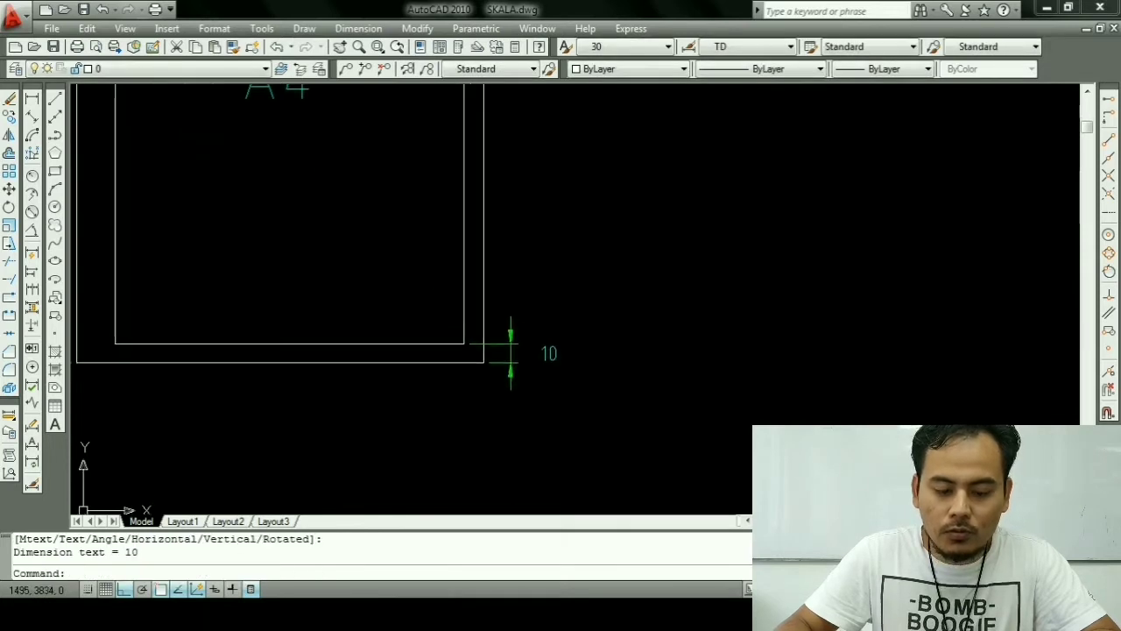
scroll(447, 290, "down", 4)
scroll(448, 289, "down", 1)
scroll(468, 182, "up", 1)
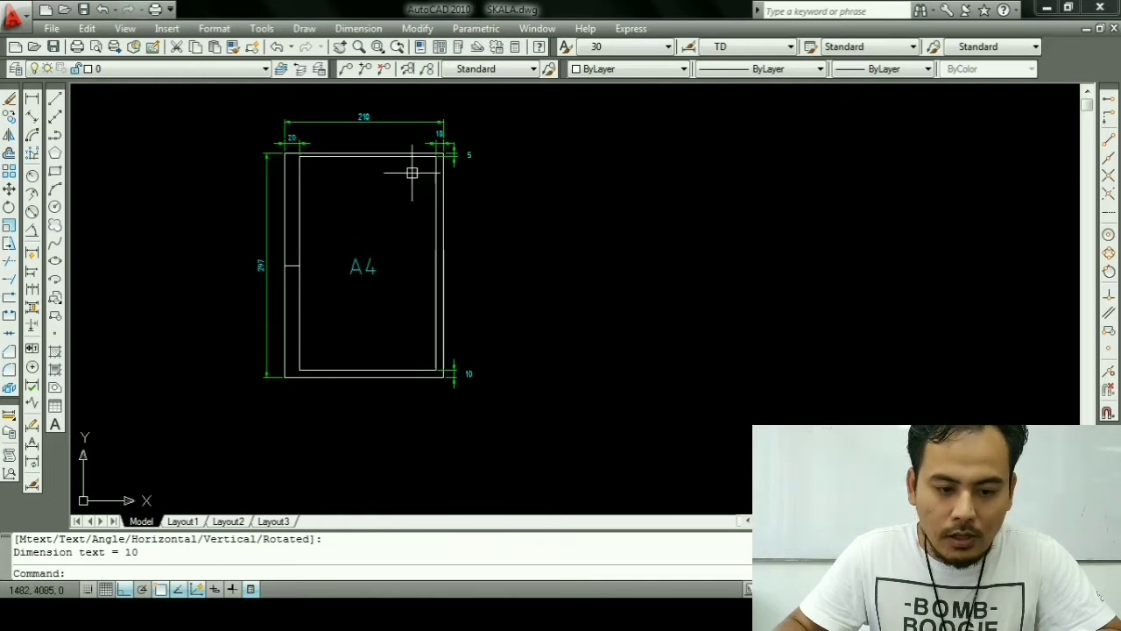
scroll(295, 266, "up", 2)
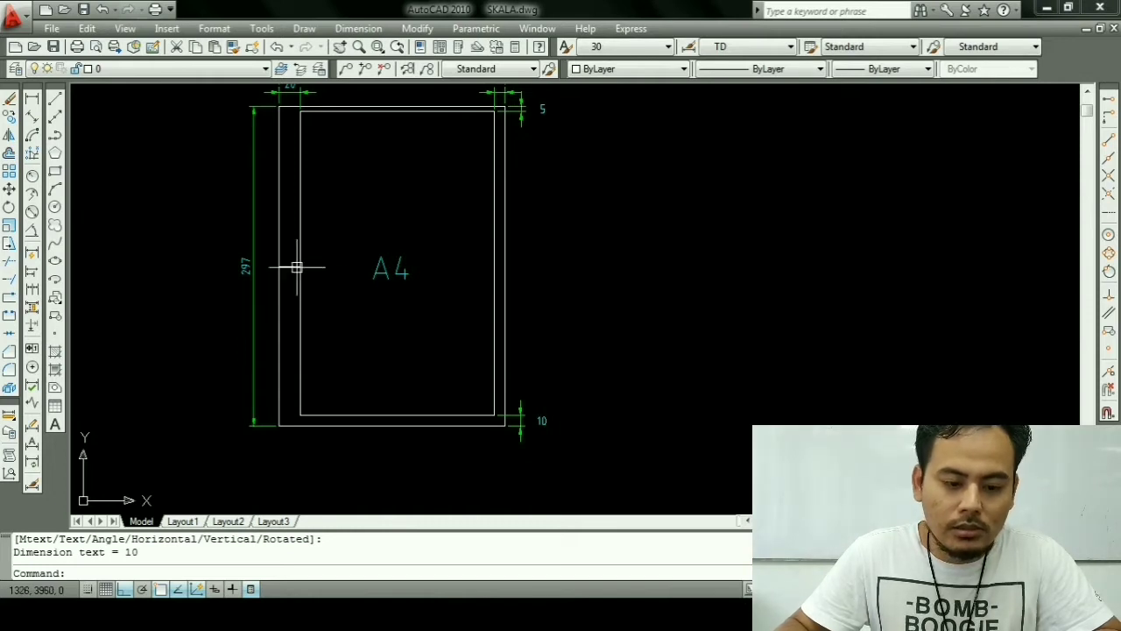
key("Escape")
middle_click_drag(307, 266, 218, 301)
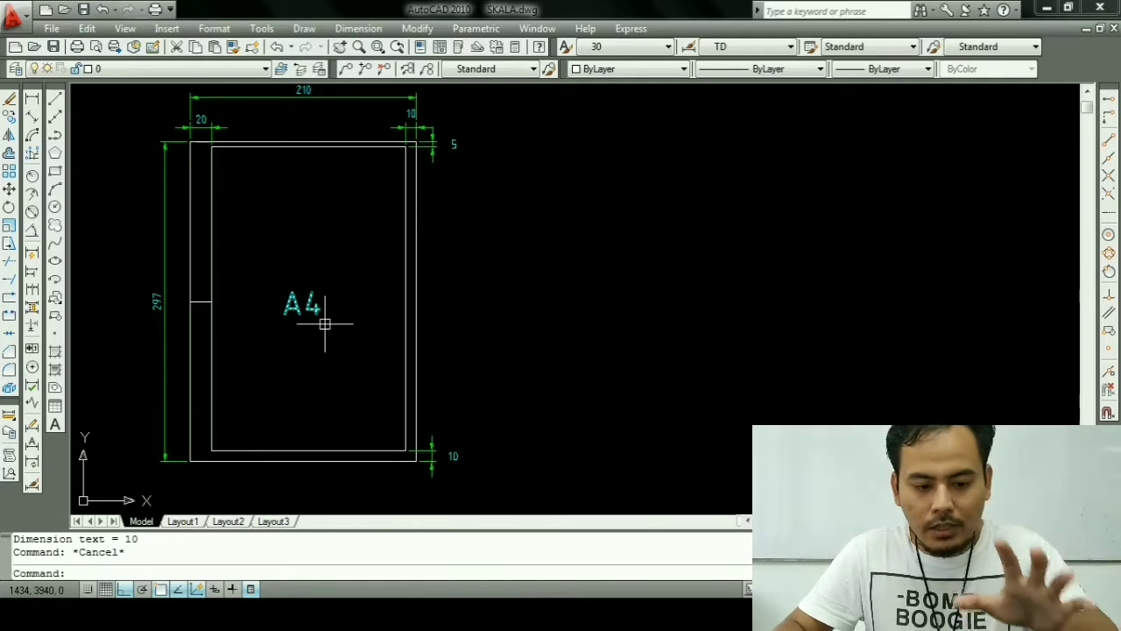
mouse_move(306, 305)
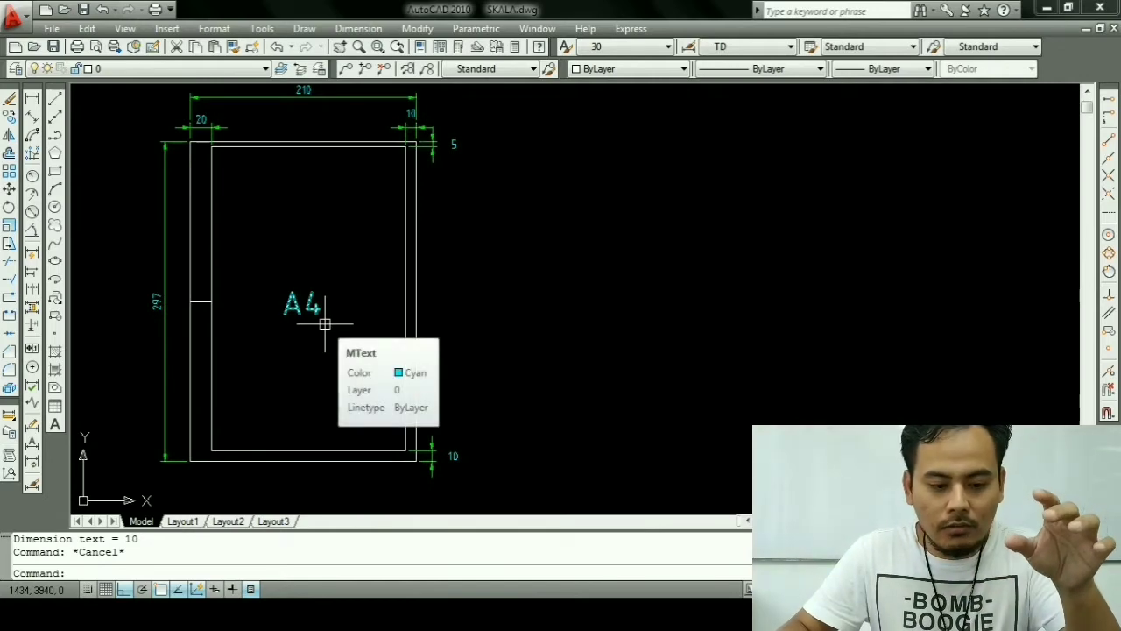
key("Escape")
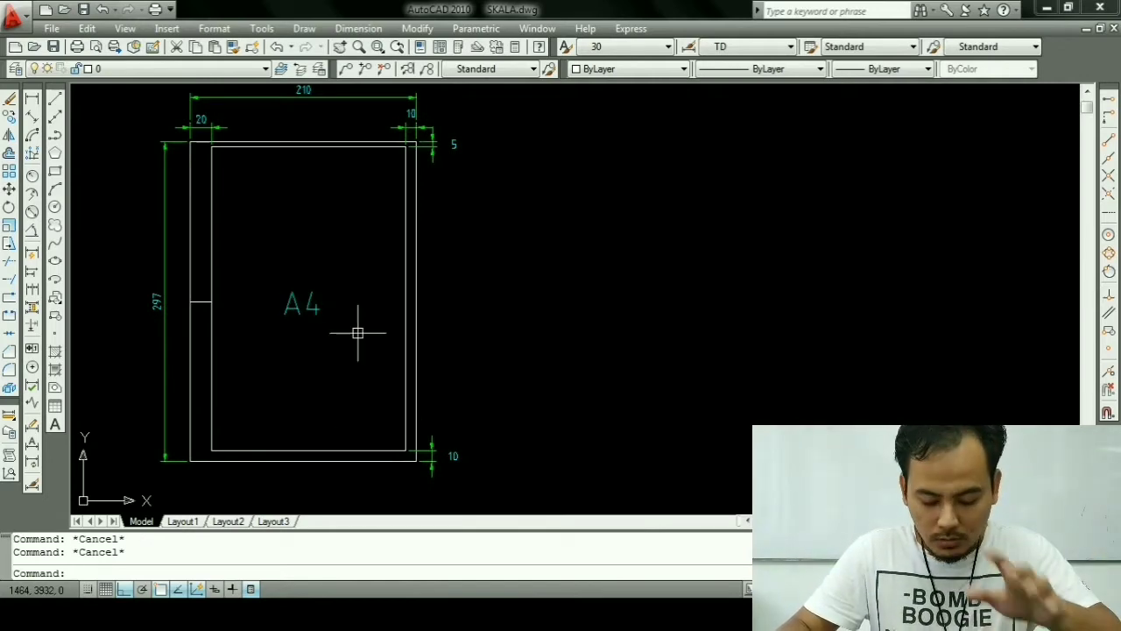
type("l")
key("Escape")
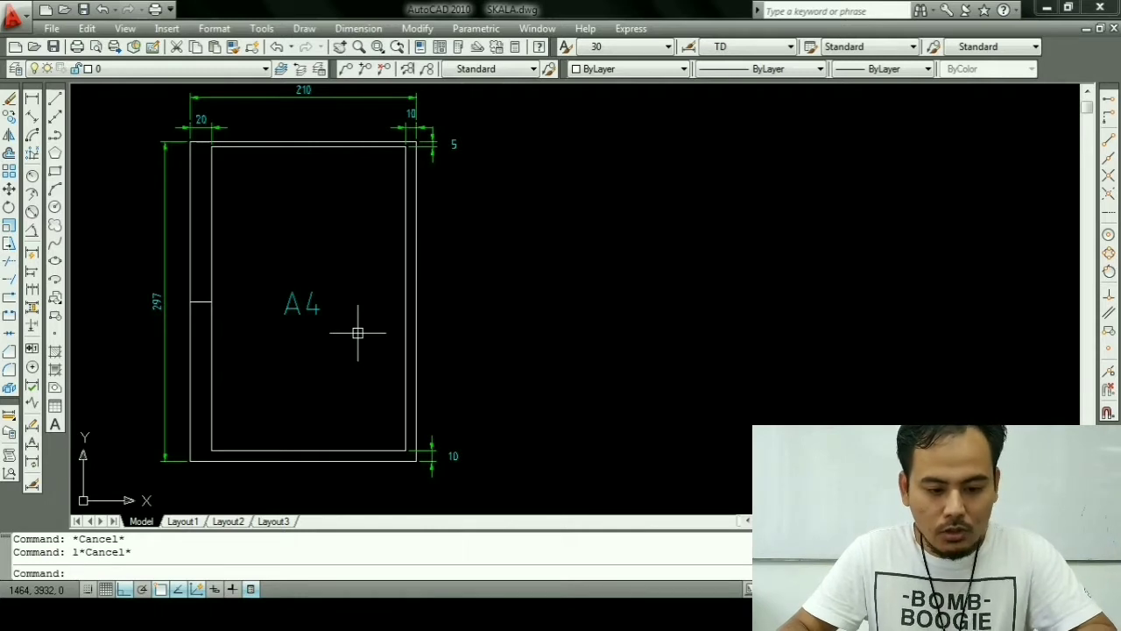
Step: Draw a 100-unit line to the right from the A4 frame's bottom-right corner
type("l")
key("Return")
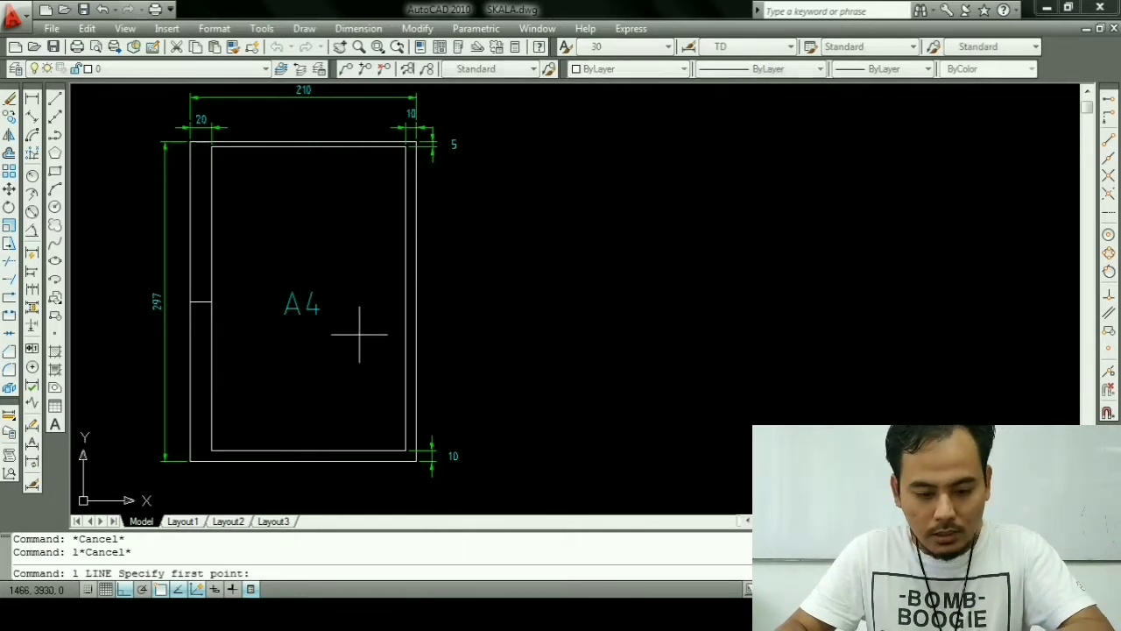
left_click(416, 462)
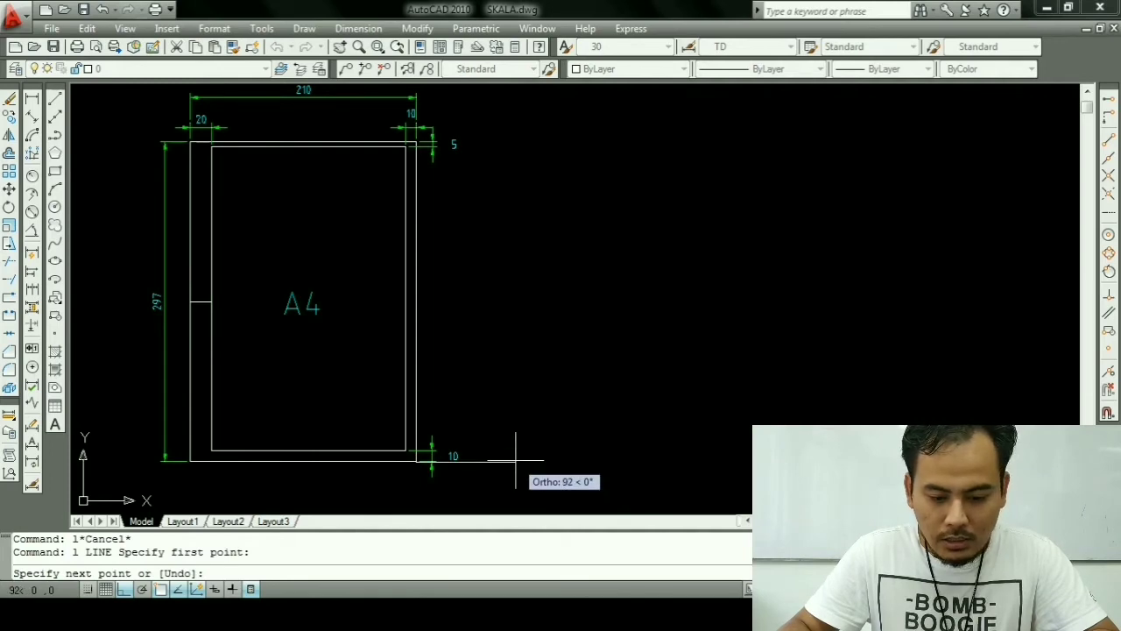
type("10")
key("Return")
key("Escape")
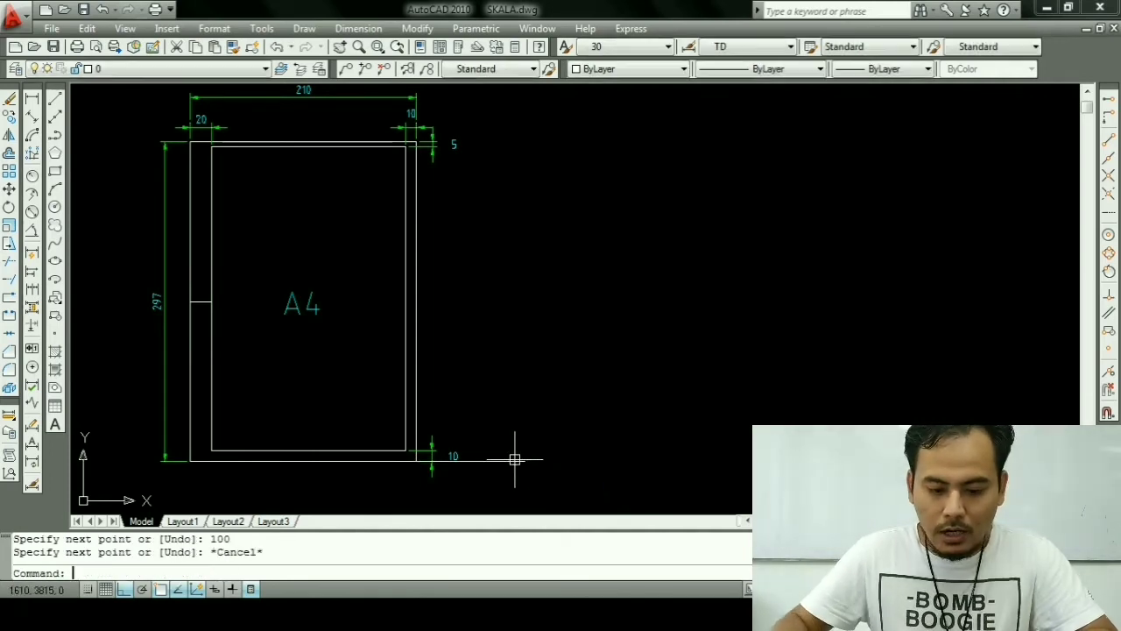
key("Escape")
Step: Draw the 420 by 297 rectangle outline starting from that line's far end
type("l")
key("Return")
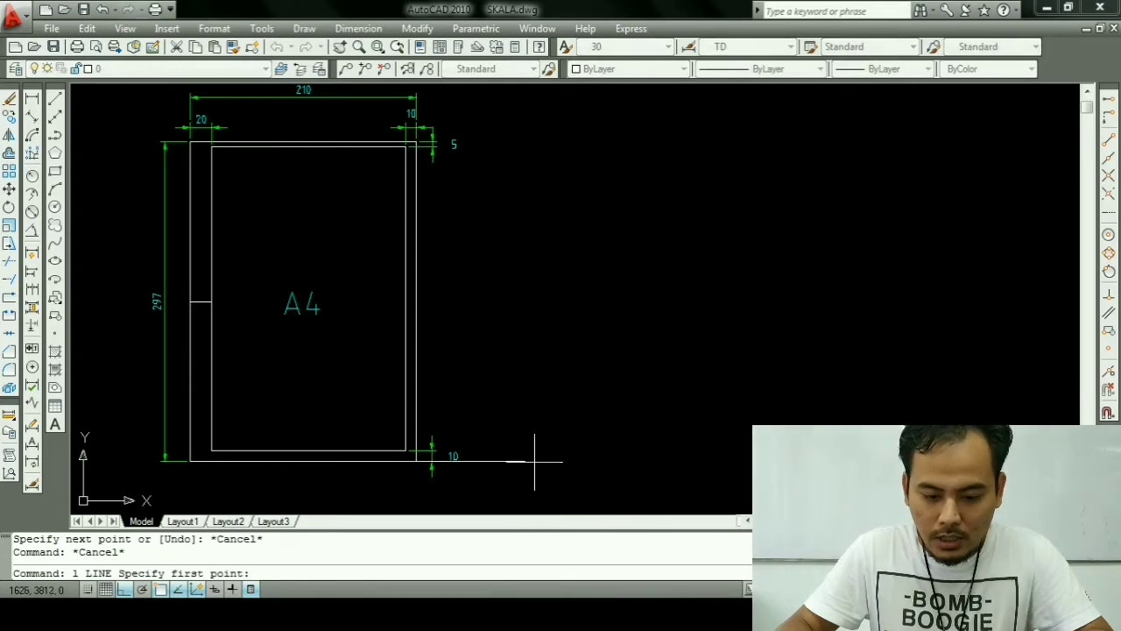
left_click(525, 462)
type("420")
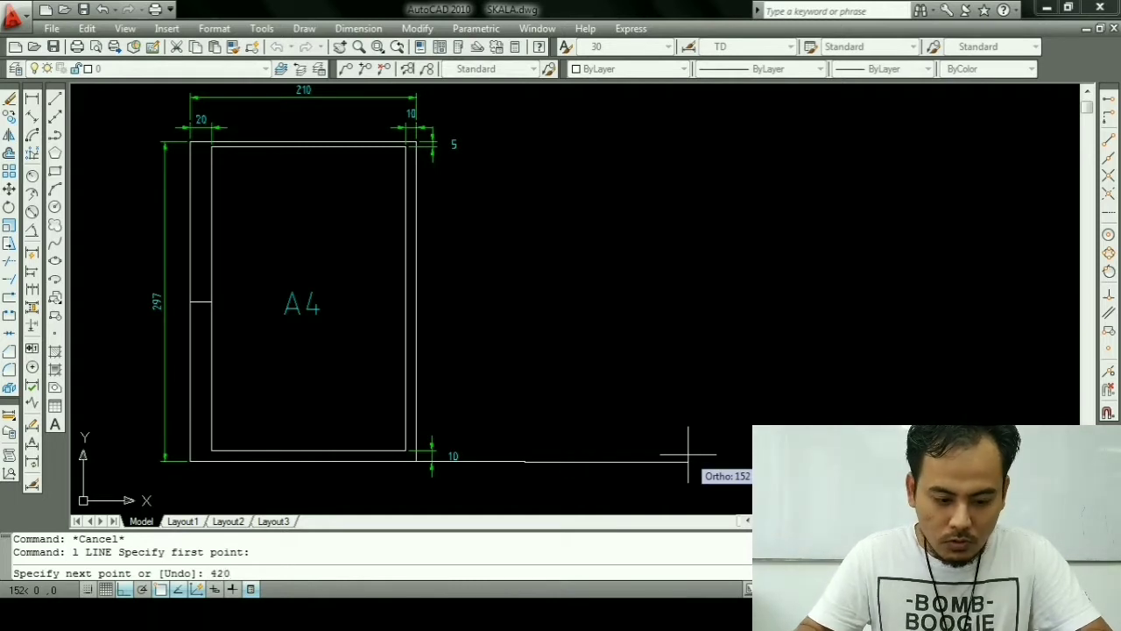
key("Return")
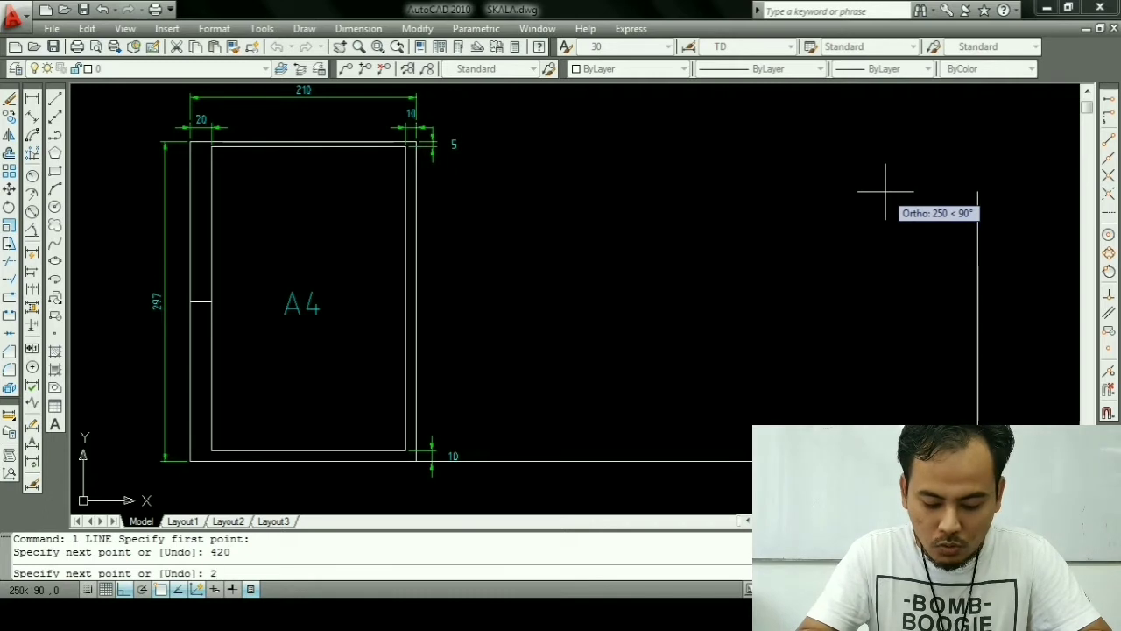
type("97")
key("Return")
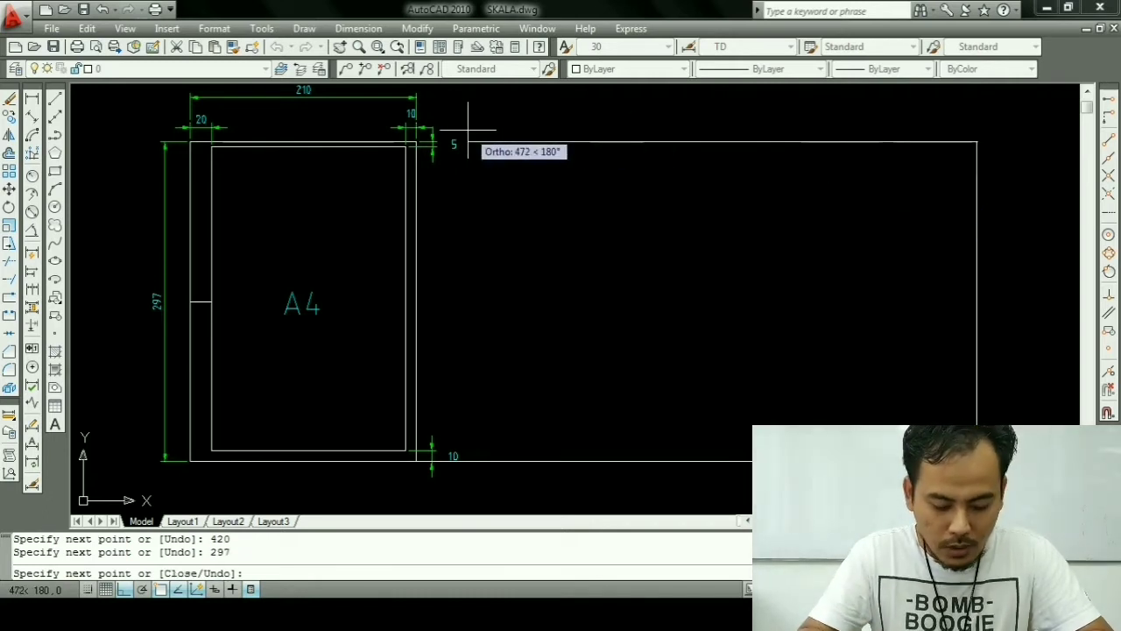
type("420")
key("Return")
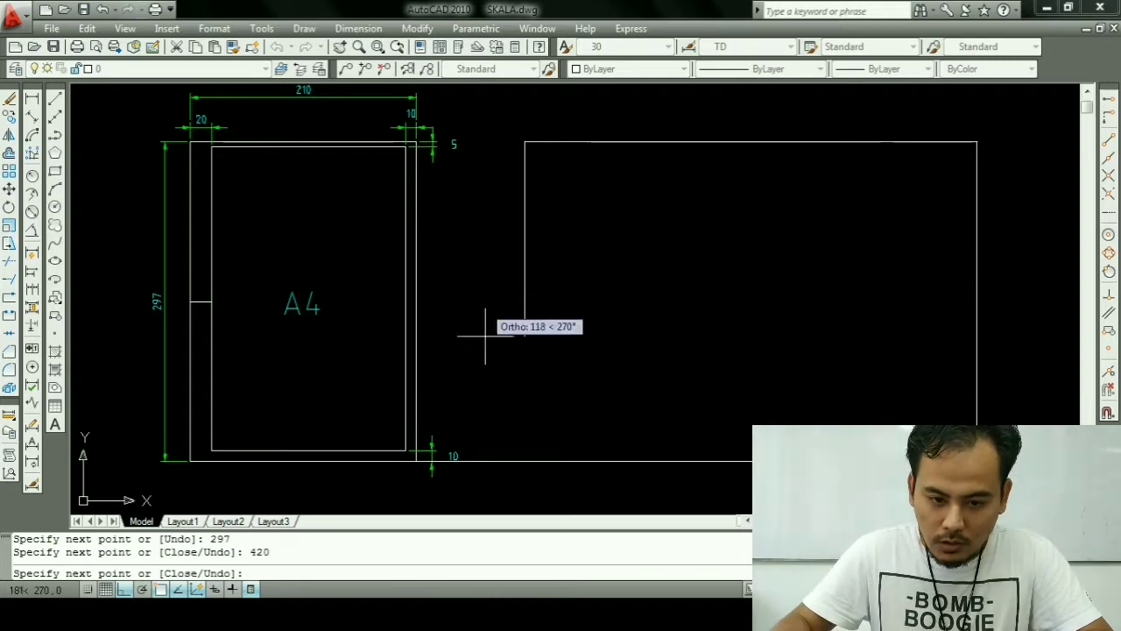
left_click(524, 462)
key("Escape")
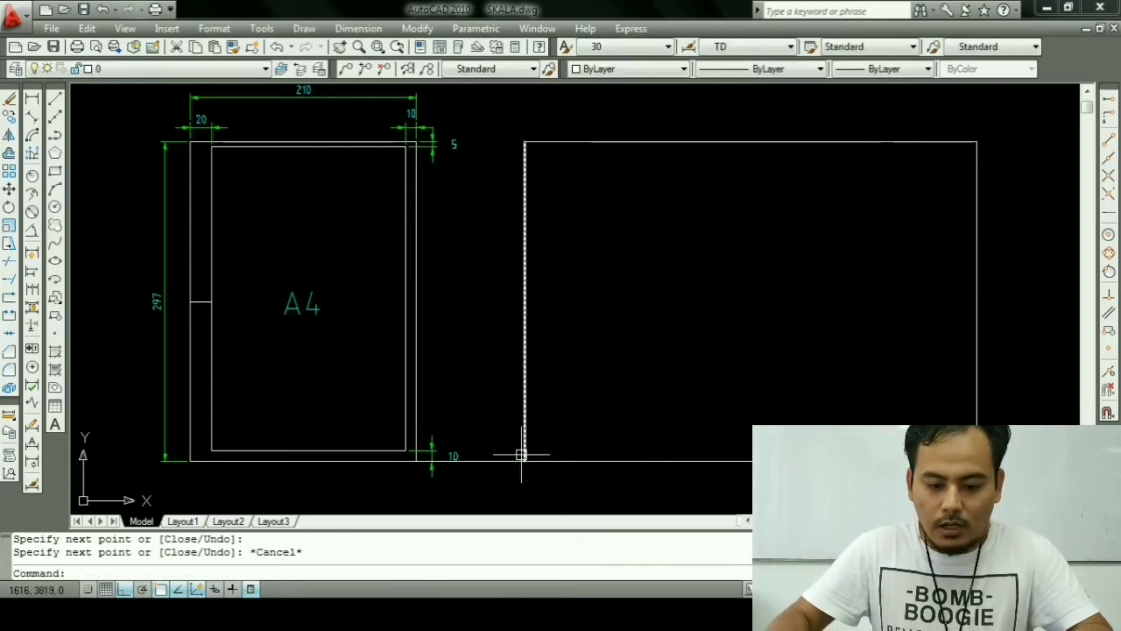
Step: Erase the leftover bottom line segment between the two sheets
type("e")
key("Return")
left_click(482, 460)
Step: Finish deleting the stray bottom segment and pan so both sheets are visible
key("Return")
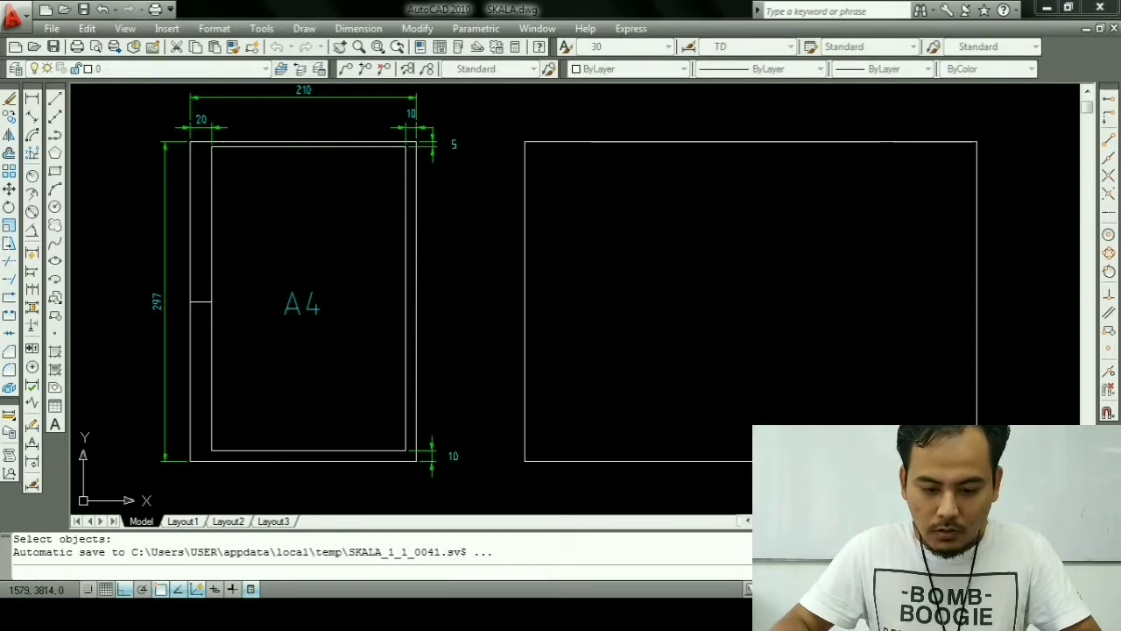
scroll(499, 451, "down", 2)
middle_click_drag(608, 428, 475, 400)
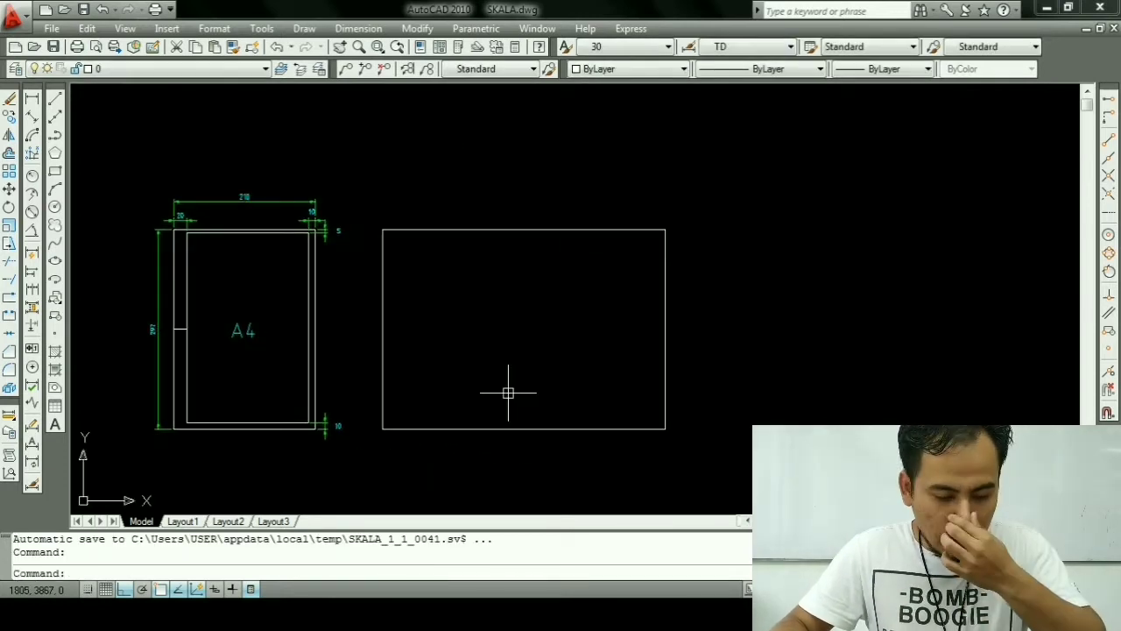
scroll(498, 354, "up", 2)
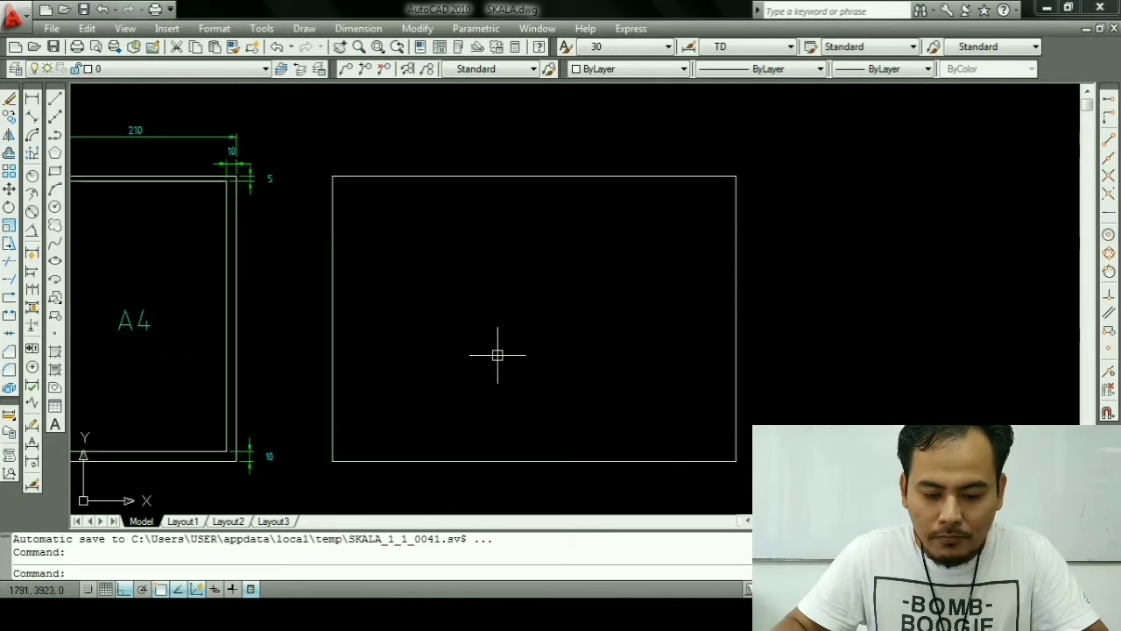
key("Escape")
key("Escape")
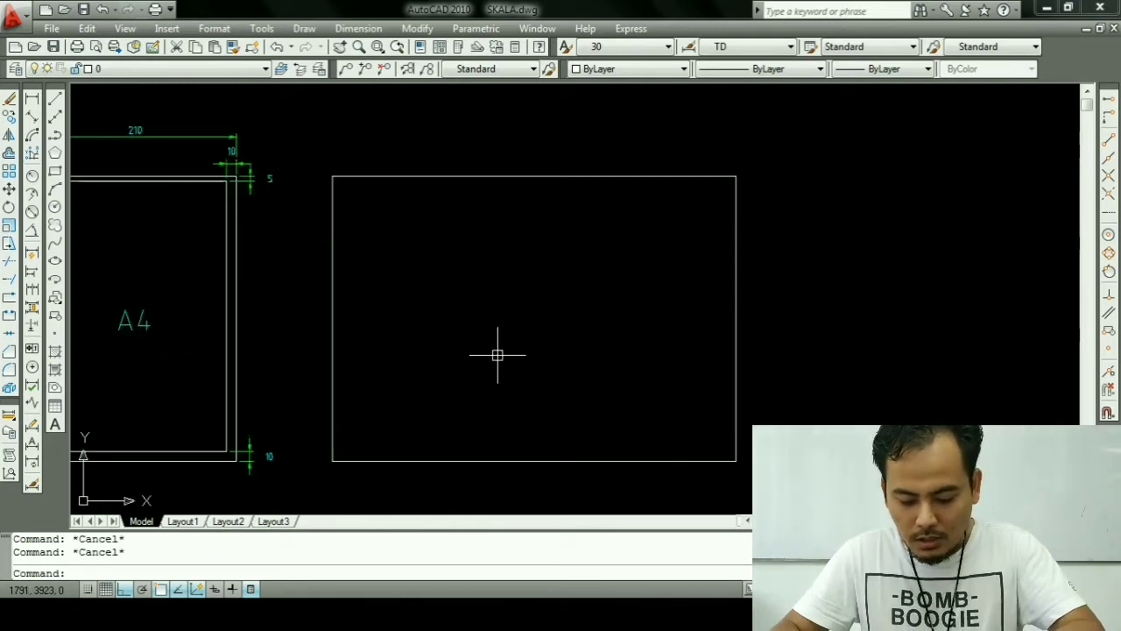
type("l0")
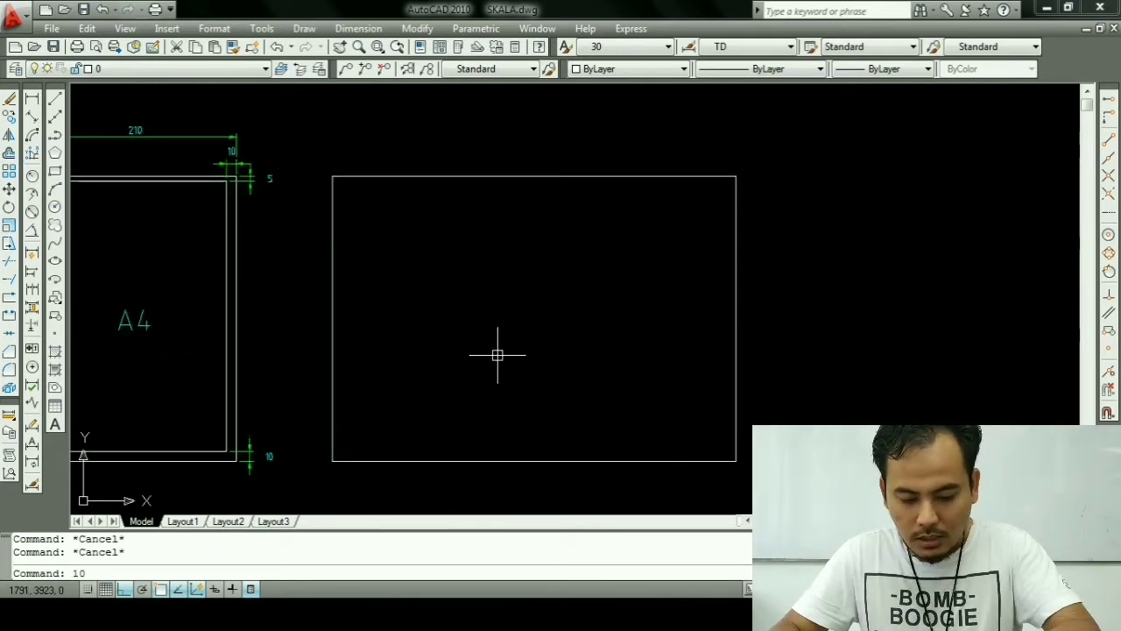
key("Escape")
Step: Offset the A3 right, top and bottom edges 10 inward
type("o")
key("Return")
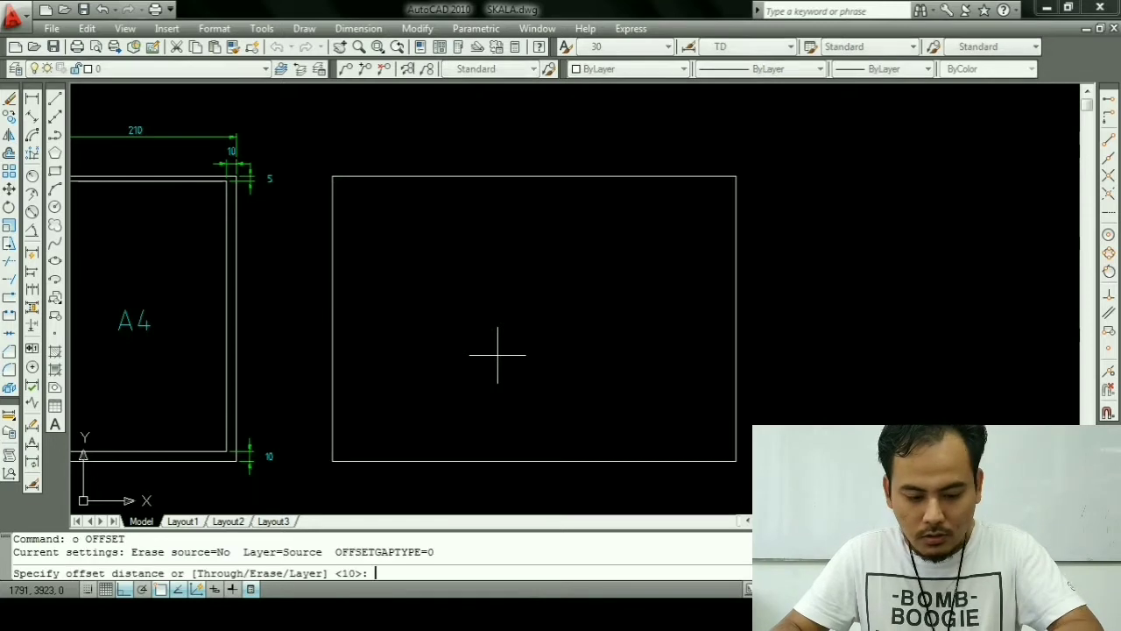
type("10")
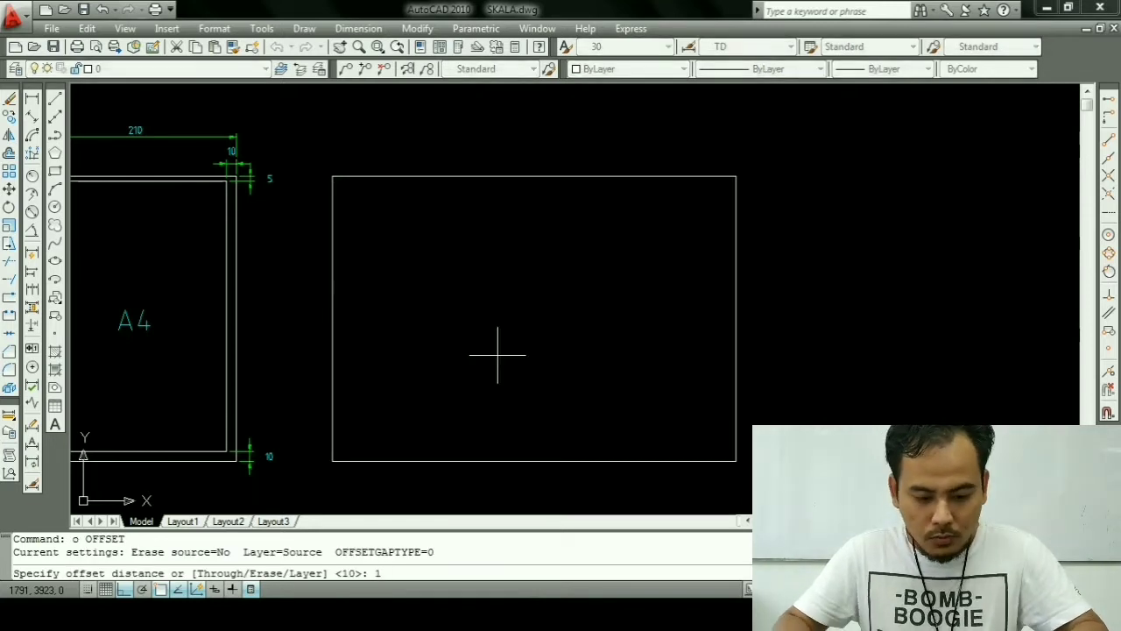
key("Return")
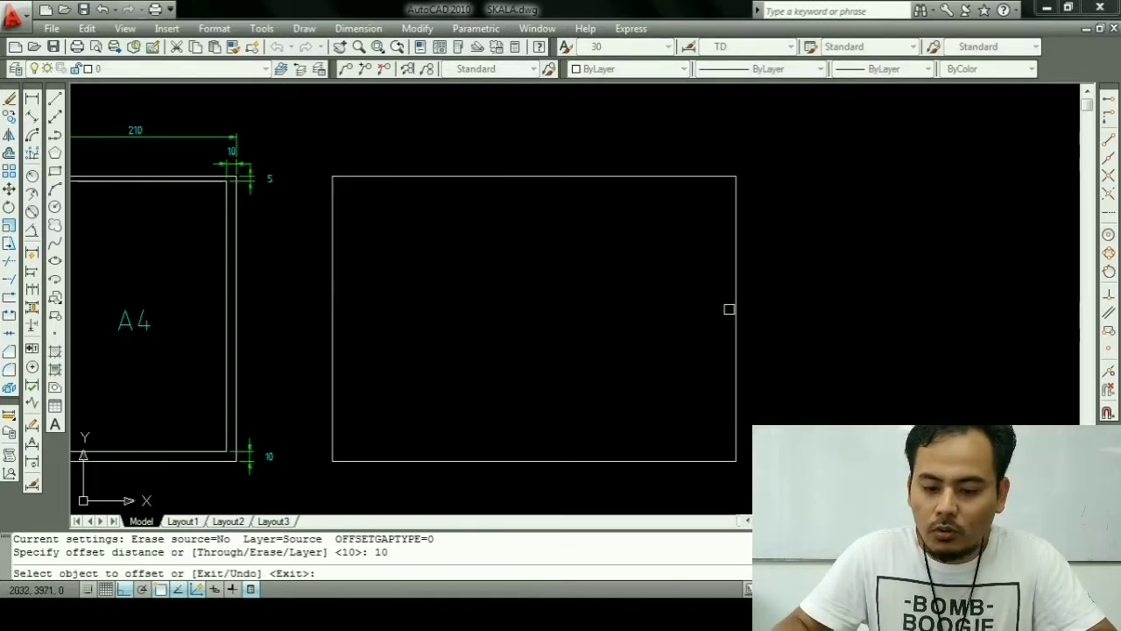
left_click(729, 309)
left_click(711, 321)
left_click(621, 180)
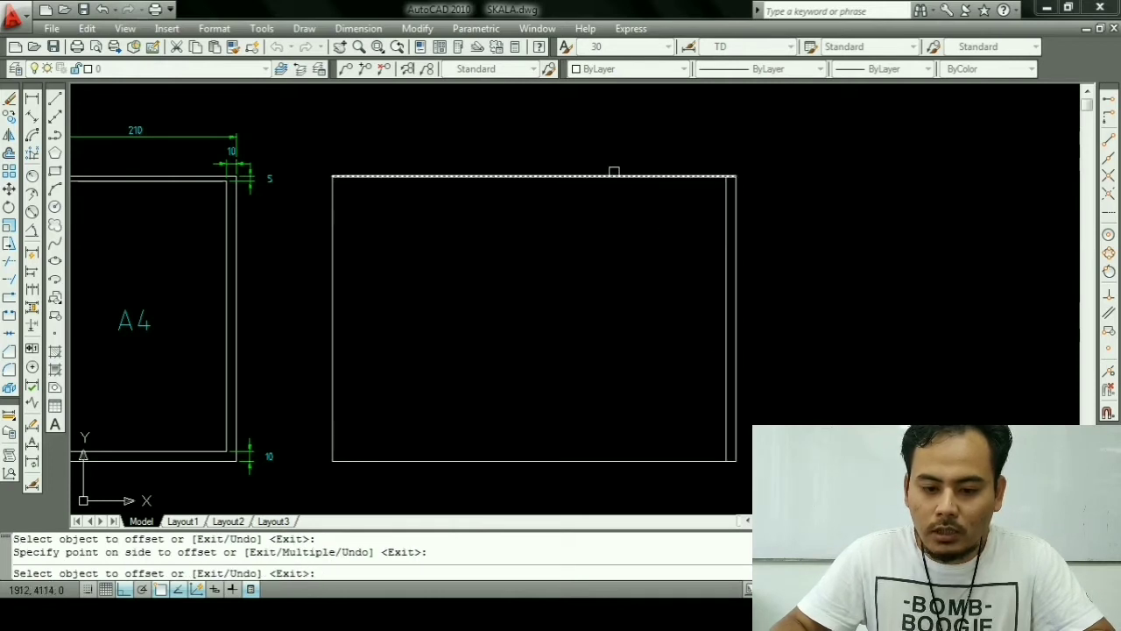
left_click(616, 210)
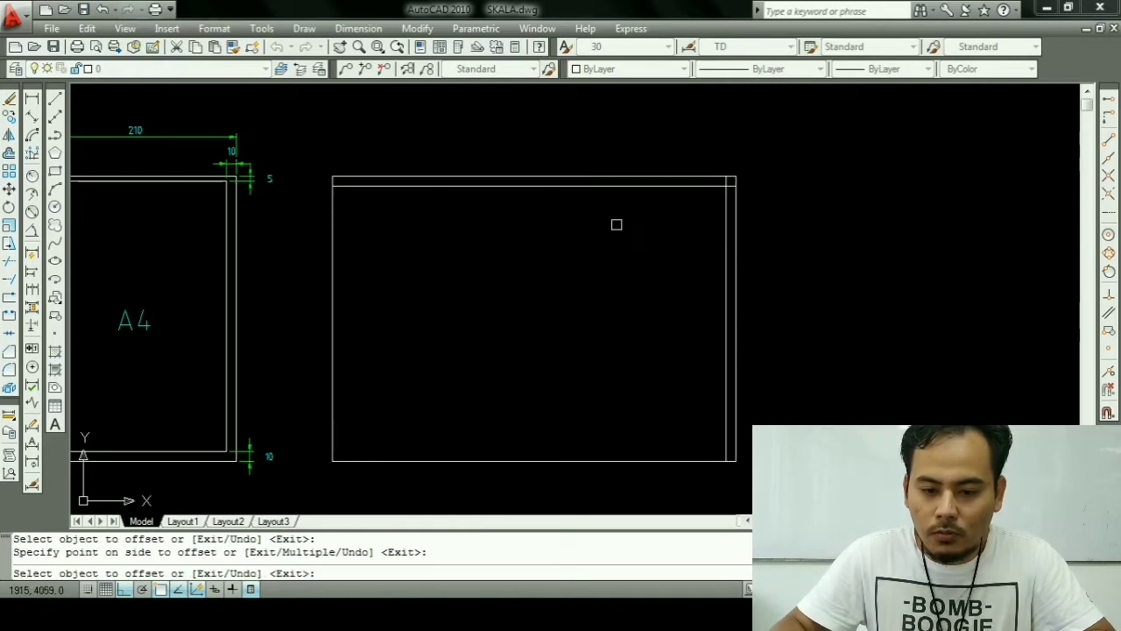
left_click(616, 457)
left_click(614, 431)
key("Escape")
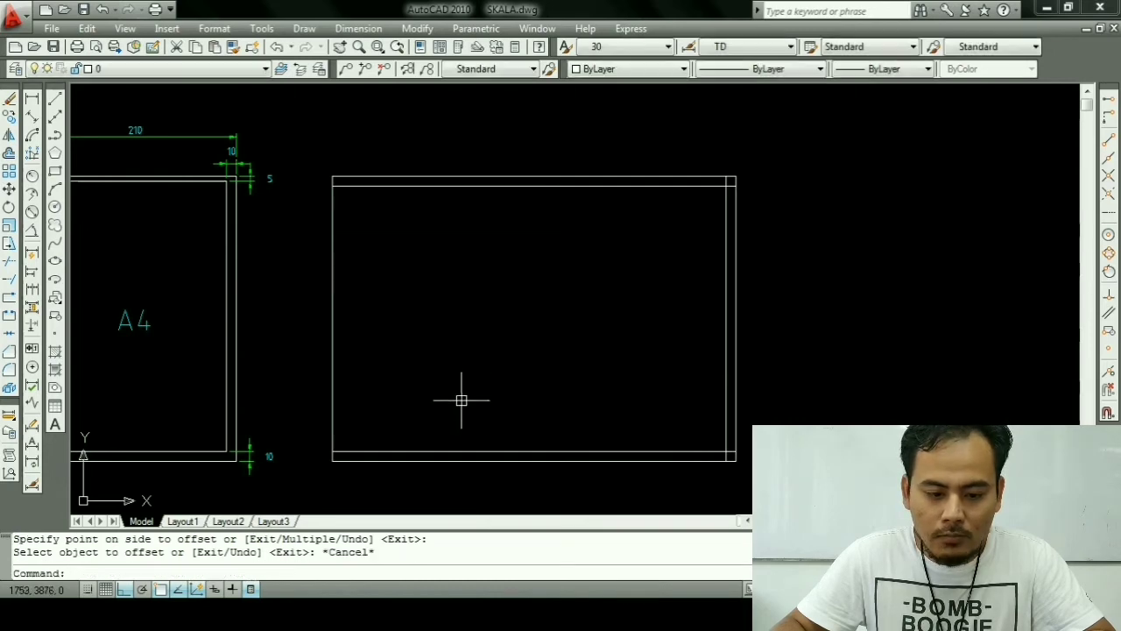
Step: Offset the A3 left edge 20 inward
type("o")
key("Return")
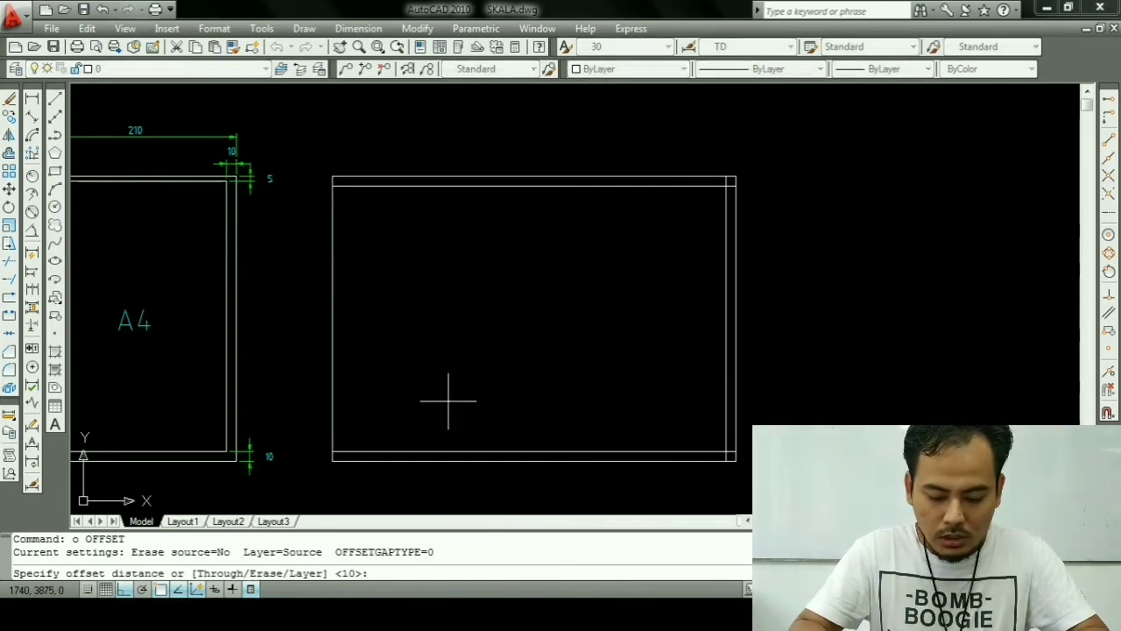
type("20")
key("Return")
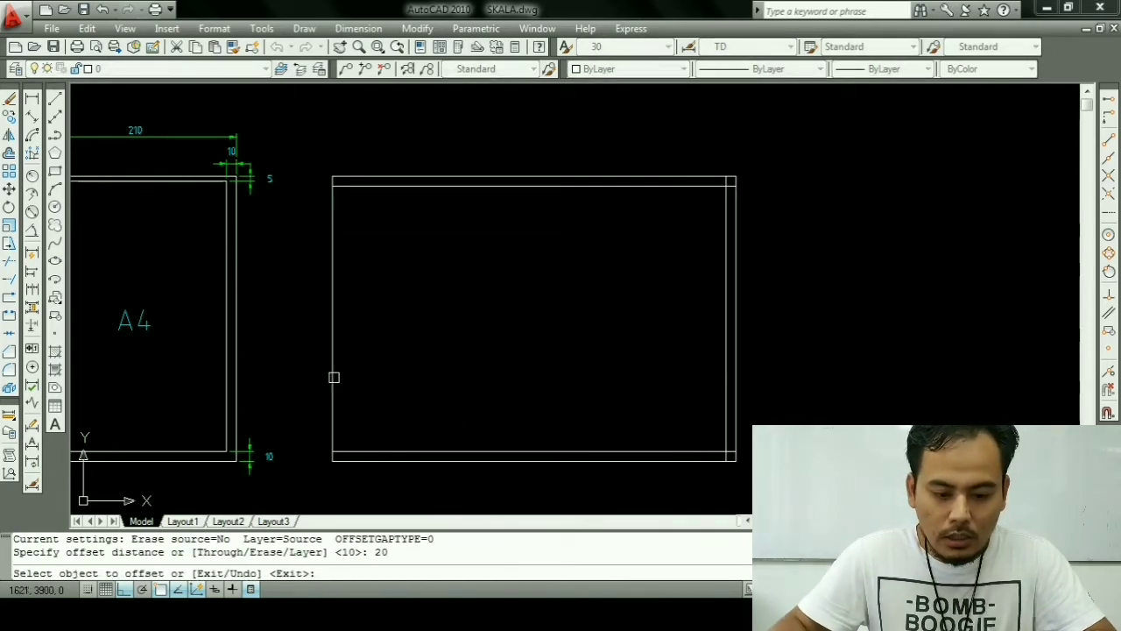
left_click(336, 382)
left_click(399, 380)
key("Escape")
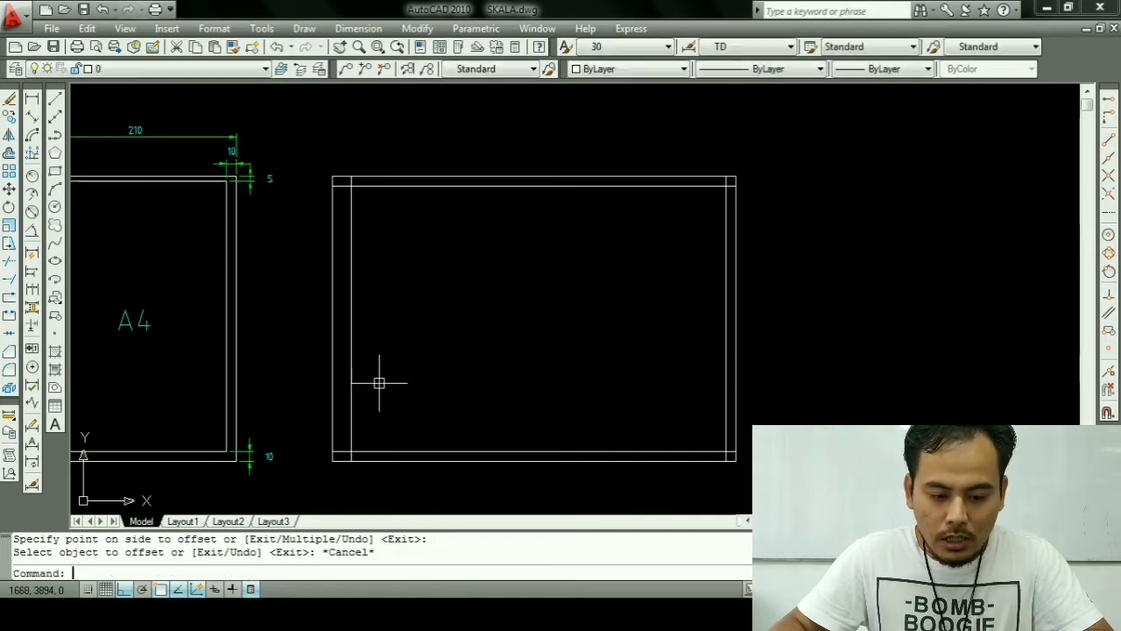
Step: Draw a short line from the left edge's midpoint to the inner border
type("l")
key("Return")
left_click(338, 328)
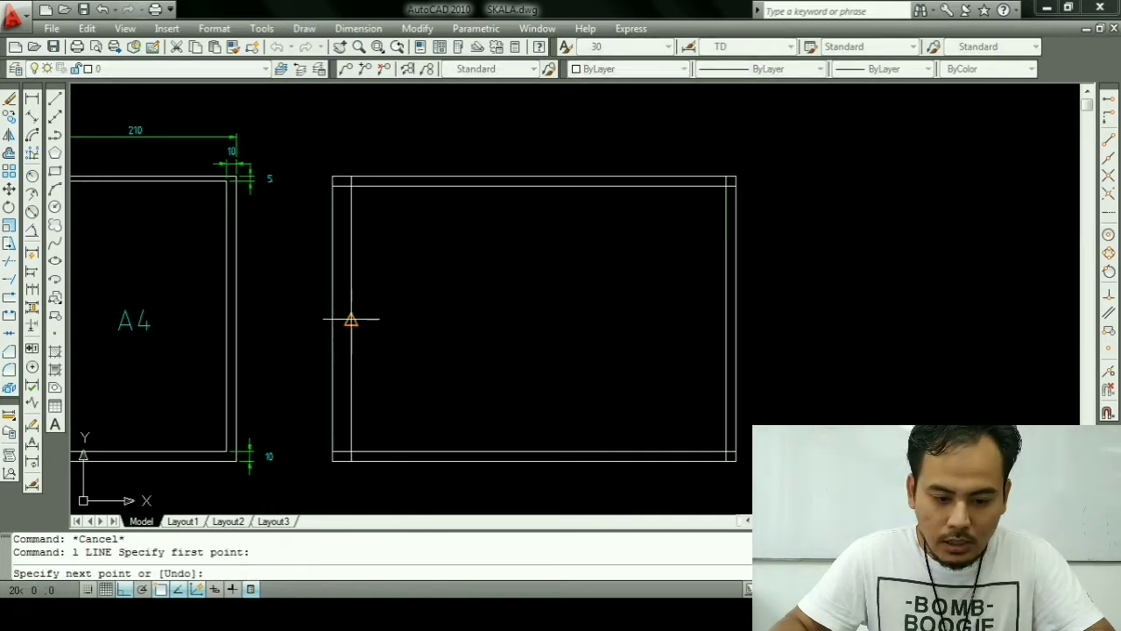
left_click(350, 319)
scroll(350, 319, "up", 5)
key("Escape")
key("Escape")
scroll(350, 367, "down", 6)
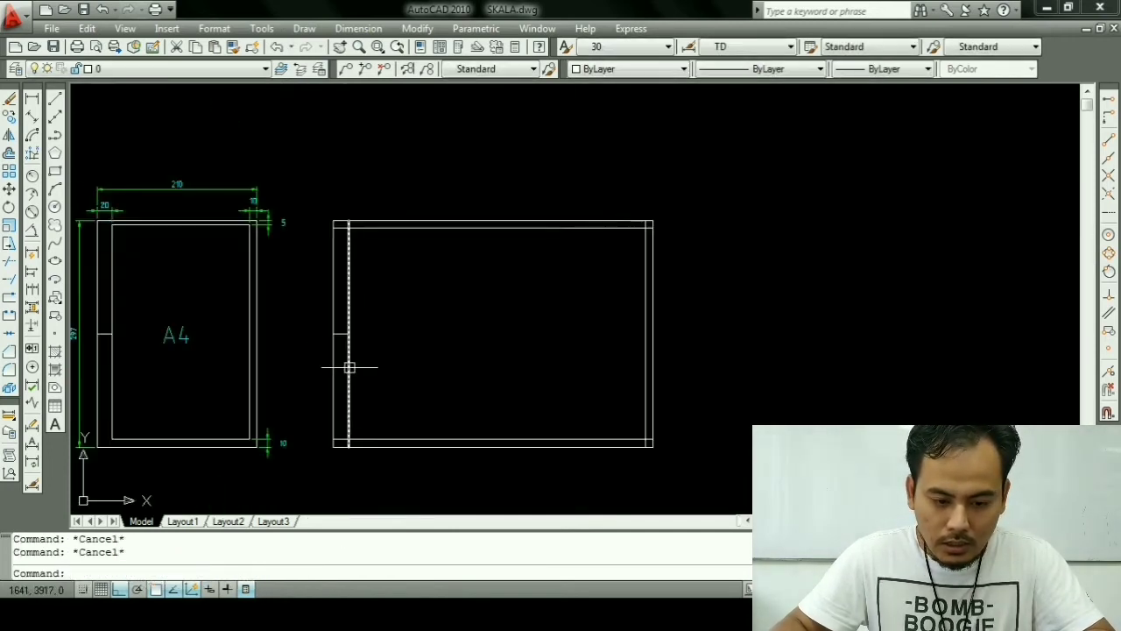
Step: Trim the inner left border line's overhang at the bottom corner
type("tr")
key("Return")
key("Return")
scroll(346, 438, "up", 2)
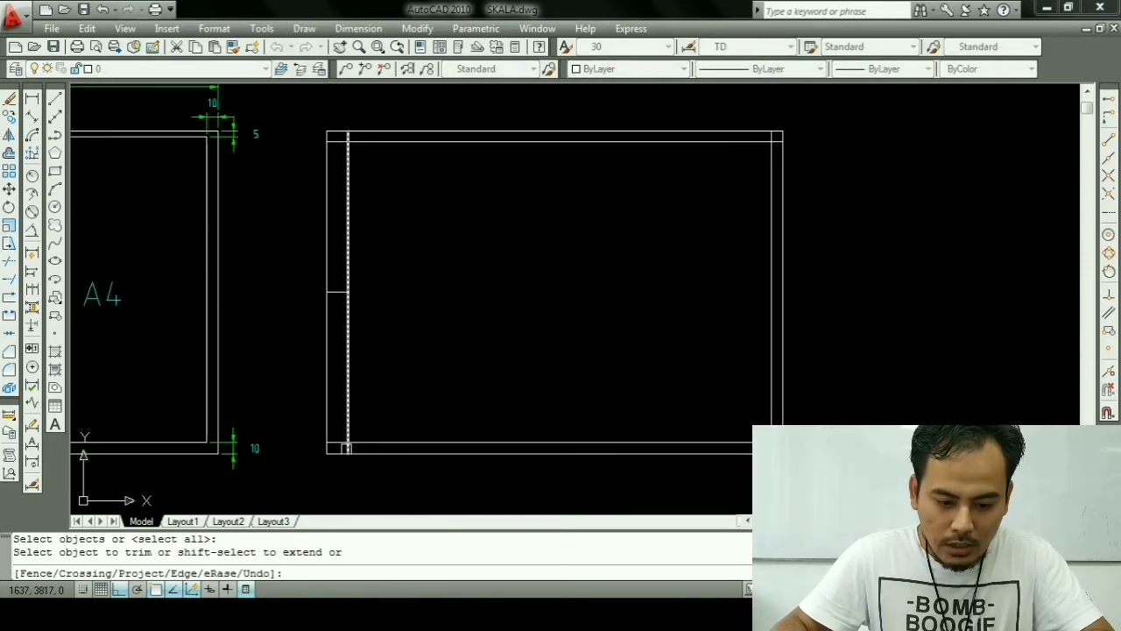
left_click(345, 448)
scroll(789, 435, "up", 3)
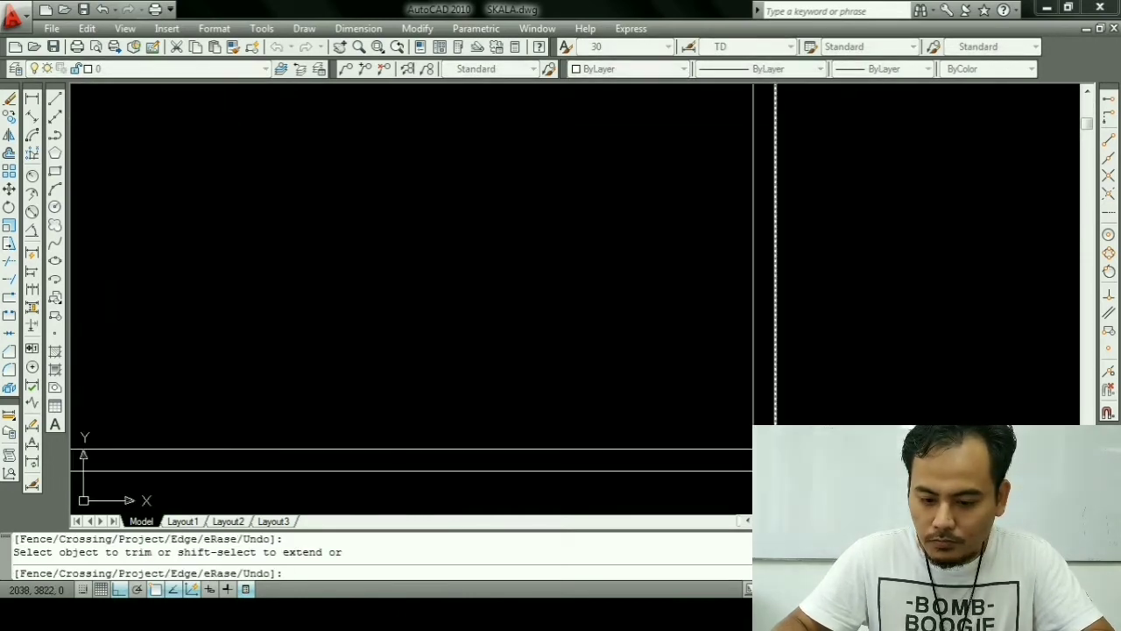
scroll(750, 457, "down", 5)
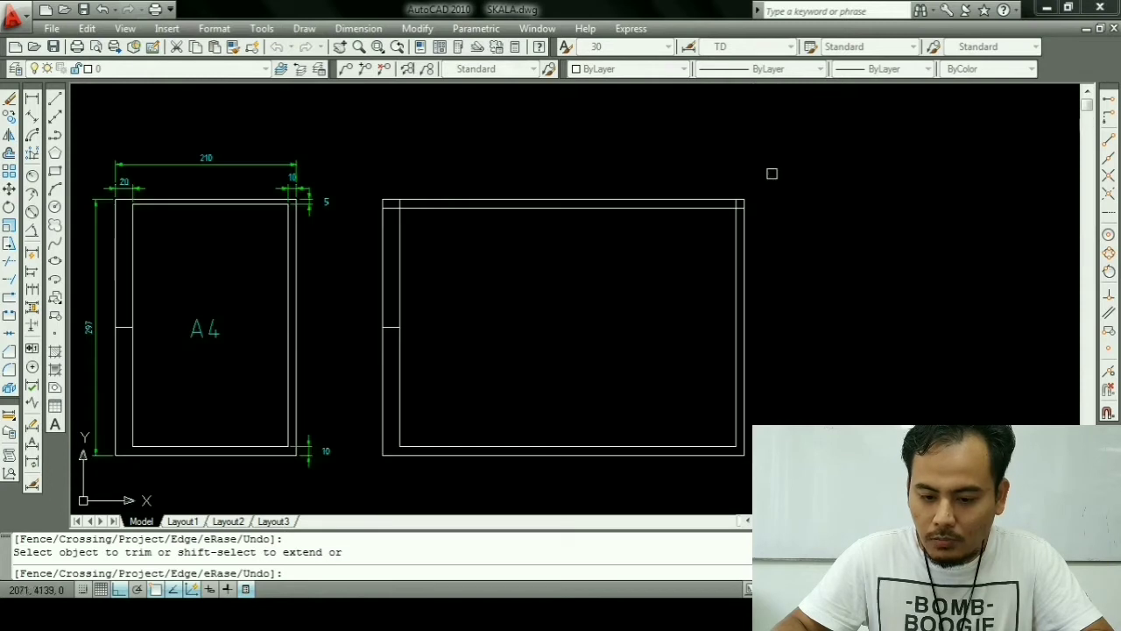
scroll(753, 197, "up", 2)
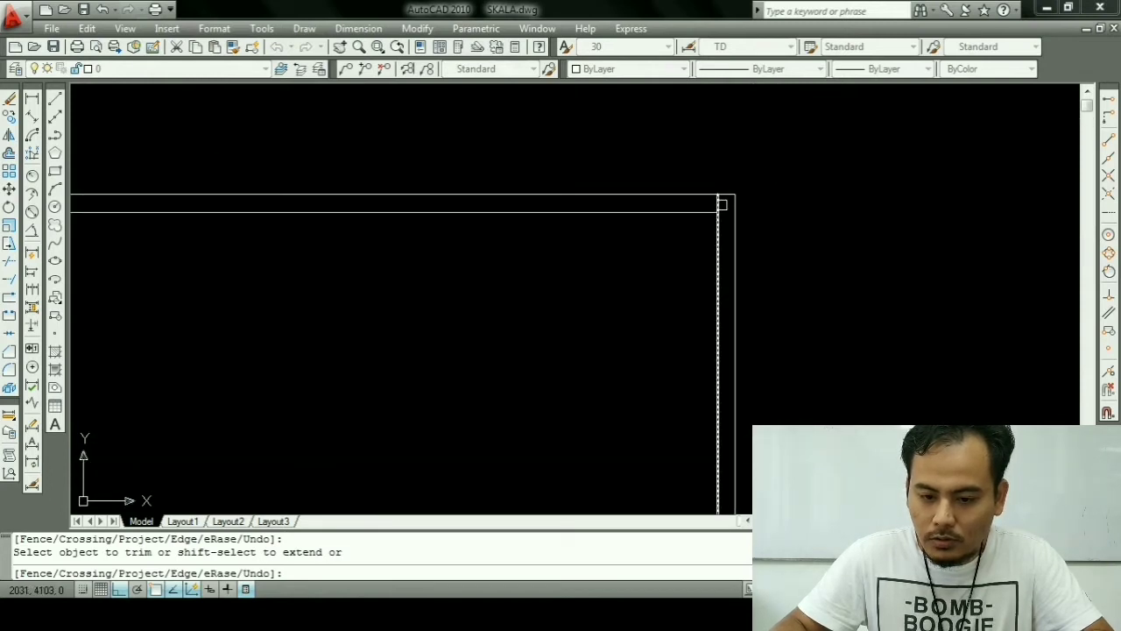
scroll(726, 212, "down", 3)
scroll(490, 209, "up", 2)
scroll(499, 206, "up", 2)
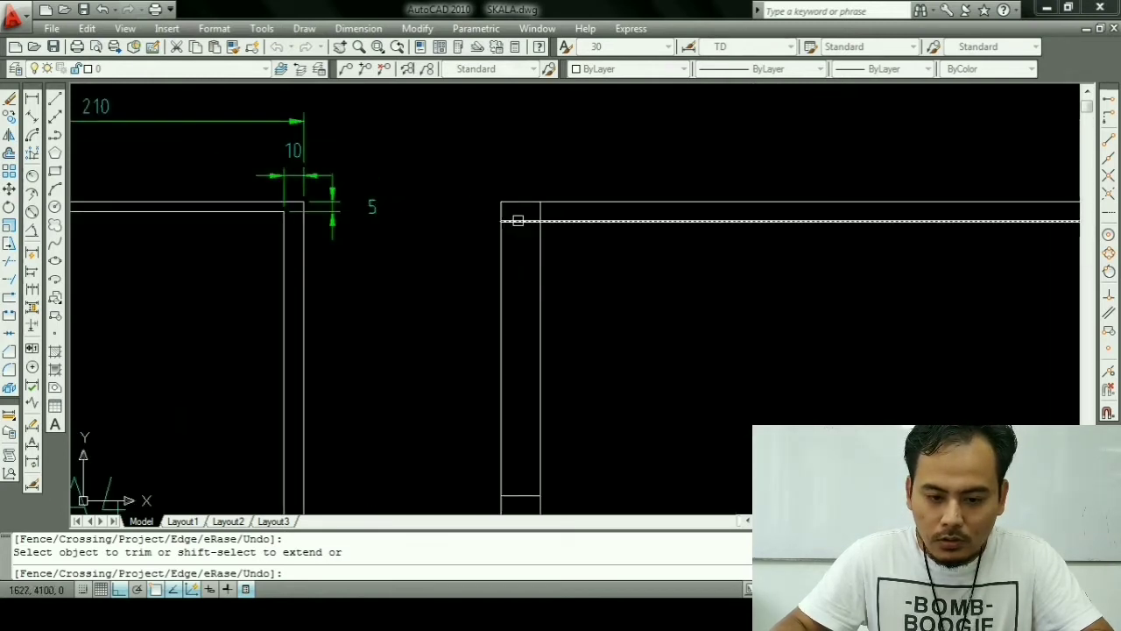
scroll(519, 205, "down", 3)
key("Escape")
scroll(561, 315, "up", 2)
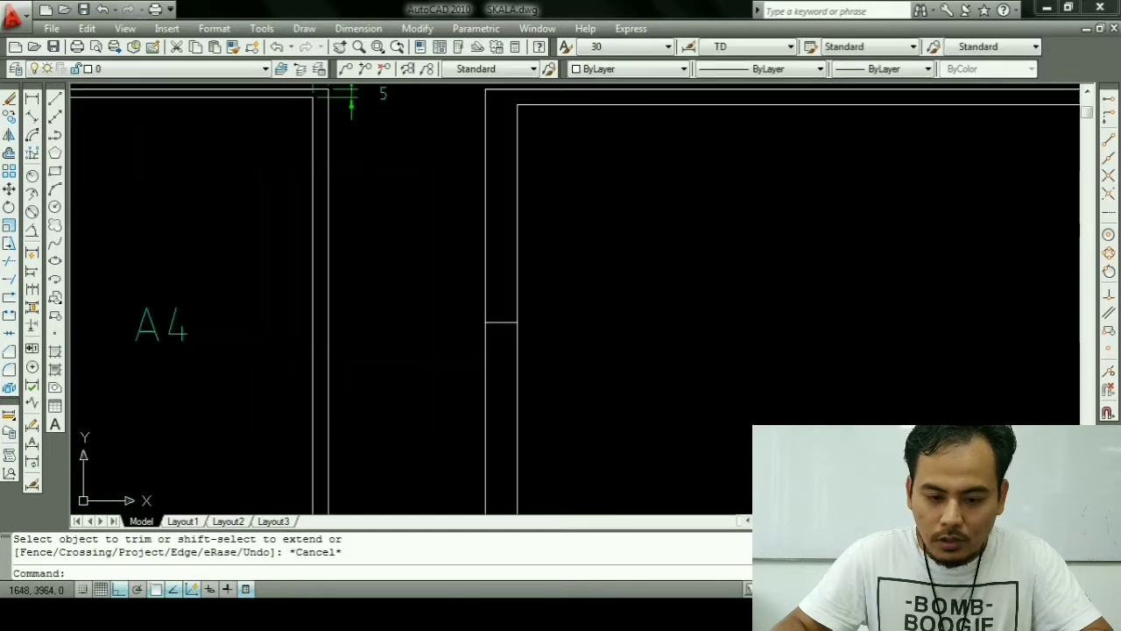
scroll(561, 315, "up", 2)
Step: Start a 6-long line at the inner border's endpoint, then abandon the attempt
key("Escape")
type("l")
key("Return")
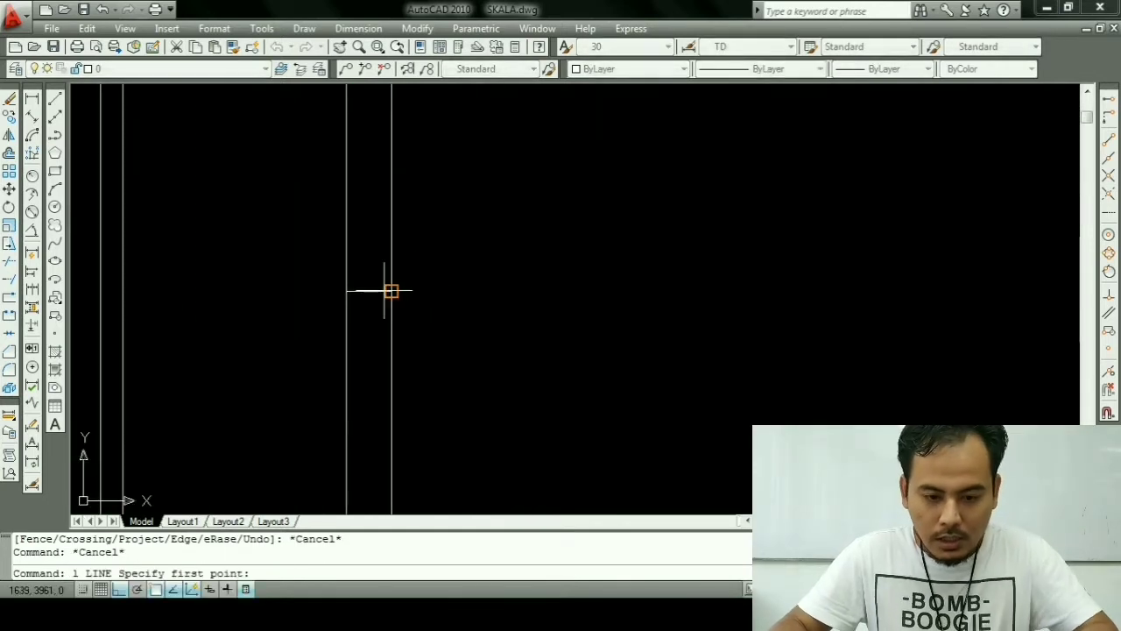
left_click(391, 291)
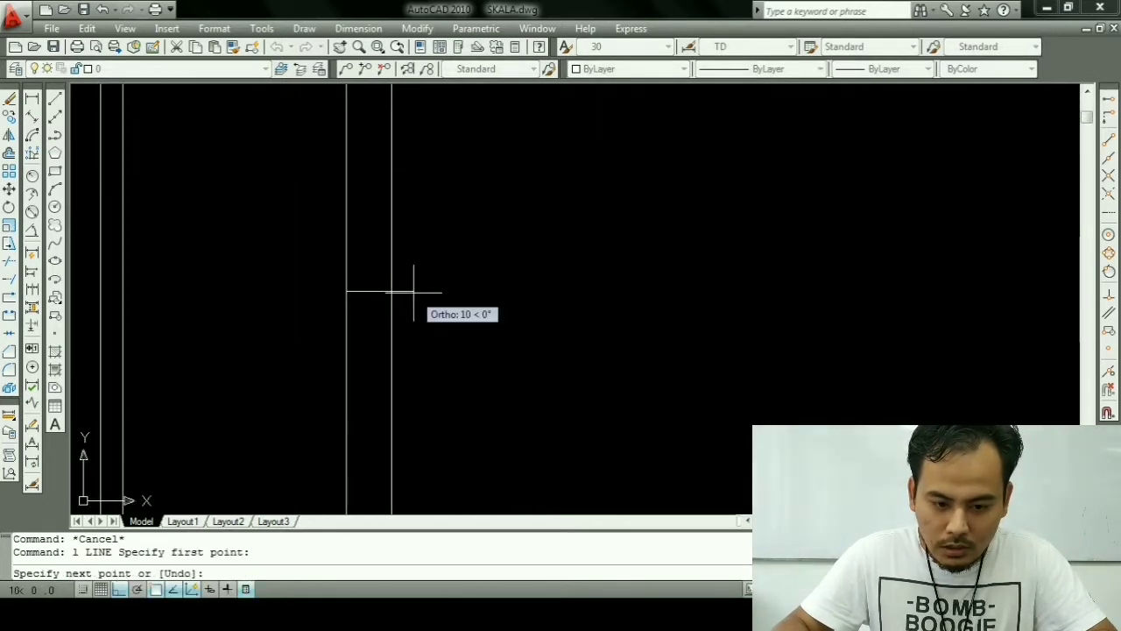
type("6")
key("Return")
key("Escape")
key("Escape")
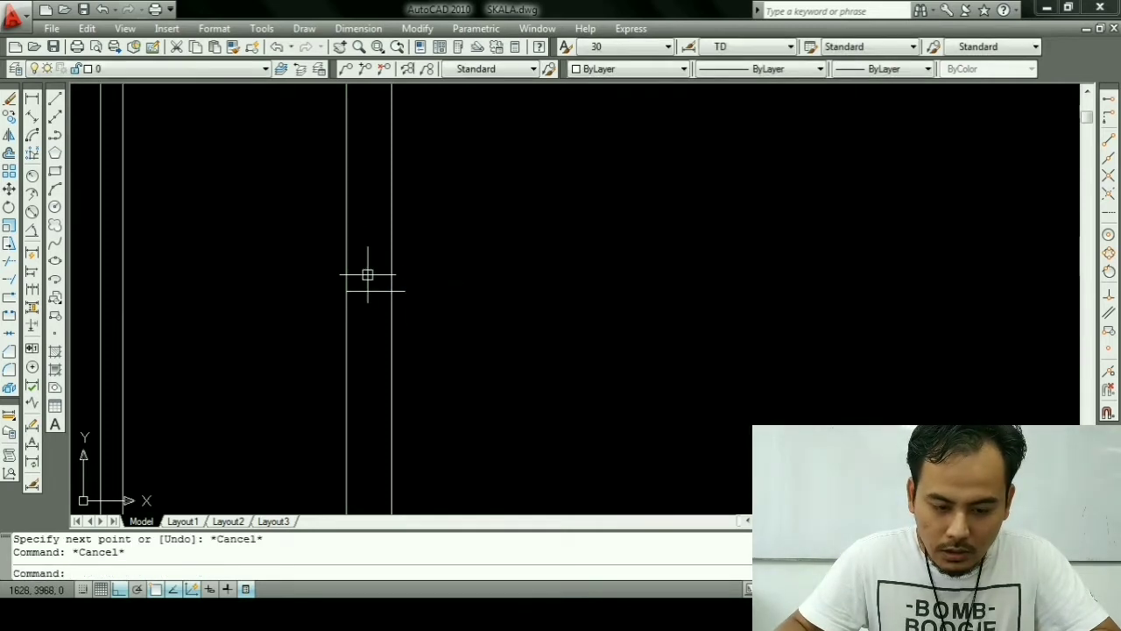
key("Escape")
type("l")
key("Return")
scroll(398, 286, "up", 2)
key("Escape")
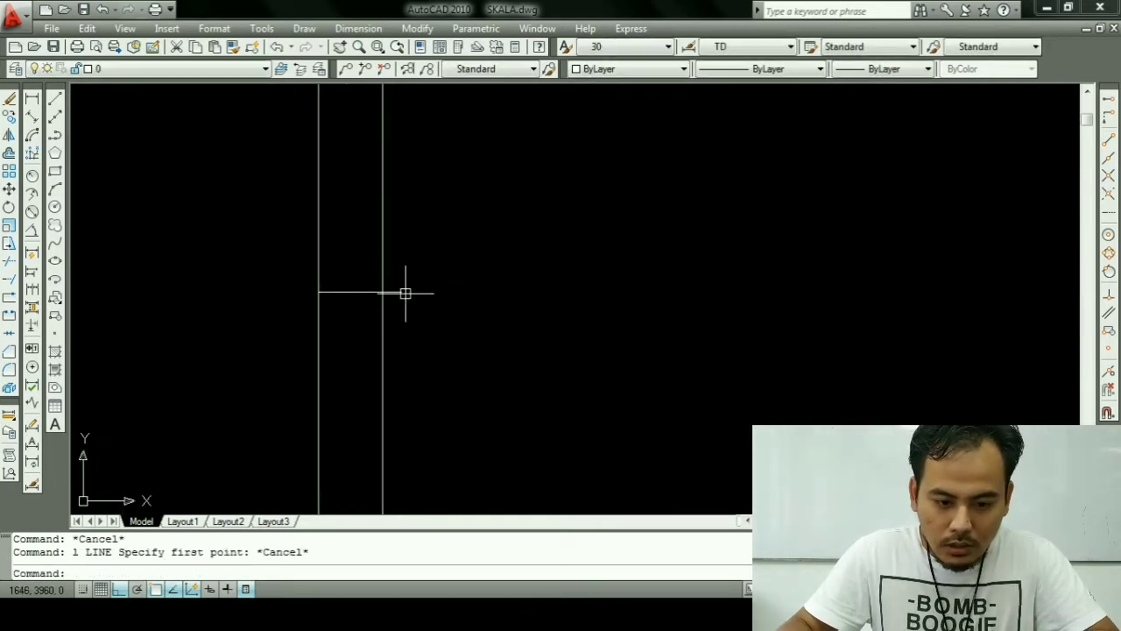
Step: Draw the triangle's upright and sloped sides from the left edge's midpoint
type("l")
key("Return")
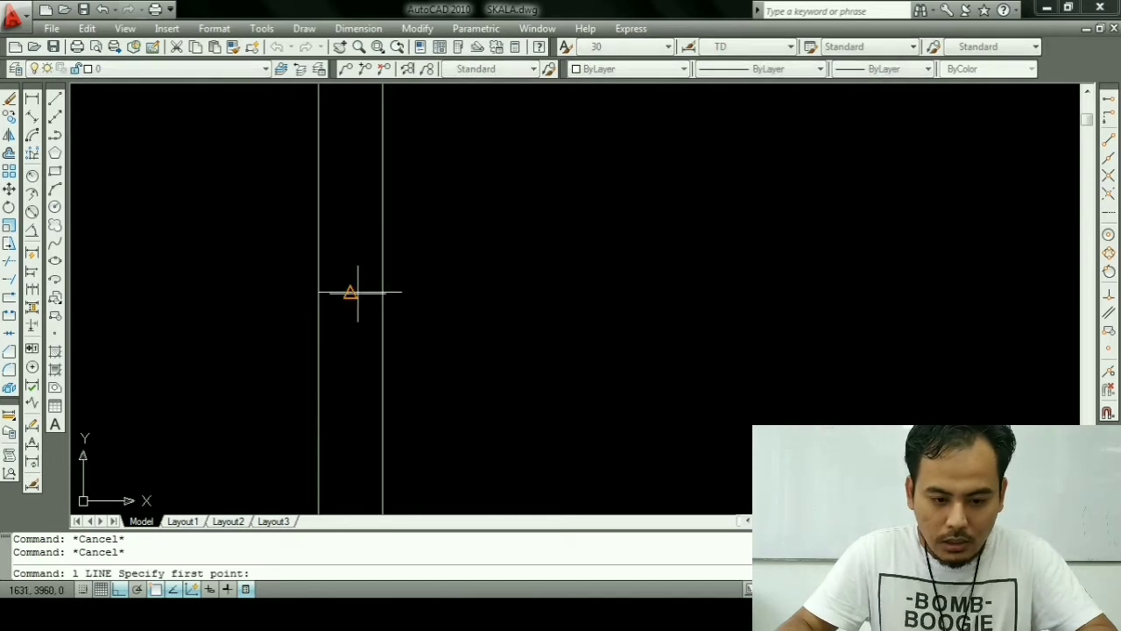
left_click(350, 292)
left_click(352, 269)
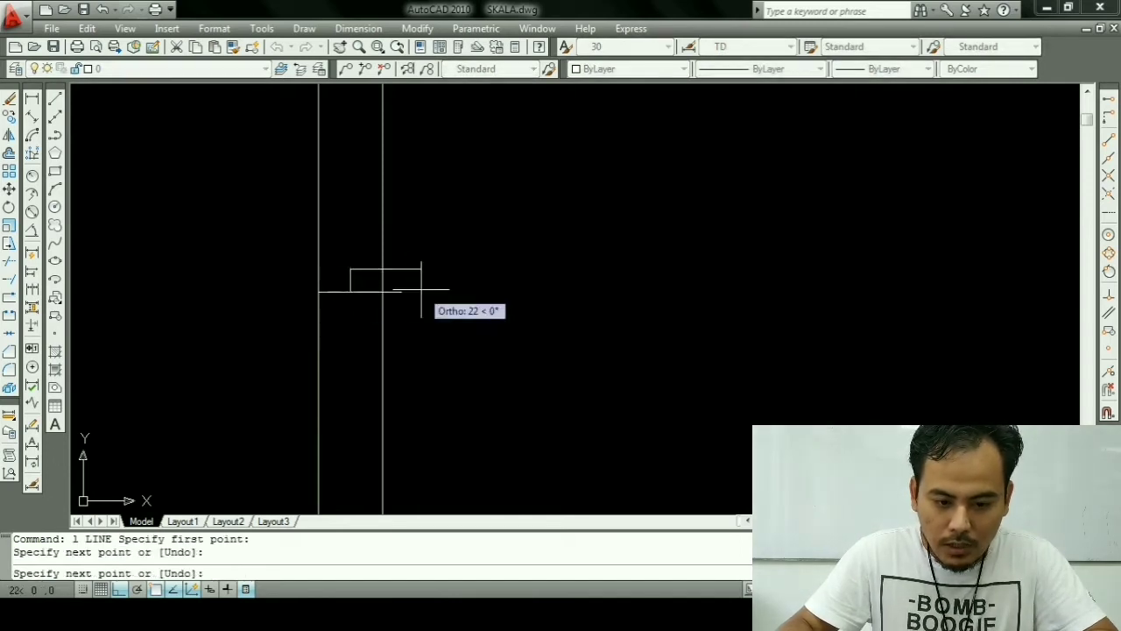
left_click(401, 292)
key("Escape")
key("Escape")
Step: Mirror the two triangle lines about the horizontal axis through the midpoint, keeping the originals
type("mi")
key("Return")
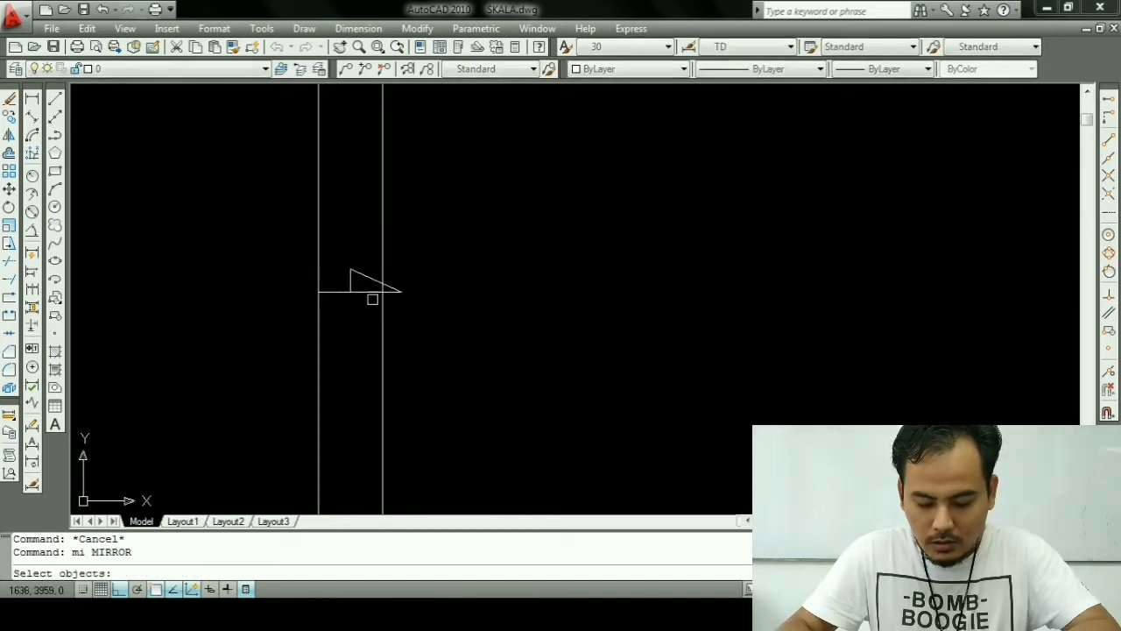
left_click(360, 286)
left_click(352, 279)
key("Return")
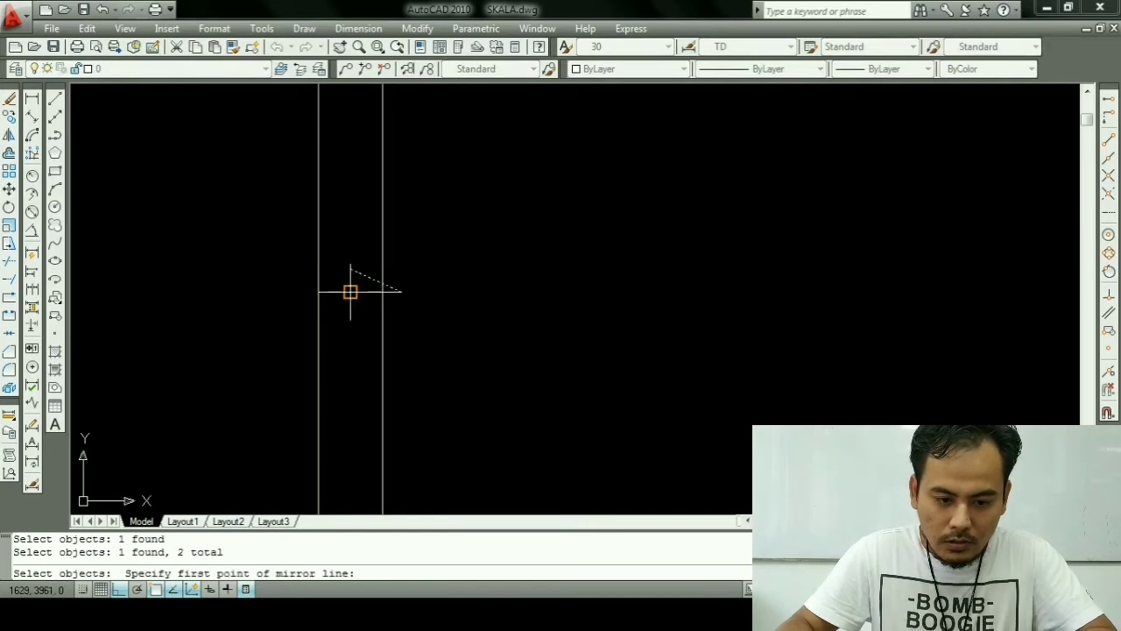
left_click(350, 292)
left_click(417, 294)
key("Escape")
scroll(362, 313, "down", 1)
scroll(429, 348, "down", 3)
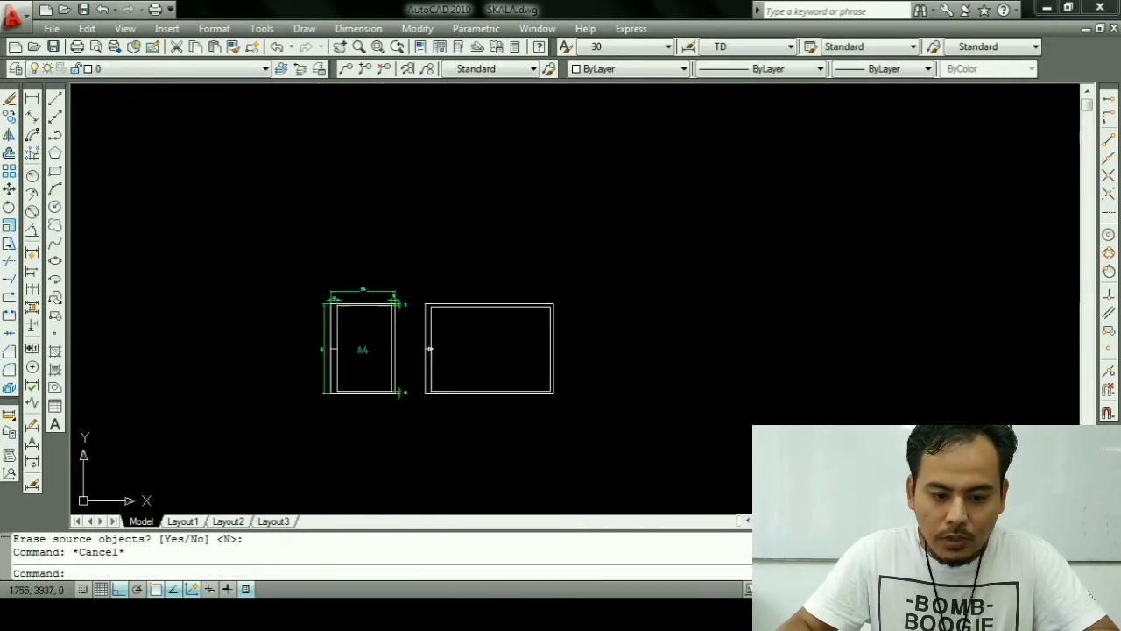
scroll(429, 348, "up", 6)
scroll(425, 317, "up", 2)
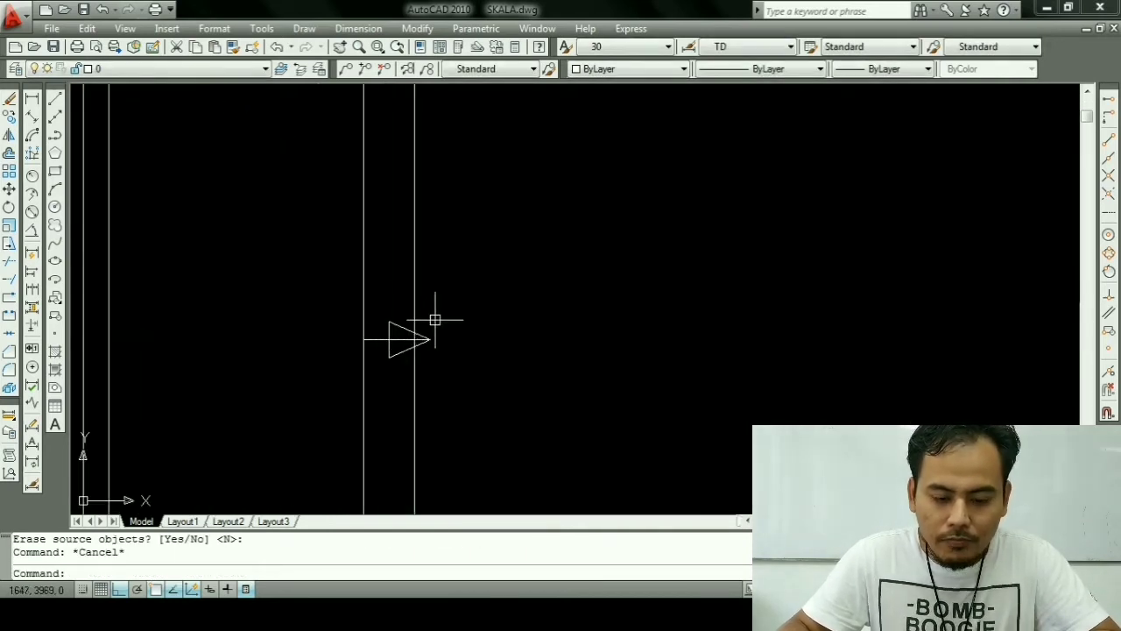
scroll(435, 320, "down", 3)
scroll(457, 319, "down", 2)
middle_click_drag(458, 313, 415, 302)
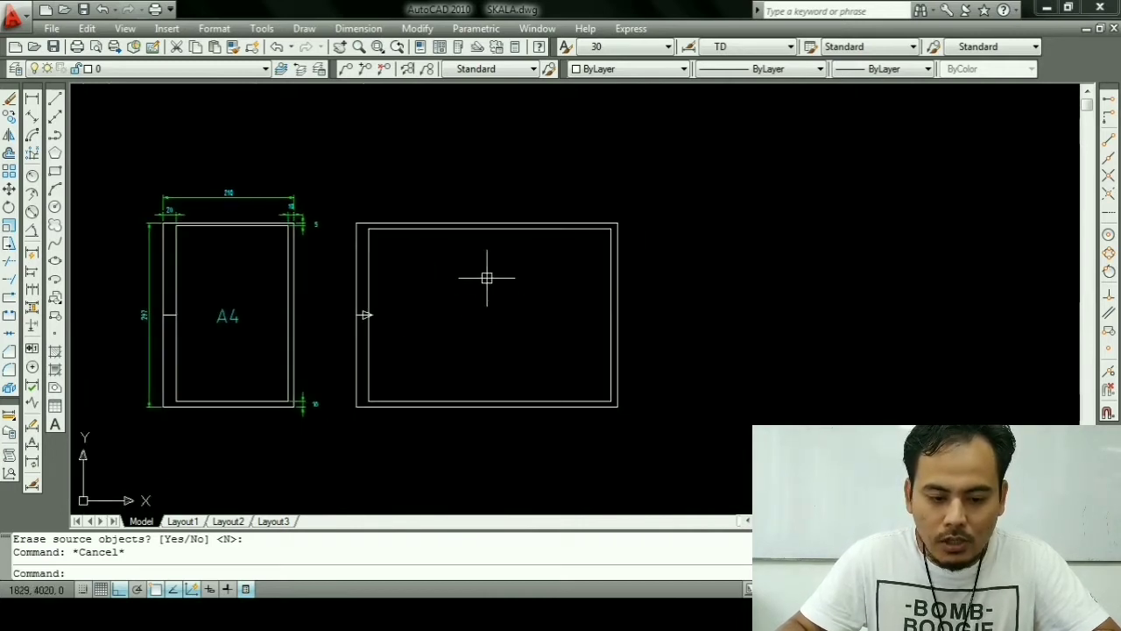
key("Escape")
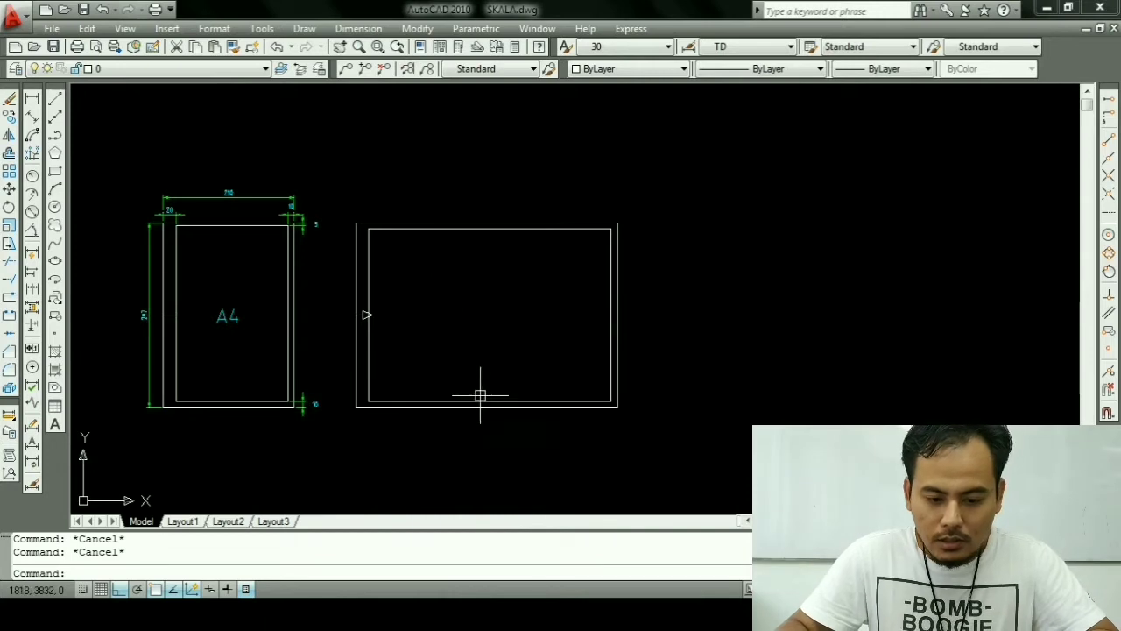
Step: Start a line at the A3 bottom edge's midpoint, then cancel it
scroll(478, 391, "up", 2)
type("l")
key("Return")
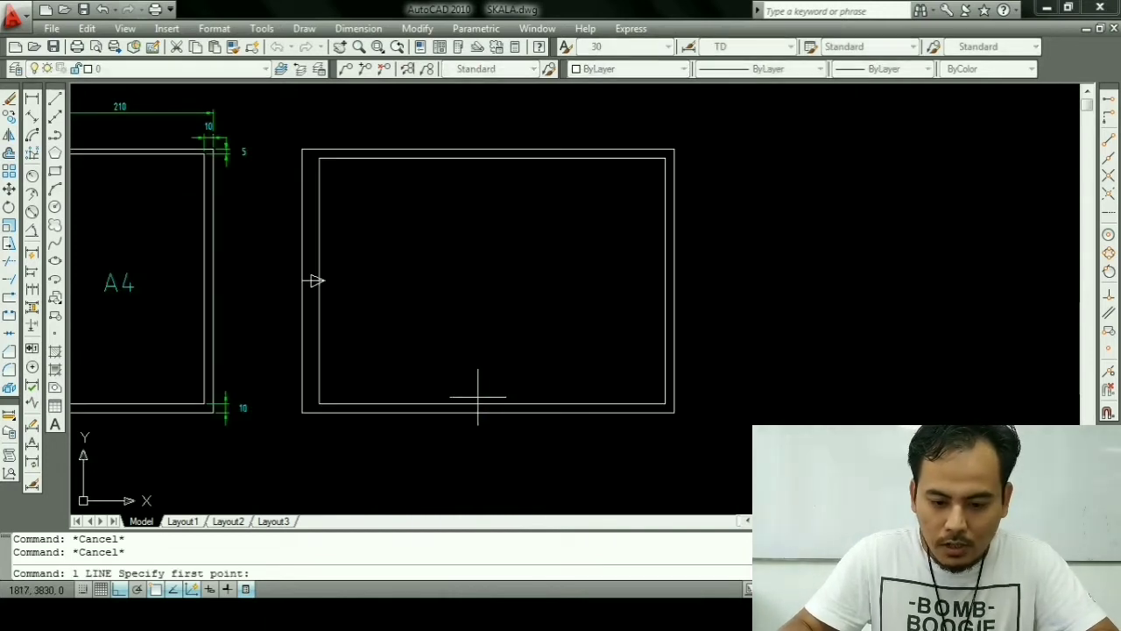
left_click(492, 403)
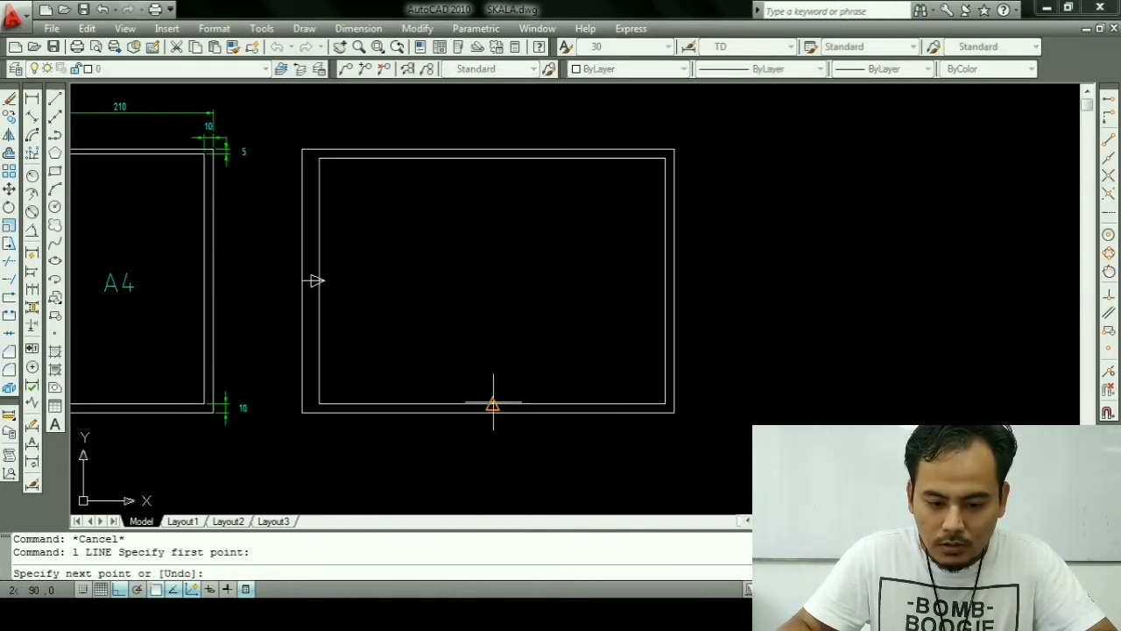
scroll(492, 403, "up", 2)
scroll(490, 405, "up", 2)
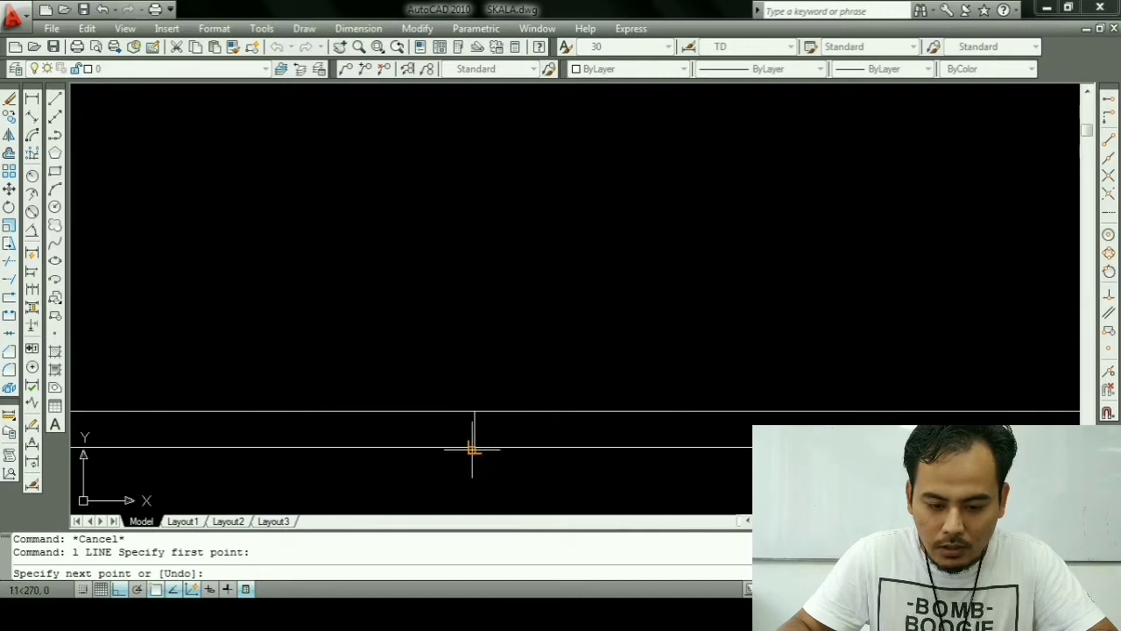
key("Escape")
scroll(474, 449, "down", 3)
key("Escape")
Step: Offset the bottom frame line 5 units inward with OFFSET
type("o")
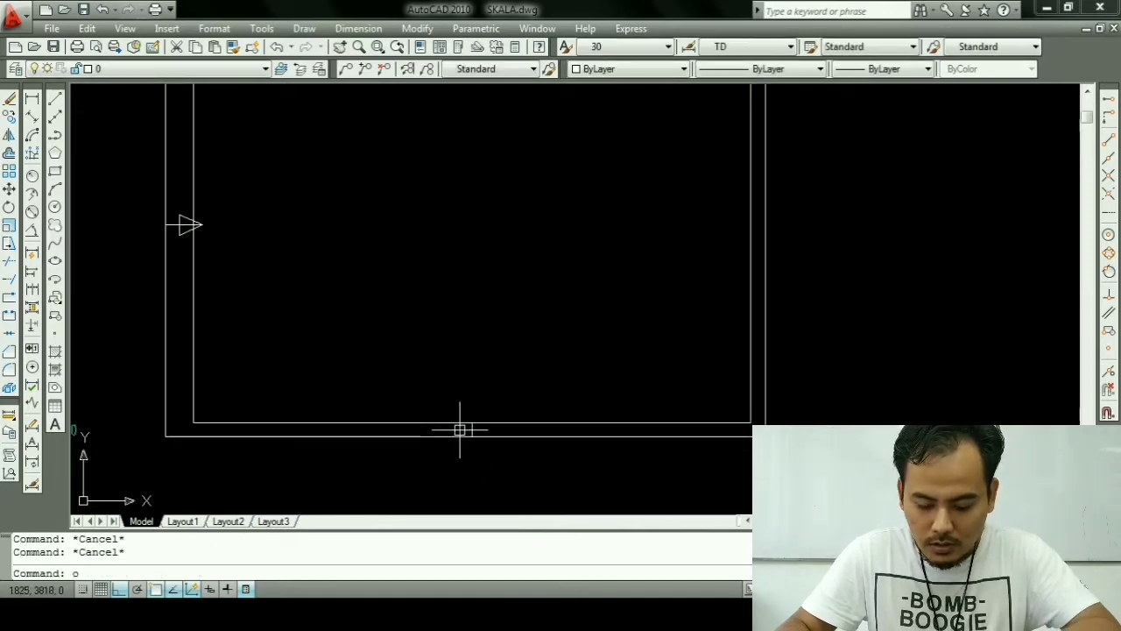
key("Return")
type("5")
key("Return")
scroll(448, 430, "up", 2)
scroll(446, 422, "up", 2)
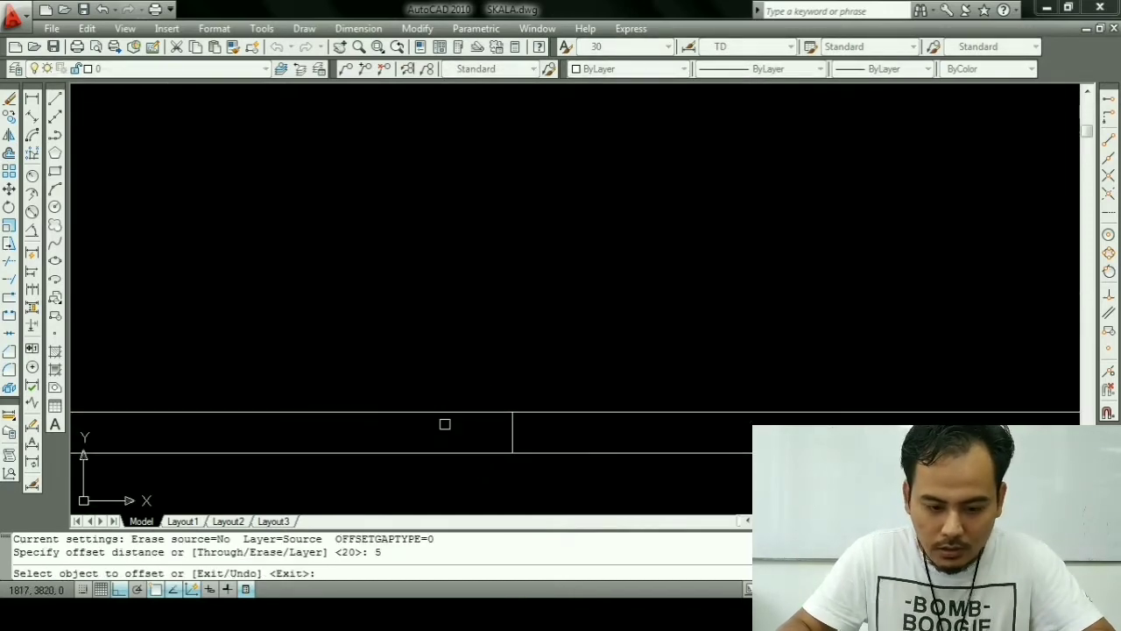
left_click(442, 412)
left_click(443, 436)
key("Escape")
scroll(447, 436, "down", 3)
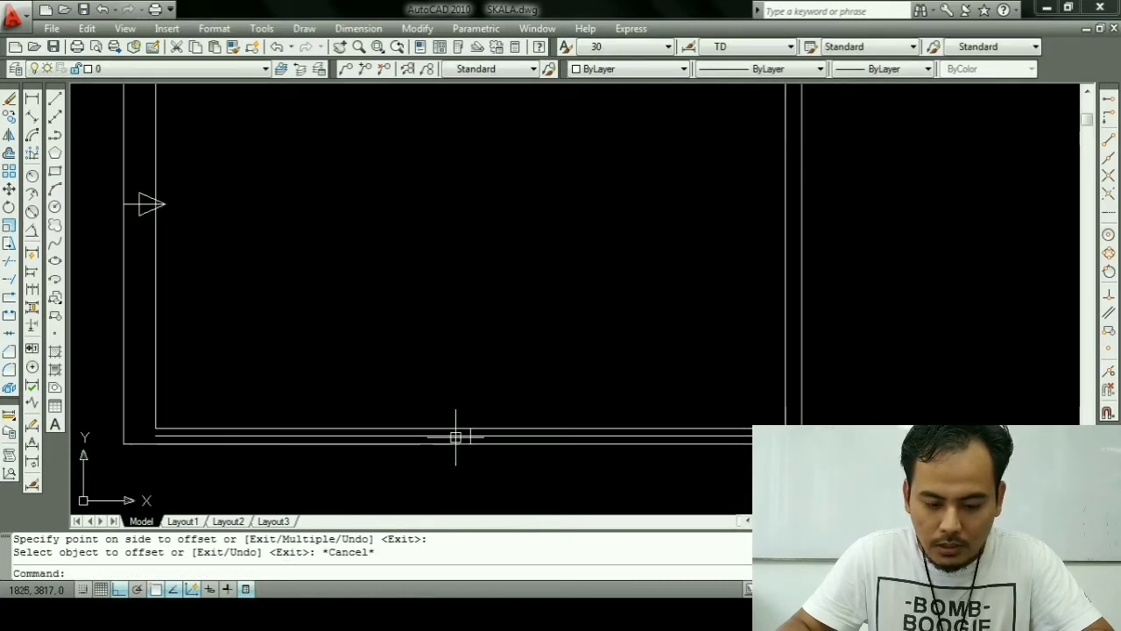
scroll(464, 436, "up", 3)
scroll(472, 442, "down", 1)
Step: Abandon an erase, then draw a short vertical divider across the bottom strip
key("Escape")
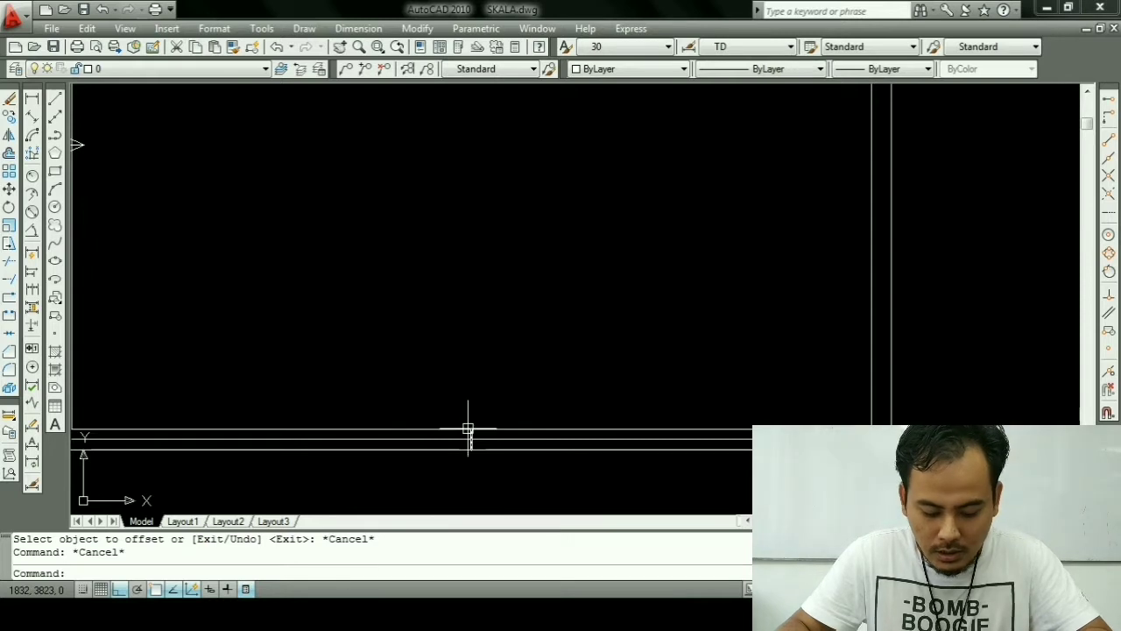
type("e")
key("Return")
left_click(473, 448)
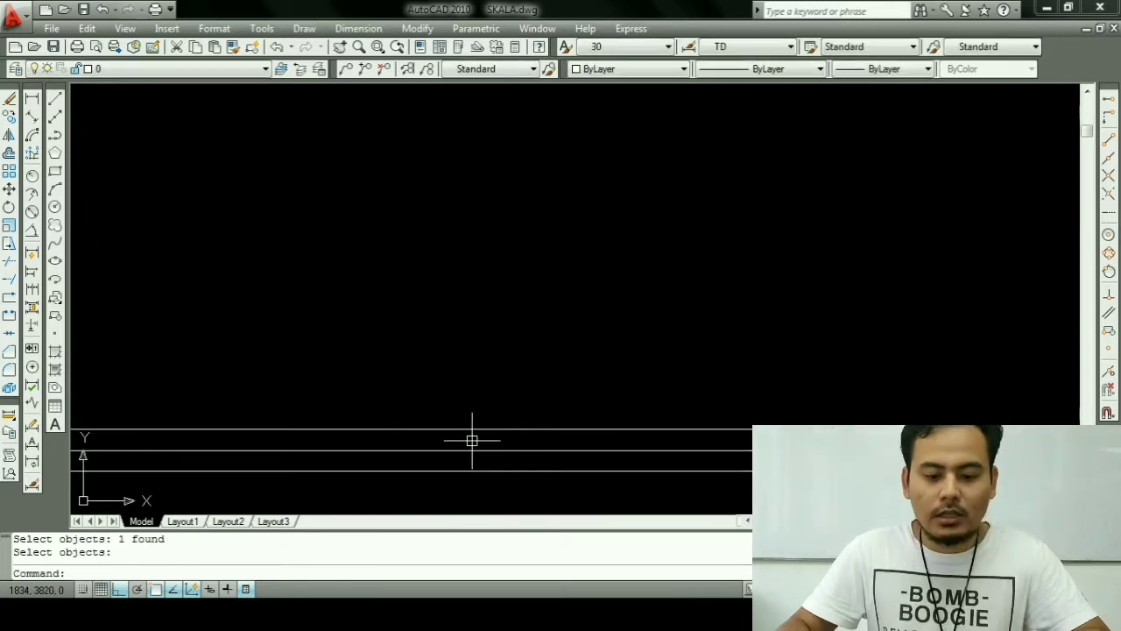
key("Escape")
key("Escape")
type("l")
key("Return")
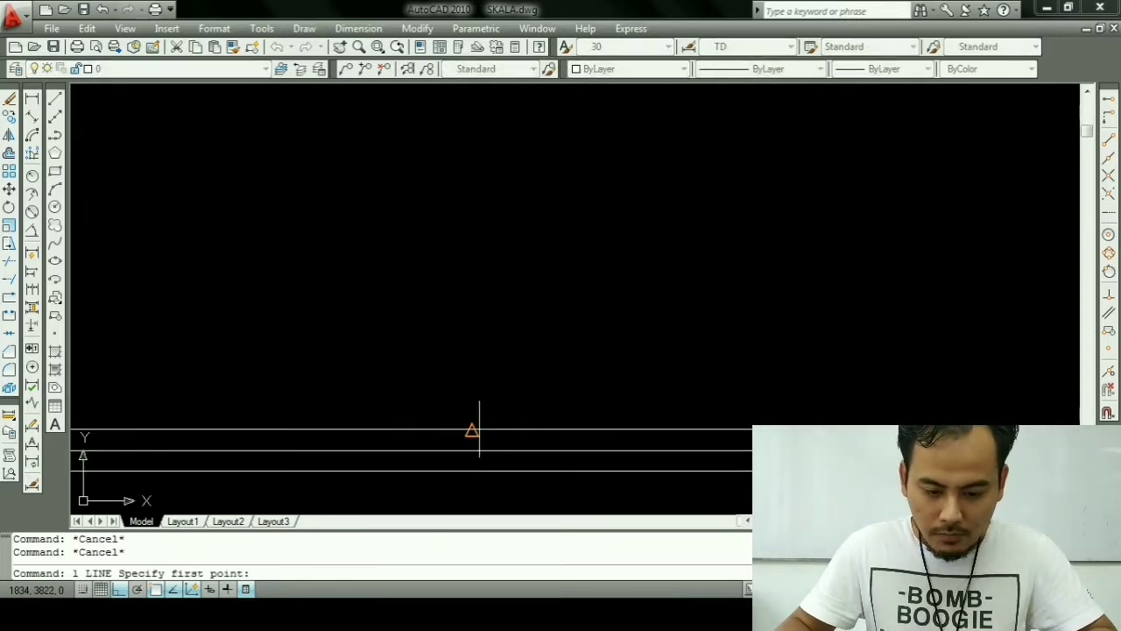
left_click(478, 430)
left_click(471, 469)
key("Escape")
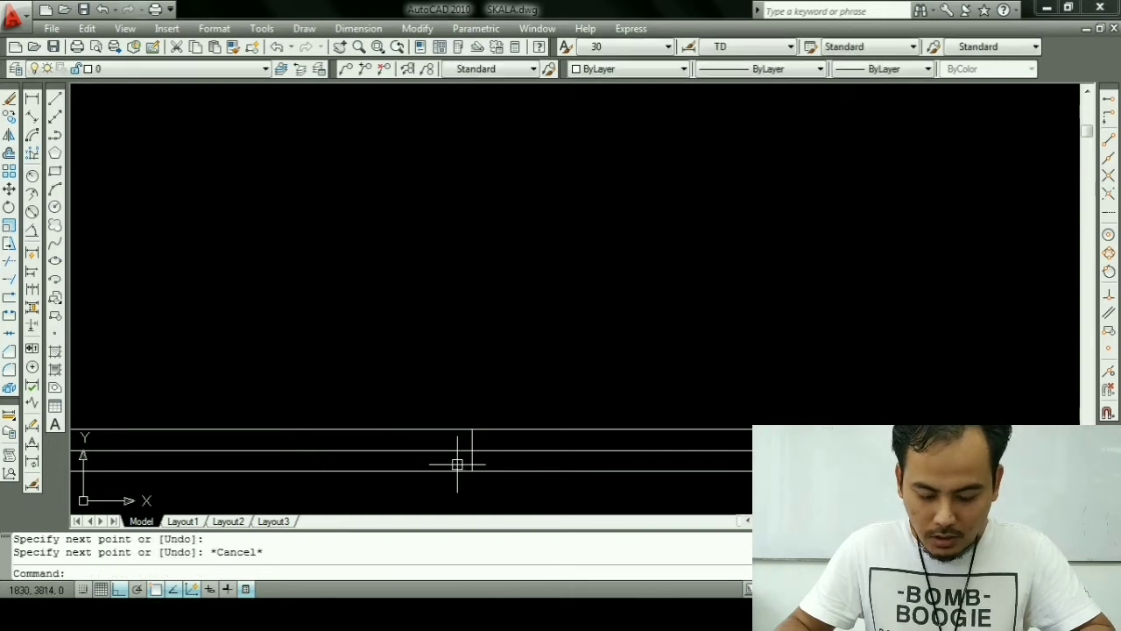
Step: Offset the divider 50 units to the right and 50 units to the left
type("o")
key("Return")
key("Return")
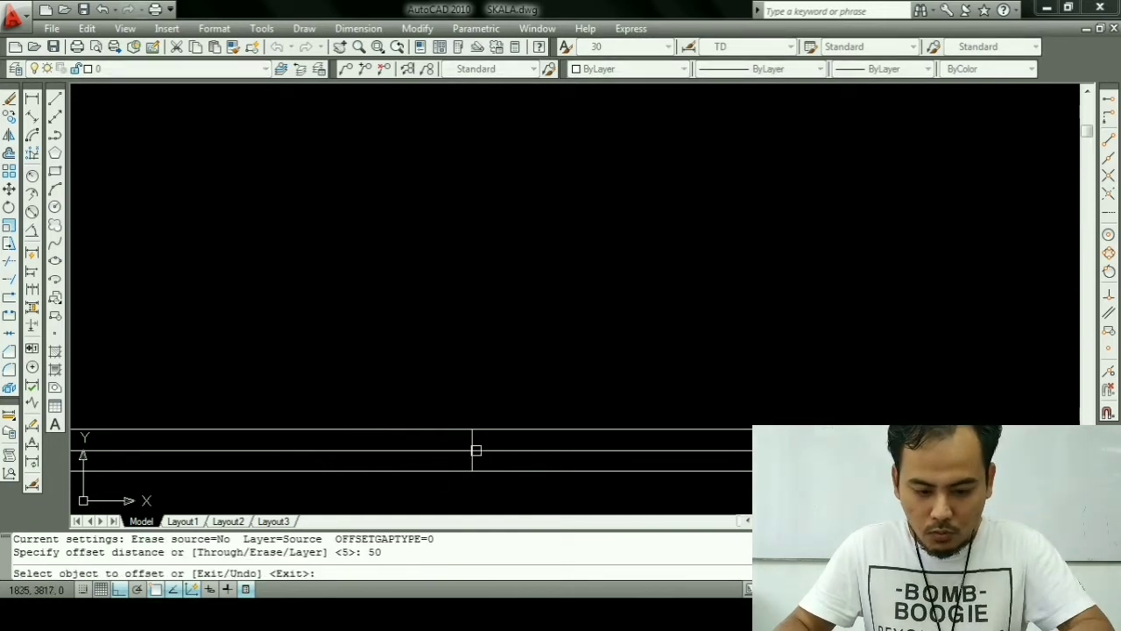
left_click(474, 442)
left_click(633, 408)
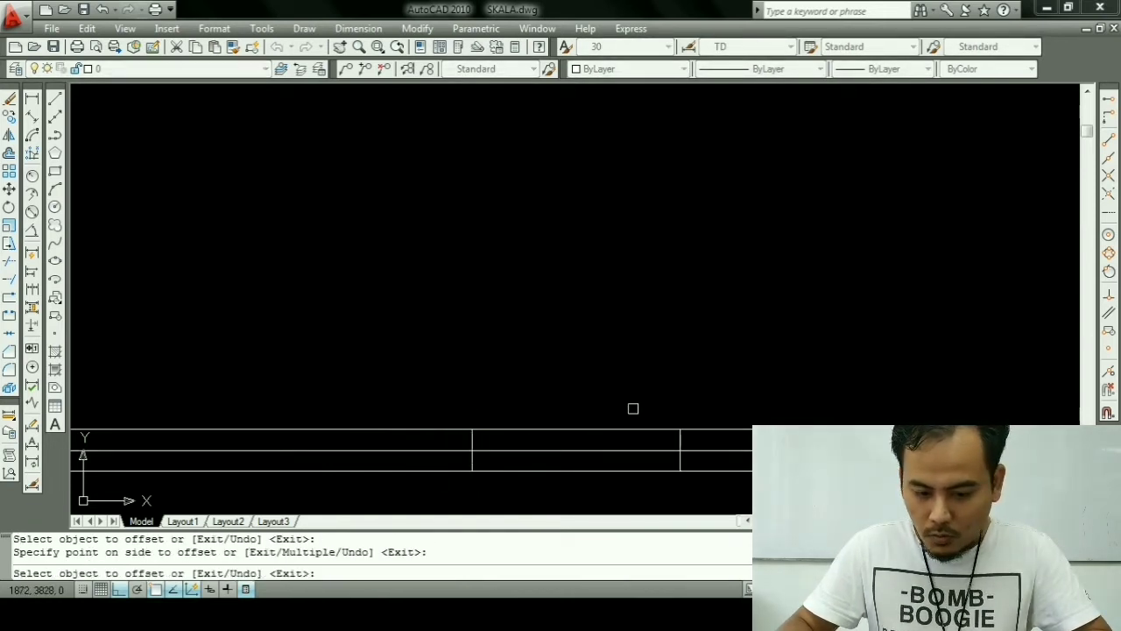
left_click(472, 439)
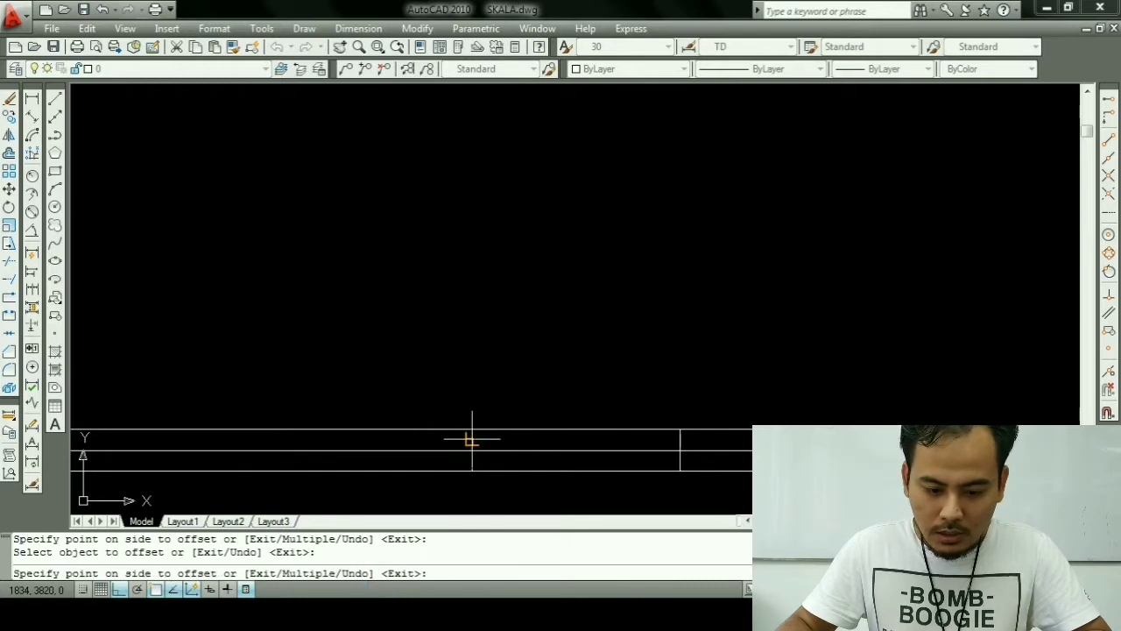
left_click(380, 415)
key("Escape")
key("Escape")
Step: Add four dividers 10 units apart, stepping right from the left divider
type("o")
key("Return")
type("1")
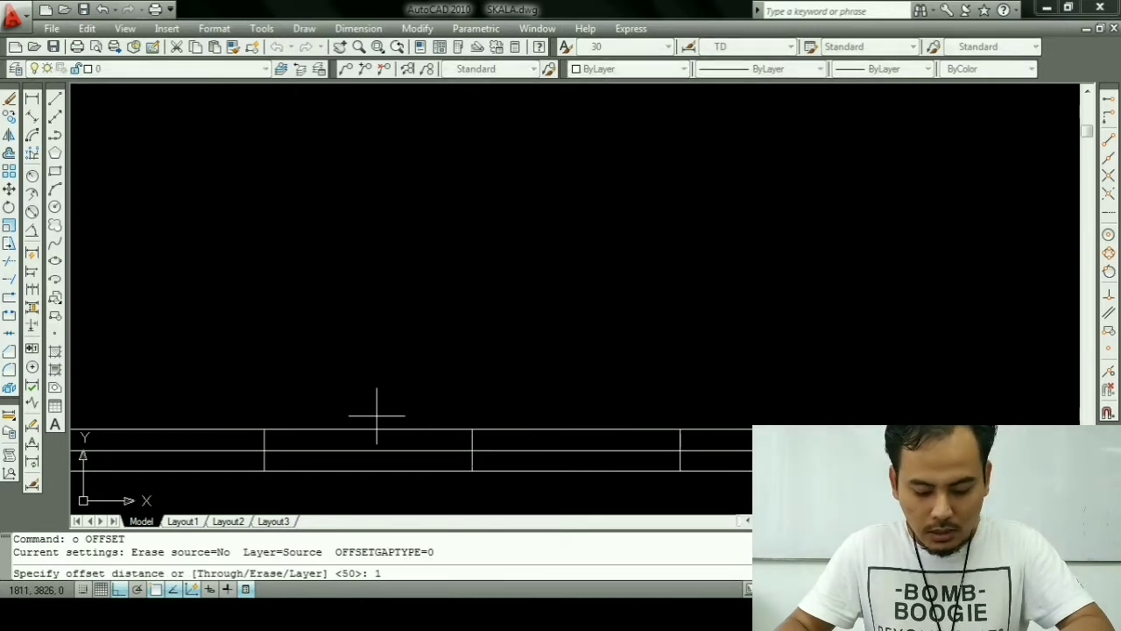
type("0")
key("Return")
left_click(263, 437)
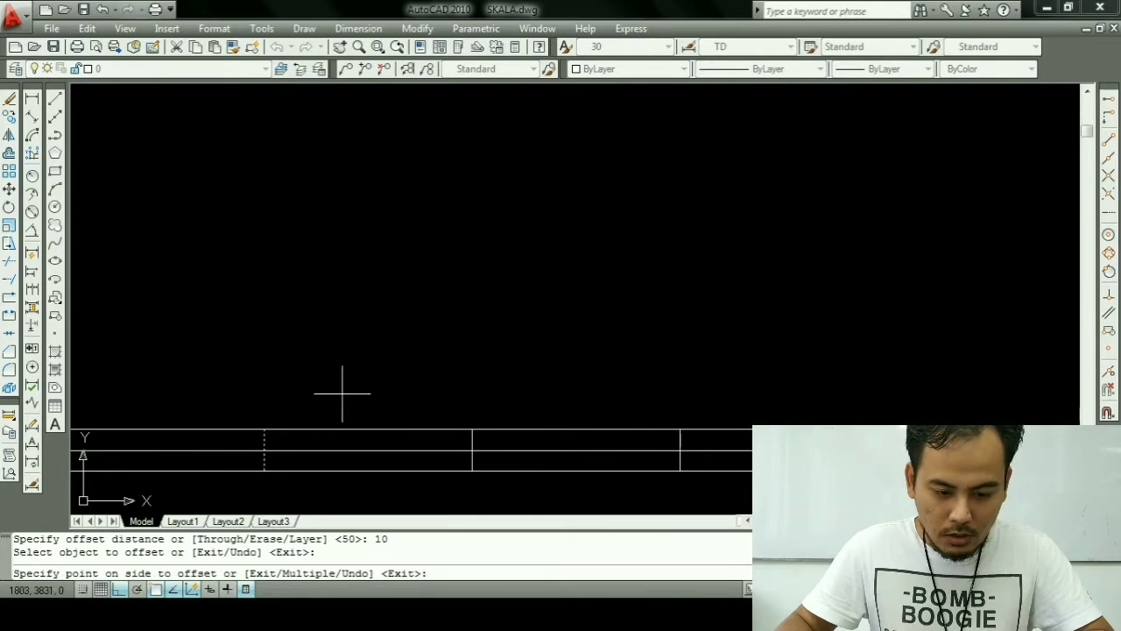
left_click(341, 391)
left_click(306, 447)
left_click(389, 401)
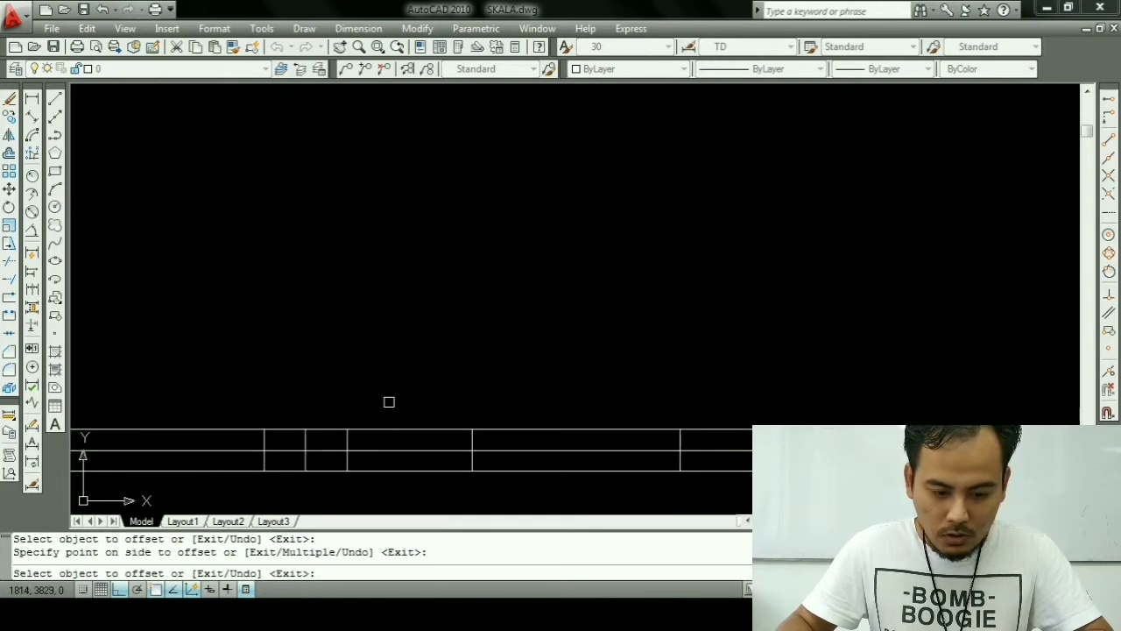
left_click(346, 438)
left_click(428, 410)
left_click(389, 434)
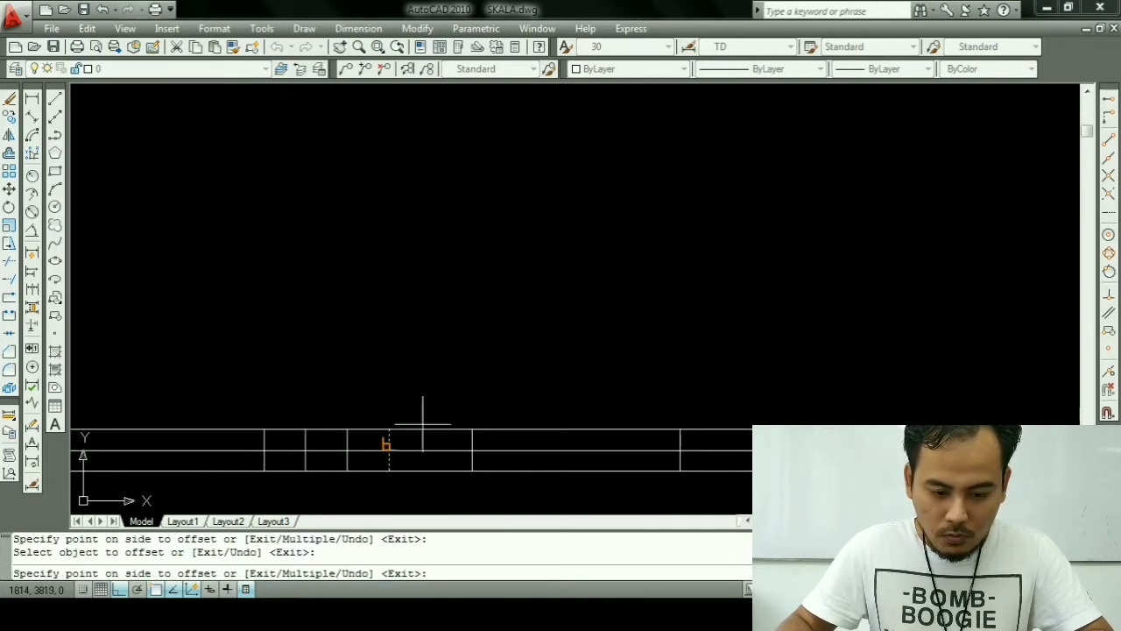
left_click(464, 404)
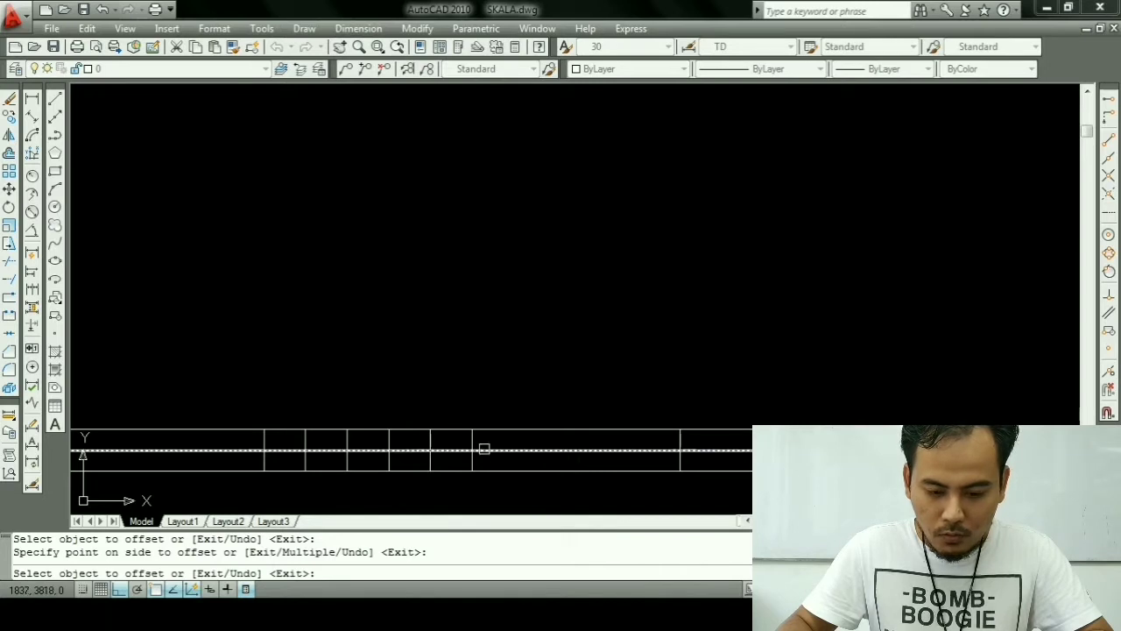
Step: Add four more dividers 10 units apart, stepping right from the middle divider
left_click(469, 440)
left_click(573, 395)
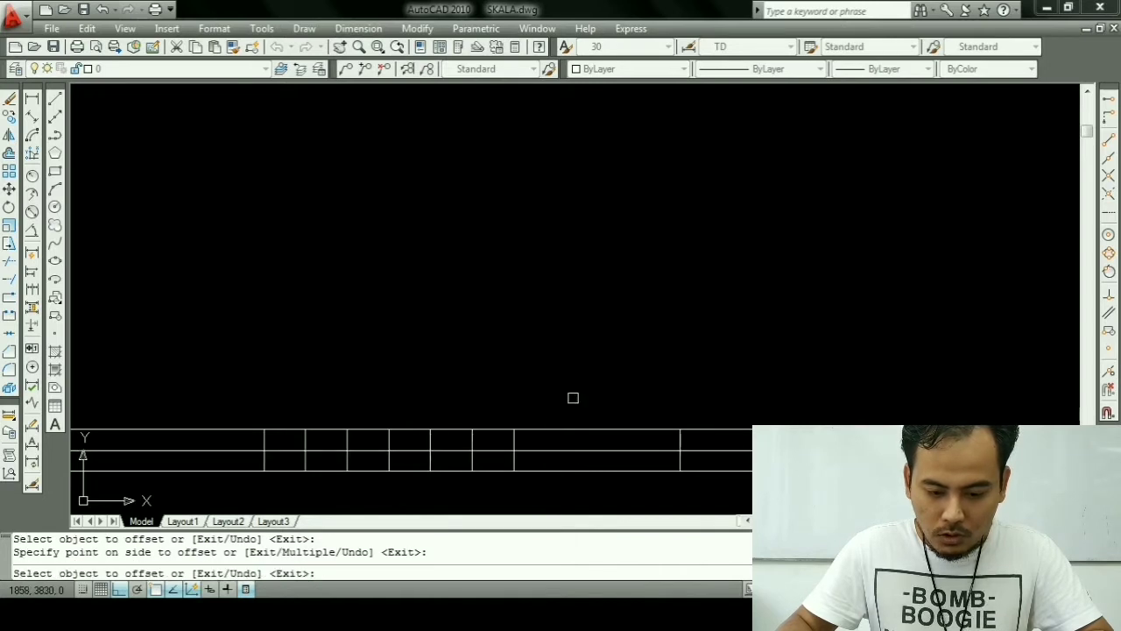
left_click(515, 438)
left_click(578, 427)
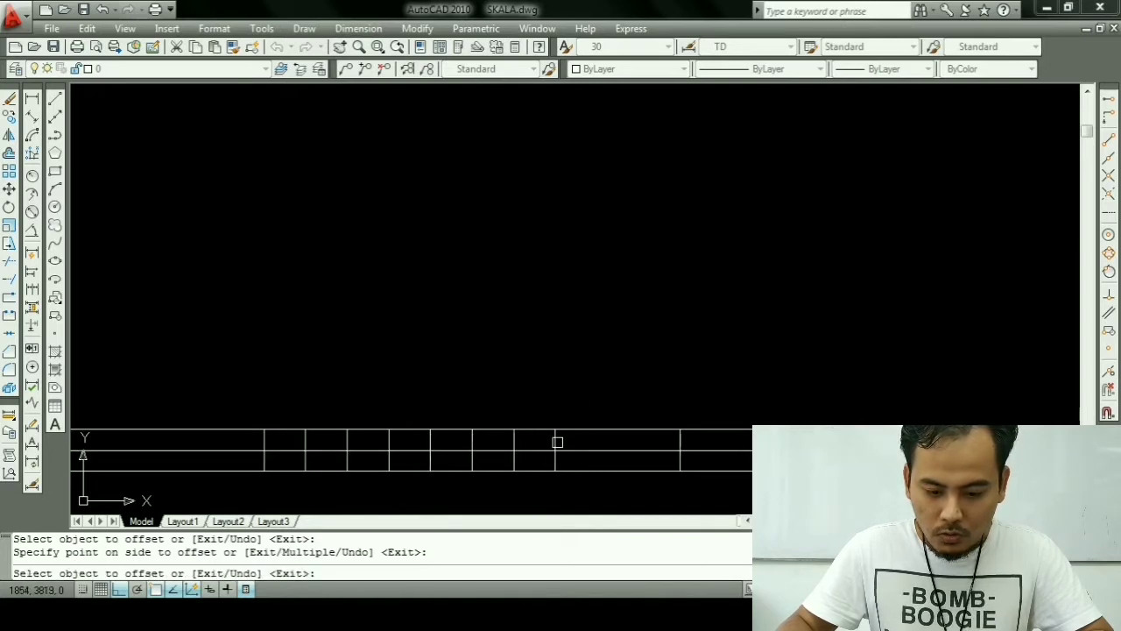
left_click(556, 442)
left_click(637, 405)
left_click(599, 438)
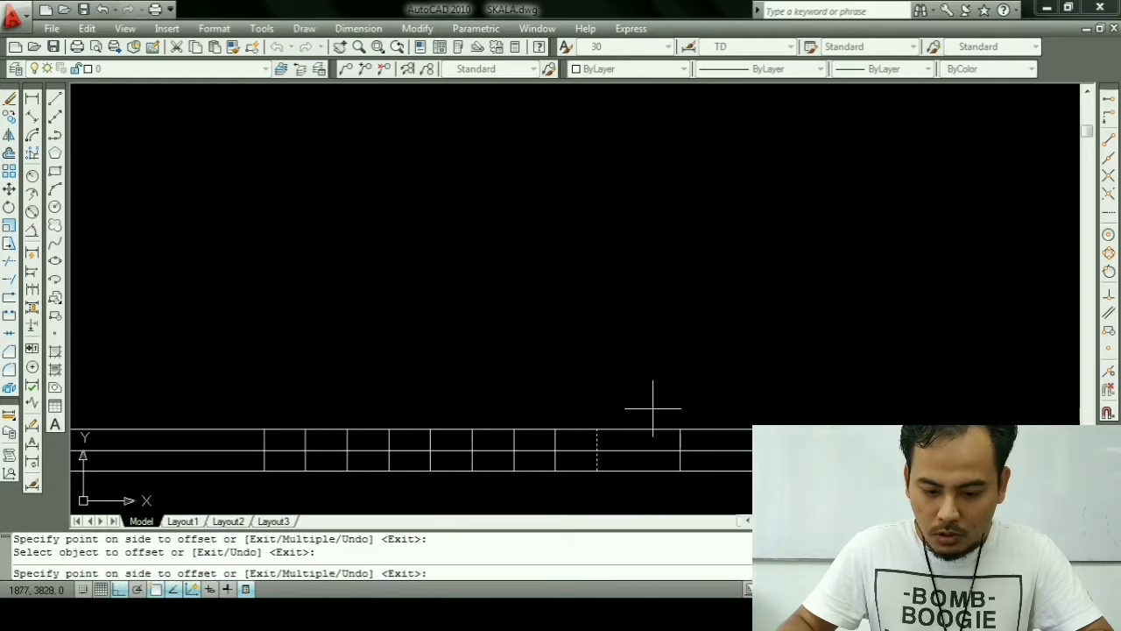
left_click(653, 409)
key("Escape")
key("Escape")
Step: Trim the line ends left of the first box and right of the last box
type("tr")
key("Return")
key("Return")
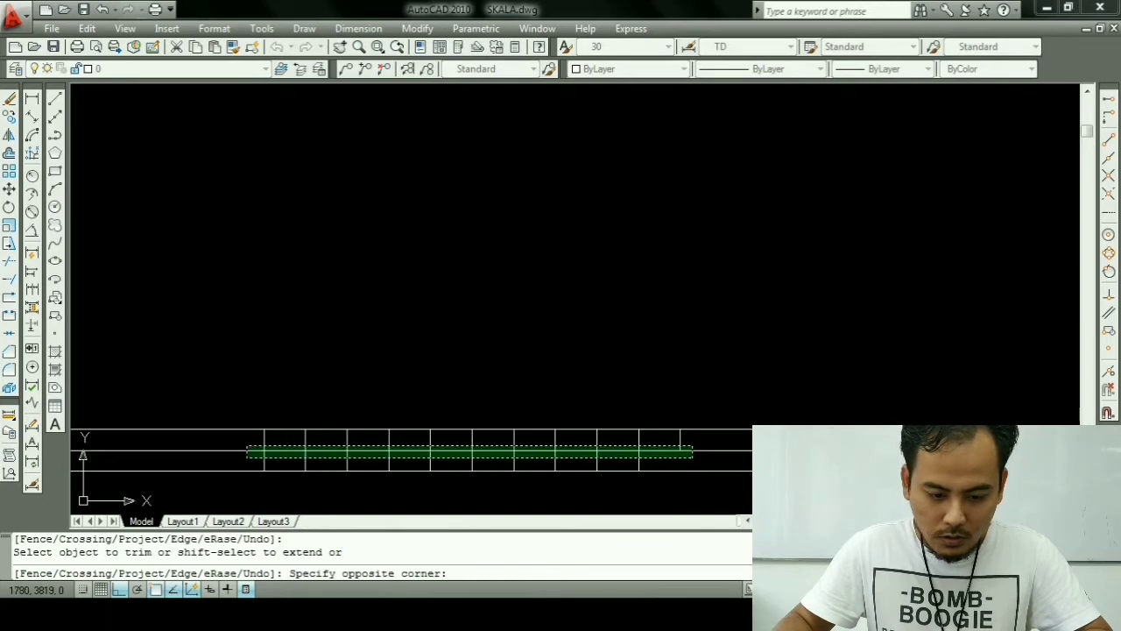
left_click(216, 455)
key("Escape")
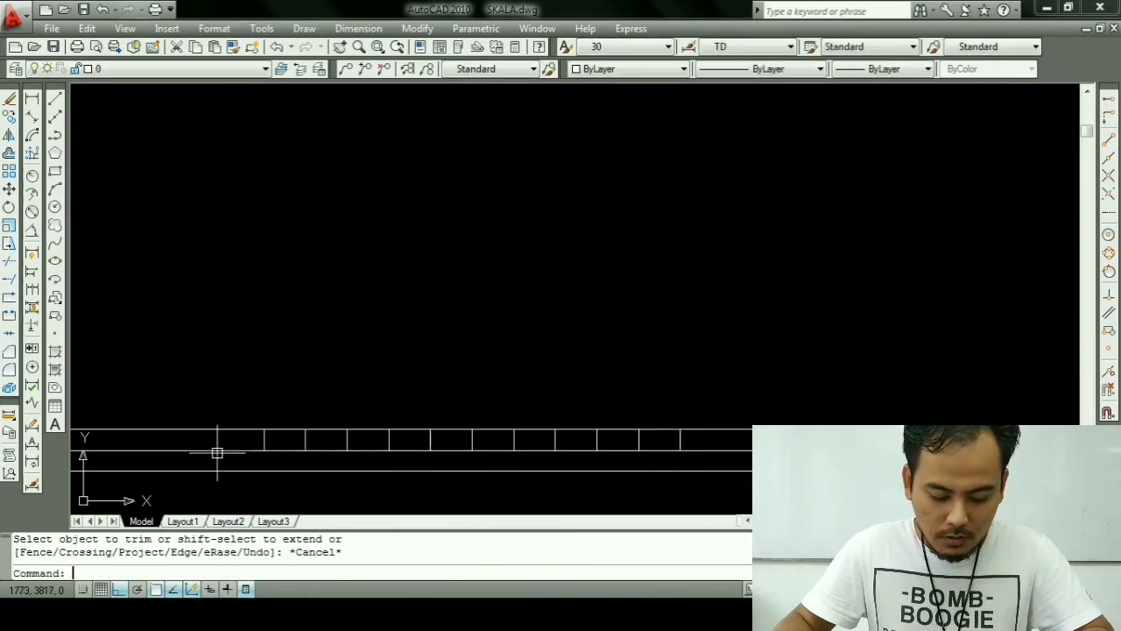
key("Return")
key("Return")
left_click(215, 447)
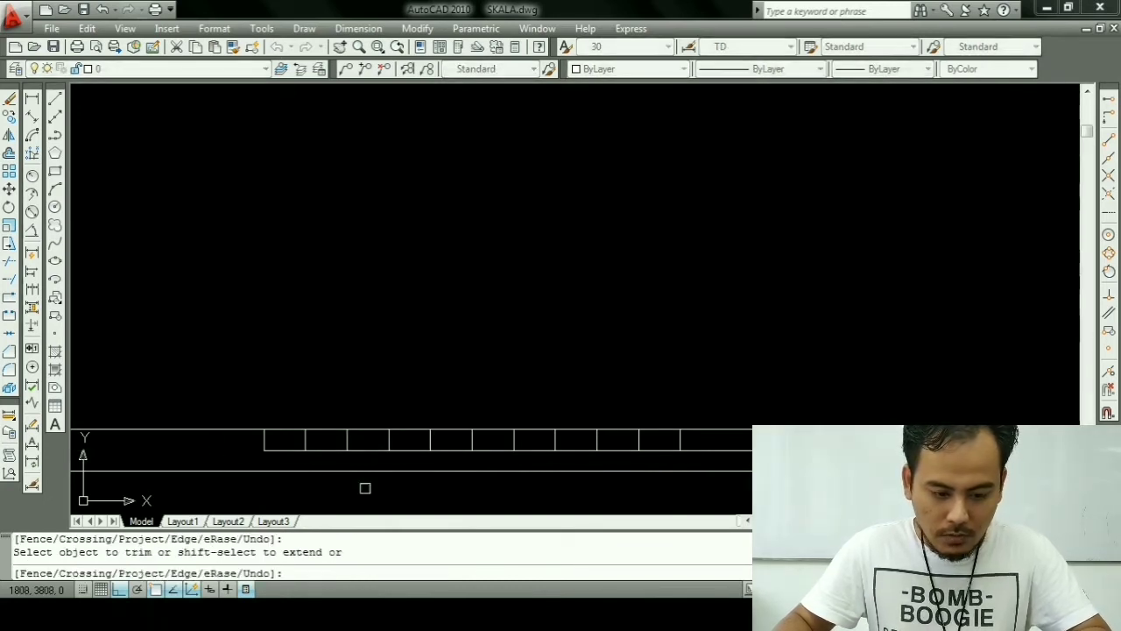
left_click(692, 450)
key("Escape")
key("Escape")
key("Escape")
Step: Extend a middle divider down to the lower border line using all objects as boundaries
type("l")
key("Return")
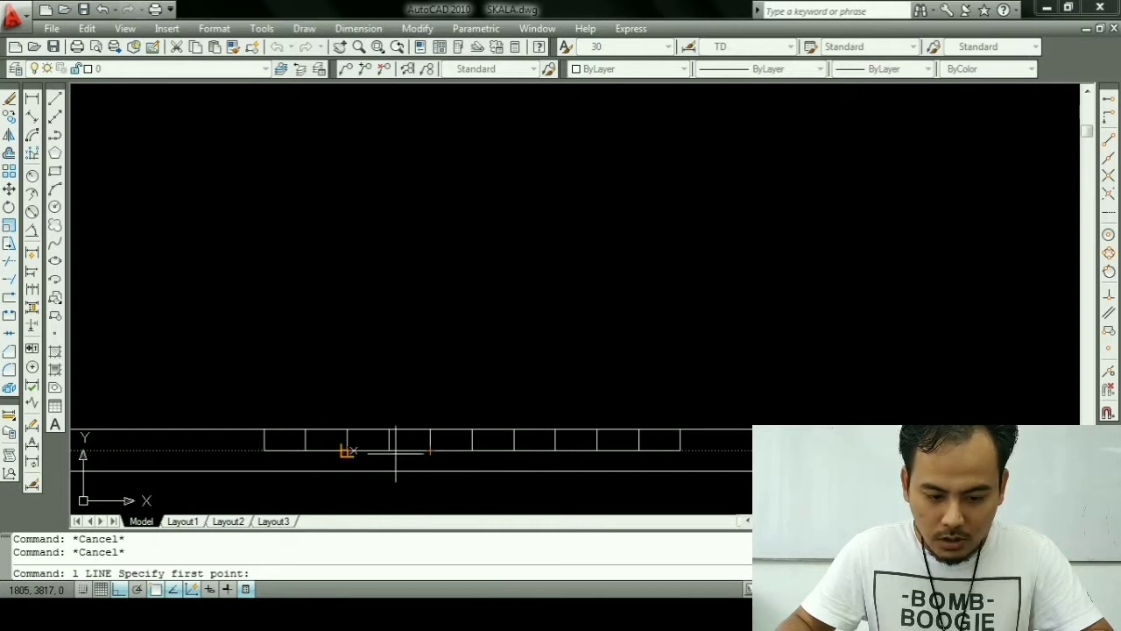
key("Escape")
type("ex")
key("Return")
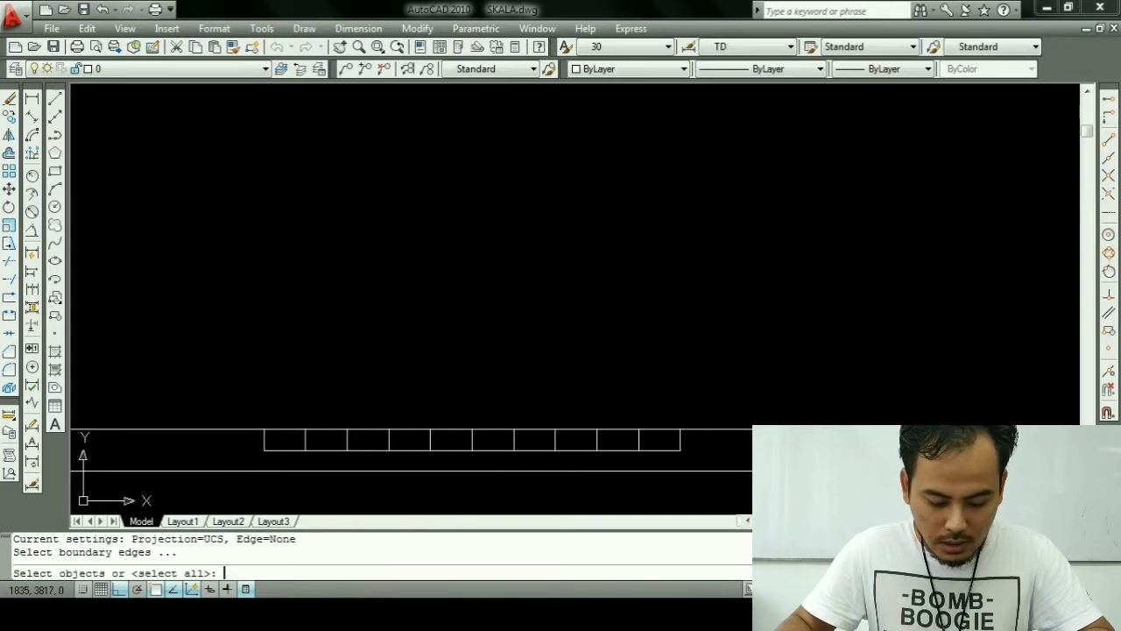
key("Return")
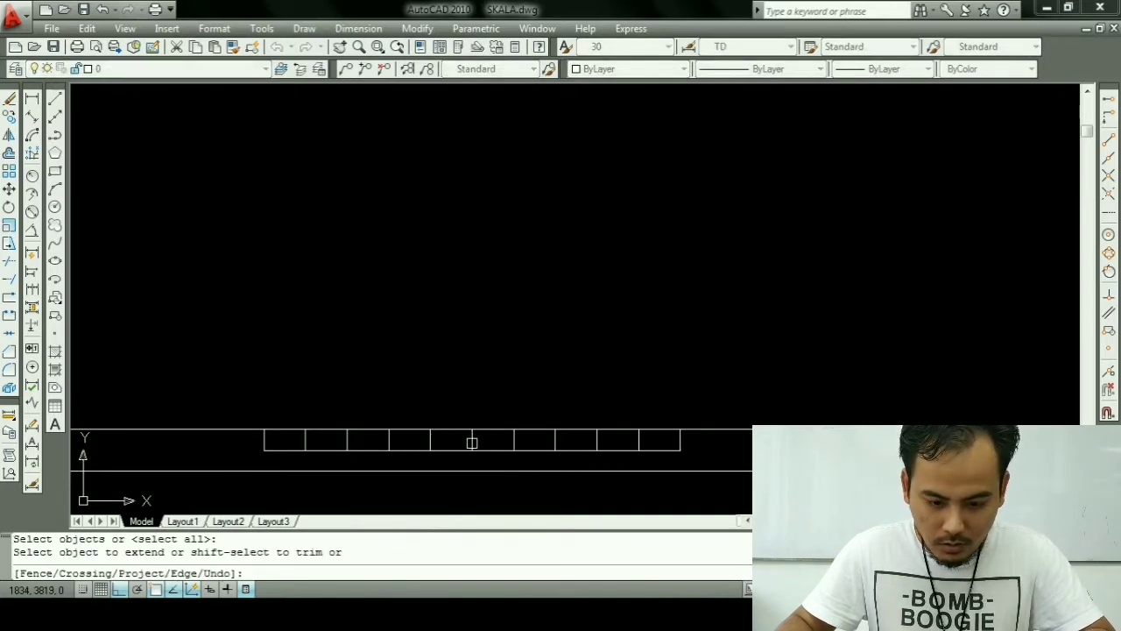
key("Escape")
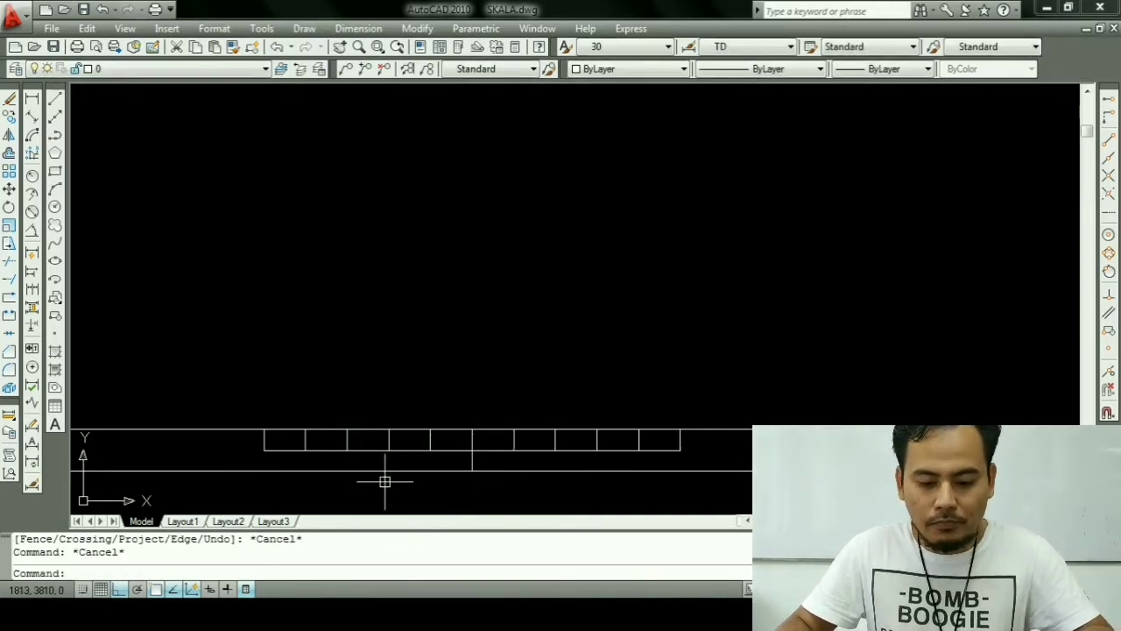
scroll(289, 473, "up", 1)
Step: Draw a linear dimension reading 17 above the boxes
right_click(280, 470)
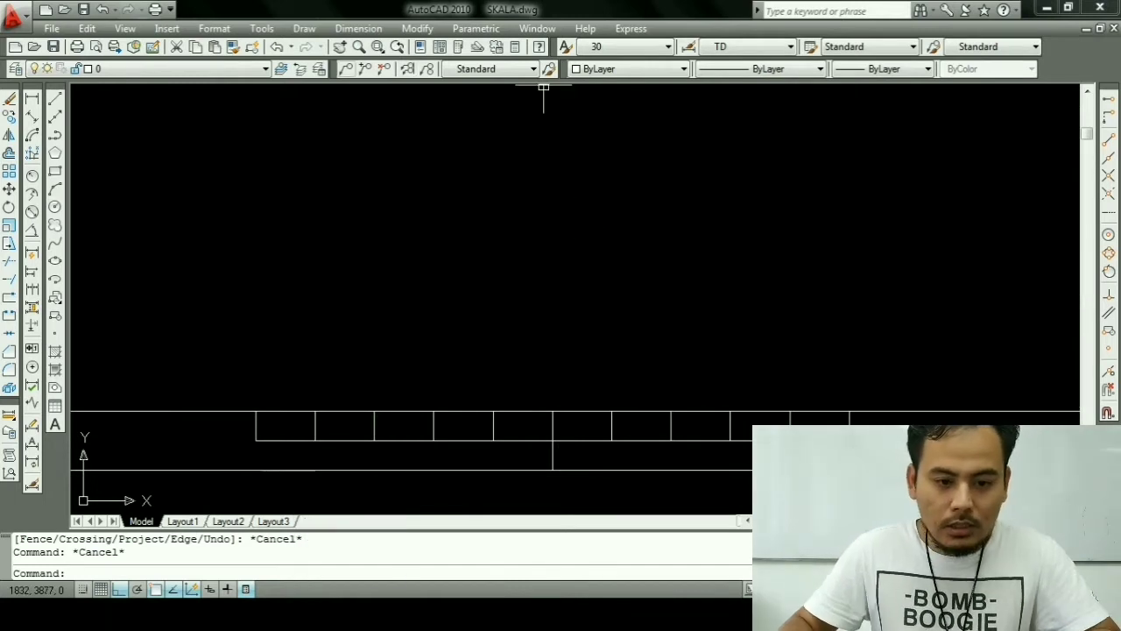
left_click(32, 97)
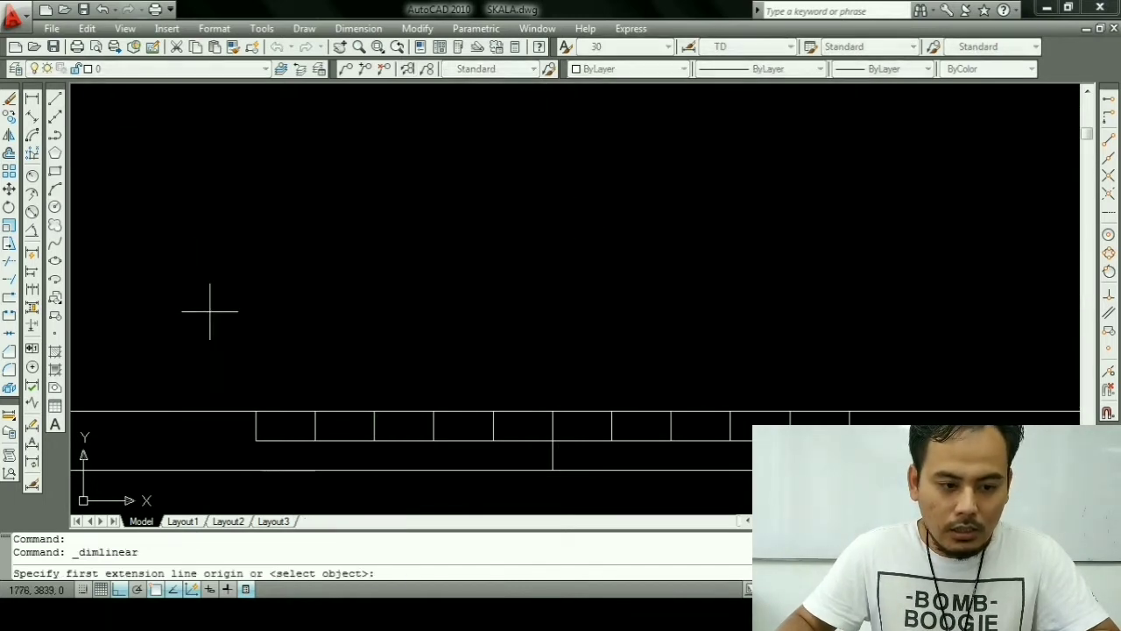
left_click(266, 375)
left_click(361, 374)
left_click(359, 341)
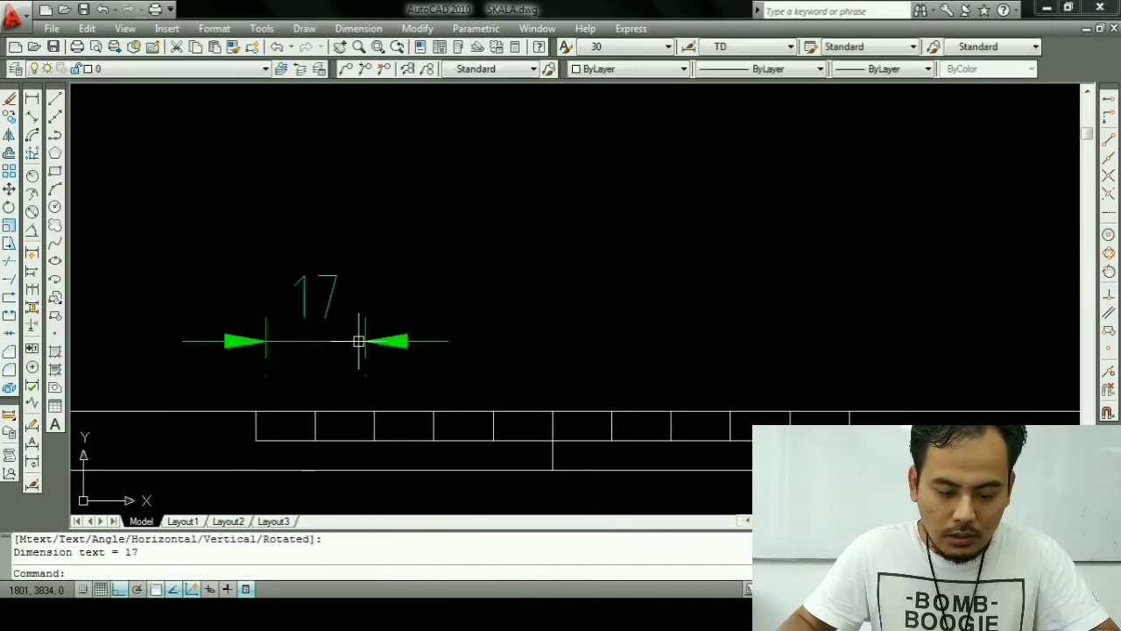
Step: Explode the 17 dimension and erase its lines and arrows
key("Escape")
left_click(361, 341)
left_click(418, 28)
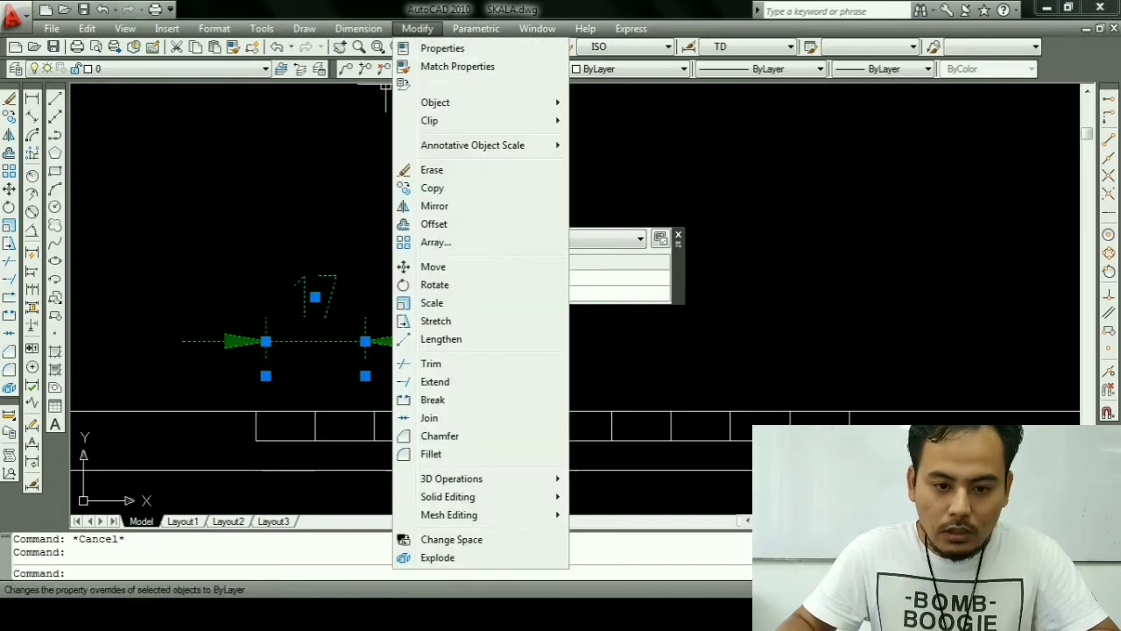
left_click(438, 557)
key("Escape")
type("e")
key("Return")
left_click(419, 375)
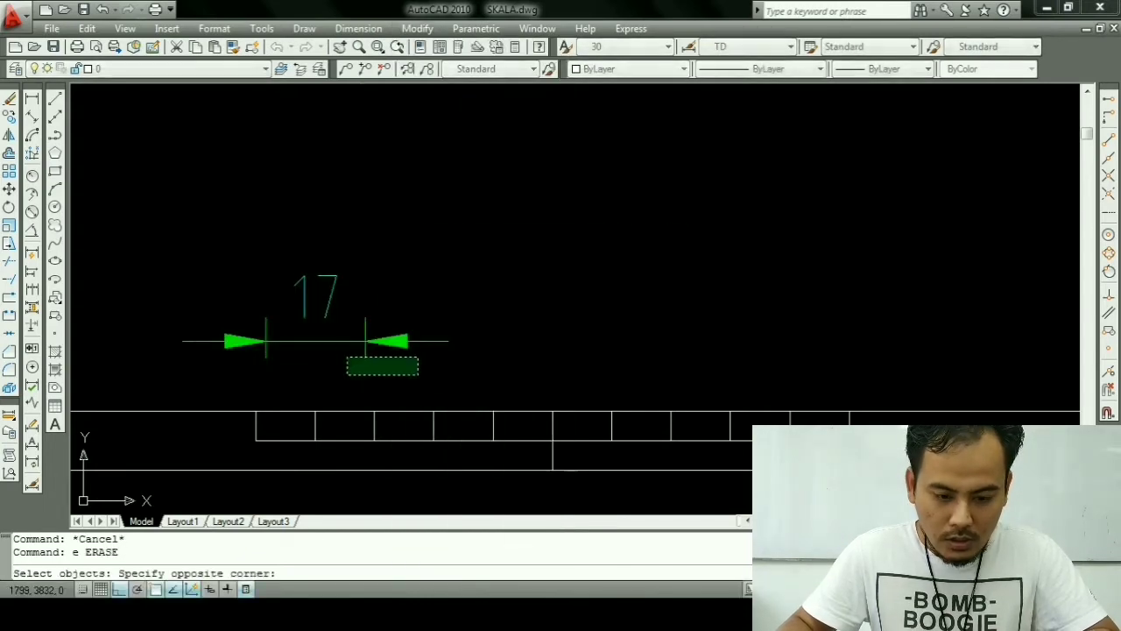
left_click(231, 329)
key("Return")
key("Escape")
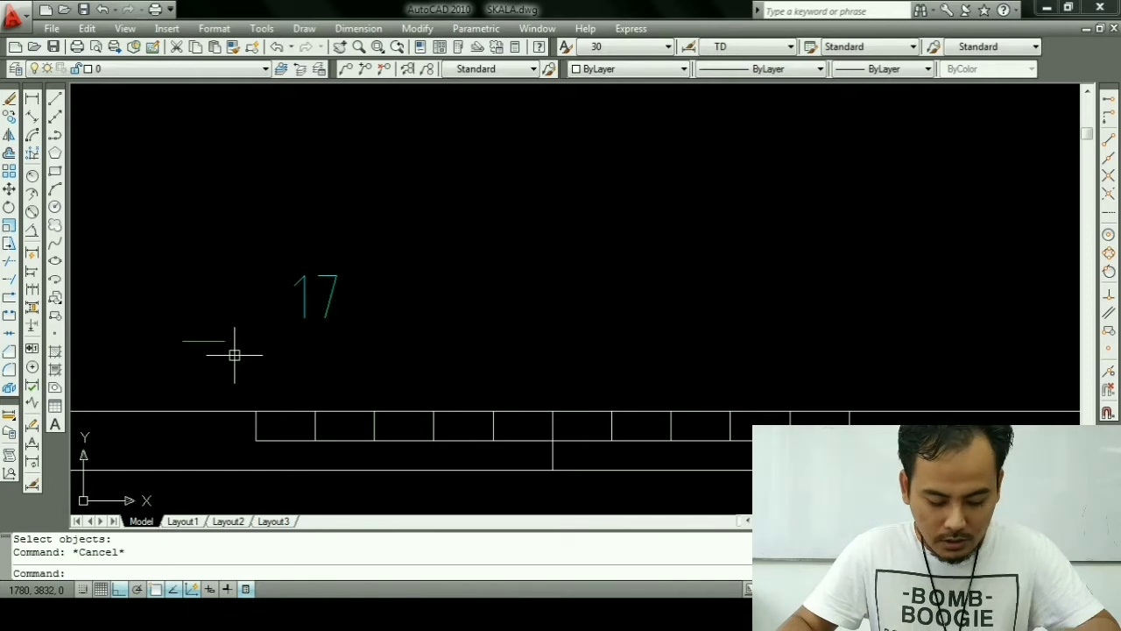
Step: Try scaling the 17 text with factor /2, then cancel
type("sc")
key("Return")
left_click(306, 294)
key("Return")
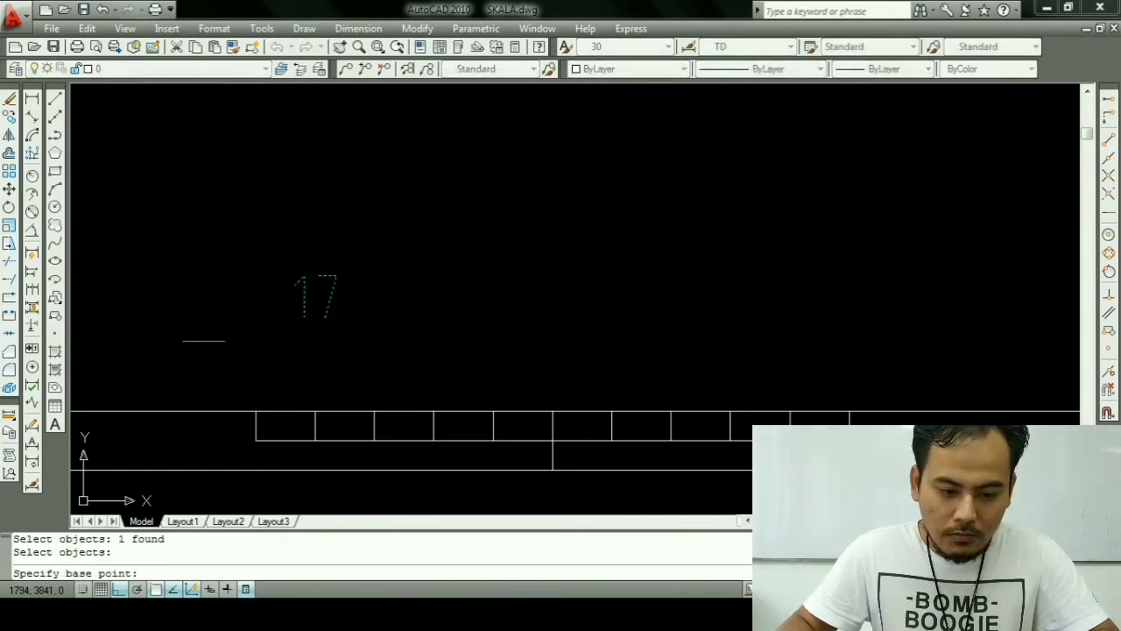
left_click(313, 295)
type("/")
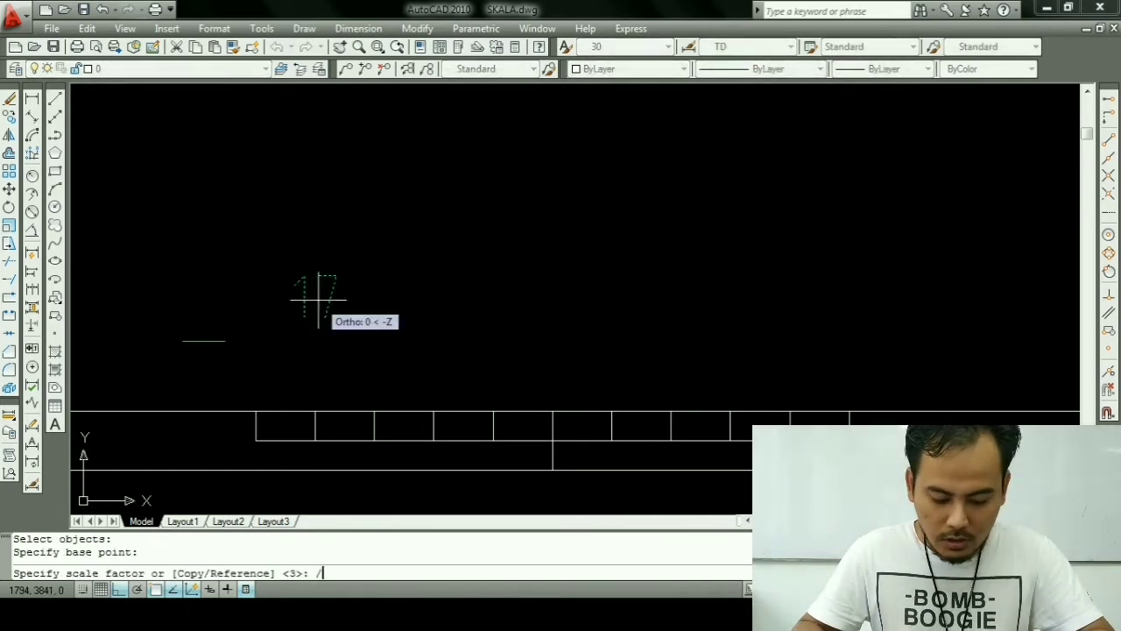
type("2")
key("Return")
key("Escape")
Step: Scale the 17 text down by a factor of 0.2
type("sc")
key("Return")
left_click(318, 297)
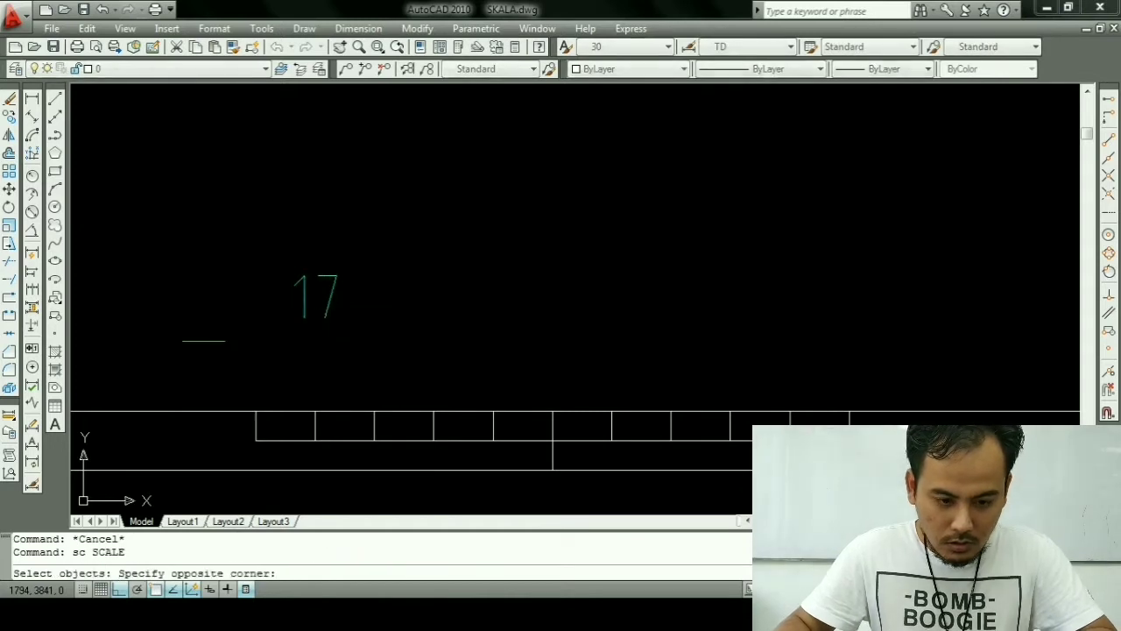
left_click(311, 294)
left_click(306, 293)
key("Return")
left_click(311, 296)
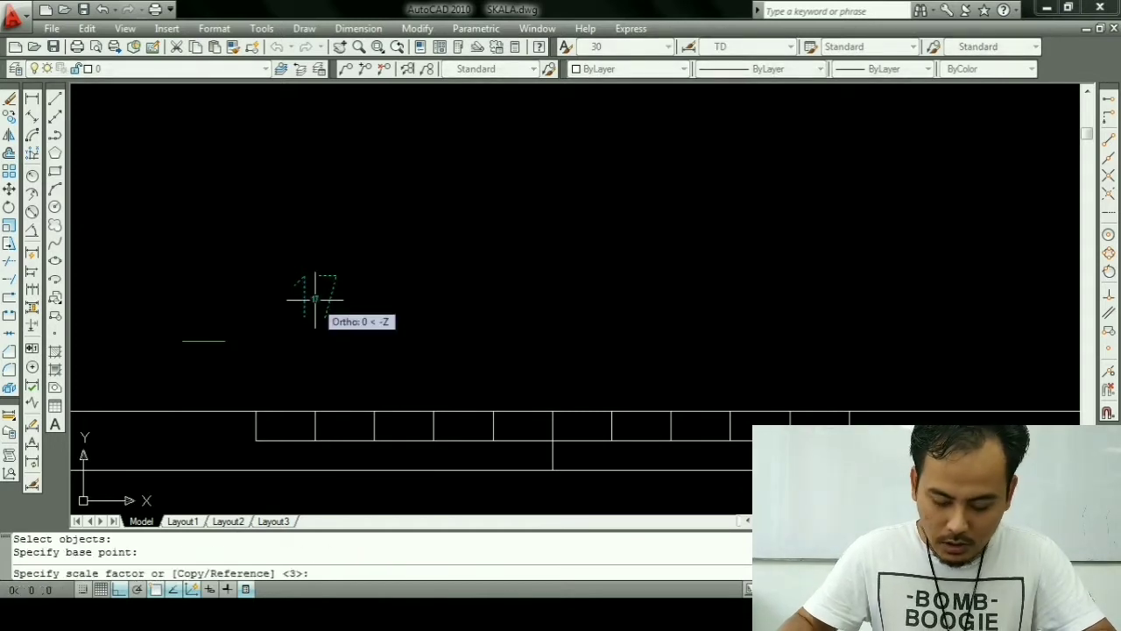
type(".2")
key("Return")
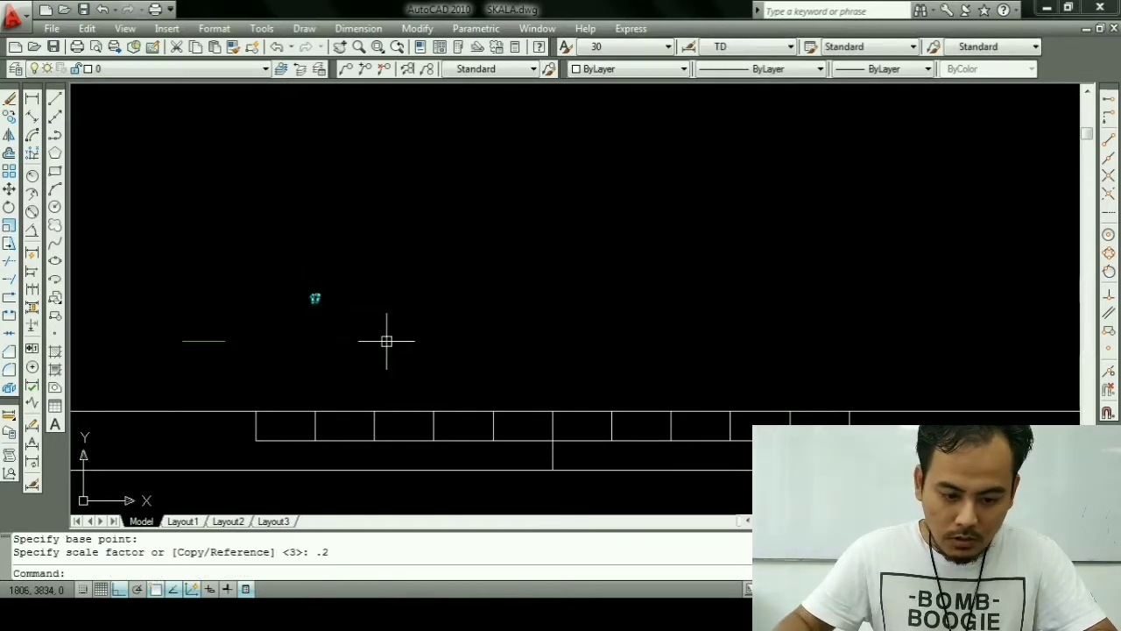
Step: Erase the leftover short dimension line
type("e")
key("Return")
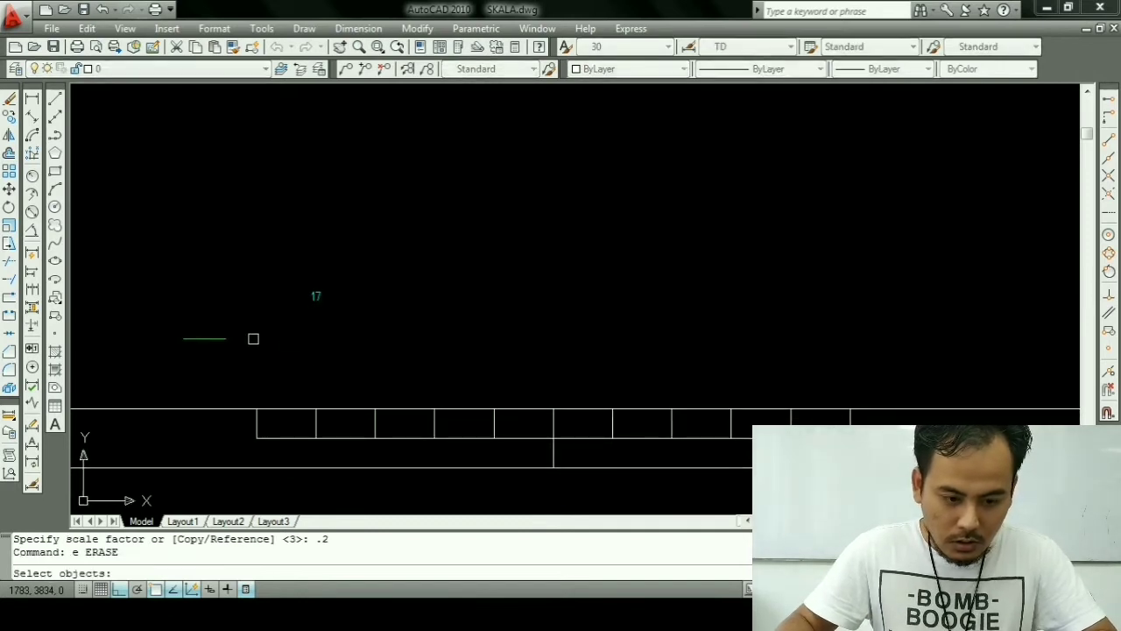
left_click(254, 342)
left_click(213, 324)
key("Return")
key("Escape")
Step: Move the 17 text into the strip beneath the first box
type("m")
key("Return")
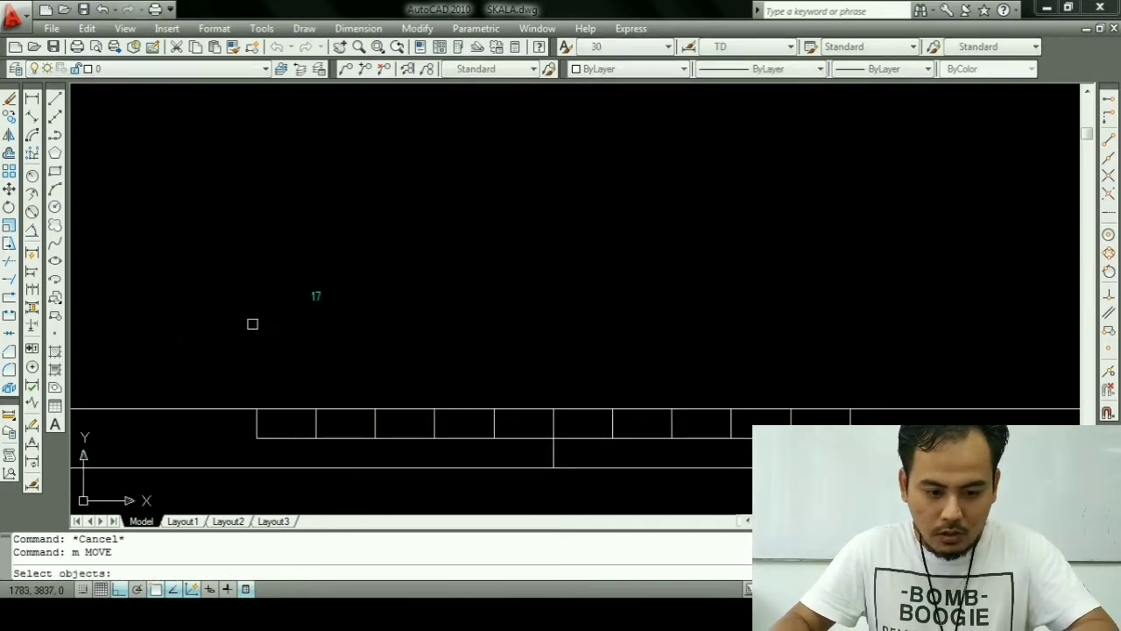
left_click(343, 321)
left_click(243, 258)
key("Return")
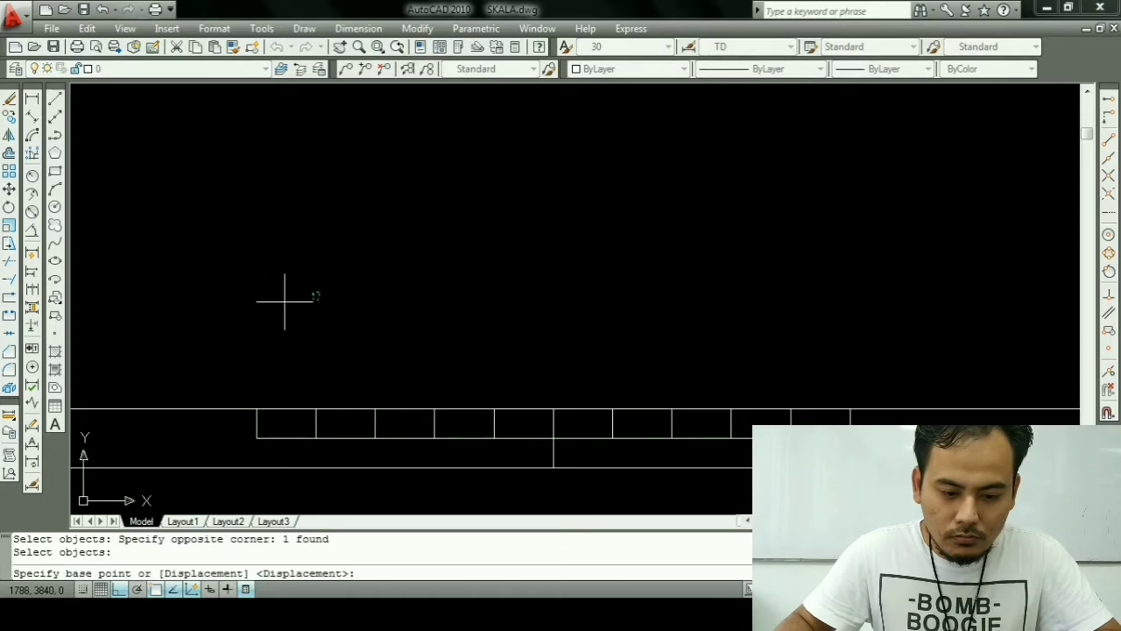
left_click(317, 295)
scroll(254, 446, "up", 2)
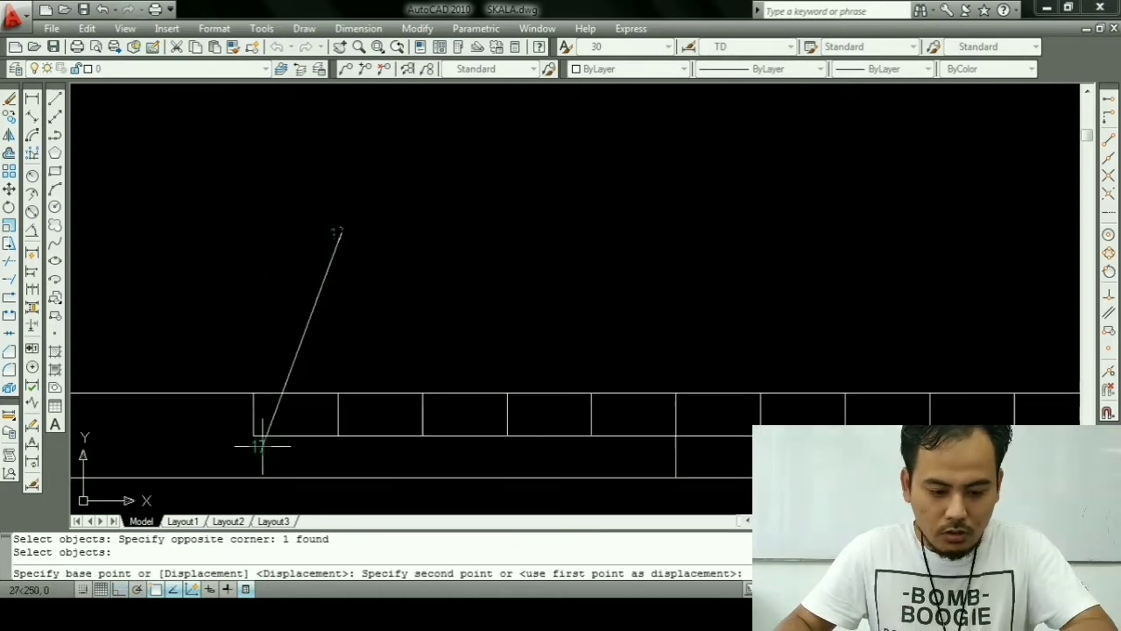
scroll(250, 445, "up", 3)
key("F8")
key("Escape")
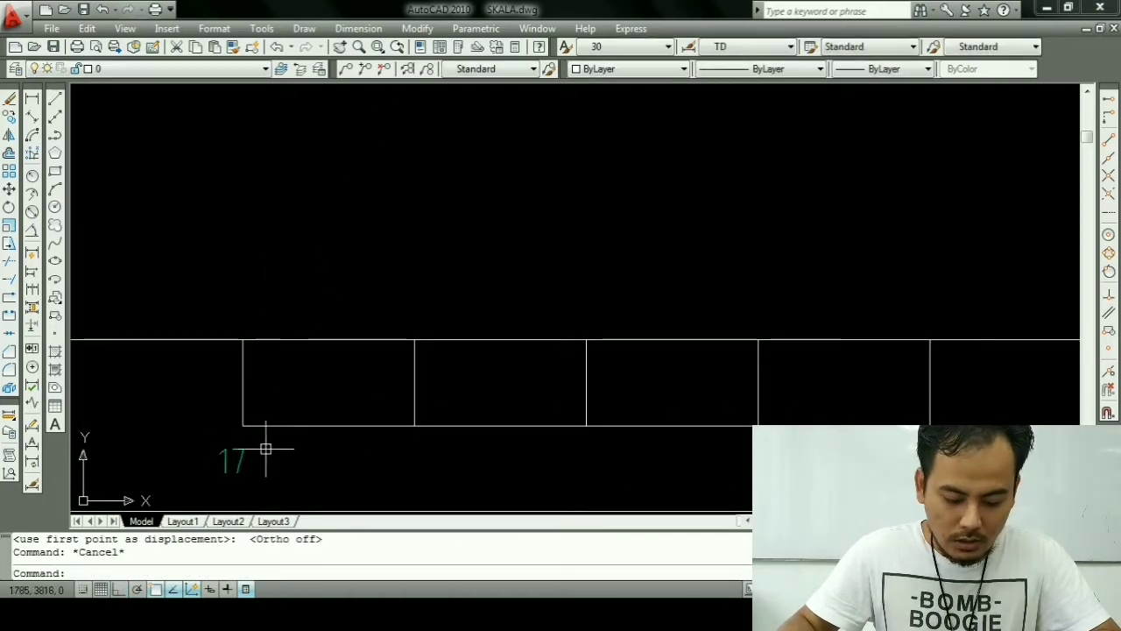
Step: Scale the 17 text up by a factor of 2
type("sc")
key("Return")
left_click(232, 459)
key("Return")
left_click(229, 455)
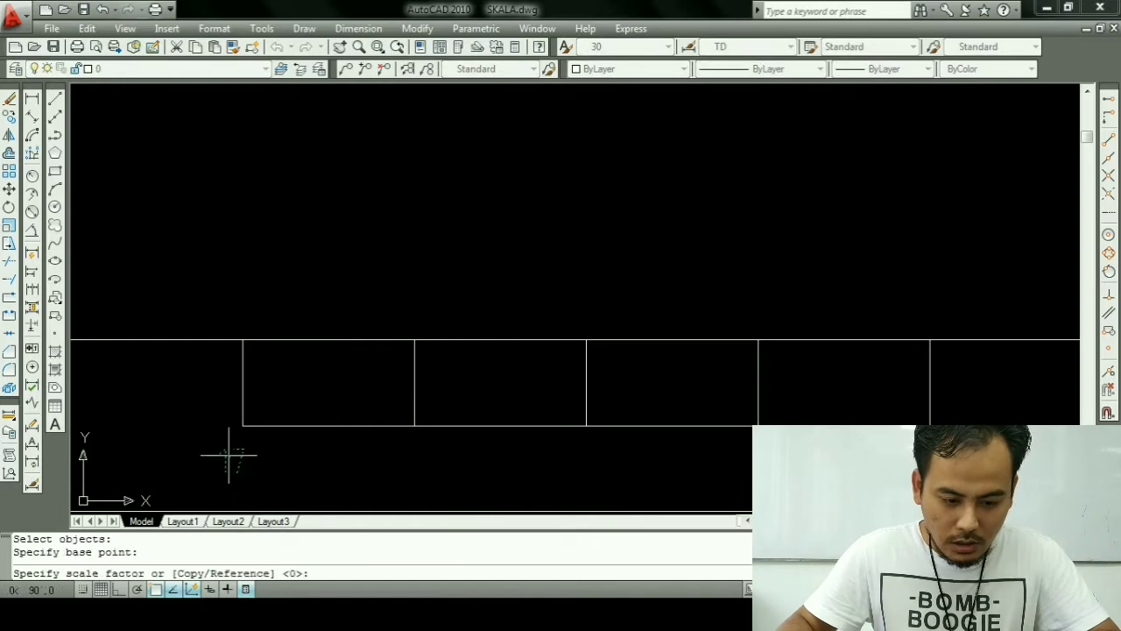
type("2")
key("Return")
scroll(228, 464, "down", 4)
key("Escape")
key("Escape")
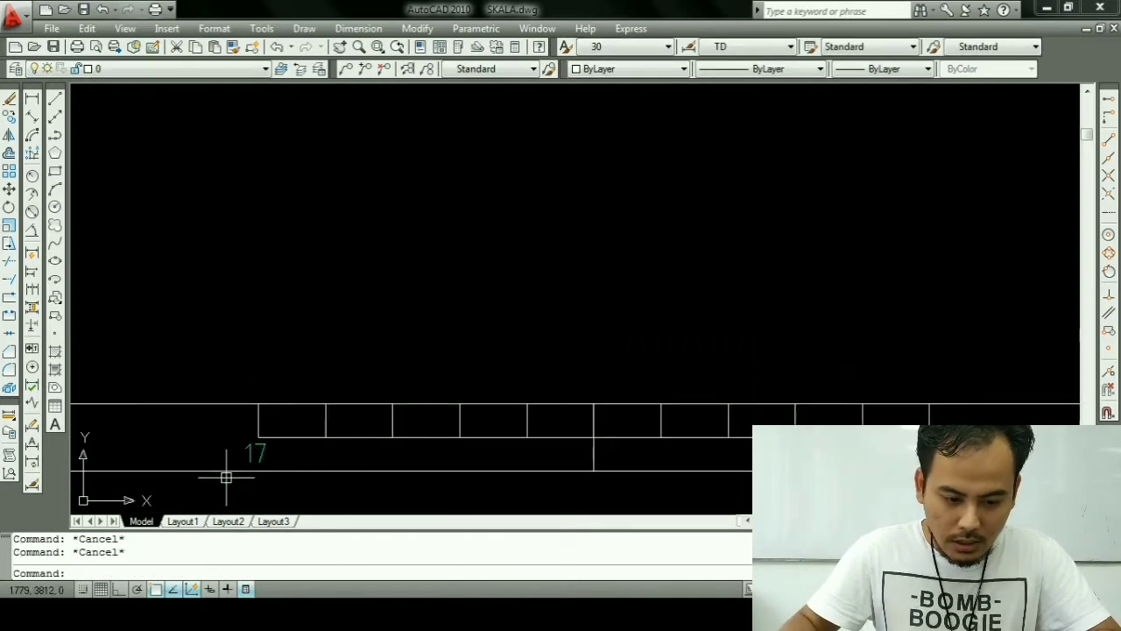
Step: Change the label under the first cell of the A3 bottom strip from 17 to 0
type("d")
key("Return")
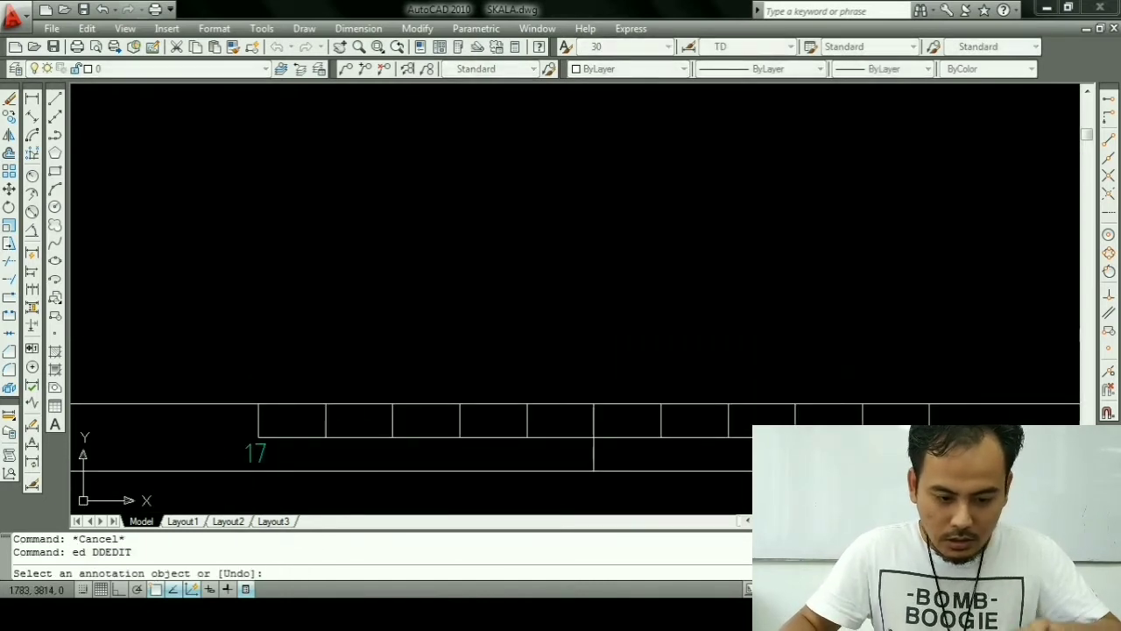
left_click(254, 452)
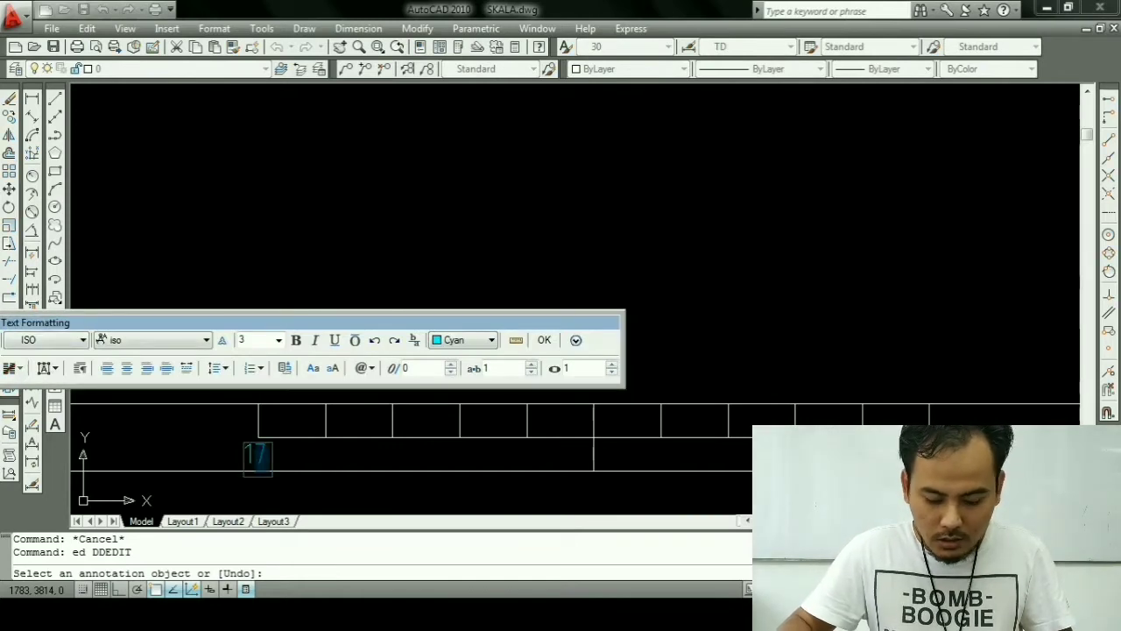
key("Delete")
type("0")
left_click(190, 430)
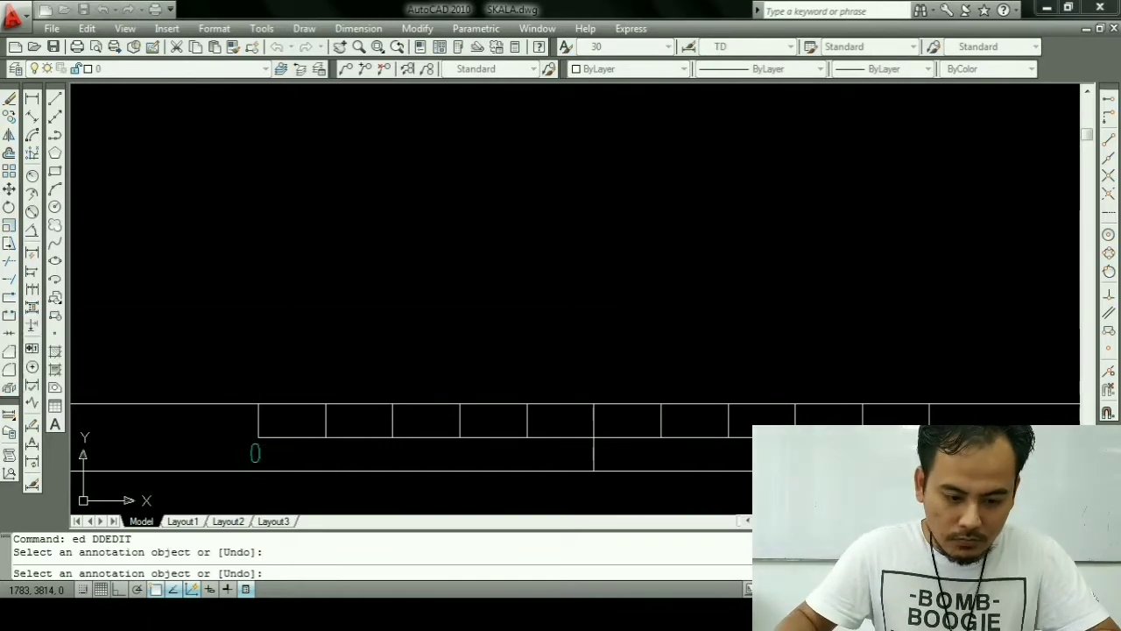
key("Escape")
Step: Copy the 0 label along the bottom edge with Ortho turned on
type("co")
key("Return")
left_click(254, 452)
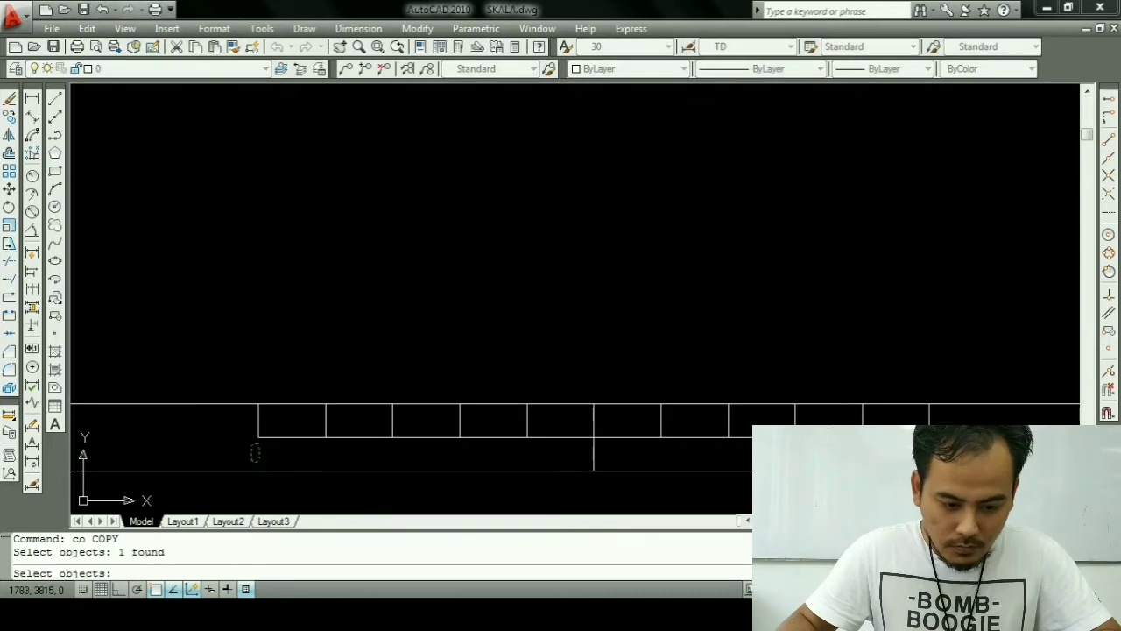
key("Return")
left_click(254, 452)
key("F8")
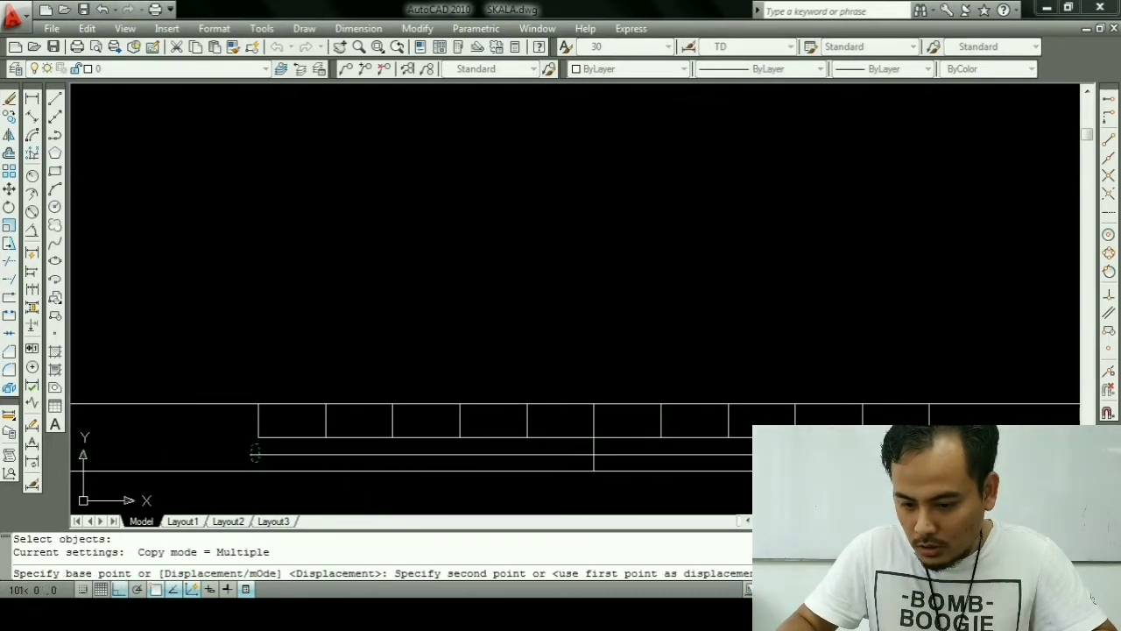
key("Return")
key("Escape")
Step: Open the scale bar's 0 label with ED and close it without changes
type("ed")
key("Return")
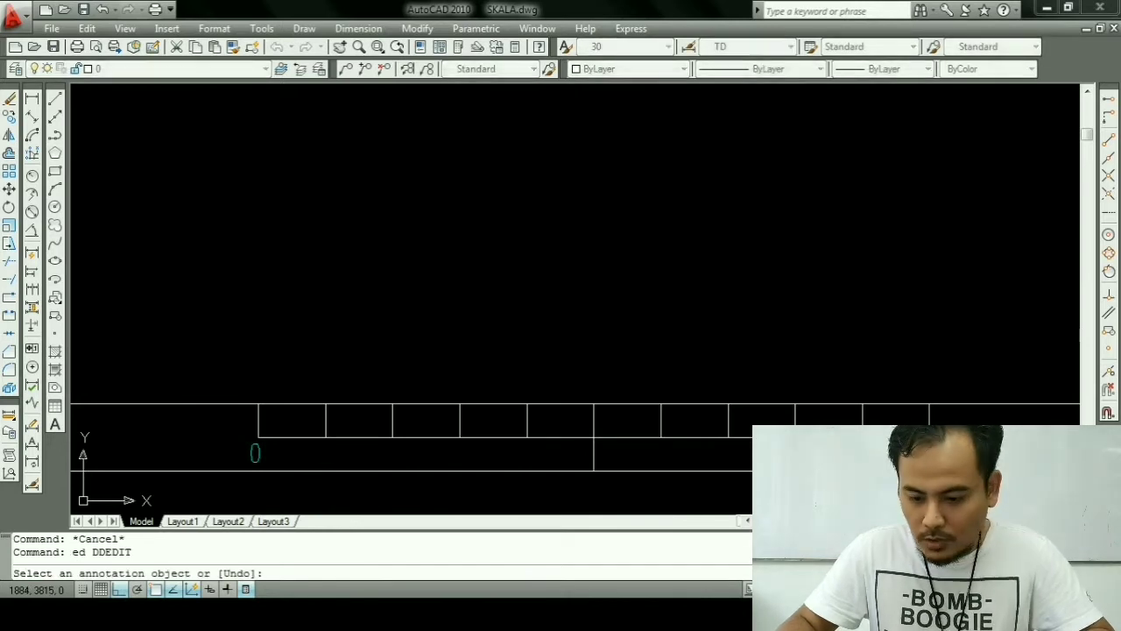
left_click(876, 453)
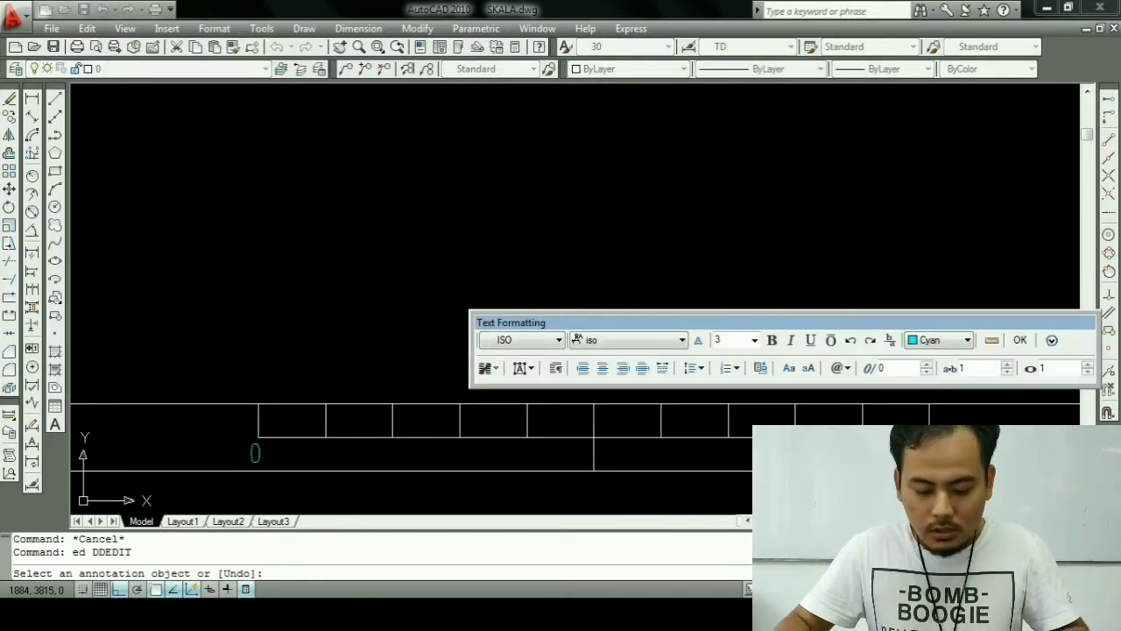
key("Escape")
key("Escape")
scroll(536, 287, "down", 2)
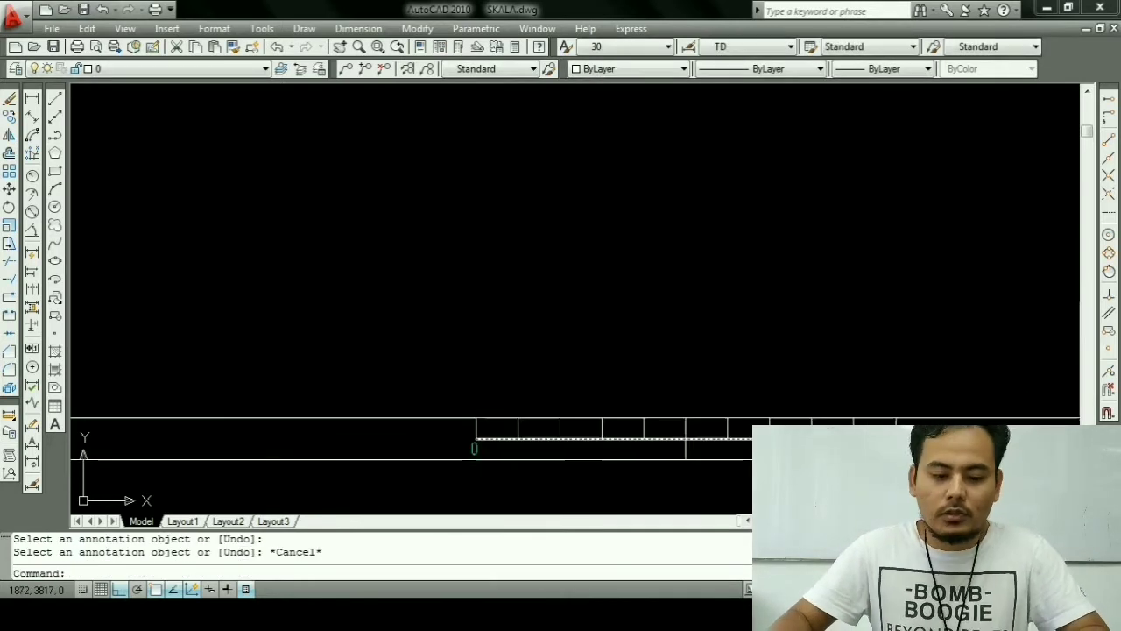
scroll(536, 287, "down", 2)
scroll(536, 287, "down", 2)
Step: Copy the A4 label into the centre of the right-hand frame
middle_click_drag(824, 448, 708, 441)
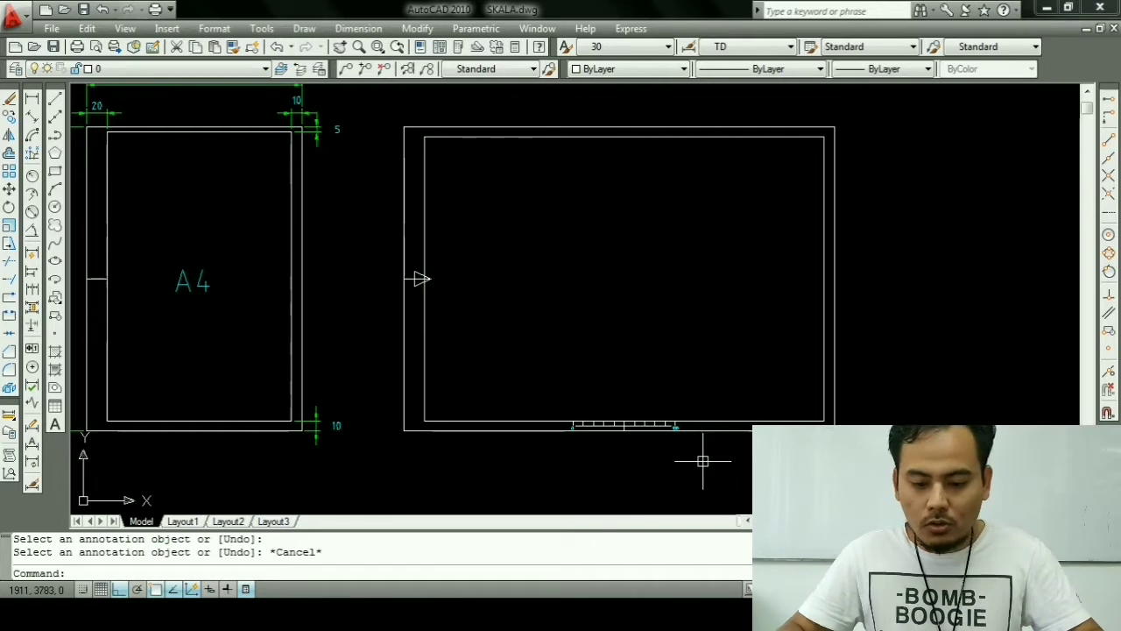
scroll(692, 448, "up", 3)
scroll(657, 419, "down", 2)
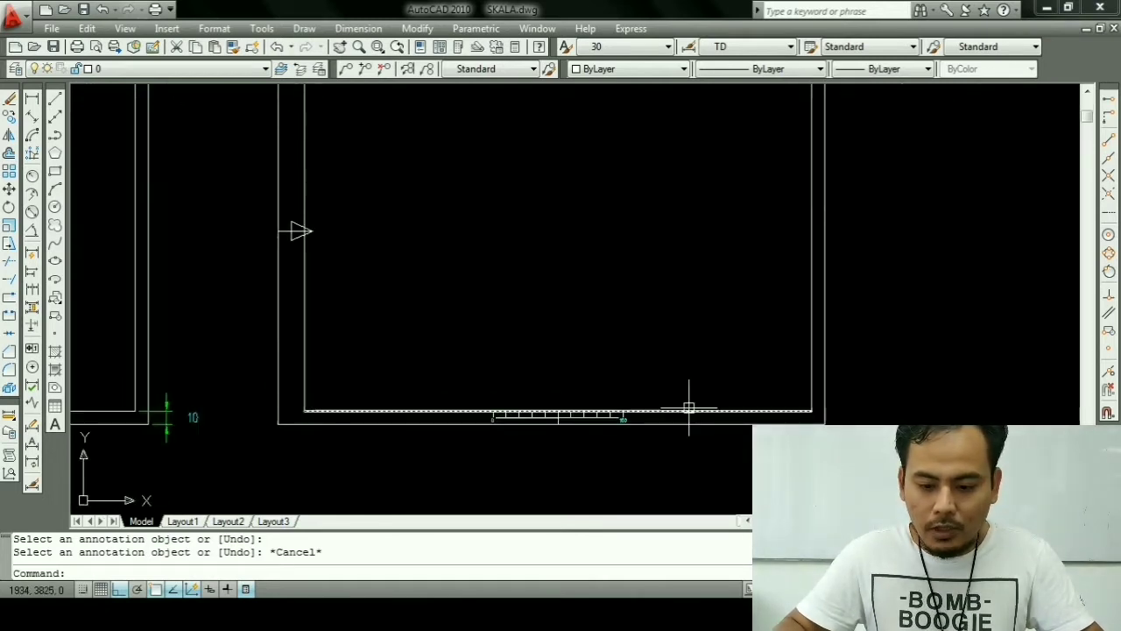
scroll(666, 420, "down", 1)
scroll(658, 430, "down", 1)
type("co")
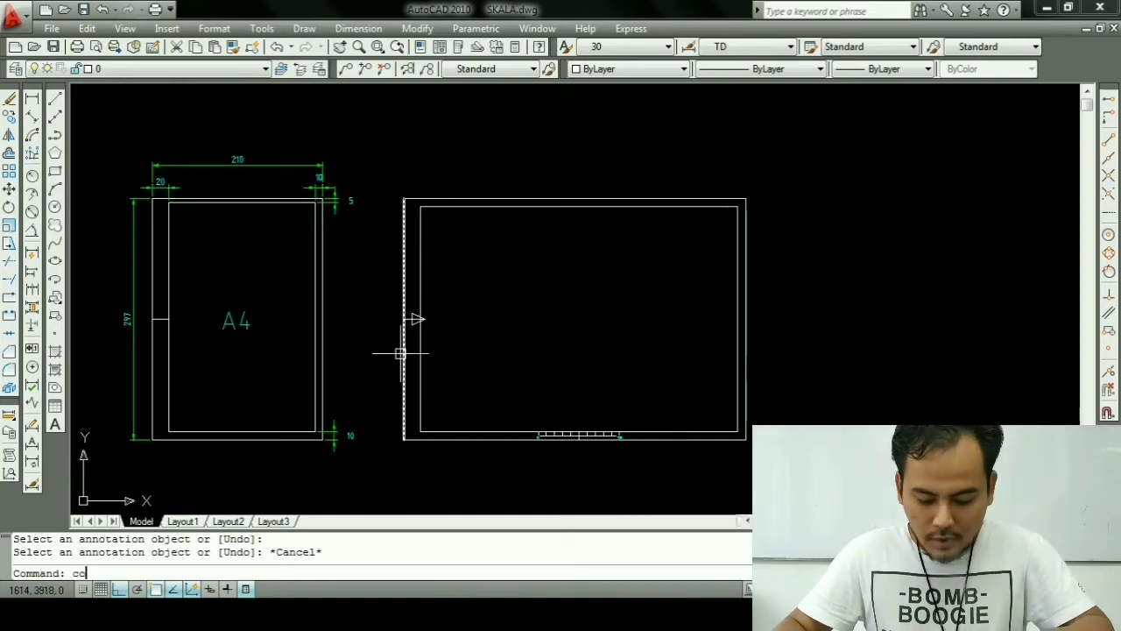
key("Return")
left_click(234, 321)
key("Return")
left_click(254, 322)
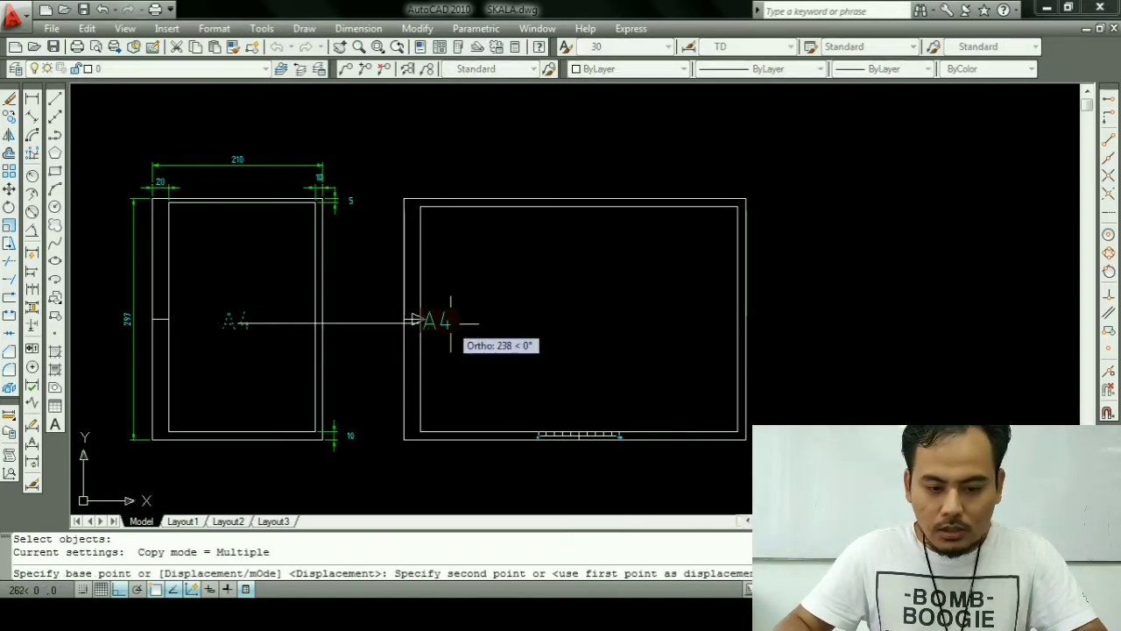
left_click(581, 322)
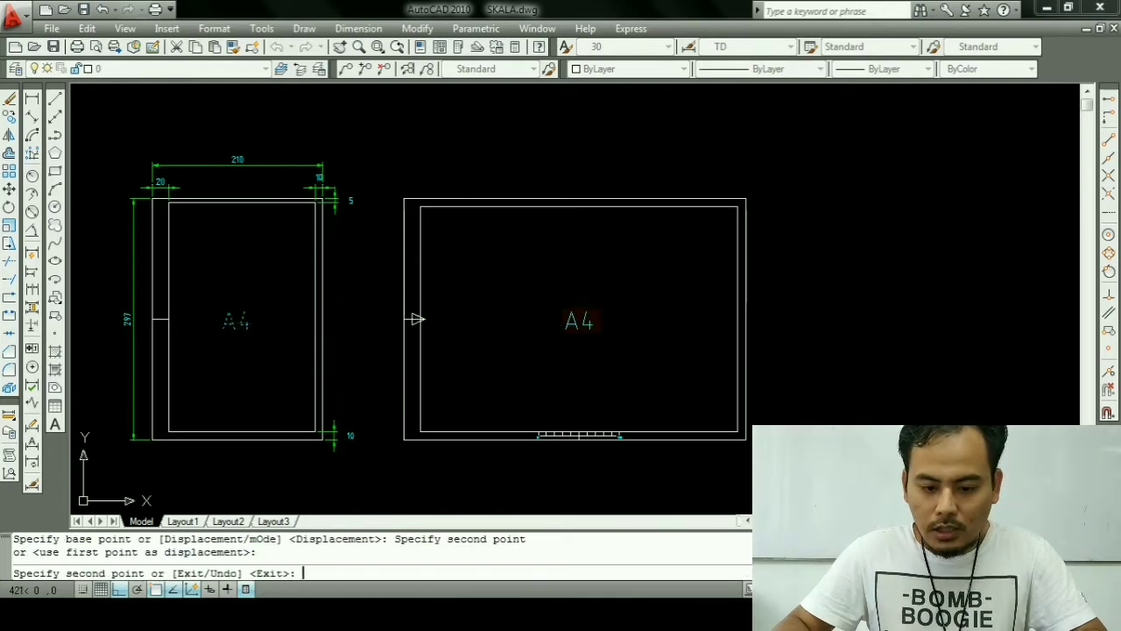
key("Escape")
Step: Edit the copied label so it reads A3
type("ed")
key("Return")
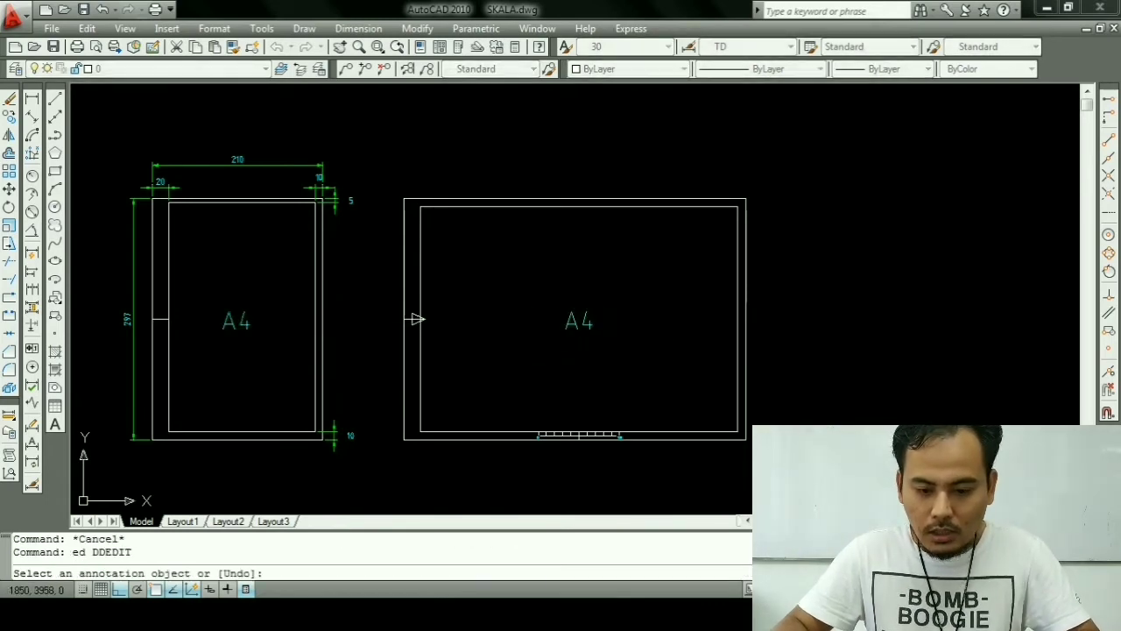
left_click(579, 321)
key("BackSpace")
type("3")
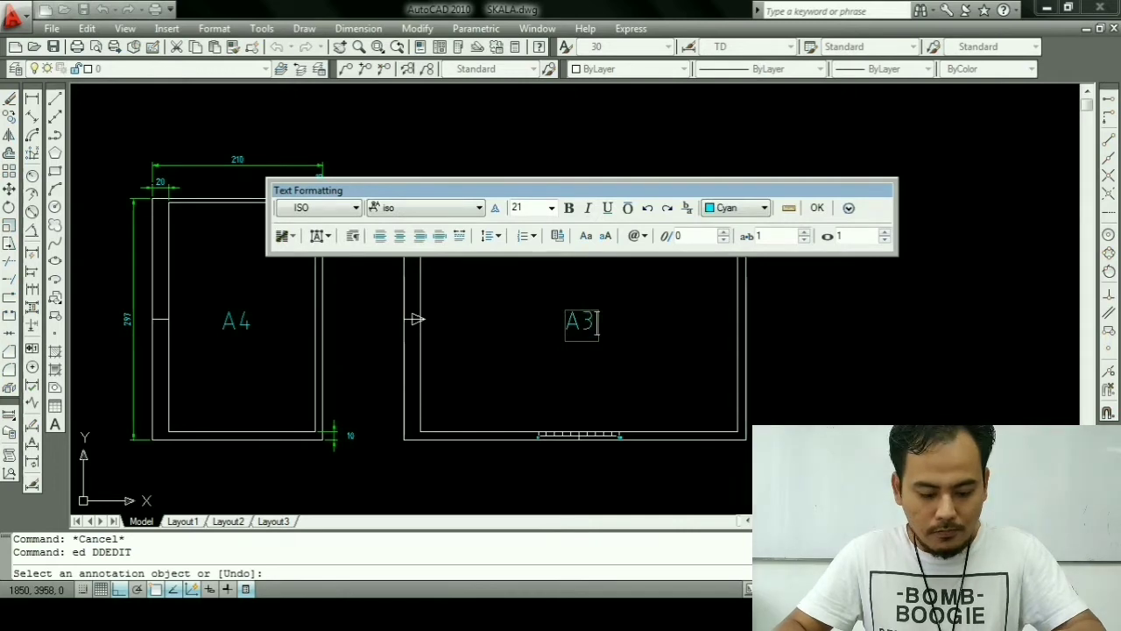
left_click(633, 328)
key("Escape")
scroll(633, 327, "down", 4)
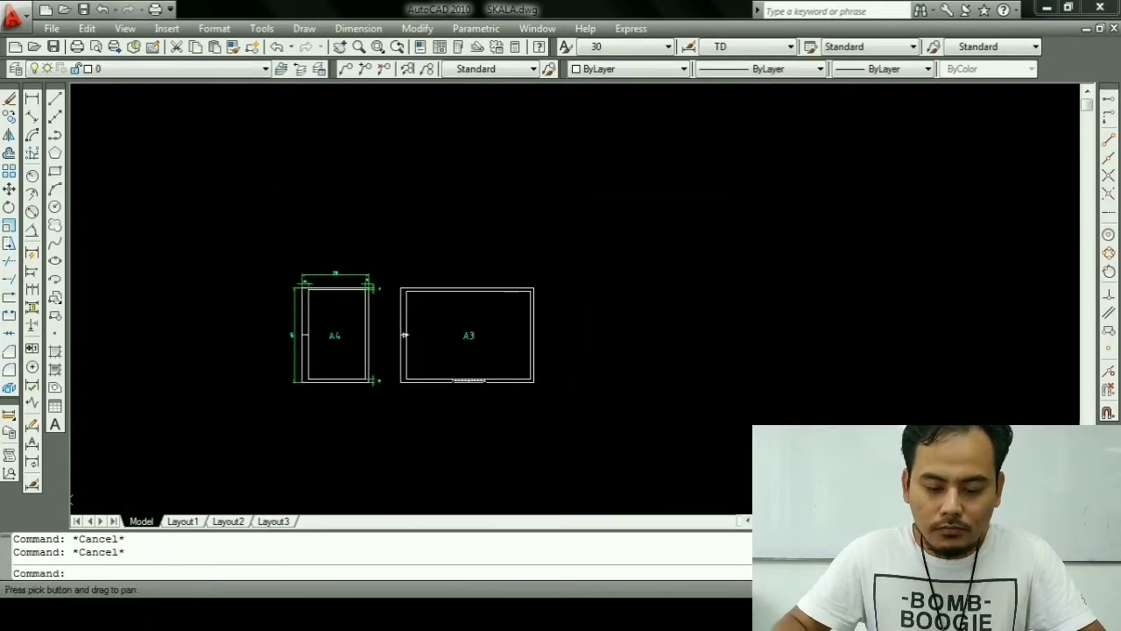
scroll(474, 344, "up", 3)
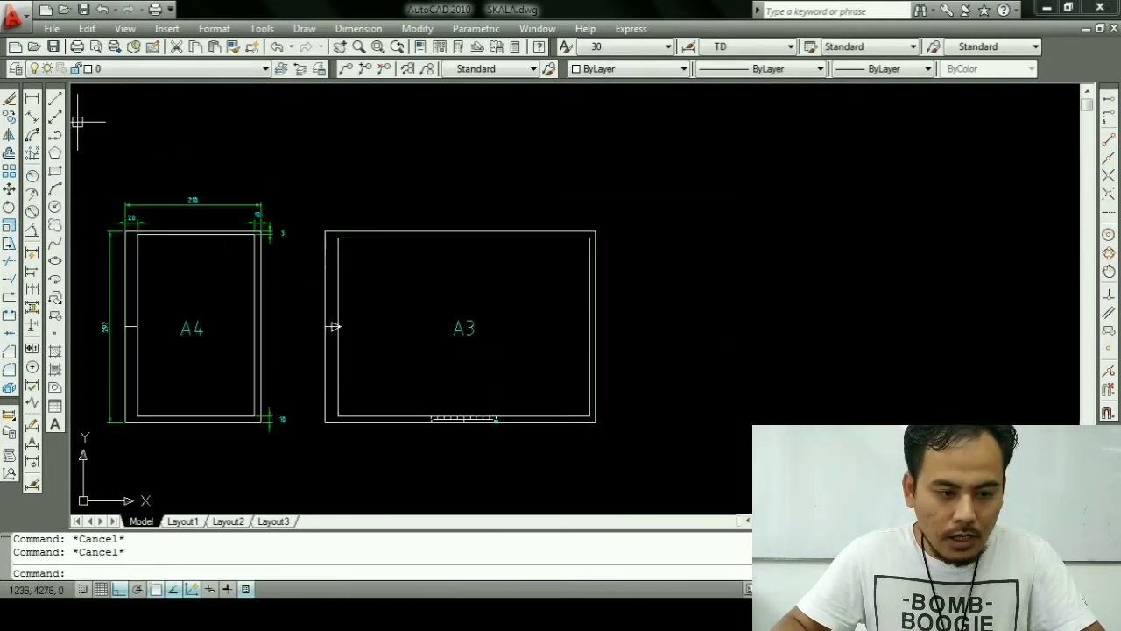
Step: Dimension the A3 frame's overall size: 420 across the top and 297 down the left
left_click(32, 98)
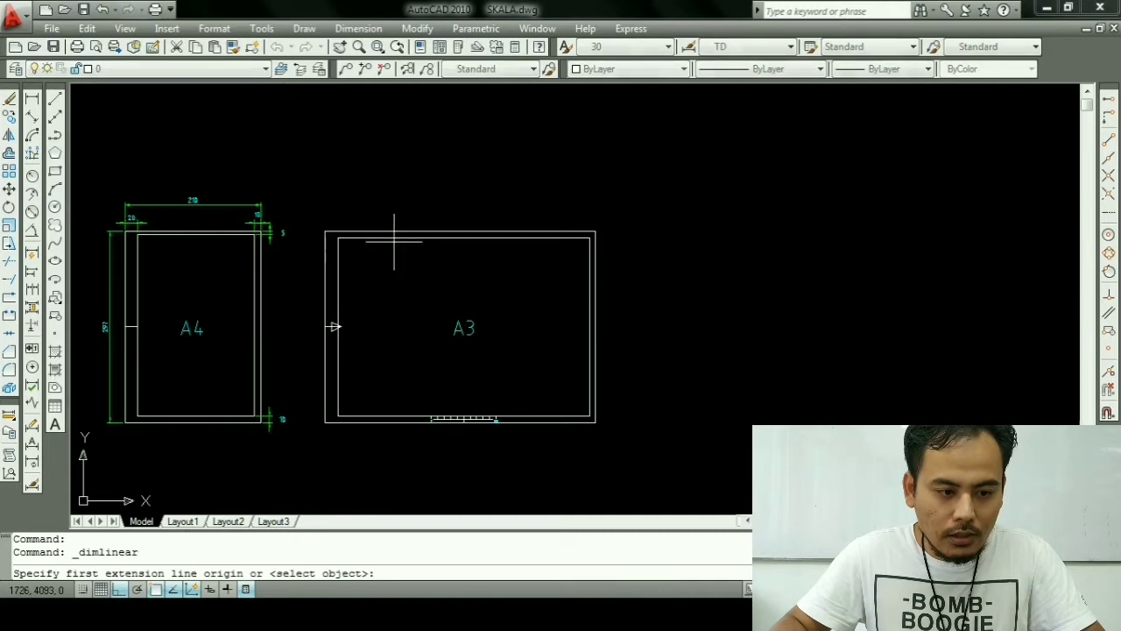
left_click(325, 231)
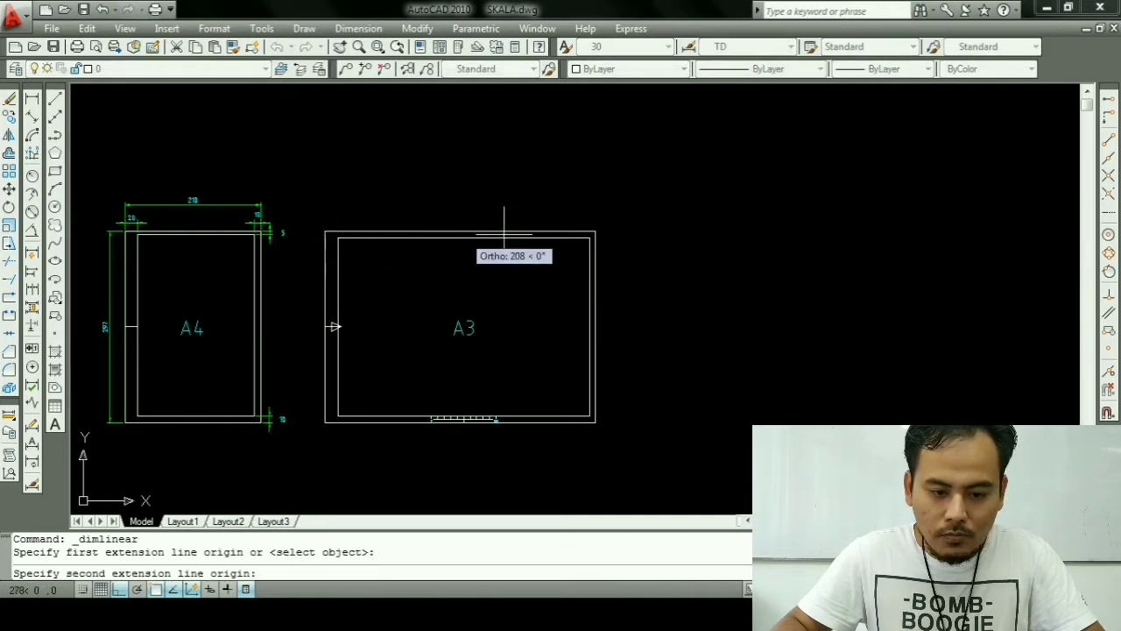
left_click(595, 231)
left_click(594, 207)
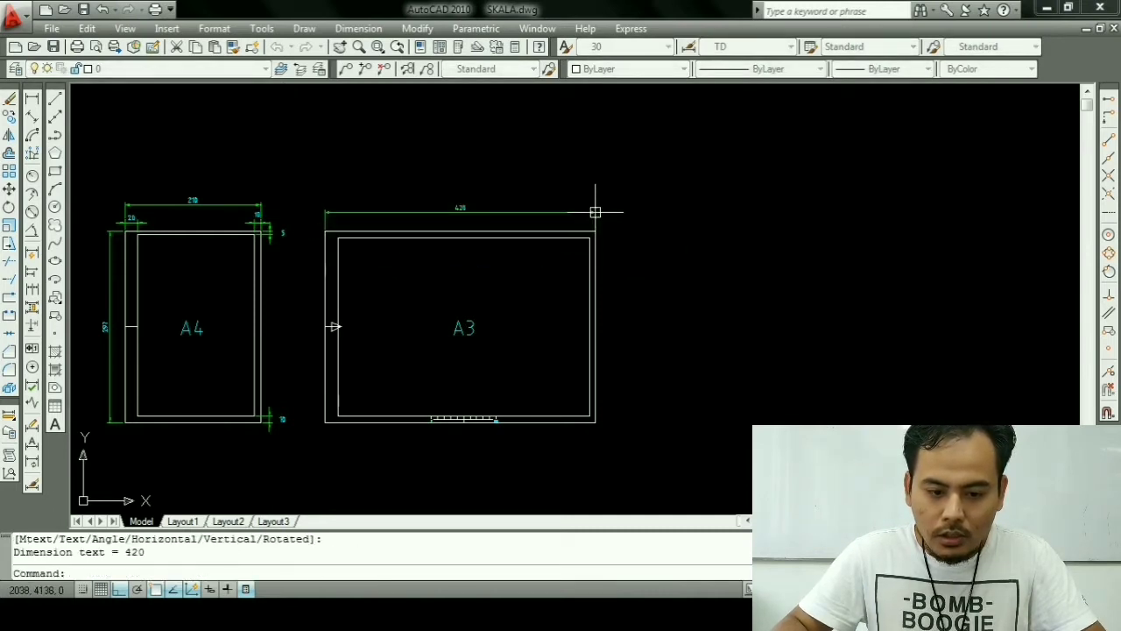
key("Return")
scroll(313, 242, "up", 2)
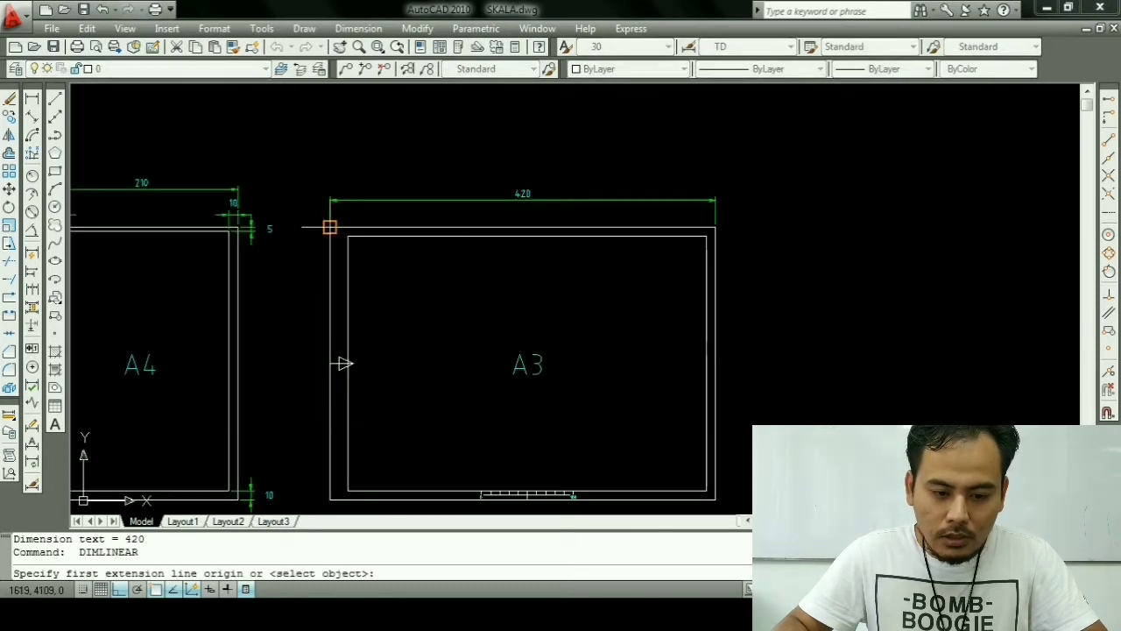
left_click(330, 228)
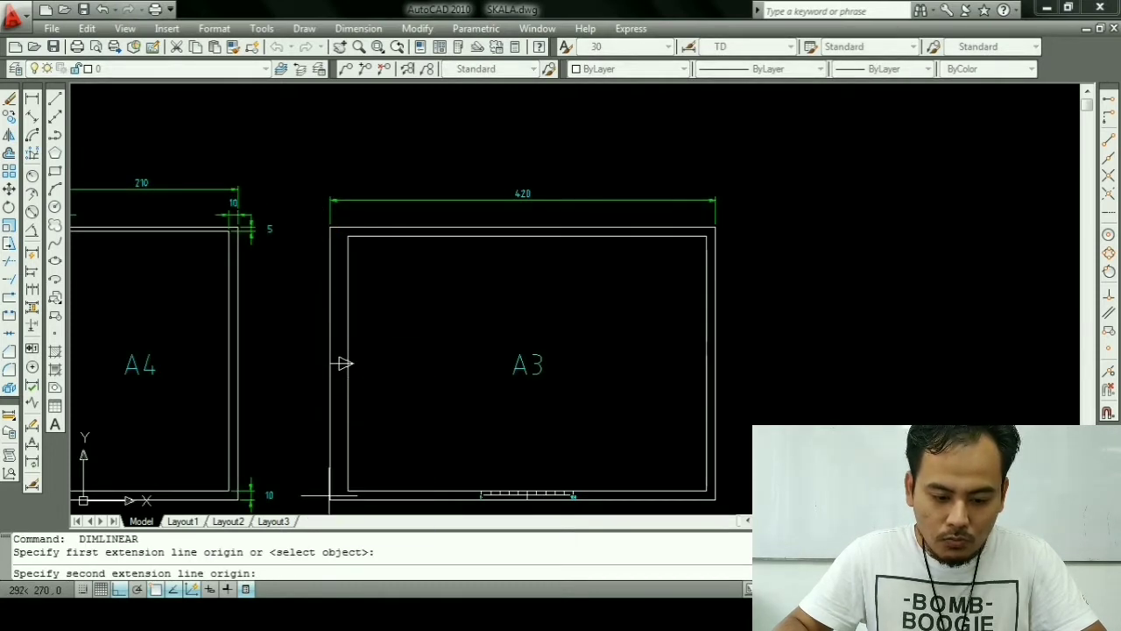
left_click(329, 498)
left_click(303, 437)
scroll(363, 446, "down", 3)
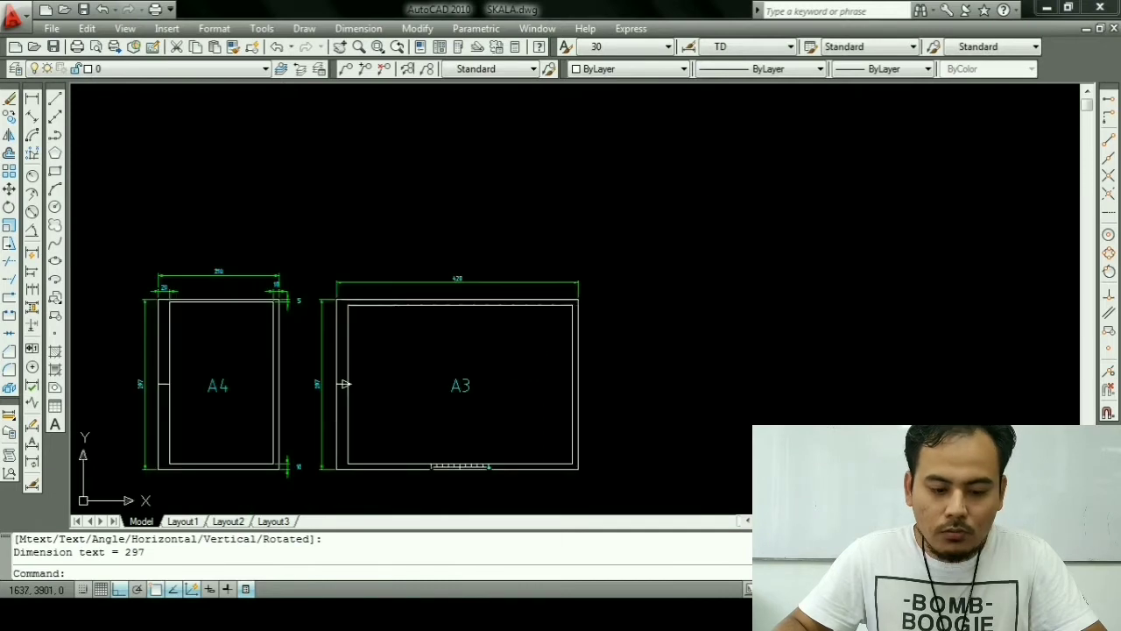
scroll(288, 367, "up", 2)
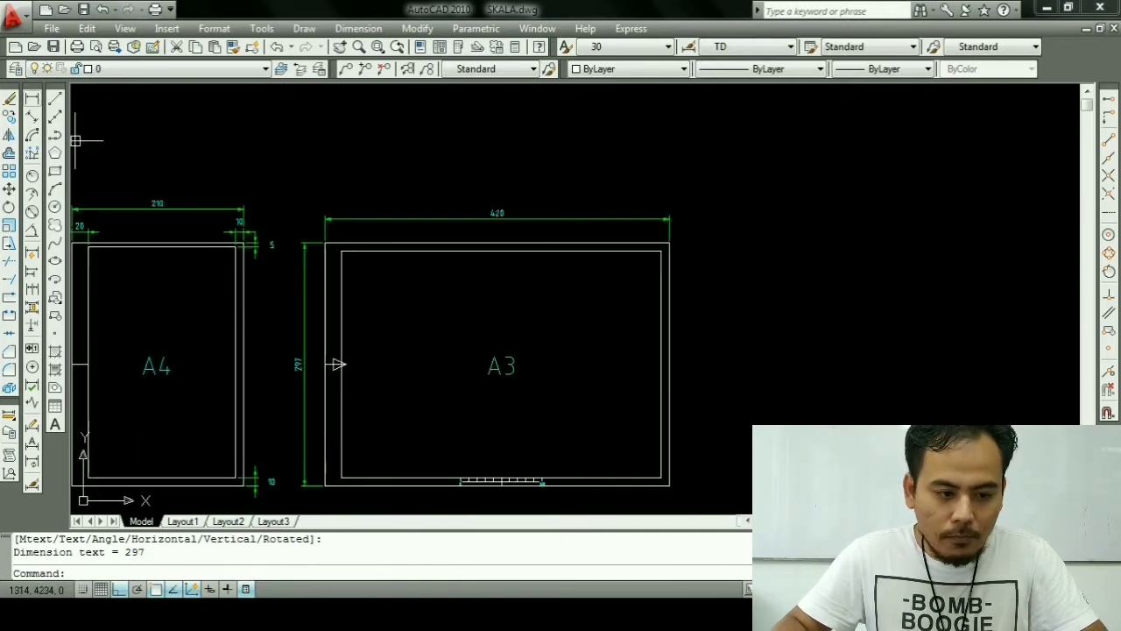
Step: Add the 20 and 10 margin dimensions between the outer frame and inner border
key("Return")
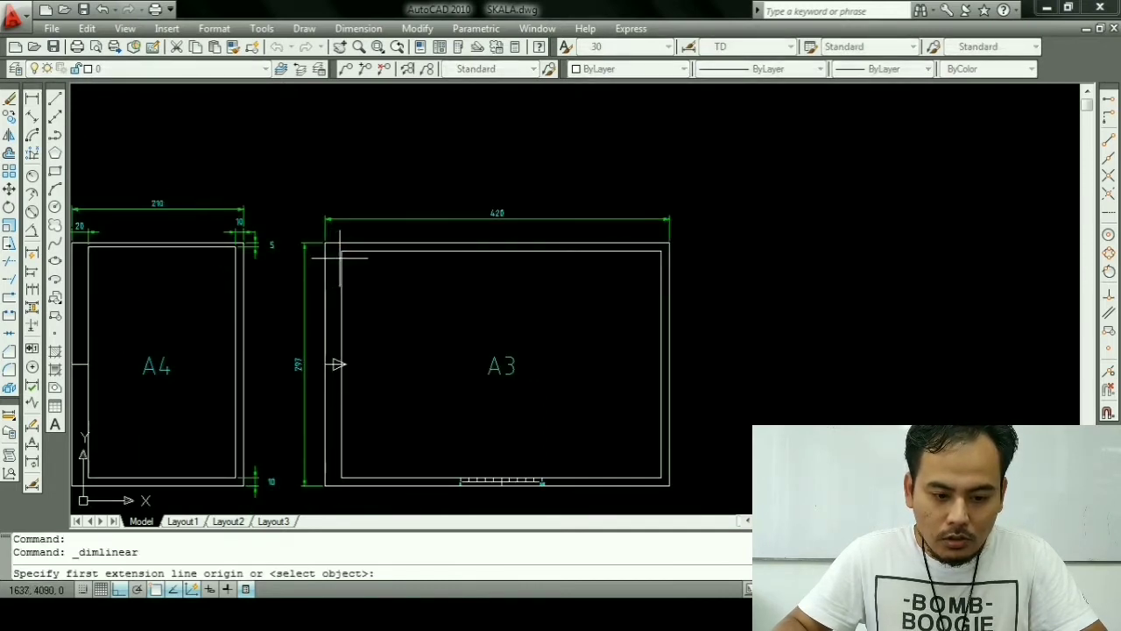
left_click(324, 244)
scroll(324, 243, "up", 2)
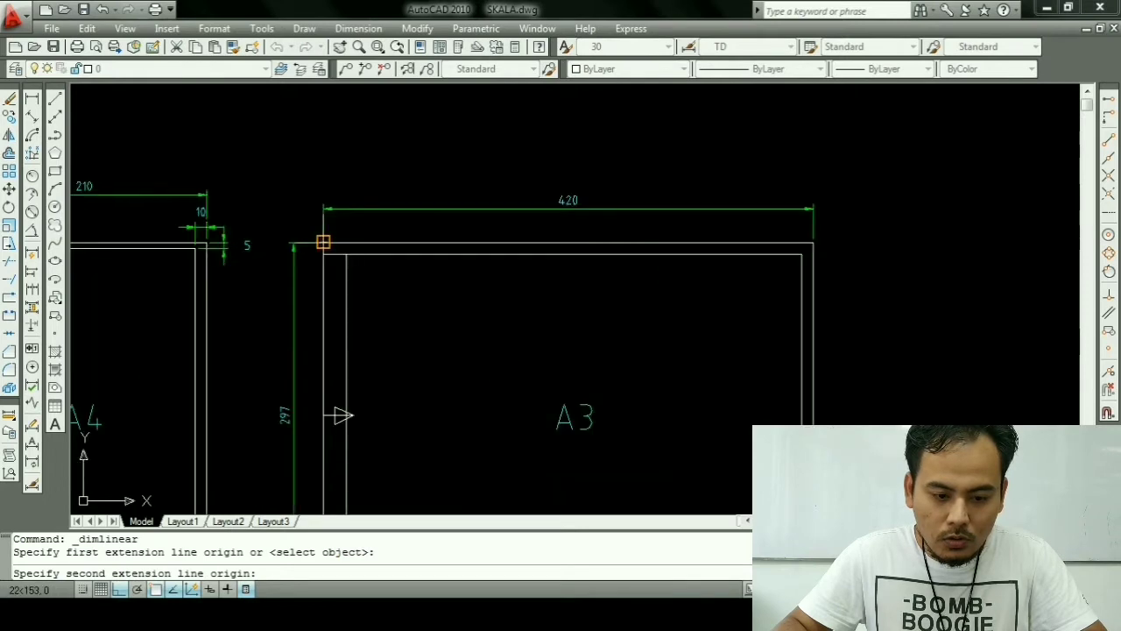
left_click(323, 242)
left_click(350, 227)
key("Return")
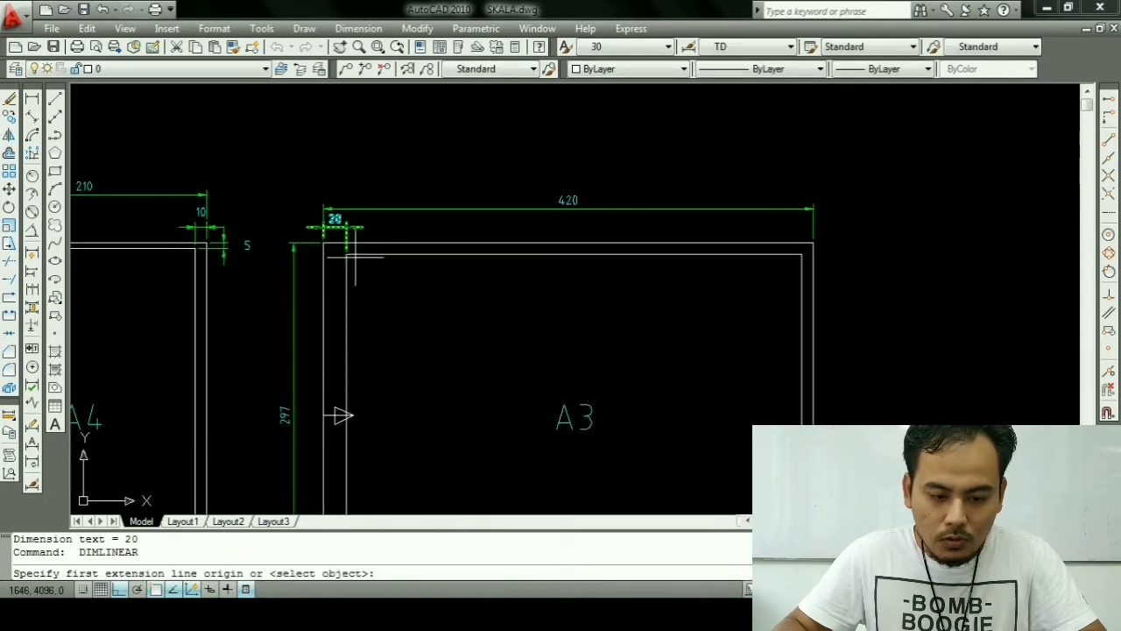
left_click(802, 254)
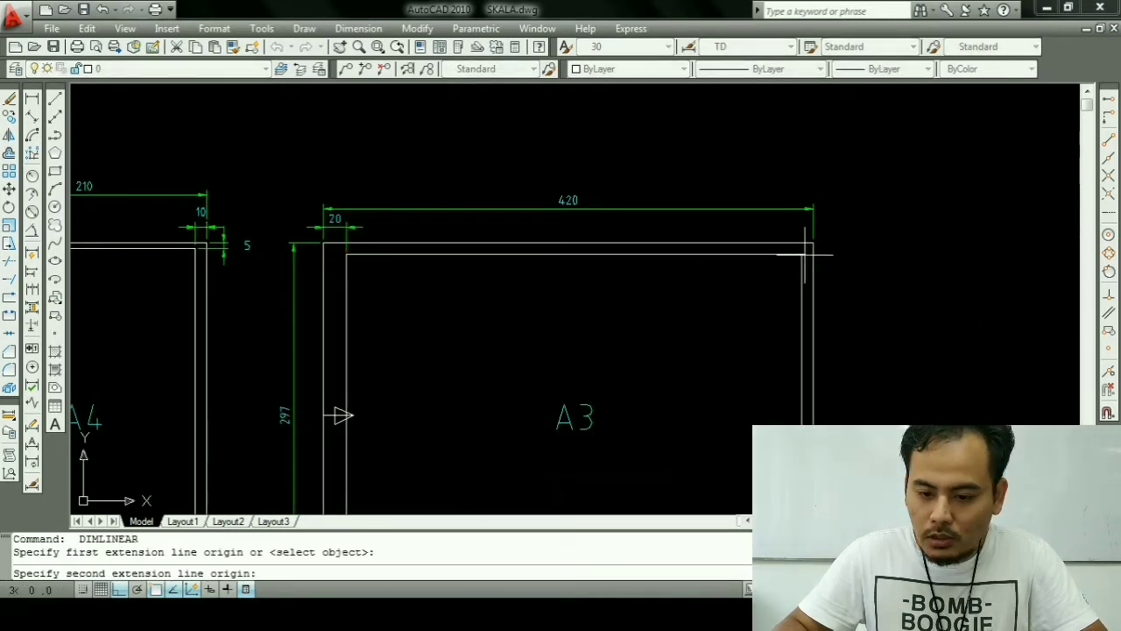
left_click(813, 242)
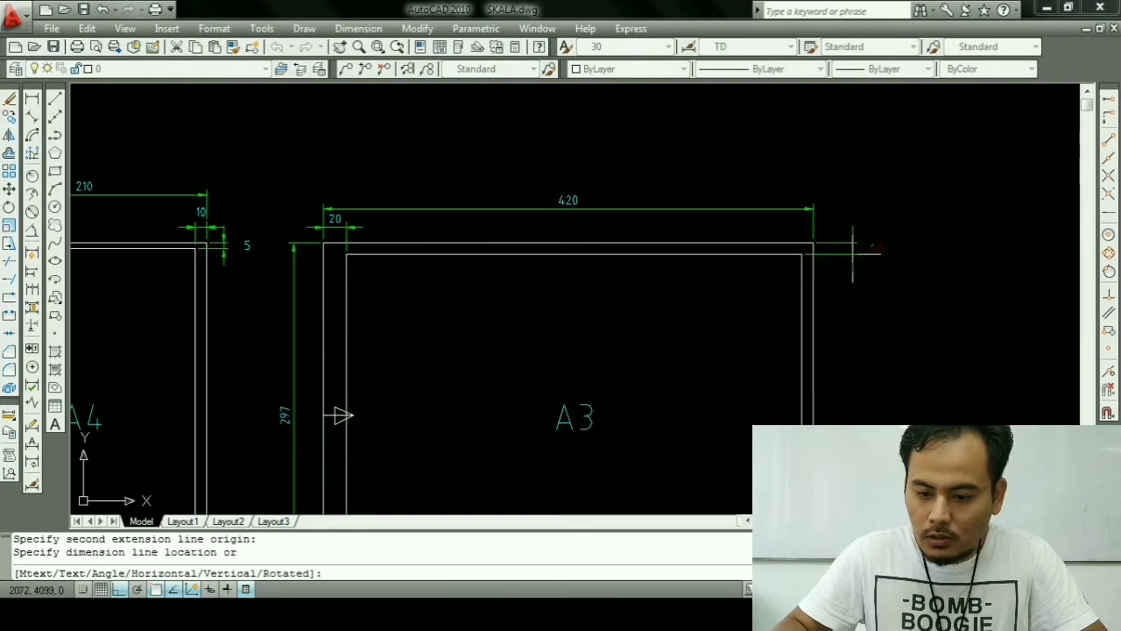
left_click(824, 249)
scroll(791, 251, "down", 4)
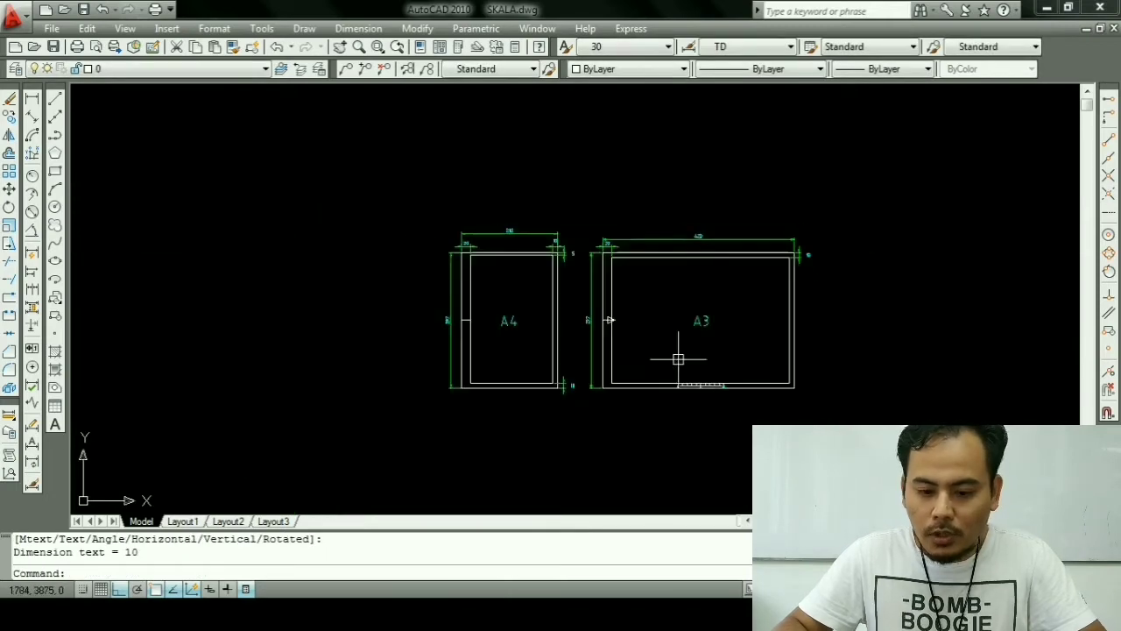
middle_click_drag(677, 360, 518, 333)
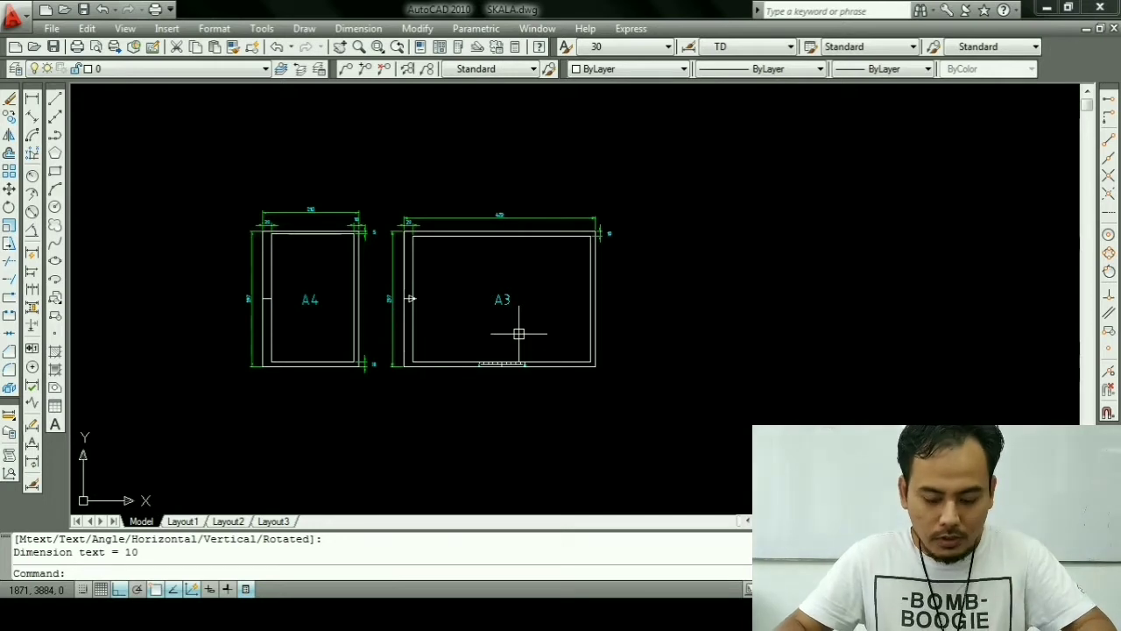
Step: Draw a 100-unit line rightward from the A3 frame's bottom-right corner
type("l")
key("Return")
scroll(569, 361, "up", 2)
scroll(594, 372, "up", 2)
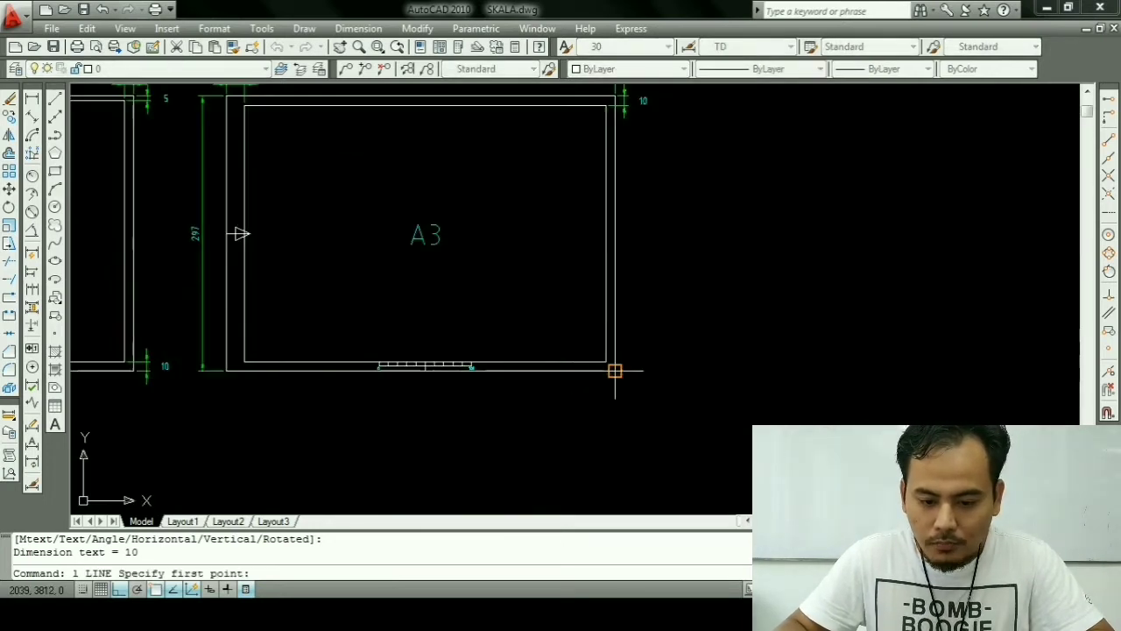
left_click(615, 372)
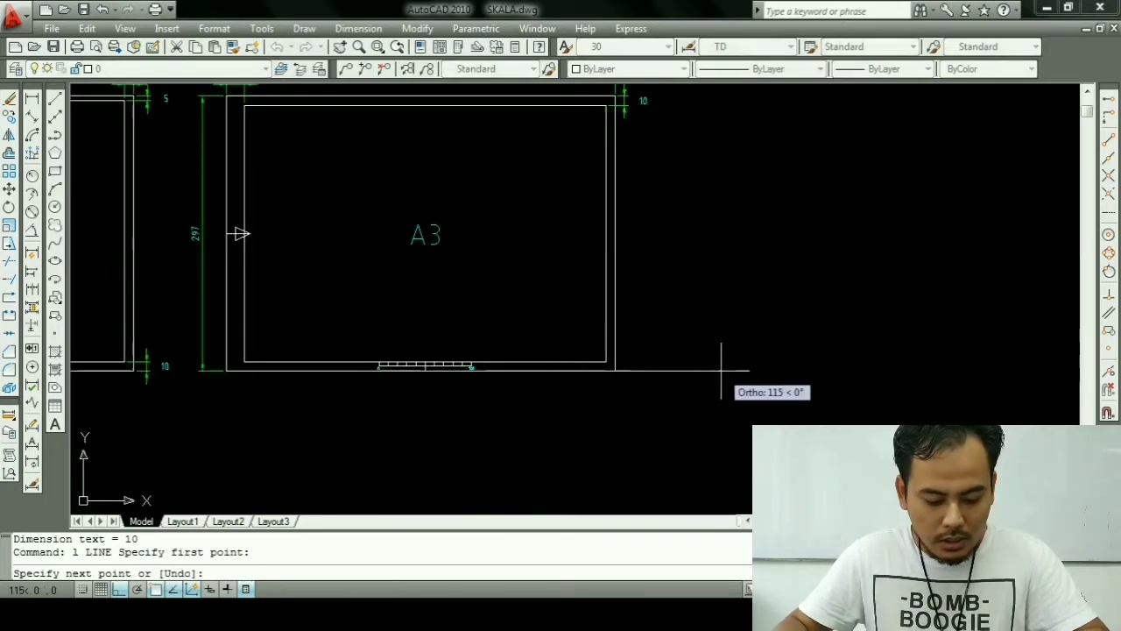
type("100")
key("Return")
key("Escape")
key("Escape")
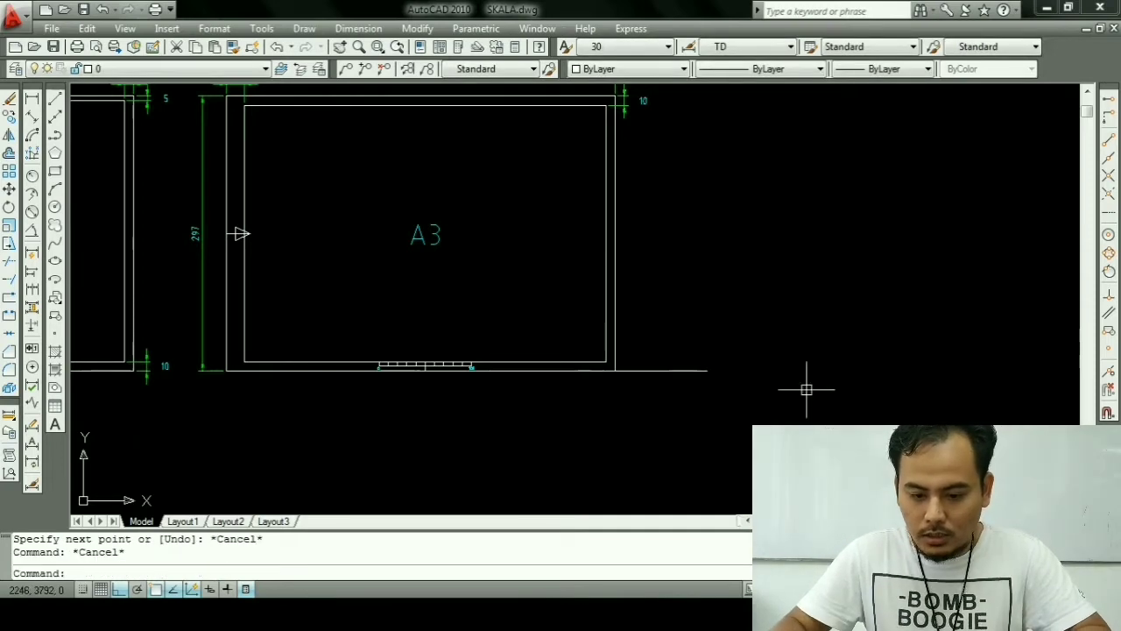
middle_click_drag(805, 388, 700, 385)
Step: Draw the new outline's 420-long vertical edge and 594-long bottom edge
type("l")
key("Return")
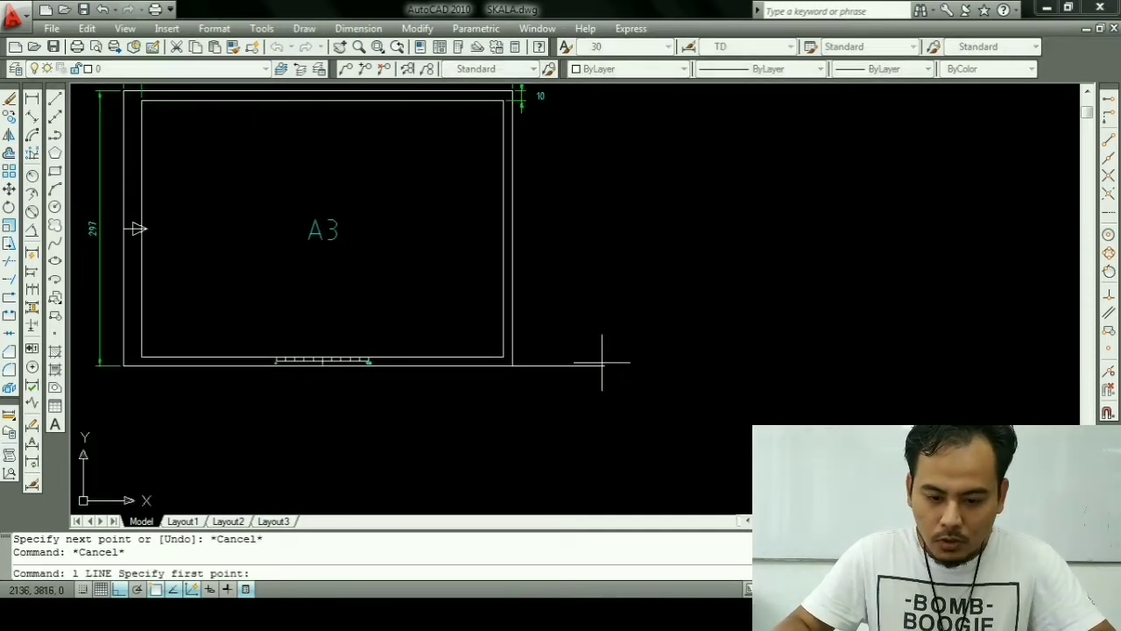
left_click(604, 366)
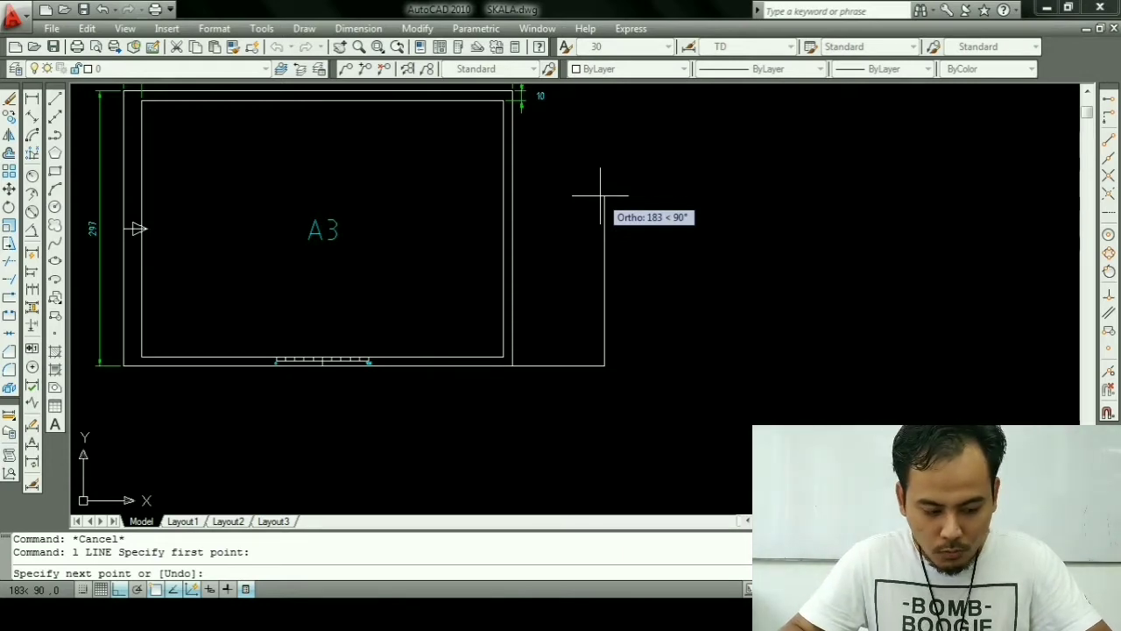
type("420")
key("Return")
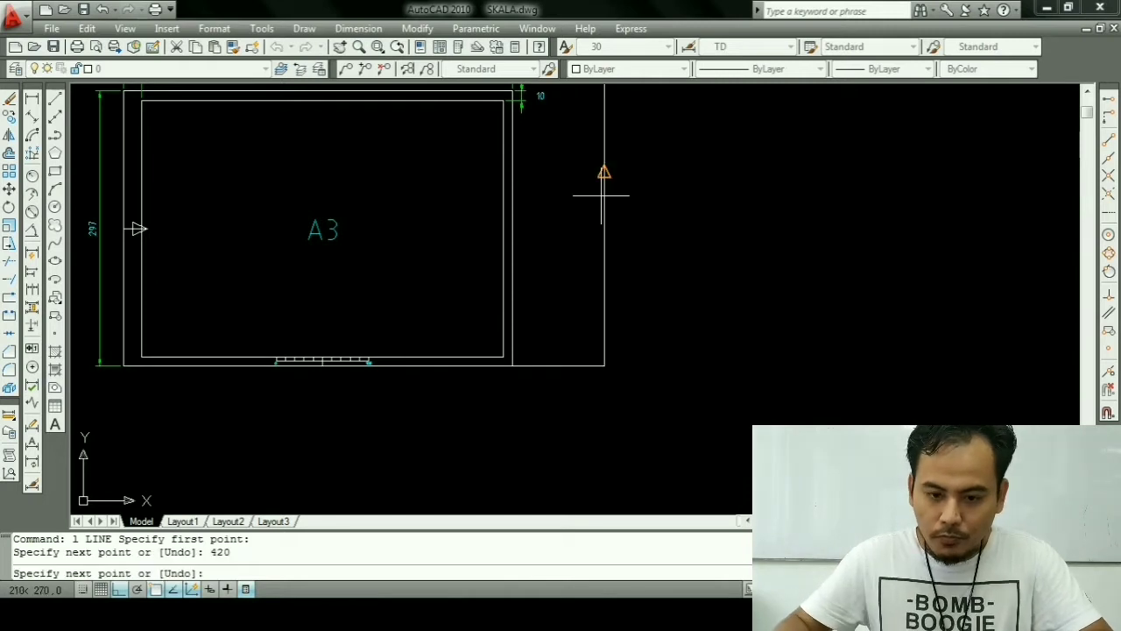
key("Escape")
key("Return")
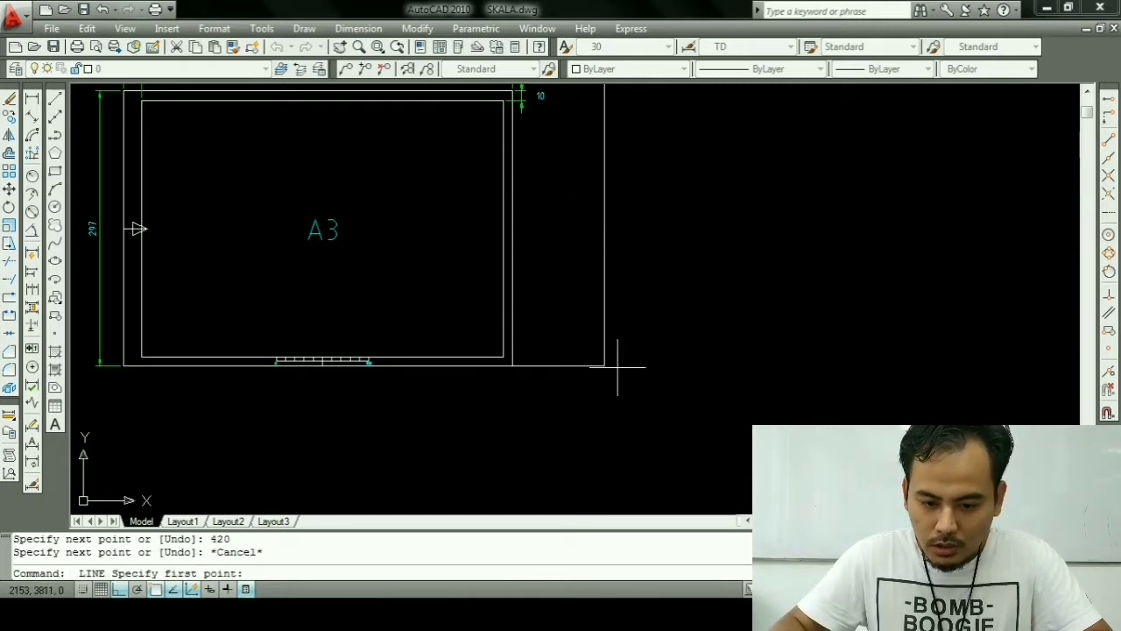
left_click(604, 365)
type("59")
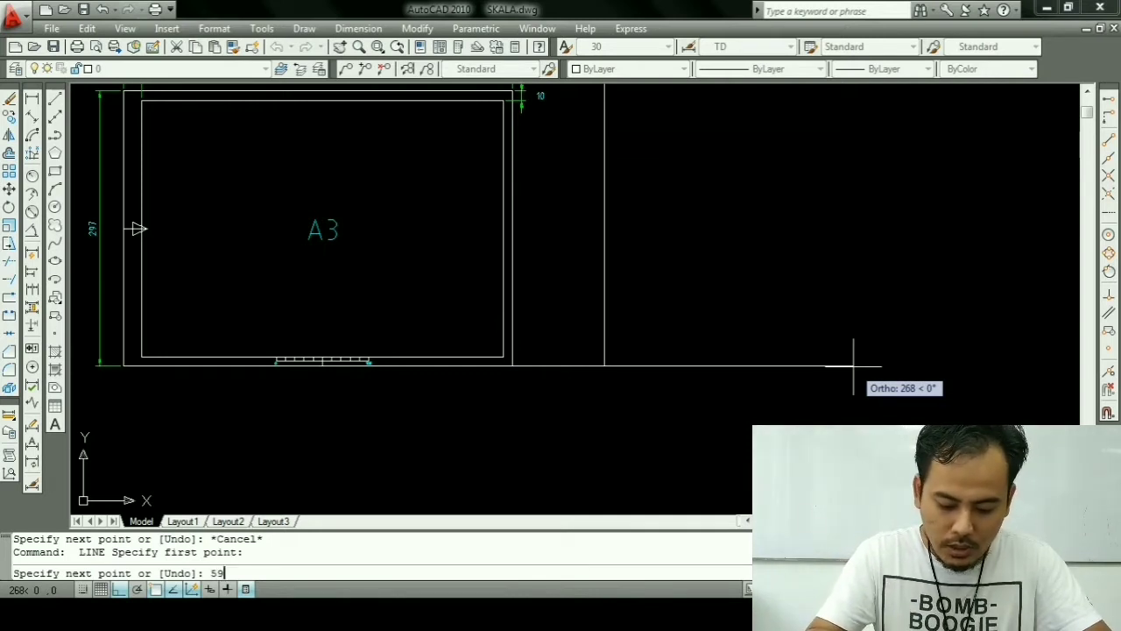
type("4")
key("Return")
key("Escape")
Step: Erase the stray line segment between the A3 frame and the new outline
type("e")
key("Return")
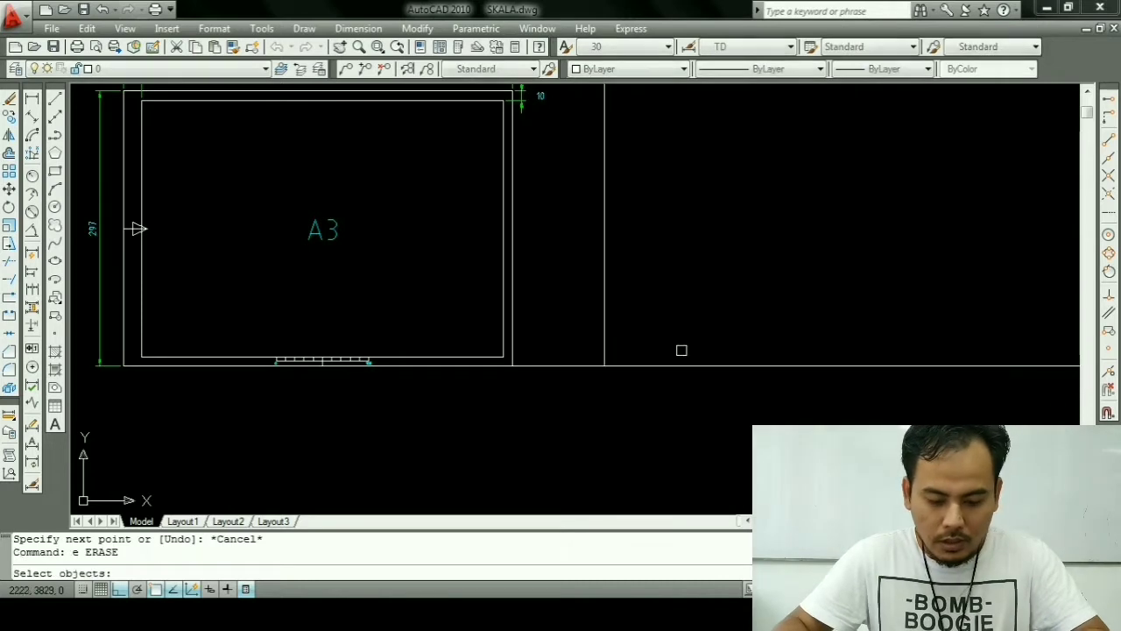
left_click(561, 378)
left_click(545, 356)
key("Return")
scroll(531, 318, "down", 4)
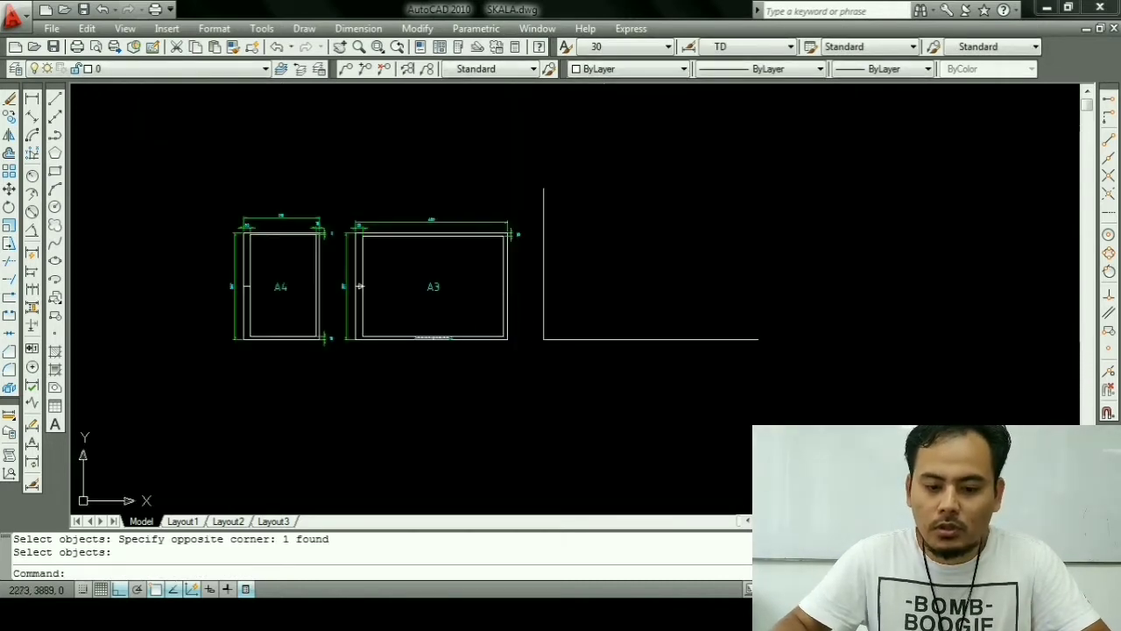
key("Escape")
middle_click_drag(592, 312, 510, 357)
Step: Add the right and top edges to close the 594 by 420 rectangle
type("l")
key("Return")
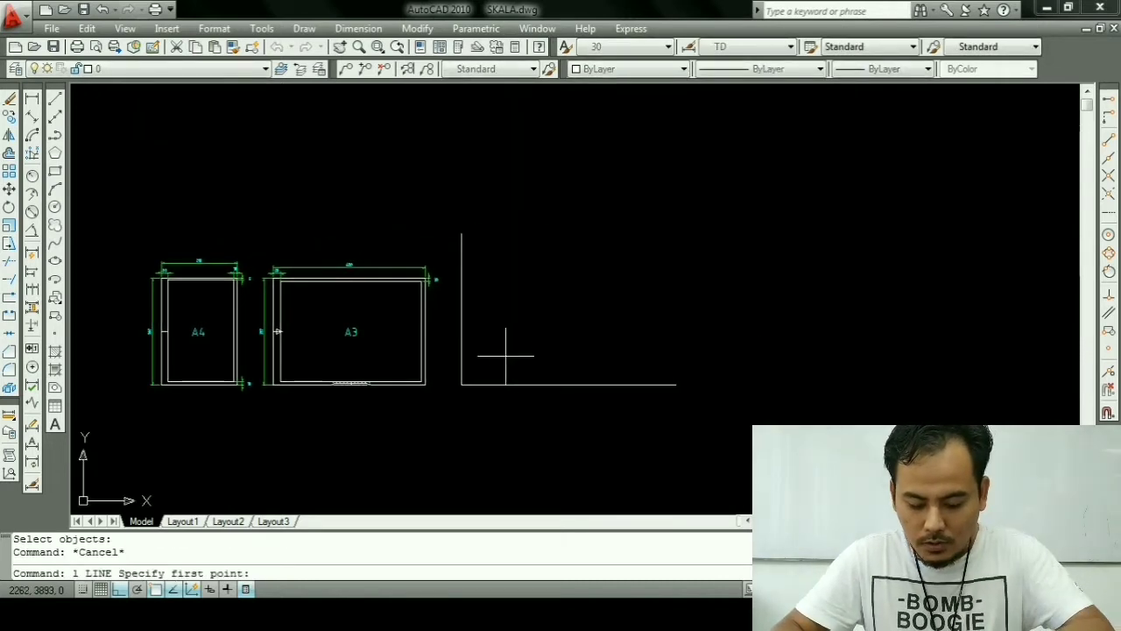
left_click(677, 383)
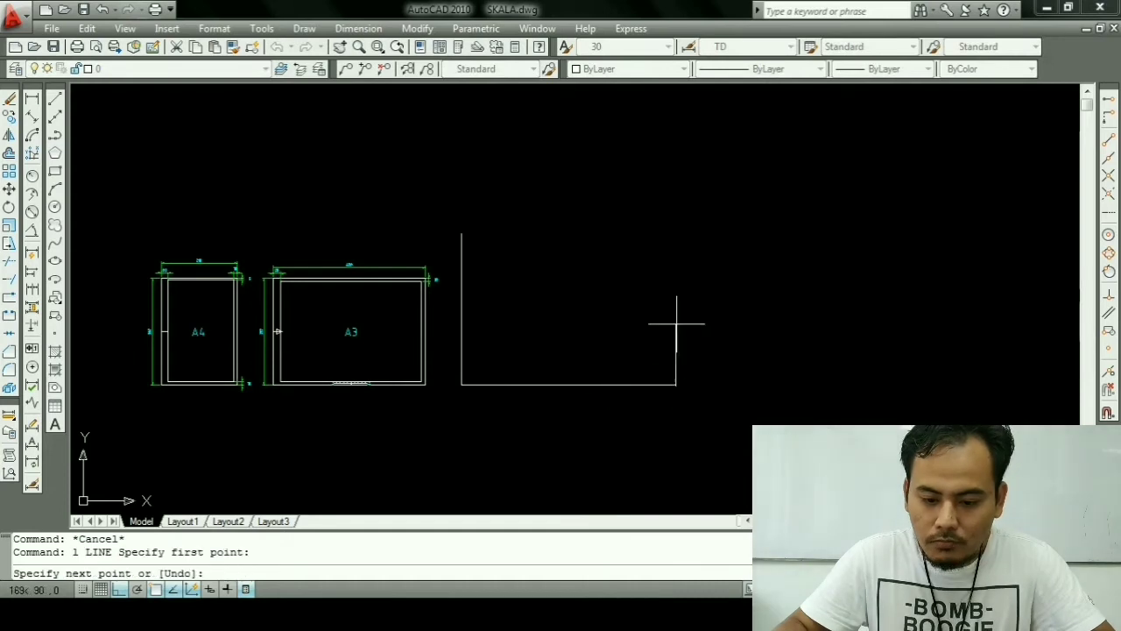
left_click(671, 203)
key("Escape")
key("Return")
left_click(462, 233)
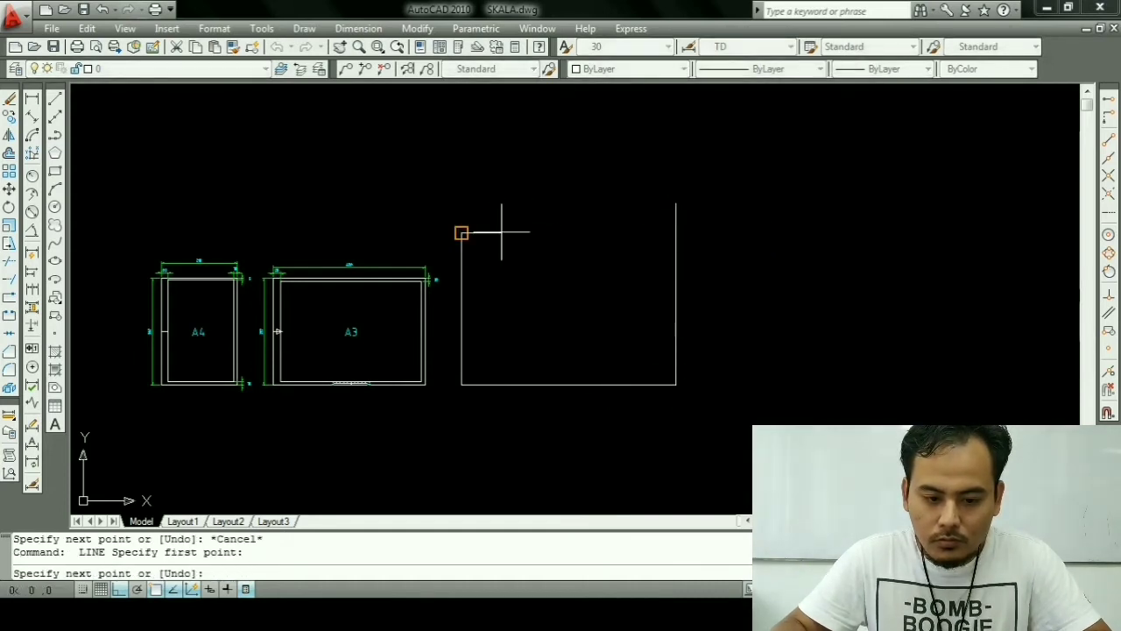
left_click(675, 233)
key("Escape")
Step: Trim the overshooting line ends at the rectangle's corners
type("tr")
key("Return")
key("Return")
left_click(692, 219)
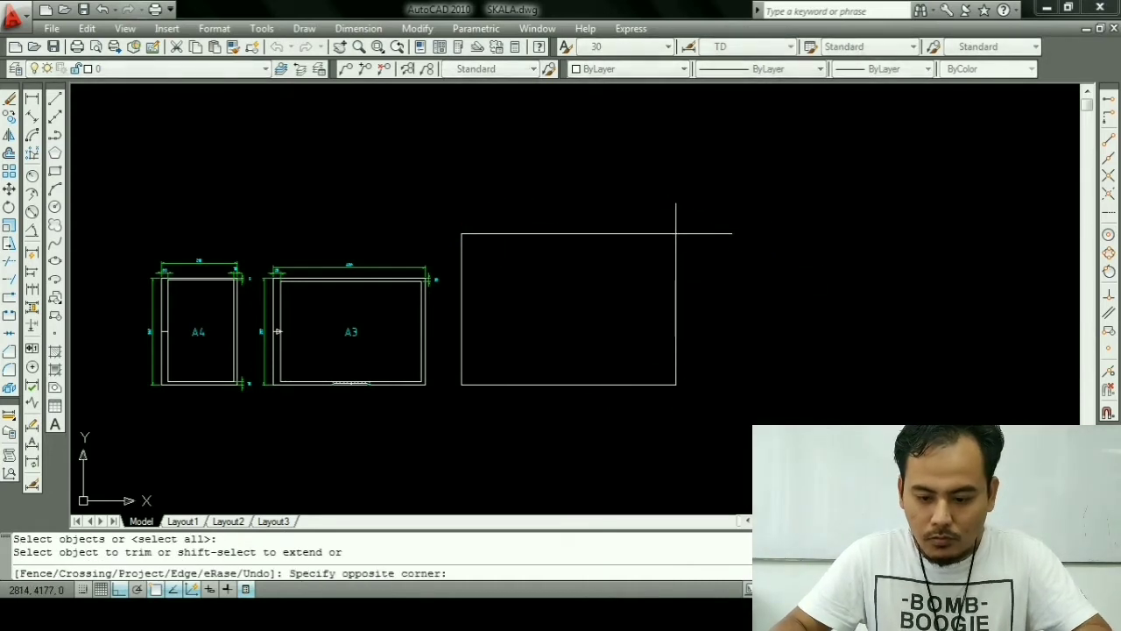
key("Escape")
key("Escape")
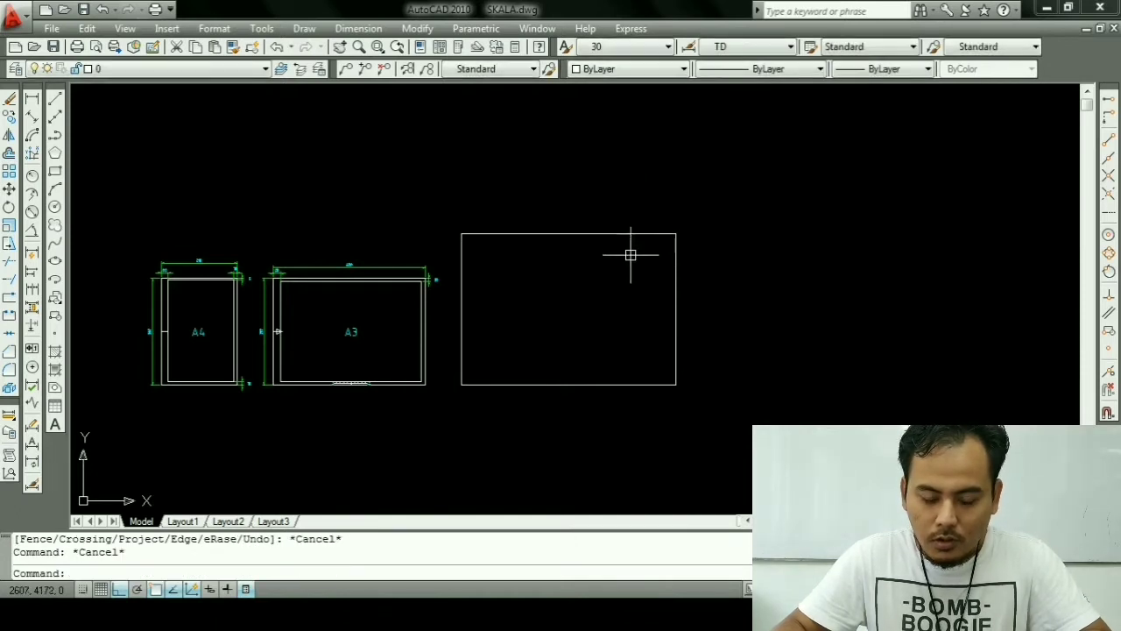
key("Escape")
middle_click_drag(568, 272, 541, 286)
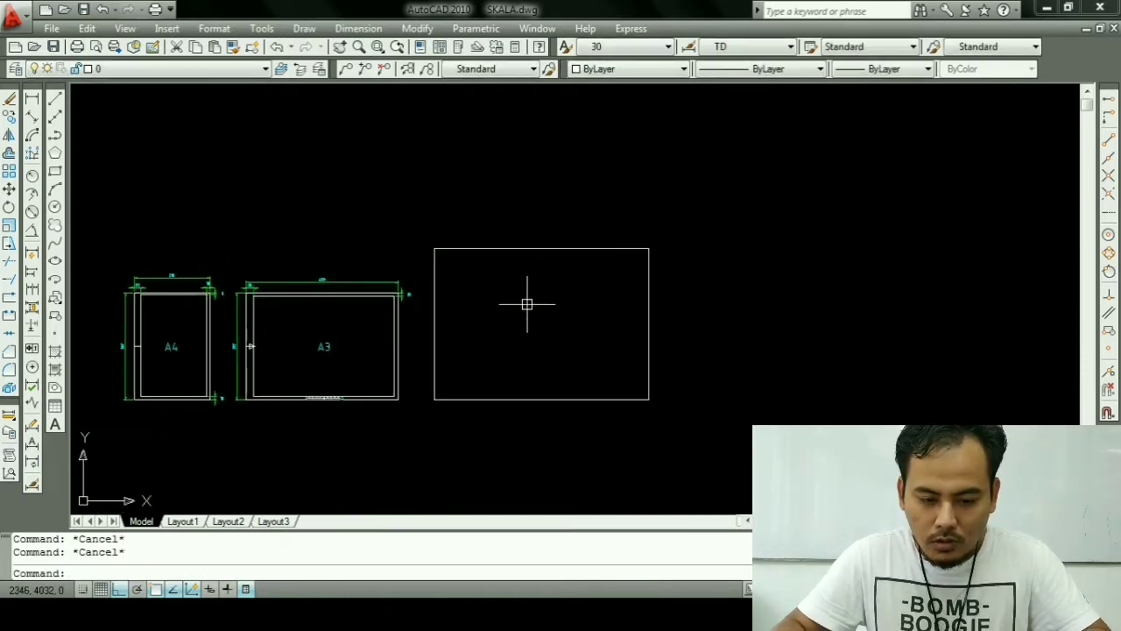
scroll(513, 332, "up", 1)
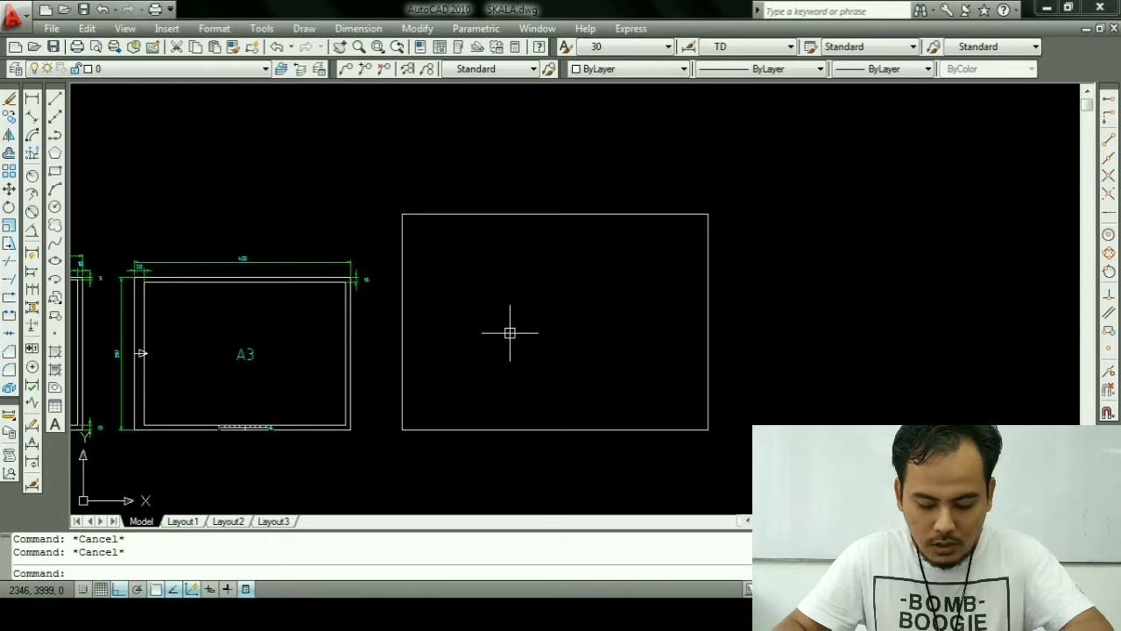
Step: Copy the A3 label and set its base point, retrying after a cancelled first attempt
type("co")
key("Return")
left_click(245, 354)
key("Return")
left_click(242, 354)
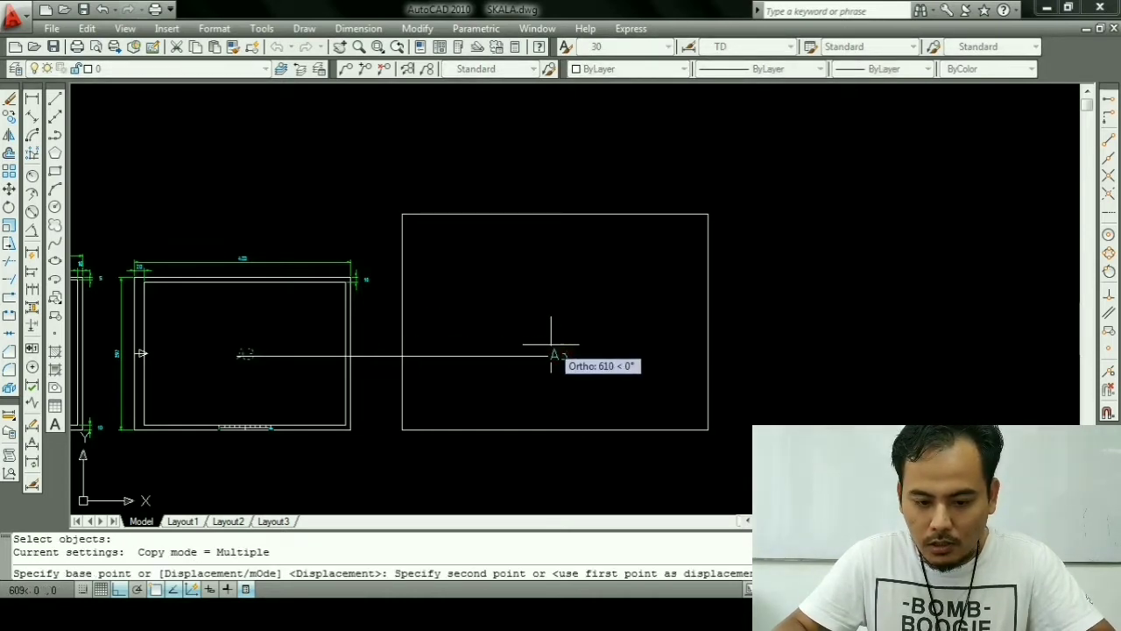
key("Escape")
key("Escape")
key("Return")
left_click(246, 353)
key("Return")
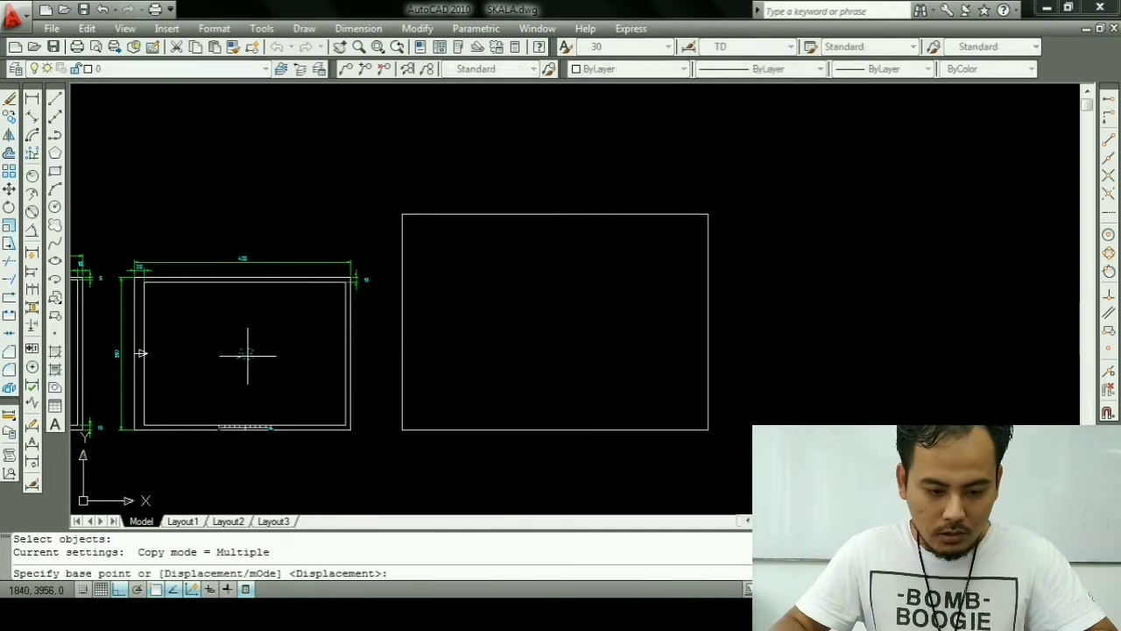
left_click(247, 354)
Step: Place the copied label at the new rectangle's centre and change it to A2
left_click(560, 354)
key("Escape")
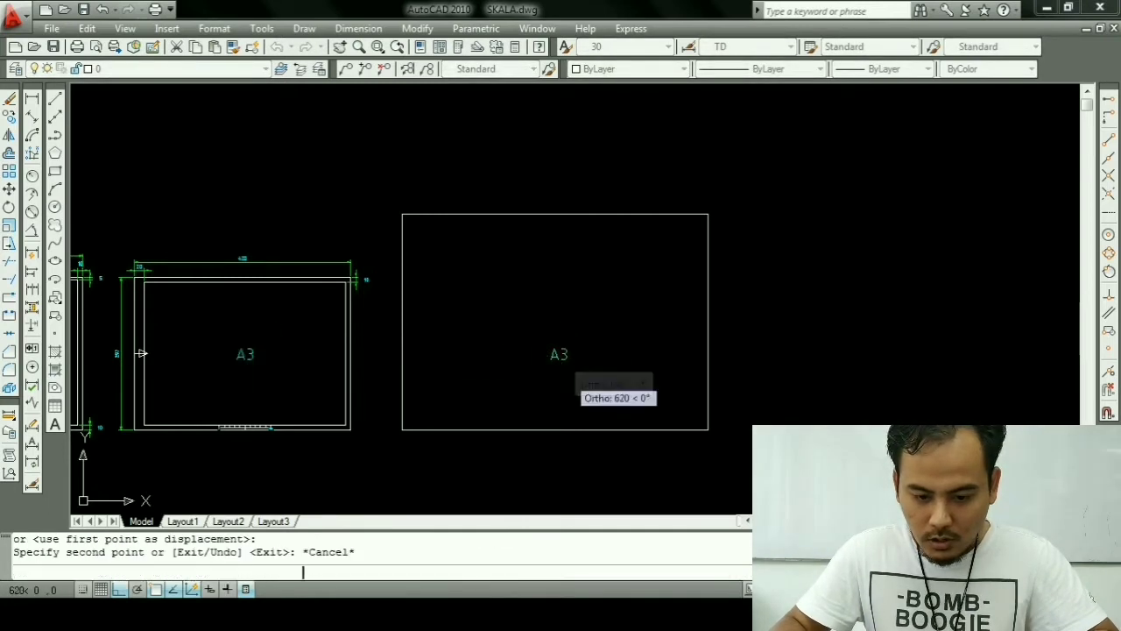
key("Escape")
type("ed")
key("Return")
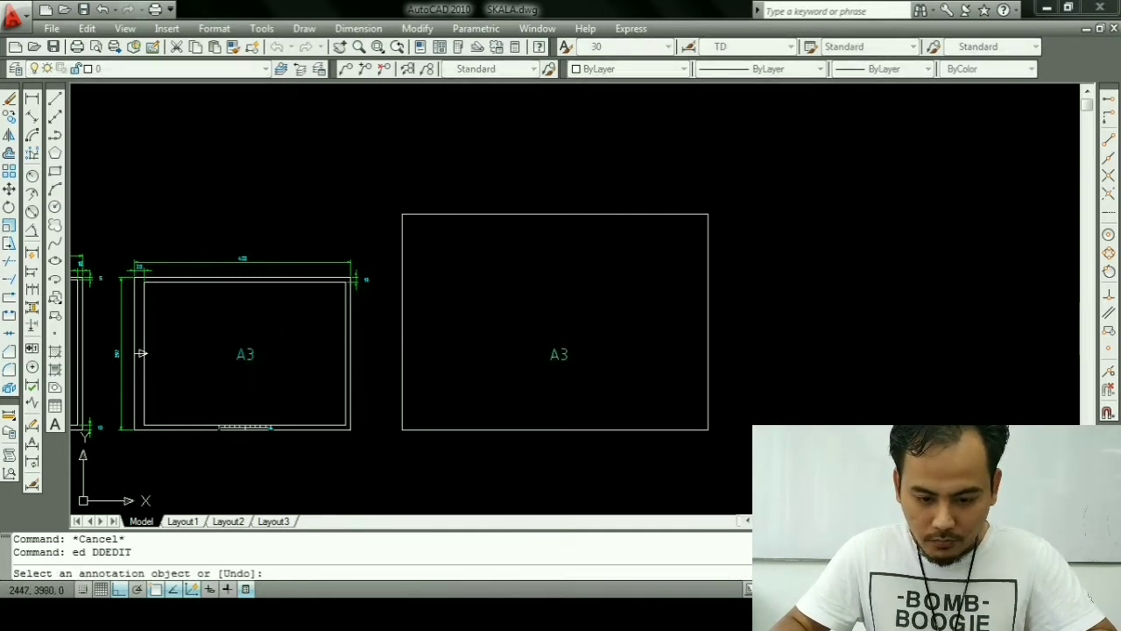
left_click(559, 354)
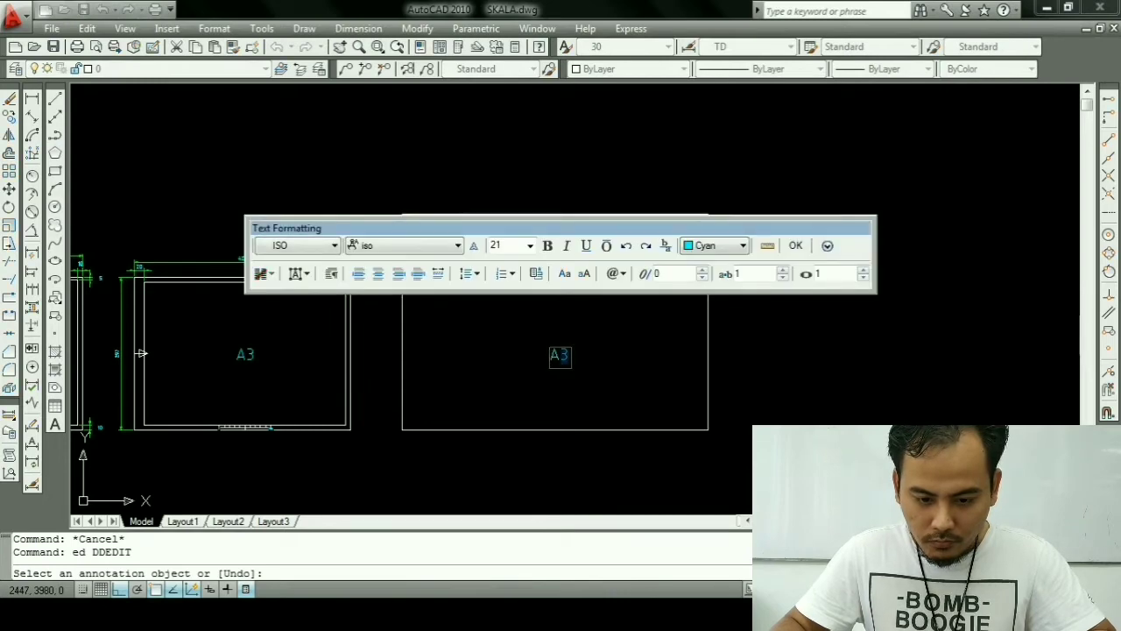
type("2")
left_click(604, 381)
key("Escape")
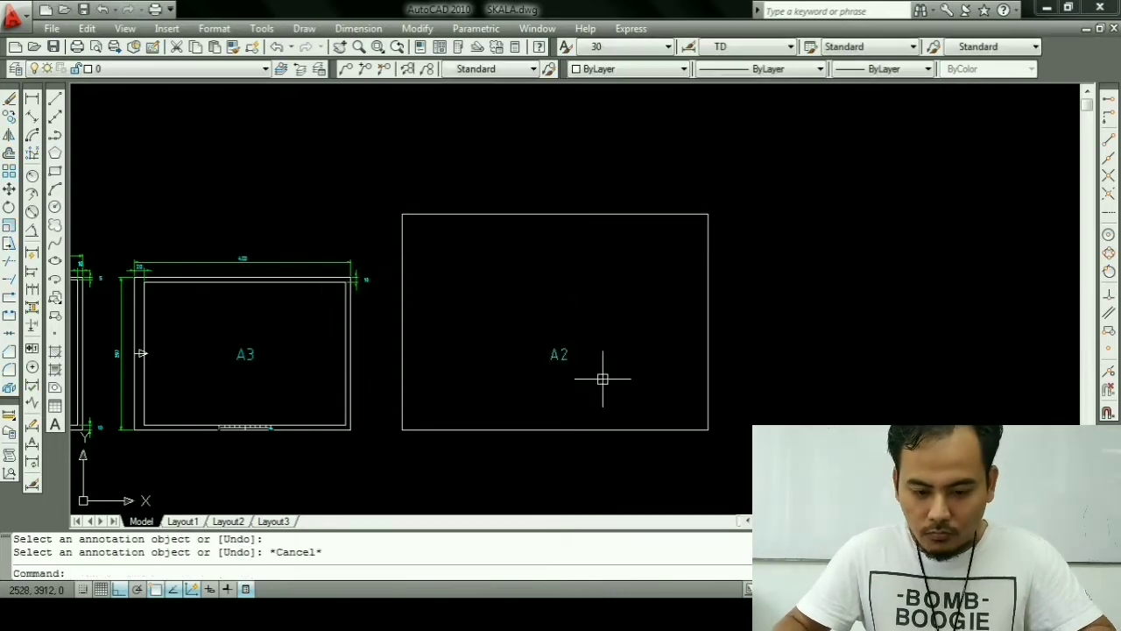
Step: Move the A2 label slightly higher within the rectangle
type("m")
key("Return")
left_click(560, 356)
key("Return")
left_click(618, 353)
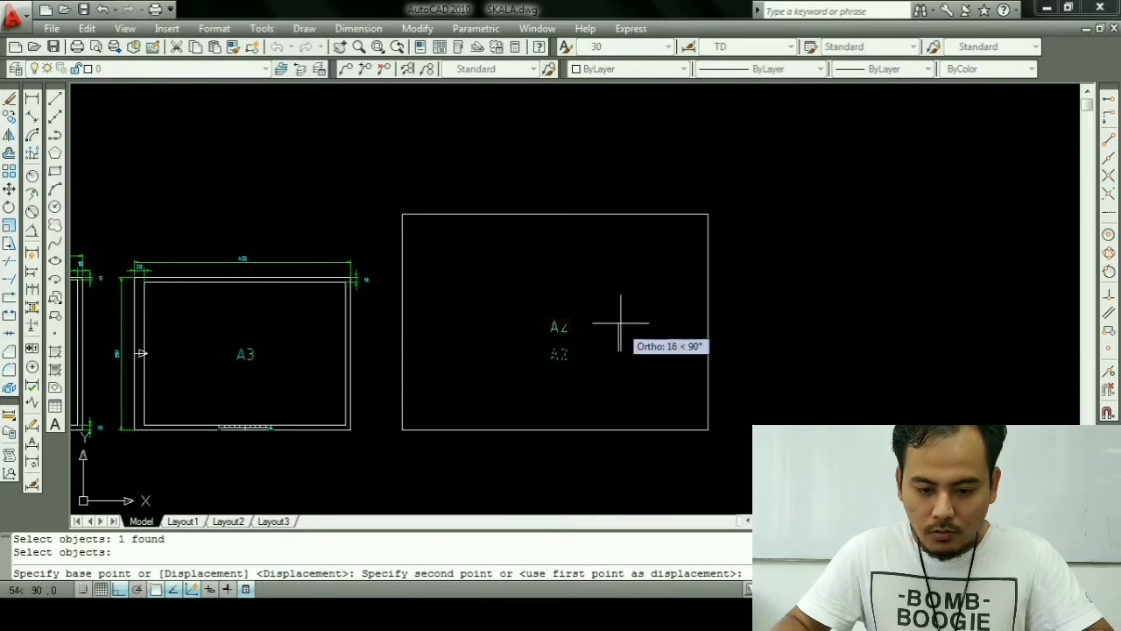
left_click(621, 316)
key("Escape")
key("Escape")
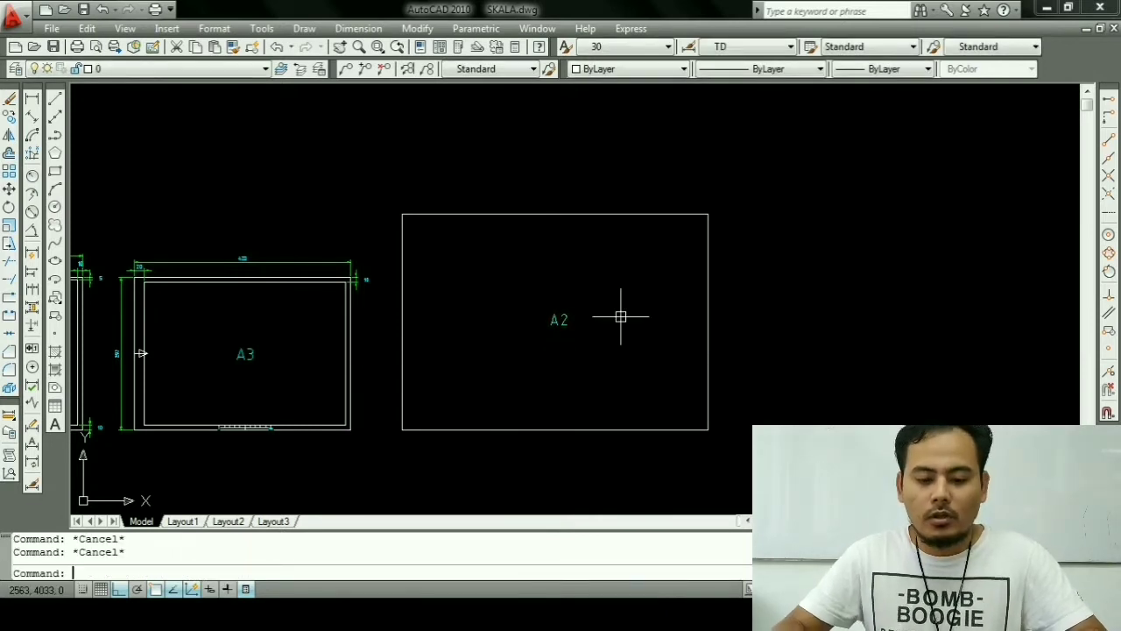
scroll(621, 316, "up", 1)
scroll(621, 316, "up", 1)
scroll(619, 341, "down", 1)
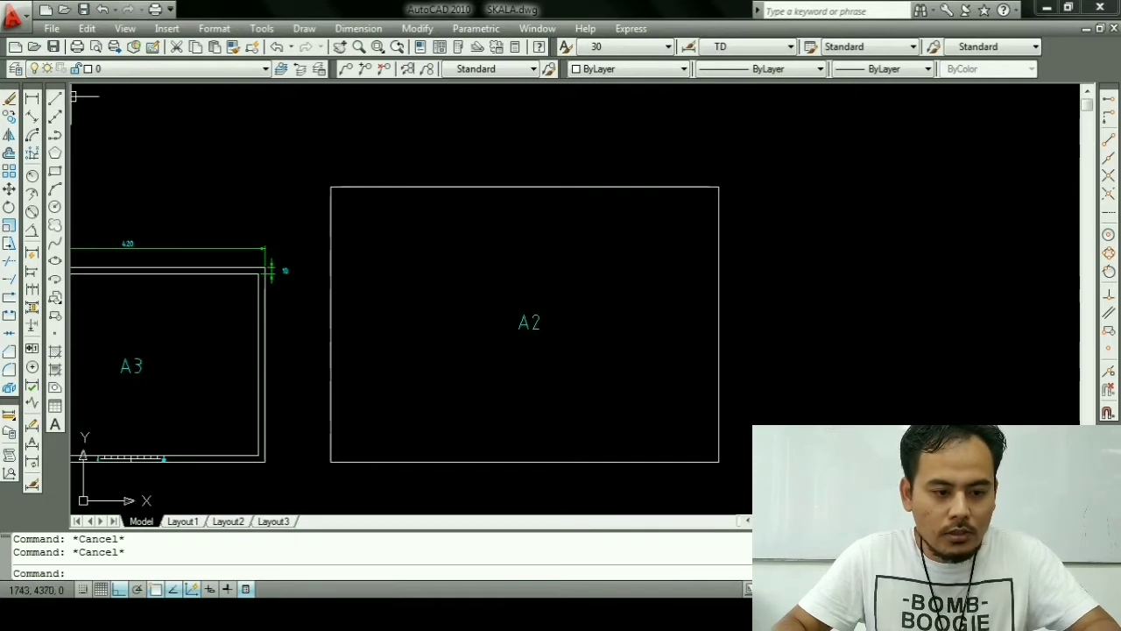
Step: Add linear dimensions to the A2 outline: 594 across the top corners and 420 down the right side
left_click(31, 98)
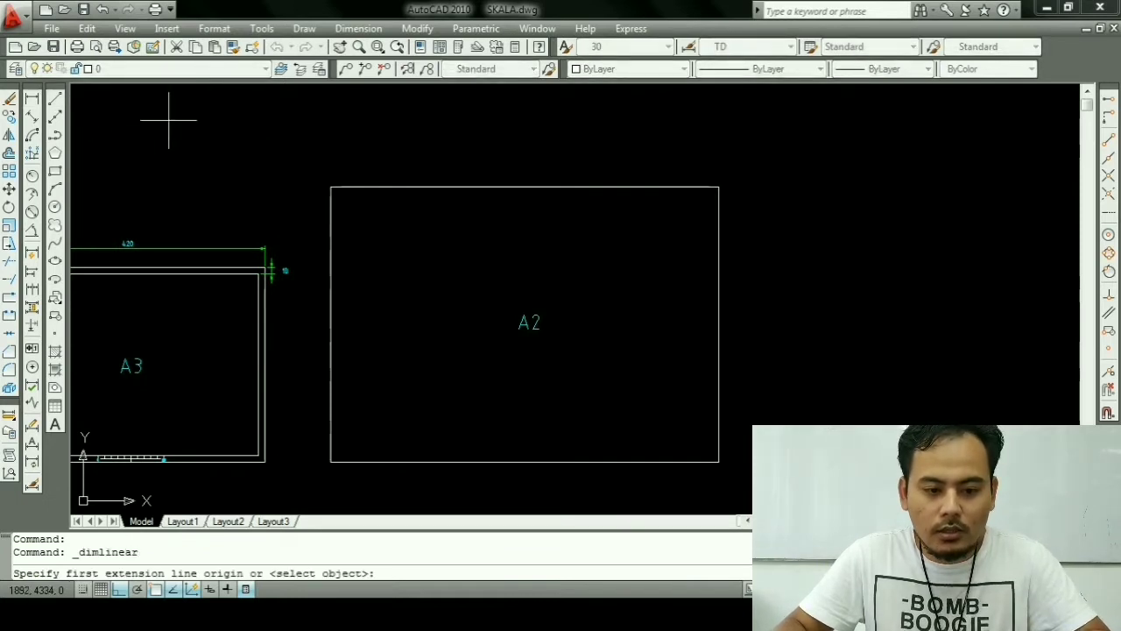
left_click(368, 187)
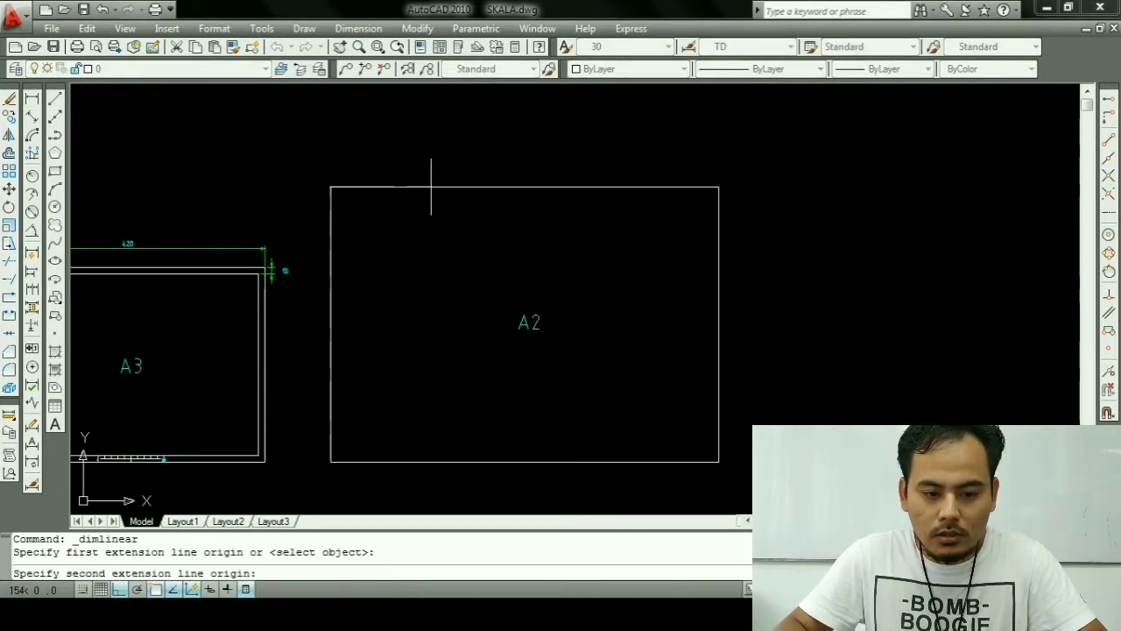
left_click(719, 187)
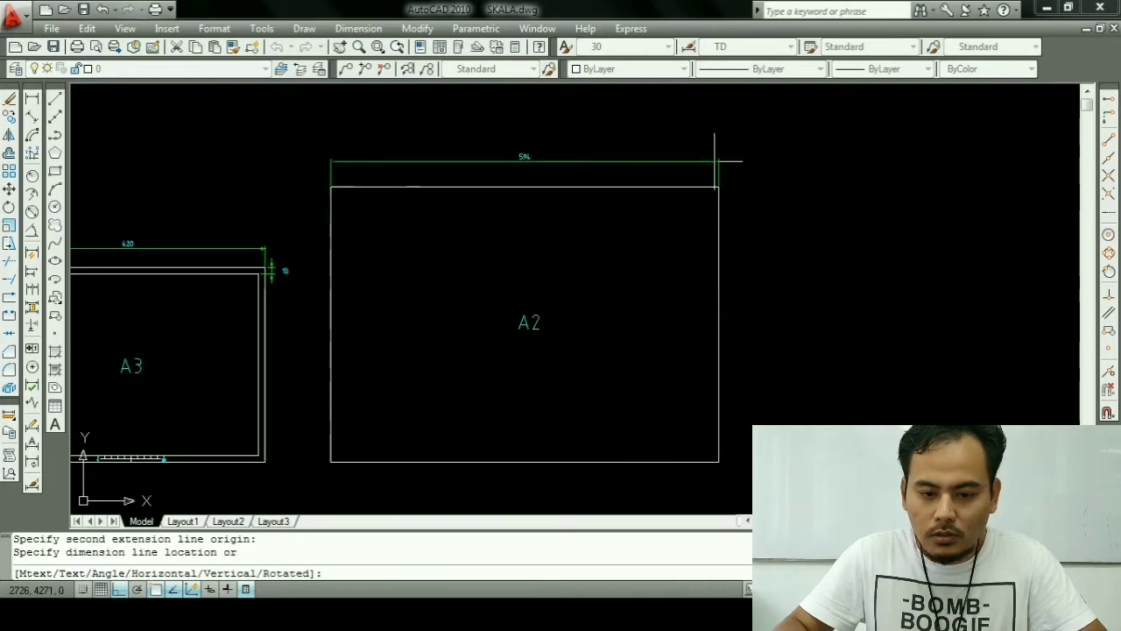
left_click(720, 161)
key("Return")
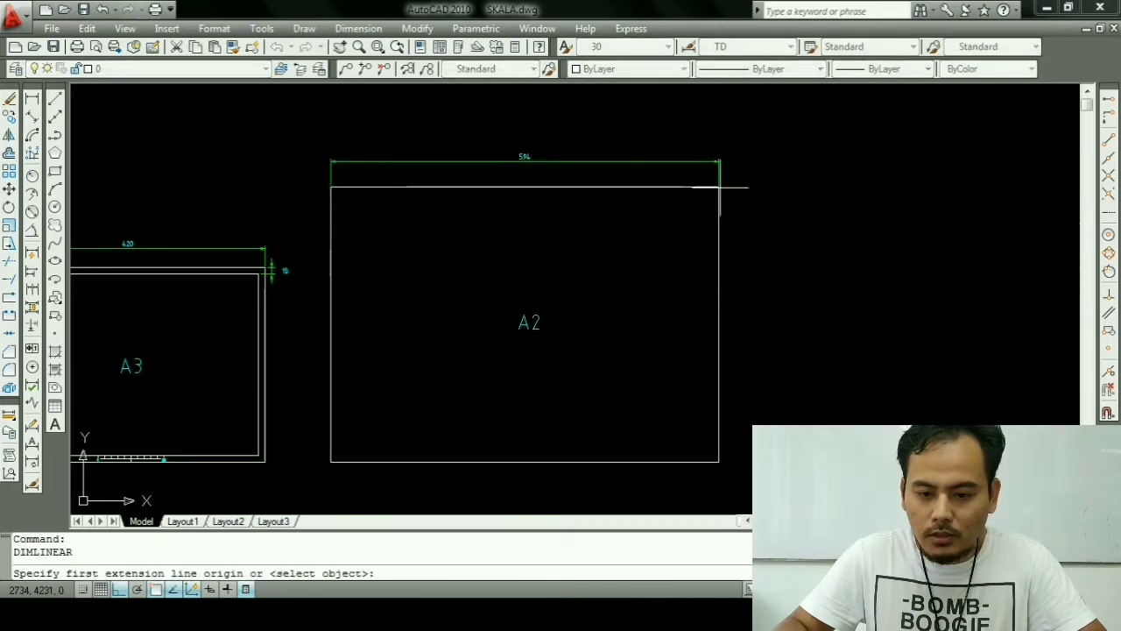
left_click(719, 186)
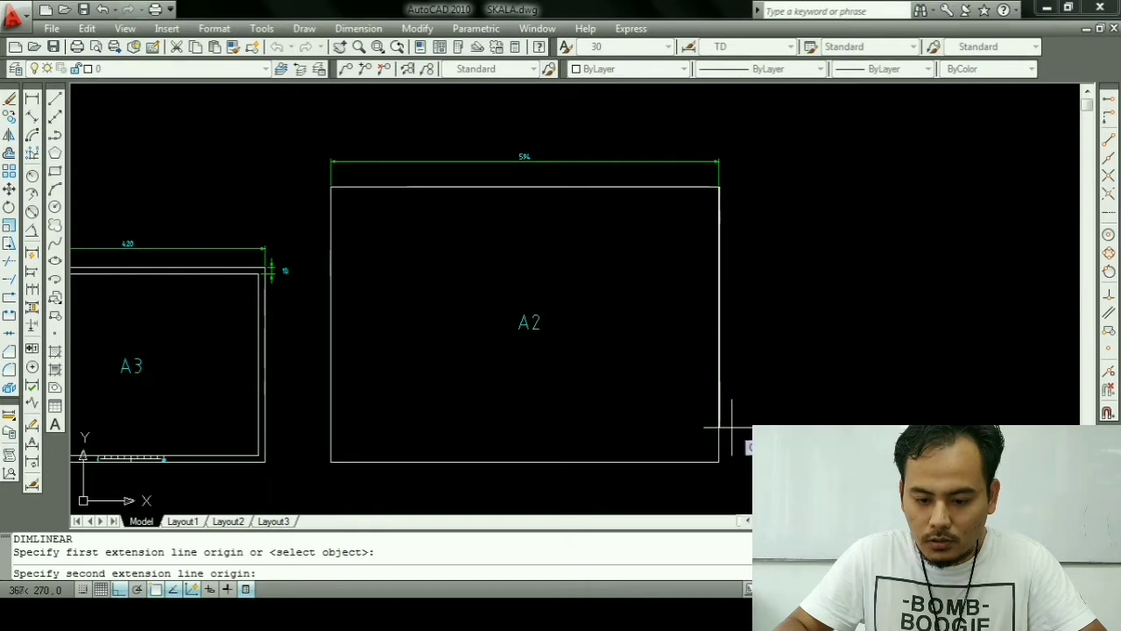
left_click(719, 461)
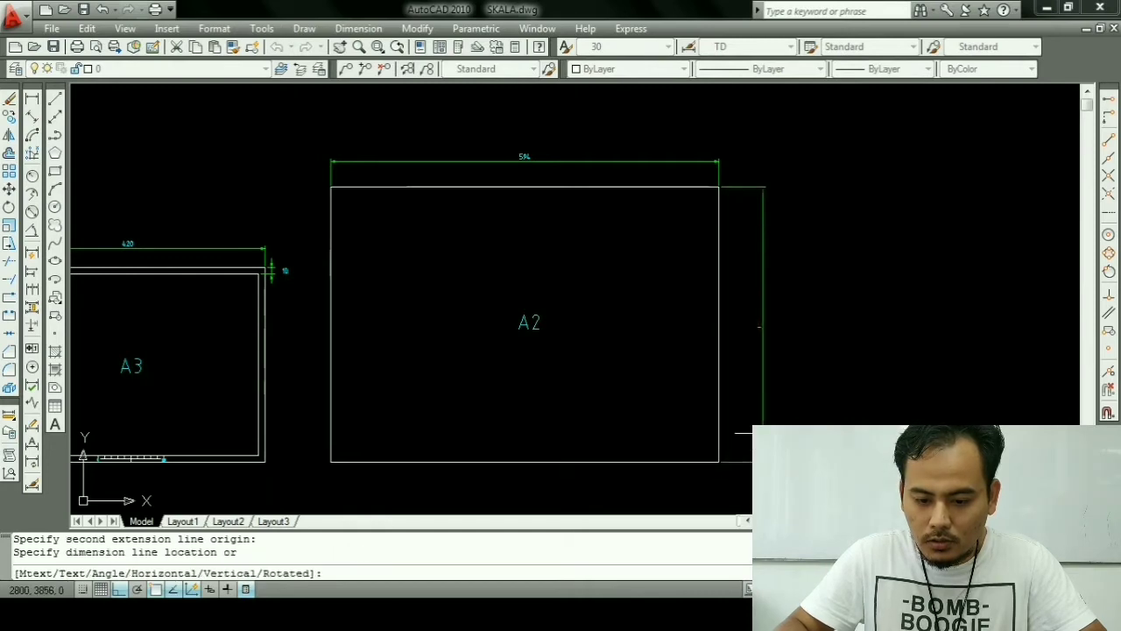
left_click(753, 430)
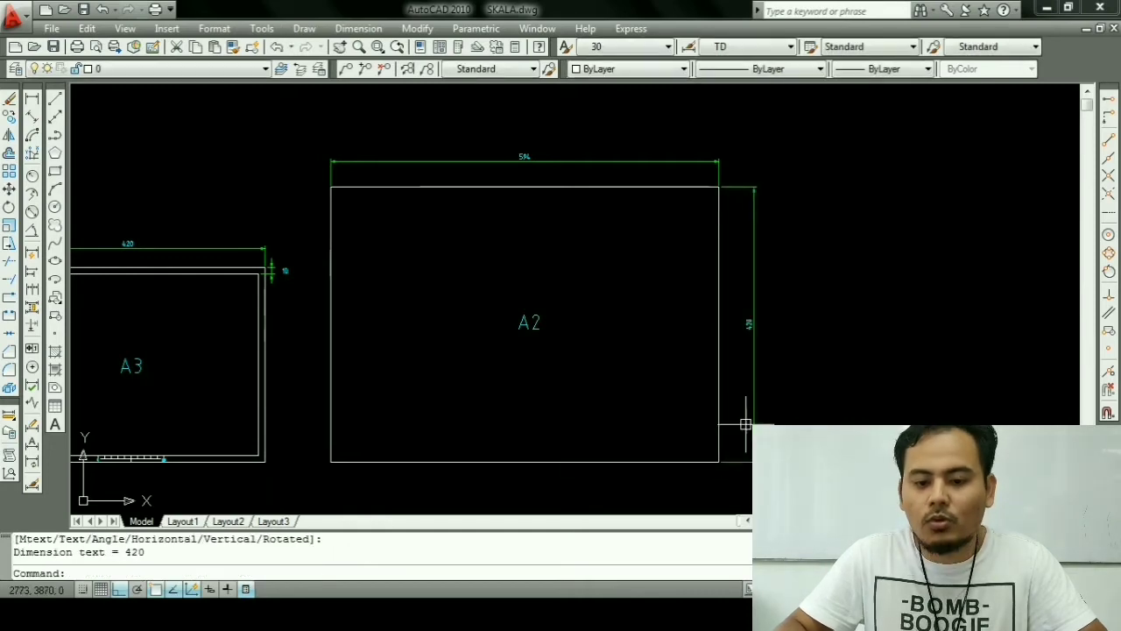
key("Escape")
key("Escape")
type("o")
key("Return")
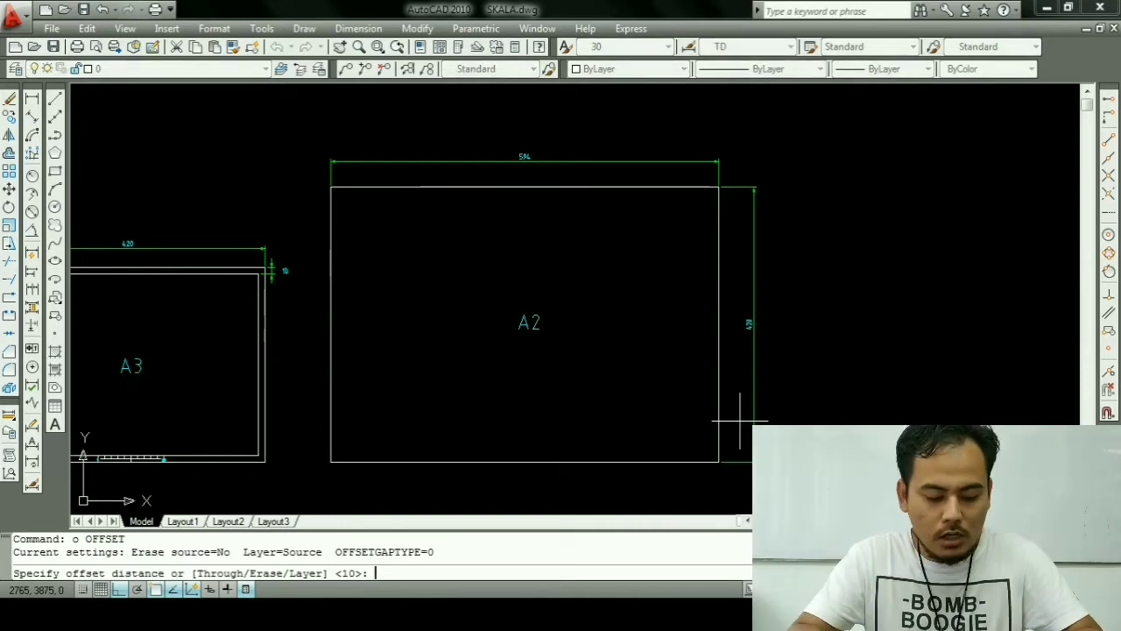
Step: Offset the A2 frame's right and bottom edges 10 units inward
key("Return")
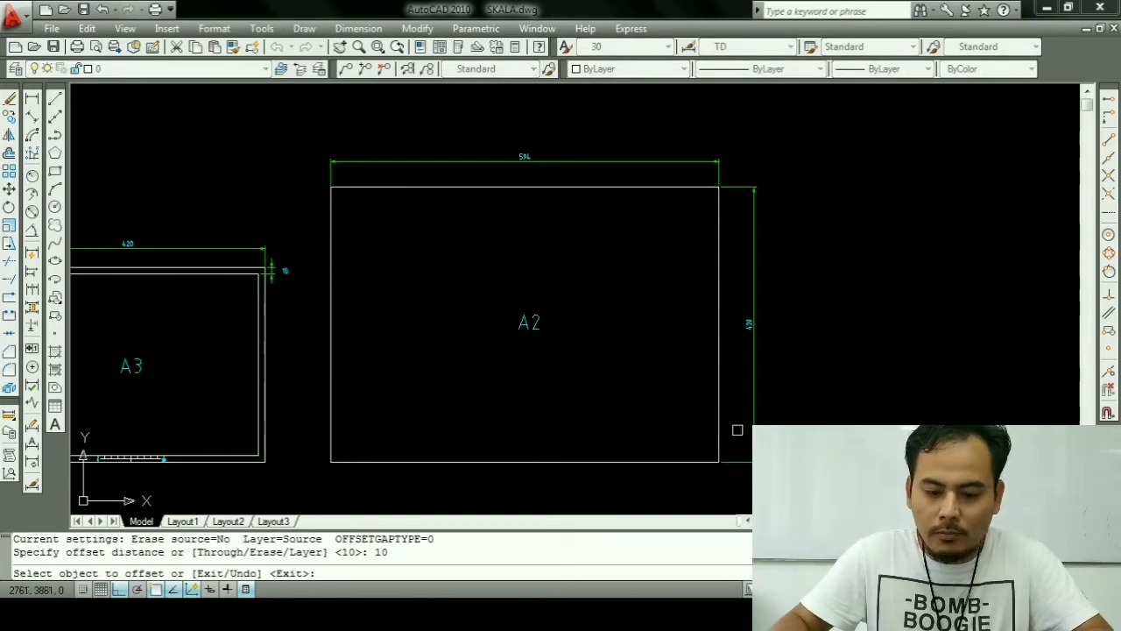
left_click(719, 441)
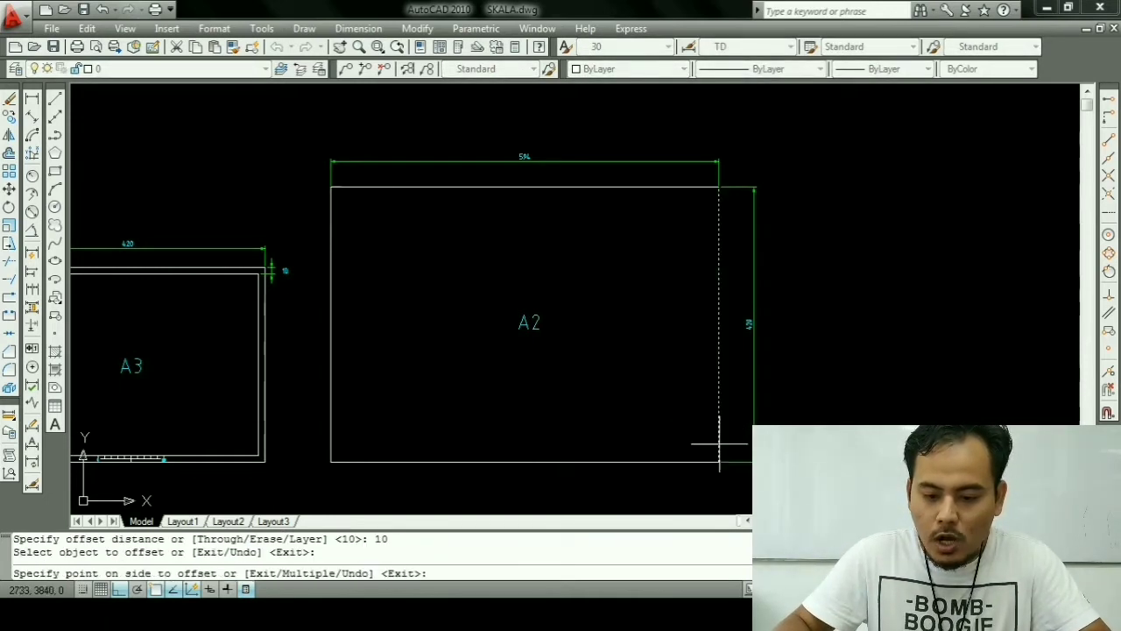
left_click(675, 436)
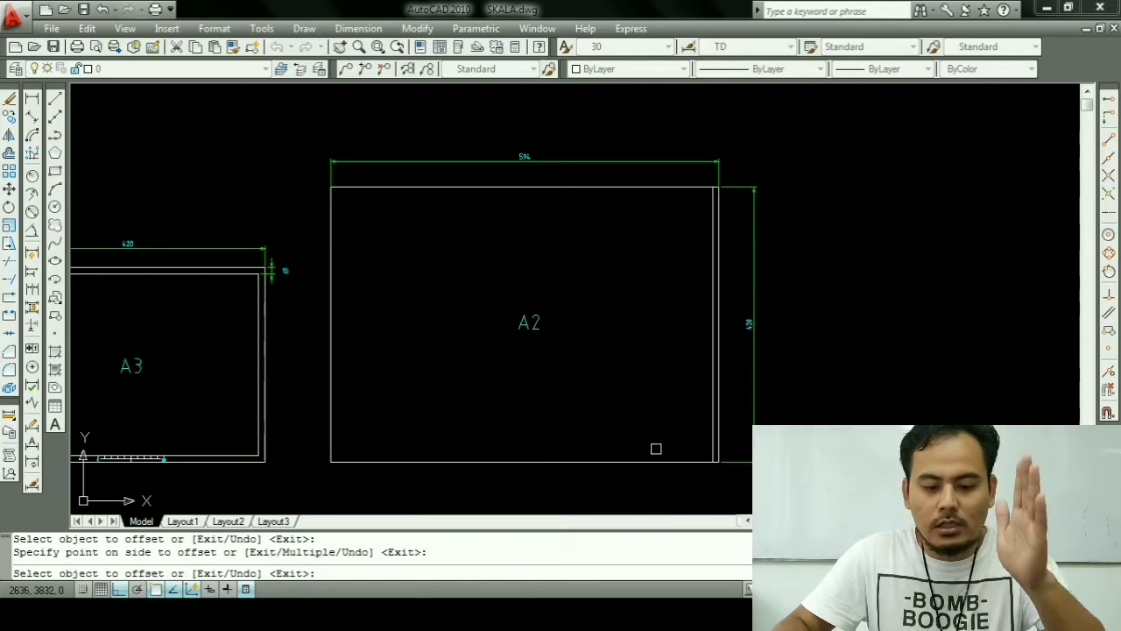
left_click(653, 458)
left_click(659, 410)
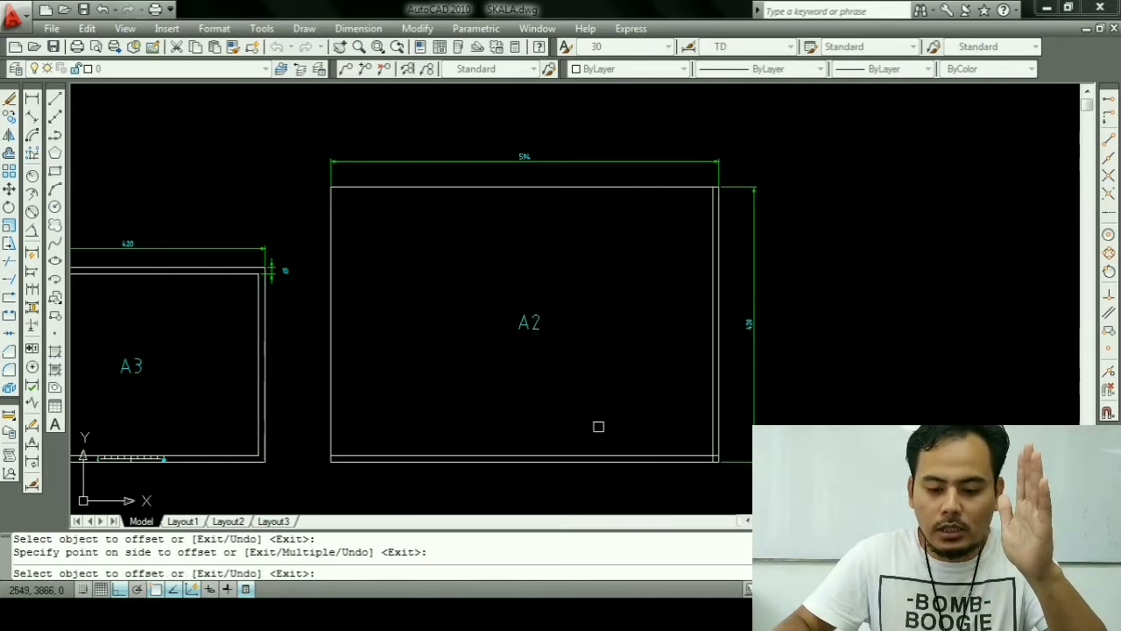
Step: Offset the left and top edges 10 units inward to complete the inner border lines
left_click(336, 387)
left_click(330, 386)
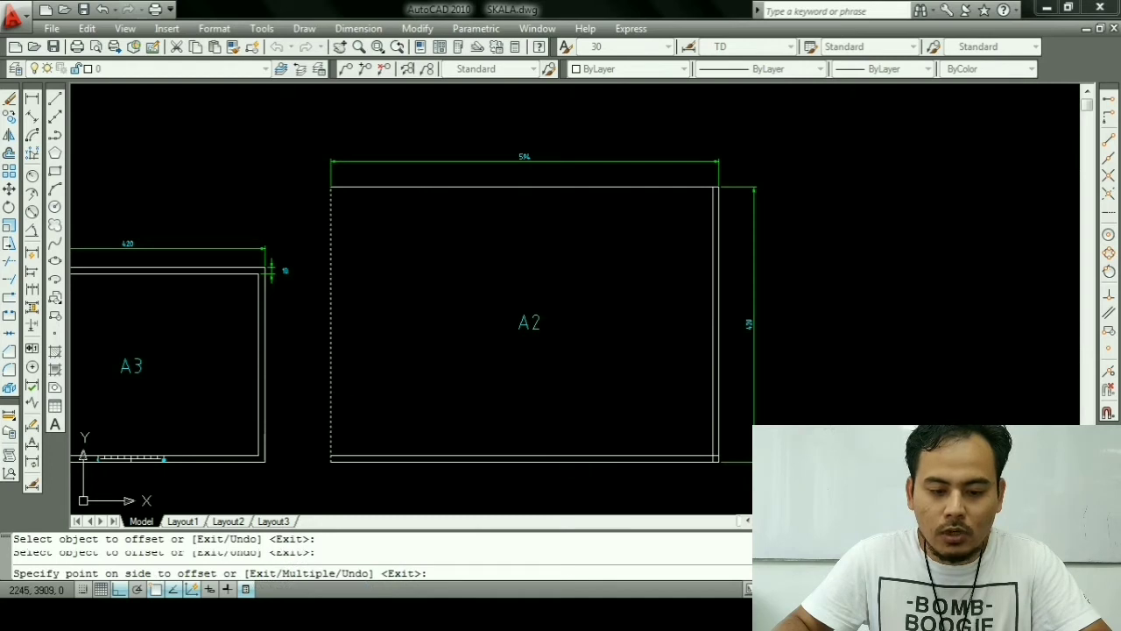
left_click(399, 399)
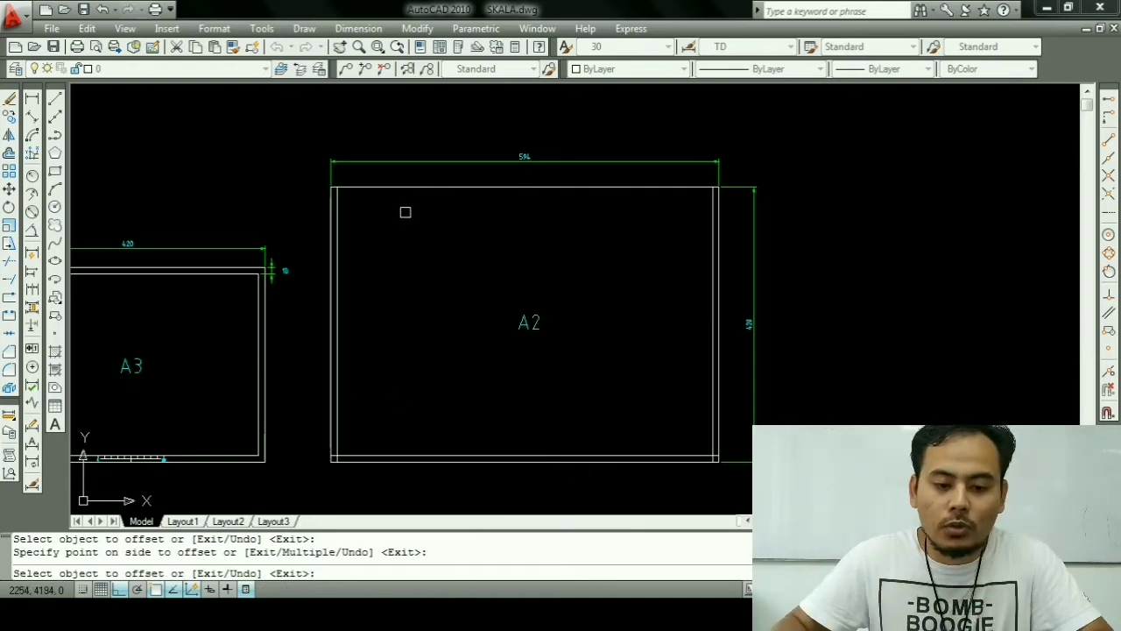
left_click(392, 188)
left_click(388, 203)
key("Escape")
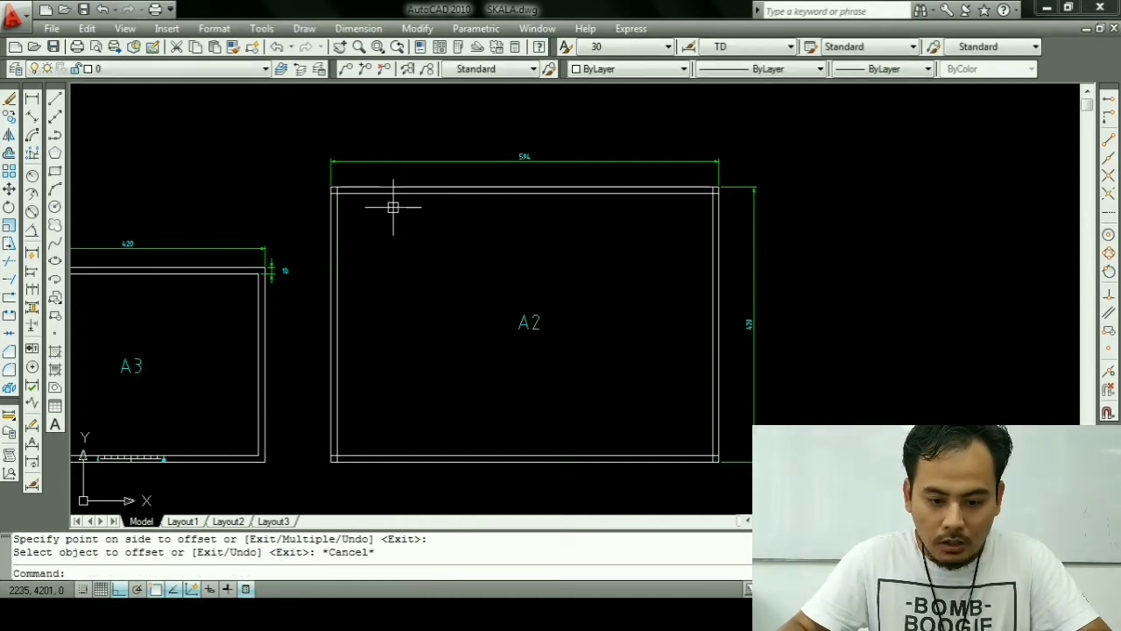
type("ed")
key("Return")
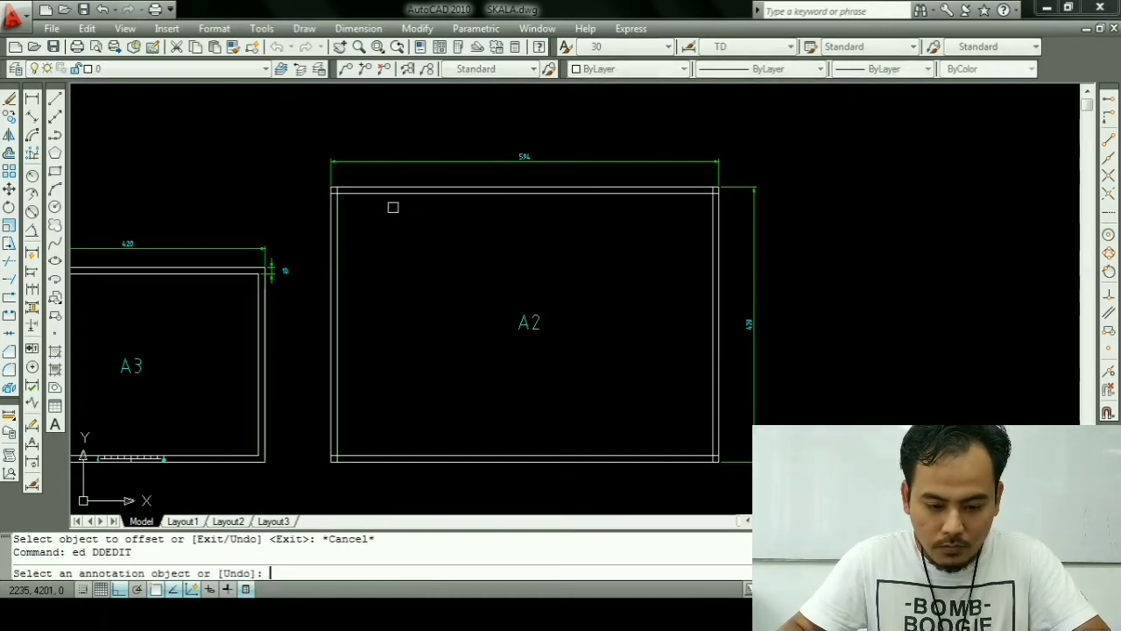
key("Escape")
key("Escape")
key("Escape")
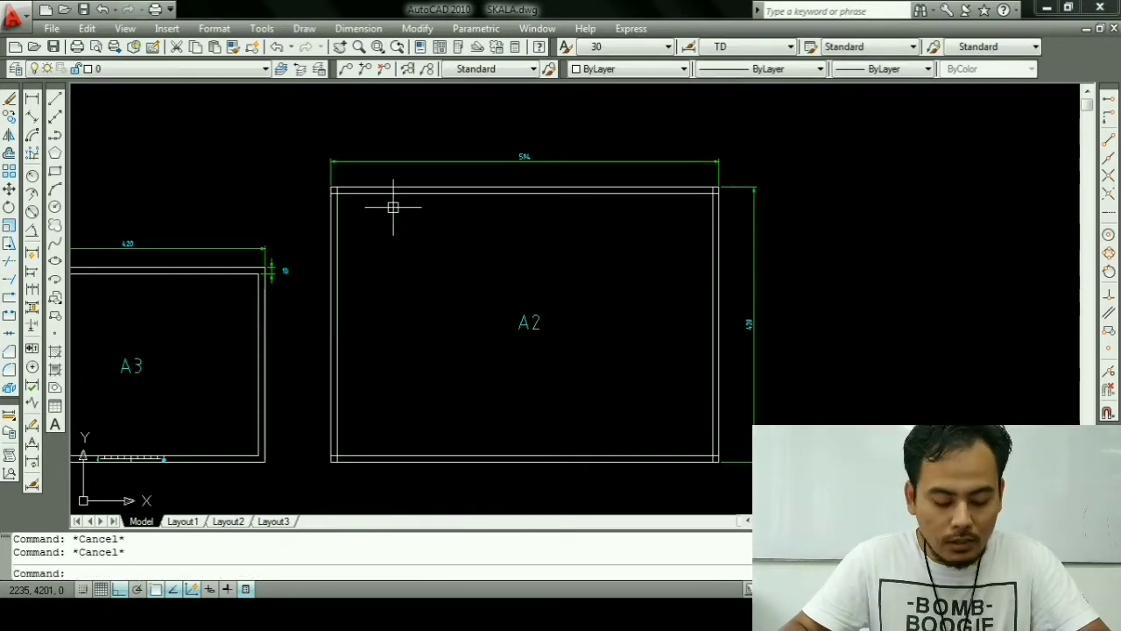
Step: Trim the overhanging corner ends of the A2 inner border lines with TR, starting at the top-left corner
type("tr")
key("Return")
key("Return")
scroll(393, 208, "up", 2)
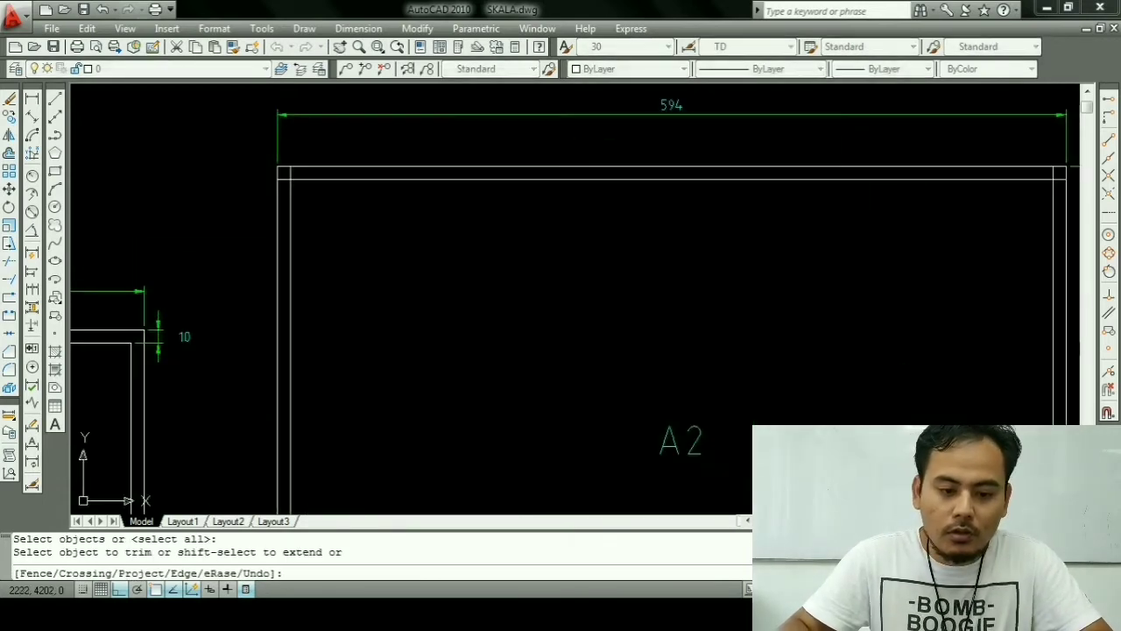
scroll(315, 187, "up", 2)
left_click(251, 165)
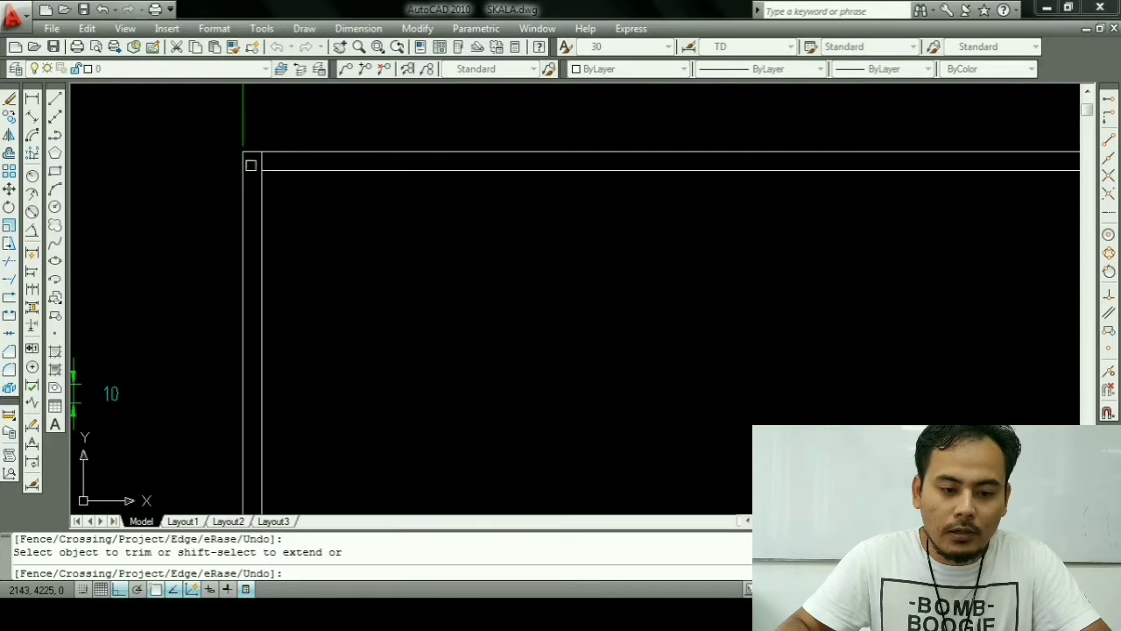
scroll(258, 159, "down", 4)
scroll(243, 255, "down", 2)
scroll(249, 271, "up", 5)
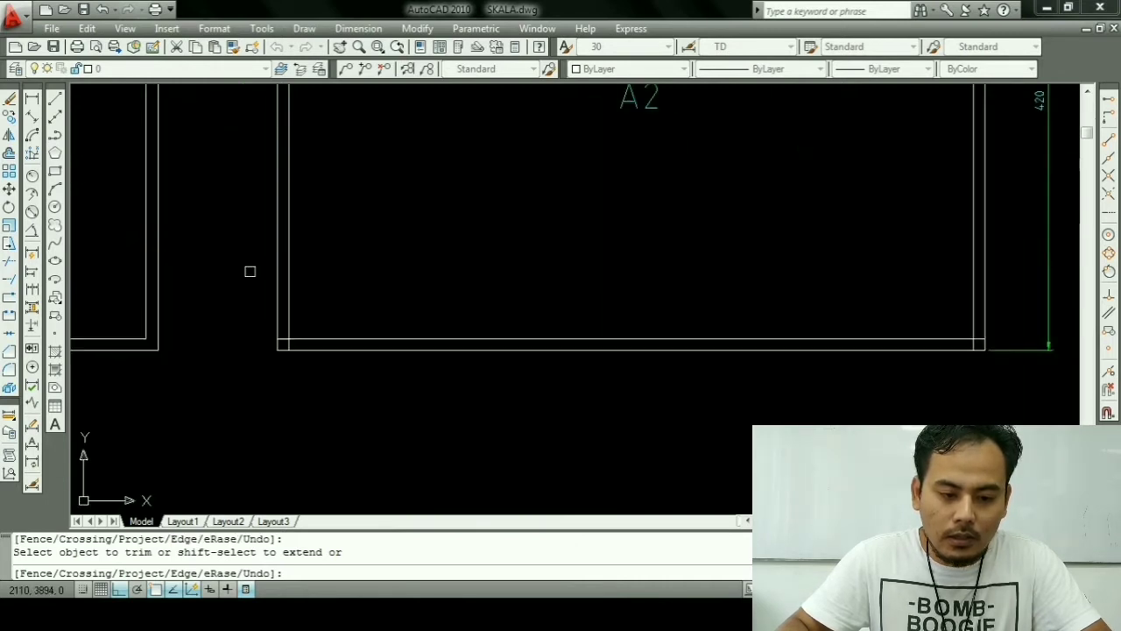
scroll(268, 305, "up", 3)
scroll(290, 345, "up", 1)
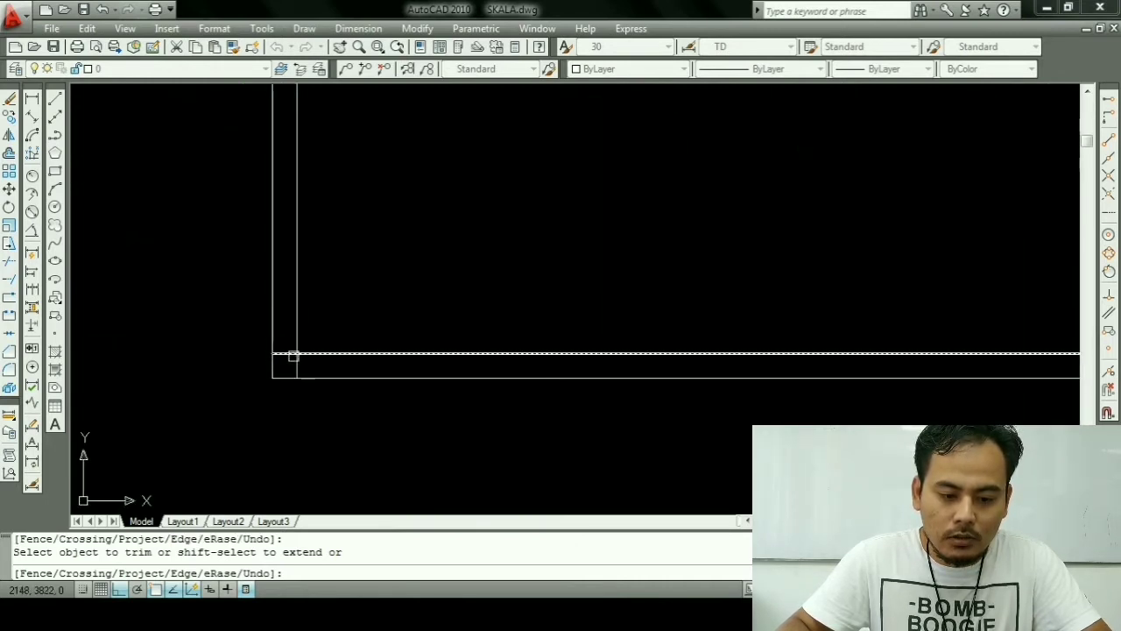
scroll(289, 361, "down", 2)
scroll(415, 354, "down", 1)
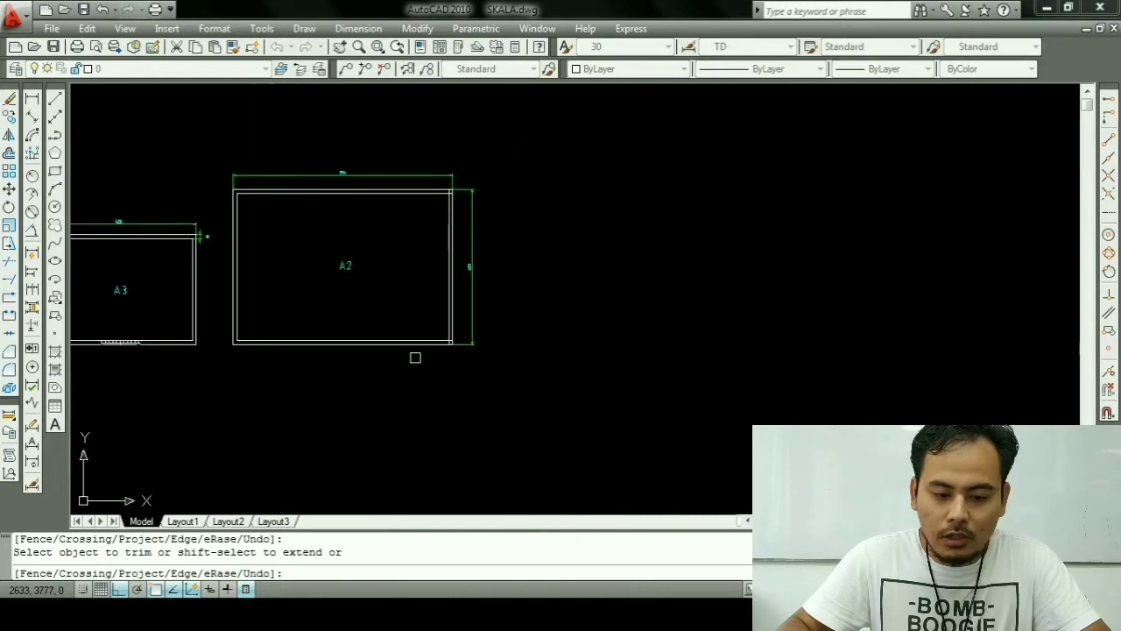
scroll(438, 351, "up", 3)
scroll(473, 329, "up", 4)
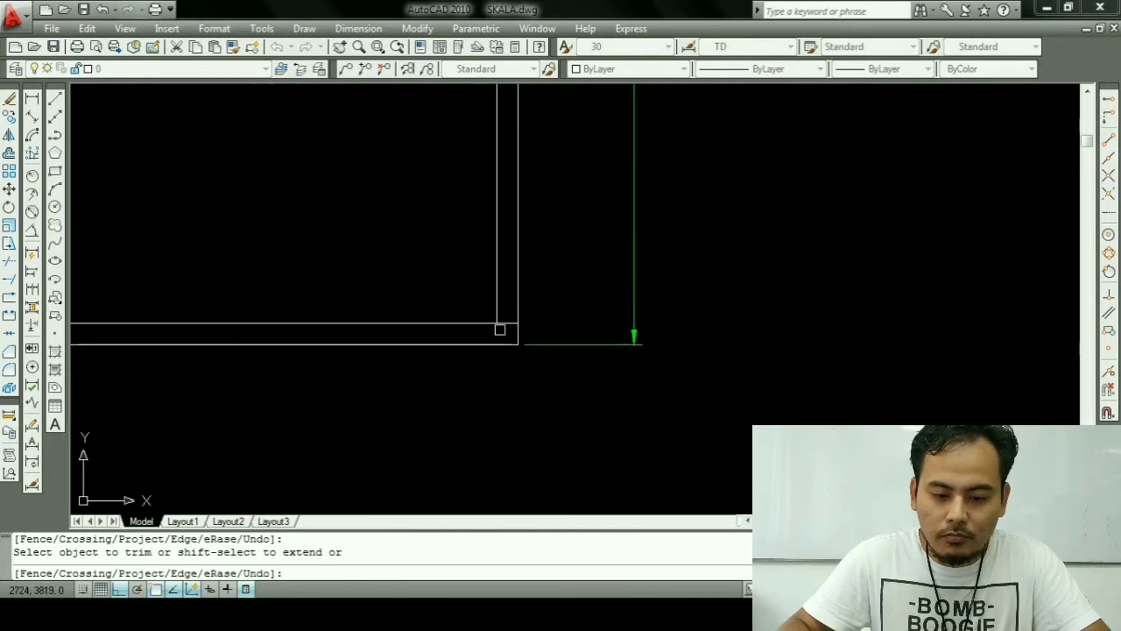
scroll(499, 329, "down", 2)
scroll(500, 220, "down", 1)
scroll(499, 211, "up", 2)
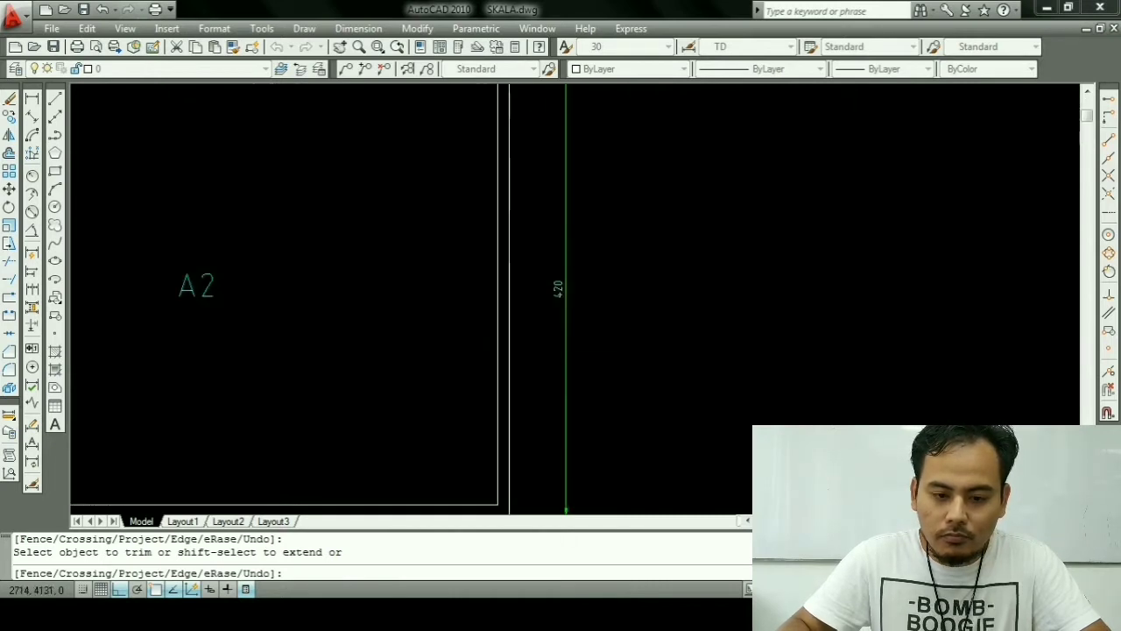
scroll(492, 185, "up", 2)
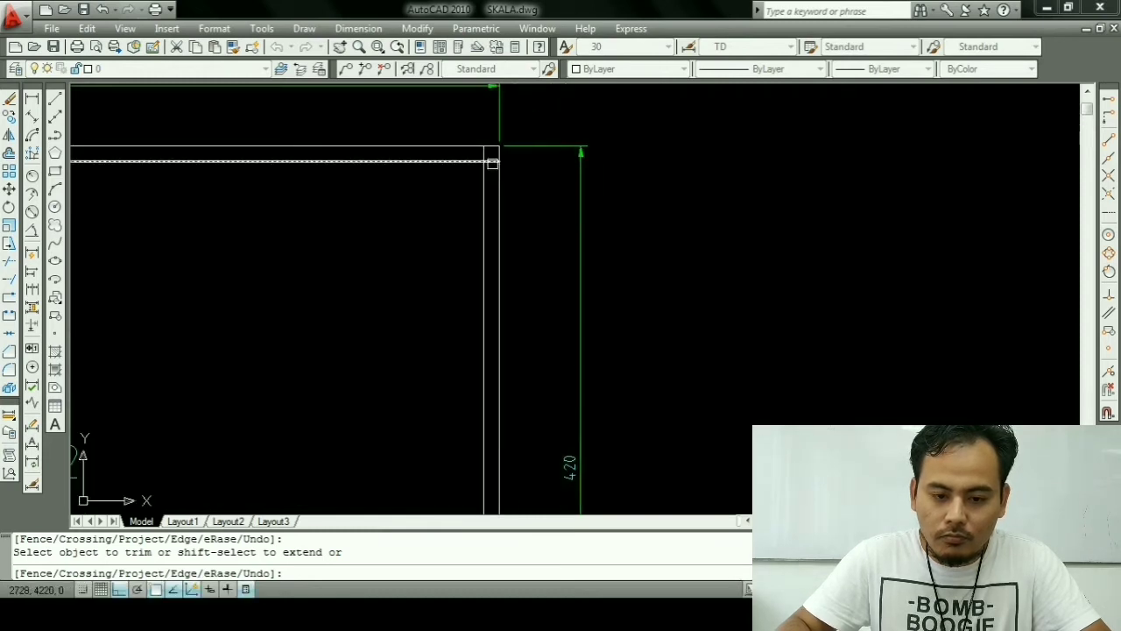
scroll(504, 177, "down", 3)
scroll(517, 206, "down", 2)
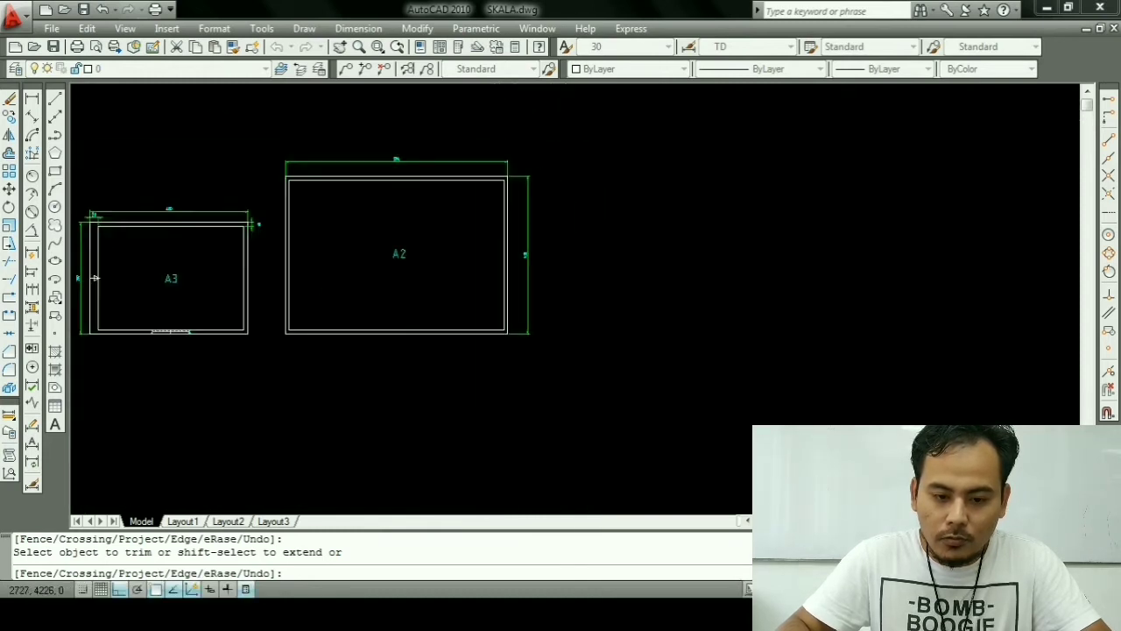
scroll(473, 197, "up", 3)
key("Escape")
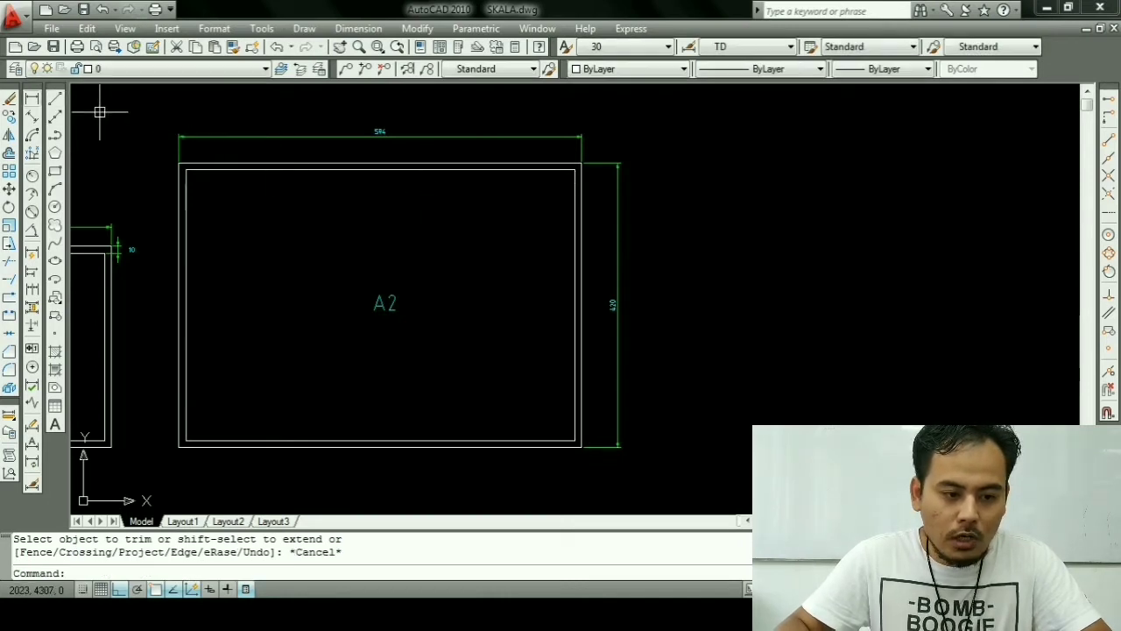
Step: Place a 10 linear dimension above the frame between A2's outer and inner top-left corners
left_click(1108, 99)
scroll(153, 162, "up", 3)
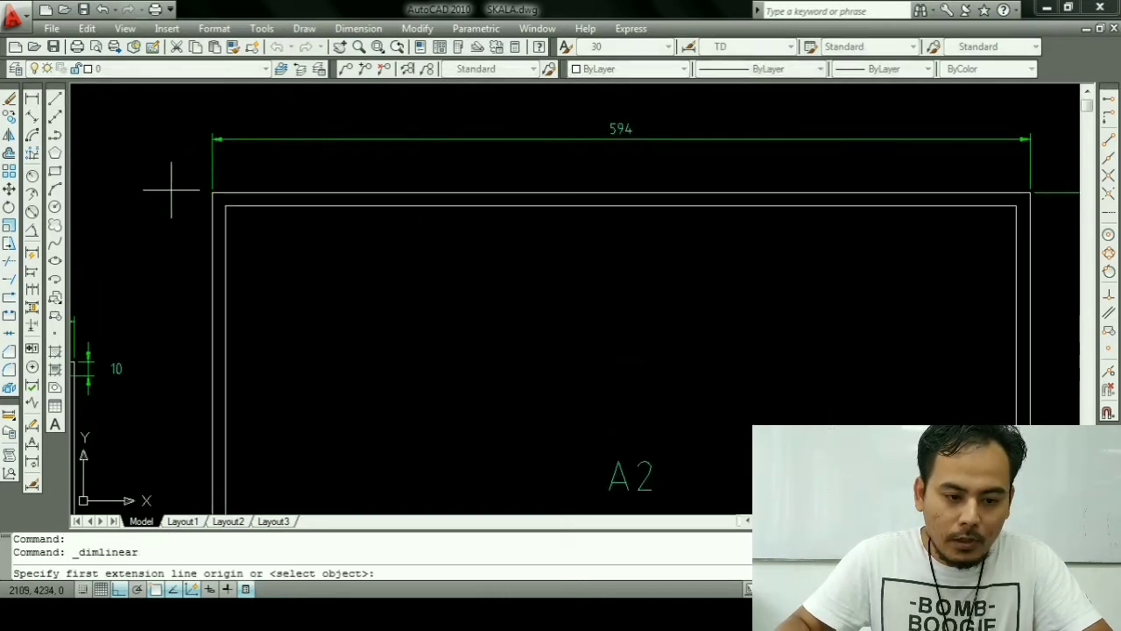
left_click(211, 192)
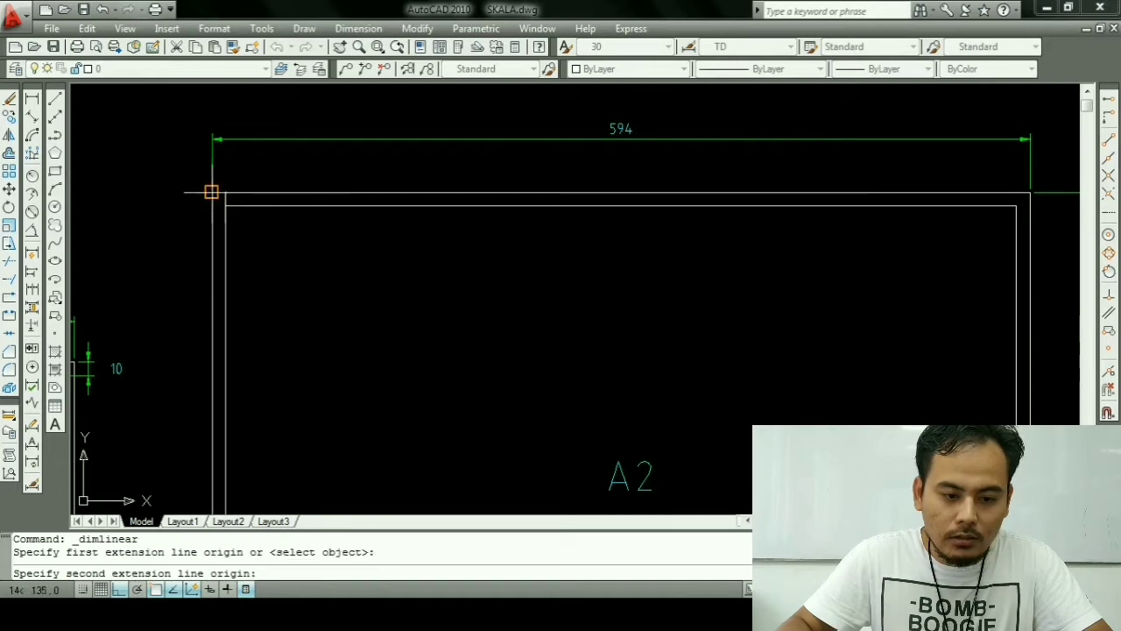
left_click(225, 205)
left_click(235, 172)
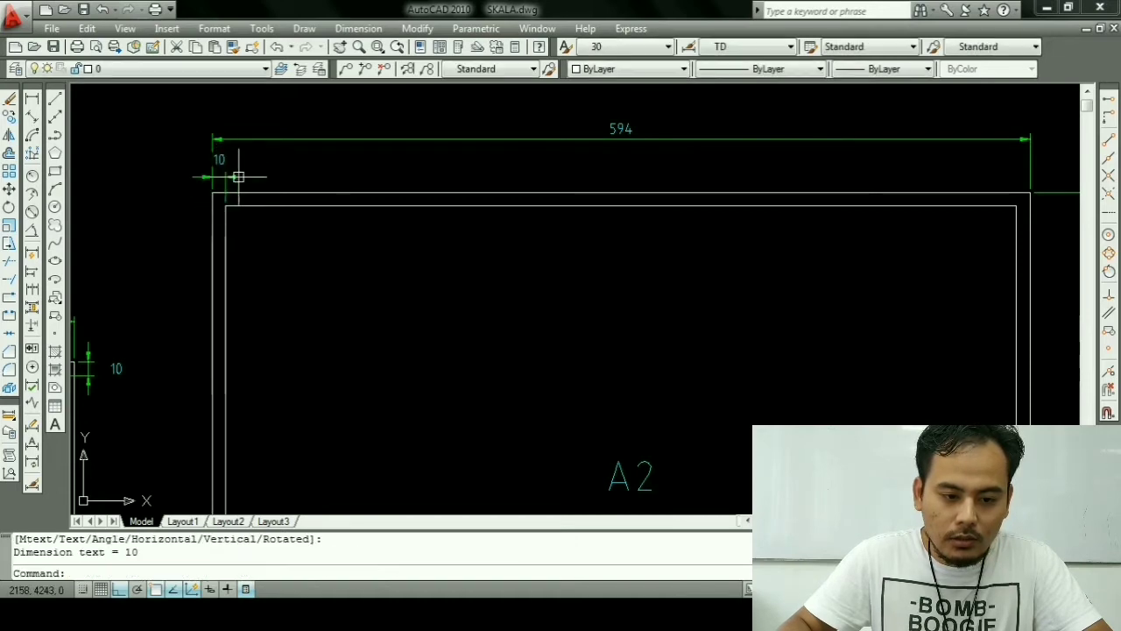
scroll(252, 197, "down", 2)
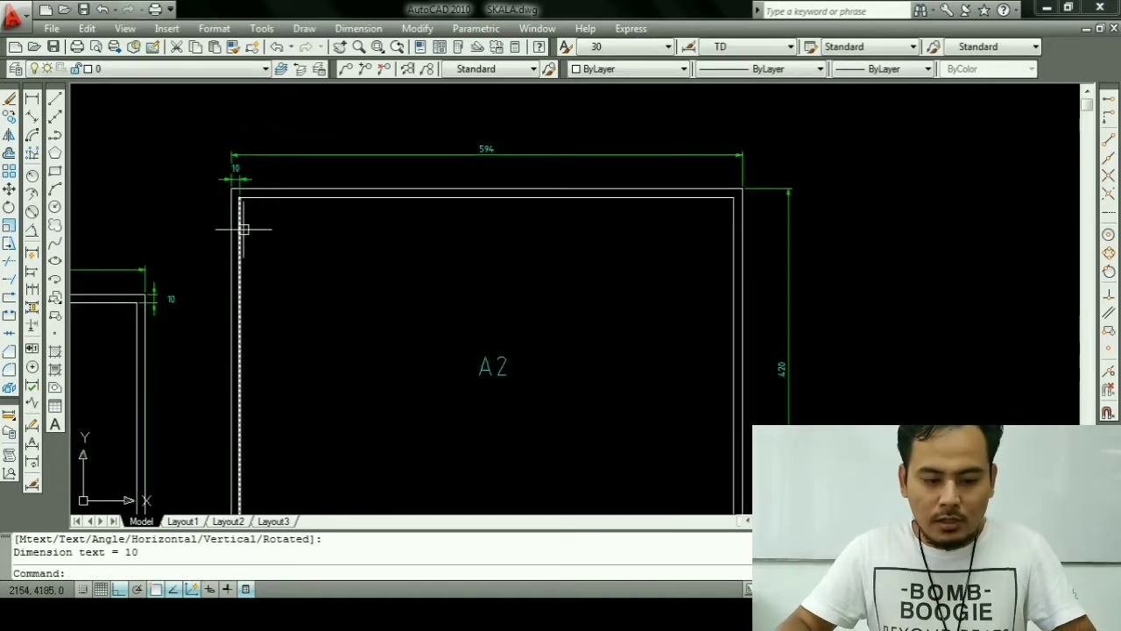
key("Escape")
scroll(279, 205, "up", 2)
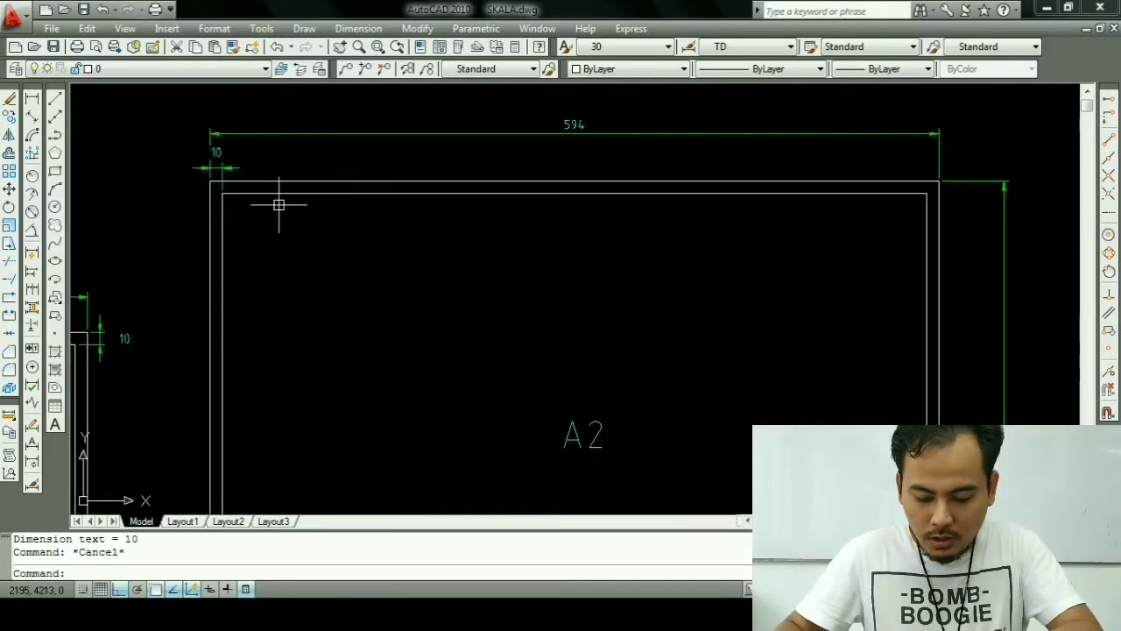
Step: Offset A2's inner top border line 5 units upward, toward the outer top edge
type("o")
key("Return")
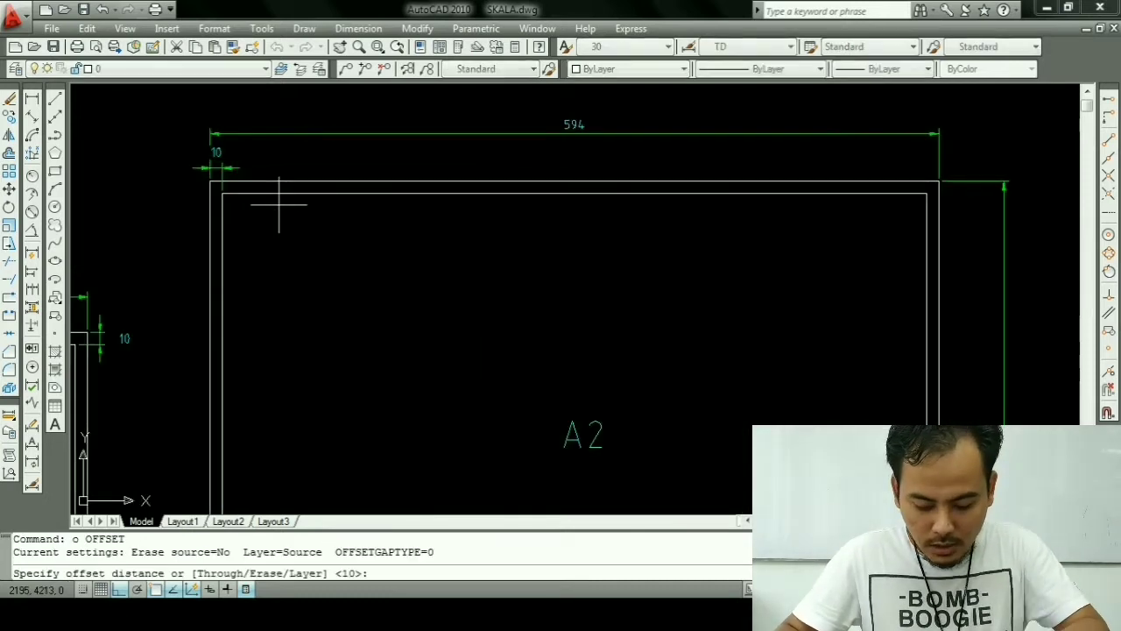
type("5")
key("Return")
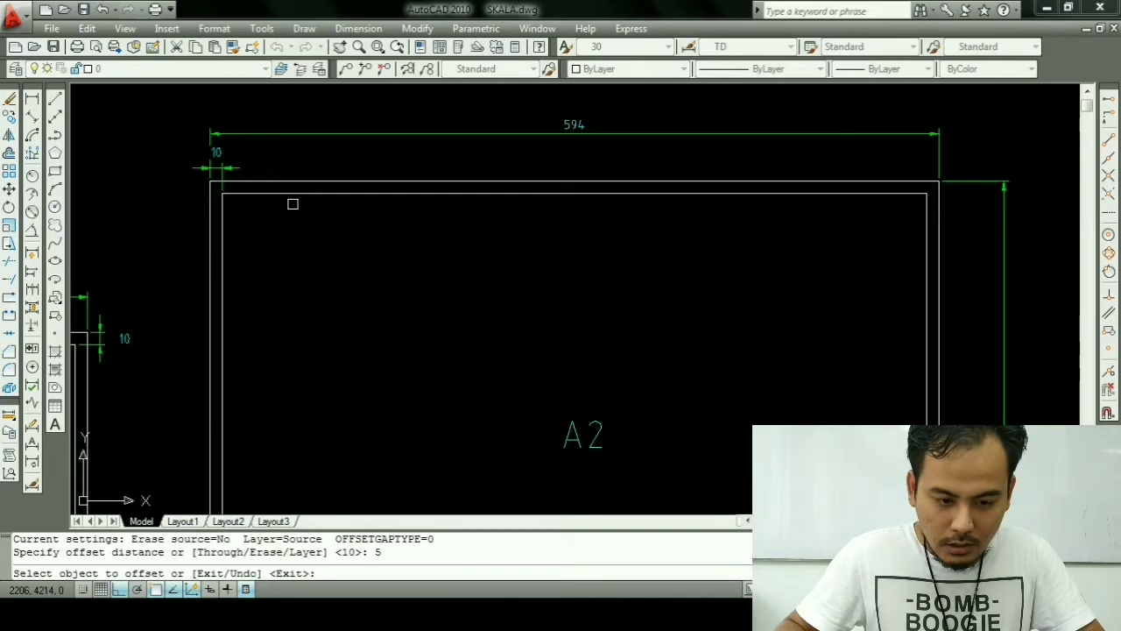
left_click(292, 194)
left_click(293, 182)
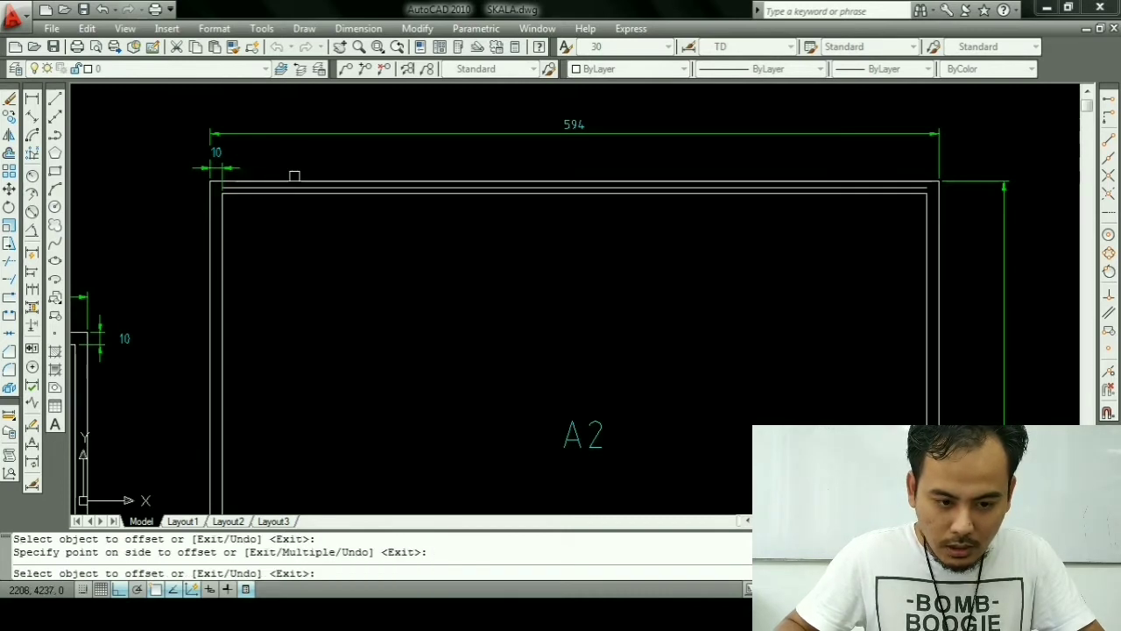
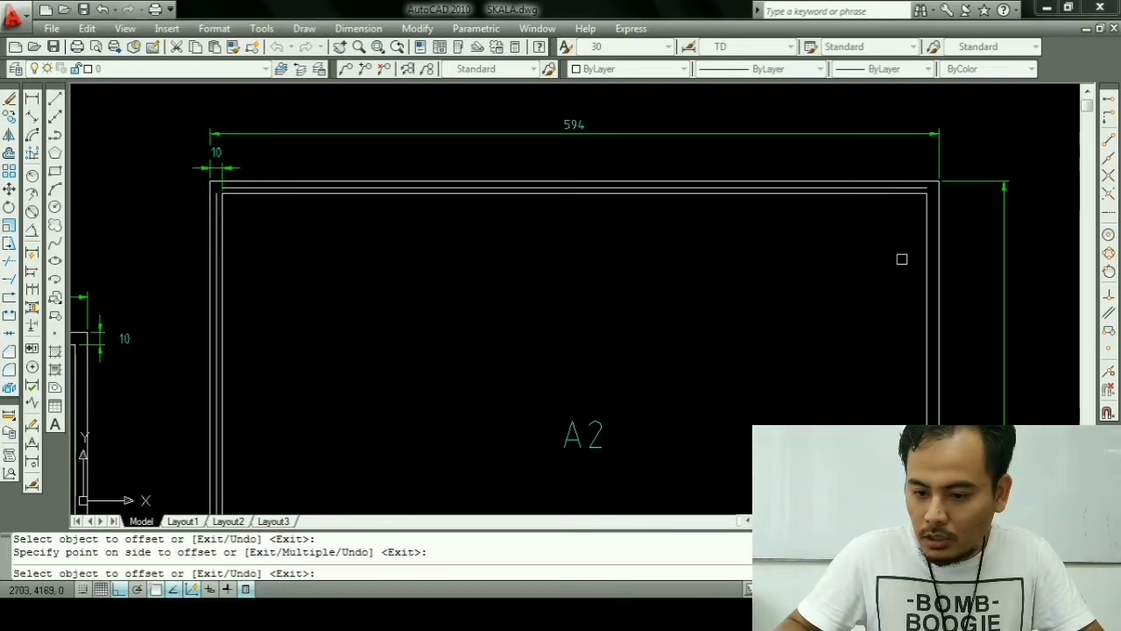
Step: Offset A2's right and bottom inner lines to add a parallel copy beside each
left_click(925, 260)
left_click(988, 264)
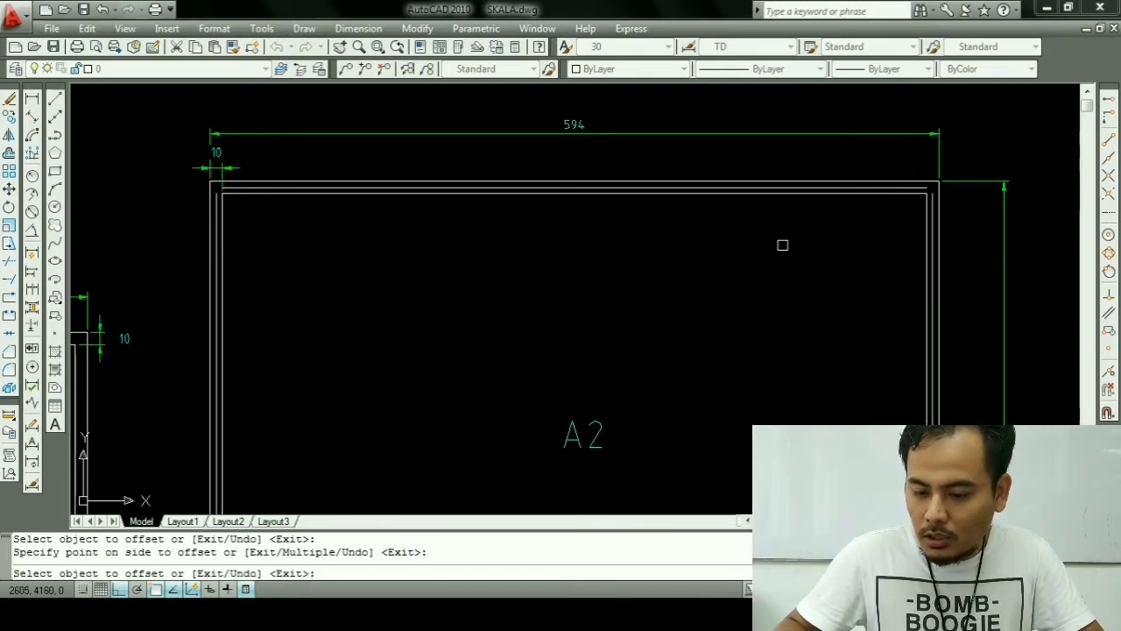
scroll(782, 246, "down", 4)
scroll(768, 312, "up", 3)
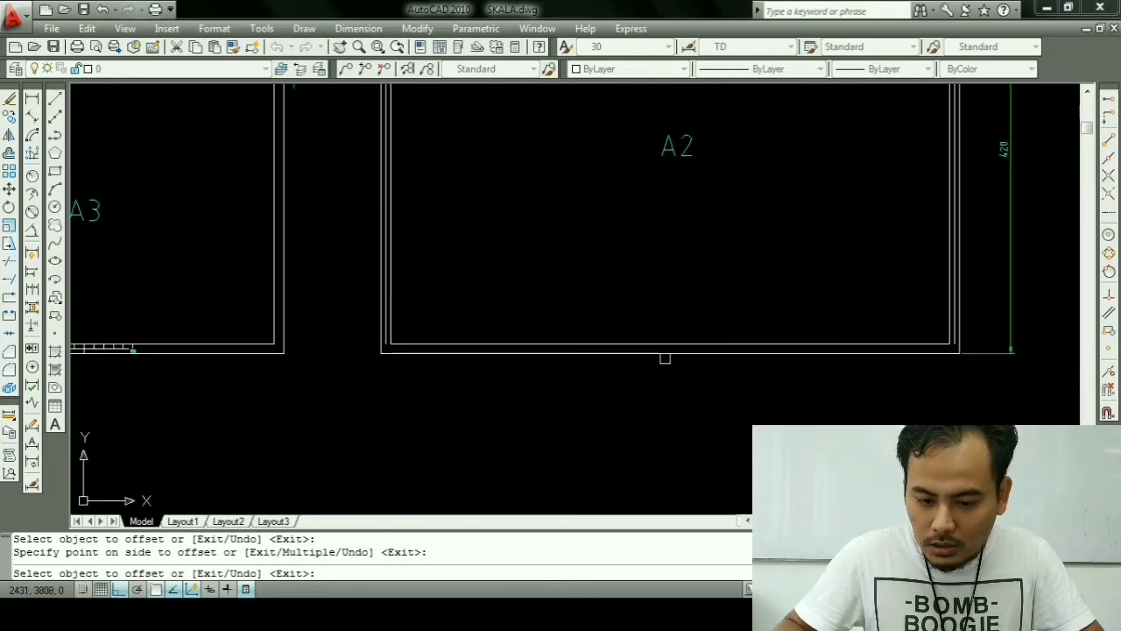
left_click(662, 344)
left_click(672, 402)
key("Escape")
key("Escape")
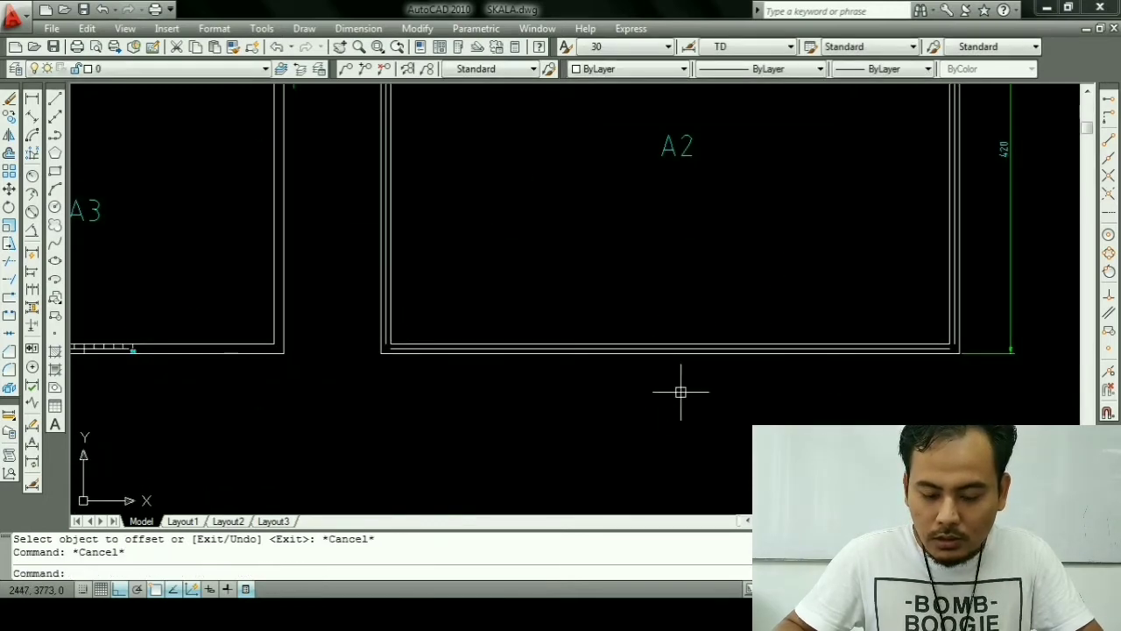
key("Escape")
Step: Delete the 10 dimension at the A2 frame's top-left corner
scroll(637, 407, "down", 2)
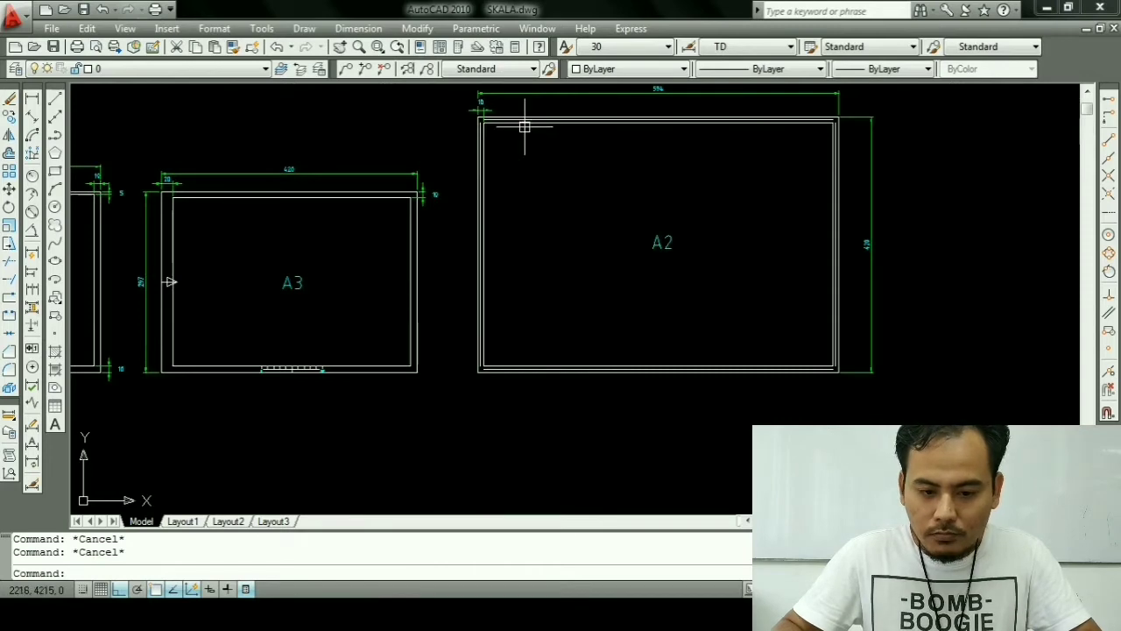
scroll(524, 127, "up", 1)
scroll(350, 137, "up", 1)
scroll(306, 170, "up", 2)
scroll(364, 146, "up", 1)
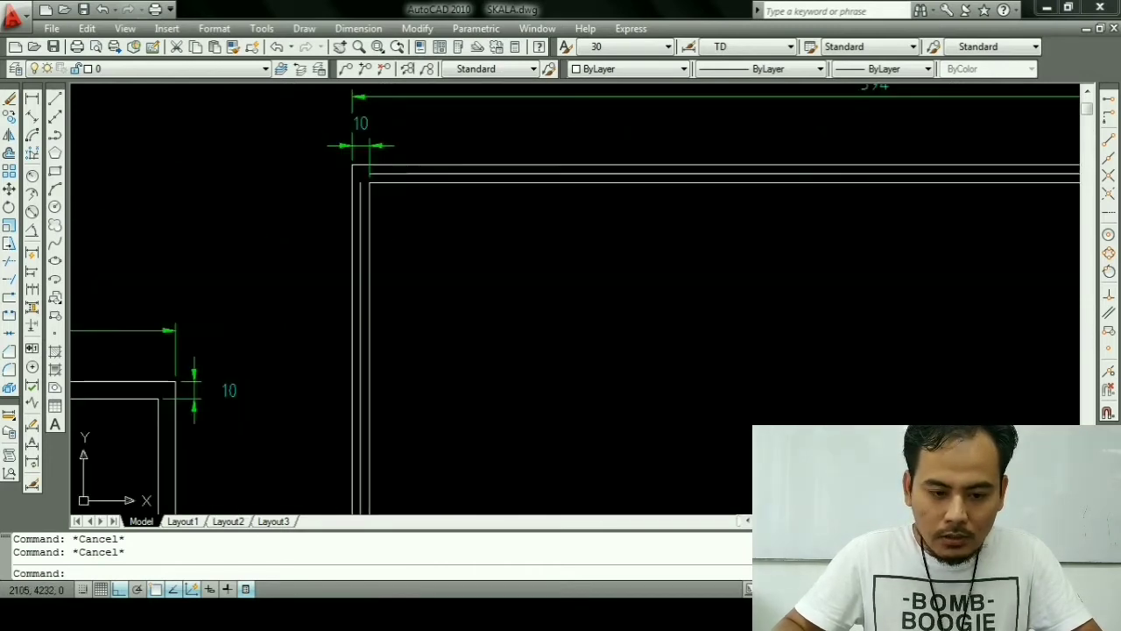
scroll(420, 168, "up", 1)
type("l")
key("Return")
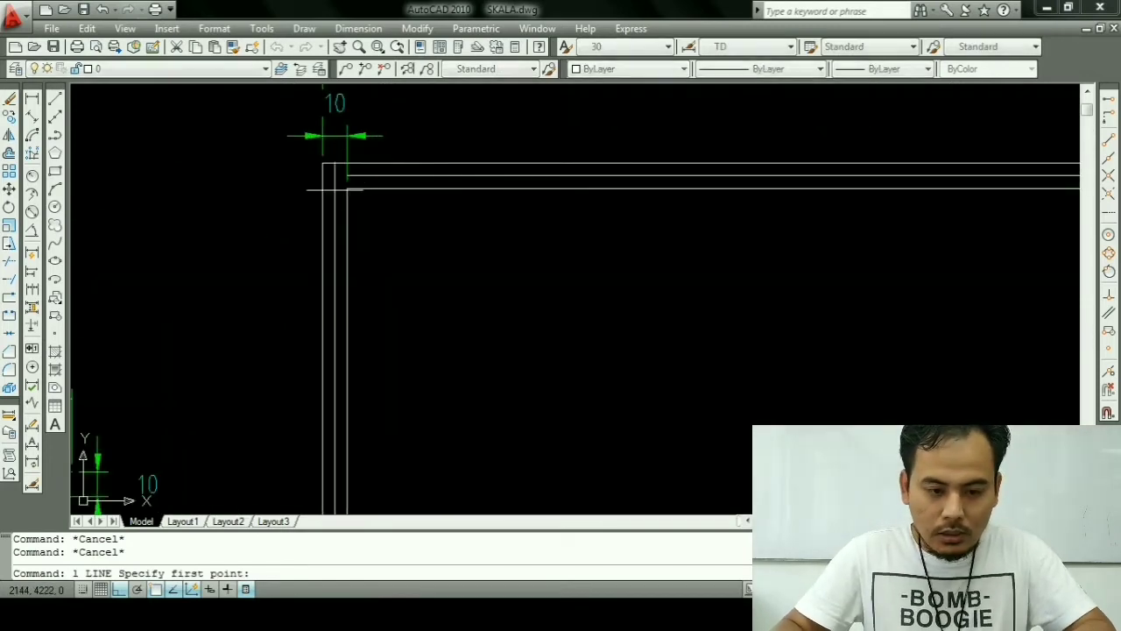
key("Escape")
left_click(344, 127)
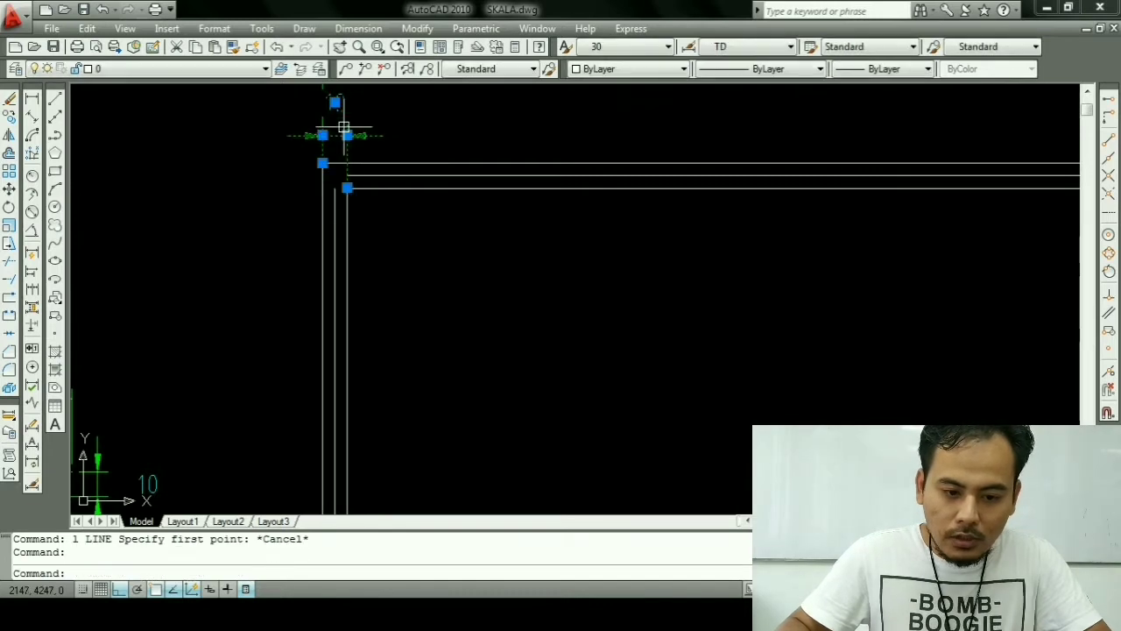
key("Delete")
key("Escape")
key("Escape")
Step: Draw a short vertical line rising from A2's inner top-left corner
type("l")
key("Return")
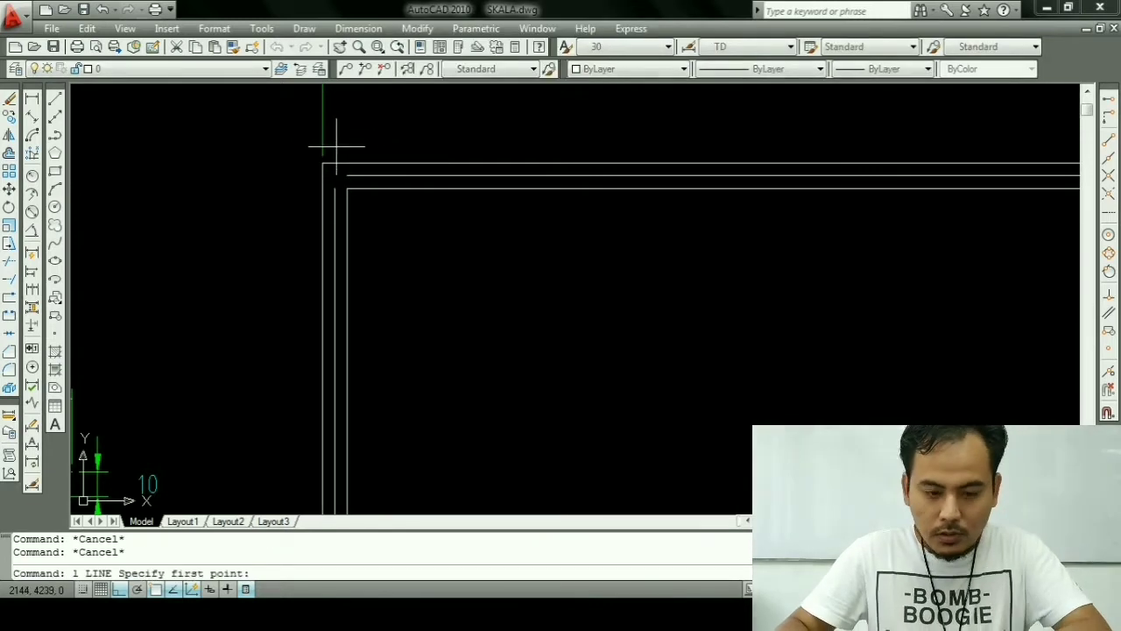
left_click(346, 187)
left_click(349, 176)
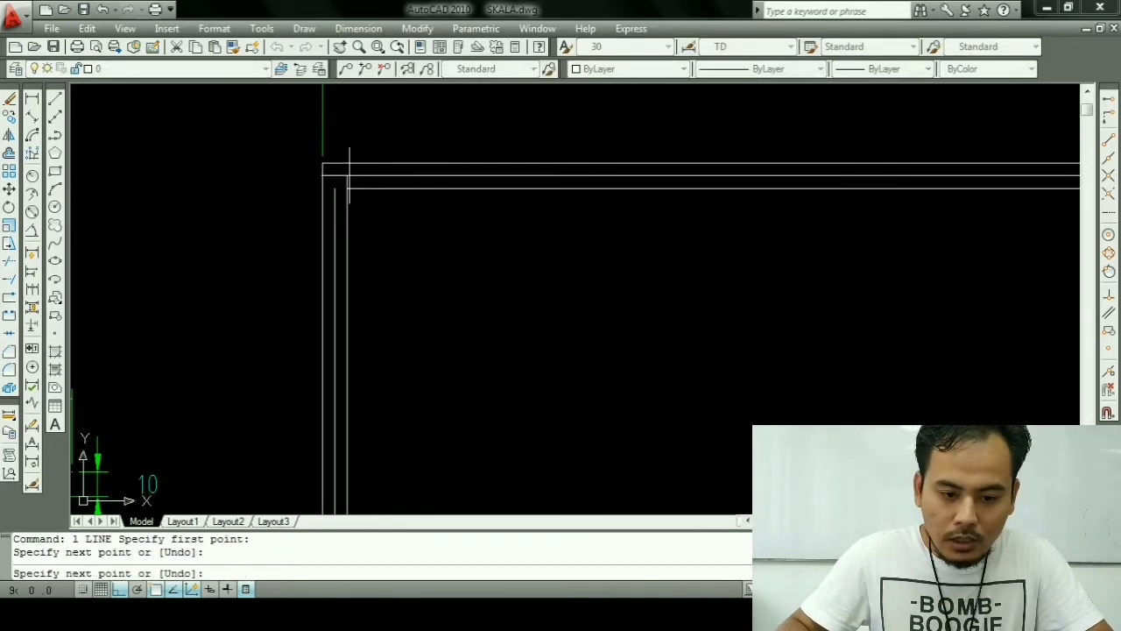
key("Escape")
key("Escape")
key("Escape")
type("o")
key("Return")
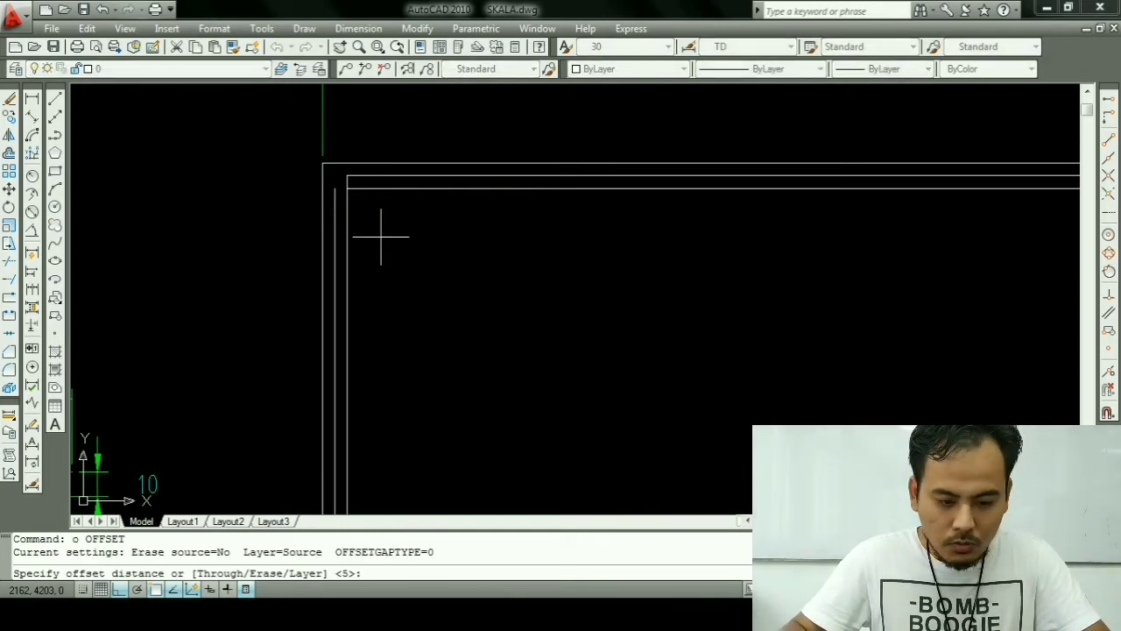
Step: Set the offset distance to 70 and copy the corner line into the first ticks
type("70")
key("Return")
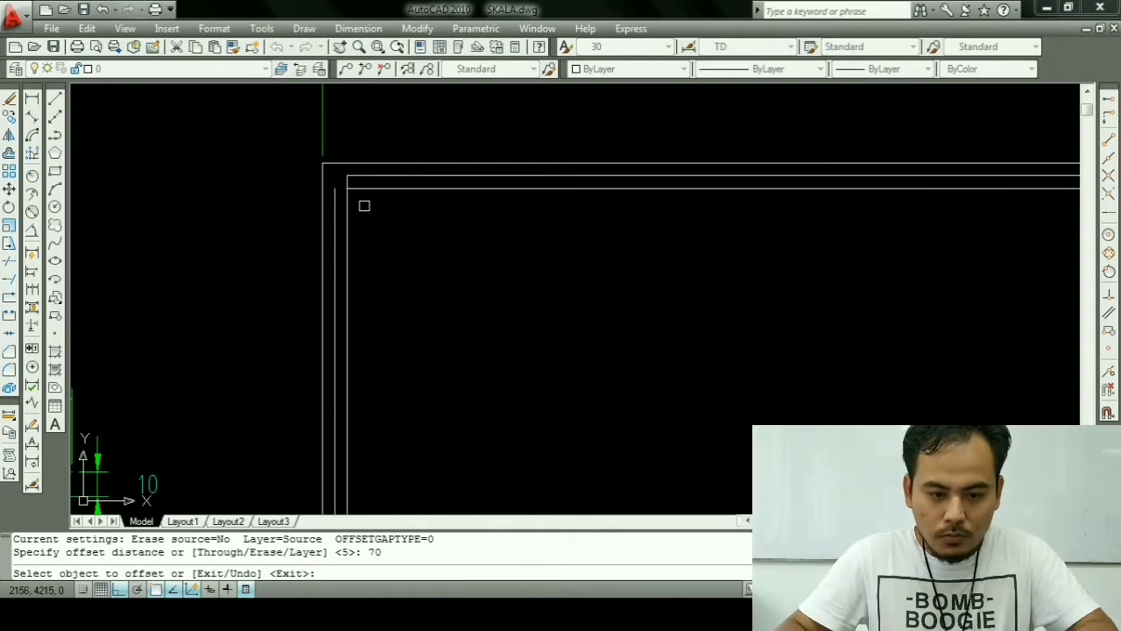
left_click(348, 183)
left_click(171, 180)
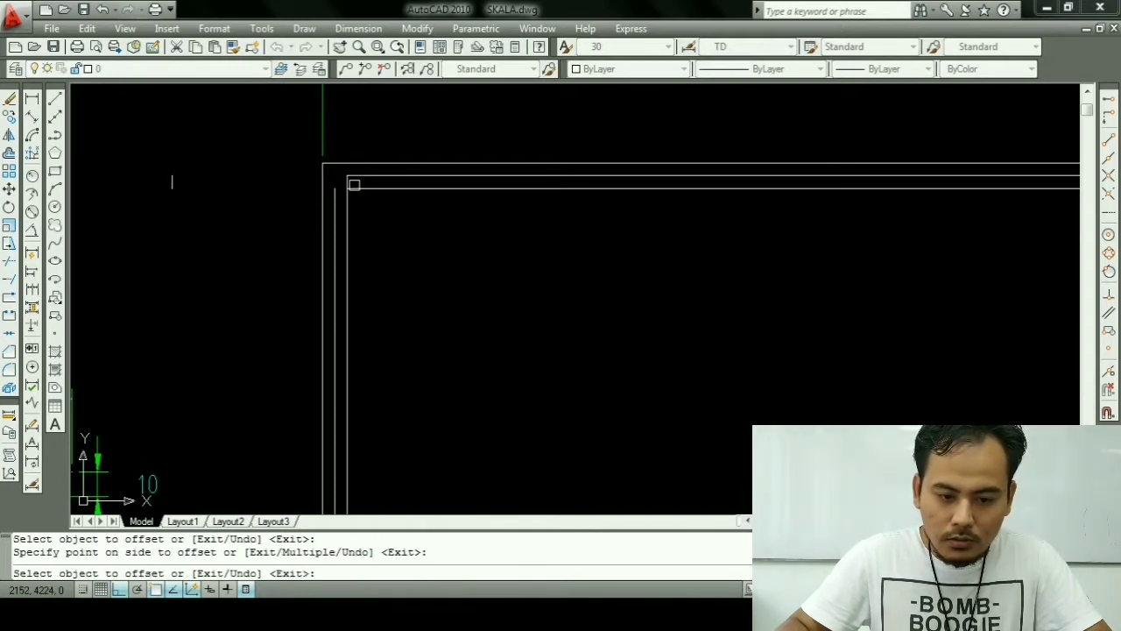
left_click(356, 185)
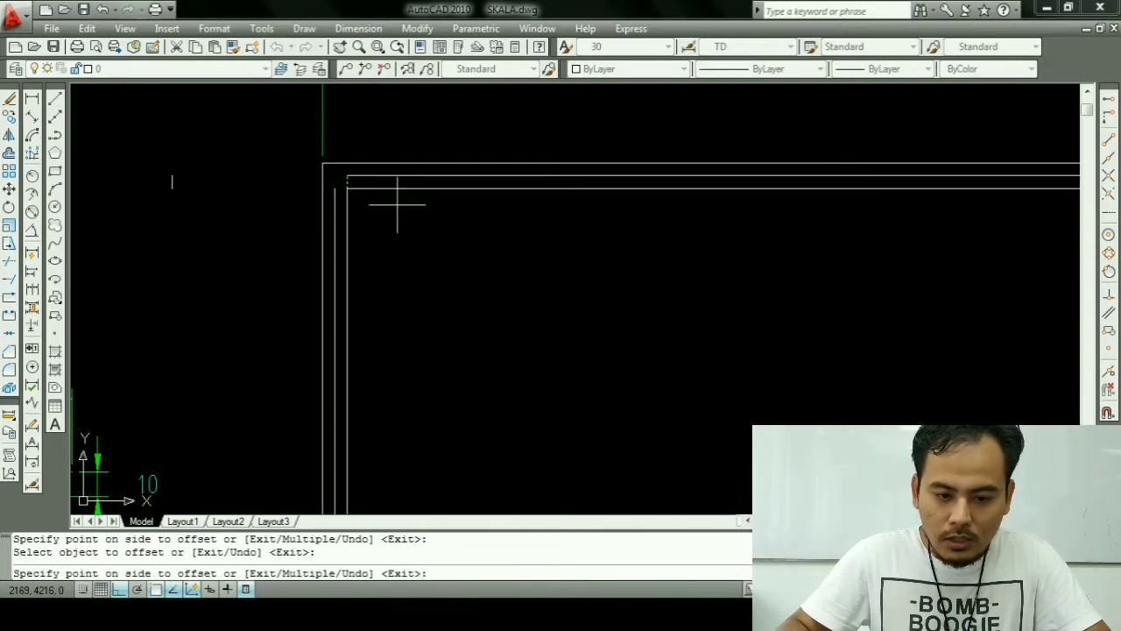
left_click(437, 219)
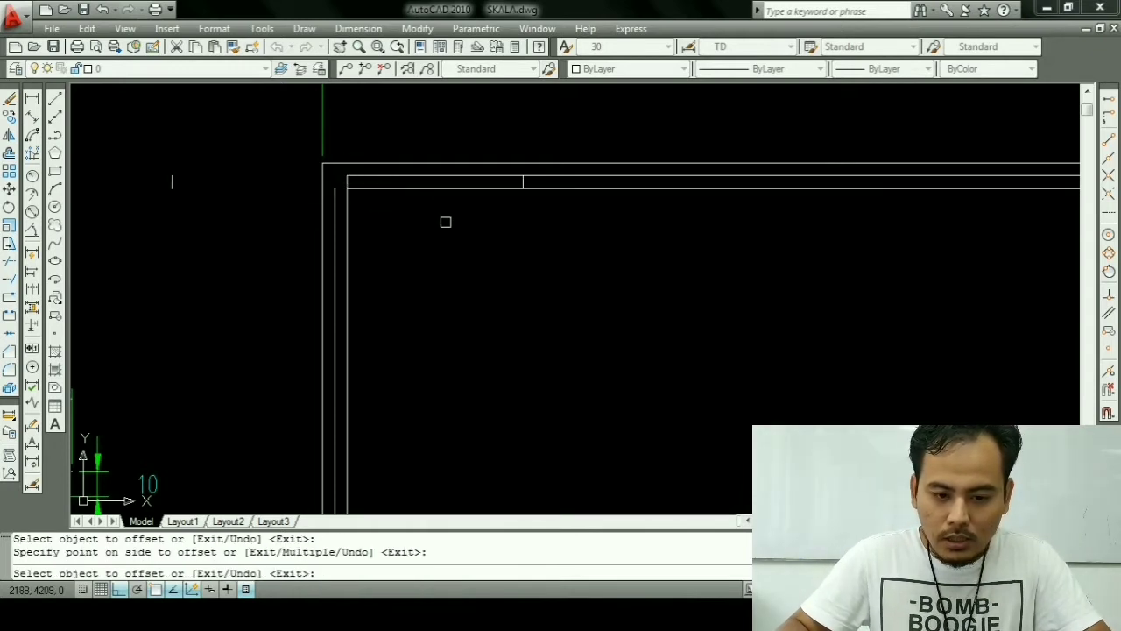
left_click(521, 185)
left_click(578, 208)
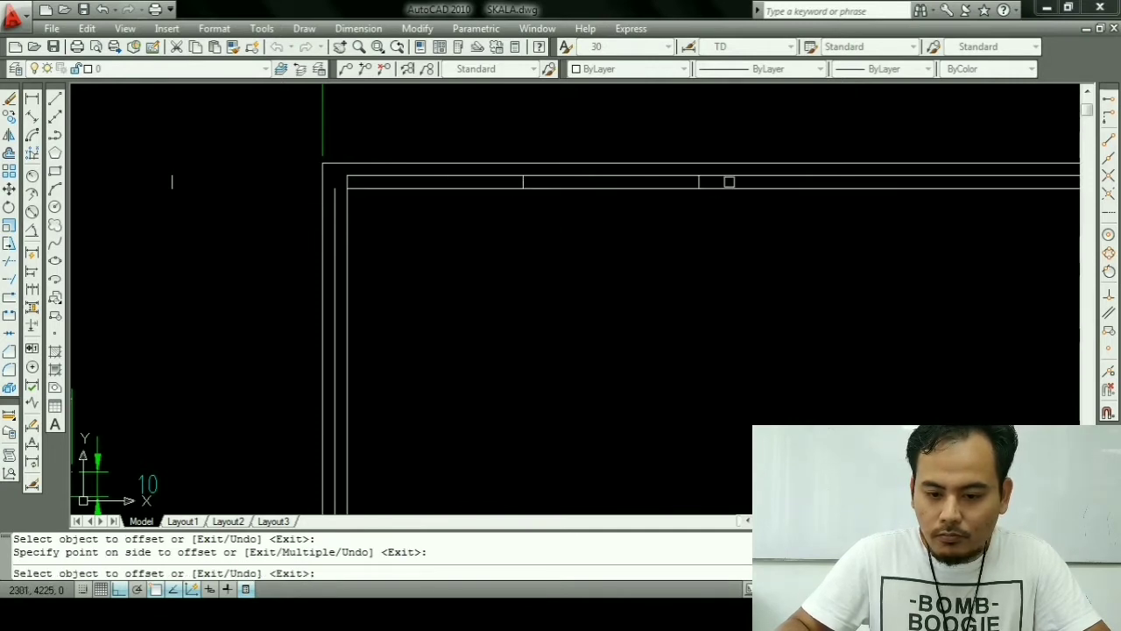
left_click(700, 183)
left_click(920, 252)
Step: Continue adding ticks 70 apart rightward along A2's top border strip
middle_click_drag(919, 253, 689, 271)
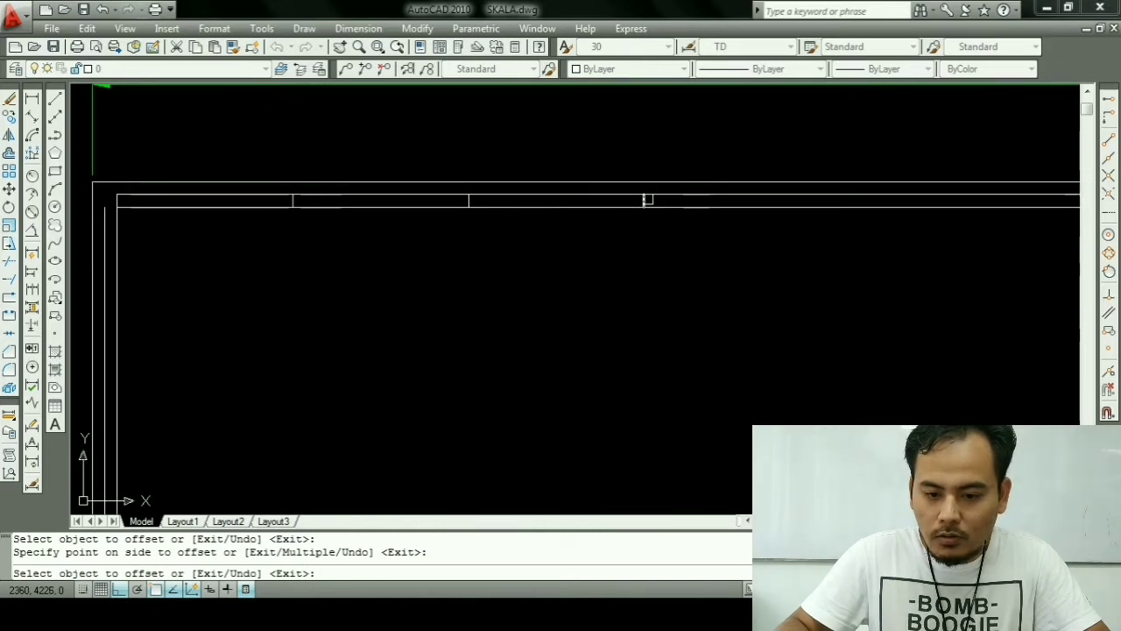
left_click(647, 200)
left_click(743, 235)
scroll(596, 218, "down", 2)
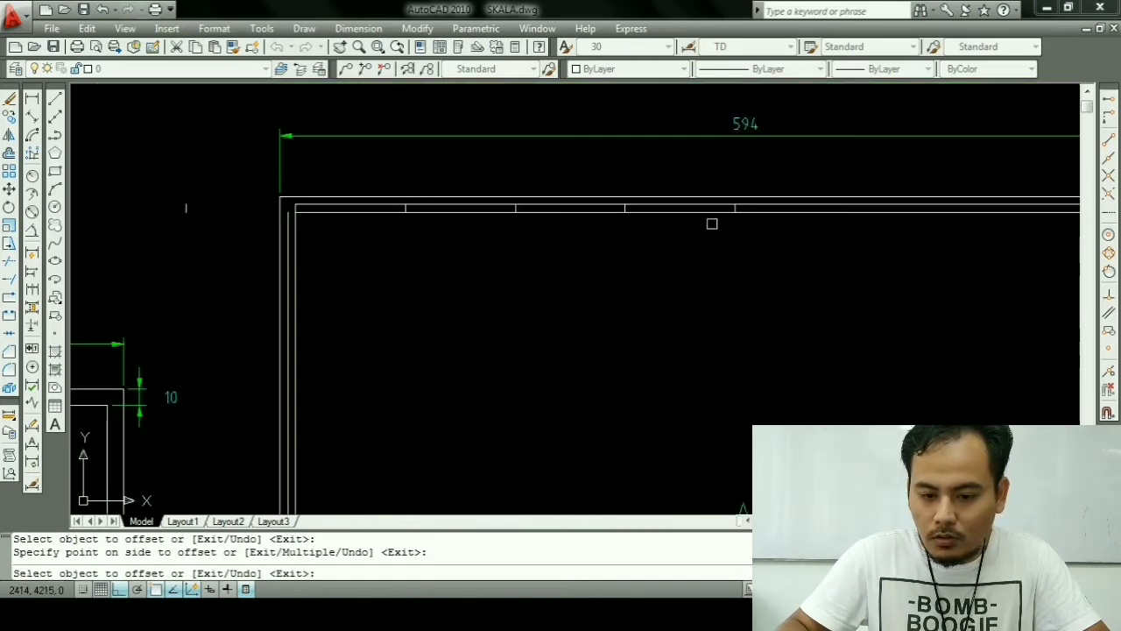
left_click(735, 206)
left_click(861, 258)
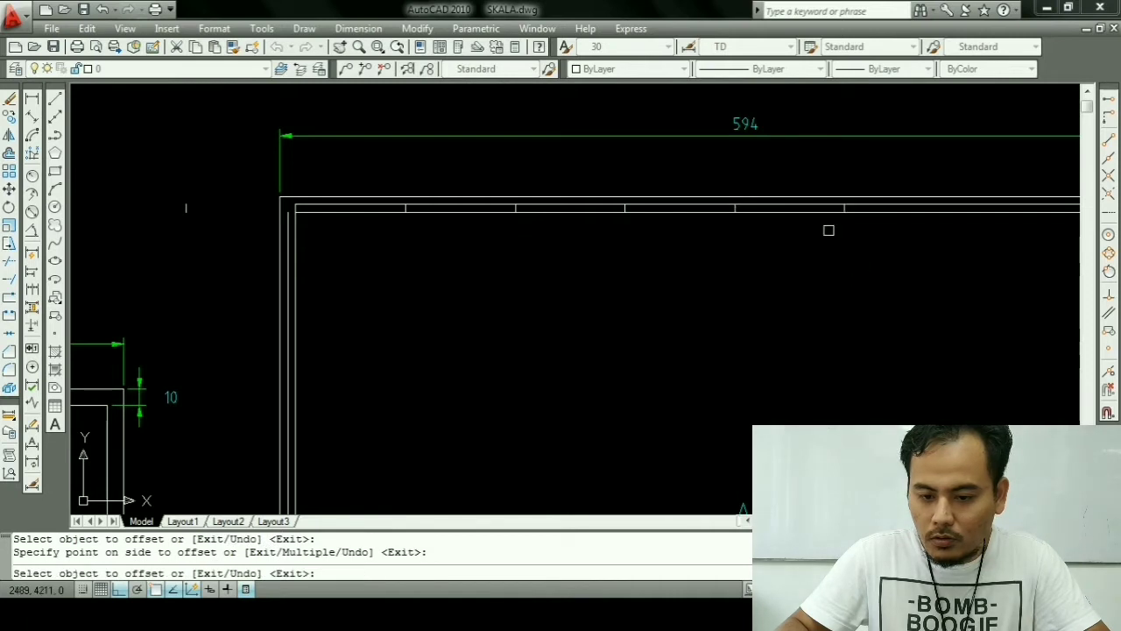
left_click(847, 209)
left_click(897, 247)
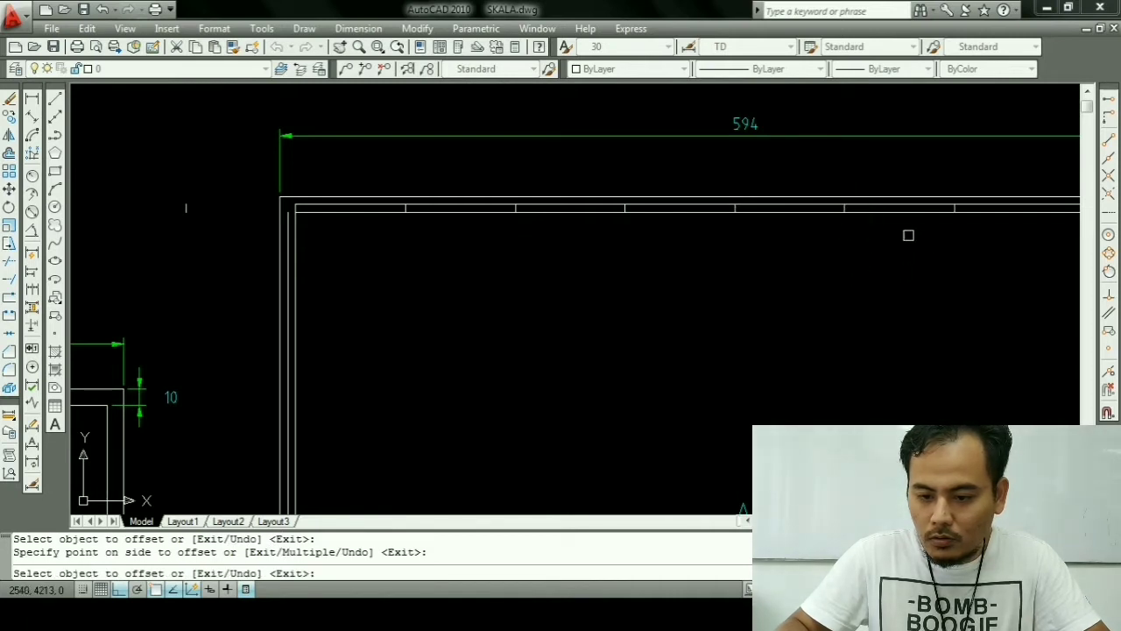
left_click(959, 208)
left_click(1049, 260)
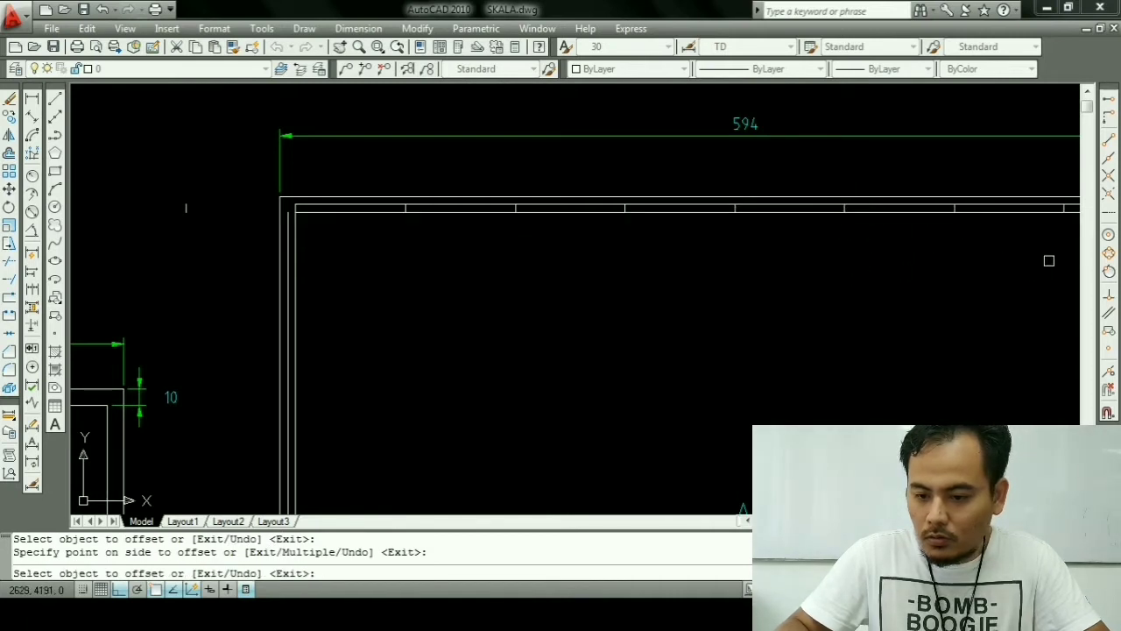
middle_click_drag(1048, 260, 676, 266)
key("Escape")
key("Escape")
middle_click_drag(175, 246, 666, 267)
Step: Offset at 67 to add the first two ticks down A2's left strip
type("o")
key("Return")
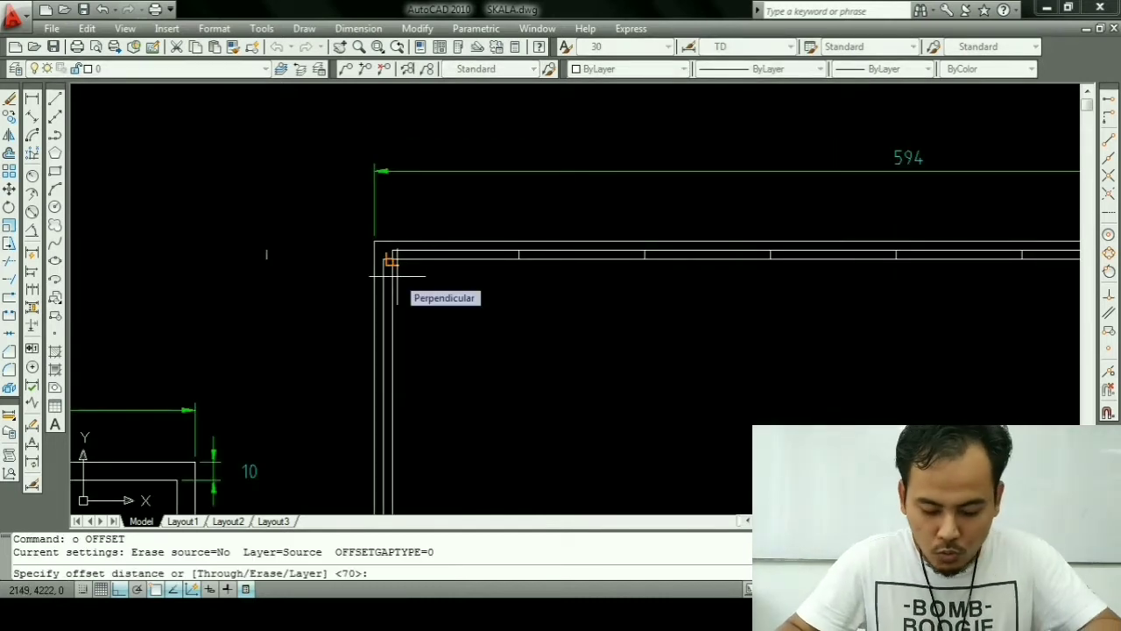
type("67")
key("Return")
left_click(390, 263)
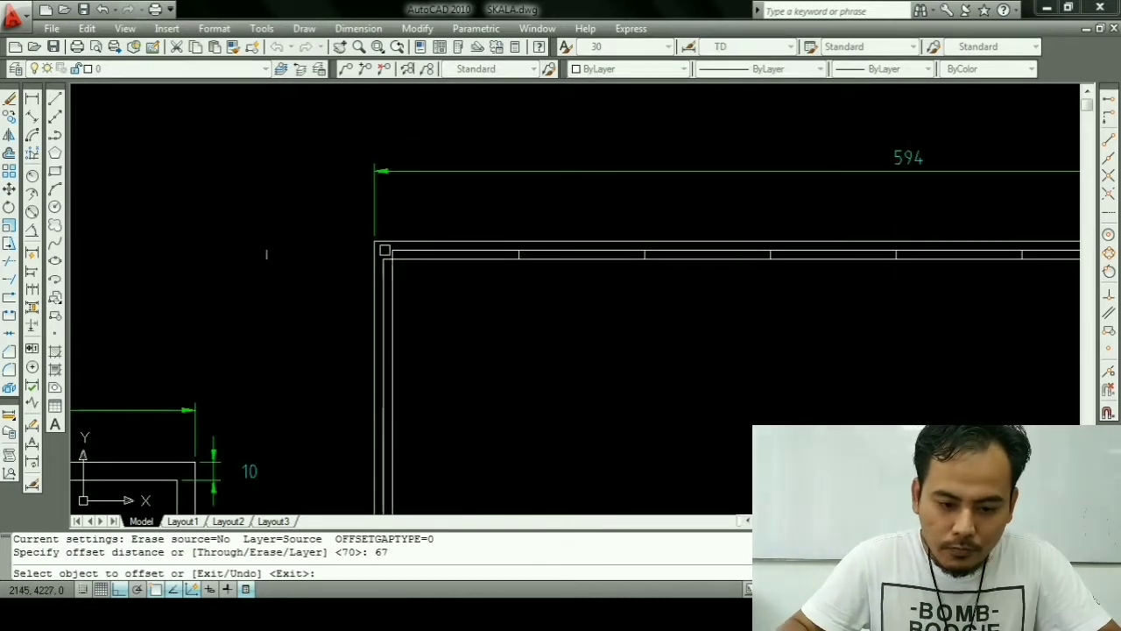
left_click(392, 287)
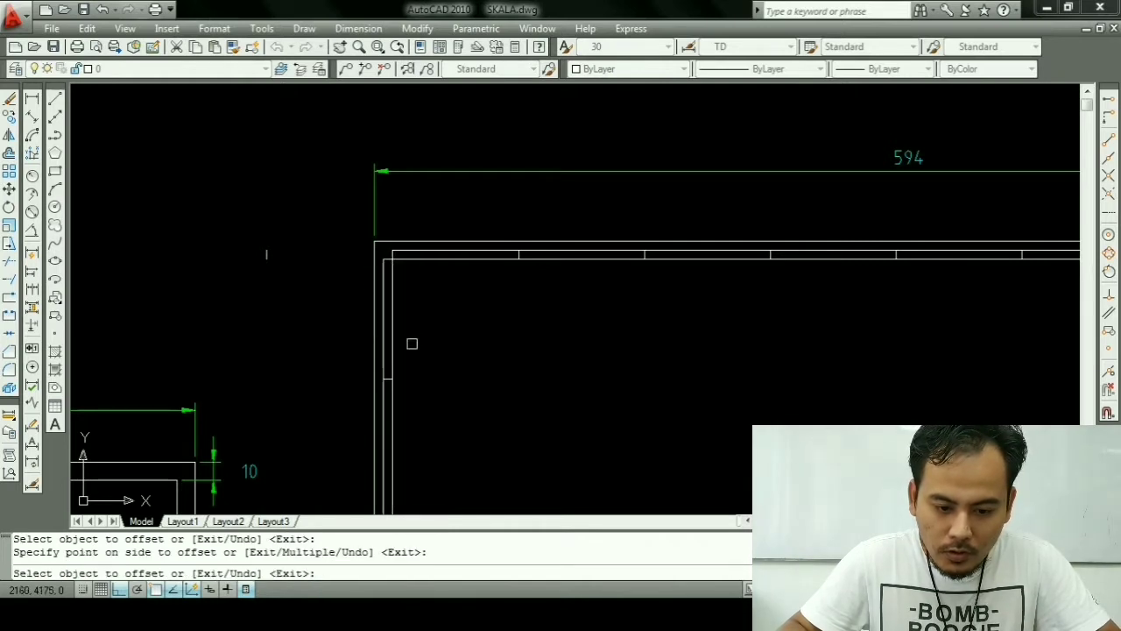
middle_click_drag(410, 343, 384, 252)
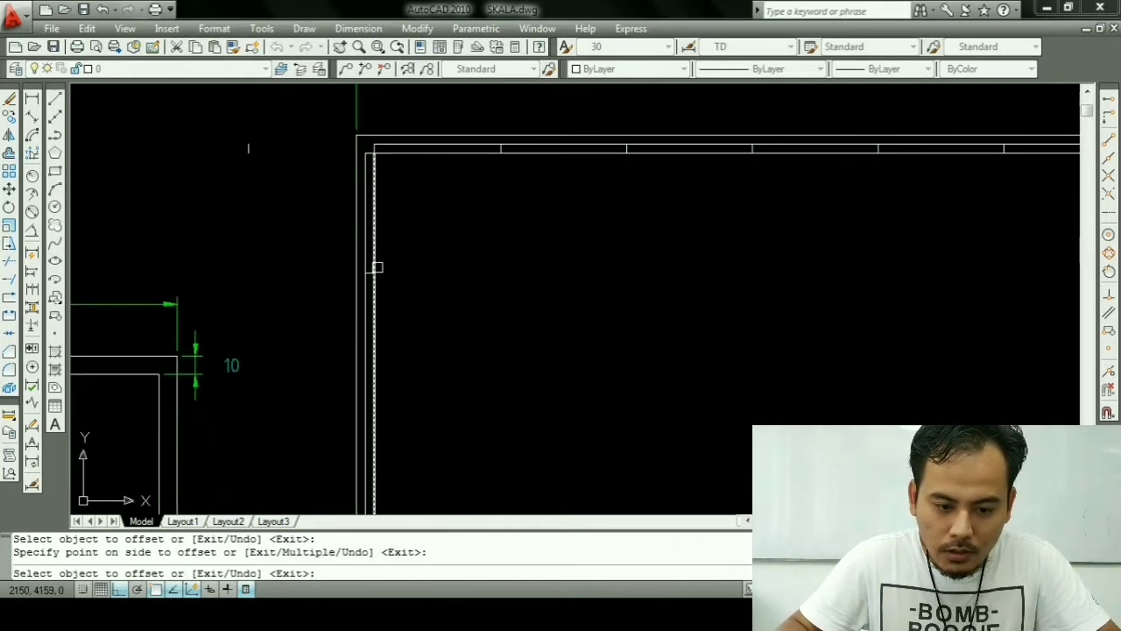
left_click(372, 270)
left_click(412, 368)
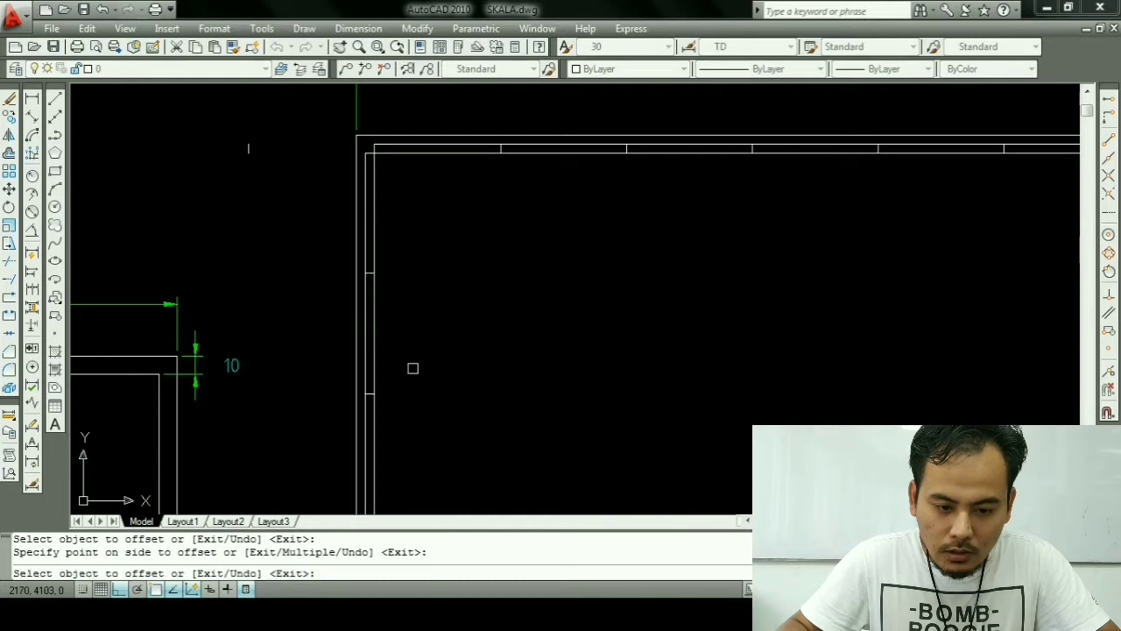
Step: Add further 67-unit ticks down the left strip toward A2's lower-left corner
left_click(373, 385)
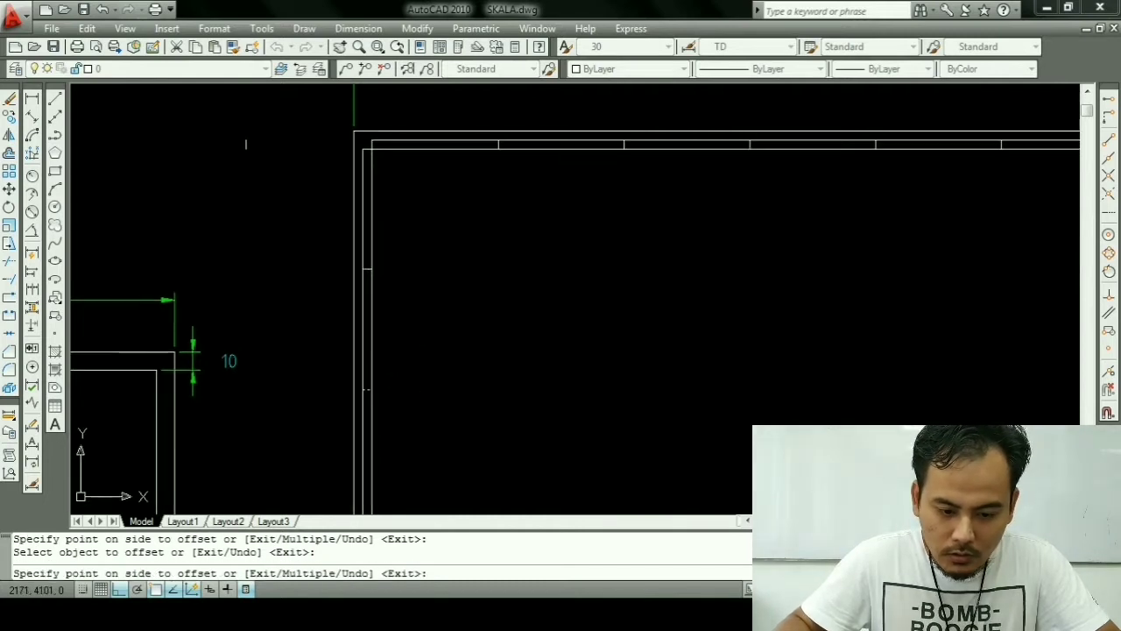
middle_click_drag(423, 425, 414, 371)
left_click(405, 292)
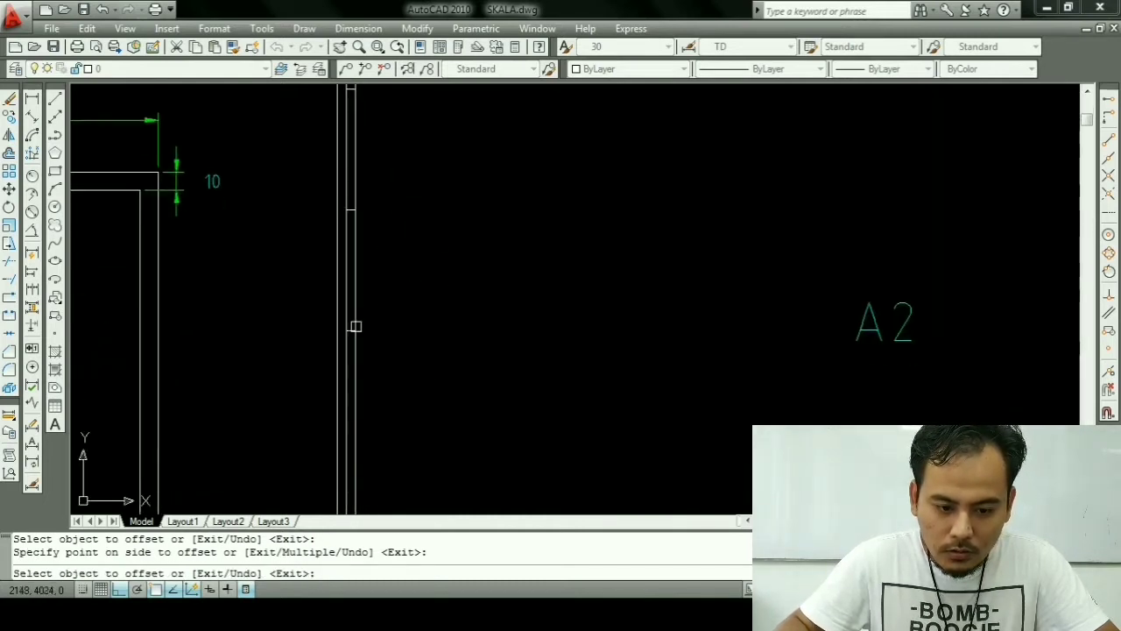
left_click(352, 332)
scroll(352, 332, "down", 1)
scroll(386, 350, "down", 1)
left_click(426, 363)
scroll(412, 376, "up", 2)
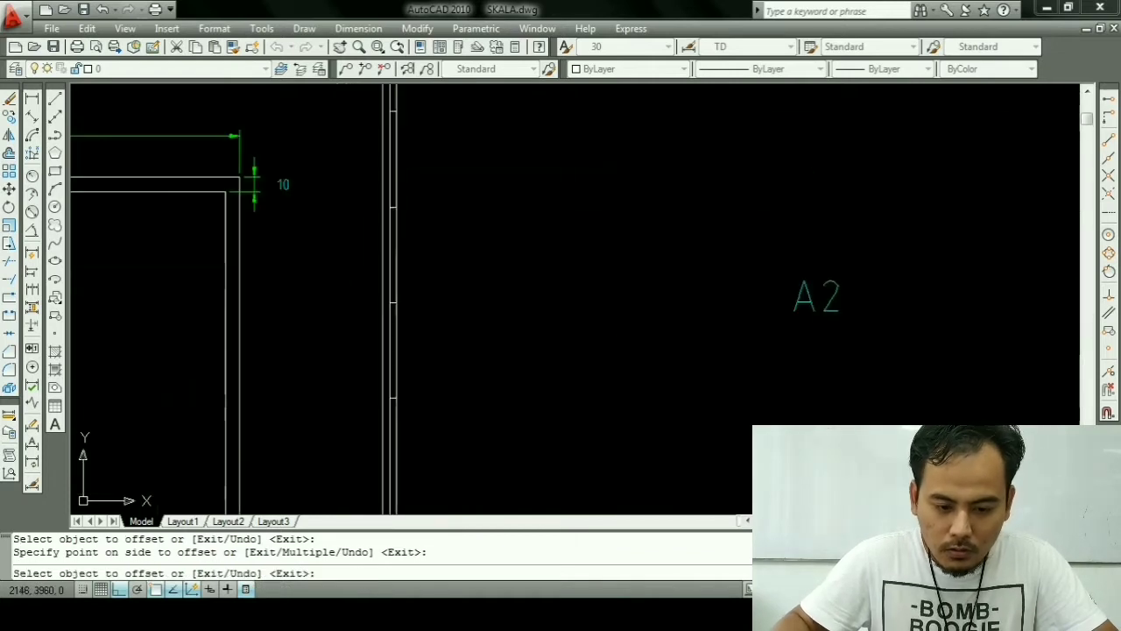
scroll(395, 394, "up", 2)
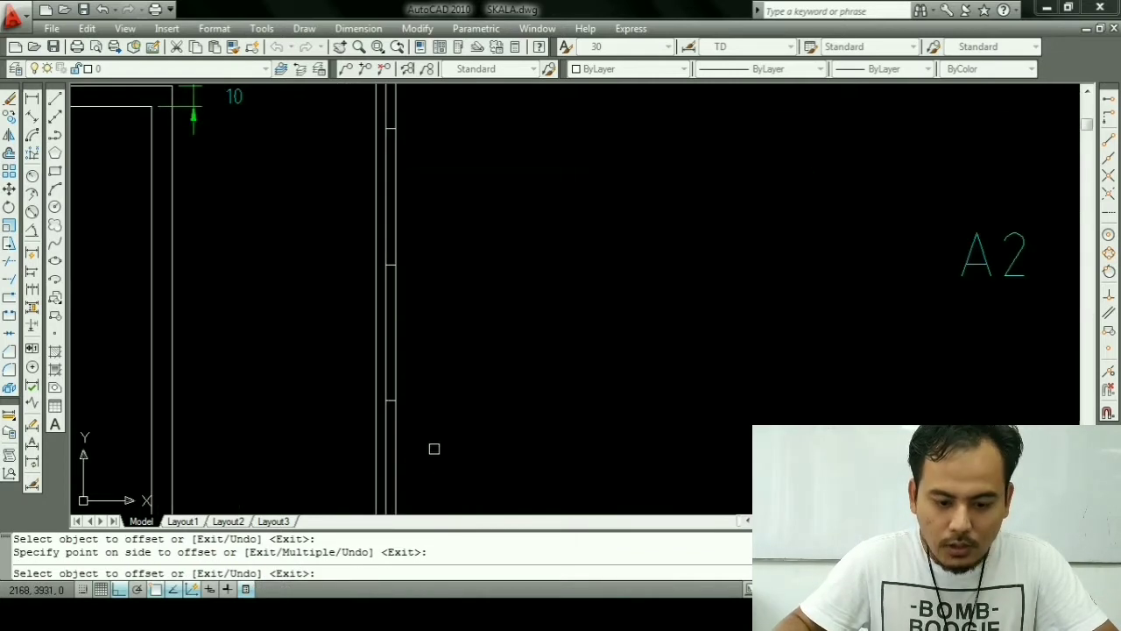
middle_click_drag(434, 449, 416, 262)
key("Escape")
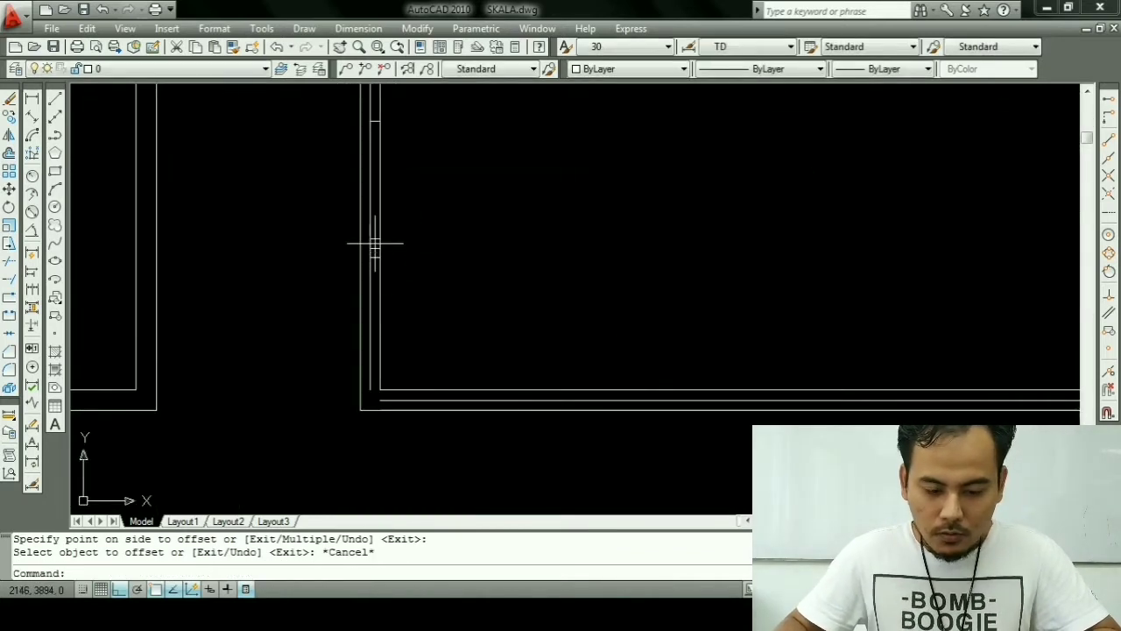
scroll(375, 244, "down", 3)
scroll(539, 288, "up", 2)
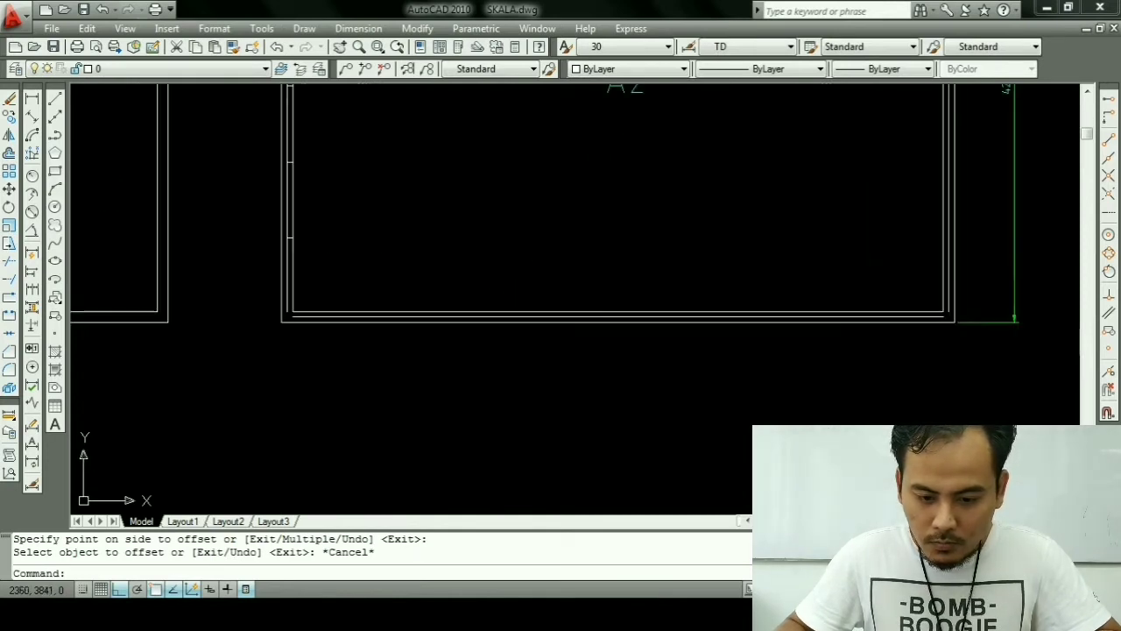
Step: Draw a line between the two edge midpoints inside the A2 frame
scroll(550, 287, "up", 2)
key("Escape")
type("l")
key("Return")
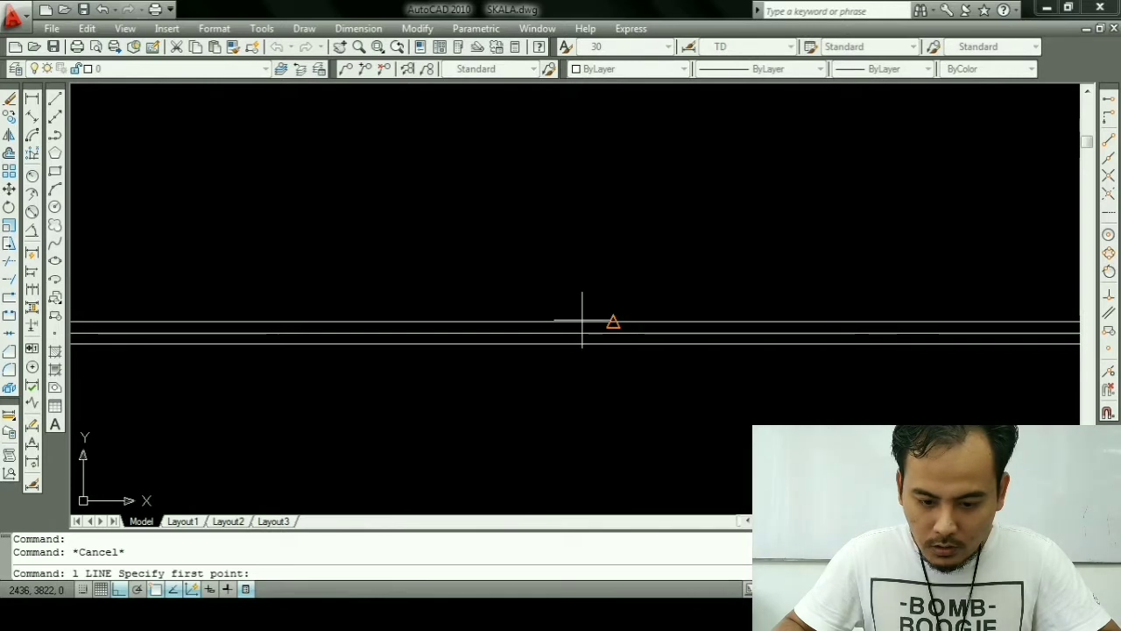
left_click(583, 321)
left_click(604, 349)
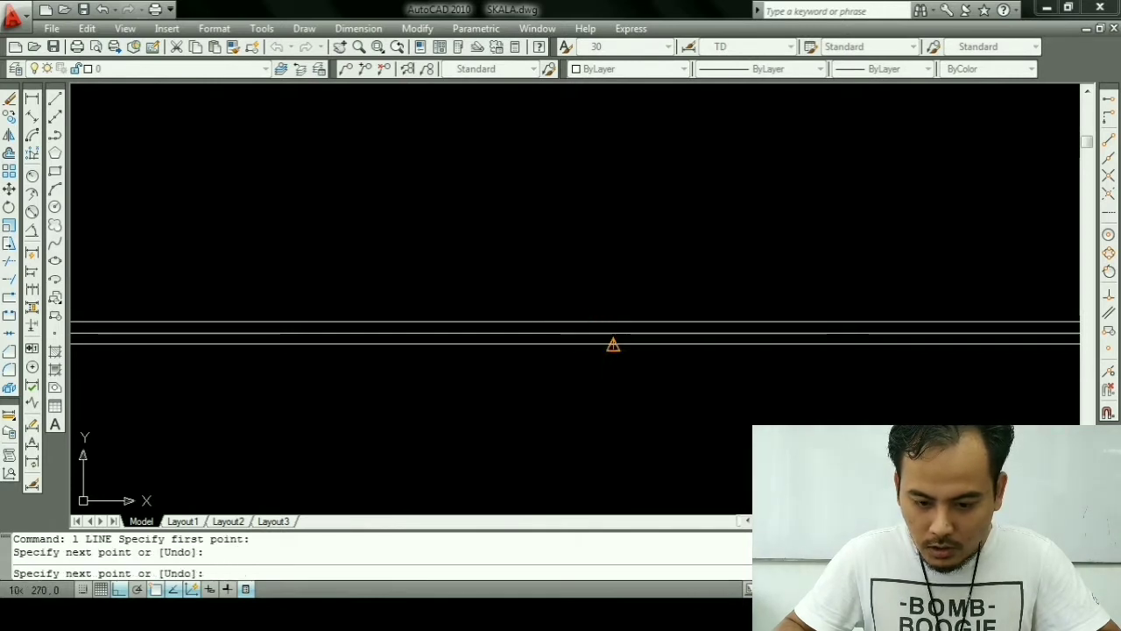
key("Escape")
Step: Set up EXTEND with the A2 frame's right edge as the boundary
scroll(570, 343, "down", 3)
scroll(526, 353, "down", 1)
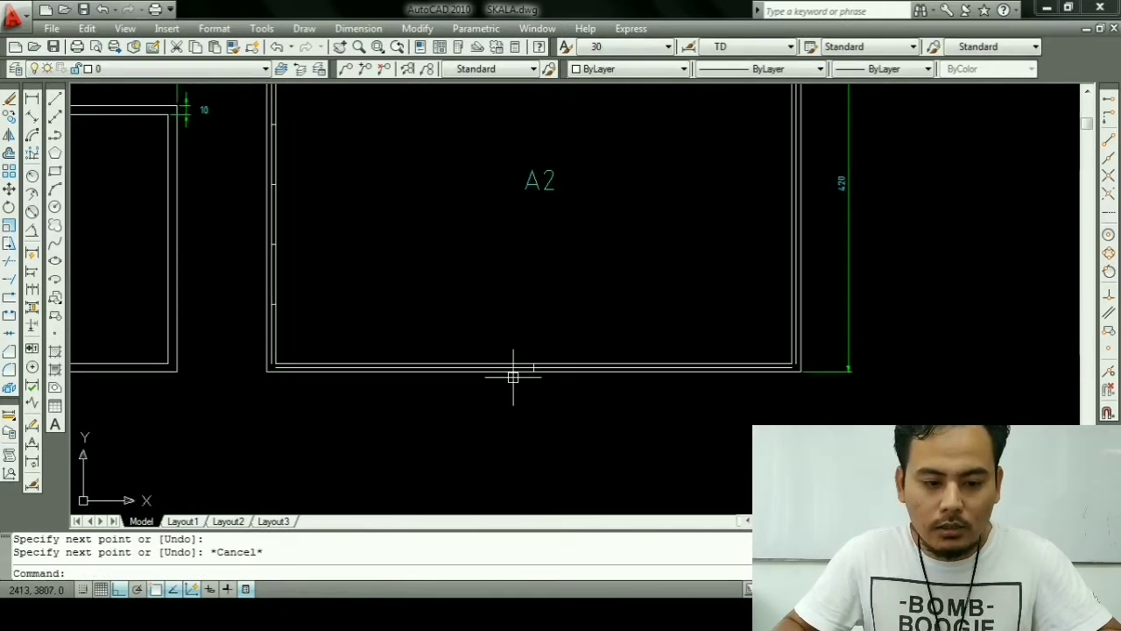
scroll(513, 375, "down", 2)
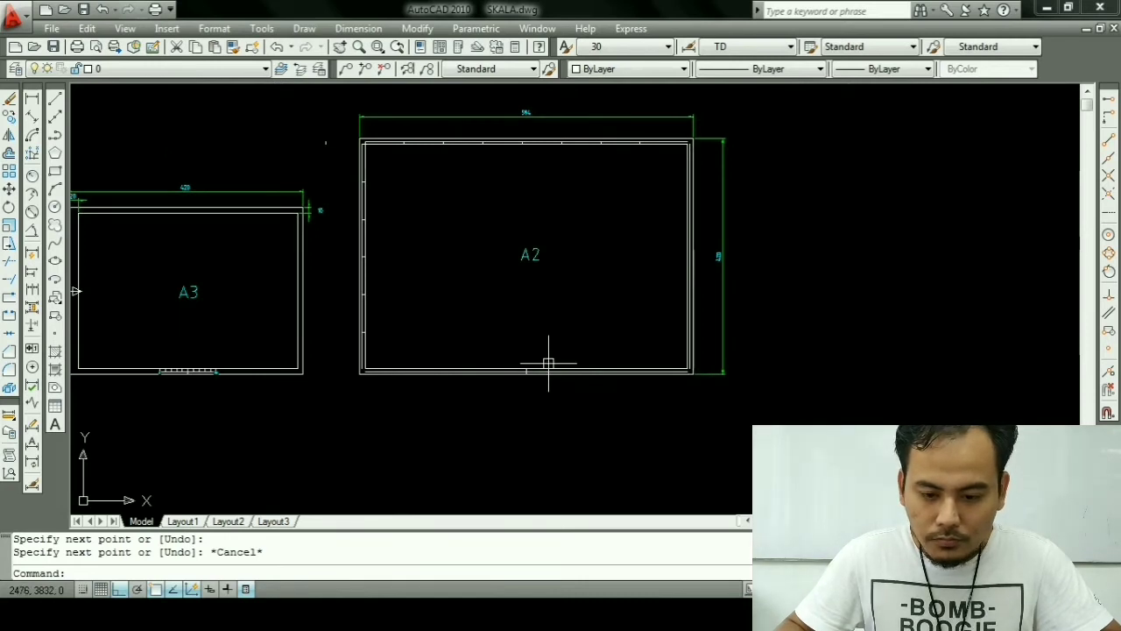
key("Escape")
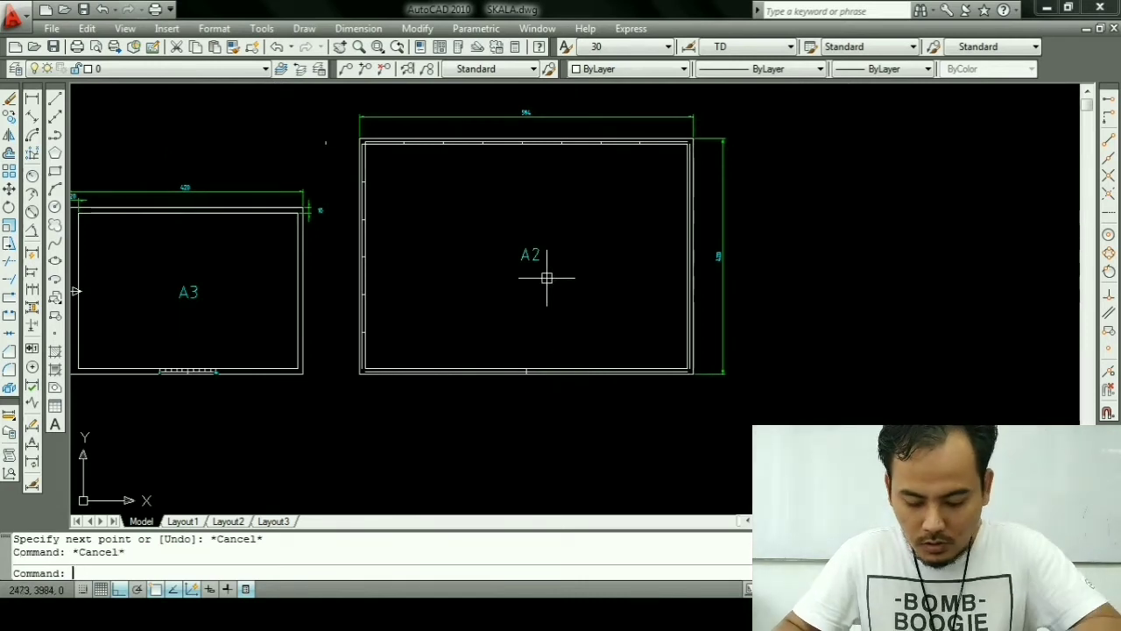
type("o")
key("Escape")
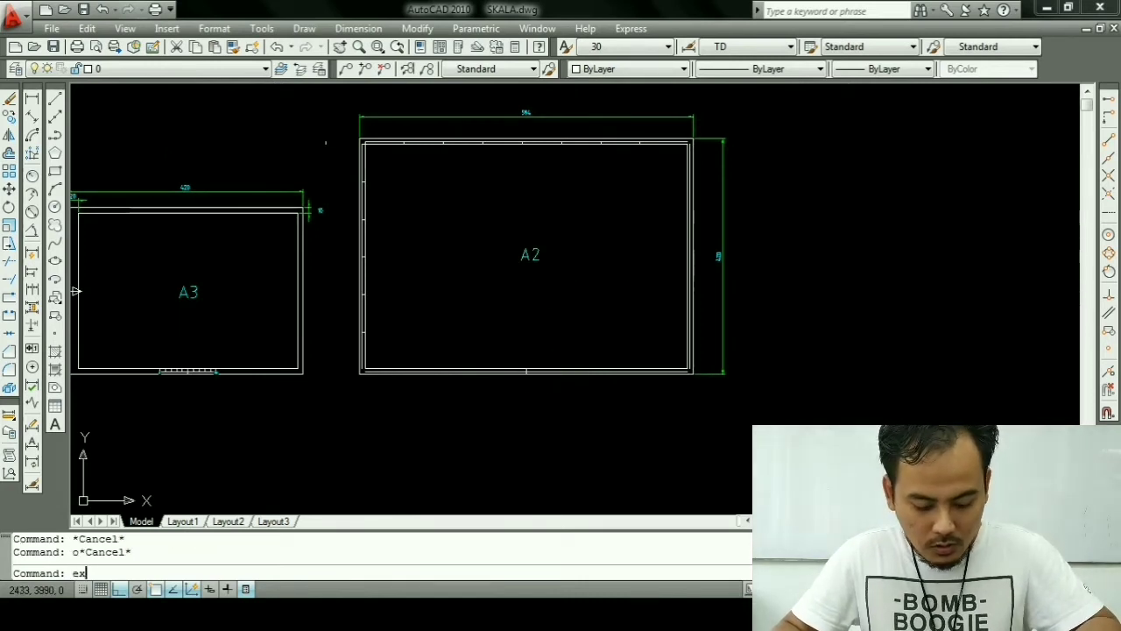
key("Return")
scroll(617, 233, "up", 3)
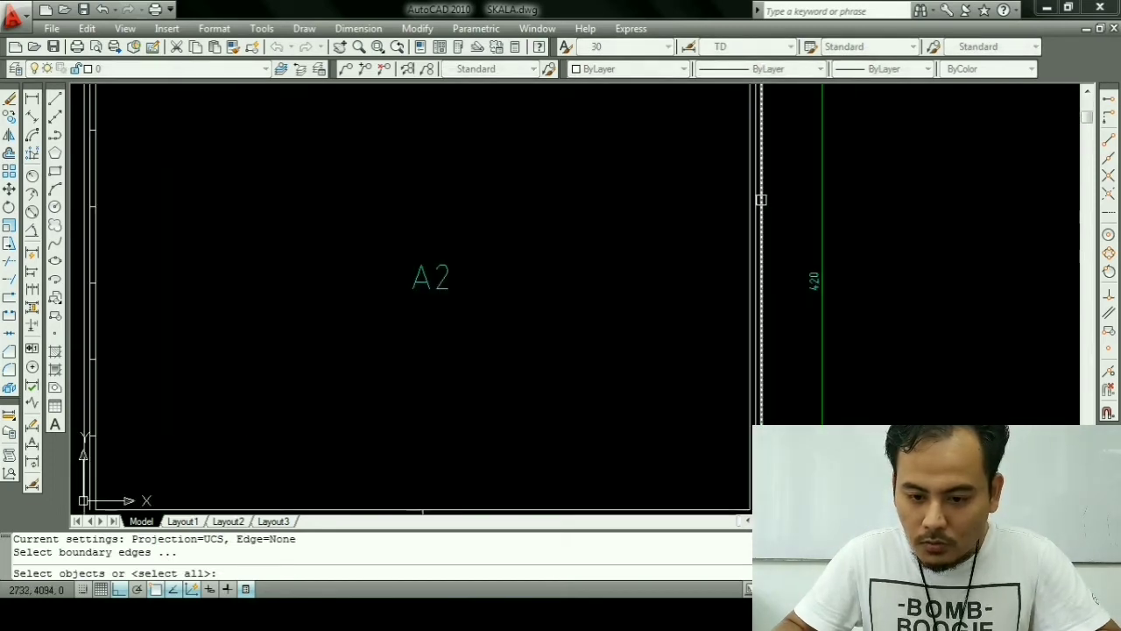
left_click(754, 200)
key("Return")
scroll(726, 224, "down", 2)
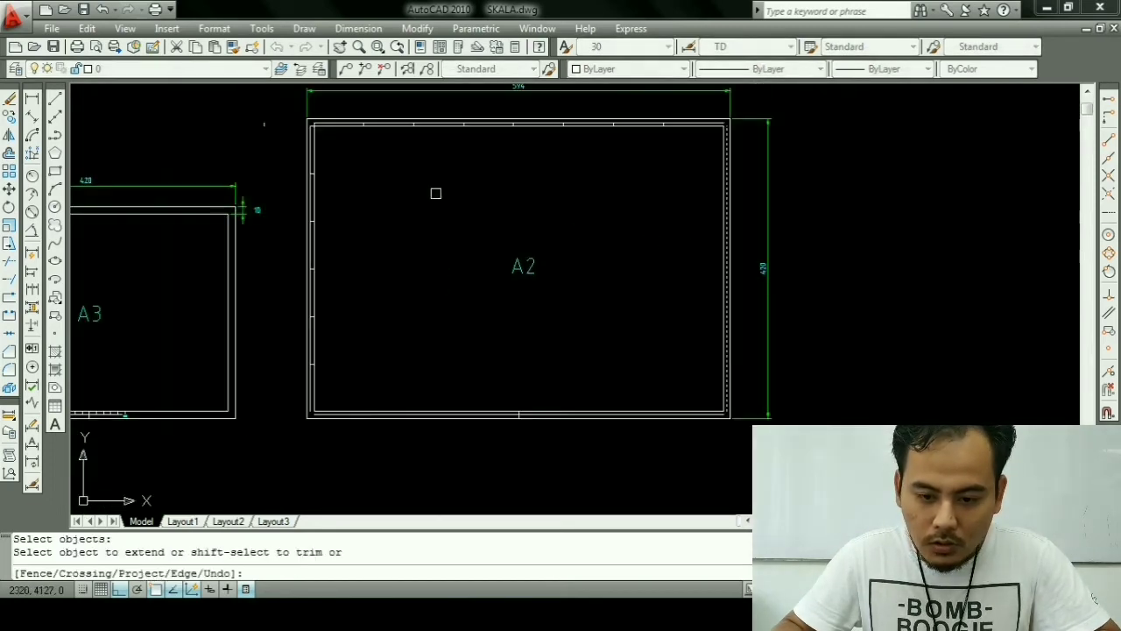
left_click(314, 350)
scroll(331, 324, "up", 5)
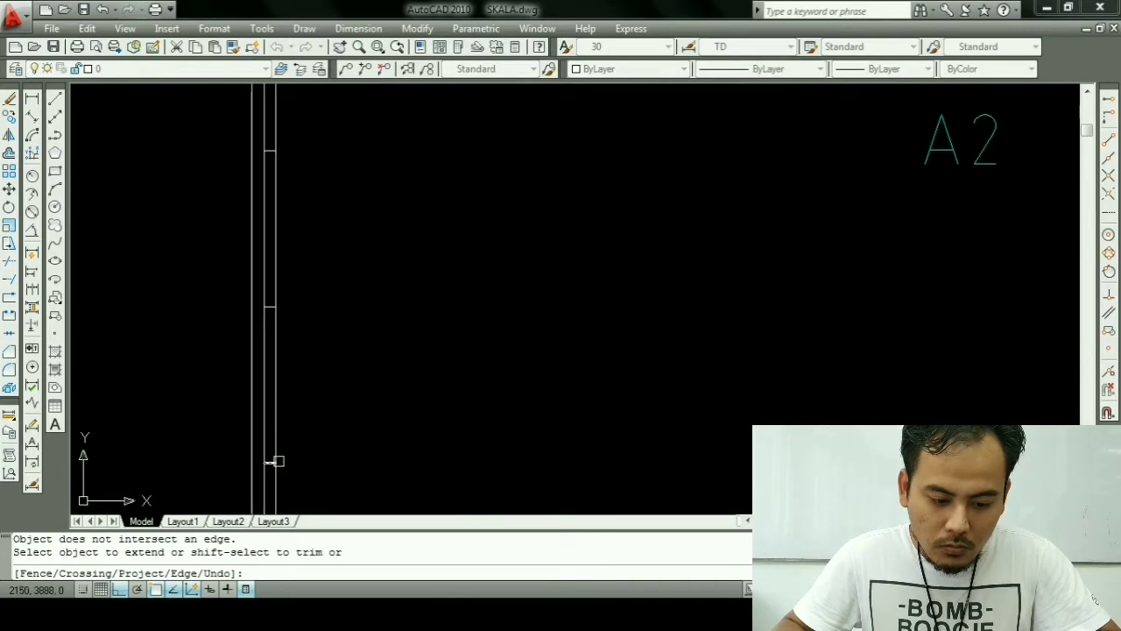
Step: Extend the horizontal left-strip lines across the frame to the right edge
left_click(271, 461)
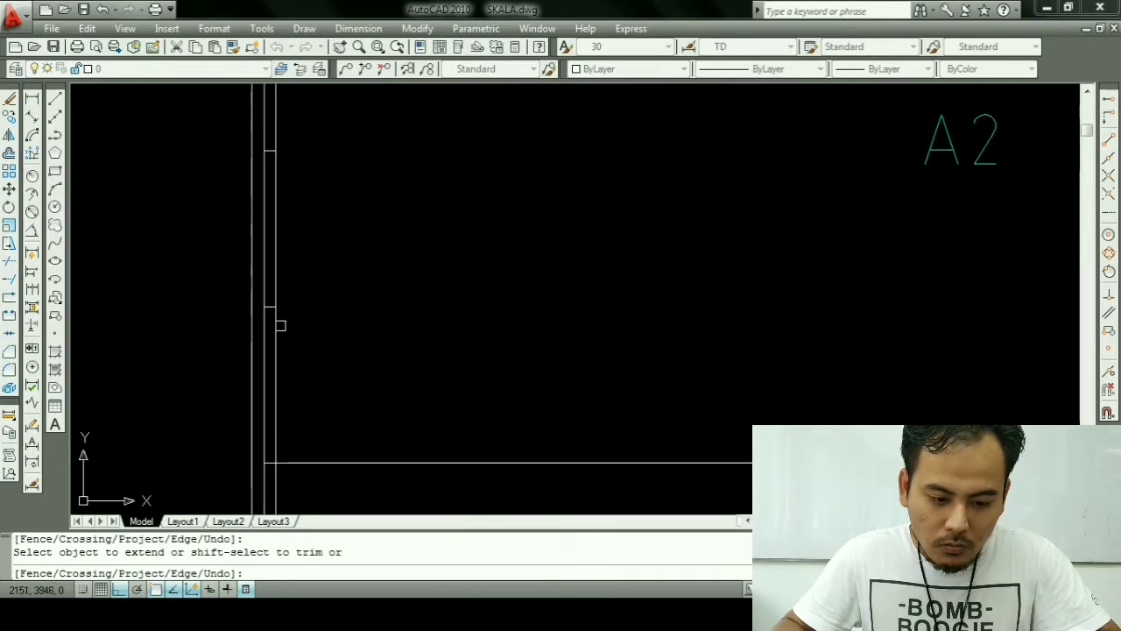
left_click(277, 308)
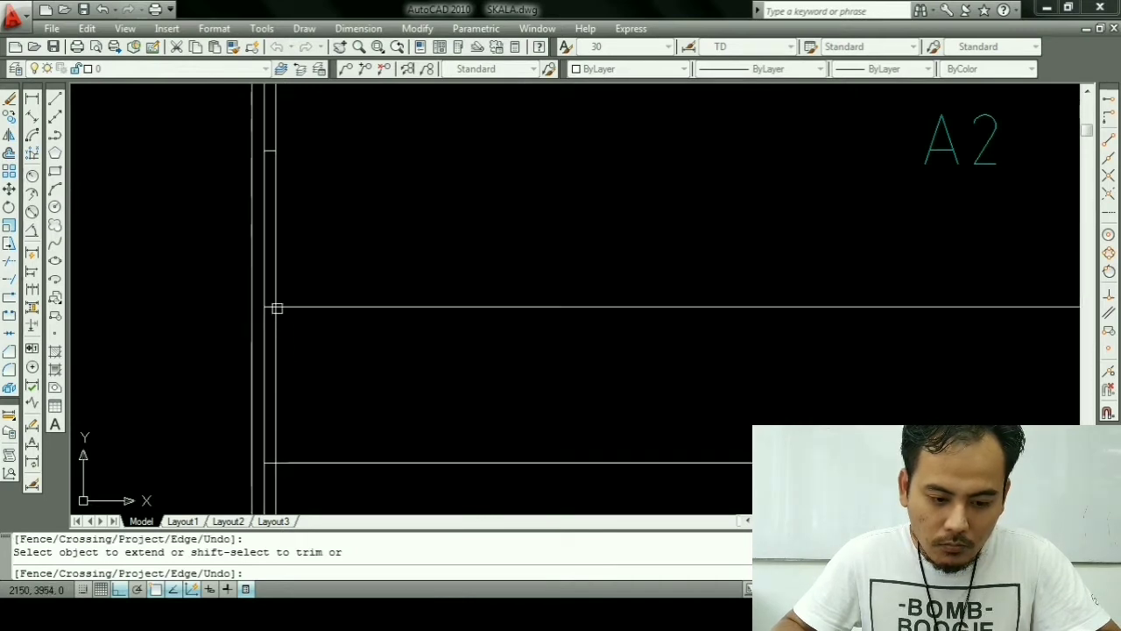
left_click(271, 153)
scroll(289, 167, "down", 2)
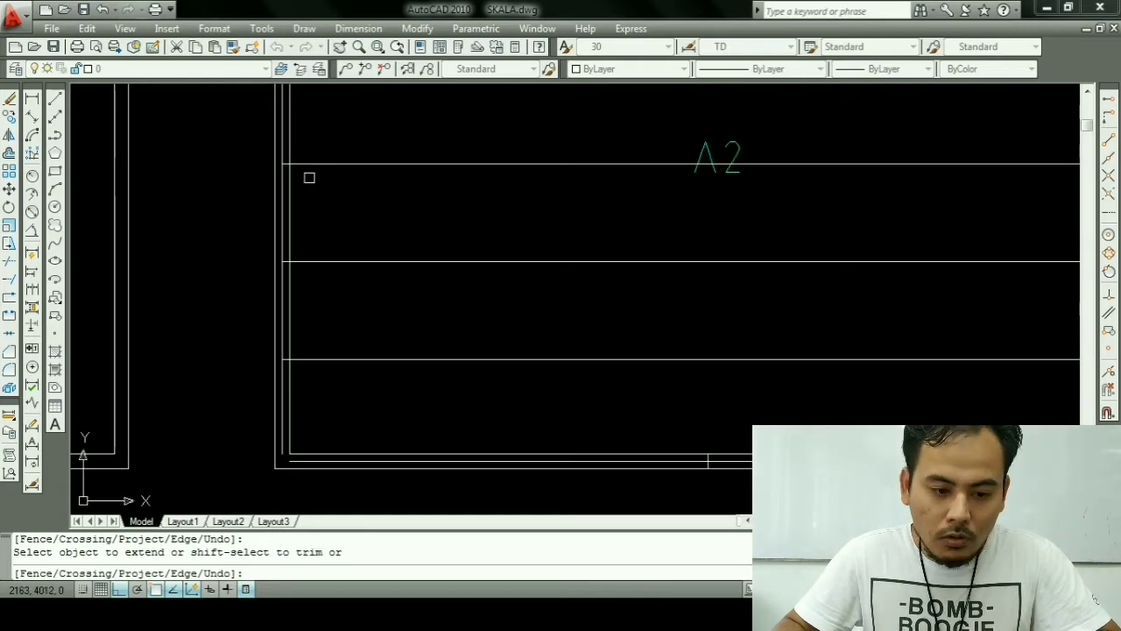
scroll(309, 178, "down", 2)
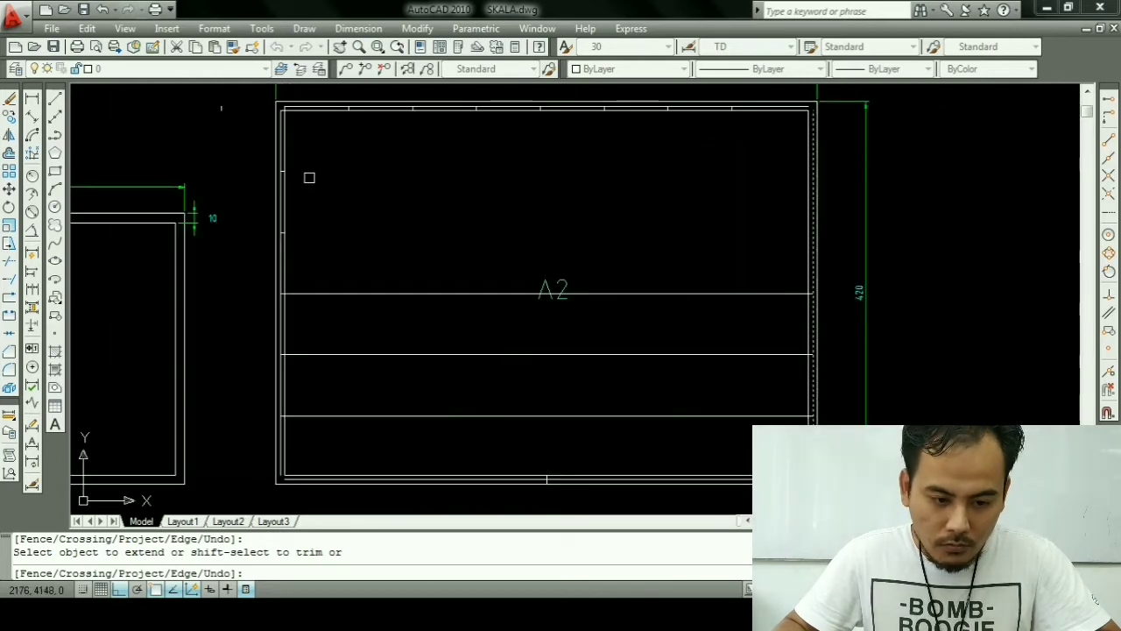
left_click(283, 228)
left_click(284, 231)
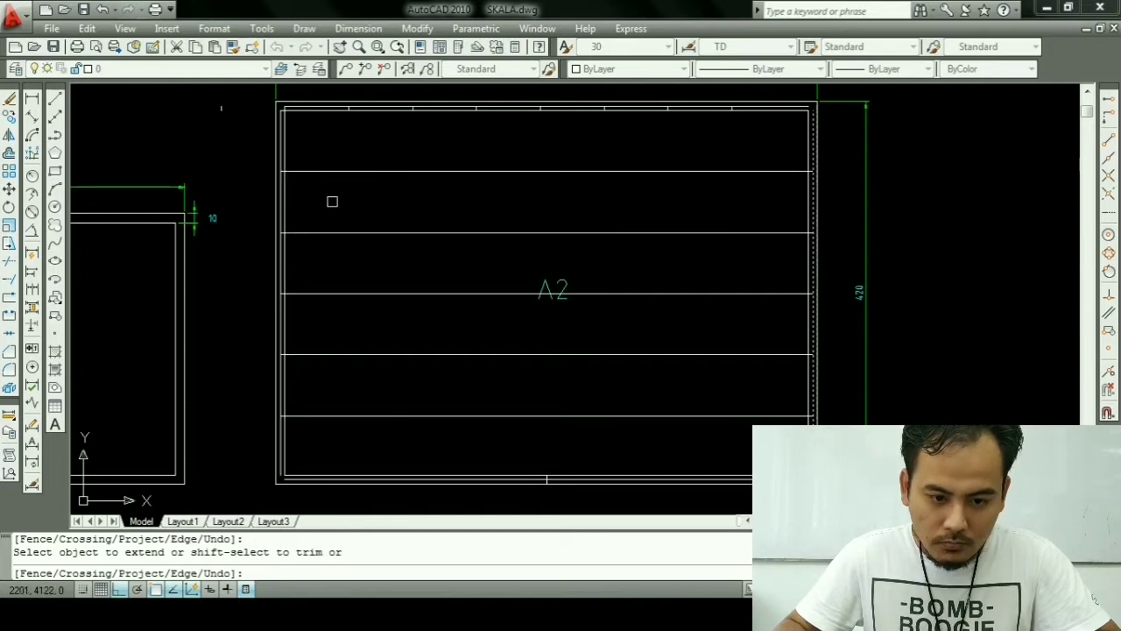
key("Escape")
key("Escape")
key("Escape")
Step: Trim away the horizontal helper lines inside A2 with a crossing window
type("tr")
key("Return")
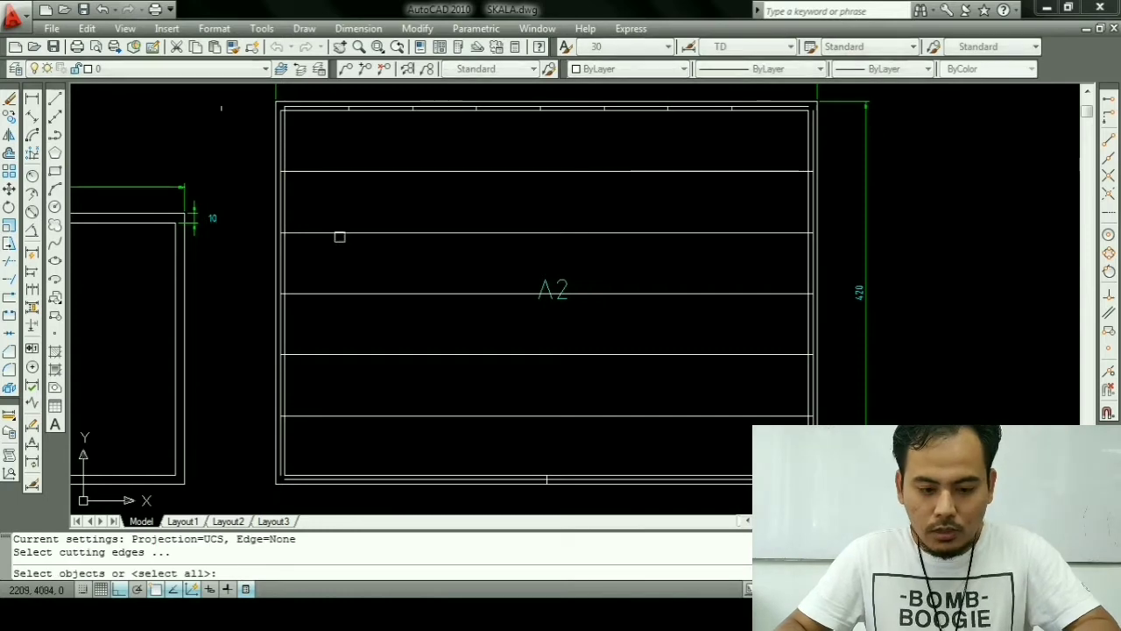
key("Return")
left_click(421, 441)
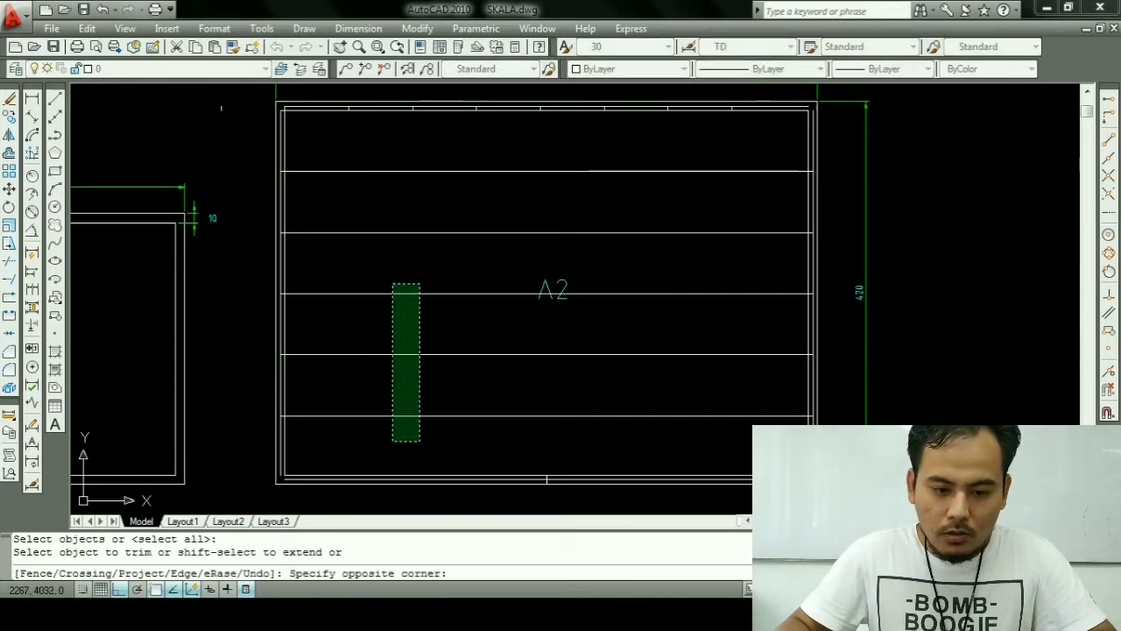
left_click(367, 159)
key("Escape")
key("Escape")
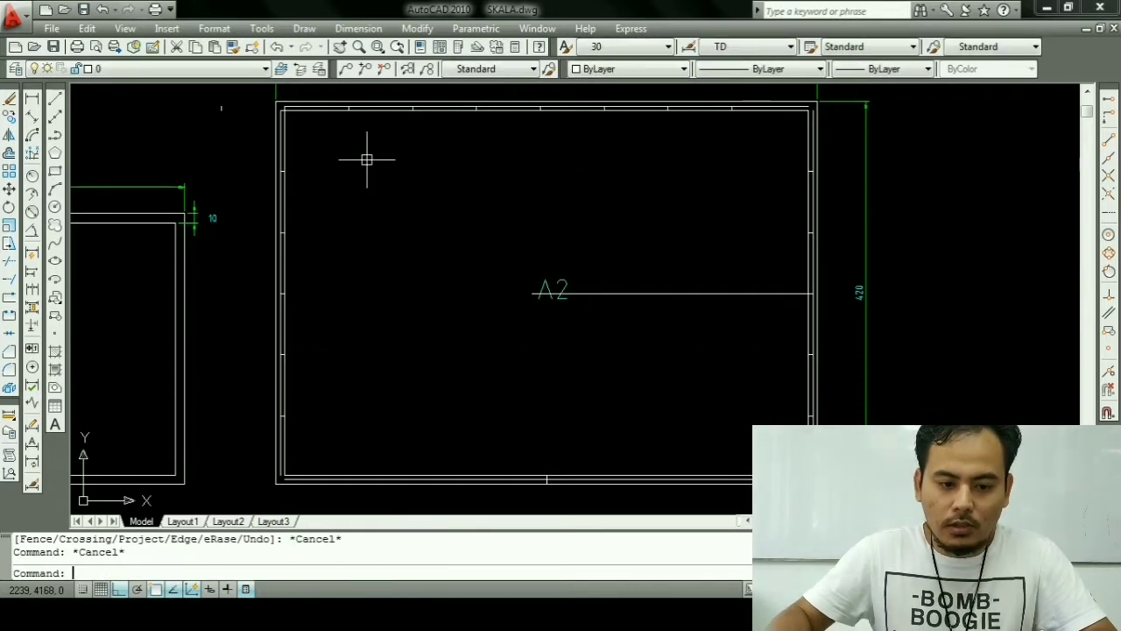
Step: Erase the two extra inner border lines at A2's top-left
type("e")
key("Return")
scroll(302, 137, "up", 2)
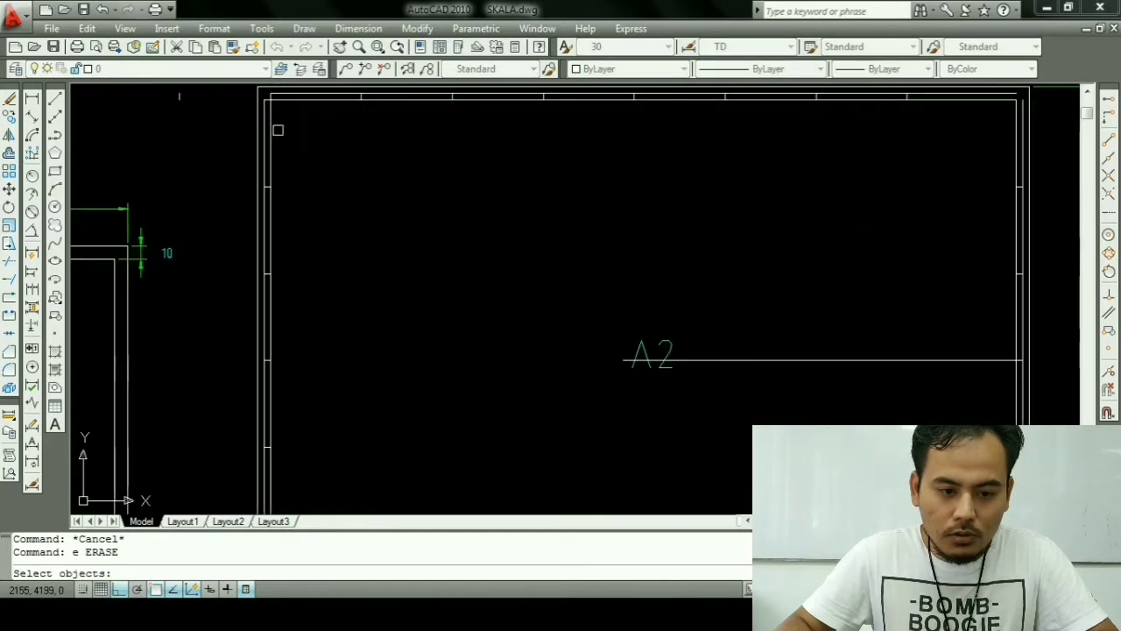
scroll(276, 129, "up", 1)
scroll(271, 125, "up", 1)
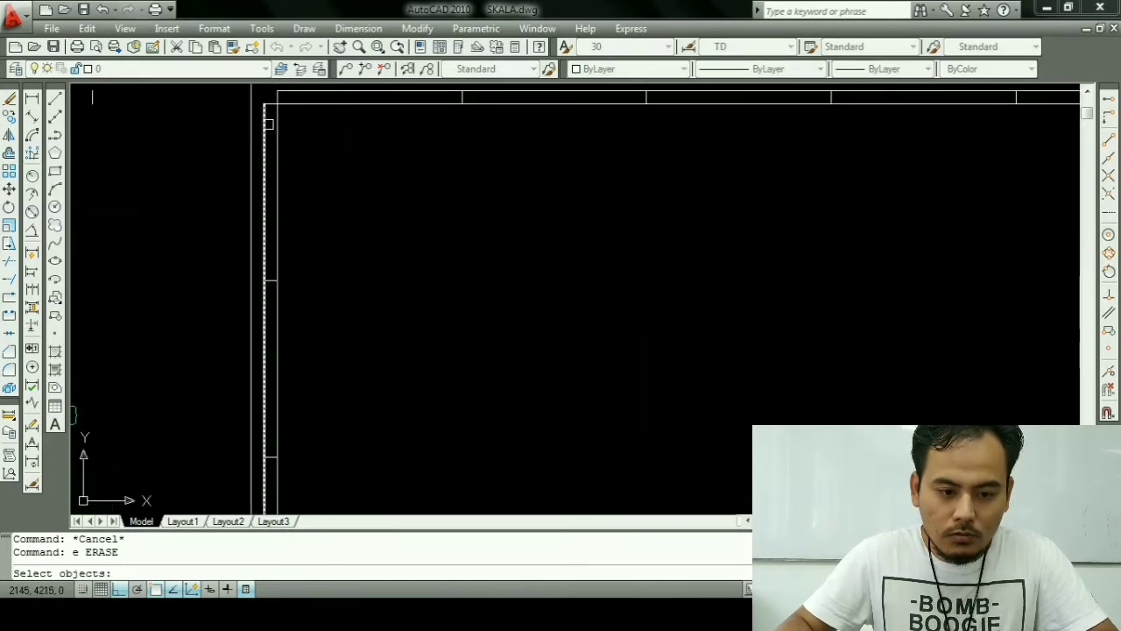
left_click(261, 101)
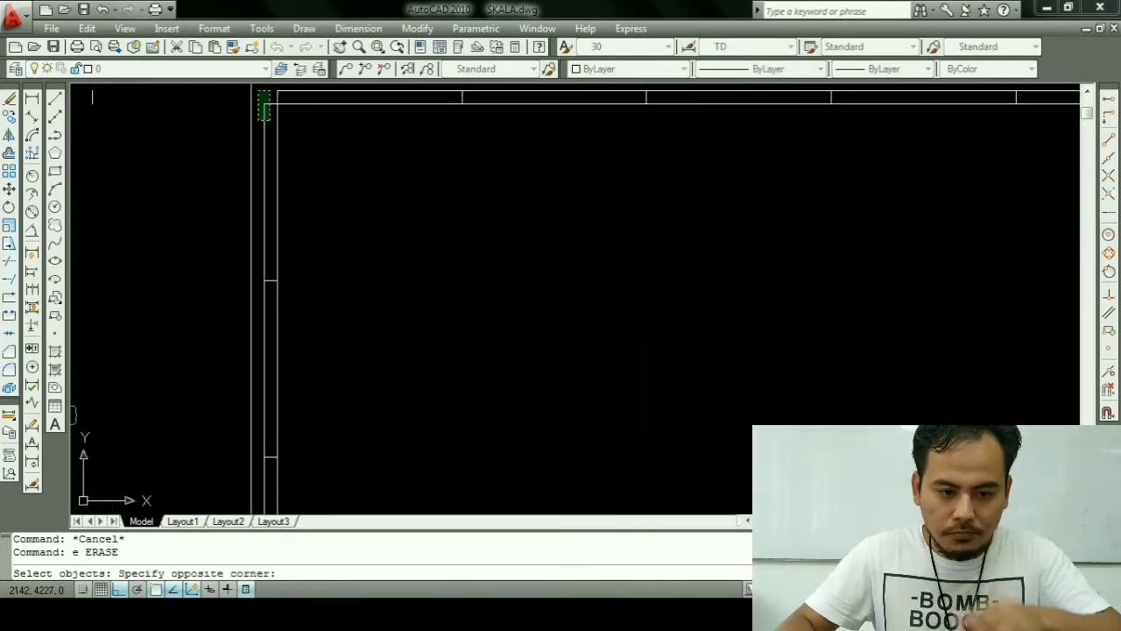
left_click(274, 121)
key("Return")
key("Return")
scroll(274, 121, "down", 2)
scroll(351, 131, "up", 1)
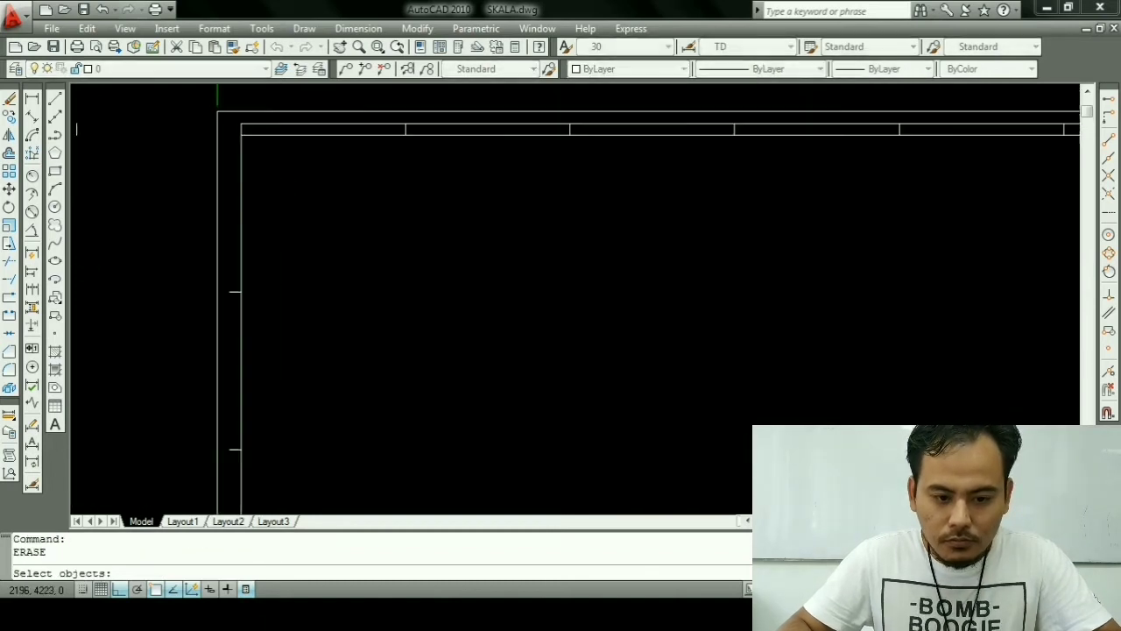
left_click(344, 110)
key("Escape")
key("Return")
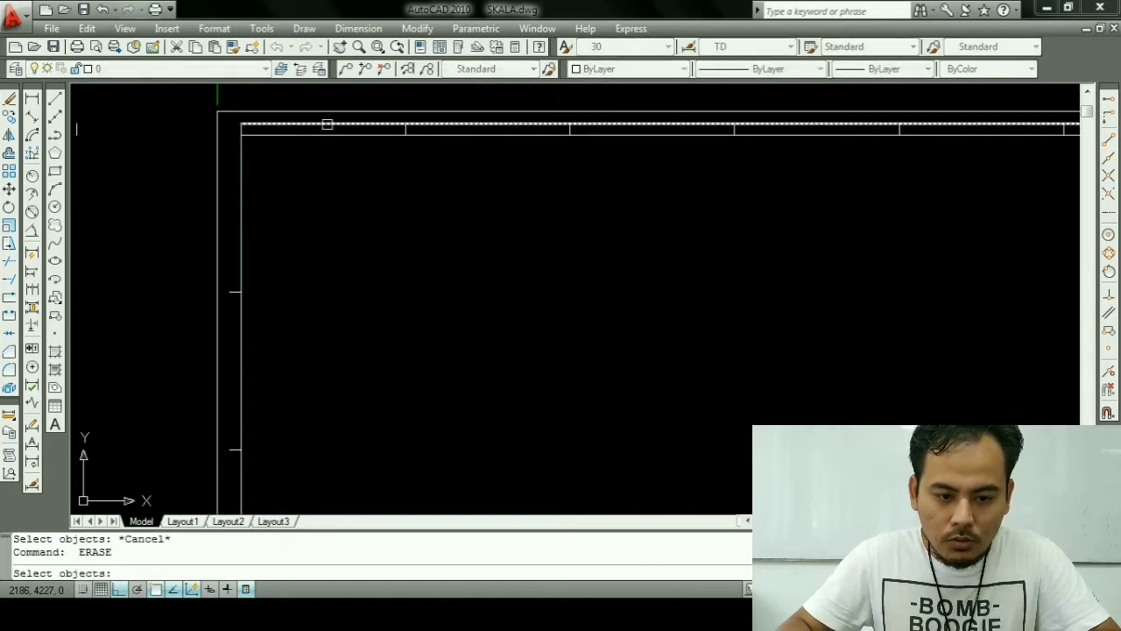
left_click(275, 125)
left_click(239, 126)
key("Return")
key("Return")
Step: Erase the extra right border line of the A2 frame
scroll(235, 155, "down", 2)
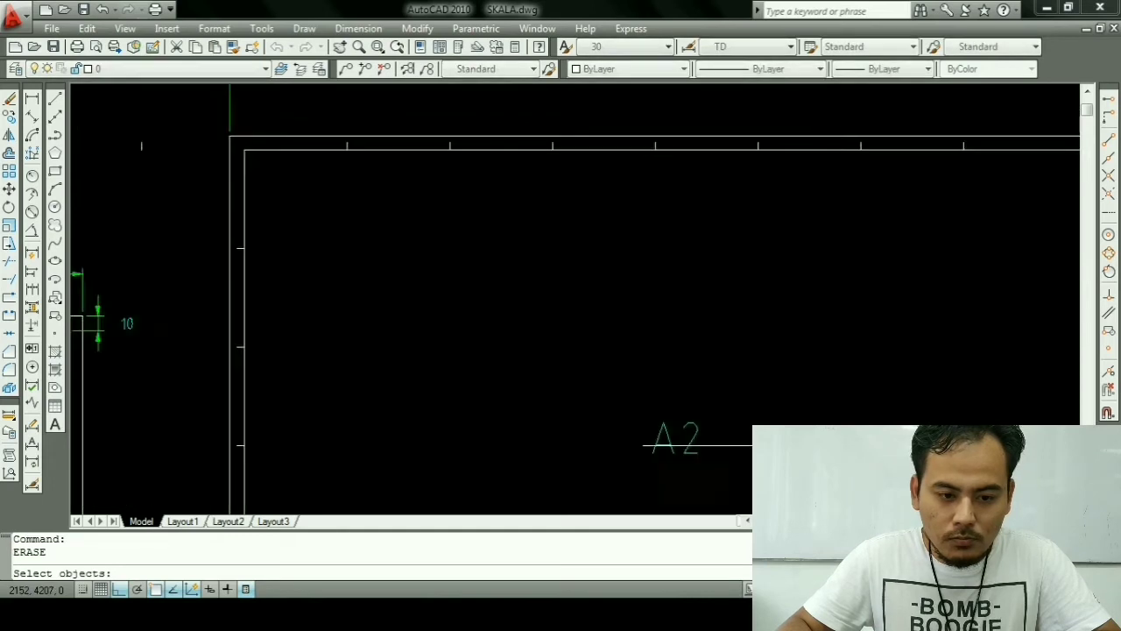
scroll(241, 186, "down", 2)
scroll(780, 172, "up", 3)
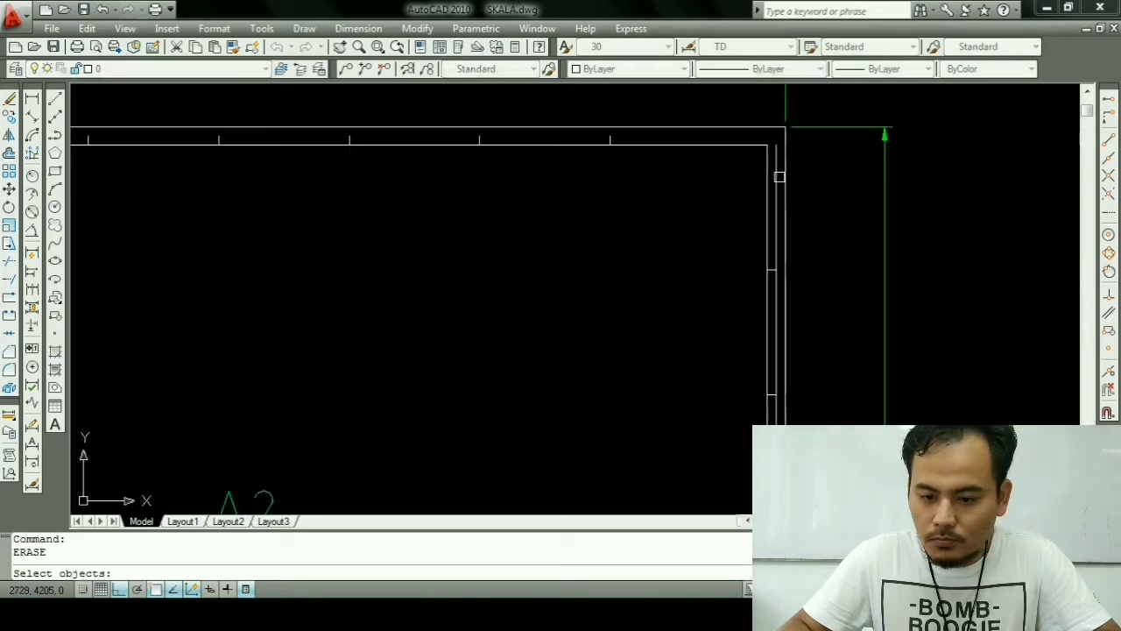
left_click(776, 173)
key("Return")
scroll(718, 186, "down", 4)
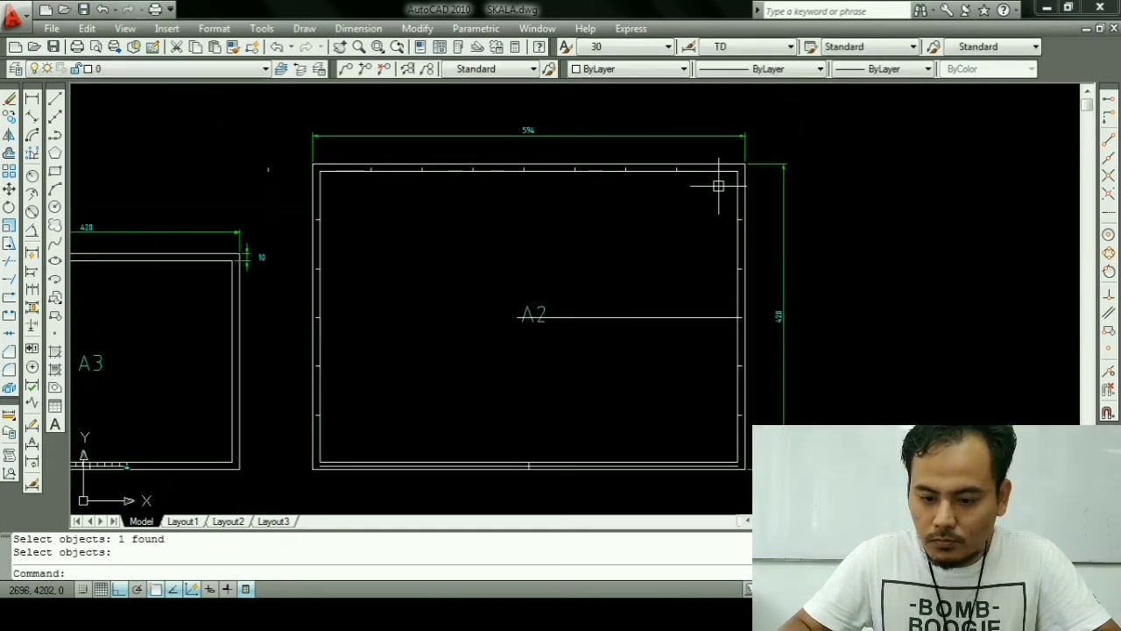
left_click(678, 322)
left_click(633, 271)
key("Escape")
Step: Trim the line protruding right of A2 back to its inner right border
type("tr")
key("Return")
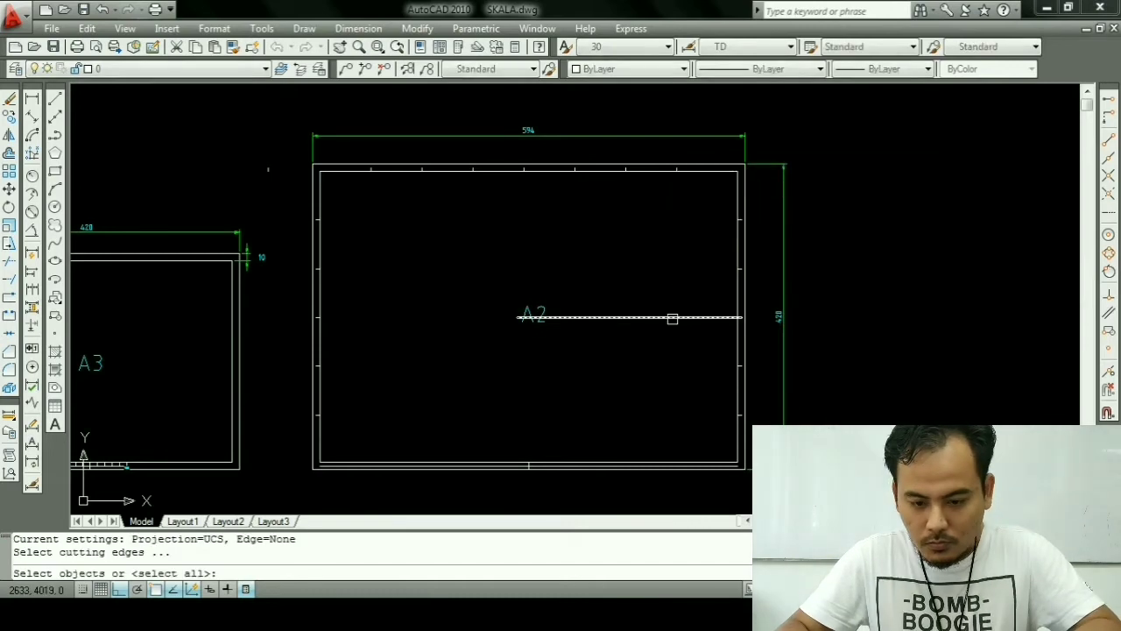
left_click(737, 340)
key("Return")
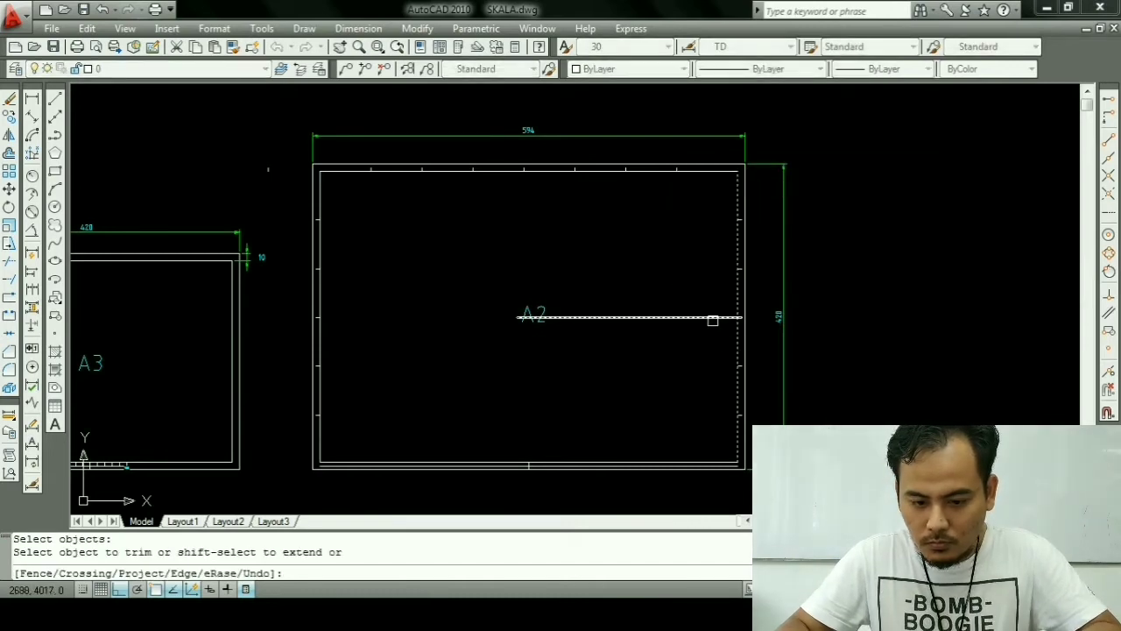
left_click(713, 321)
key("Escape")
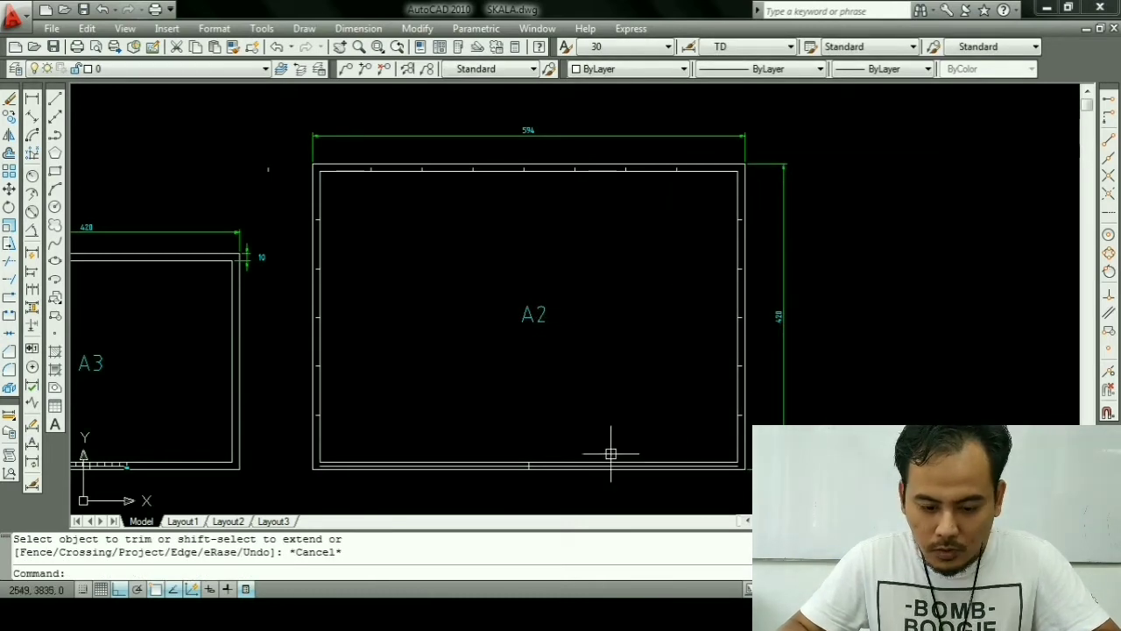
Step: Start an OFFSET at distance 10, then cancel it
type("o")
key("Return")
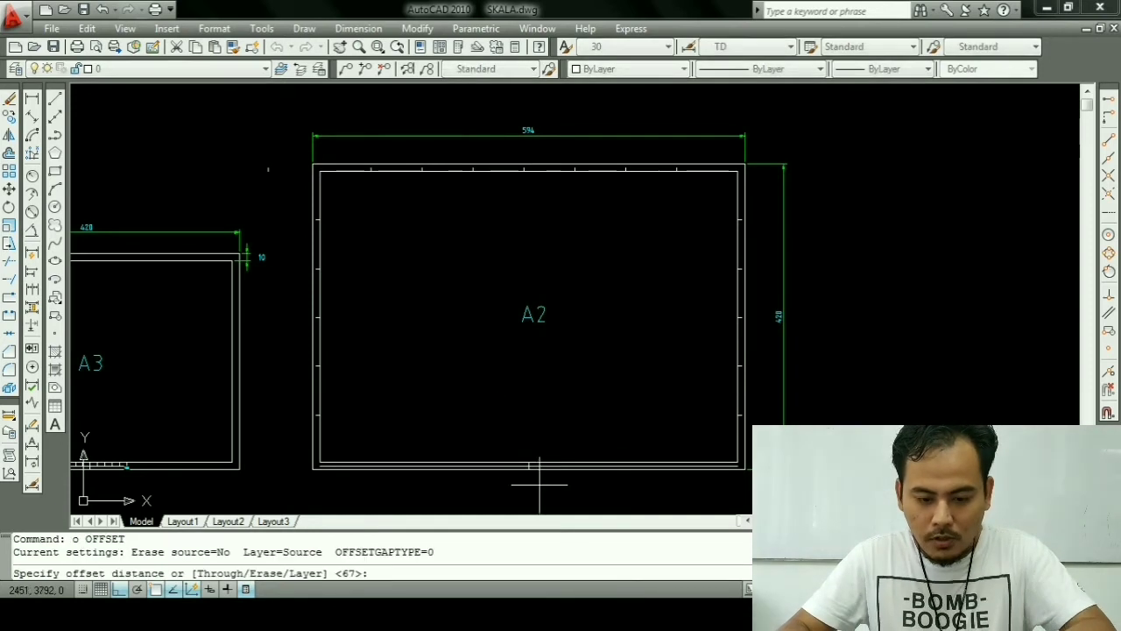
scroll(539, 483, "up", 3)
type("10")
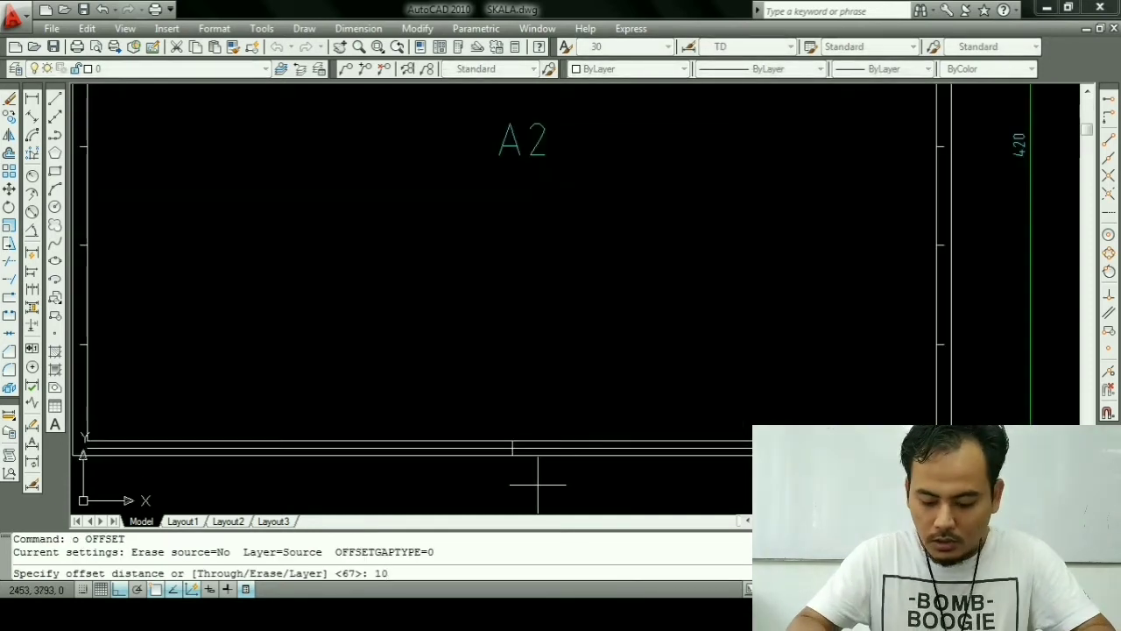
key("Return")
key("Escape")
type("0")
key("Escape")
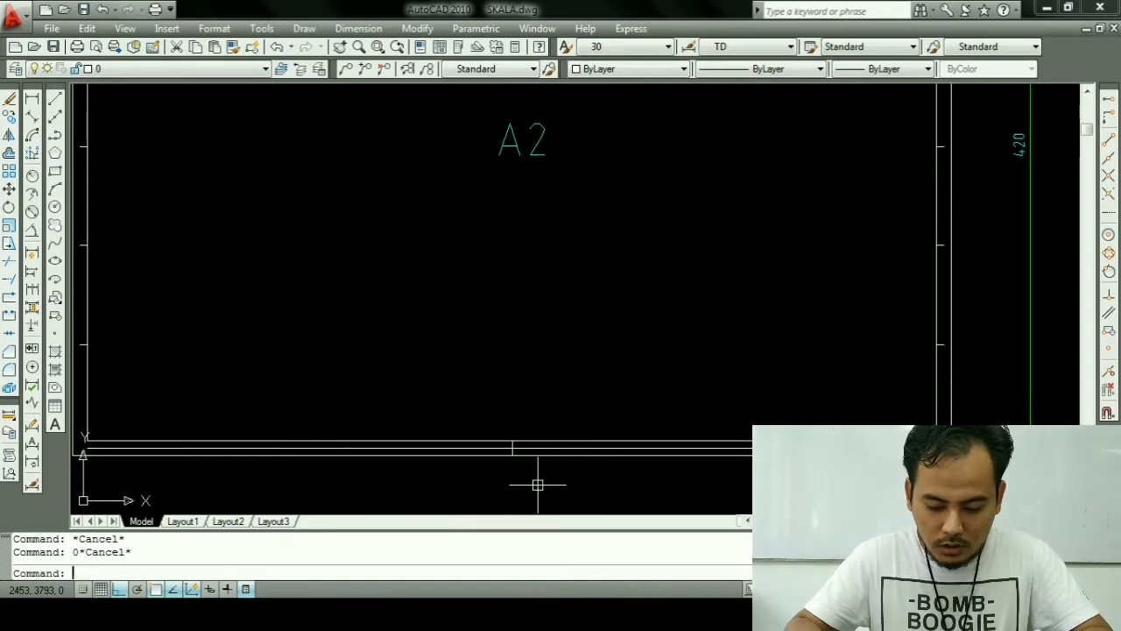
Step: Offset the scale bar's vertical edge twice at 50 units to create two division lines
key("Return")
type("50")
key("Return")
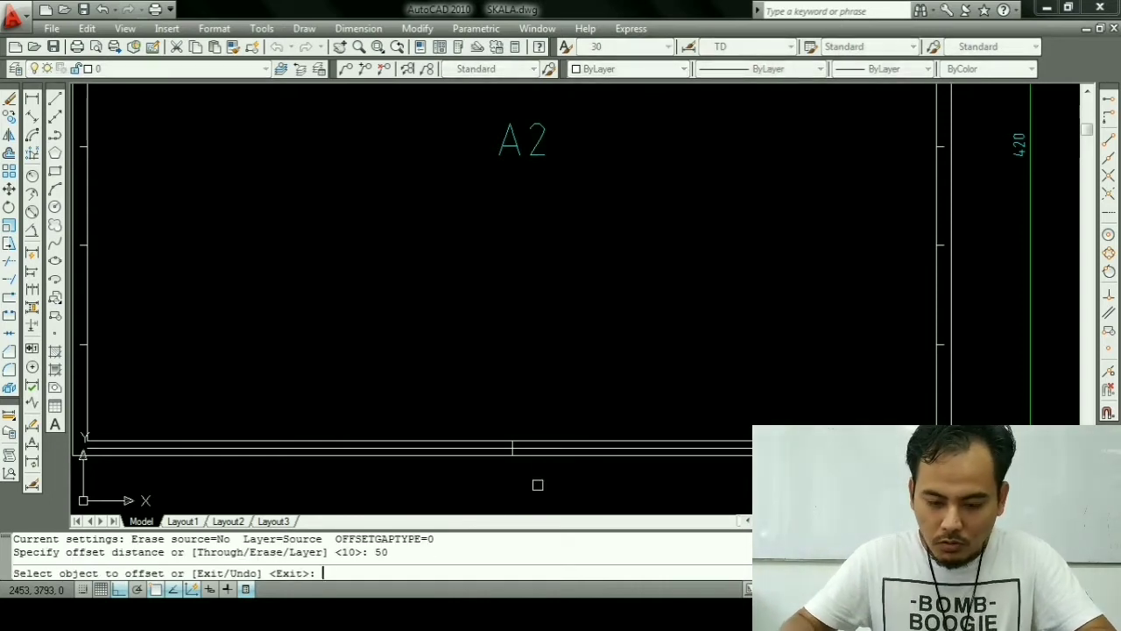
scroll(528, 463, "up", 3)
left_click(507, 430)
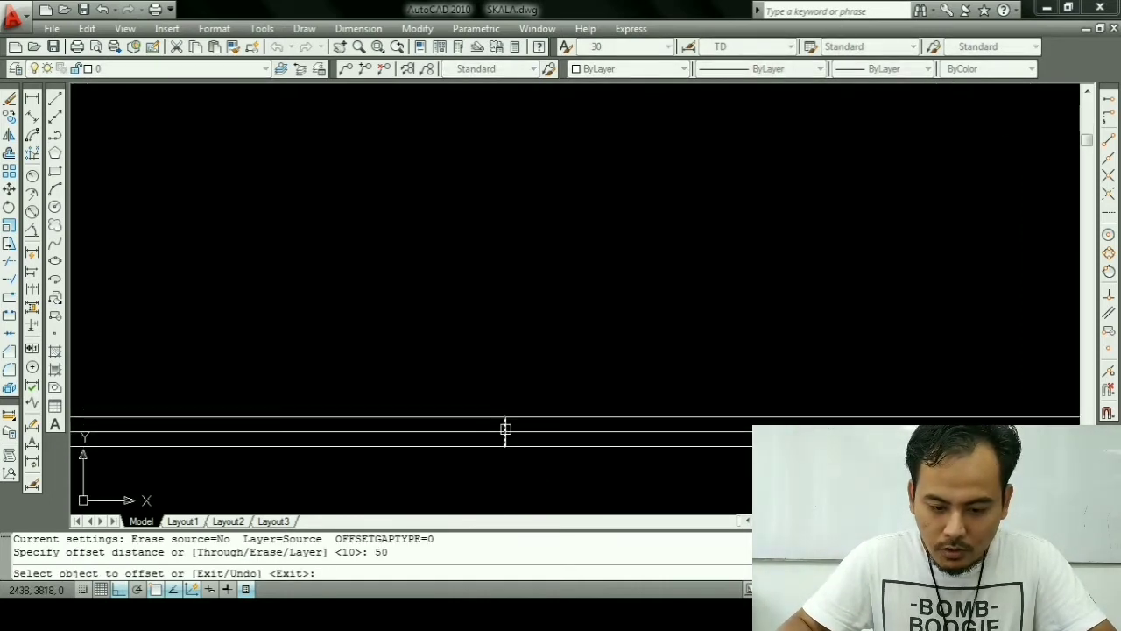
left_click(446, 421)
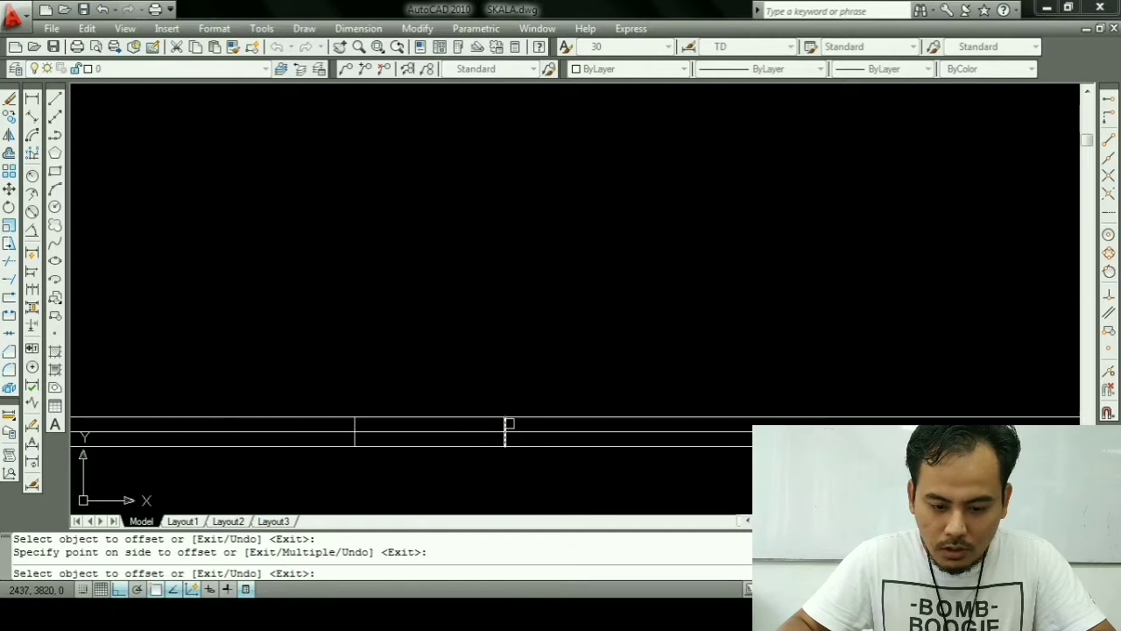
left_click(508, 424)
left_click(578, 401)
key("Escape")
key("Escape")
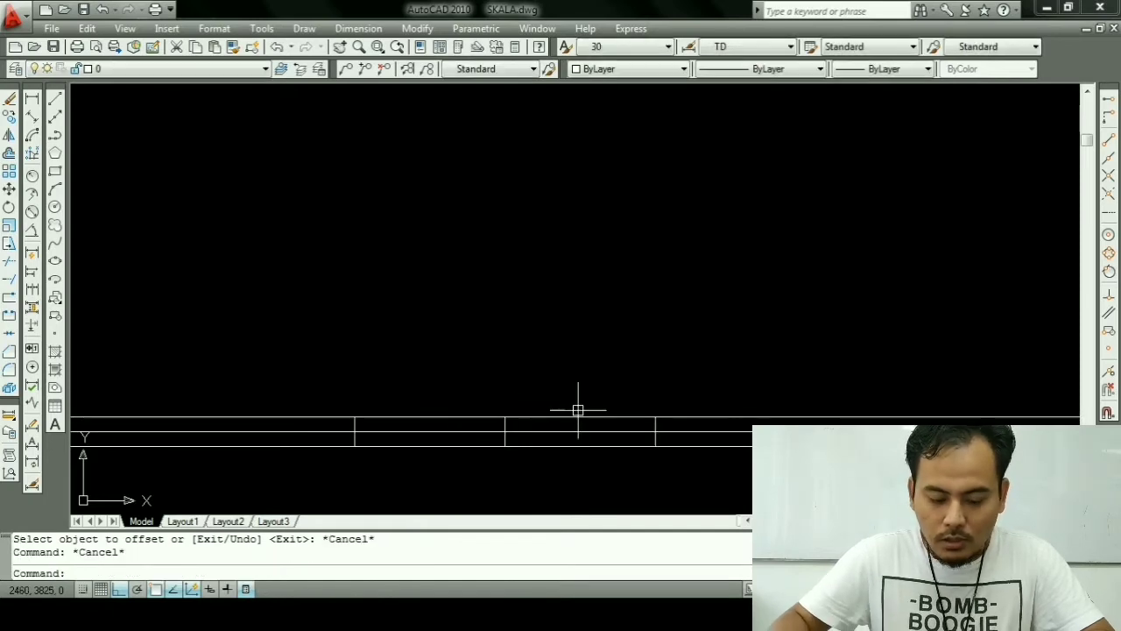
Step: Trim away the left overhang of the scale bar's bottom line
type("tr")
key("Return")
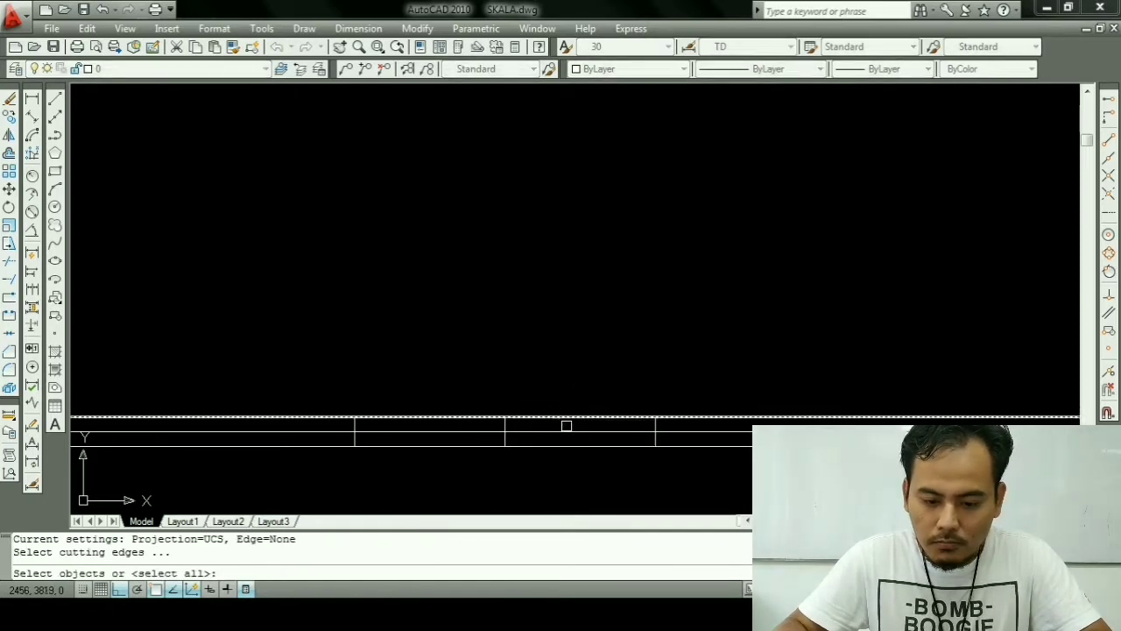
left_click(566, 428)
key("Return")
left_click(681, 488)
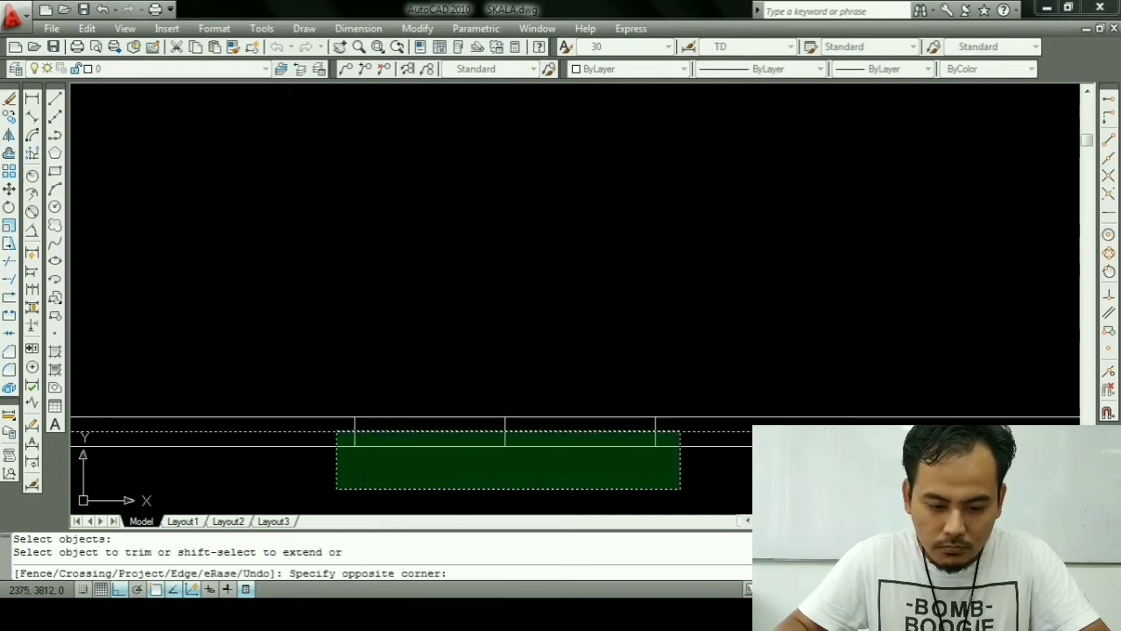
left_click(322, 441)
key("Escape")
key("Escape")
type("tr")
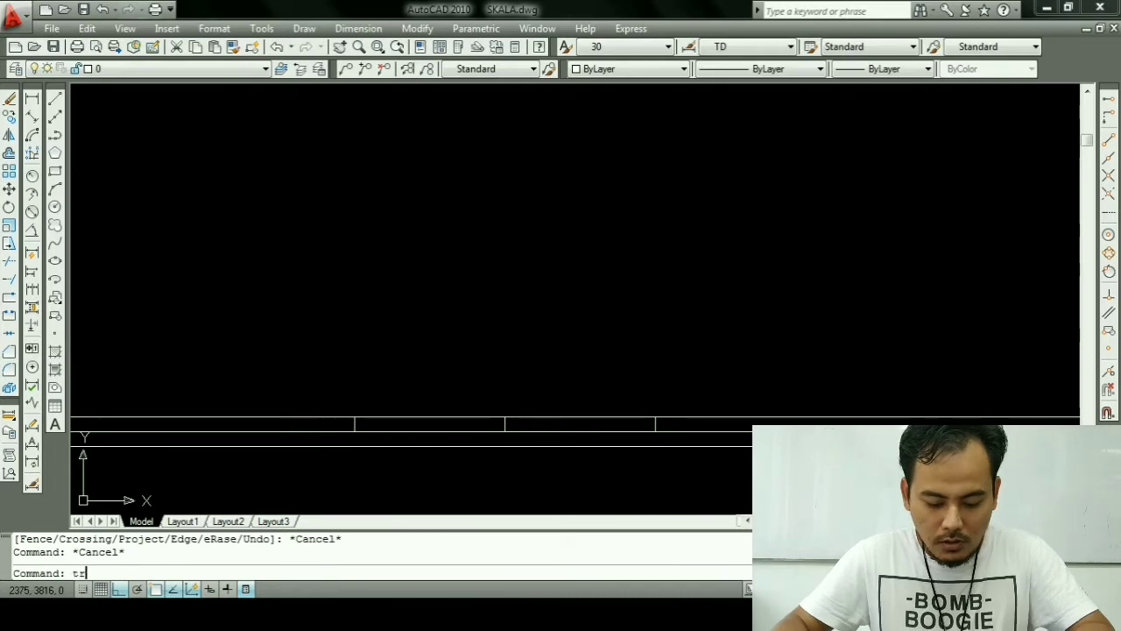
key("Return")
key("Return")
left_click(313, 431)
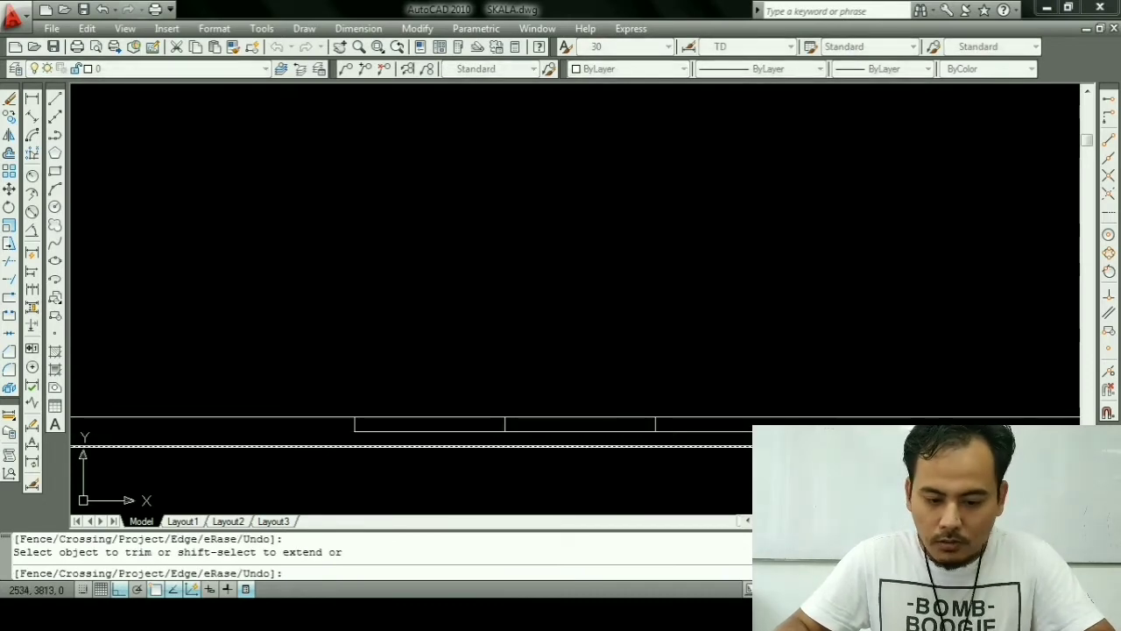
Step: Extend the scale bar's division line down to the bottom line
key("Escape")
type("Co")
key("Return")
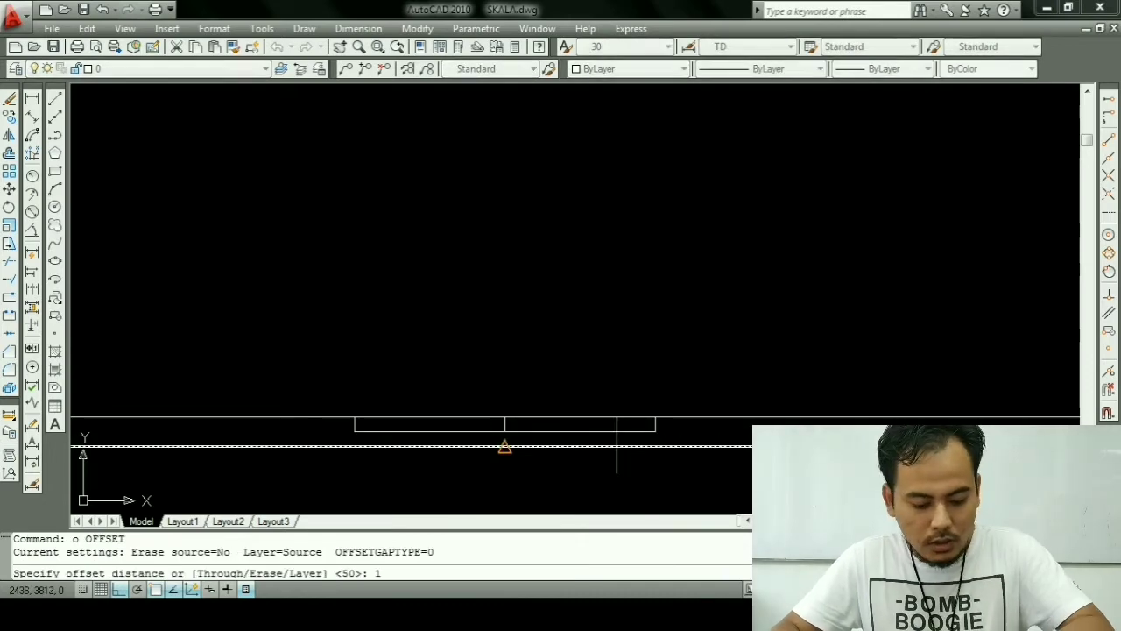
type("10")
key("Return")
scroll(331, 434, "up", 3)
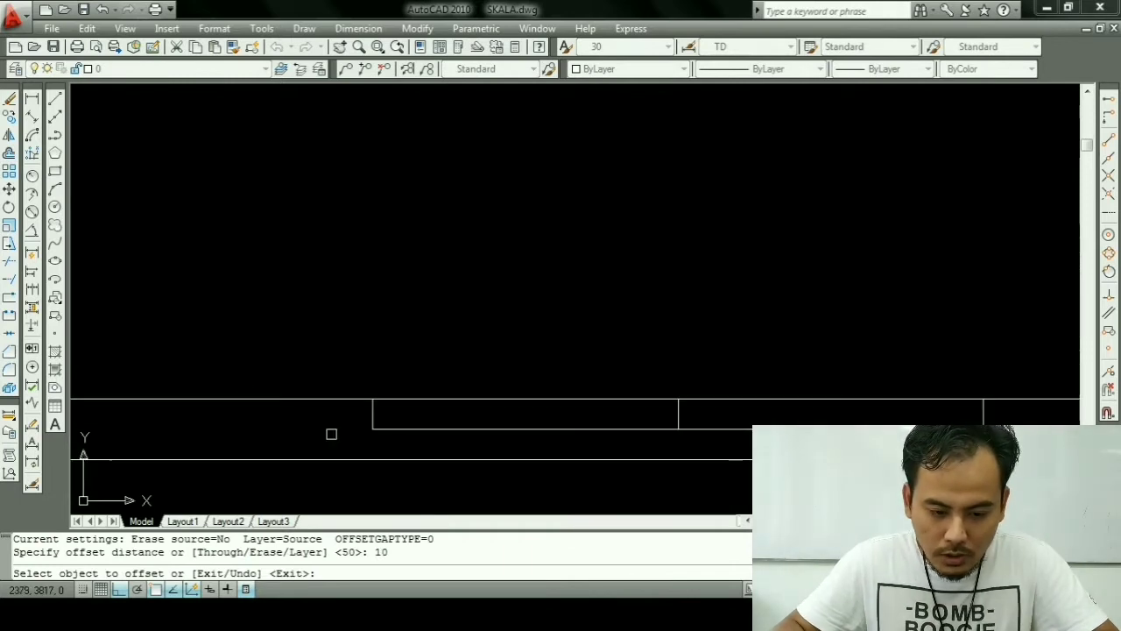
key("Escape")
key("Escape")
type("ex")
key("Return")
key("Return")
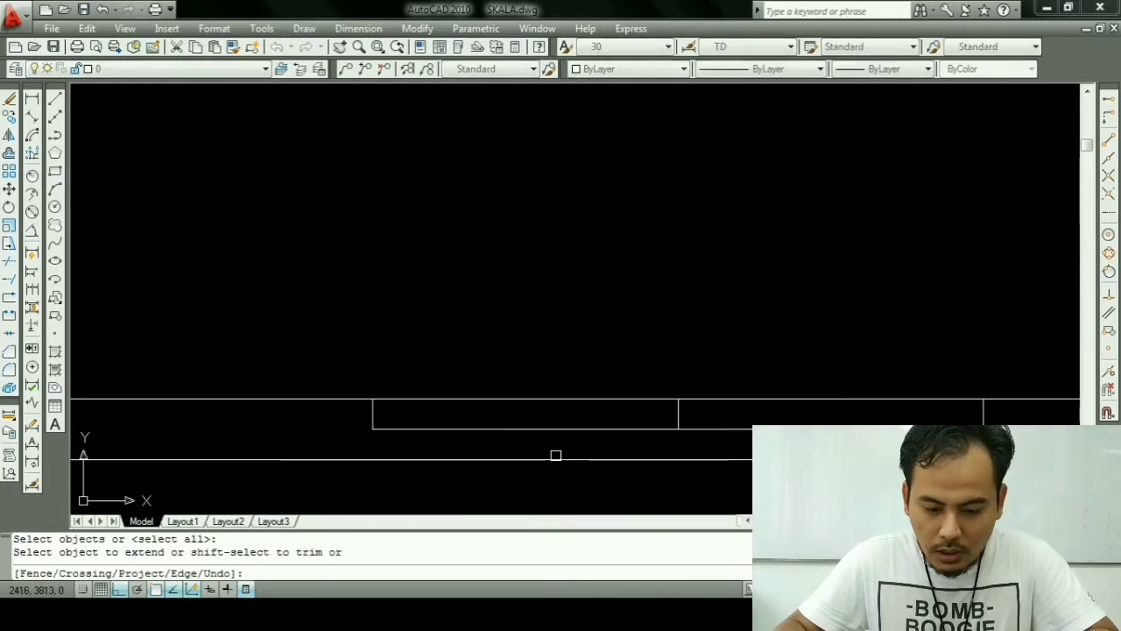
left_click(680, 426)
key("Escape")
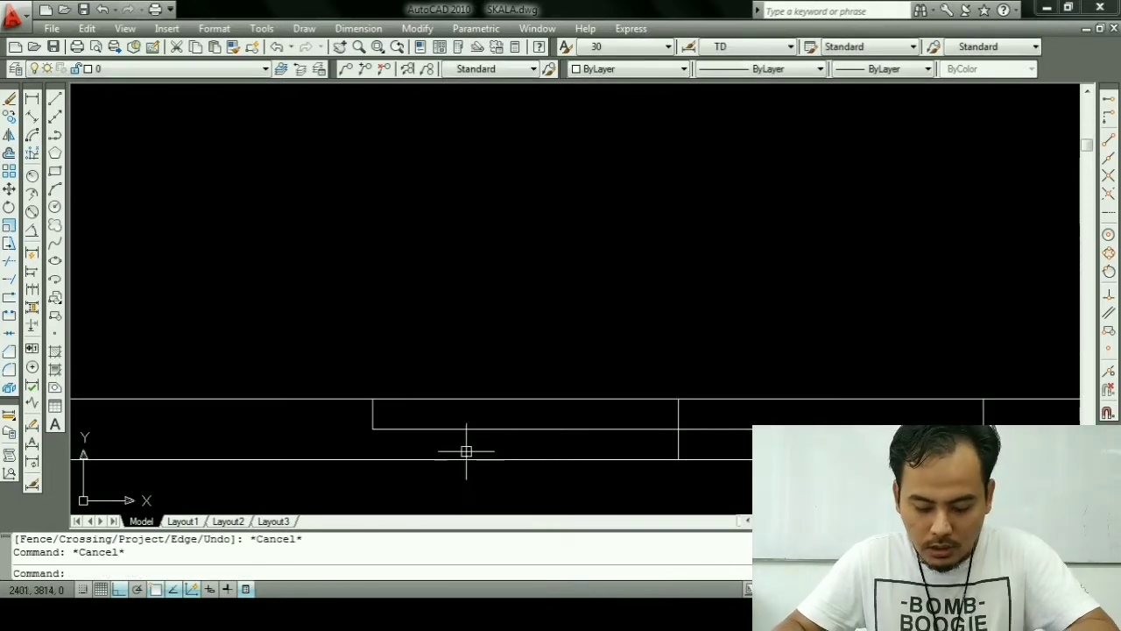
Step: Offset four 10-unit tick lines rightward from the first division line
type("o")
key("Return")
type("10")
key("Return")
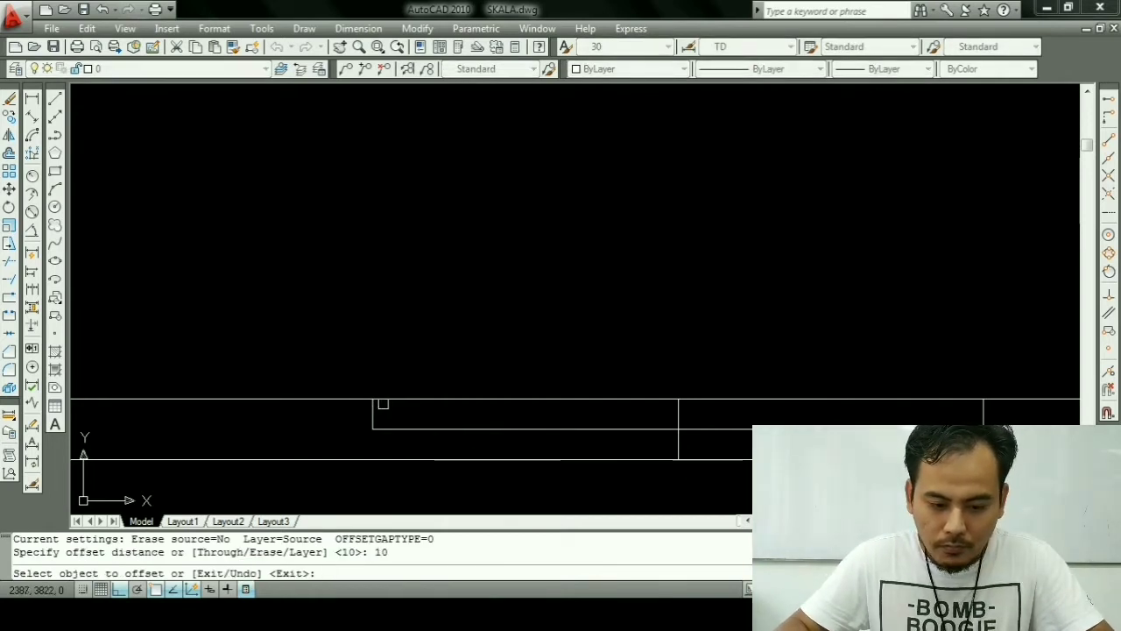
left_click(374, 408)
left_click(414, 416)
left_click(436, 417)
left_click(469, 416)
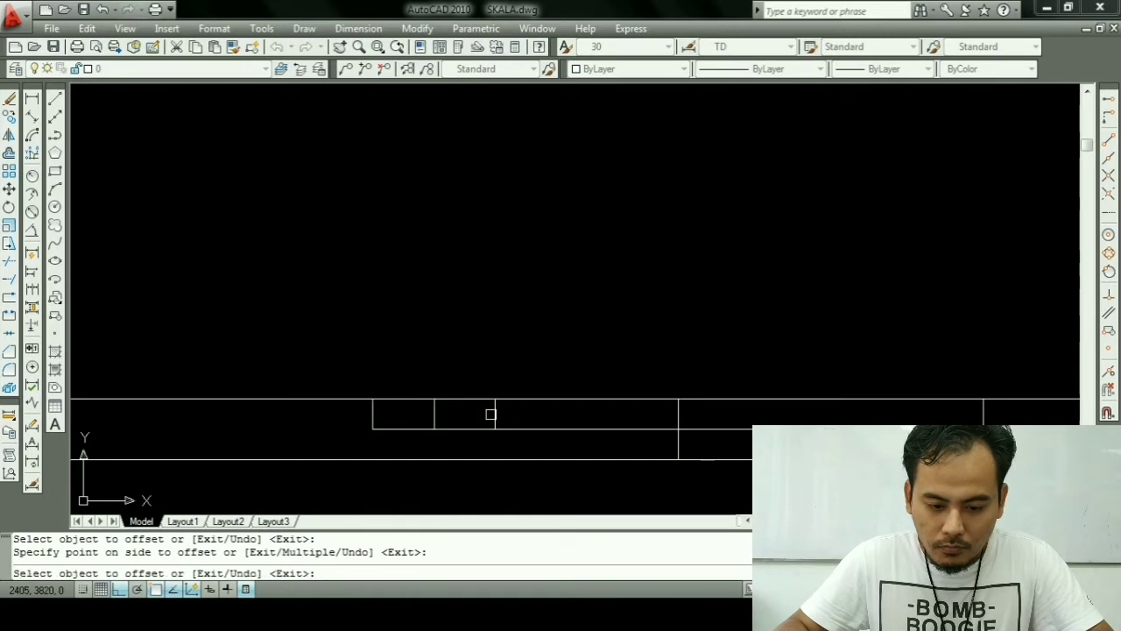
left_click(495, 417)
left_click(525, 416)
left_click(554, 416)
left_click(595, 416)
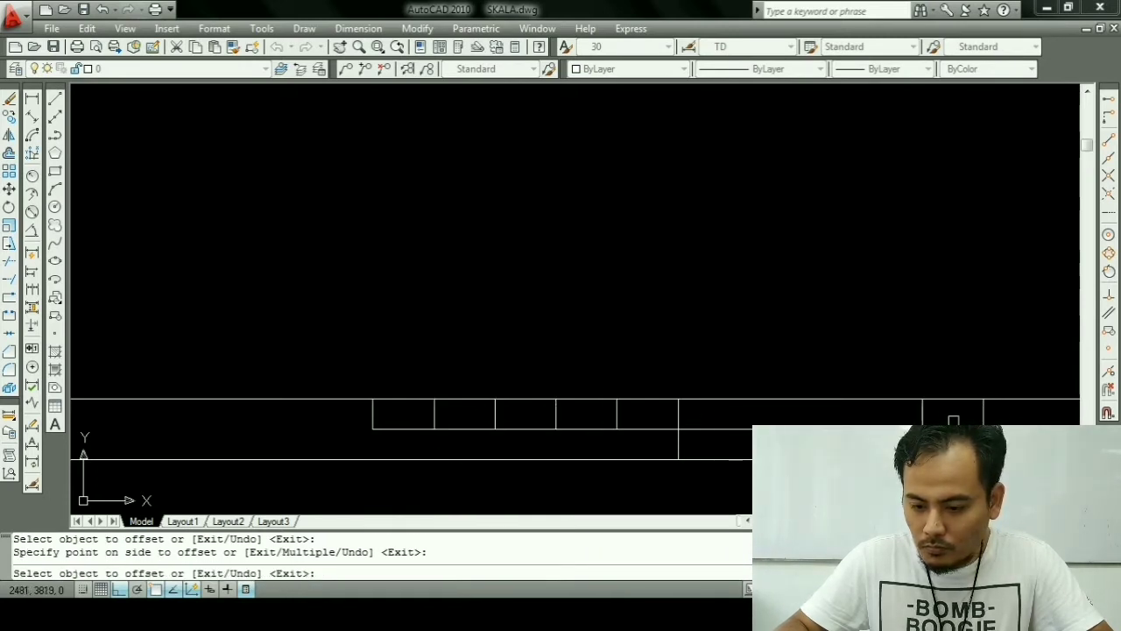
Step: Offset two 10-unit tick lines leftward from the right-hand division line
left_click(924, 415)
left_click(884, 416)
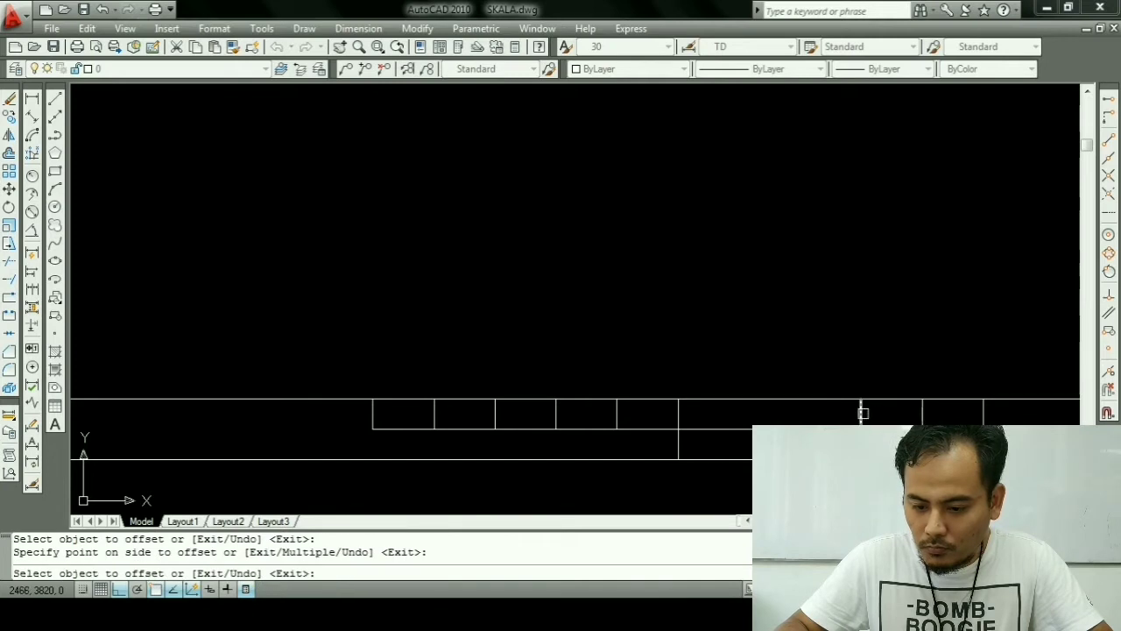
left_click(799, 409)
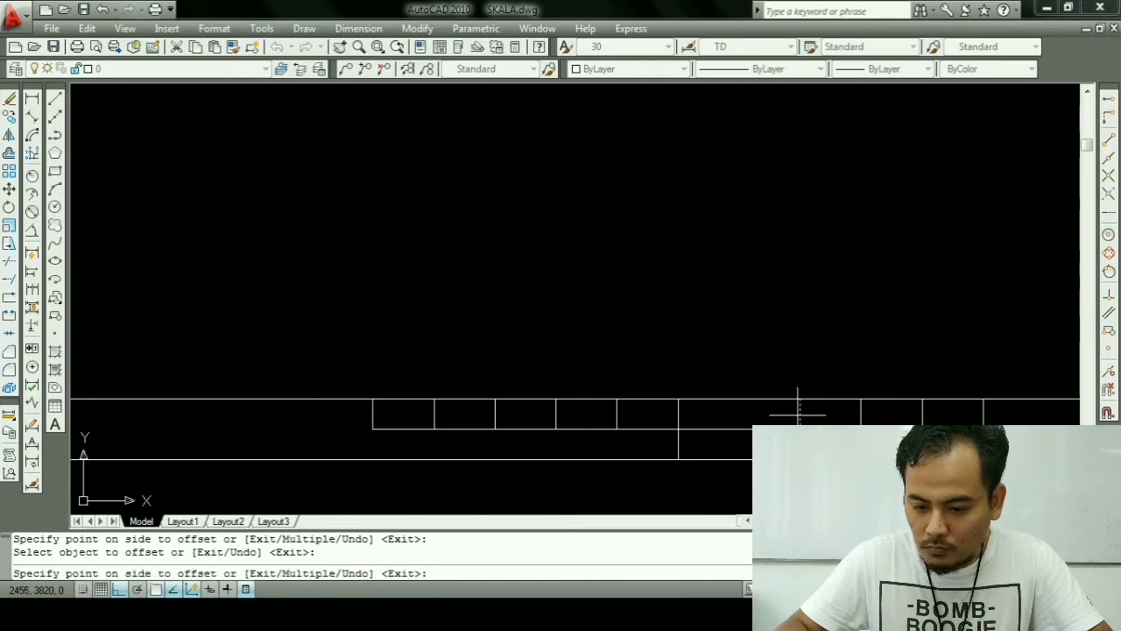
left_click(756, 415)
key("Escape")
key("Escape")
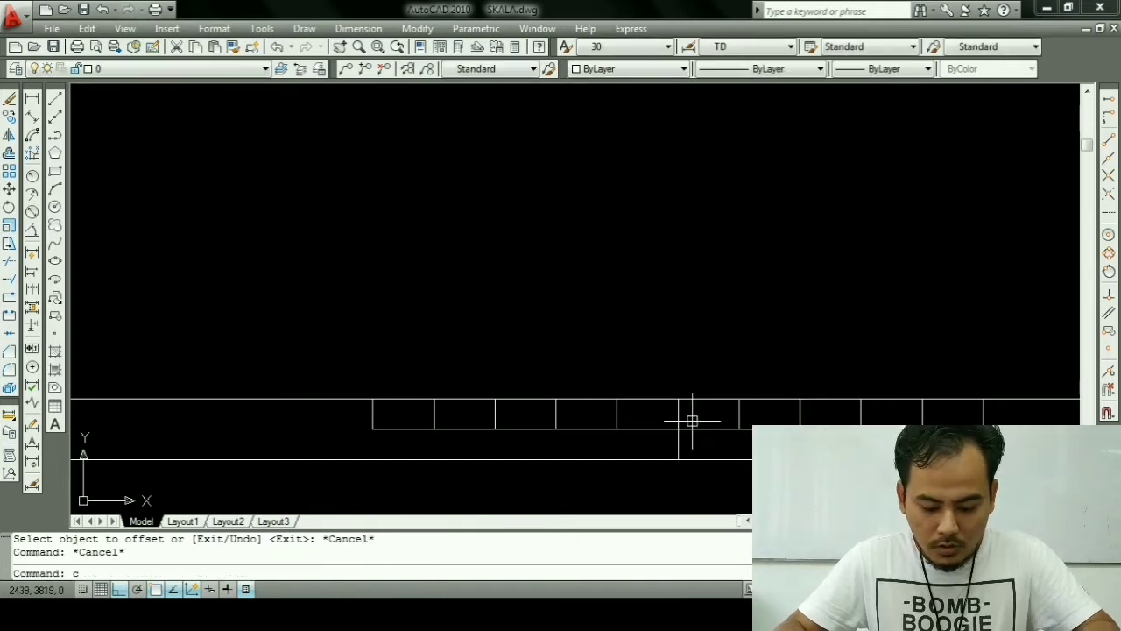
Step: Select the 0 and 100 labels under the A3 scale bar for copying
type("co")
key("Return")
scroll(689, 420, "down", 3)
scroll(688, 420, "down", 2)
scroll(395, 429, "up", 2)
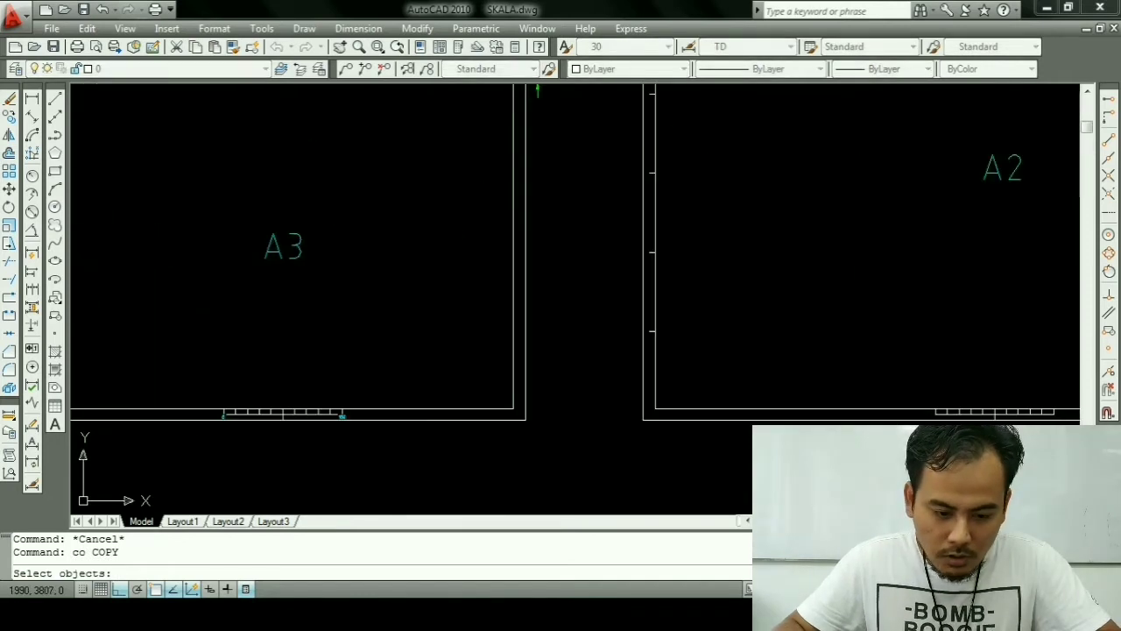
scroll(315, 420, "up", 2)
scroll(282, 413, "up", 2)
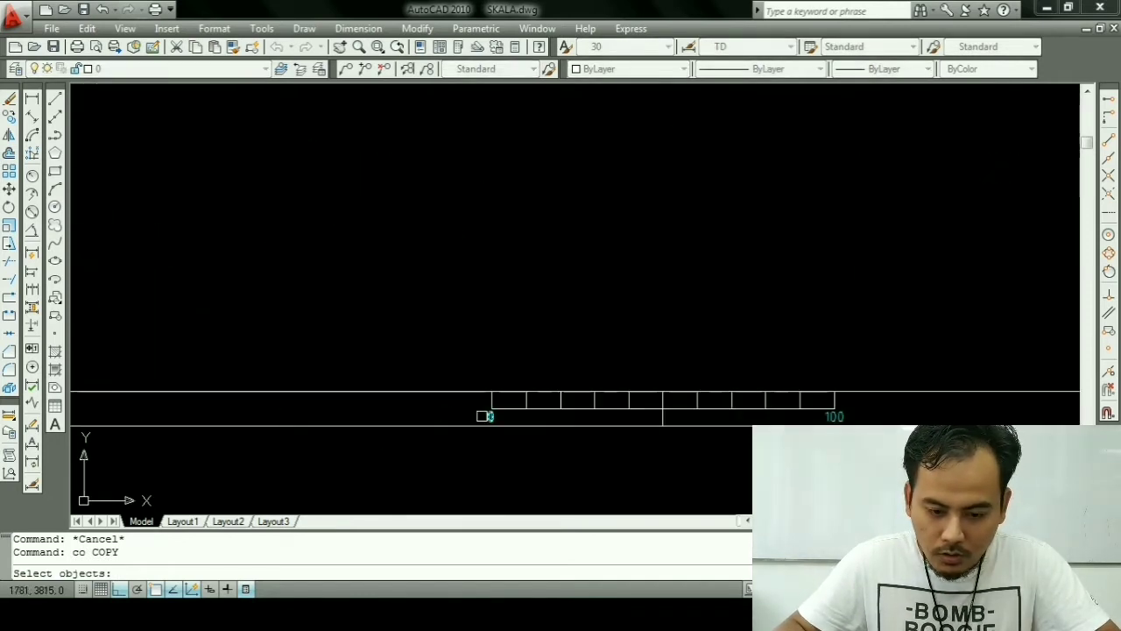
left_click(489, 424)
left_click(839, 415)
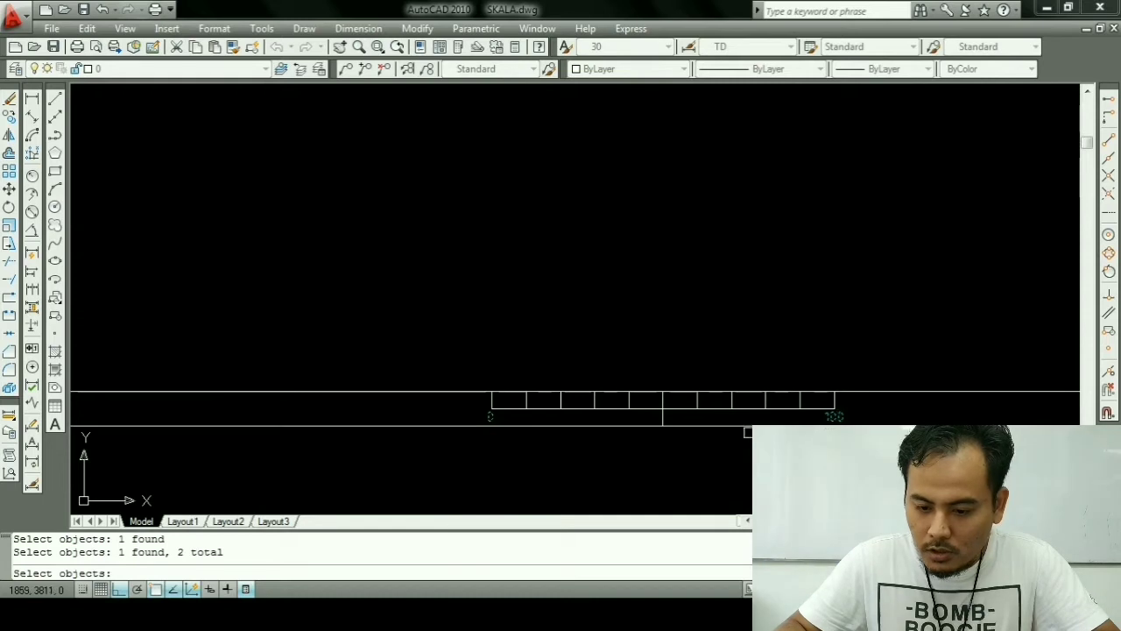
key("Return")
Step: Place the copied 0 and 100 labels onto the A2 scale bar
left_click(663, 426)
scroll(663, 425, "down", 3)
scroll(614, 438, "down", 2)
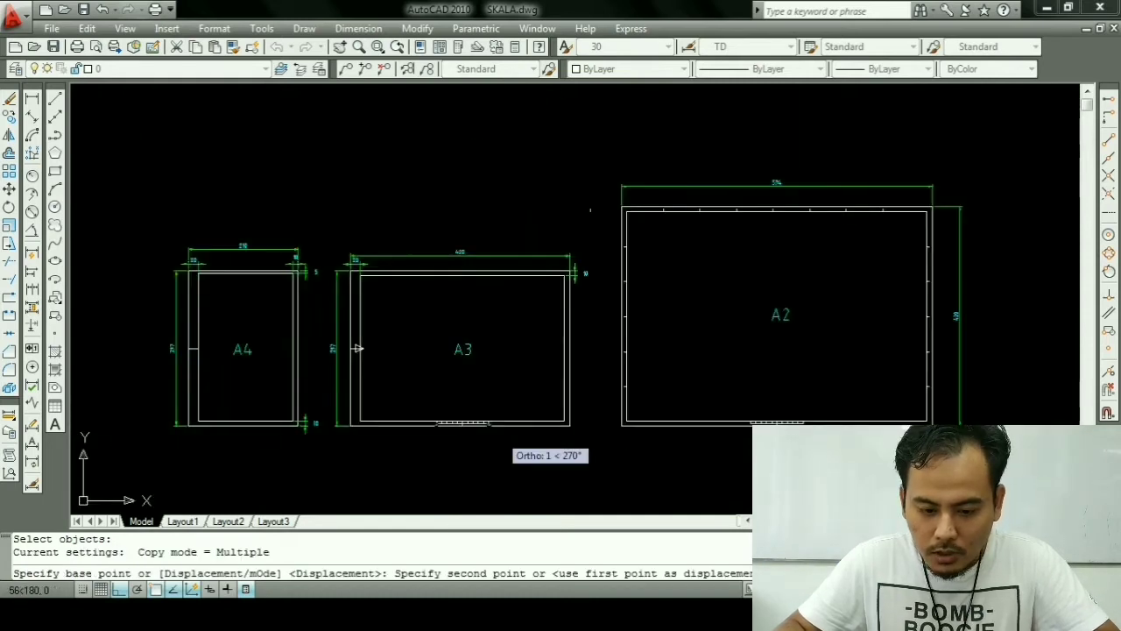
scroll(683, 420, "up", 5)
scroll(851, 400, "up", 3)
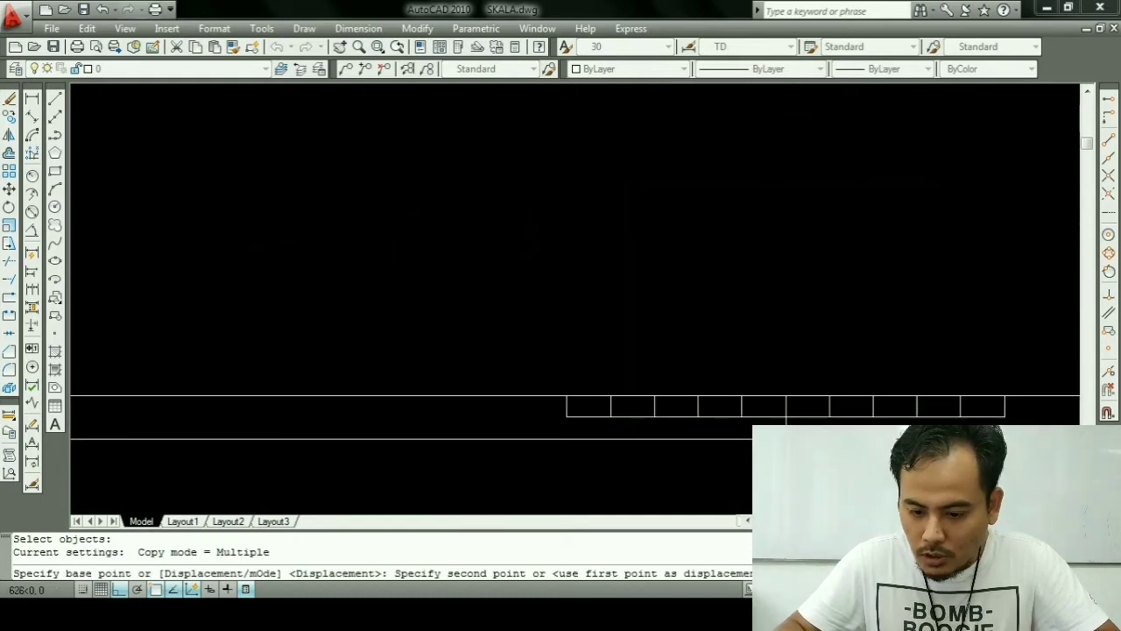
scroll(613, 412, "up", 2)
left_click(358, 412)
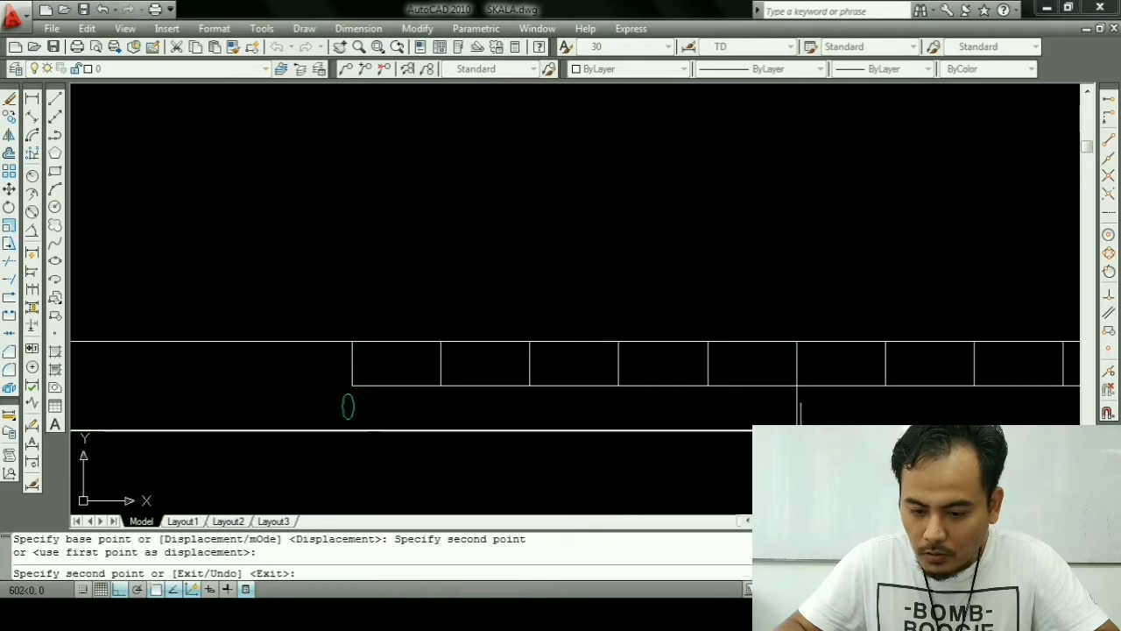
key("Escape")
scroll(610, 438, "down", 5)
key("Escape")
key("Escape")
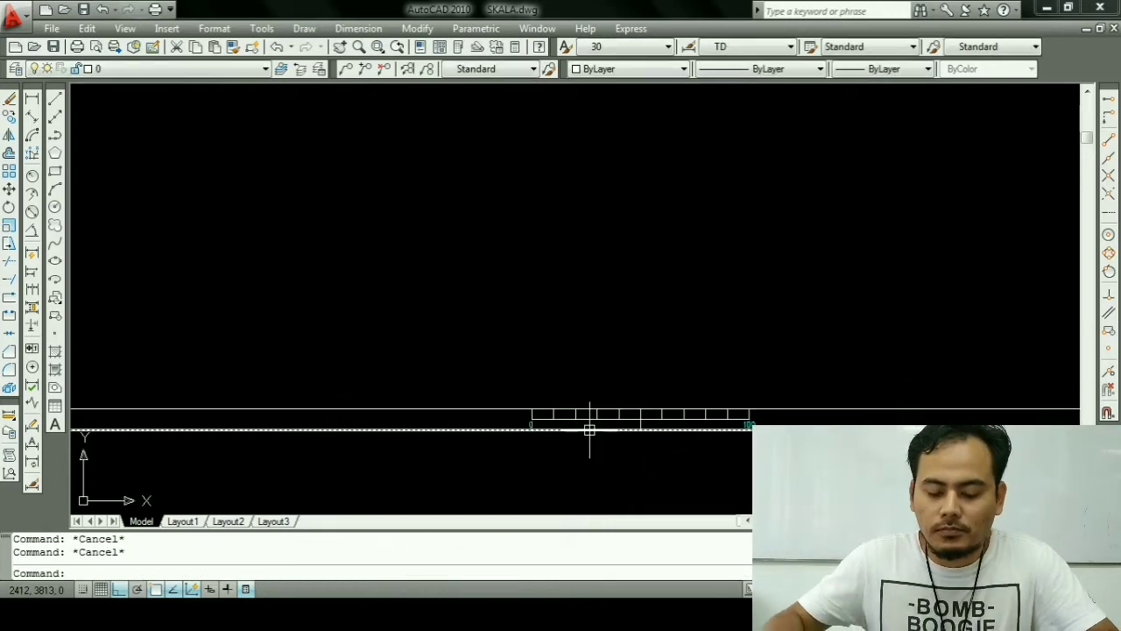
Step: Copy the 0 label again, picking a base point next to it
scroll(605, 414, "down", 2)
scroll(586, 351, "down", 1)
scroll(567, 379, "down", 2)
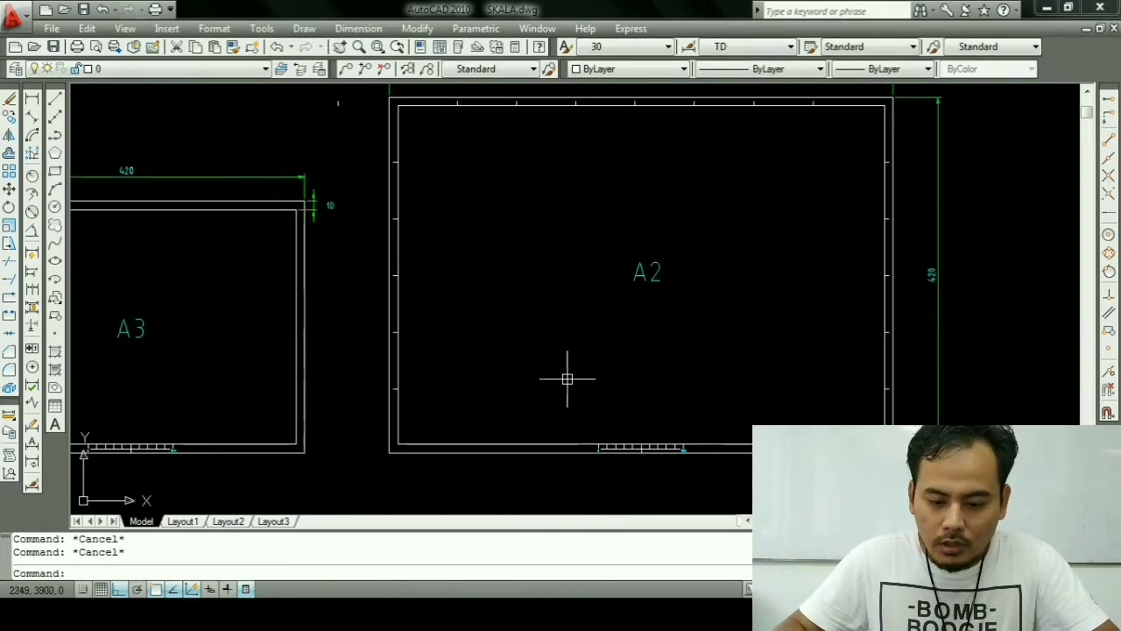
scroll(575, 442, "up", 2)
scroll(588, 440, "up", 5)
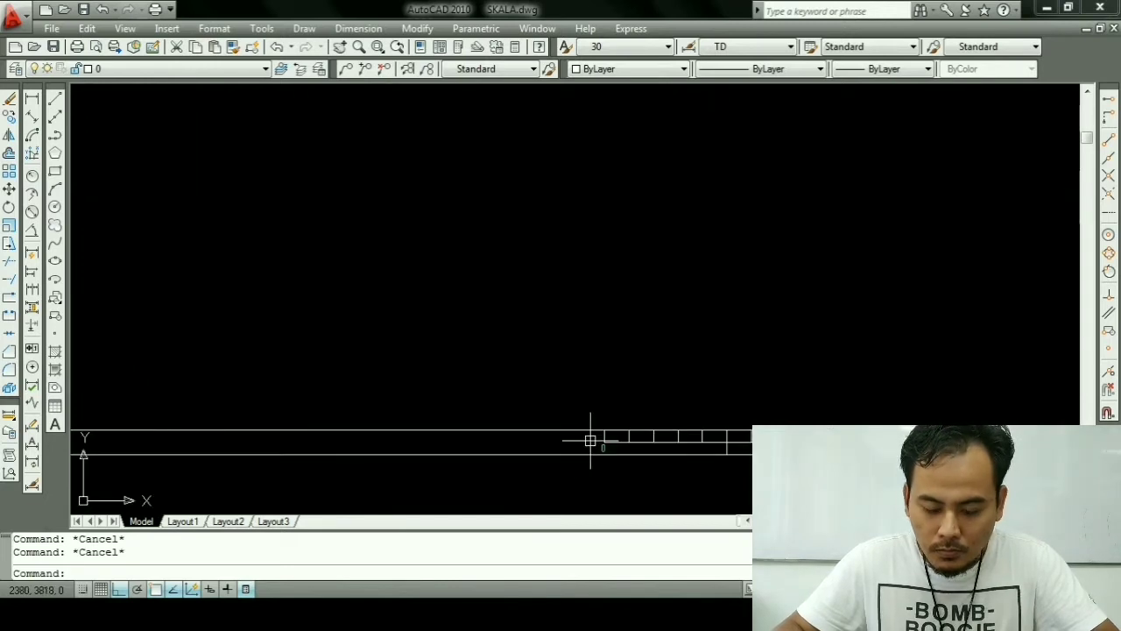
type("cp")
key("Return")
scroll(601, 445, "up", 2)
left_click(602, 429)
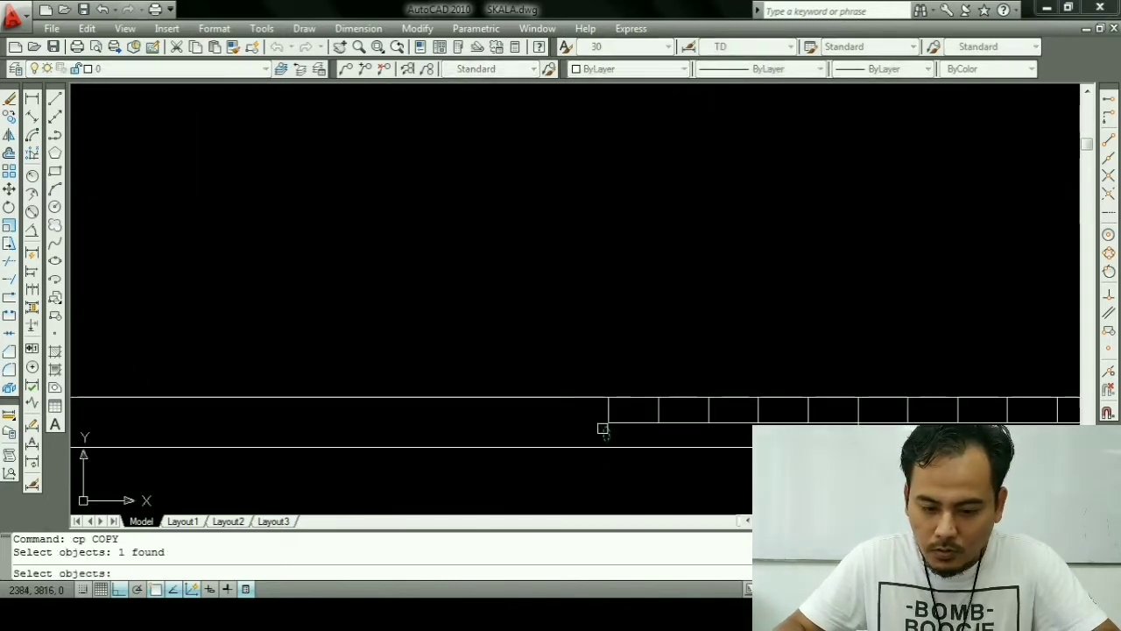
key("Return")
left_click(608, 431)
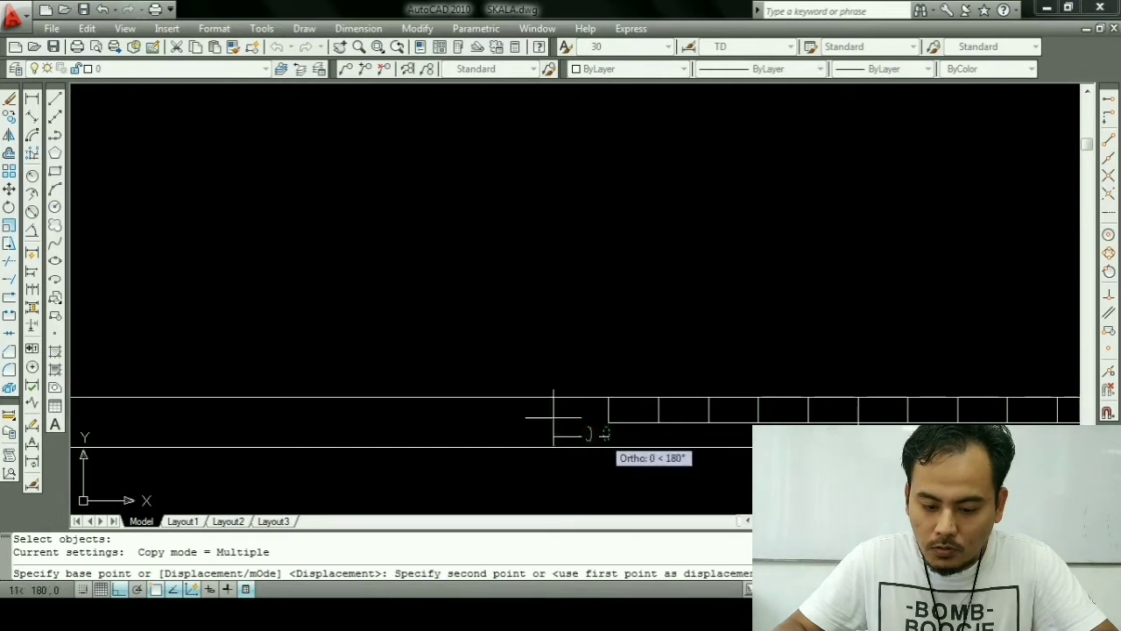
scroll(468, 423, "down", 1)
scroll(468, 423, "down", 3)
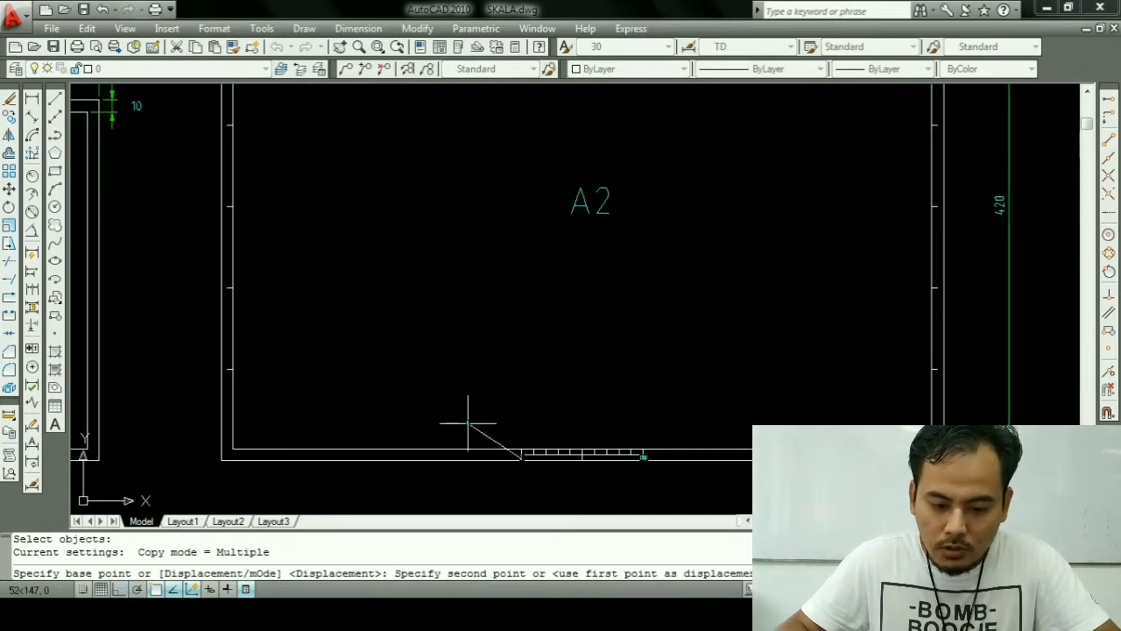
scroll(463, 408, "down", 2)
scroll(445, 370, "up", 1)
scroll(394, 228, "up", 3)
scroll(386, 250, "up", 1)
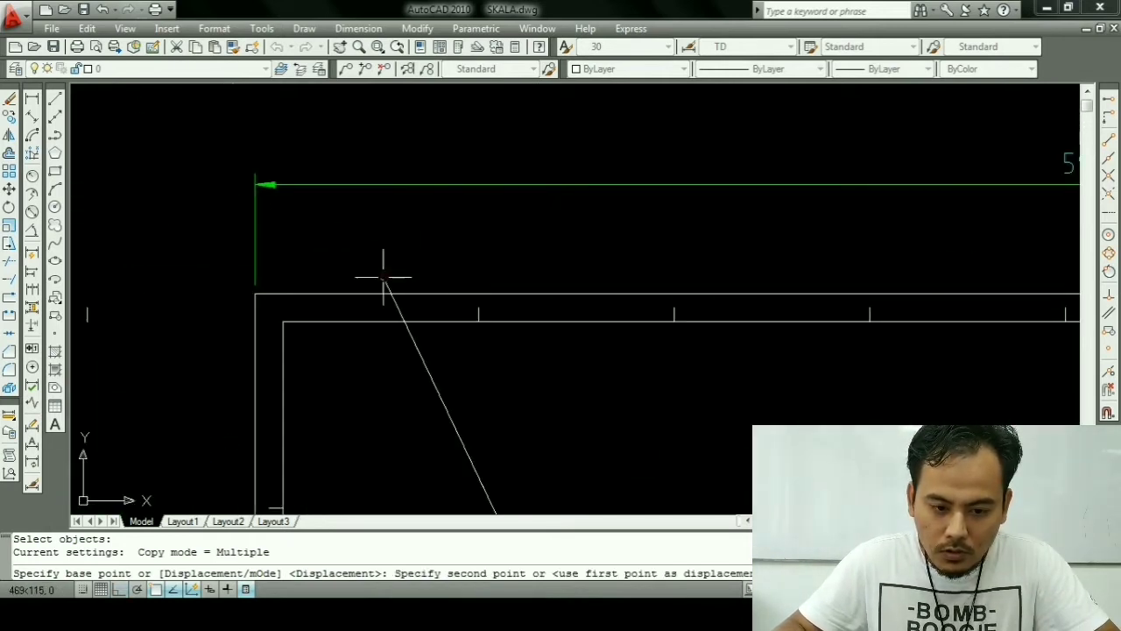
Step: Cancel the copy, toggle ortho off, and open the 0 label with ED
key("F8")
key("Escape")
key("Escape")
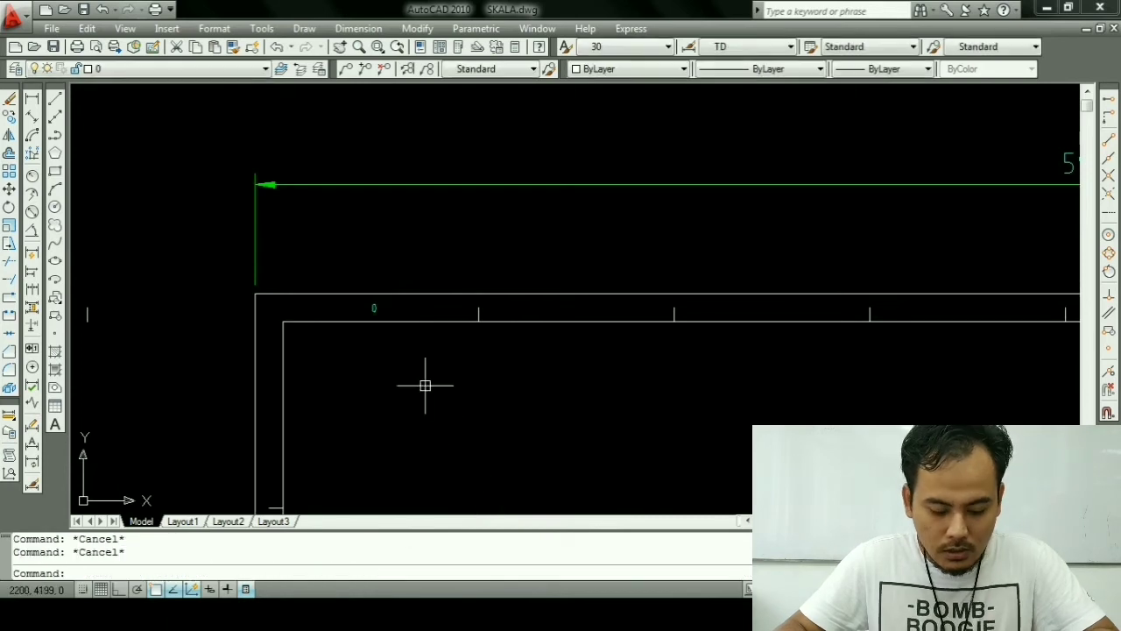
type("ed")
key("Return")
left_click(378, 311)
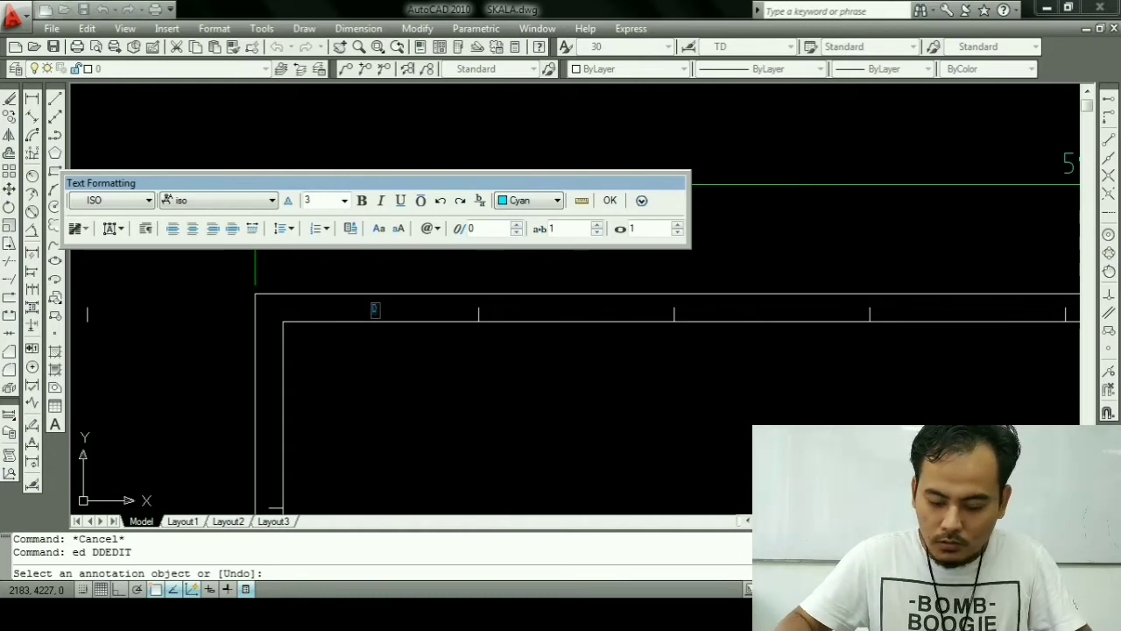
Step: Change the label's text from 0 to 1
type("1")
left_click(432, 339)
key("Escape")
Step: Copy the 1 label into the next two scale-bar divisions
type("c")
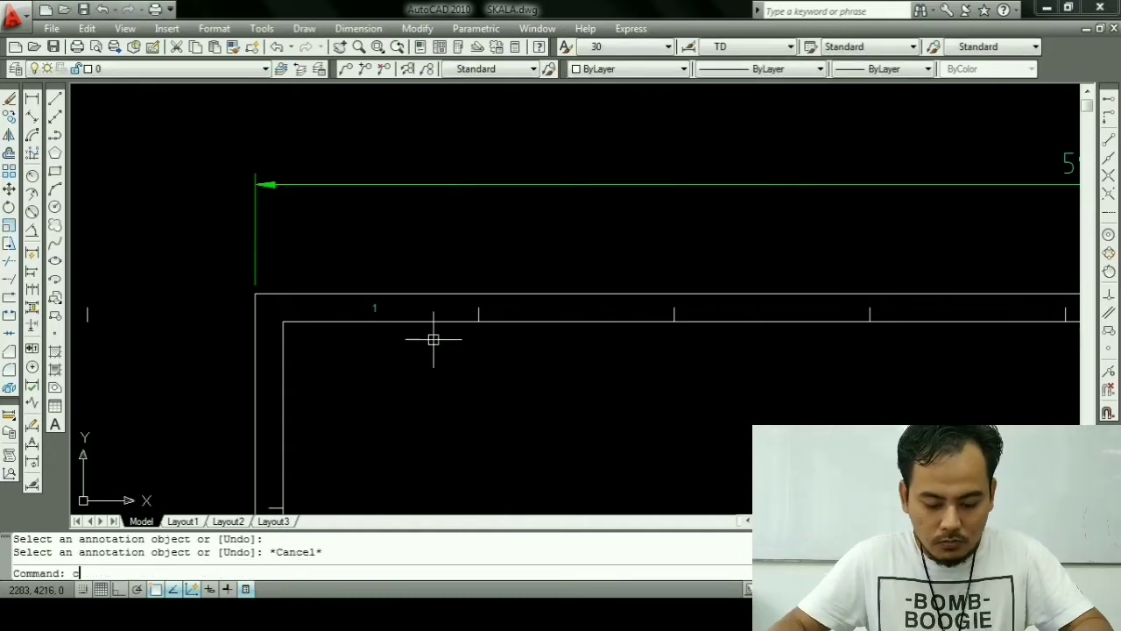
type("o")
key("Return")
left_click_drag(348, 263, 399, 373)
key("Return")
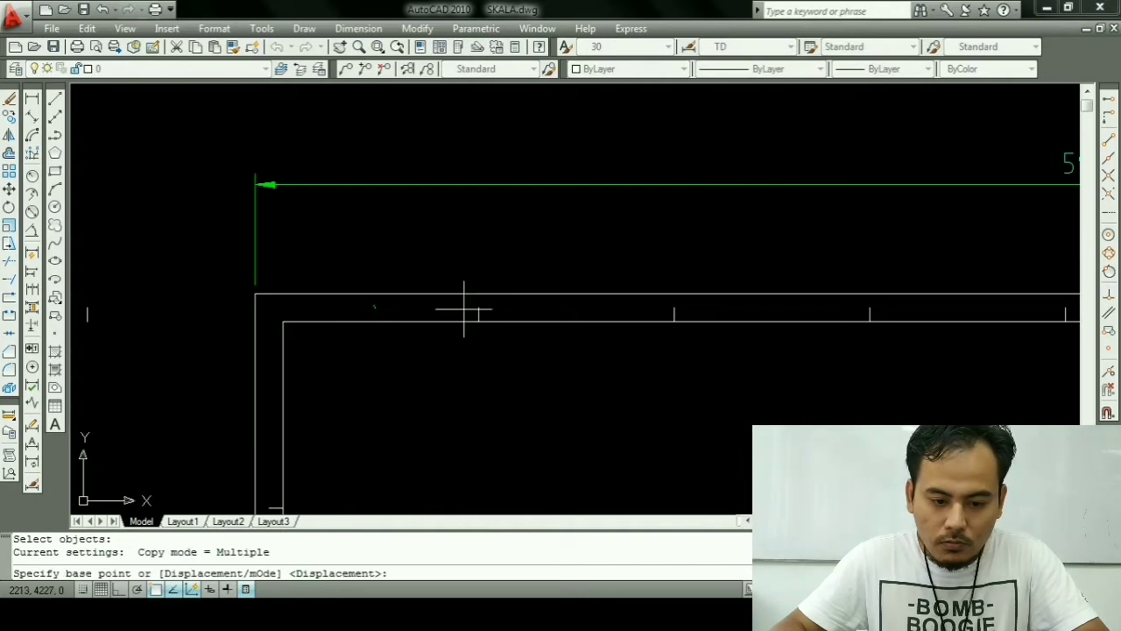
left_click(477, 306)
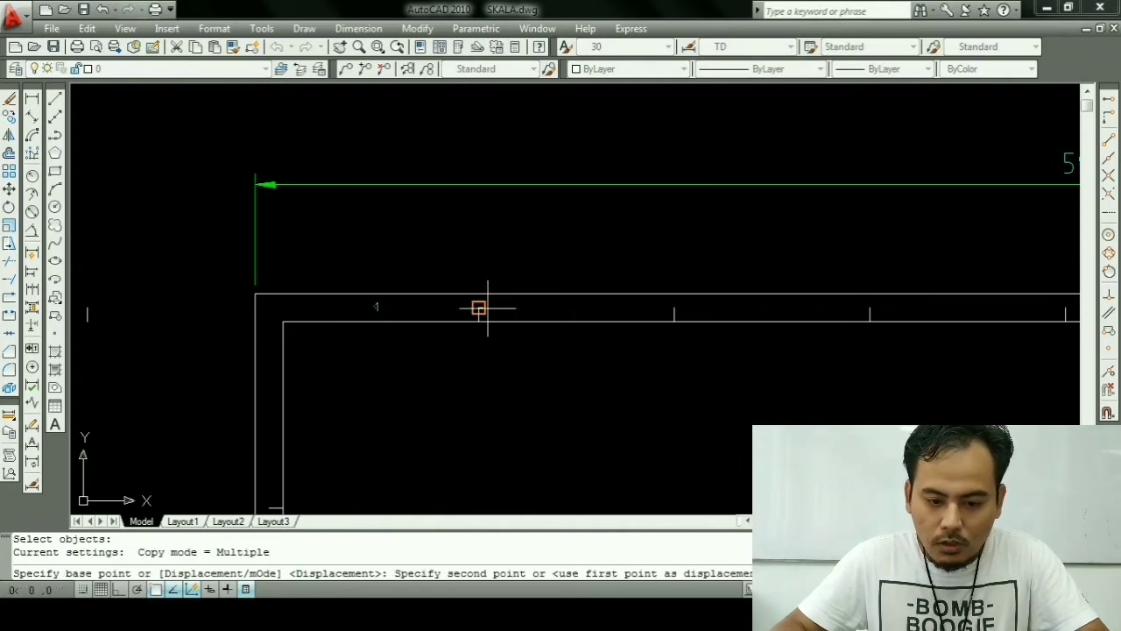
left_click(674, 307)
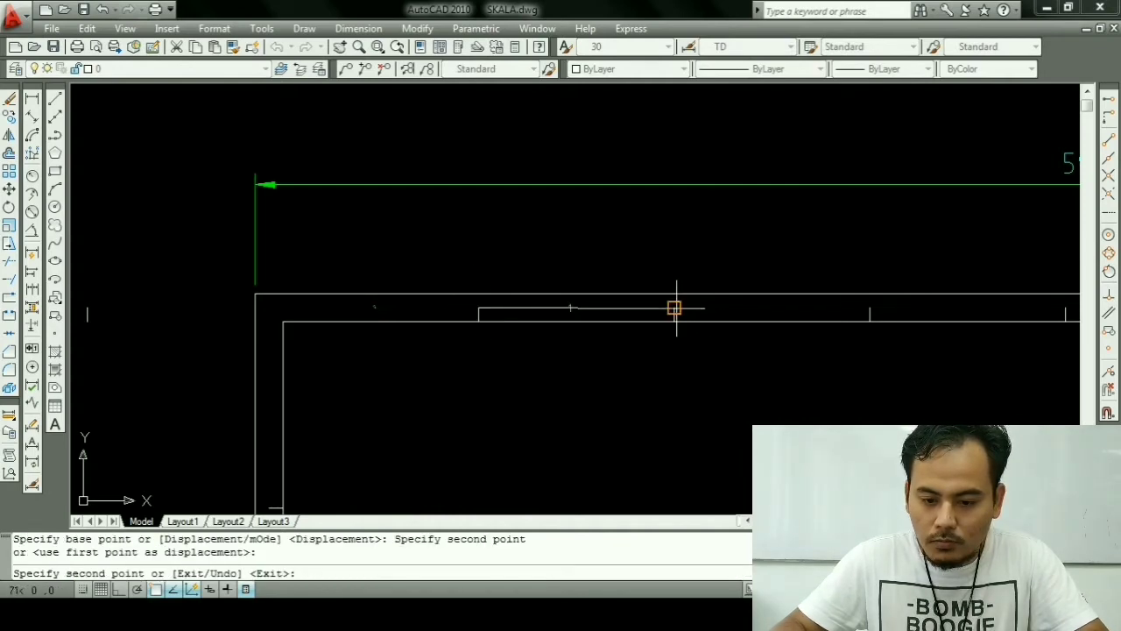
left_click(870, 308)
Step: Place 1 labels in the remaining divisions through the last one, restoring ortho
middle_click_drag(869, 308, 561, 310)
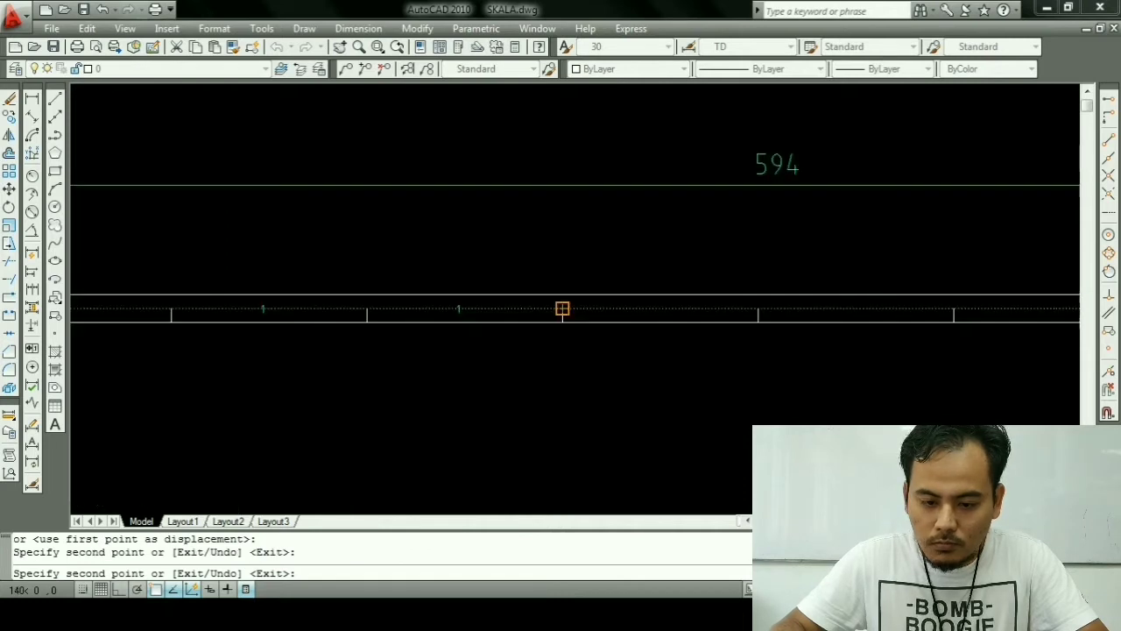
left_click(750, 309)
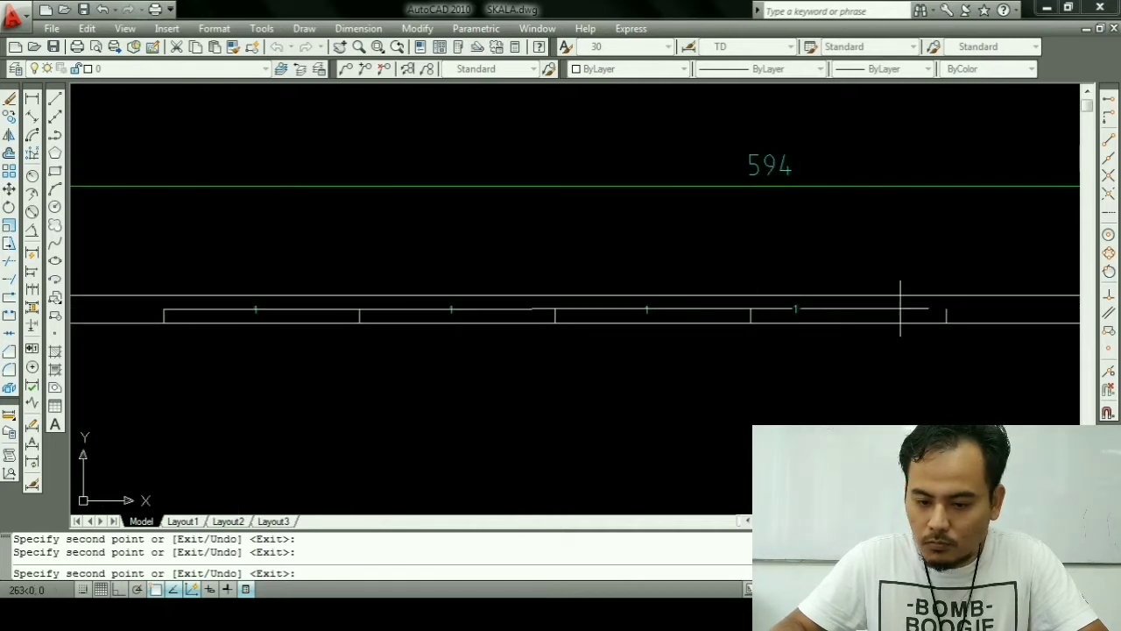
left_click(946, 308)
scroll(473, 308, "down", 1)
scroll(473, 308, "down", 2)
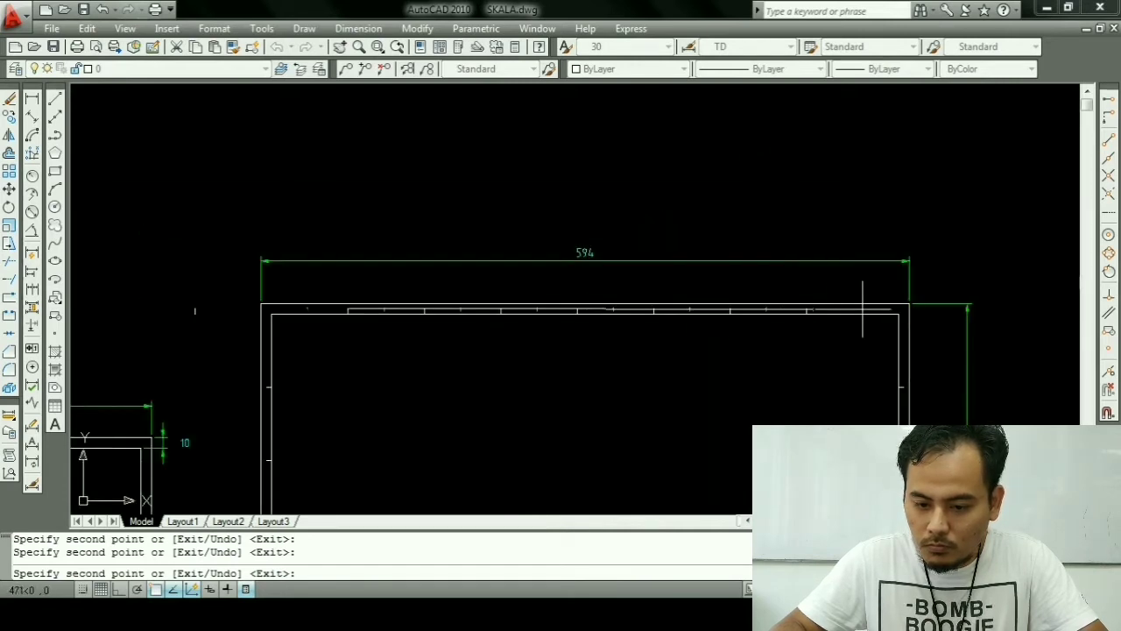
scroll(863, 307, "up", 2)
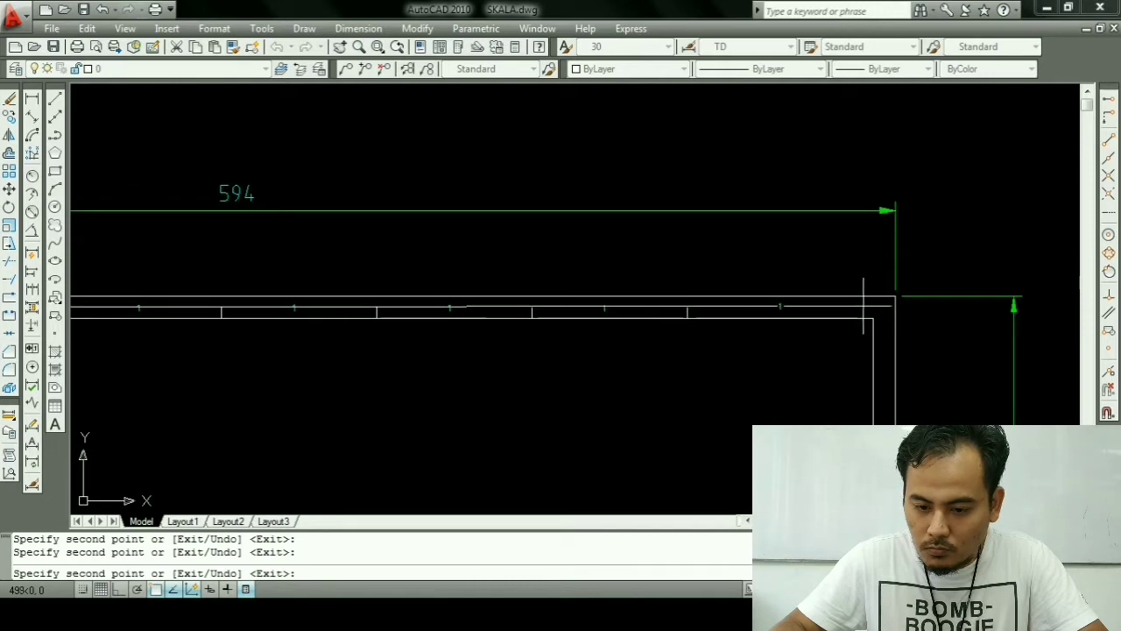
key("F8")
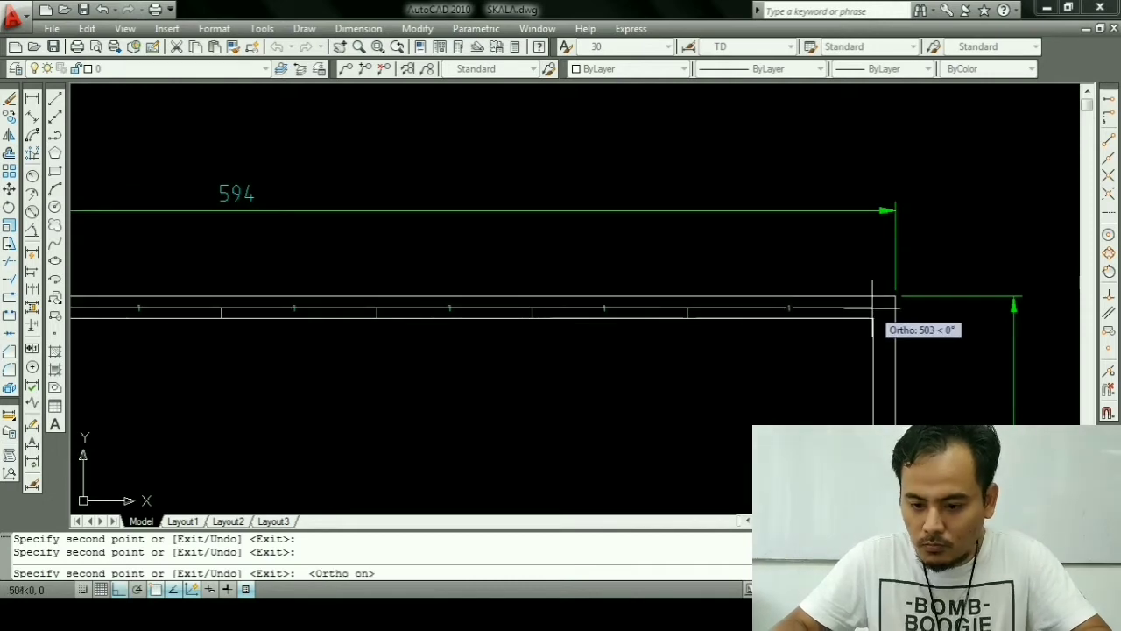
key("Escape")
scroll(470, 345, "down", 3)
scroll(470, 345, "up", 3)
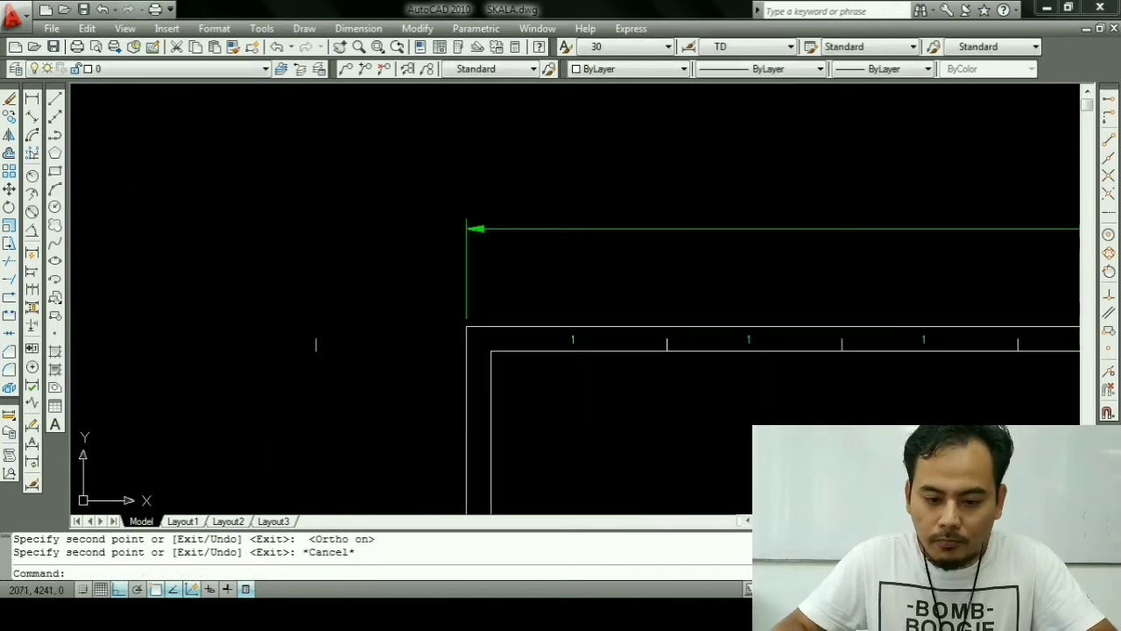
key("Escape")
Step: With DDEDIT, renumber the first two '1' labels of the A2 scale bar as 2 and 3
type("ed")
key("Return")
middle_click_drag(598, 287, 204, 221)
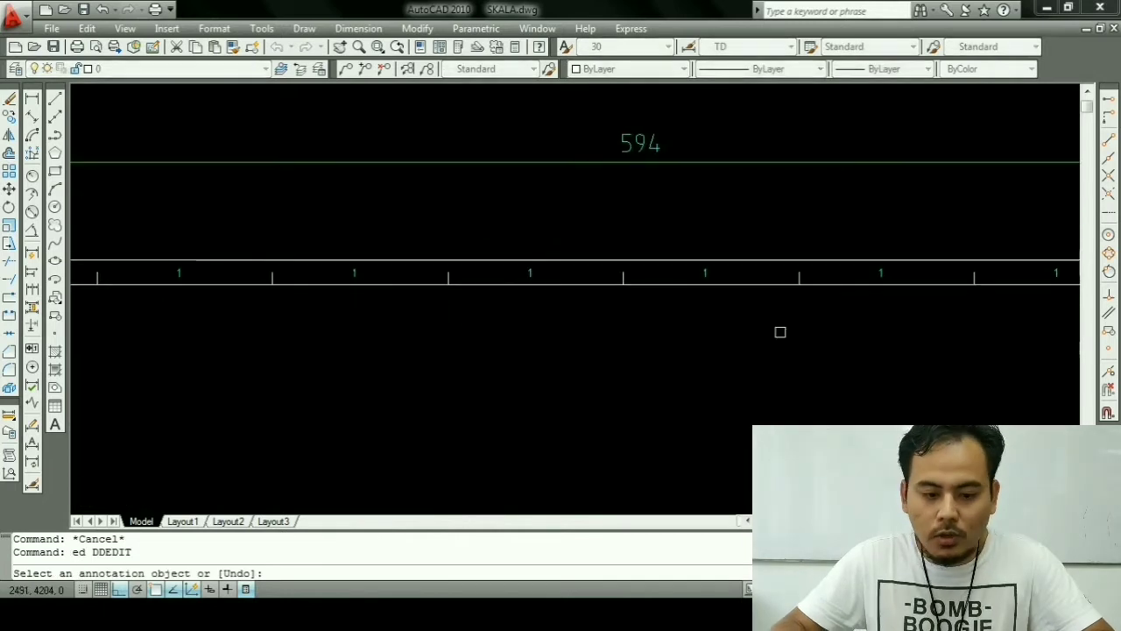
left_click(178, 273)
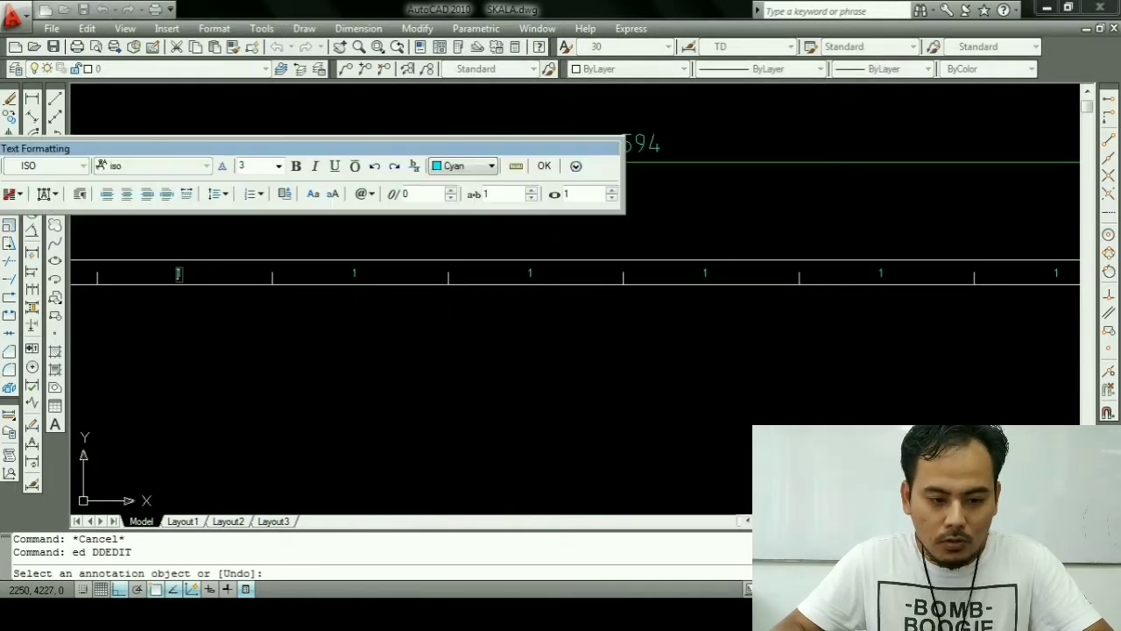
type("2")
left_click(353, 271)
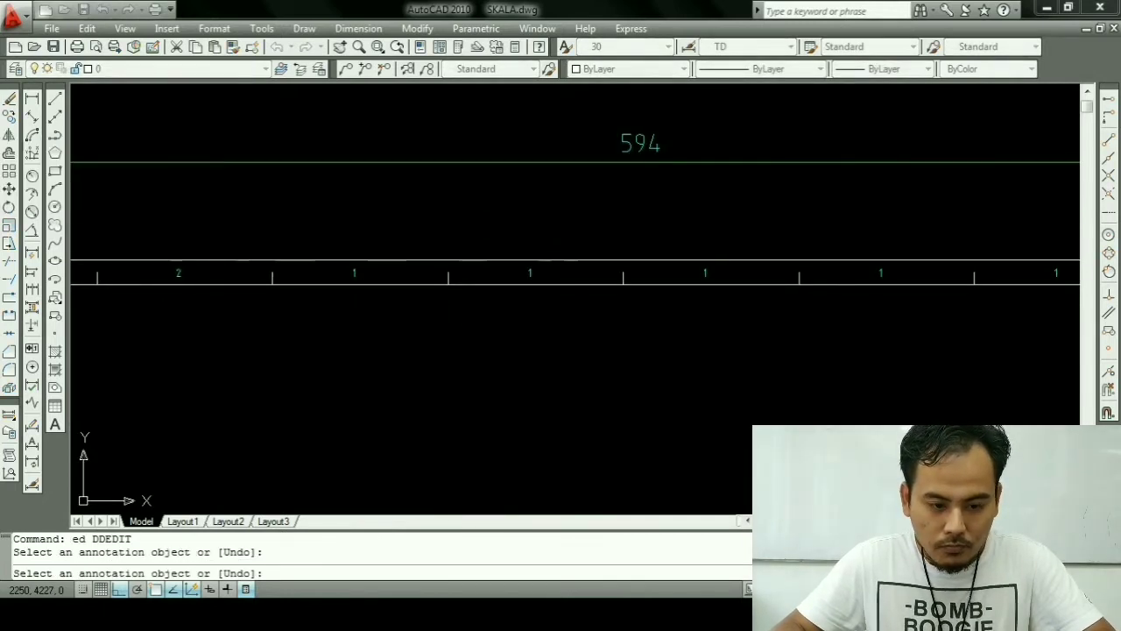
left_click(354, 272)
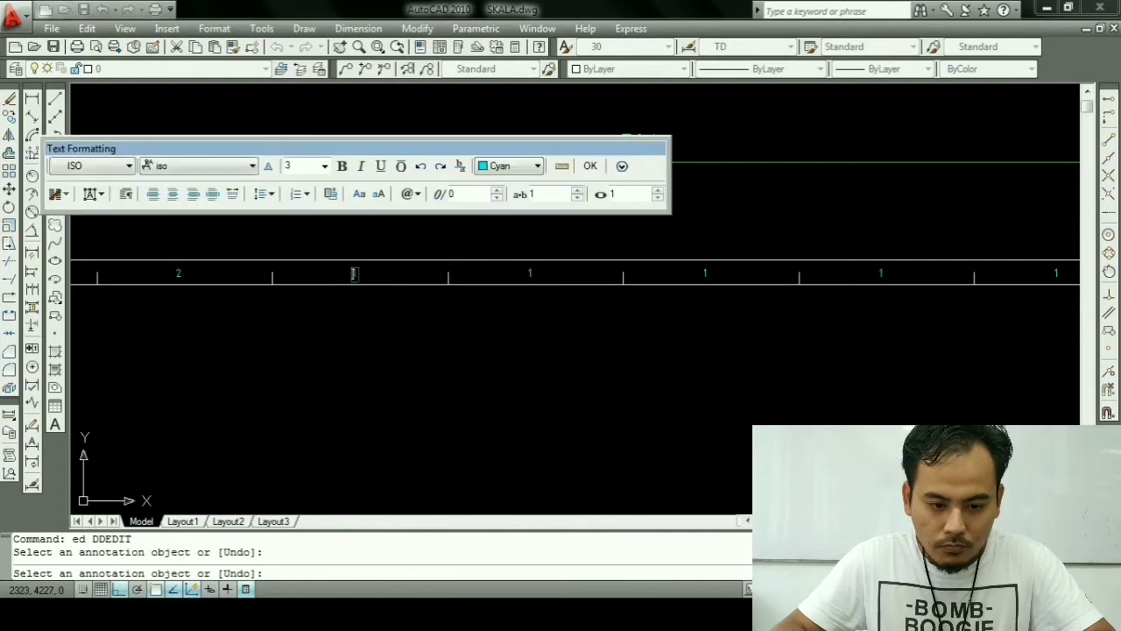
left_click(339, 267)
left_click(354, 272)
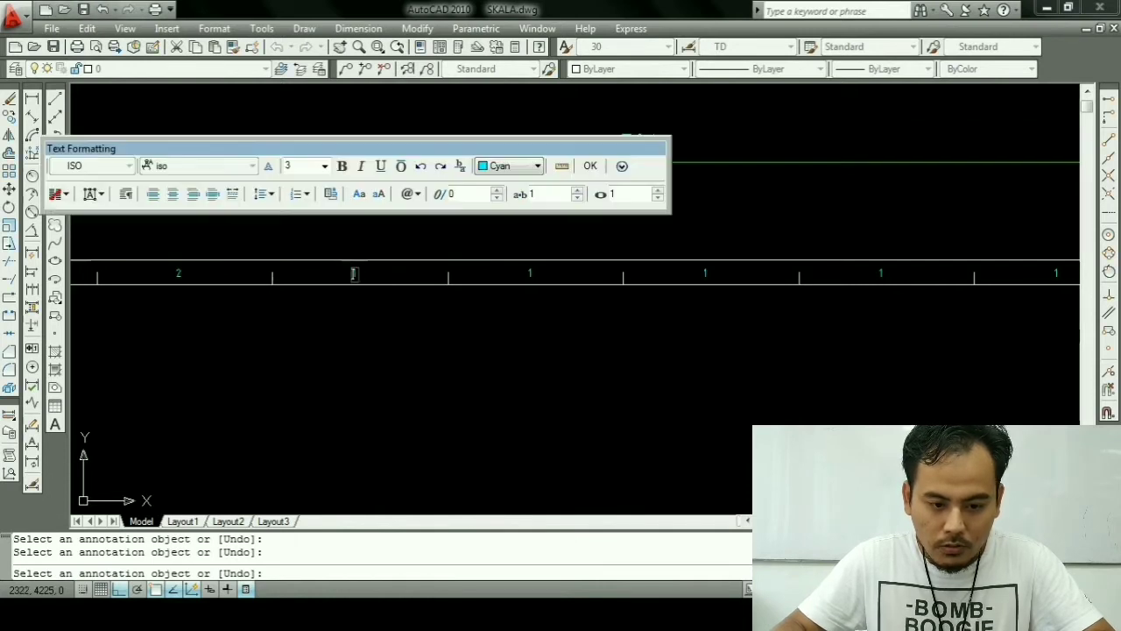
type("3")
key("ctrl+Return")
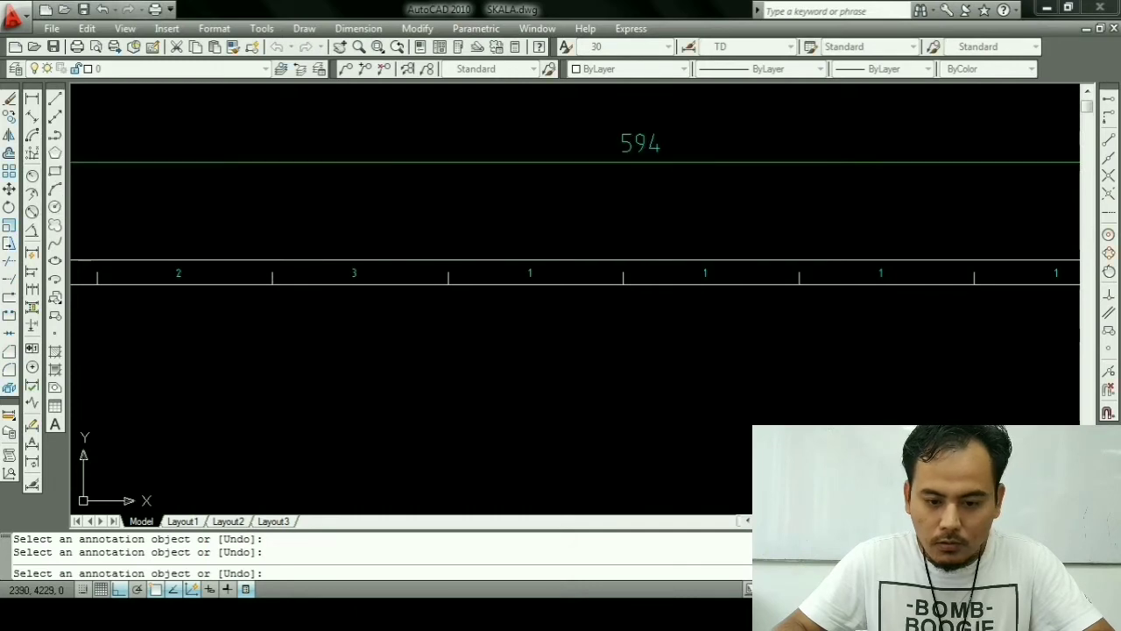
Step: Renumber the remaining scale-bar labels as 4, 5, 6, 7 and 8
left_click(530, 273)
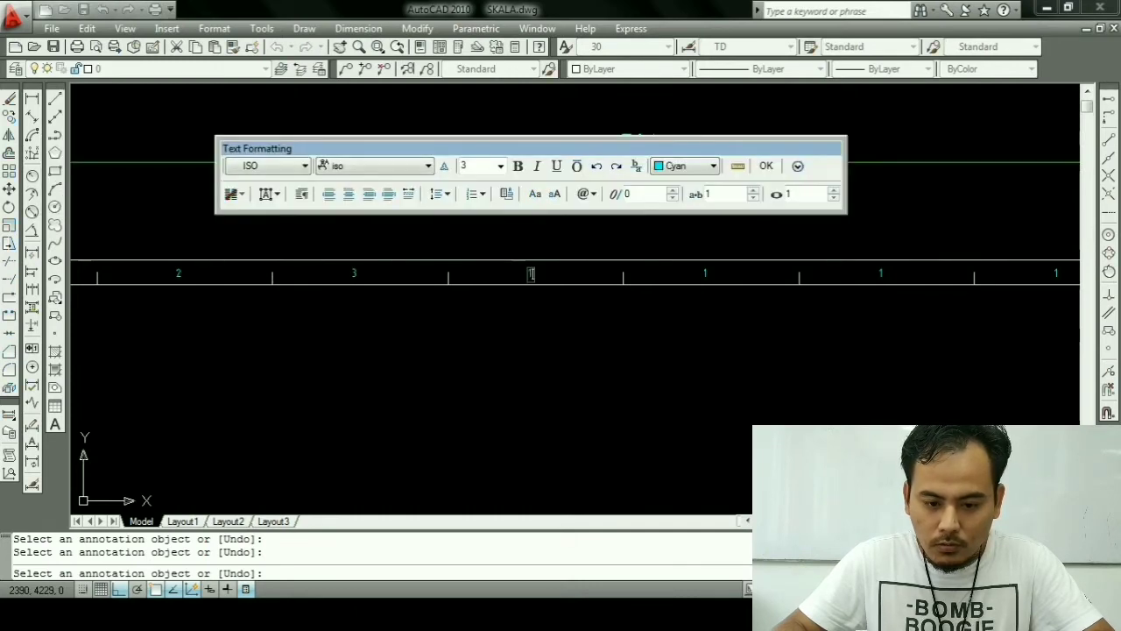
type("4")
key("ctrl+Return")
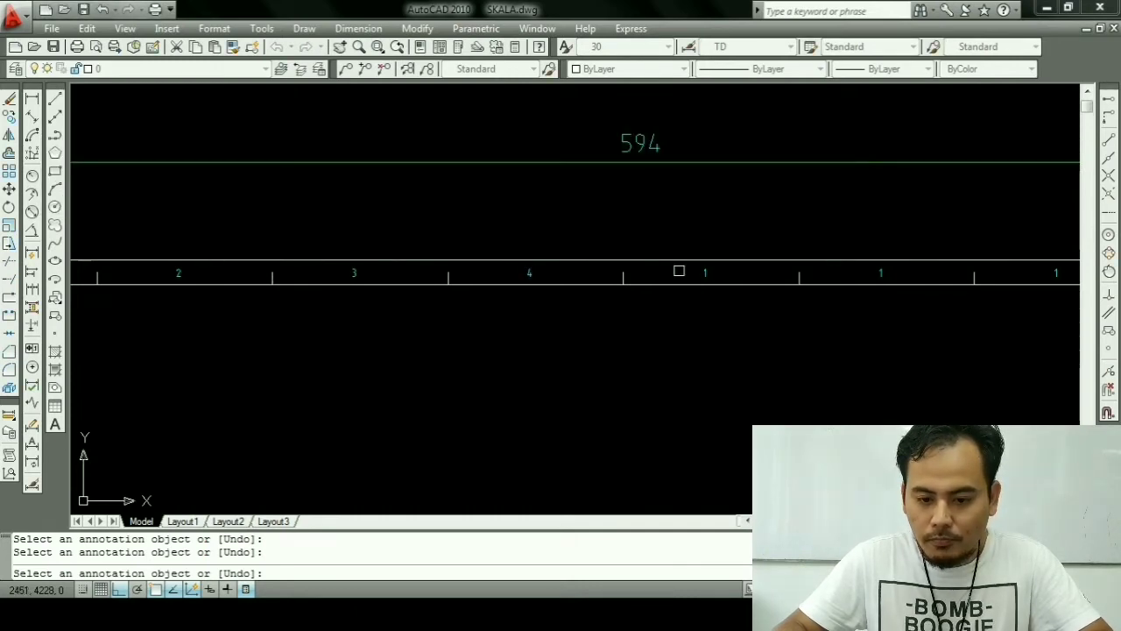
left_click(705, 274)
type("5")
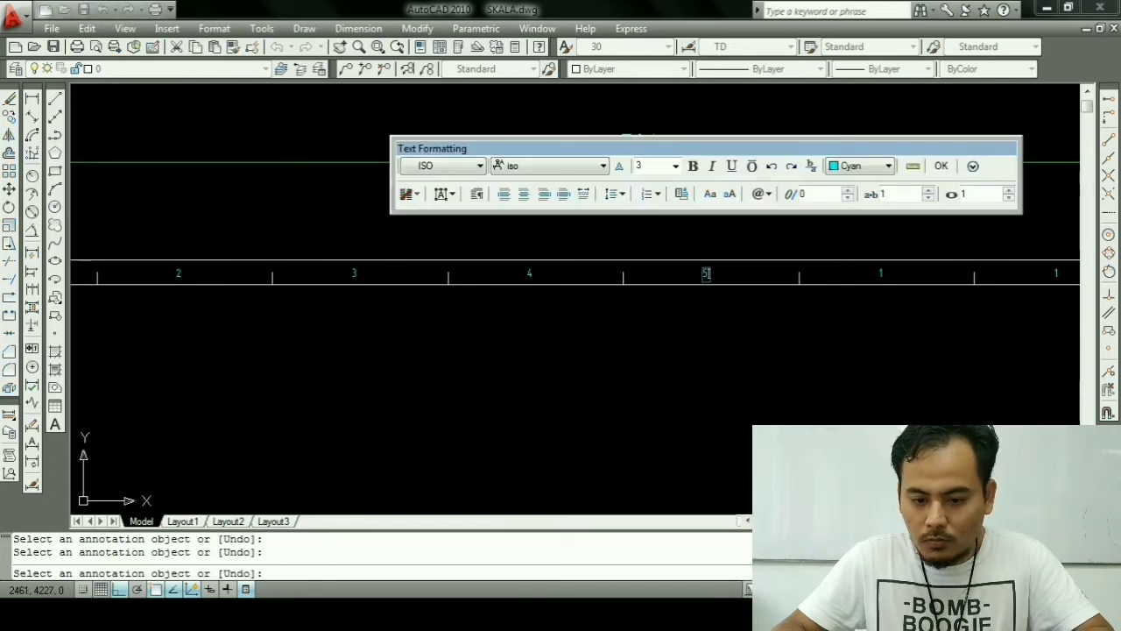
key("ctrl+Return")
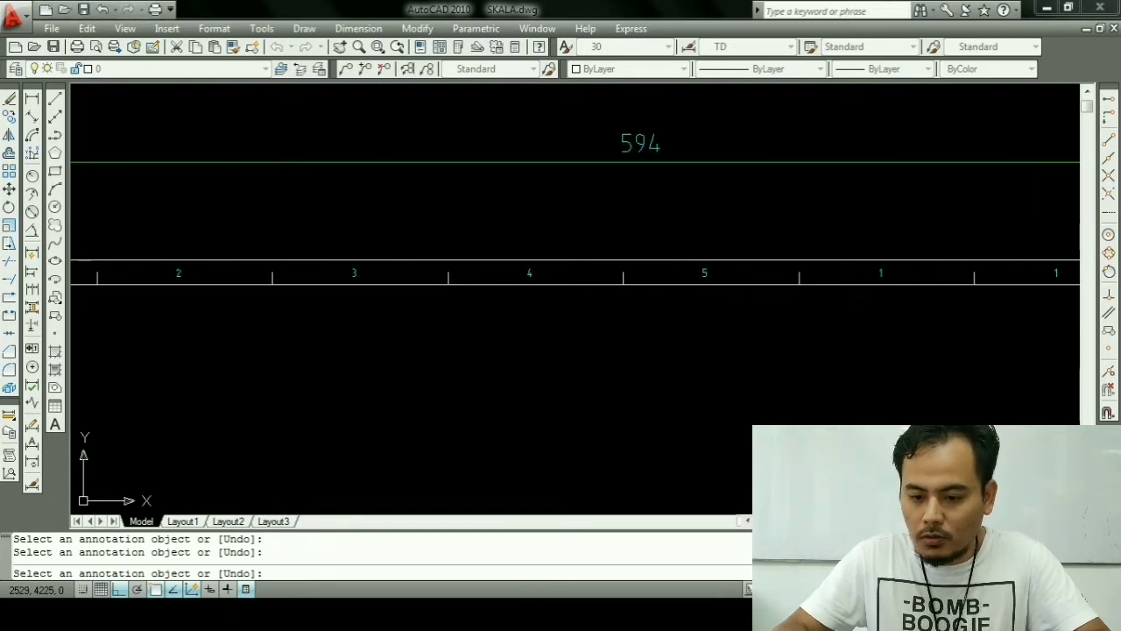
left_click(880, 273)
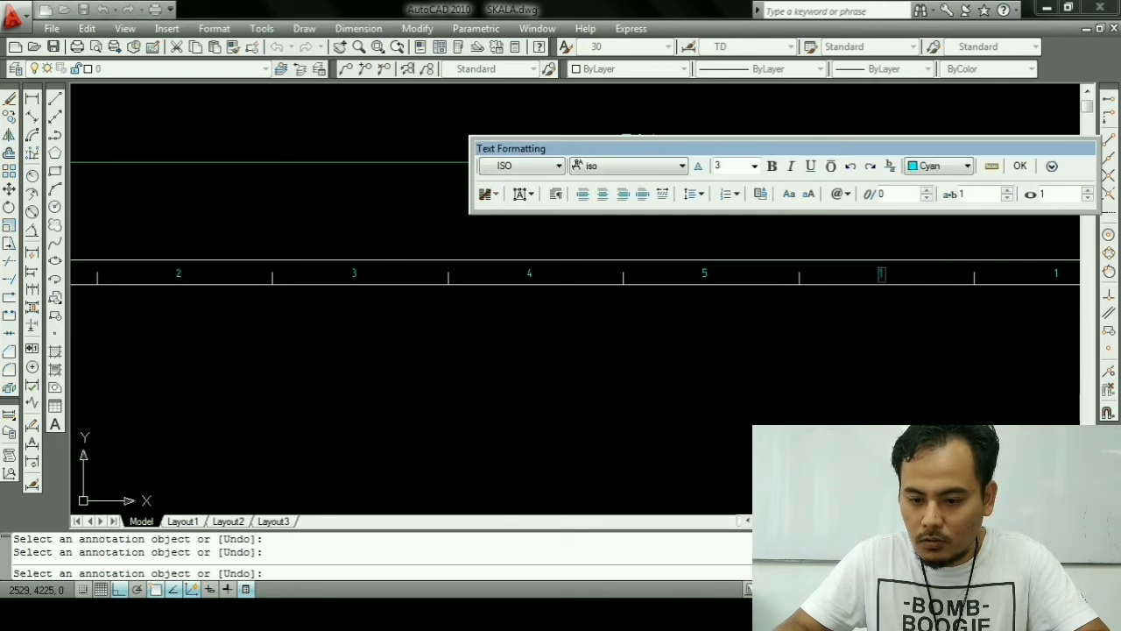
type("6")
key("ctrl+Return")
middle_click_drag(788, 351, 474, 352)
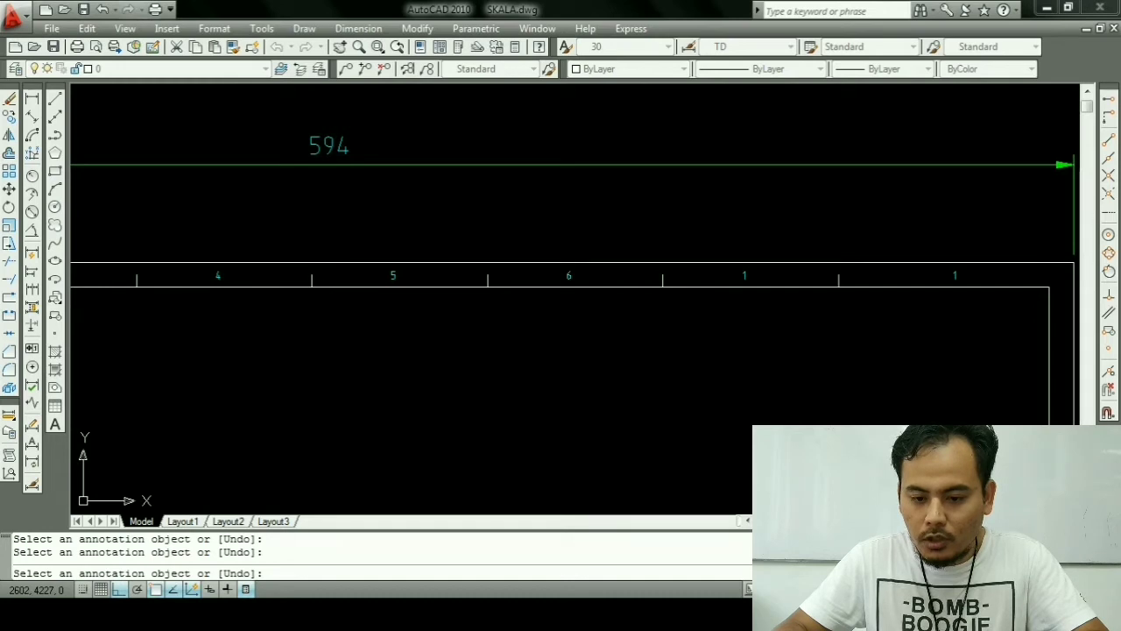
left_click(745, 275)
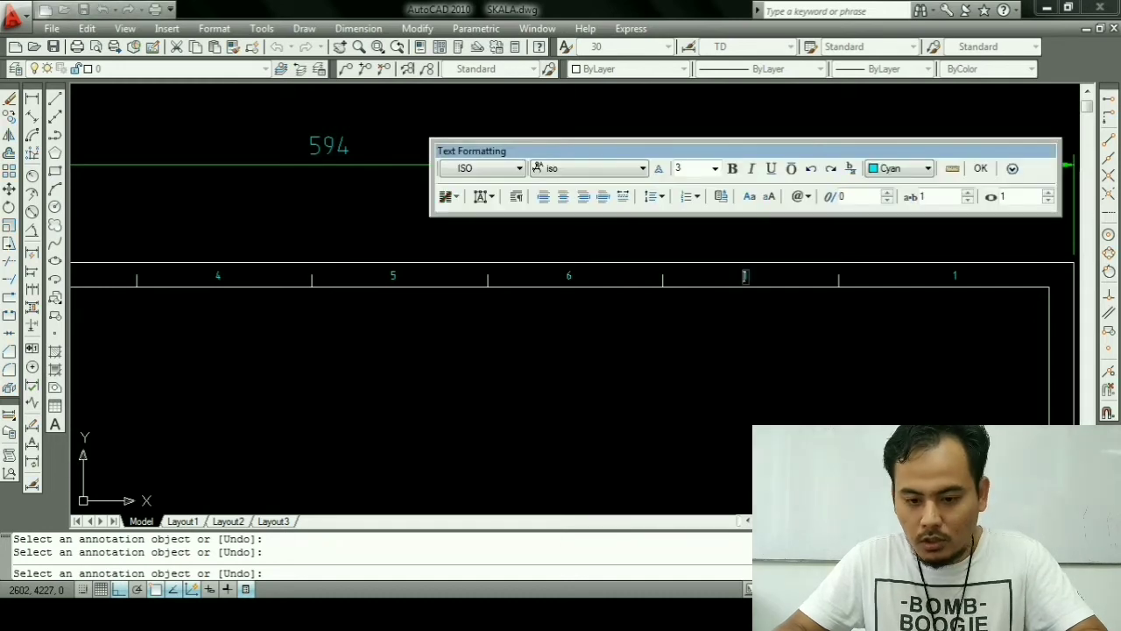
type("7")
key("ctrl+Return")
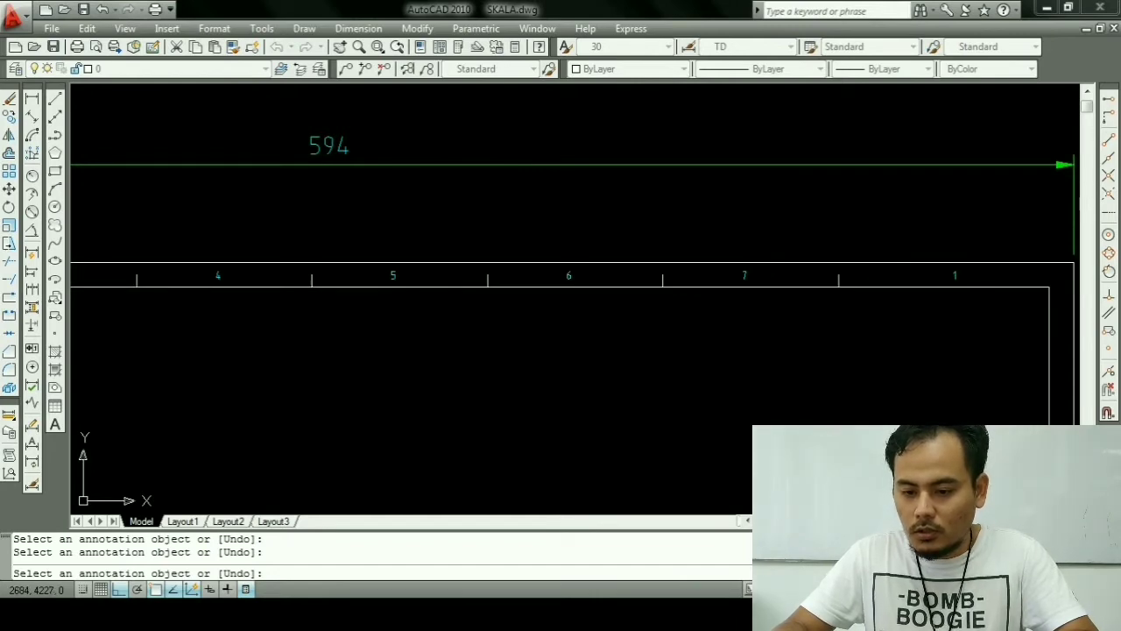
left_click(955, 275)
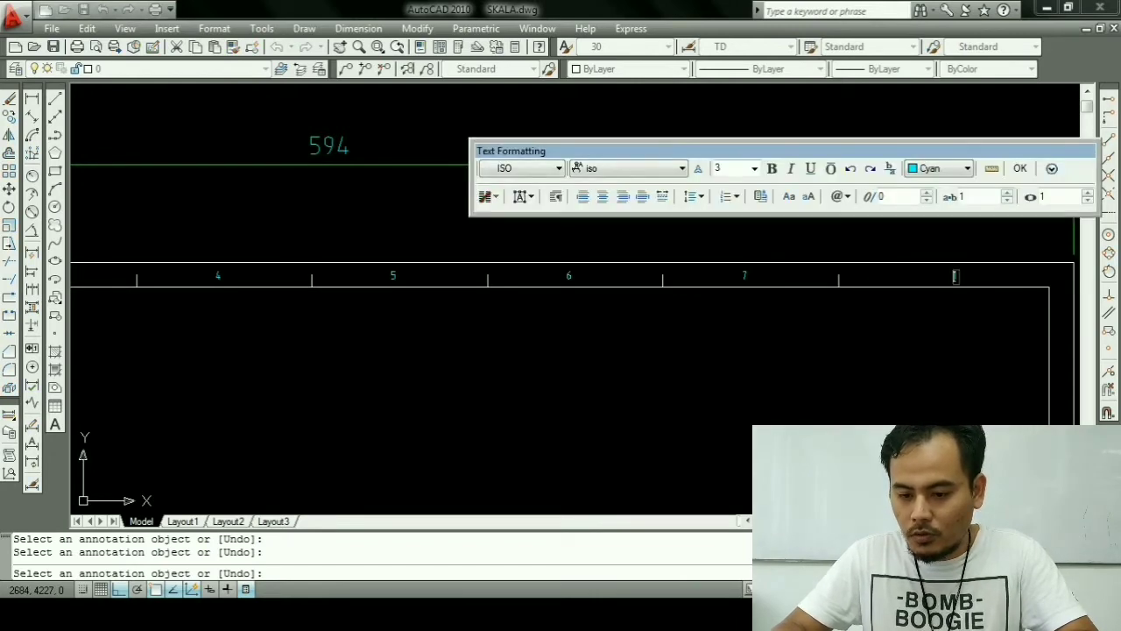
type("8")
key("ctrl+Return")
Step: Start copying the label at the A2 frame's top-left corner
scroll(919, 380, "down", 3)
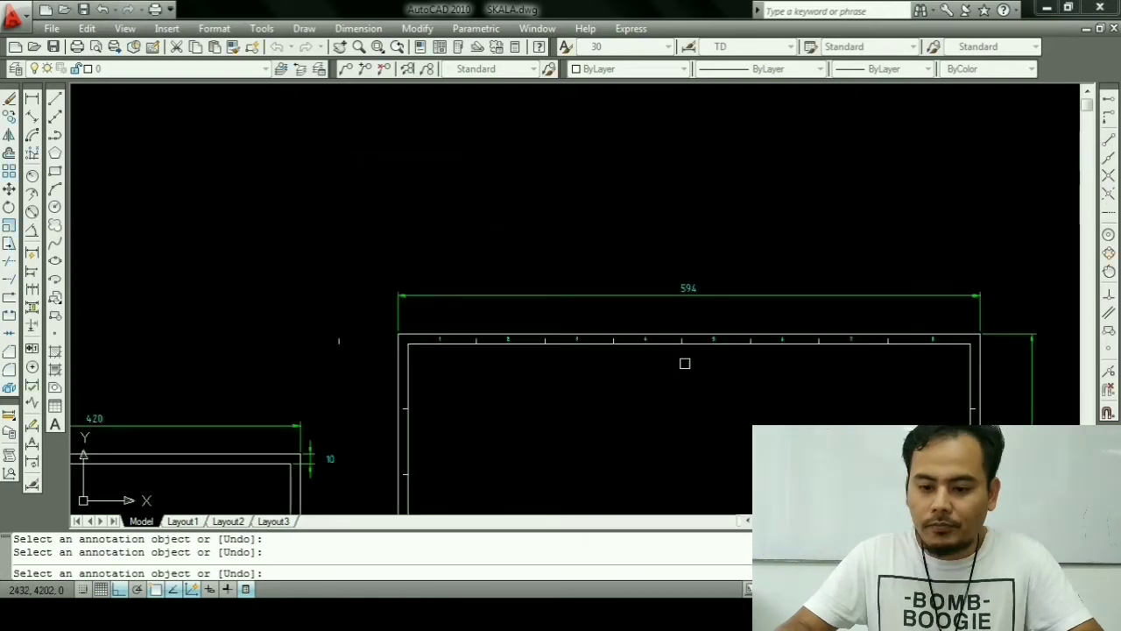
middle_click_drag(683, 363, 415, 254)
key("Escape")
type("c")
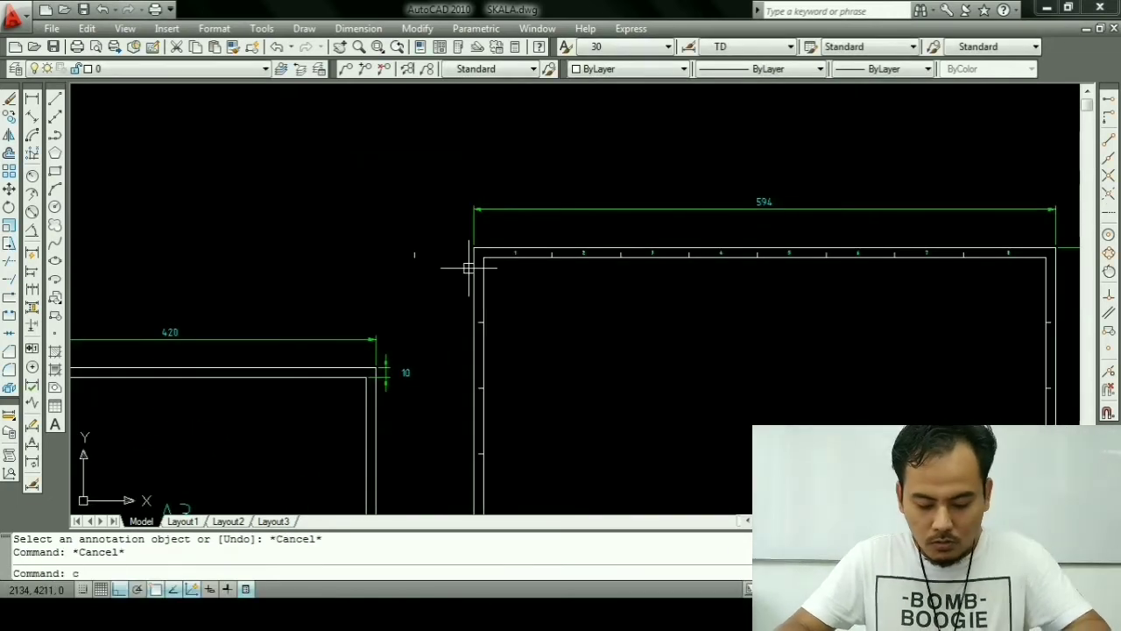
scroll(463, 268, "up", 2)
type("co")
key("Return")
left_click(512, 250)
Step: Copy the '1' label onto the left border strip and change it to 'A'
key("Return")
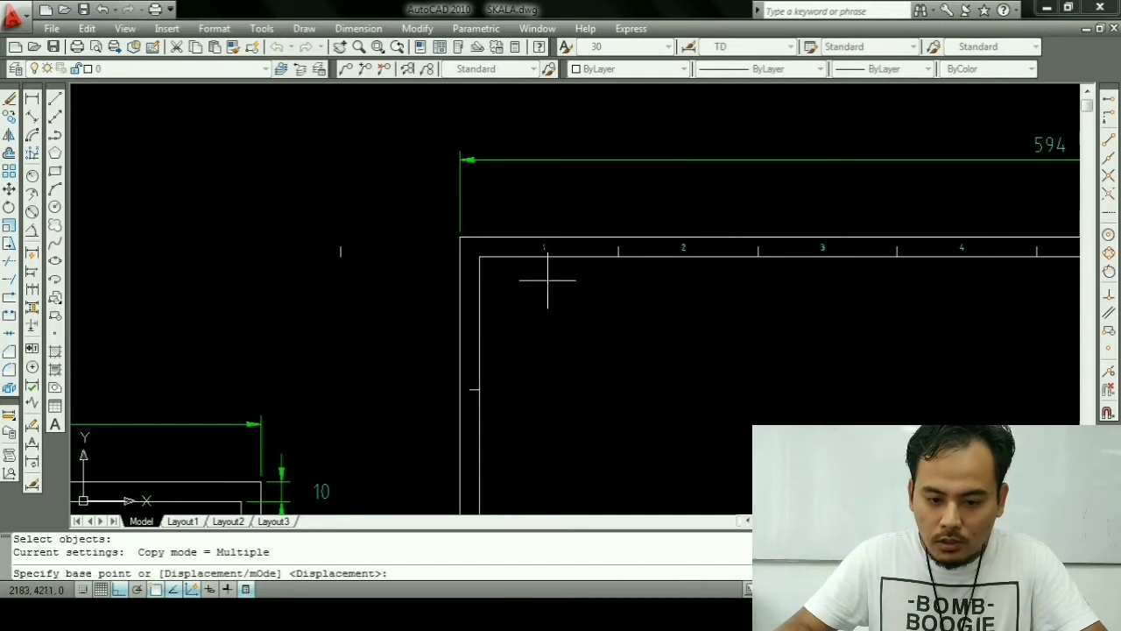
left_click(544, 239)
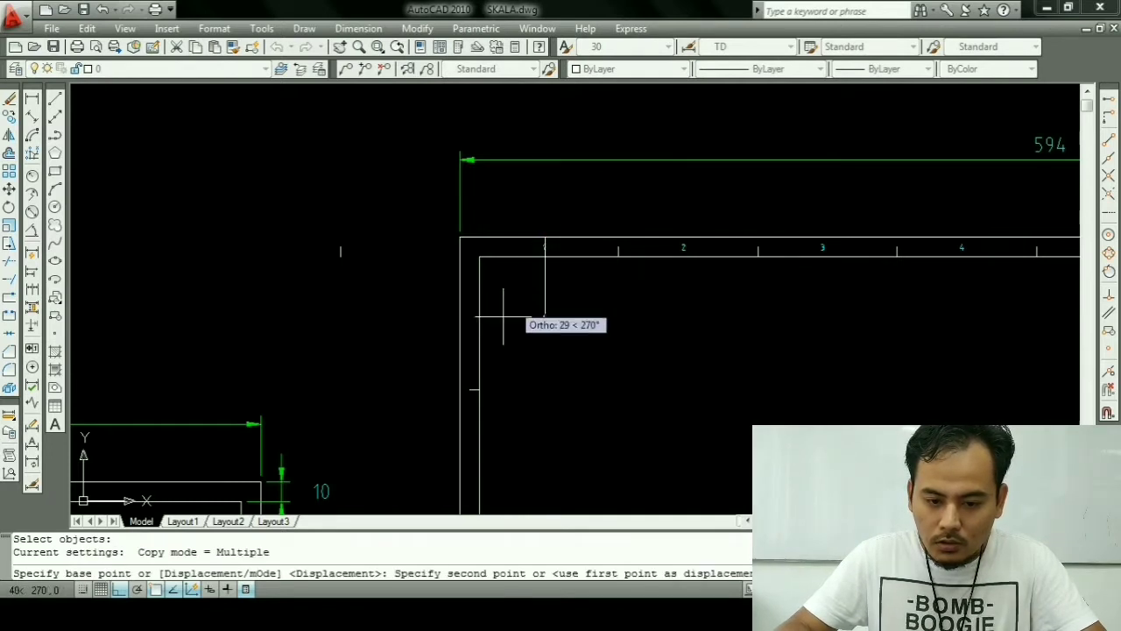
scroll(490, 331, "up", 3)
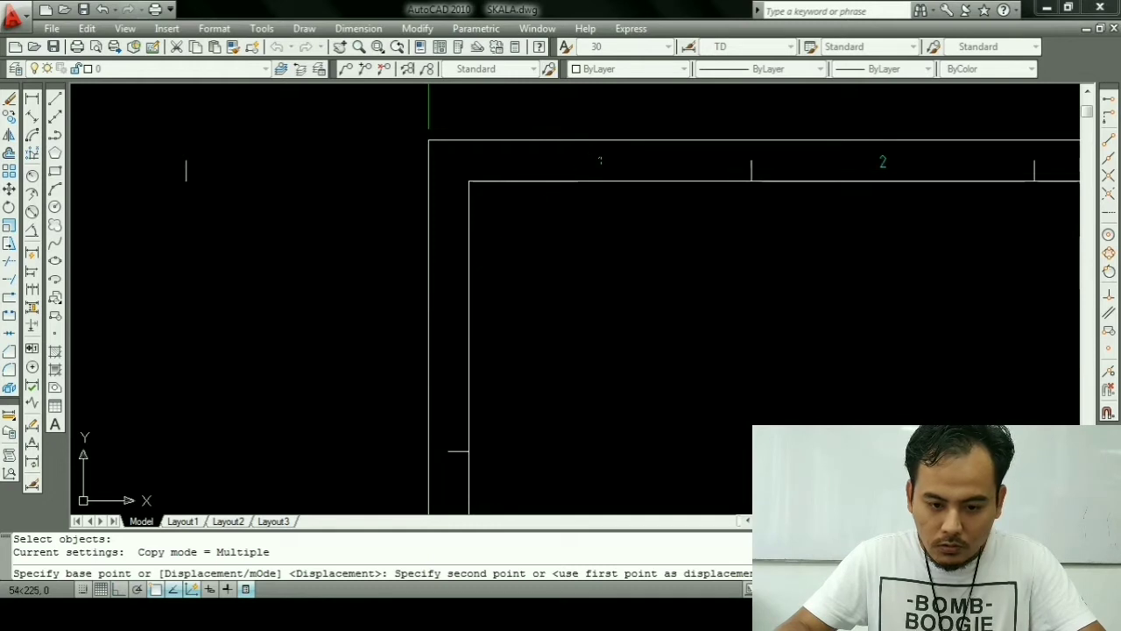
key("F8")
left_click(437, 306)
key("Escape")
key("Escape")
key("Escape")
type("ed DDEDIT")
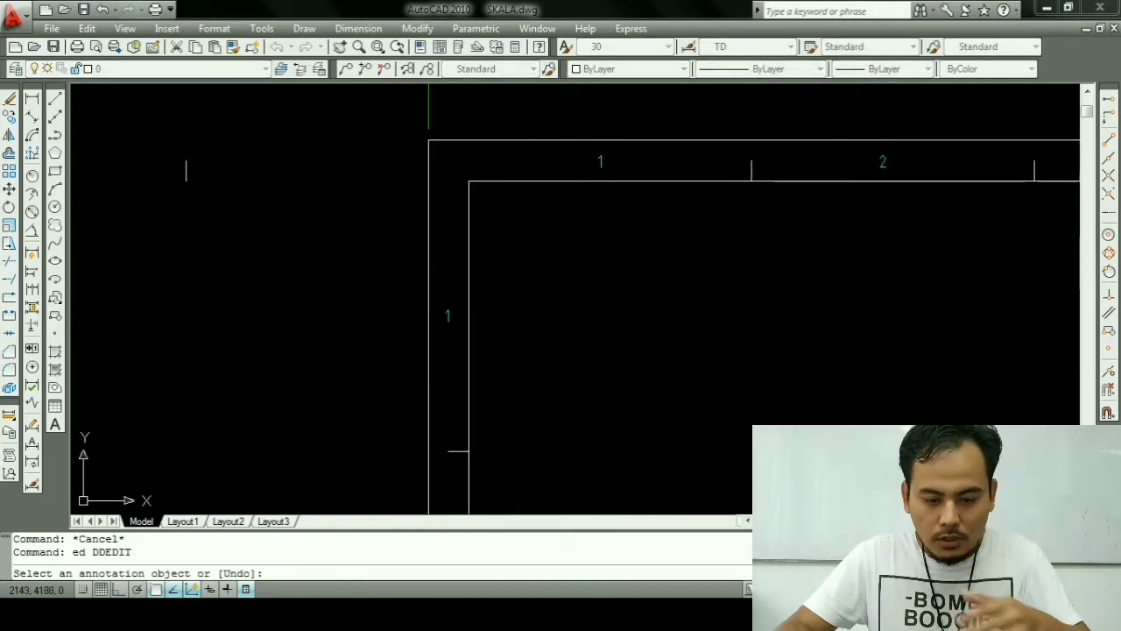
left_click(448, 315)
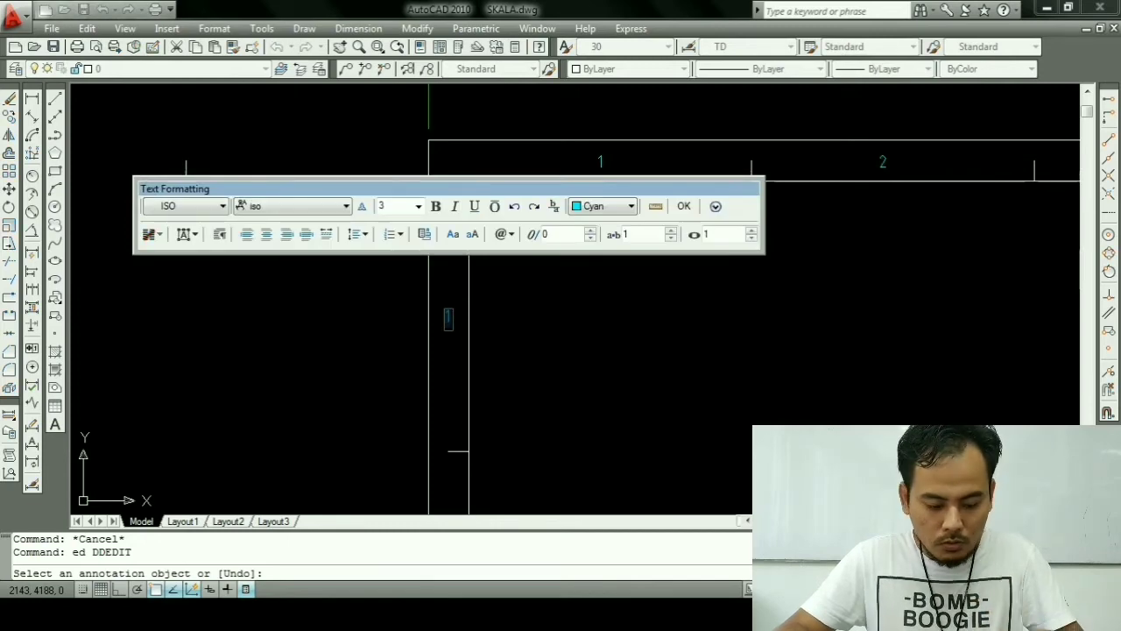
type("A")
key("Escape")
key("Escape")
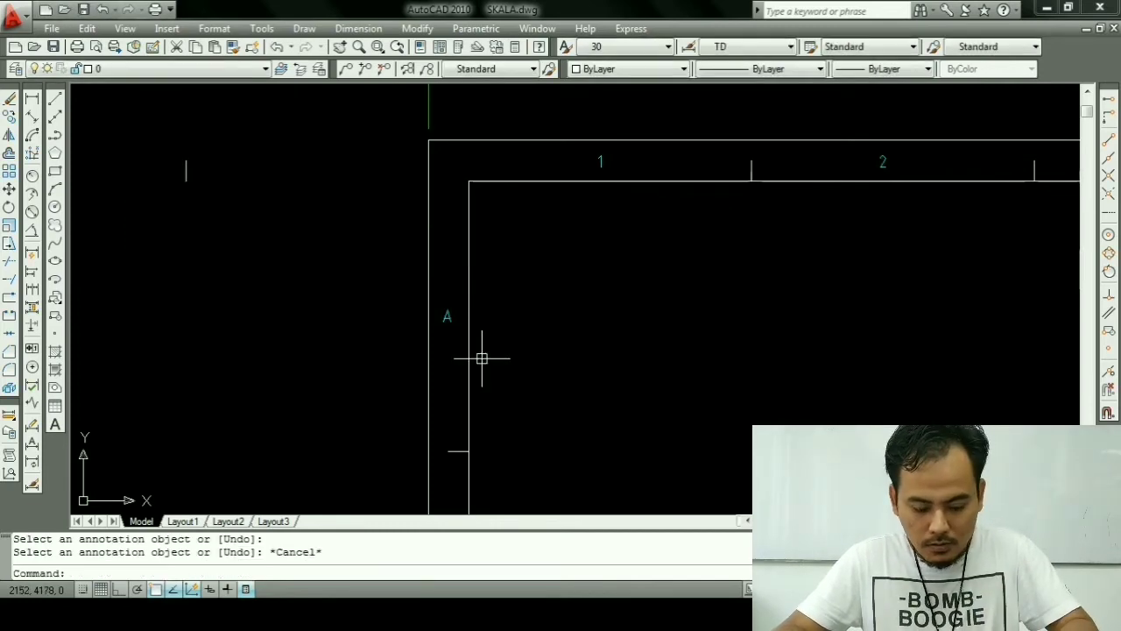
Step: Place multiple copies of the 'A' label down the A2 frame's left edge
type("co")
key("Return")
left_click(448, 317)
key("Escape")
key("Return")
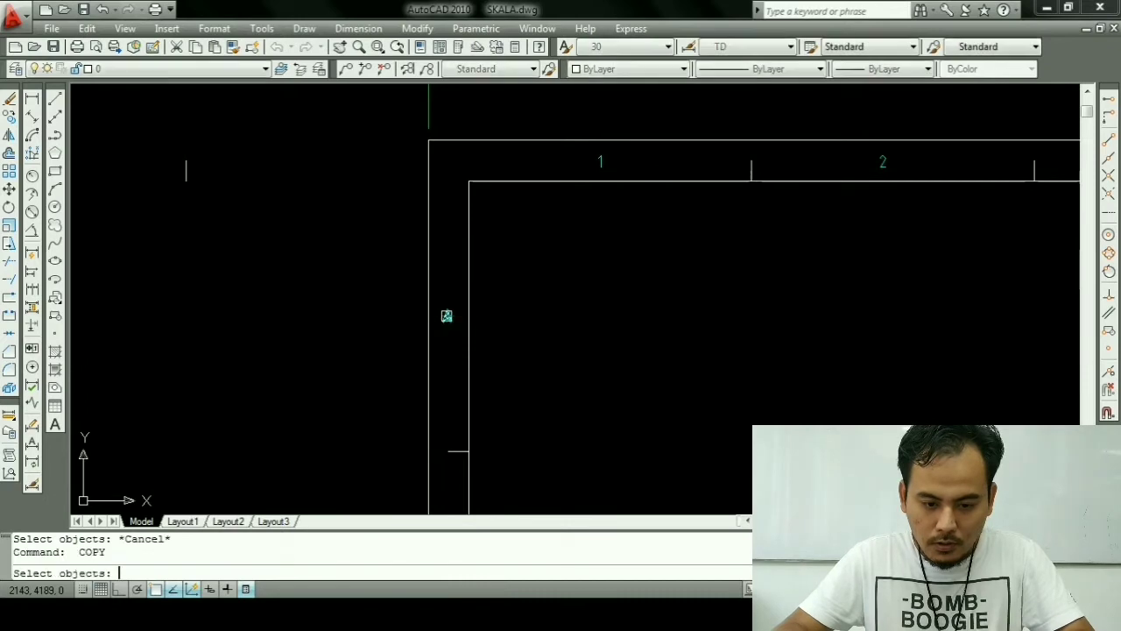
left_click(446, 315)
key("Return")
left_click(469, 181)
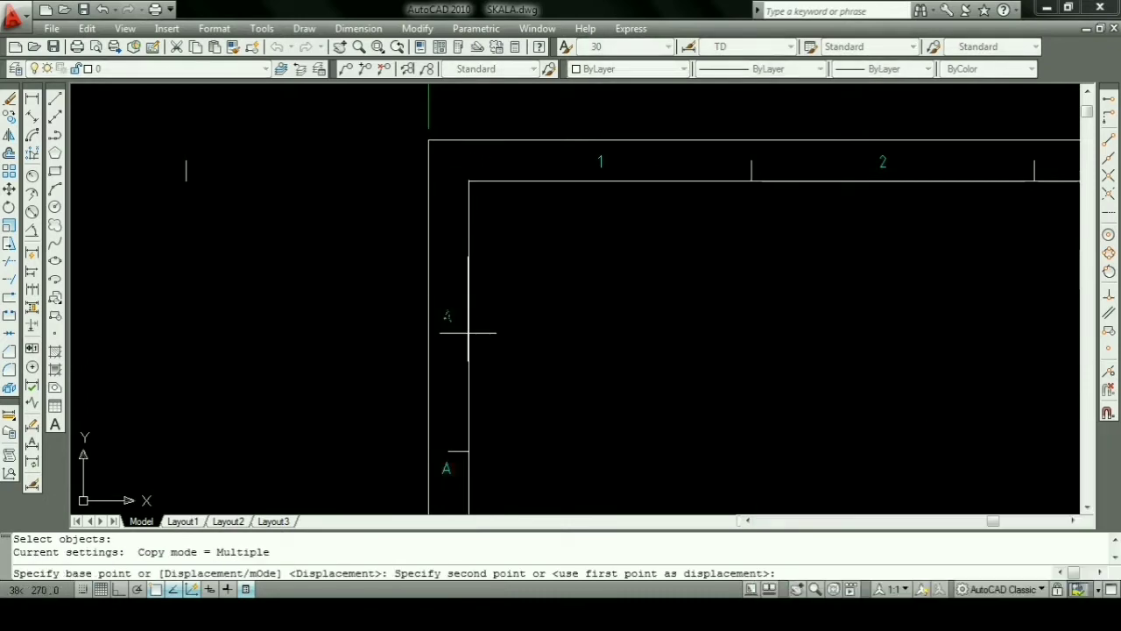
scroll(463, 326, "down", 5)
left_click(483, 368)
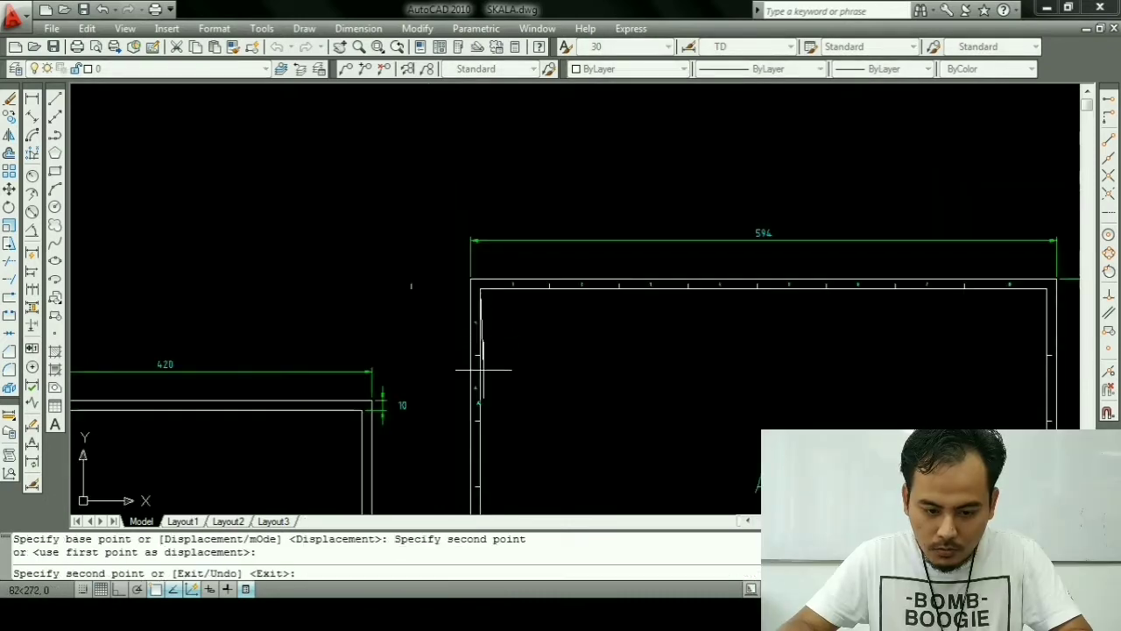
left_click(480, 422)
scroll(457, 328, "up", 4)
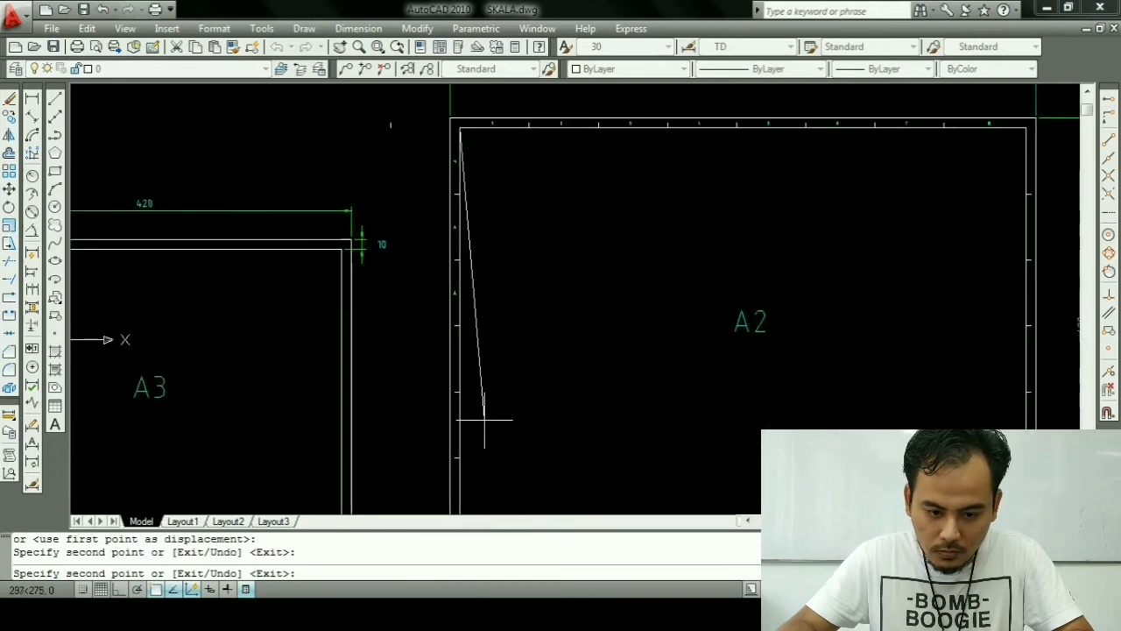
left_click(457, 327)
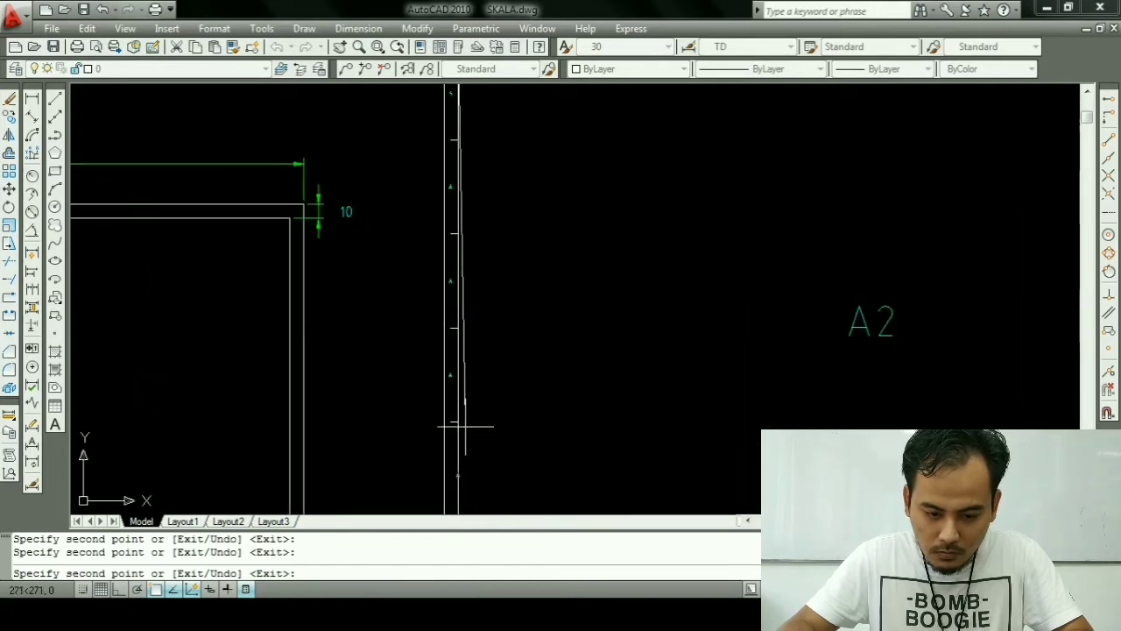
scroll(458, 420, "down", 2)
scroll(459, 324, "down", 2)
scroll(447, 429, "up", 3)
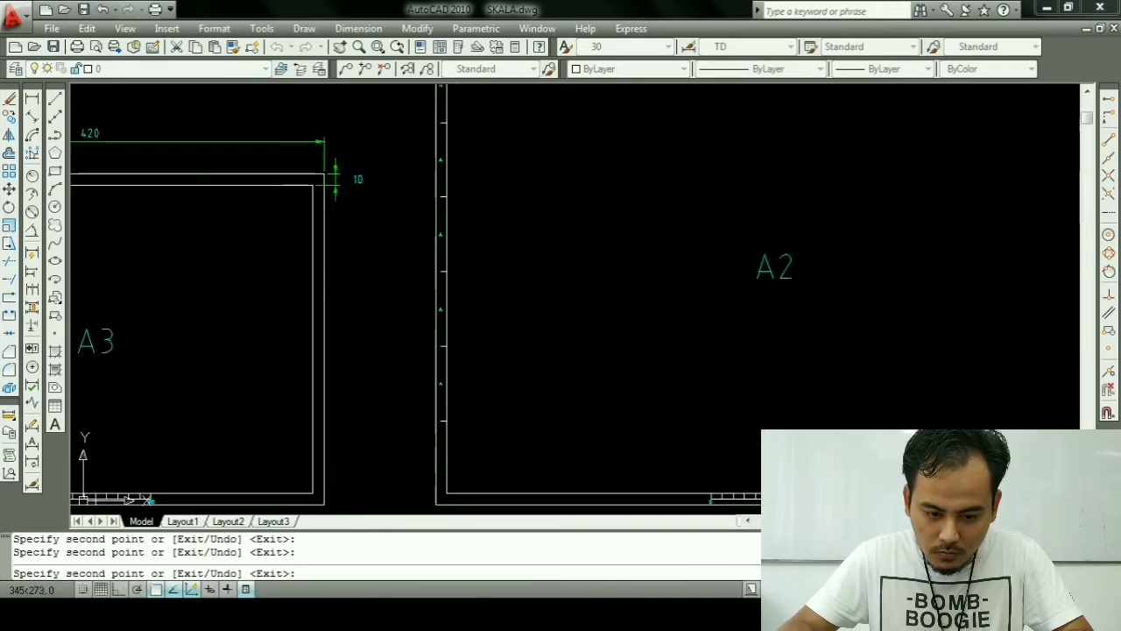
Step: Reletter the top two copied 'A' markers as B and C
key("Escape")
key("Escape")
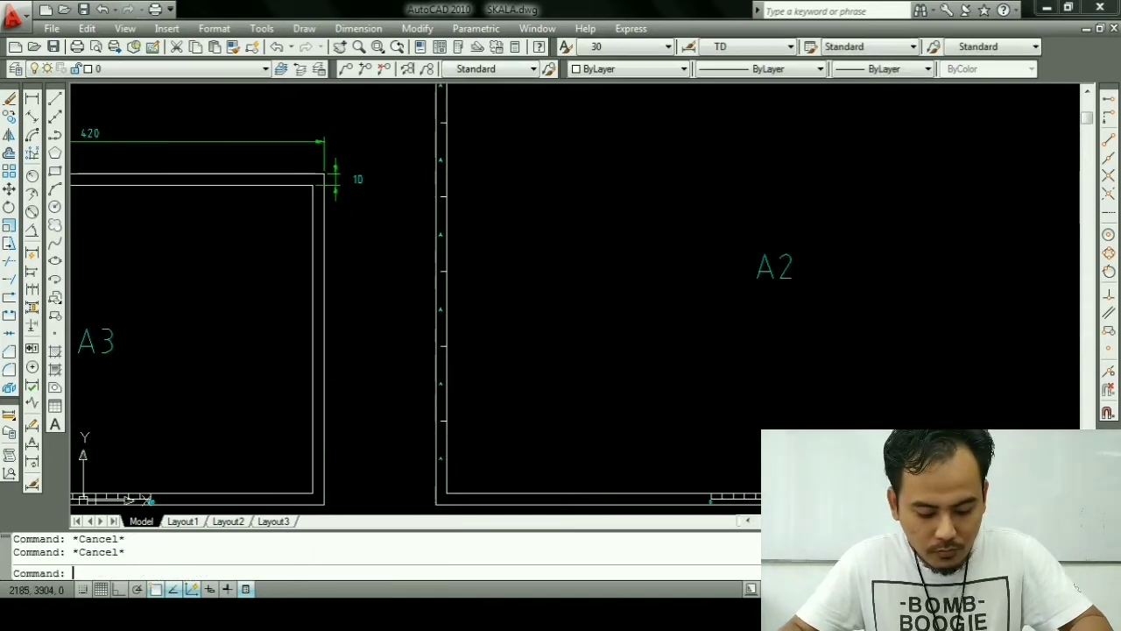
type("c")
key("Escape")
type("ed")
key("Return")
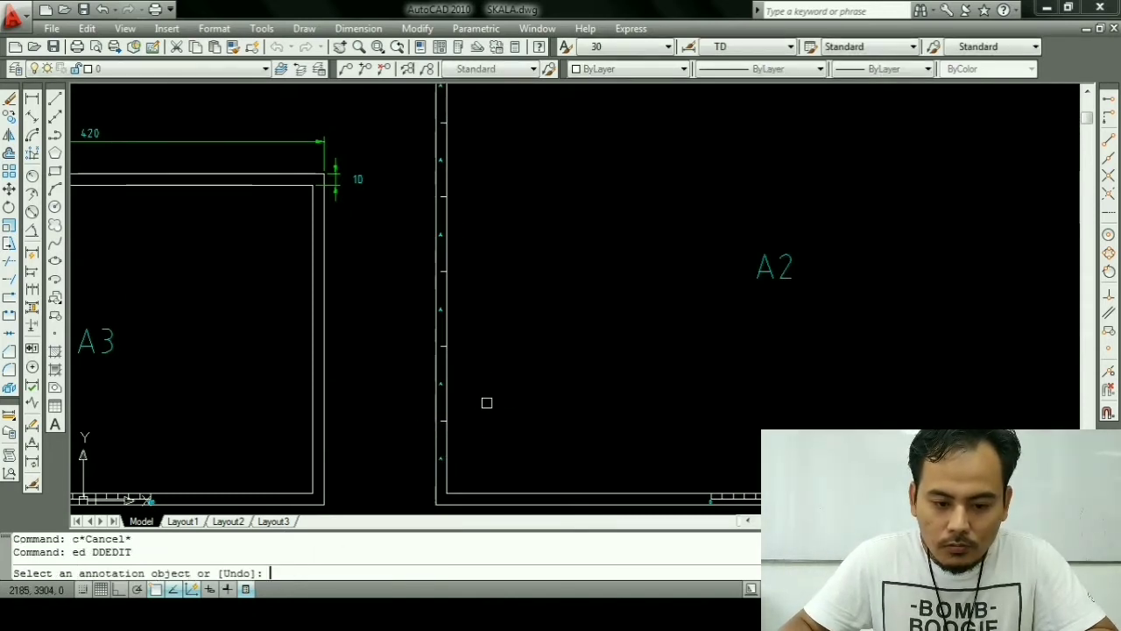
middle_click_drag(476, 175, 483, 282)
mouse_move(453, 219)
middle_mouse_down()
mouse_move(453, 351)
mouse_move(449, 282)
middle_mouse_up()
scroll(453, 351, "up", 2)
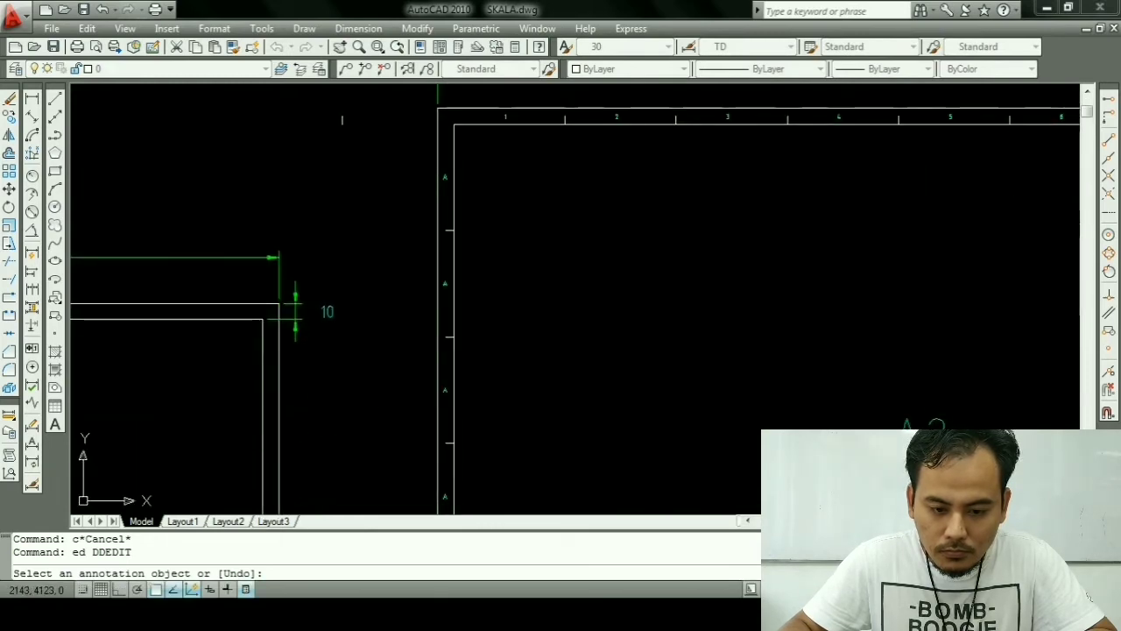
left_click(445, 284)
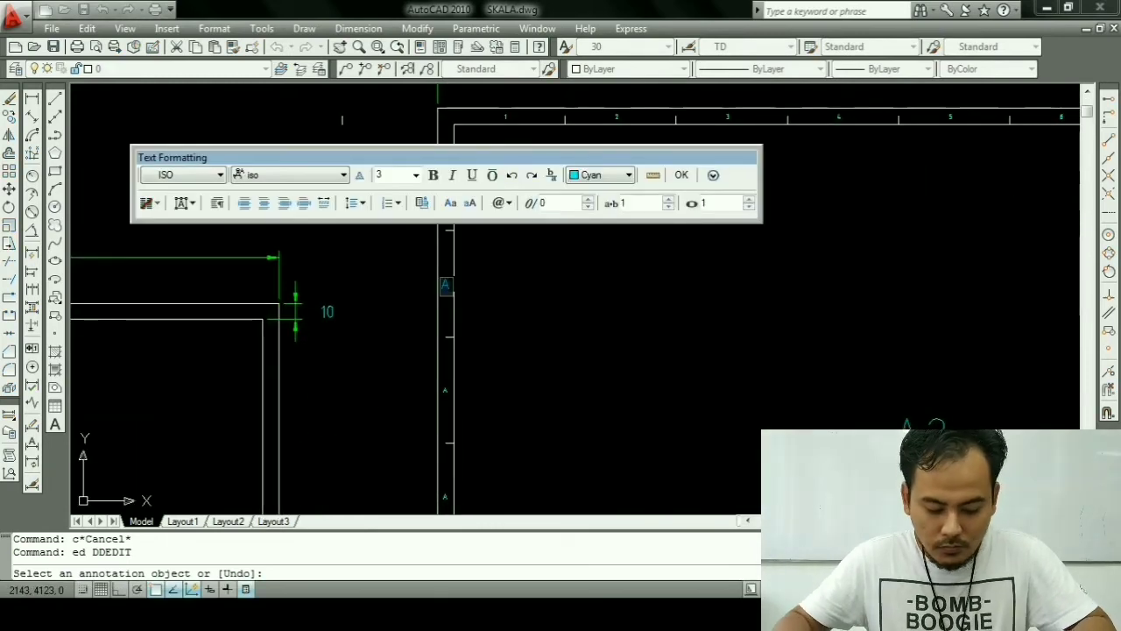
key("BackSpace")
type("B")
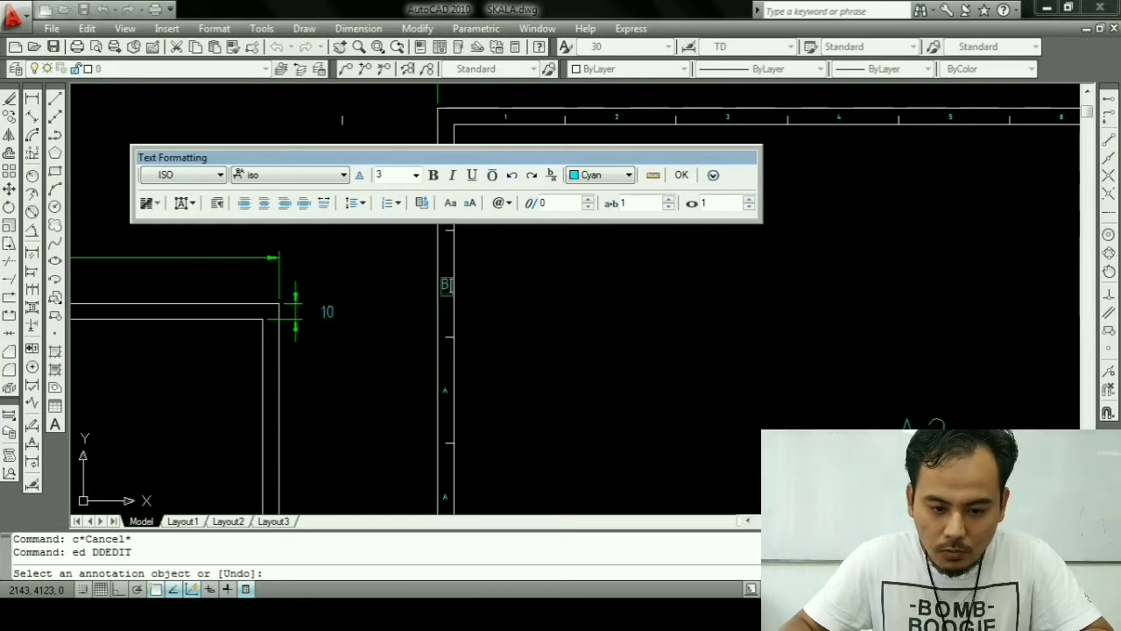
key("ctrl+Return")
scroll(448, 403, "up", 2)
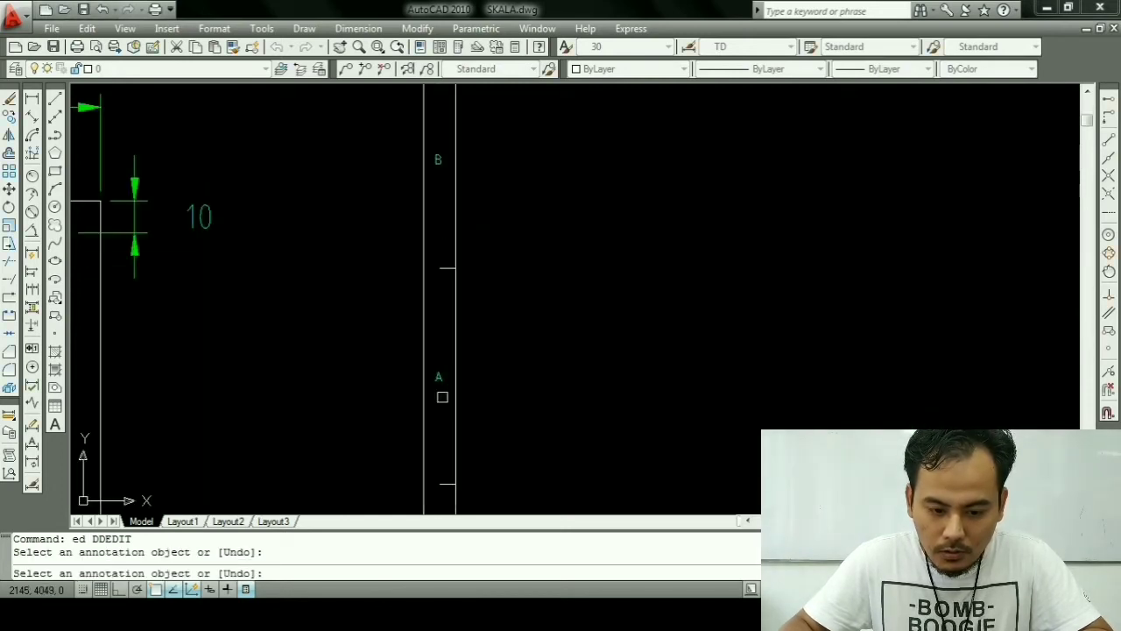
left_click(439, 377)
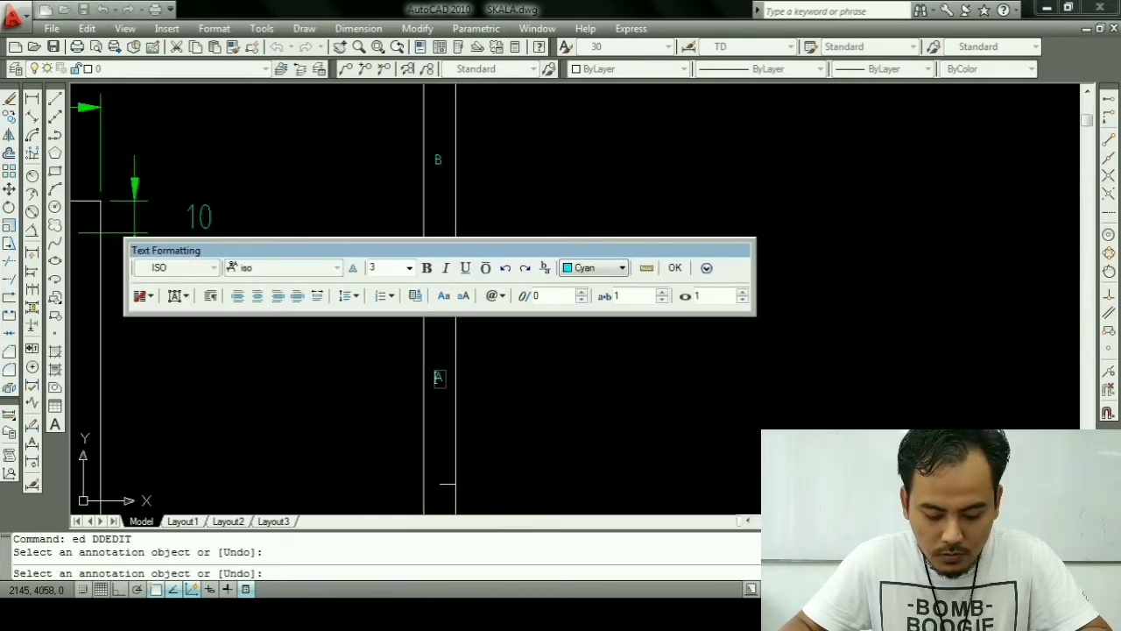
type("C")
key("ctrl+Return")
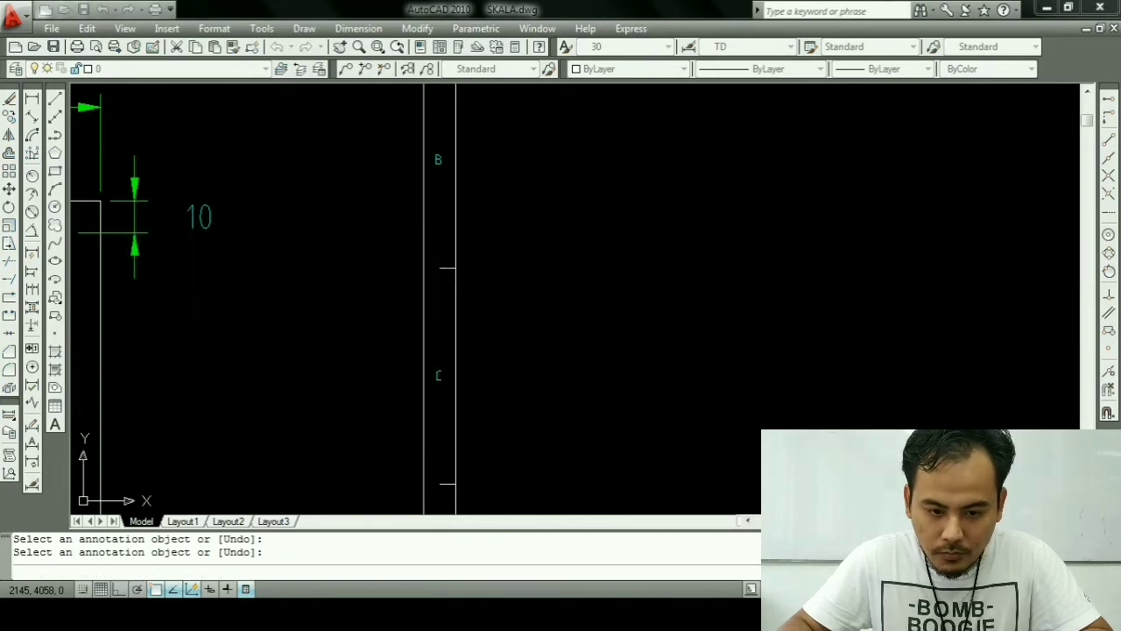
Step: Reletter the lower markers as D and E and edit the lowest one
scroll(460, 249, "down", 3)
middle_click_drag(460, 424, 460, 249)
scroll(460, 249, "up", 3)
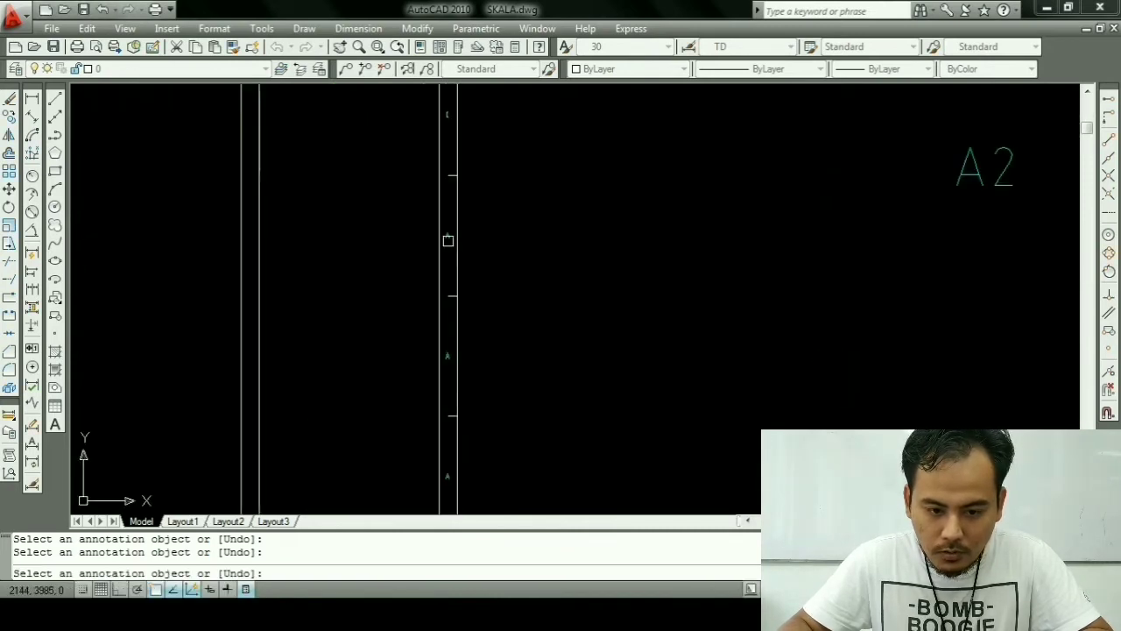
left_click(448, 235)
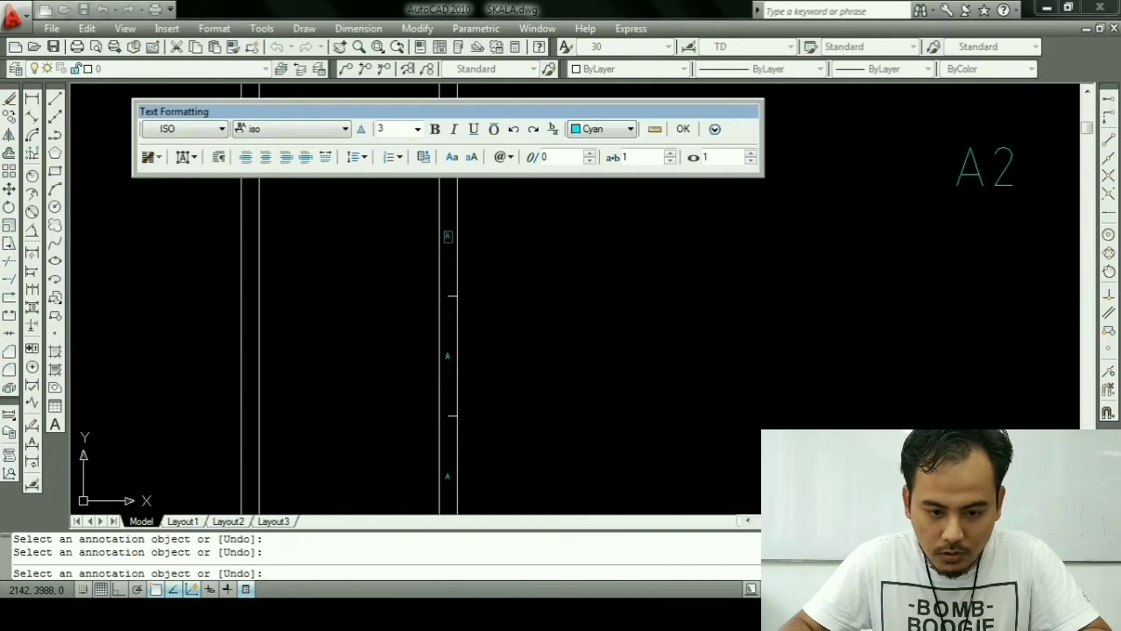
type("D")
left_click(447, 344)
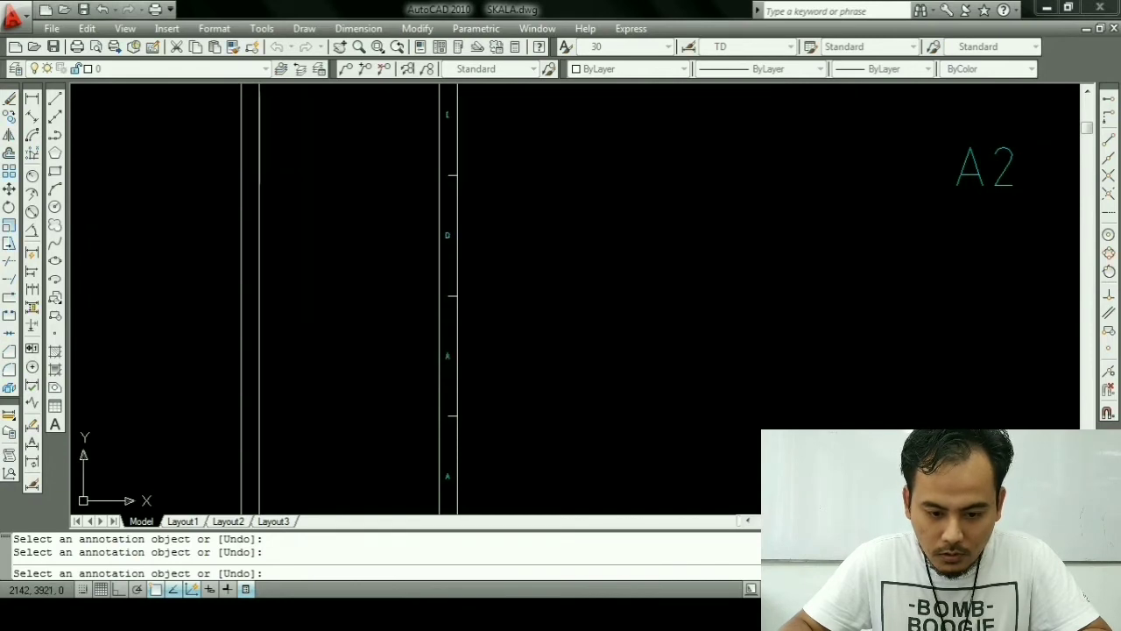
left_click(448, 356)
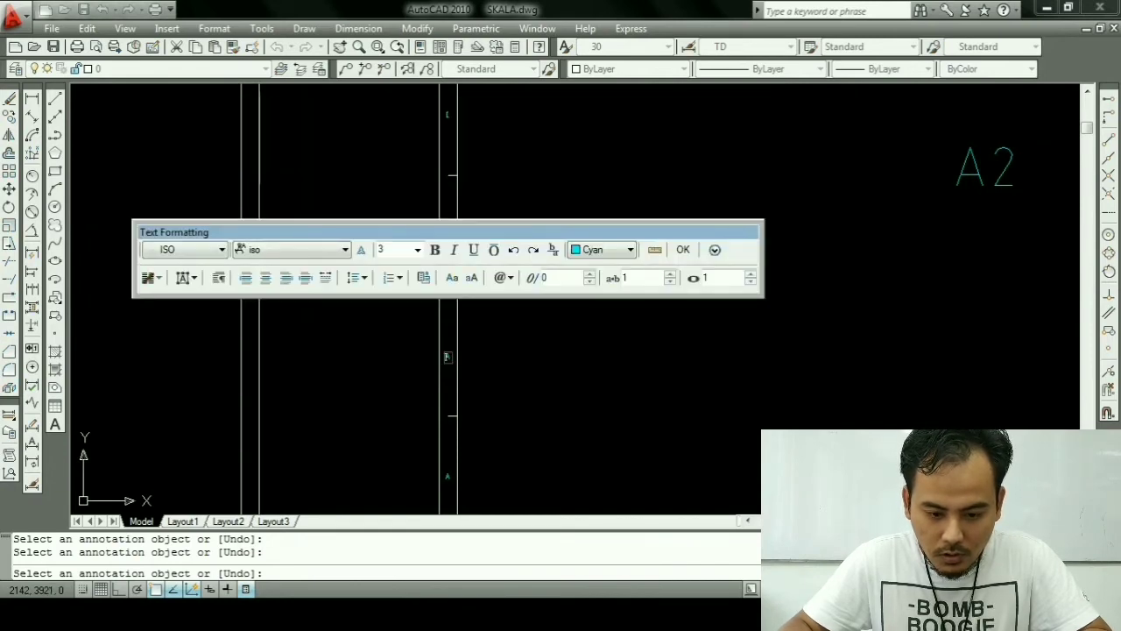
left_click(467, 462)
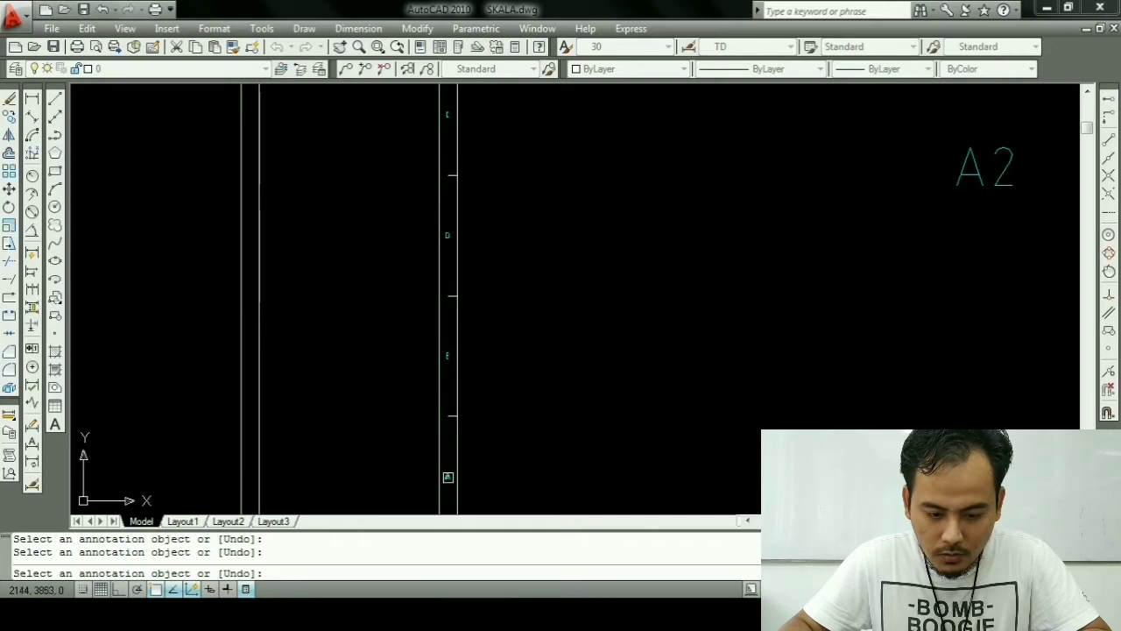
left_click(448, 476)
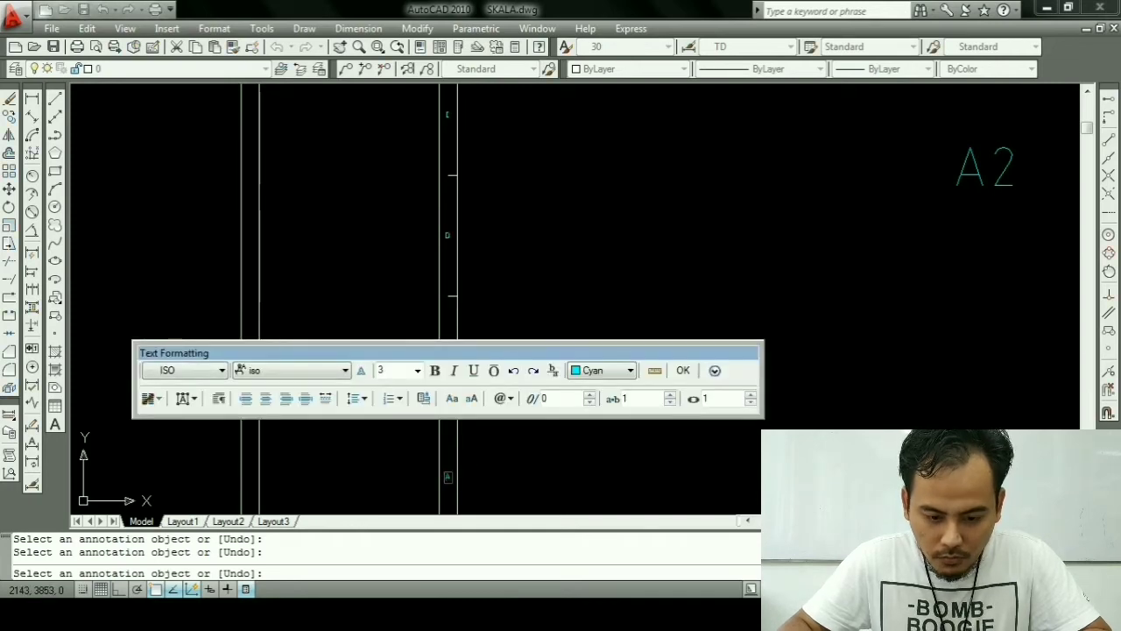
left_click(181, 349)
scroll(181, 349, "down", 2)
Step: Copy the lettered left-border labels across to the A2 frame's right border
scroll(181, 348, "down", 2)
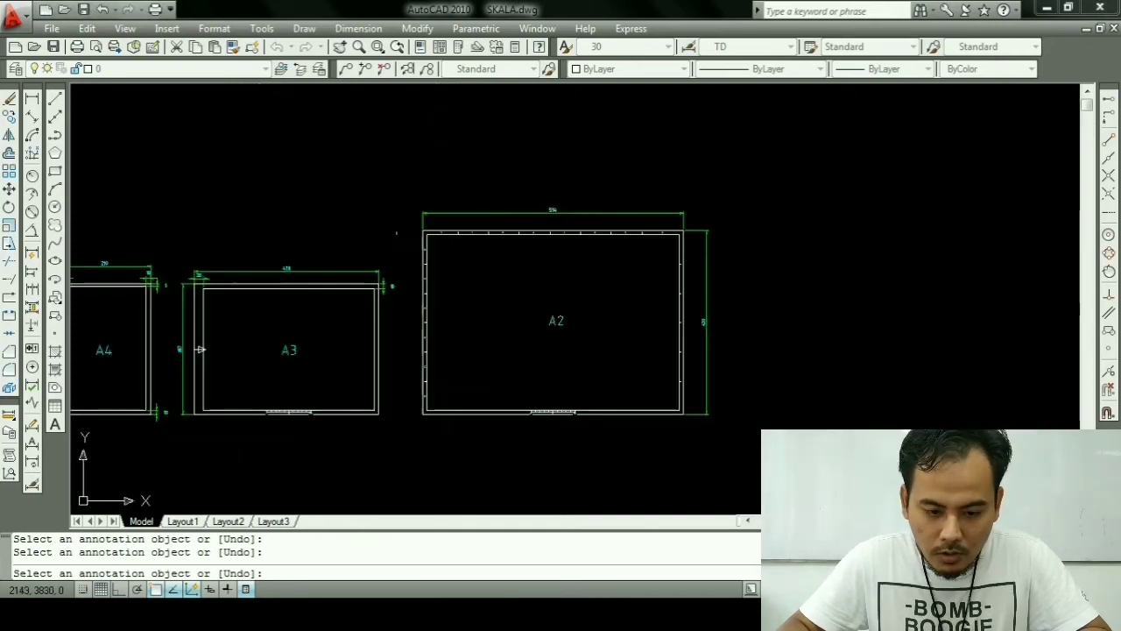
scroll(181, 348, "down", 1)
scroll(393, 342, "up", 3)
key("Escape")
key("Escape")
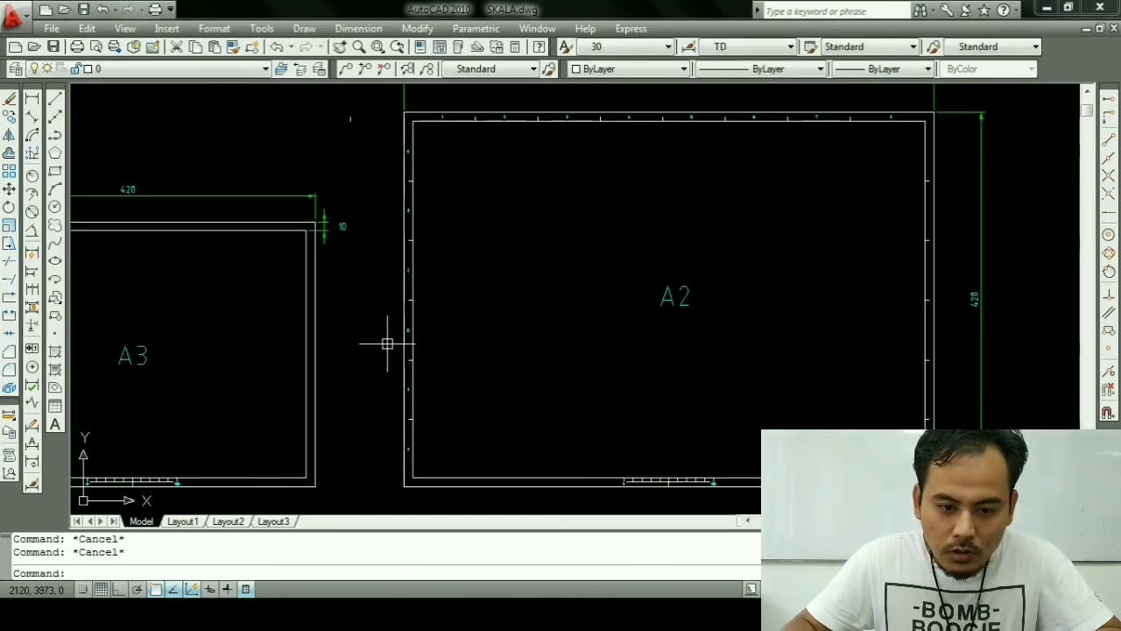
type("co")
key("Return")
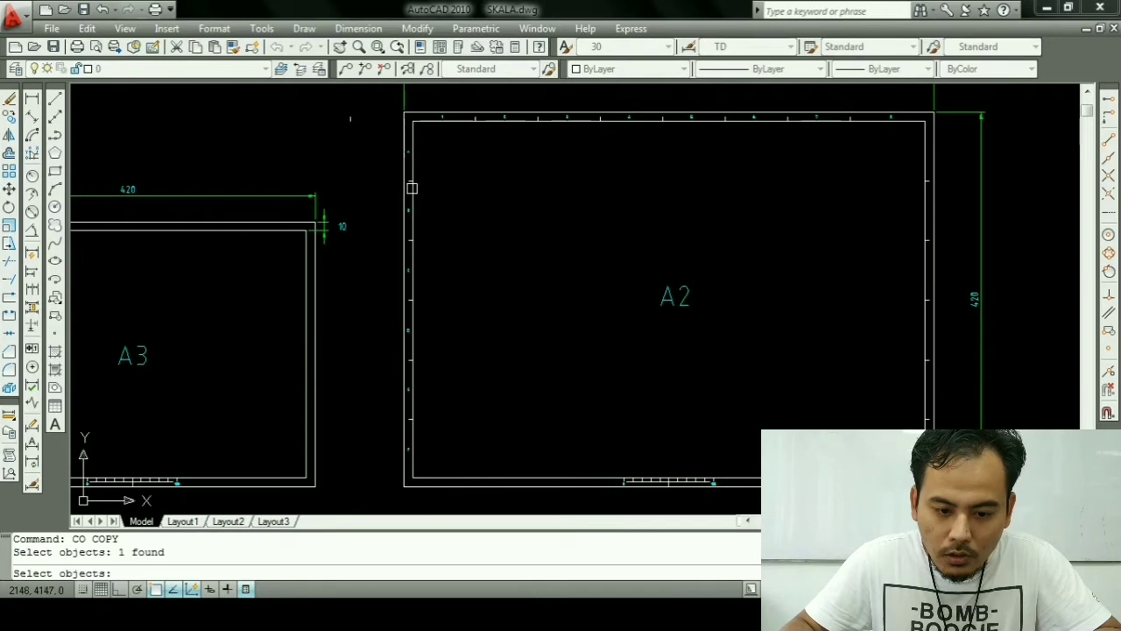
left_click(411, 267)
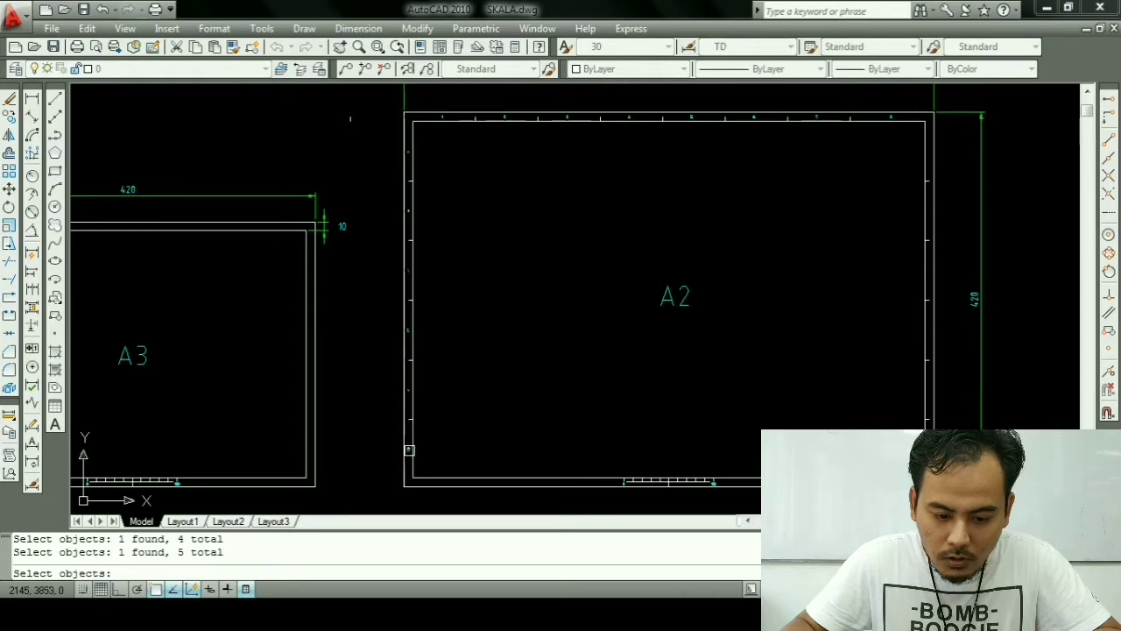
key("Return")
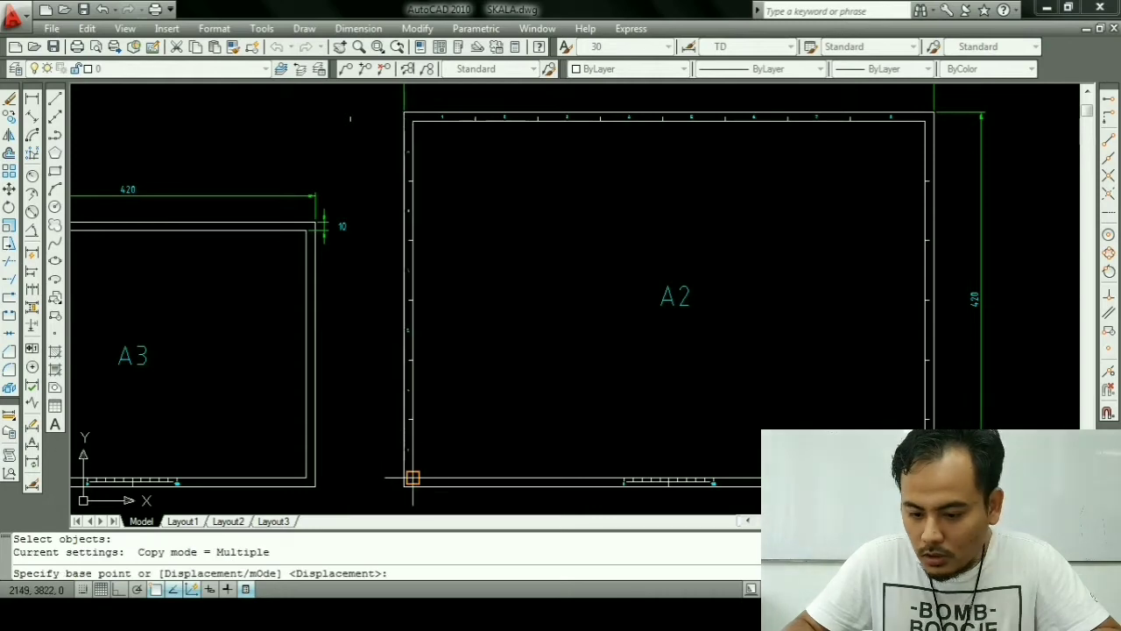
left_click(410, 478)
scroll(425, 464, "up", 2)
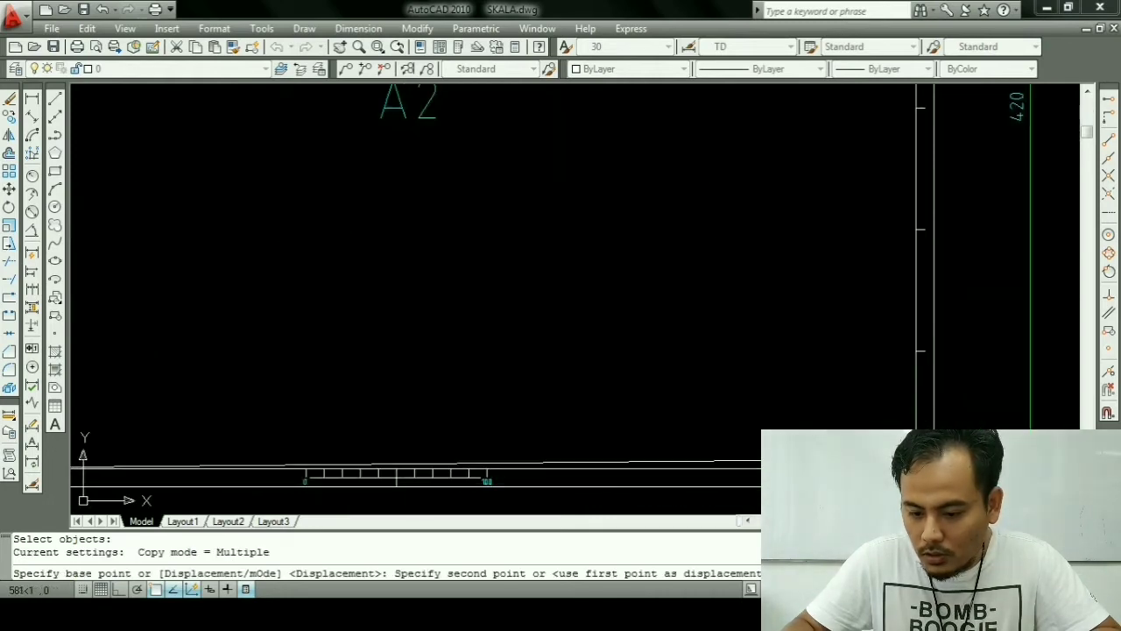
left_click(894, 471)
key("Escape")
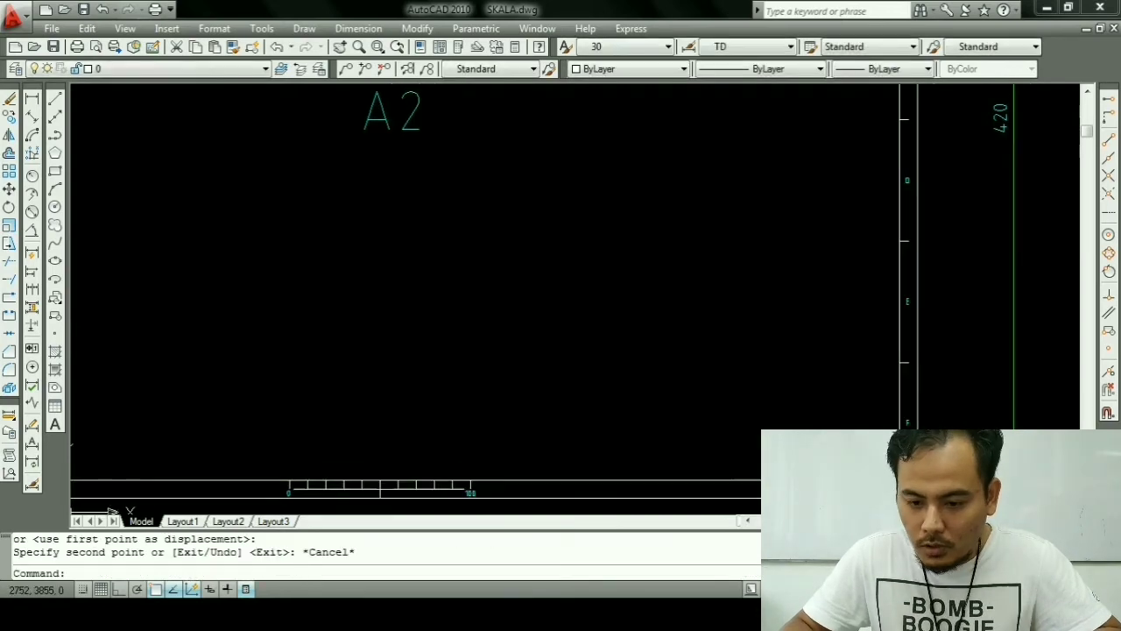
Step: Zoom around to check the labels on the right border
scroll(911, 438, "down", 1)
scroll(911, 438, "down", 2)
scroll(921, 420, "up", 3)
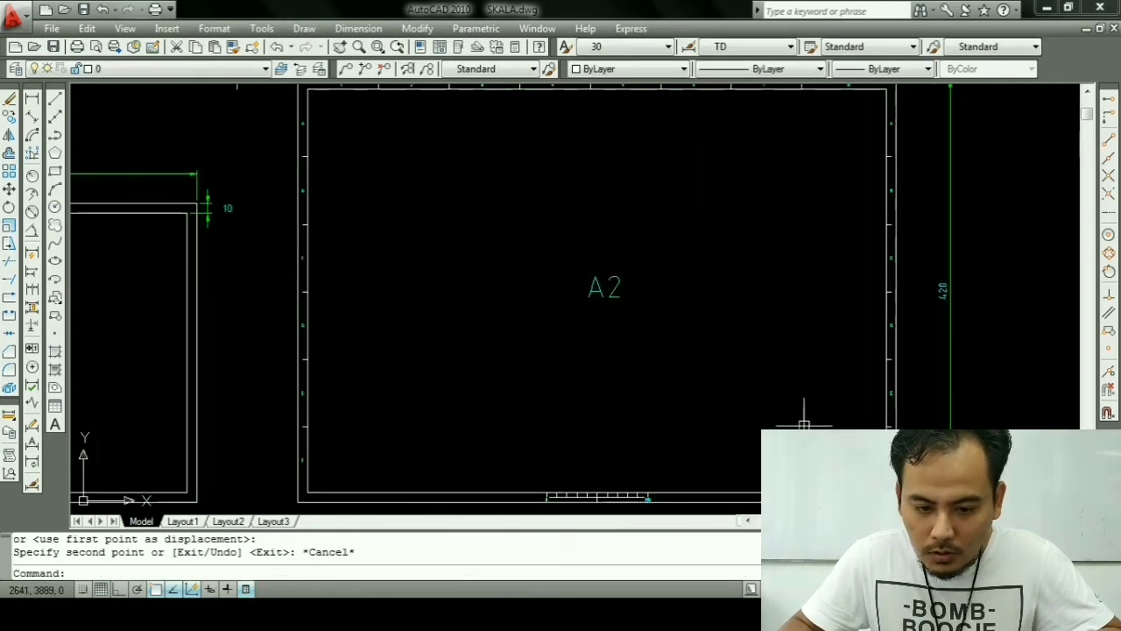
scroll(804, 425, "down", 2)
scroll(804, 424, "up", 1)
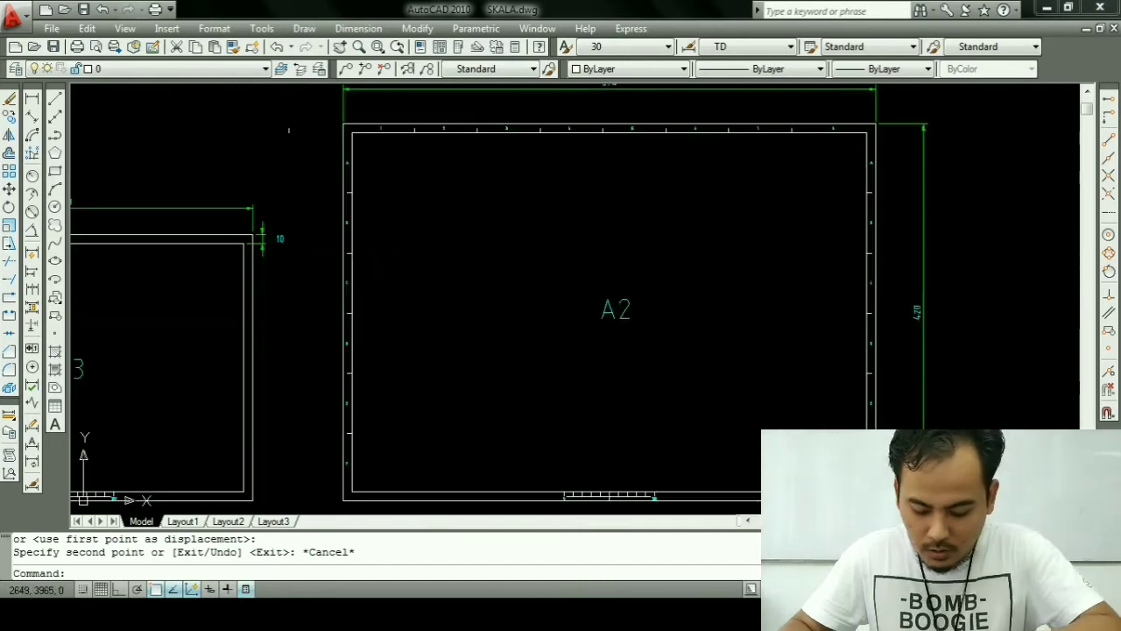
key("Escape")
Step: Try a 6-unit ortho line on the A2 border and extend it, then cancel
type("l")
key("Return")
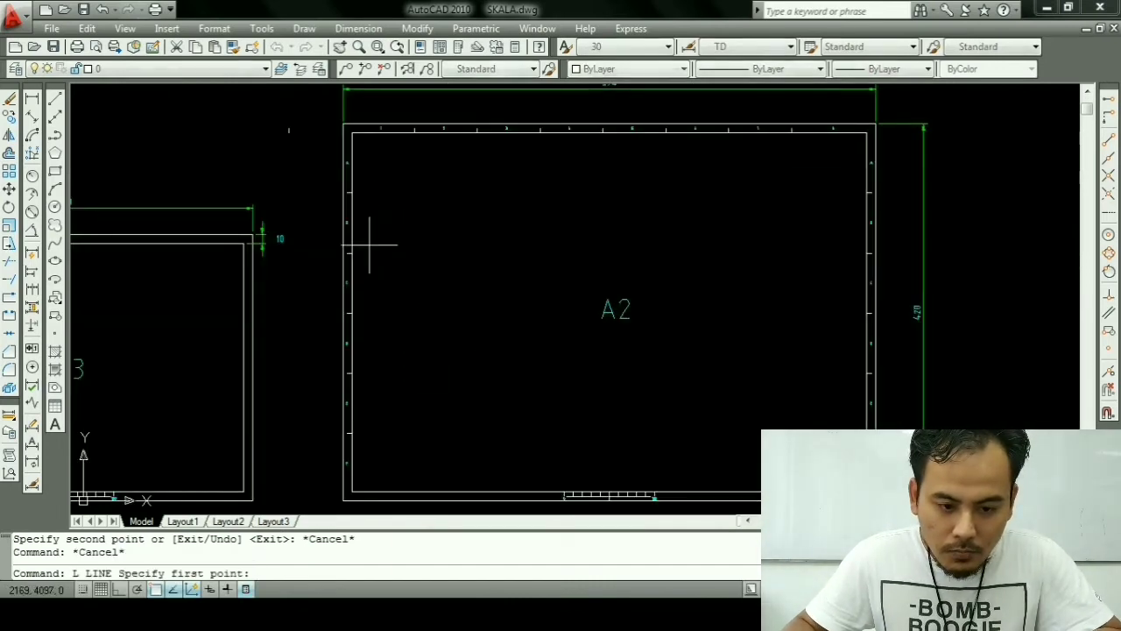
left_click(352, 316)
scroll(351, 316, "up", 5)
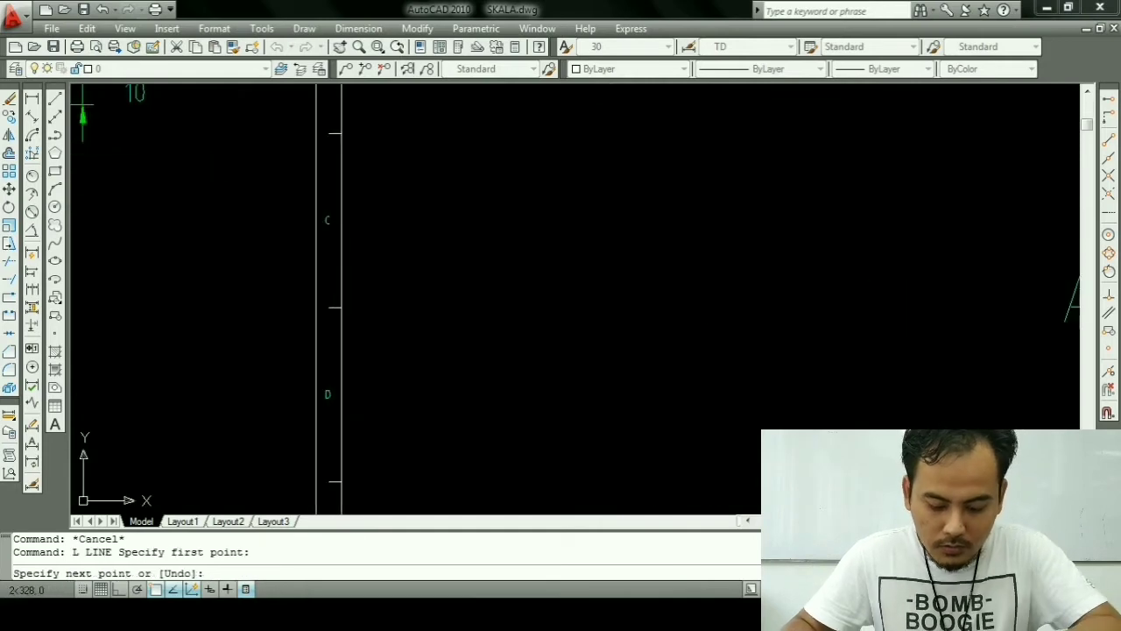
scroll(333, 306, "up", 2)
key("F8")
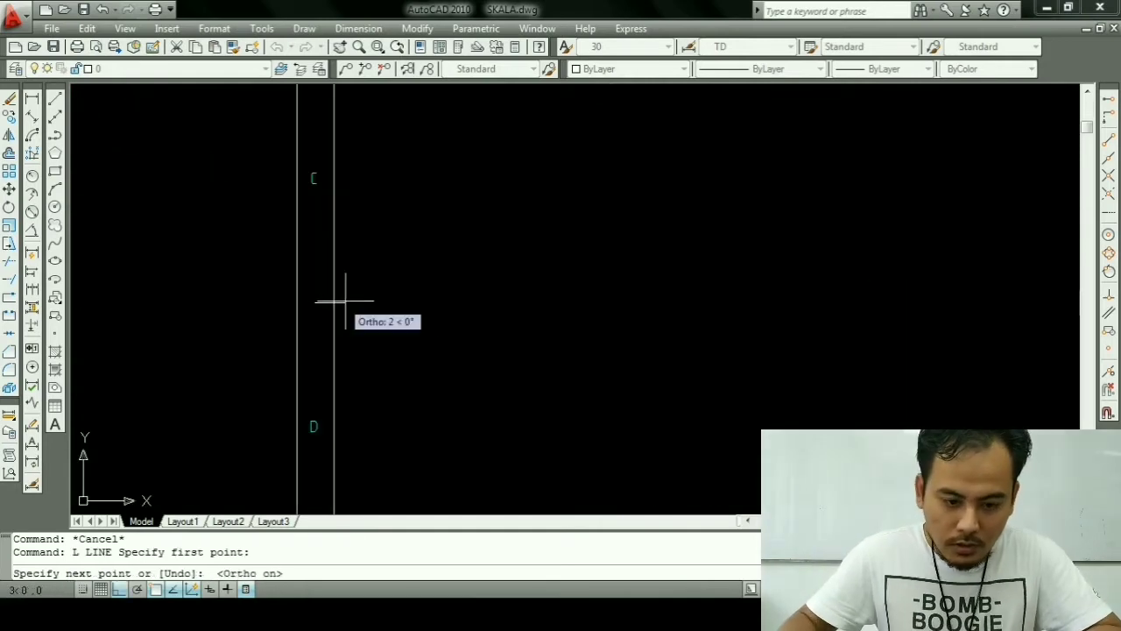
type("6")
key("Return")
key("Escape")
key("Escape")
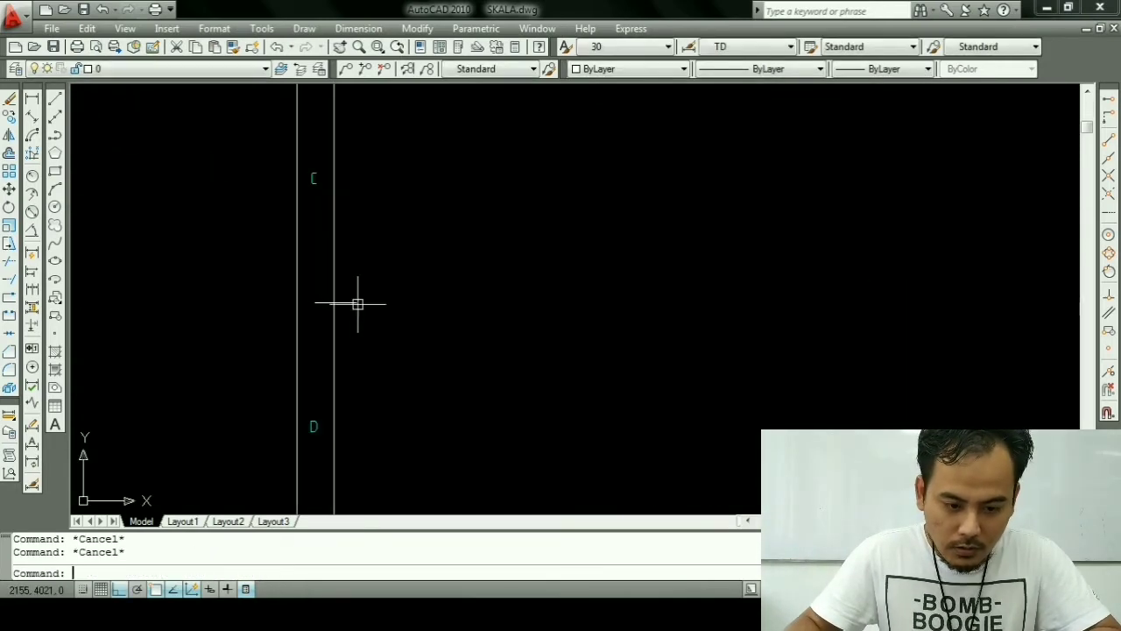
type("ex")
key("Return")
Step: Draw the half-arrow as a short vertical segment plus a diagonal back to the left border
key("Return")
left_click(318, 302)
key("Escape")
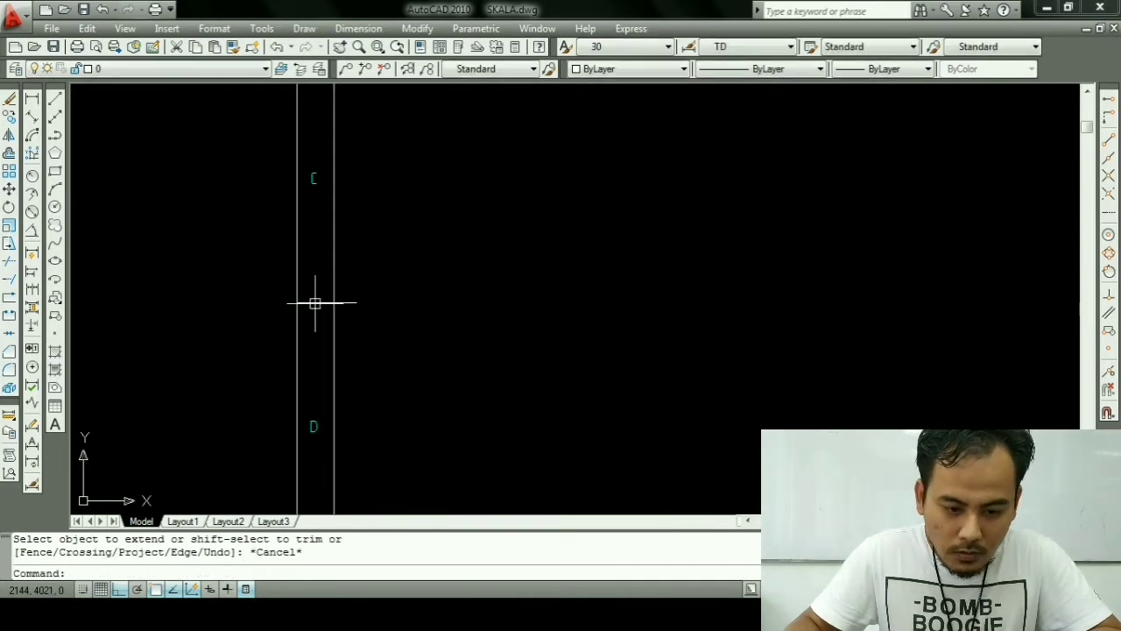
type("l")
key("Return")
left_click(314, 302)
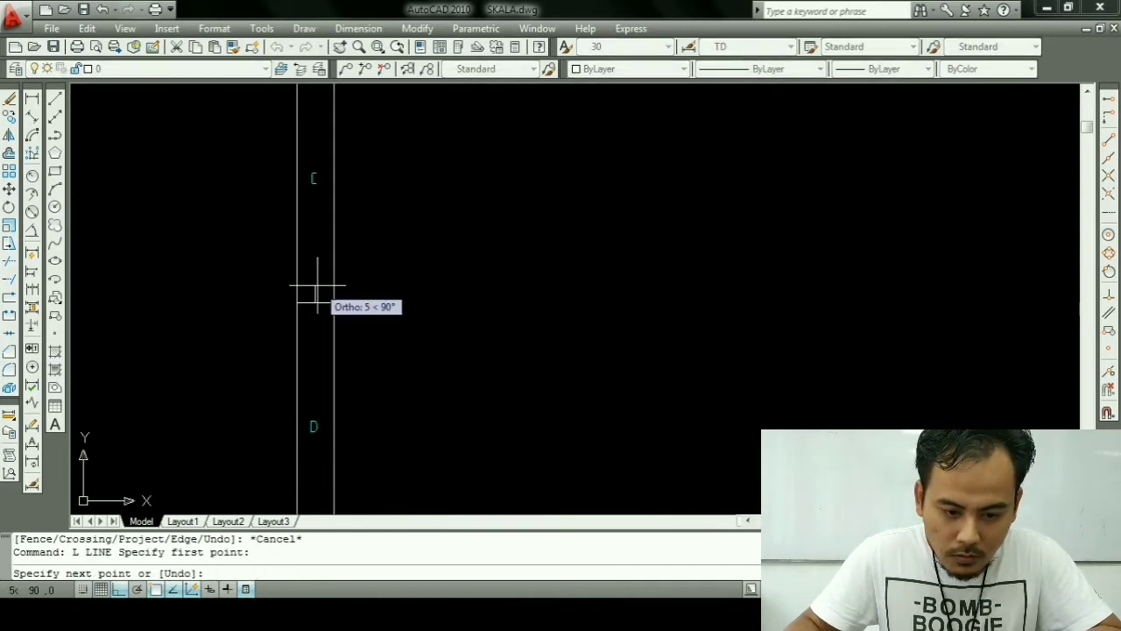
left_click(314, 285)
left_click(355, 302)
key("Escape")
key("Escape")
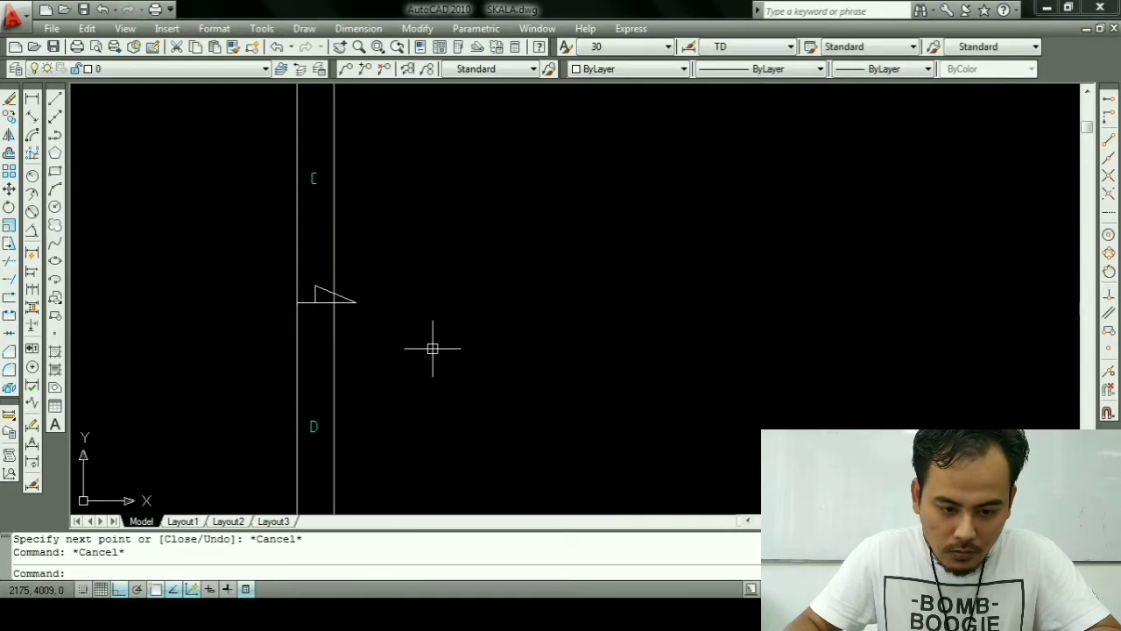
Step: Mirror the half-arrow's two lines across the border line, keeping the originals
type("mi")
key("Return")
left_click(323, 293)
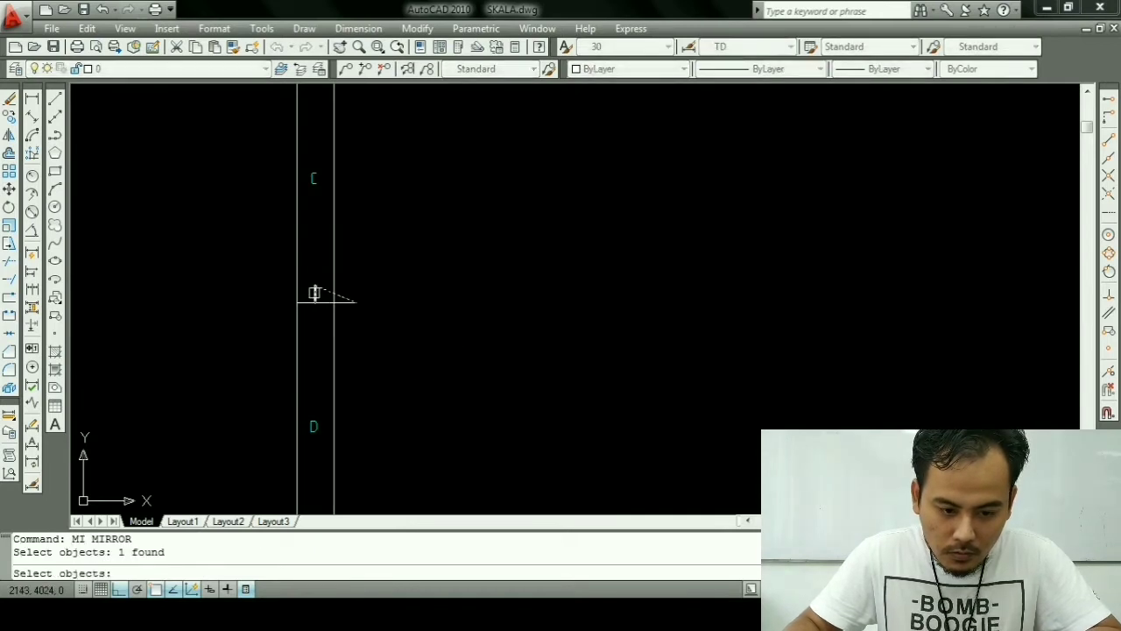
left_click(314, 293)
key("Return")
left_click(315, 302)
left_click(369, 302)
key("Return")
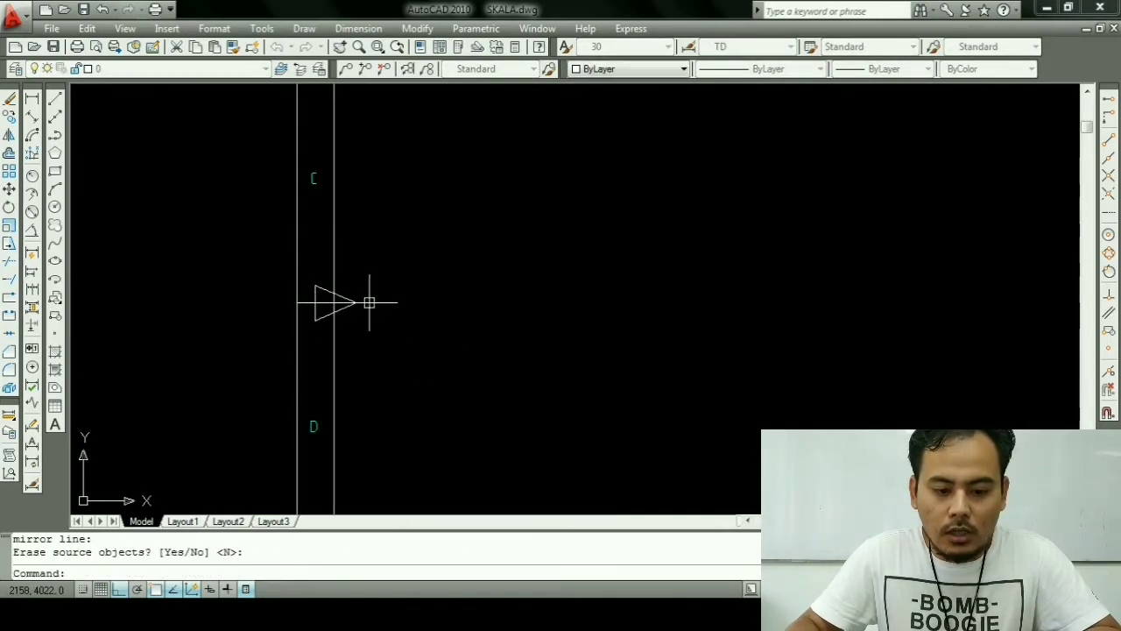
Step: Zoom out to view the A3 and A2 frames together
scroll(368, 303, "down", 2)
scroll(377, 324, "down", 4)
middle_click_drag(370, 335, 335, 203)
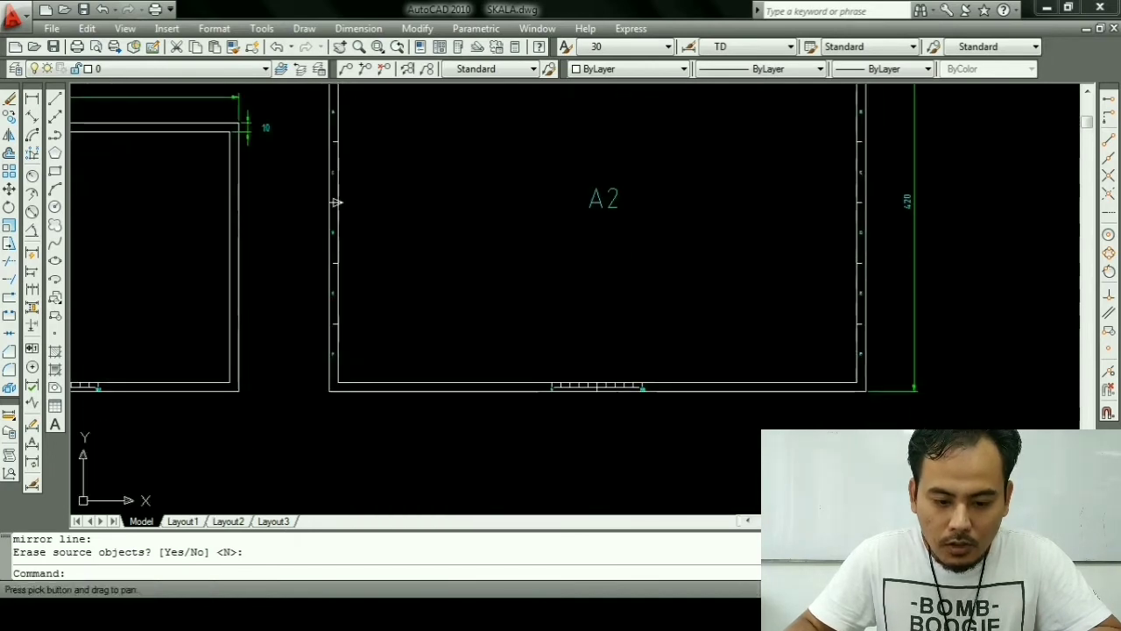
scroll(391, 233, "down", 2)
middle_click_drag(391, 233, 391, 295)
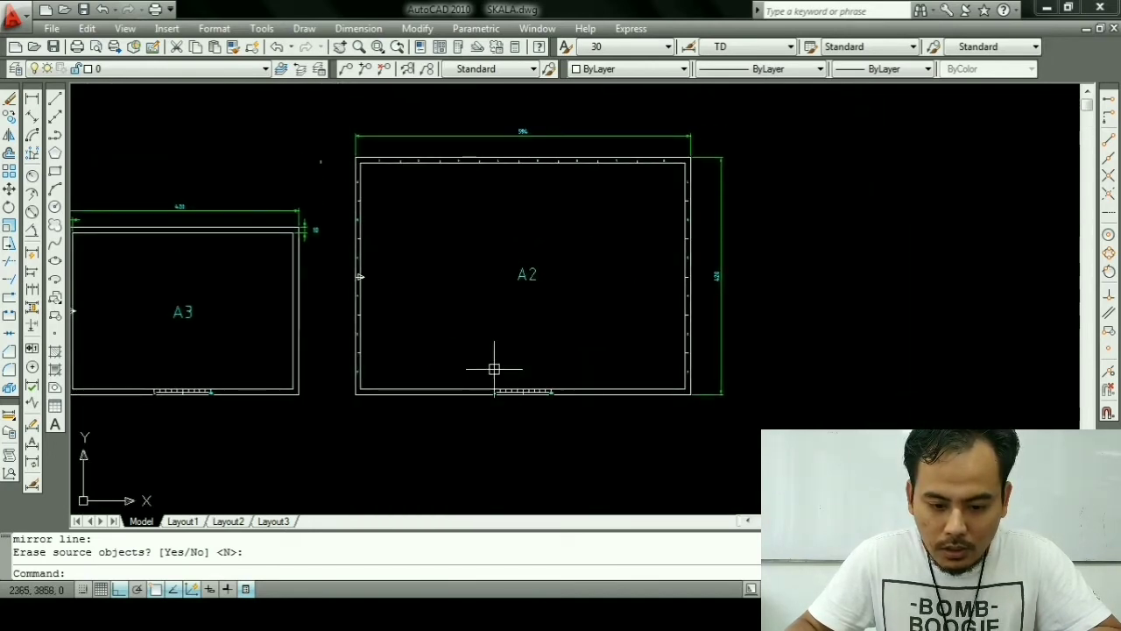
scroll(494, 369, "up", 2)
scroll(491, 372, "up", 3)
scroll(482, 375, "up", 2)
Step: Draw a half-triangle of lines starting at the A2 scale bar midpoint
key("Escape")
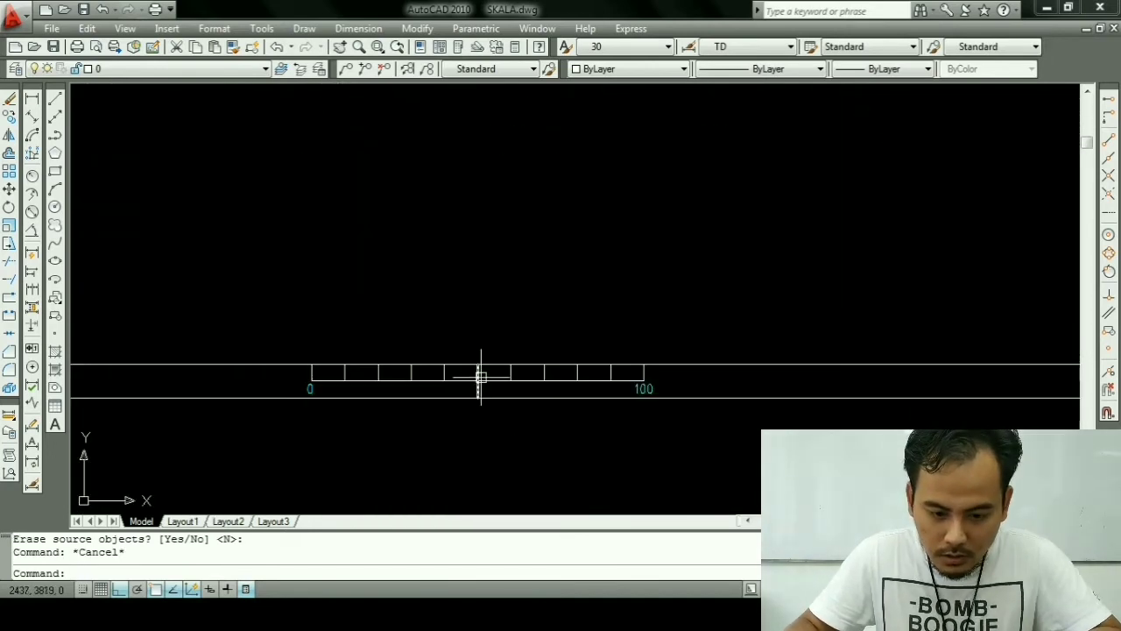
type("l")
key("Return")
scroll(481, 377, "up", 2)
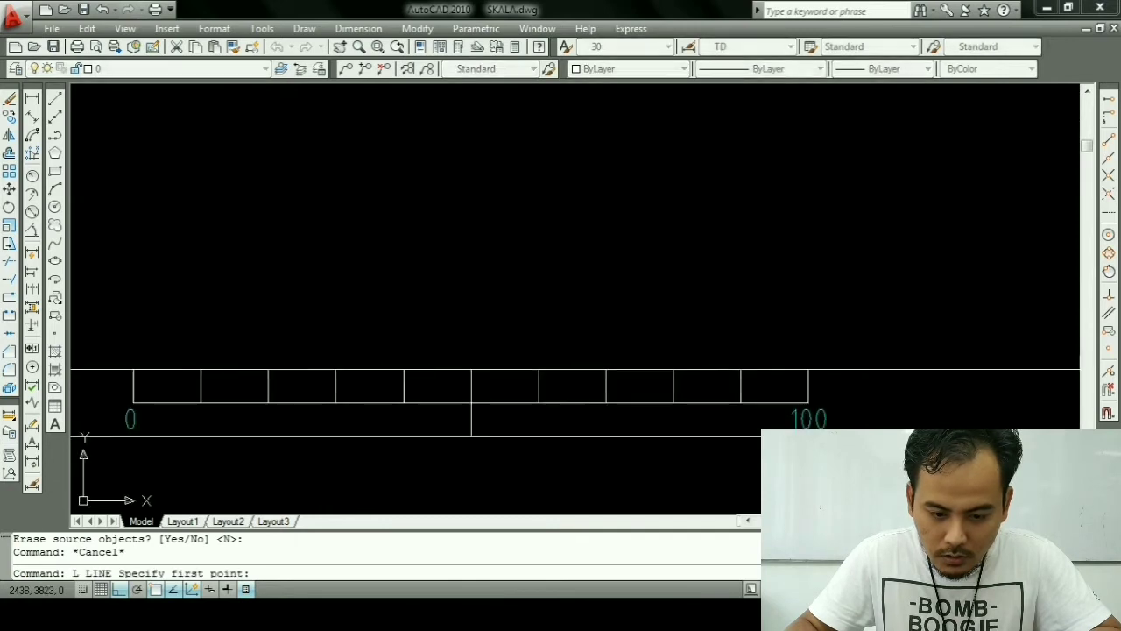
left_click(471, 369)
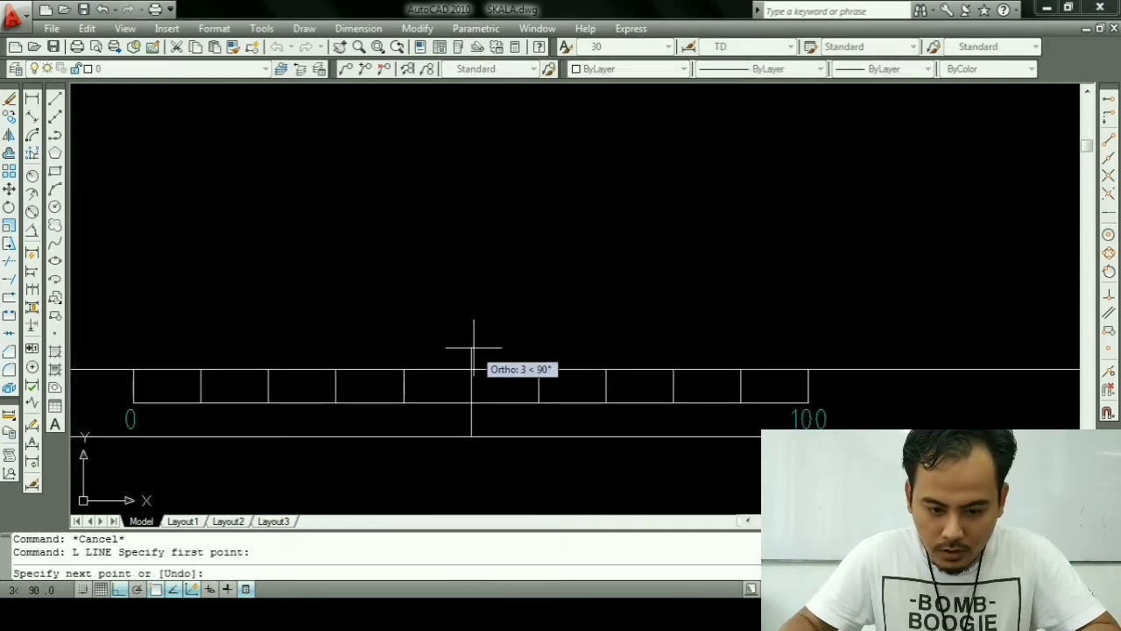
key("Escape")
key("Escape")
key("Return")
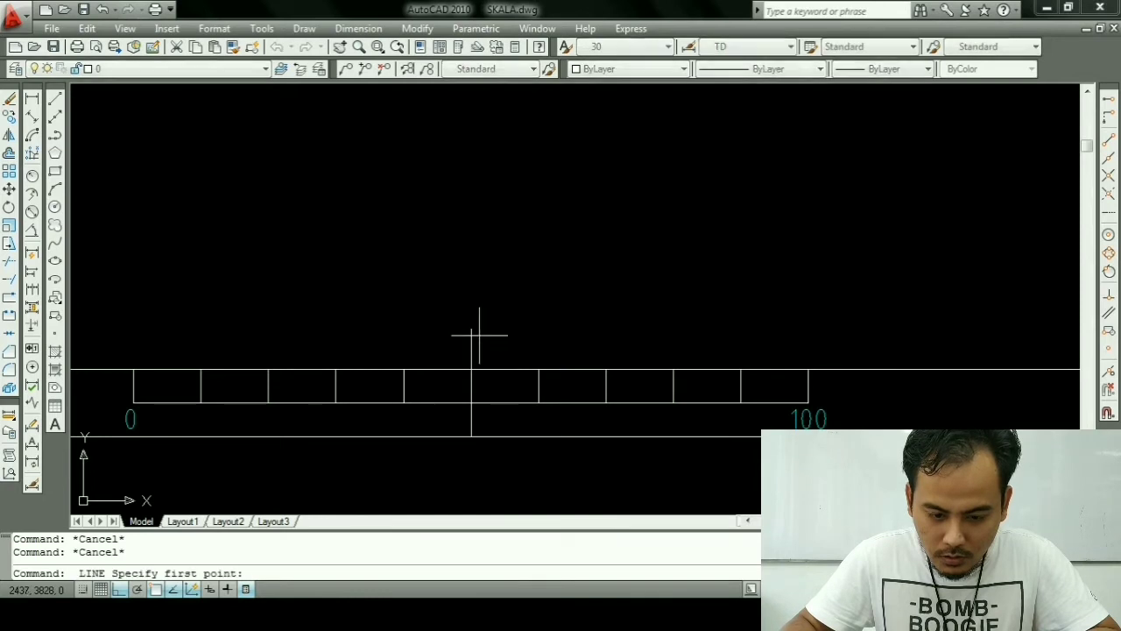
left_click(472, 351)
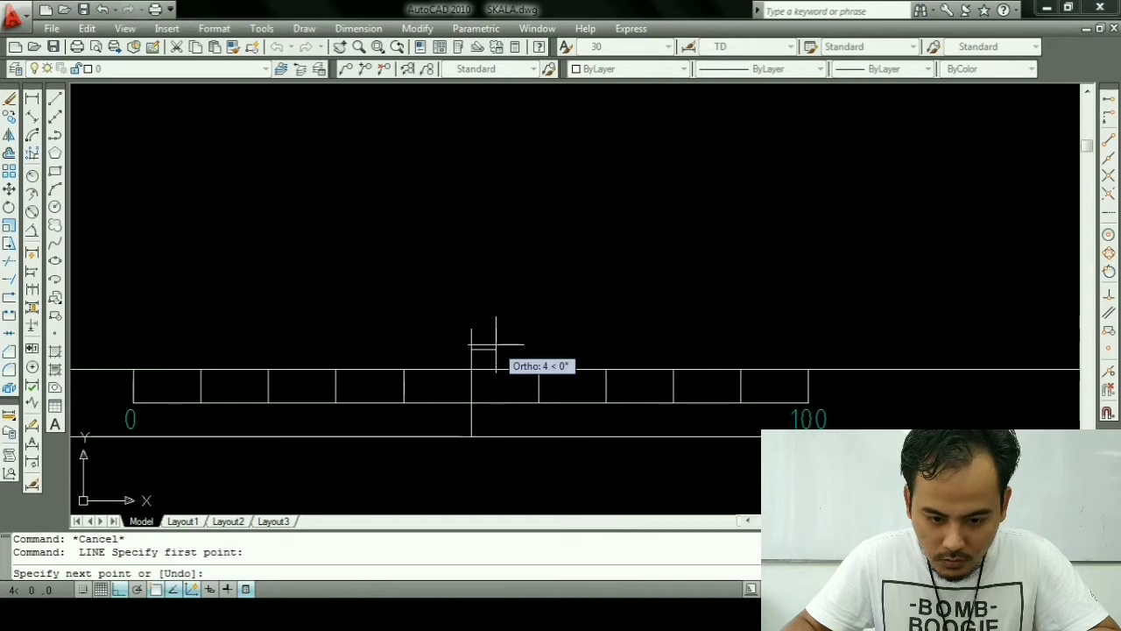
left_click(495, 346)
left_click(471, 403)
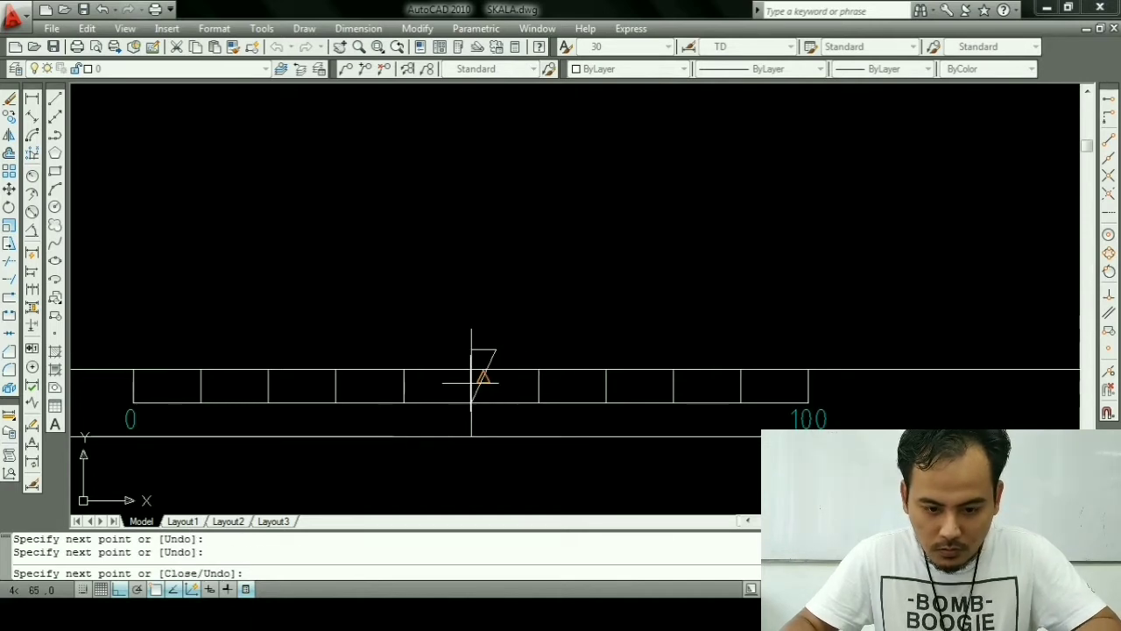
key("Escape")
key("Escape")
Step: Mirror the half-triangle about its vertical line, keeping the original, to form the downward marker
type("tr")
key("Return")
key("Return")
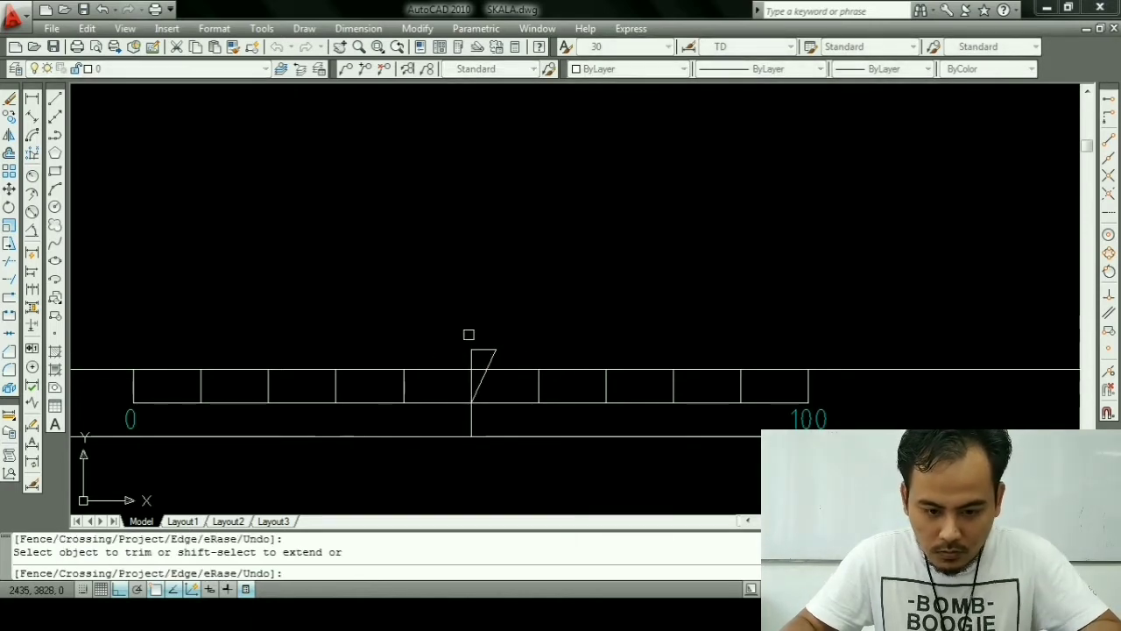
key("Escape")
type("mi")
key("Return")
left_click(501, 356)
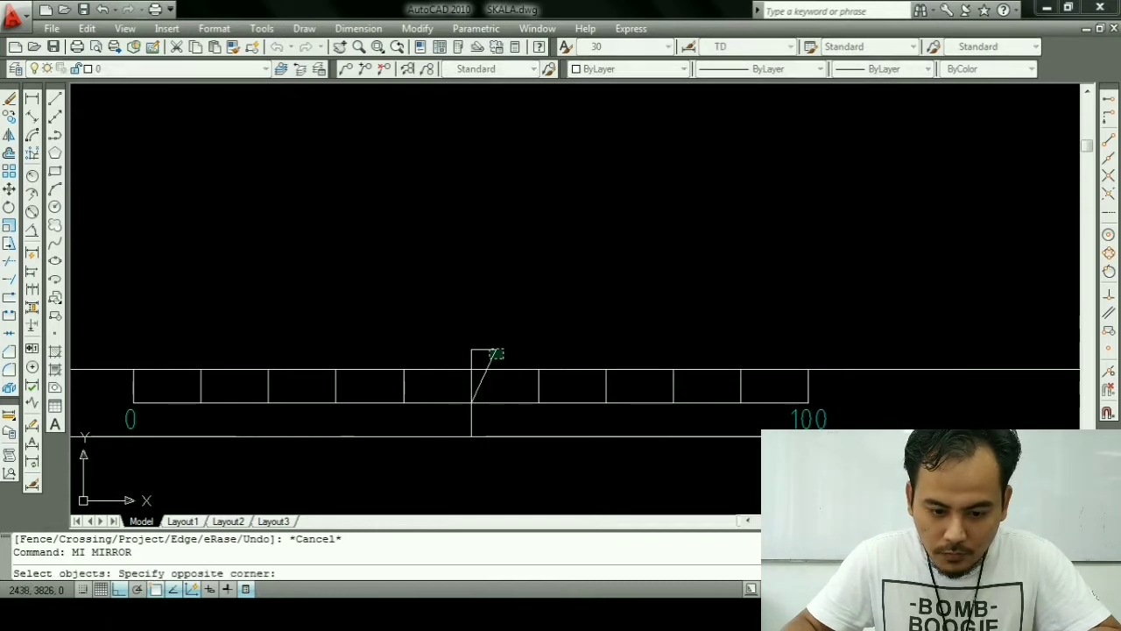
left_click(471, 351)
key("Return")
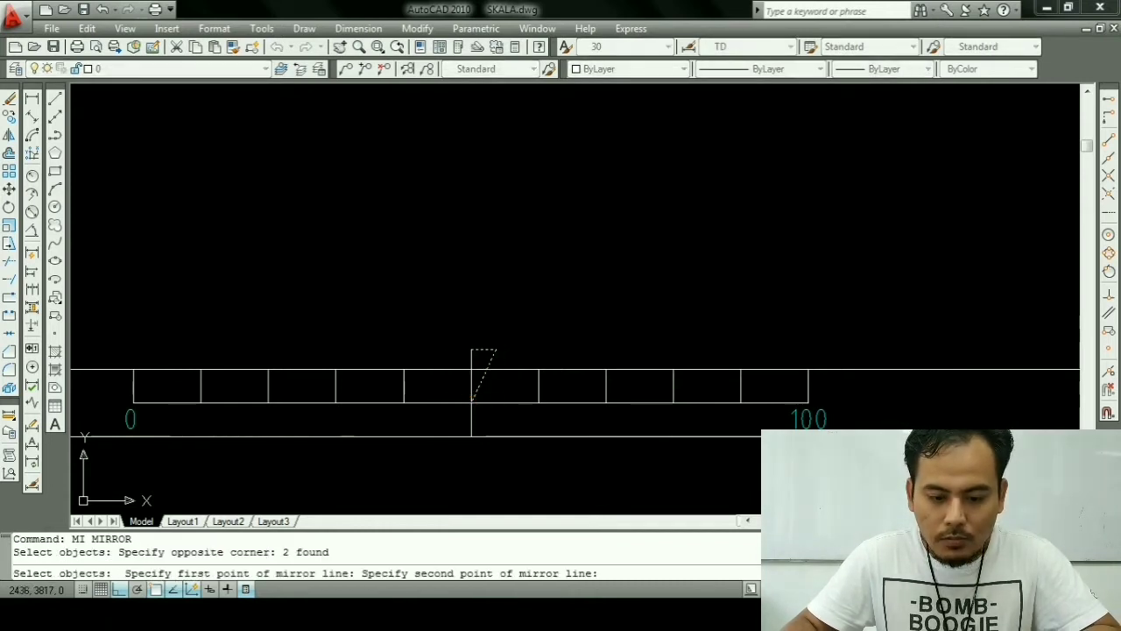
left_click(468, 303)
key("Escape")
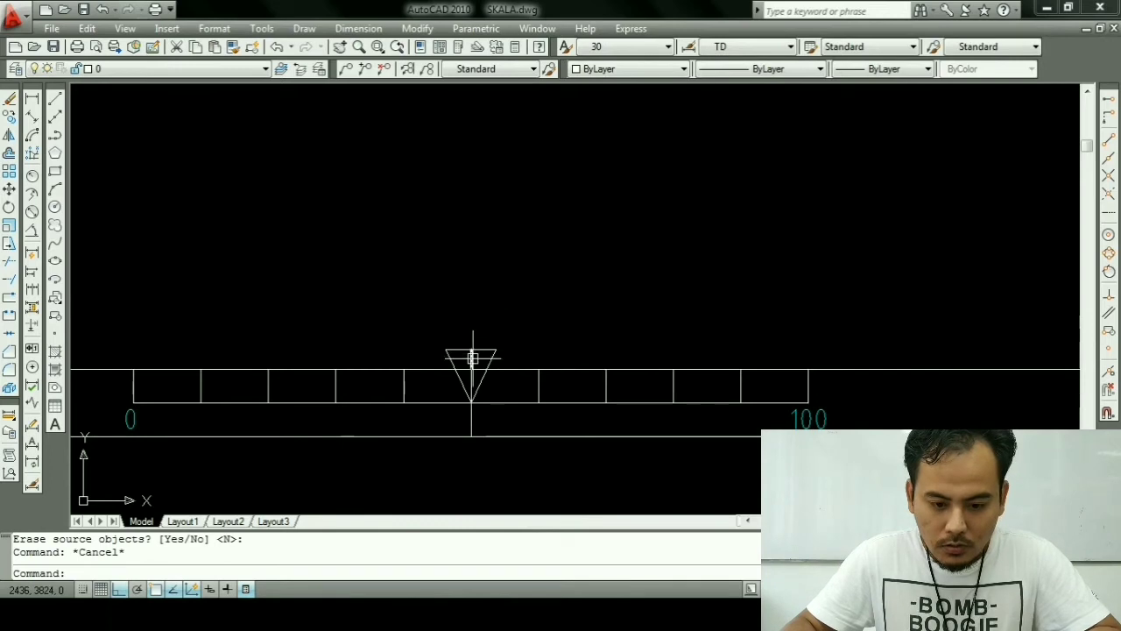
Step: Erase the vertical centre line inside the triangle marker
left_click(473, 358)
type("e")
key("Return")
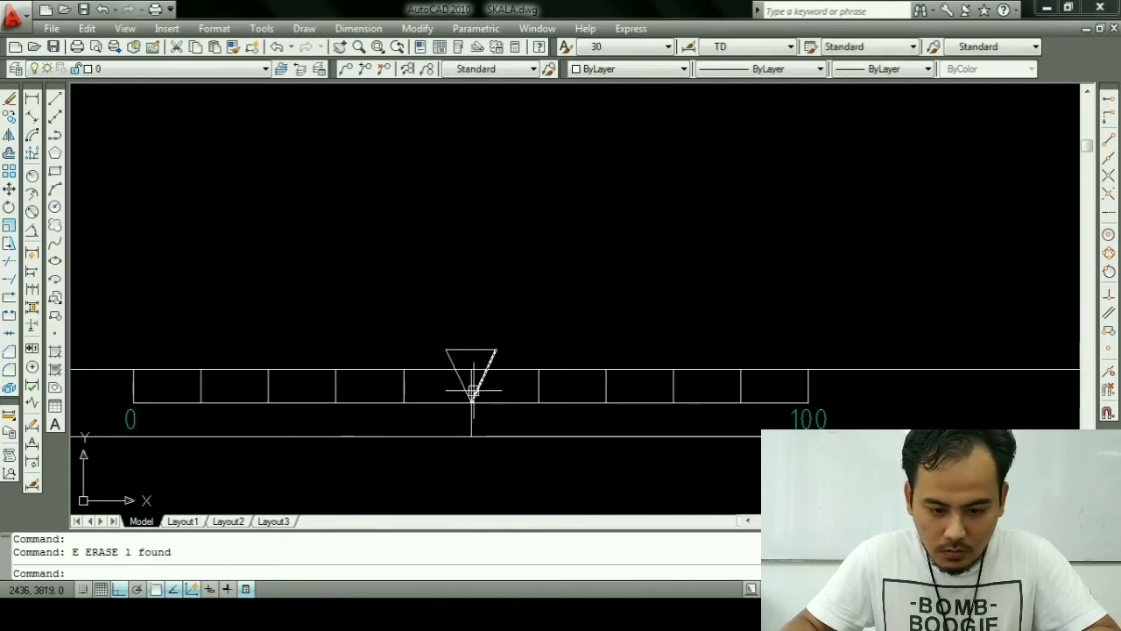
type("tr")
key("Return")
key("Return")
Step: Zoom and pan out to view the finished A2 frame beside the A3 and A4 frames
key("Escape")
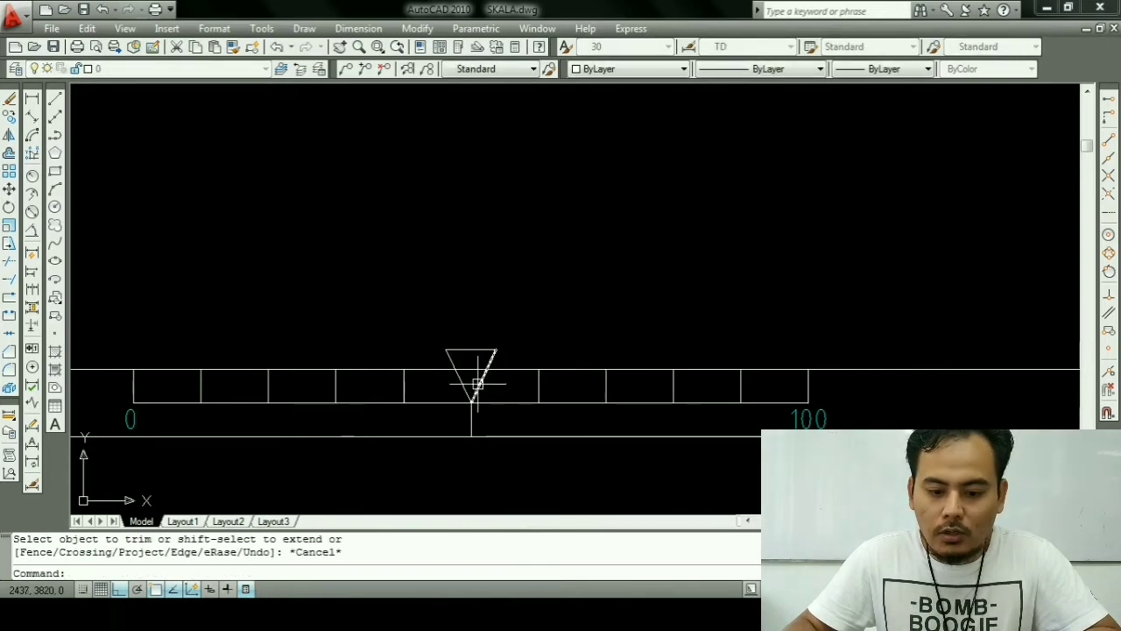
scroll(538, 379, "down", 4)
scroll(560, 395, "down", 2)
scroll(601, 421, "down", 3)
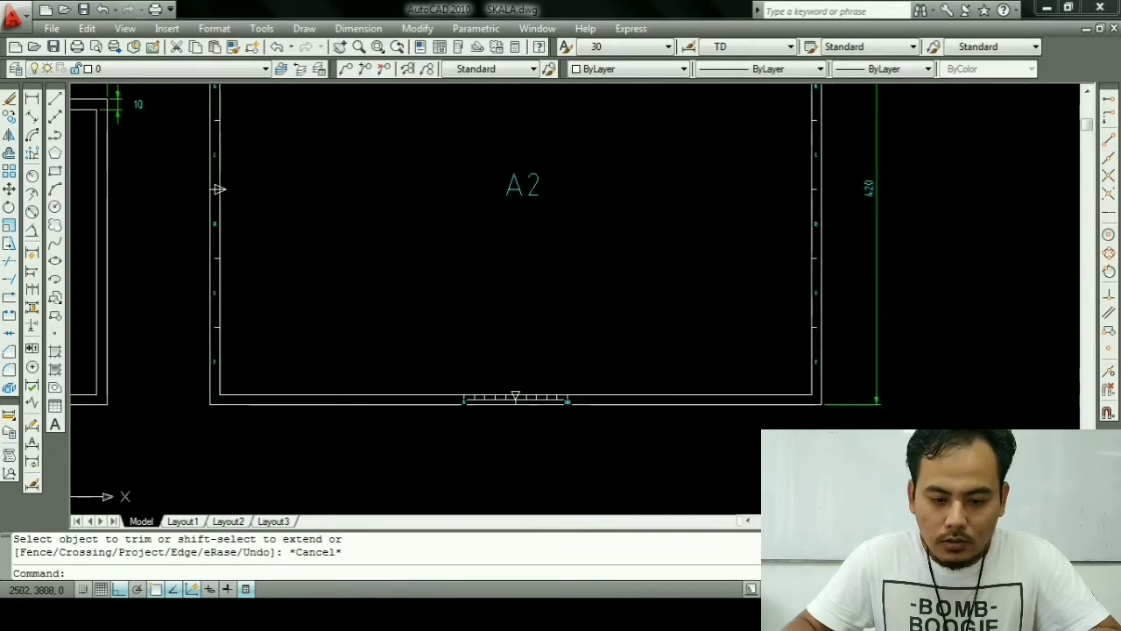
scroll(340, 270, "down", 2)
mouse_move(613, 350)
middle_mouse_down()
mouse_move(578, 352)
mouse_move(578, 335)
middle_mouse_up()
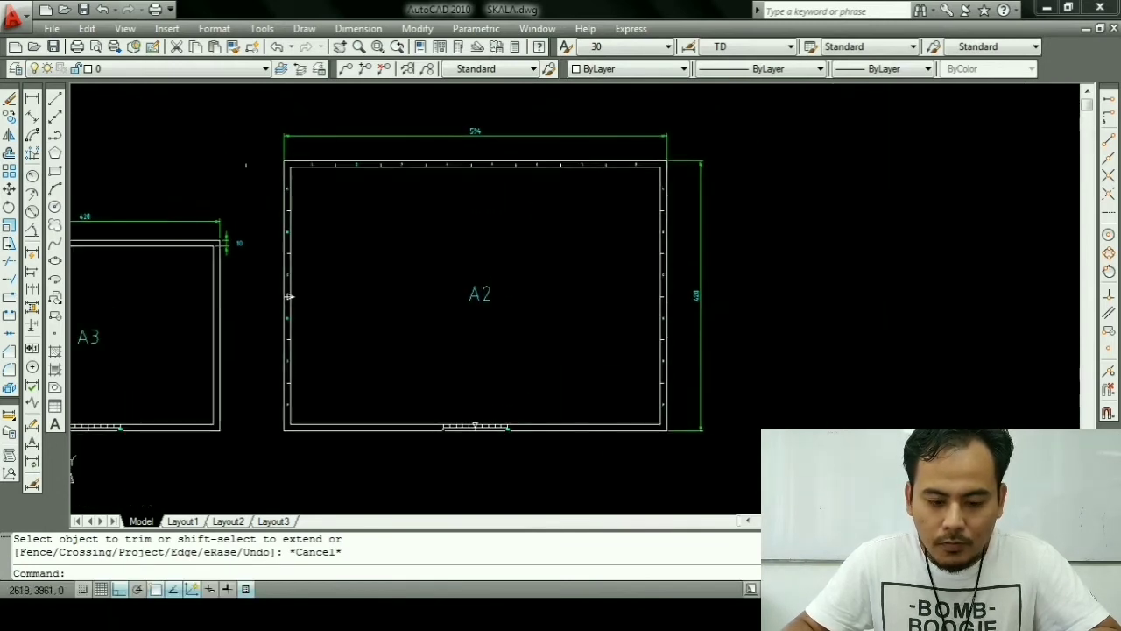
scroll(447, 306, "down", 4)
scroll(433, 310, "up", 2)
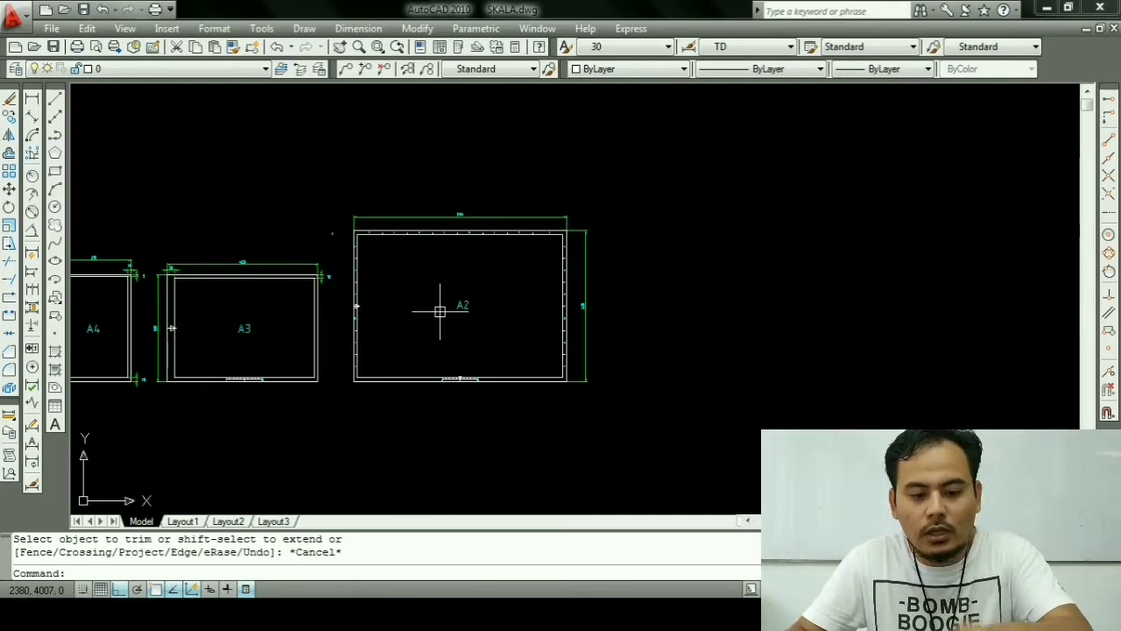
scroll(439, 311, "down", 1)
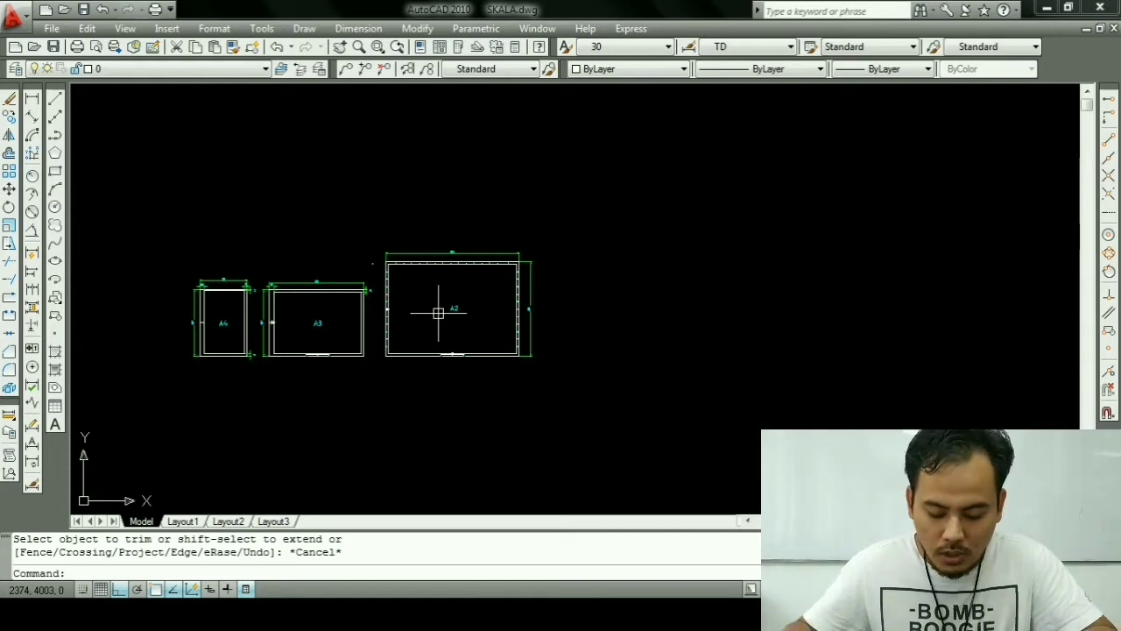
key("Escape")
key("Escape")
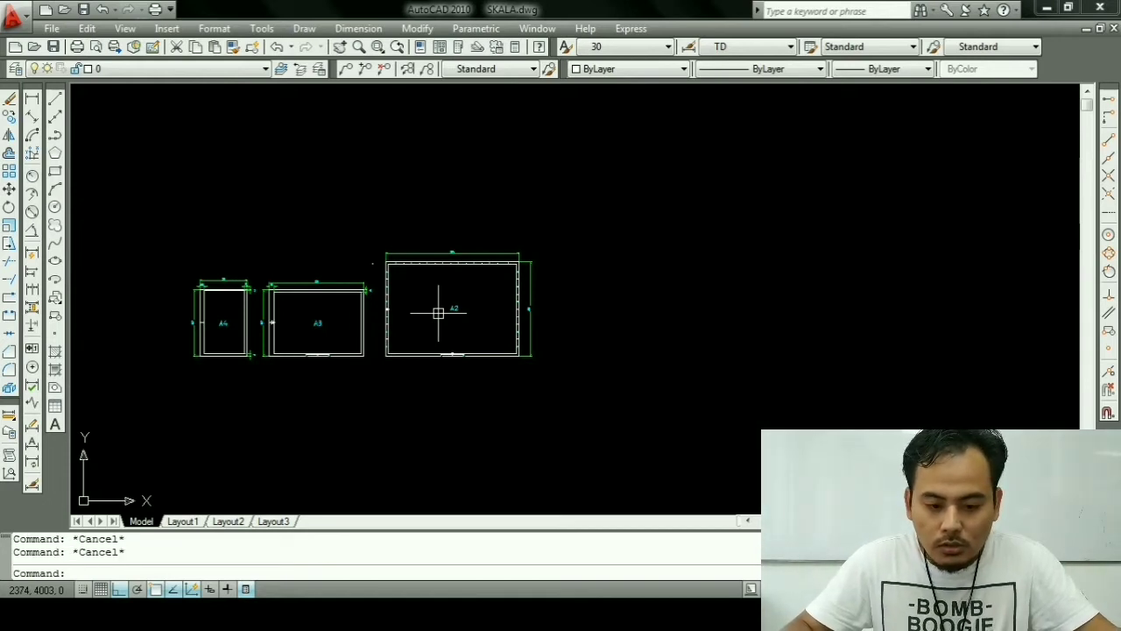
scroll(588, 305, "up", 1)
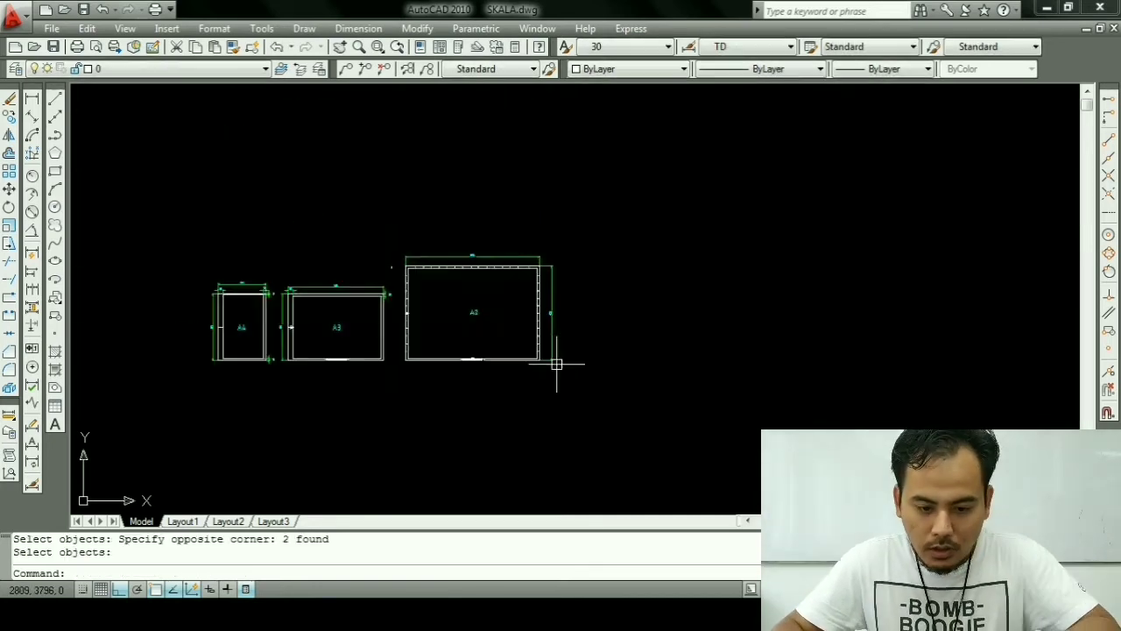
type("L")
Step: Draw the 841-unit bottom edge of the new sheet to the right of the A2 frame
key("Return")
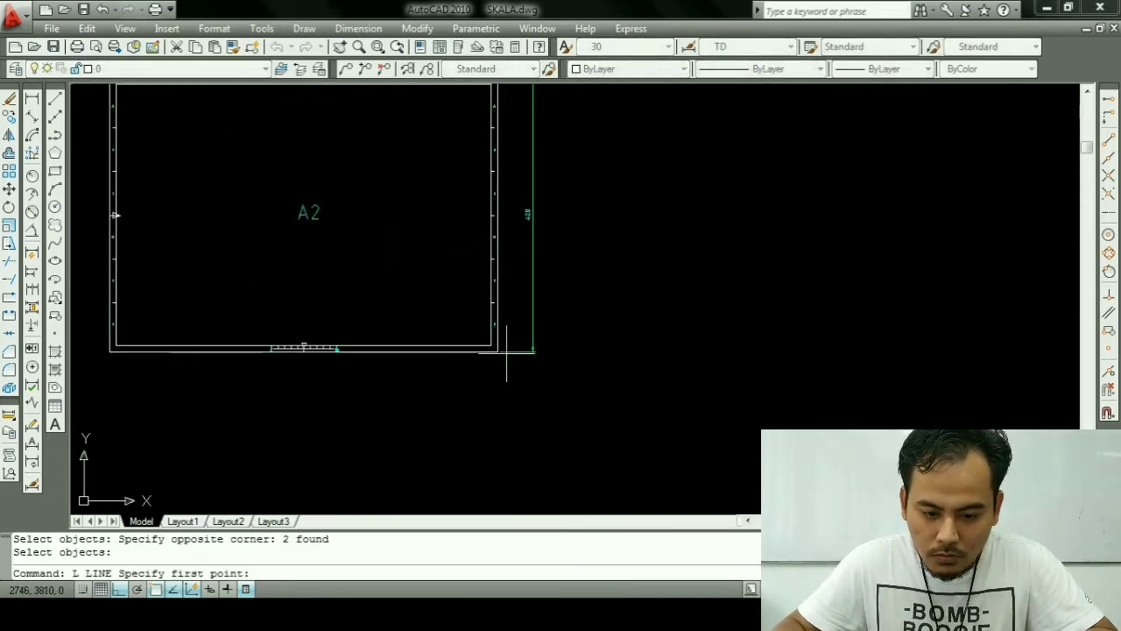
left_click(498, 351)
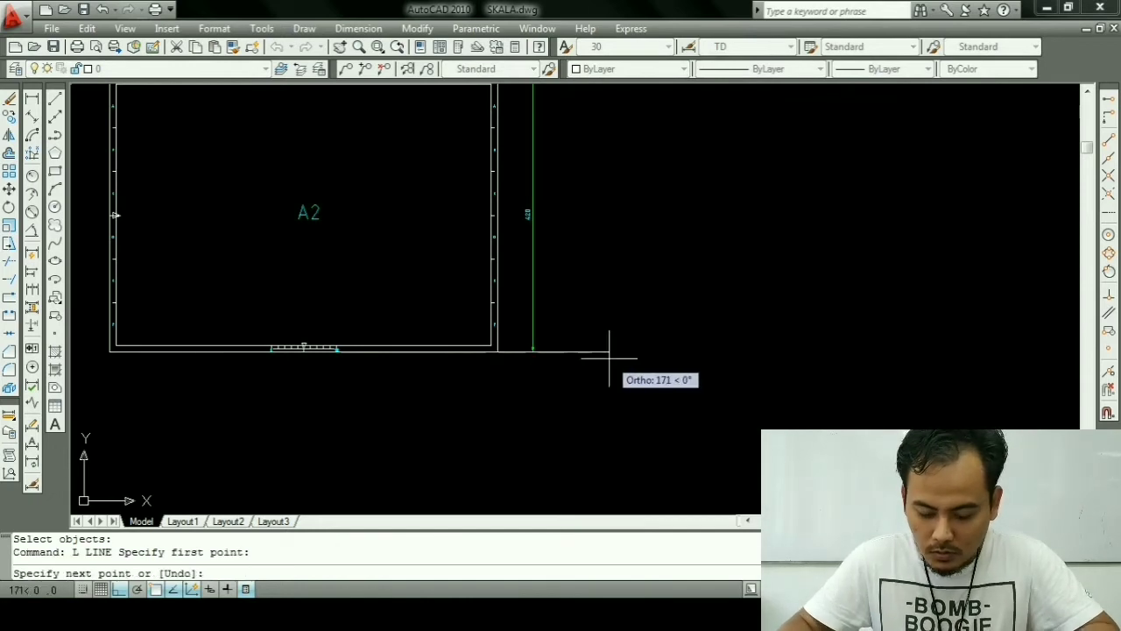
type("100")
key("Return")
key("Escape")
type("l")
key("Return")
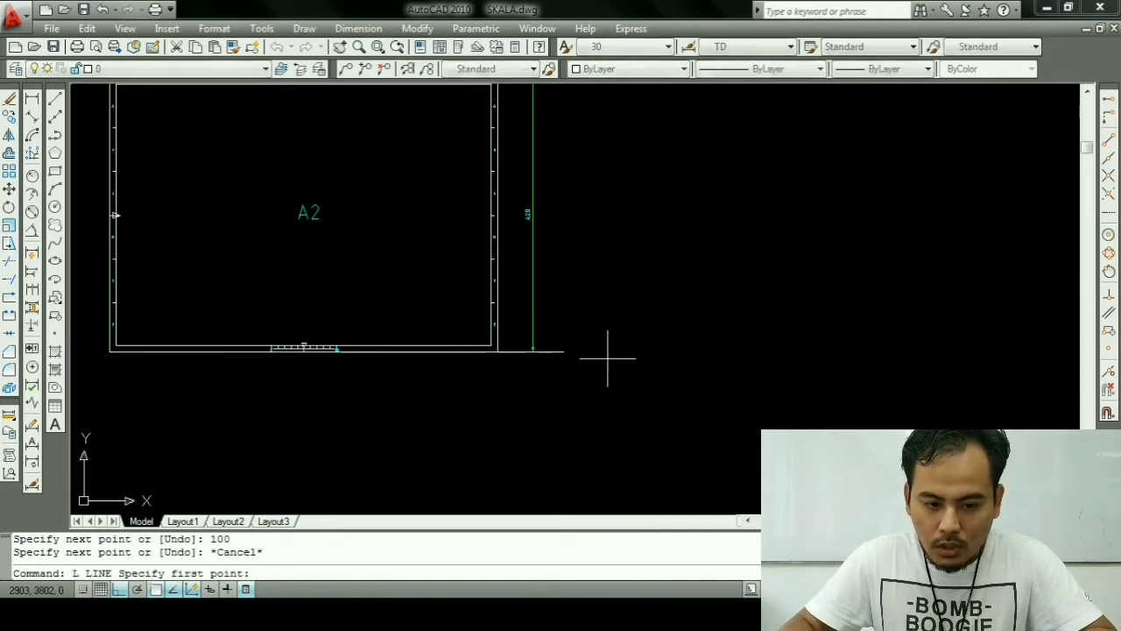
left_click(569, 353)
type("841")
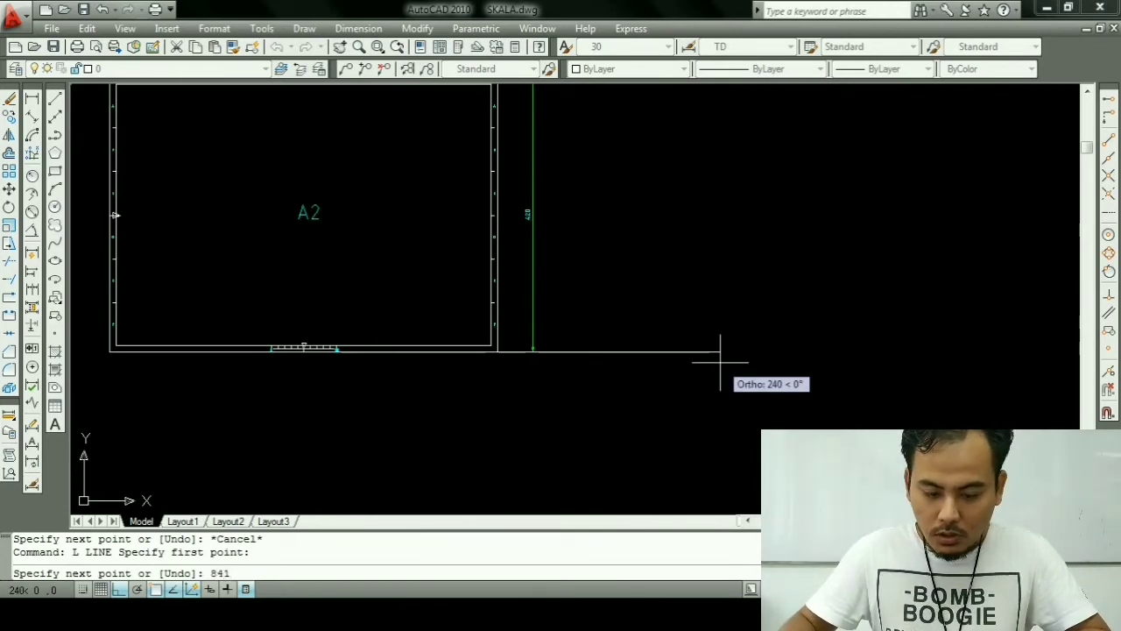
key("Return")
key("Escape")
Step: Erase the stray short leftover line segment
type("e")
key("Return")
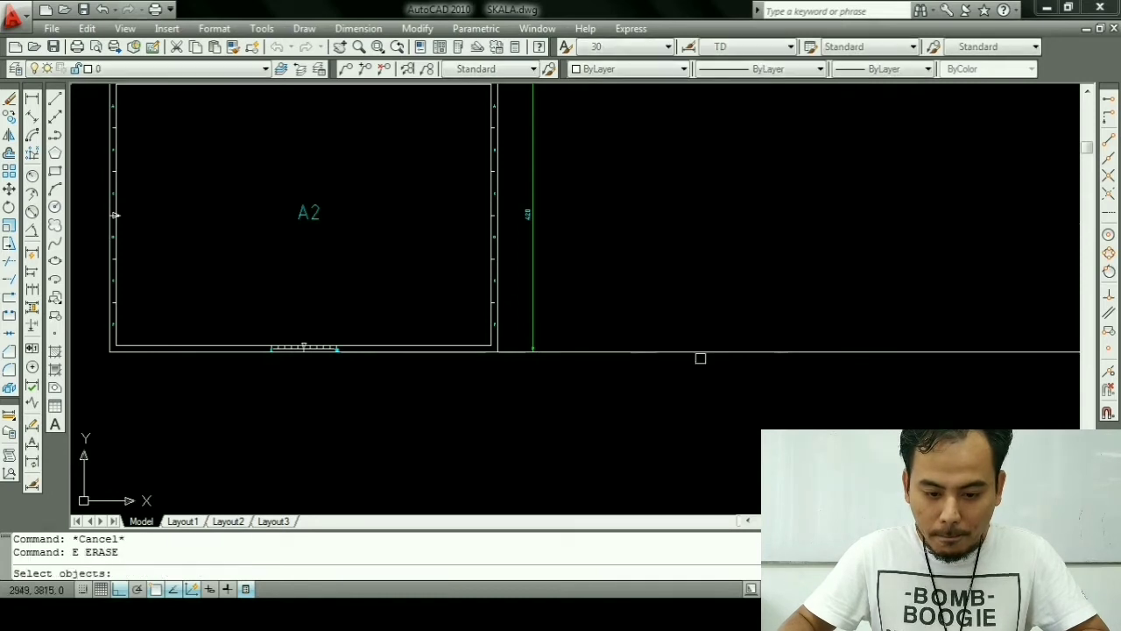
left_click(520, 349)
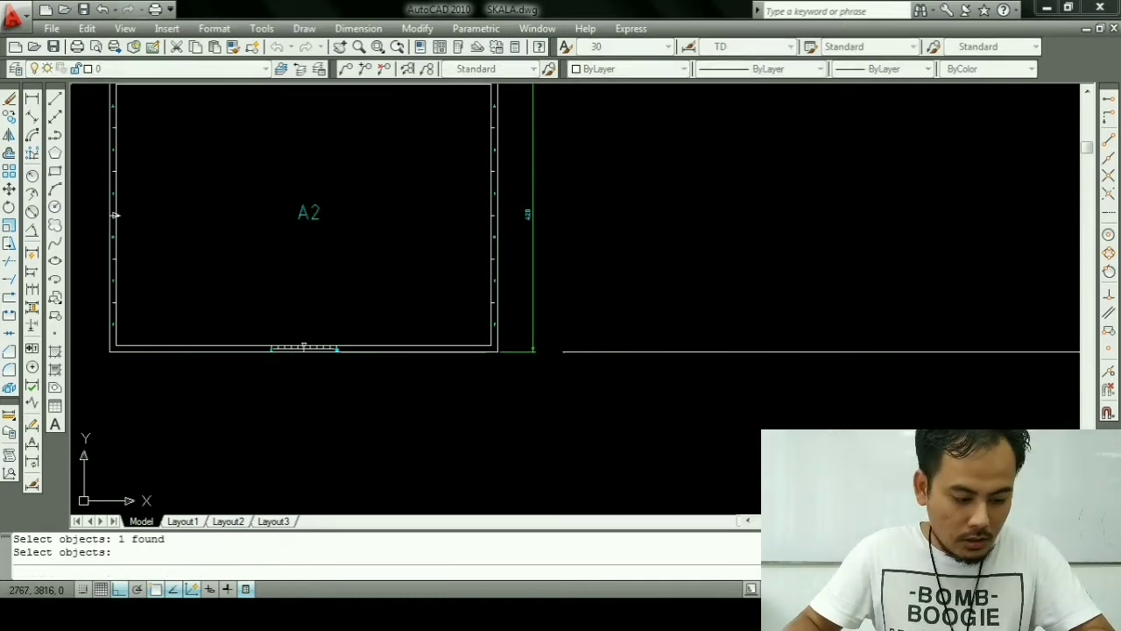
key("Return")
key("Escape")
Step: Draw the 594-unit left edge up from the bottom line's end
type("l")
key("Return")
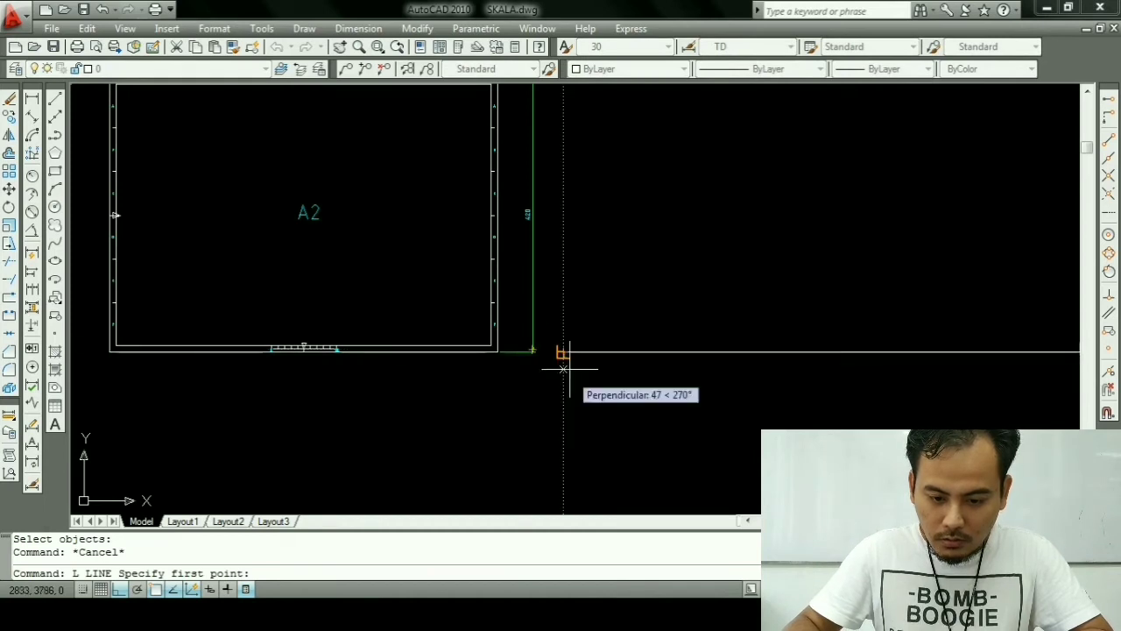
left_click(563, 351)
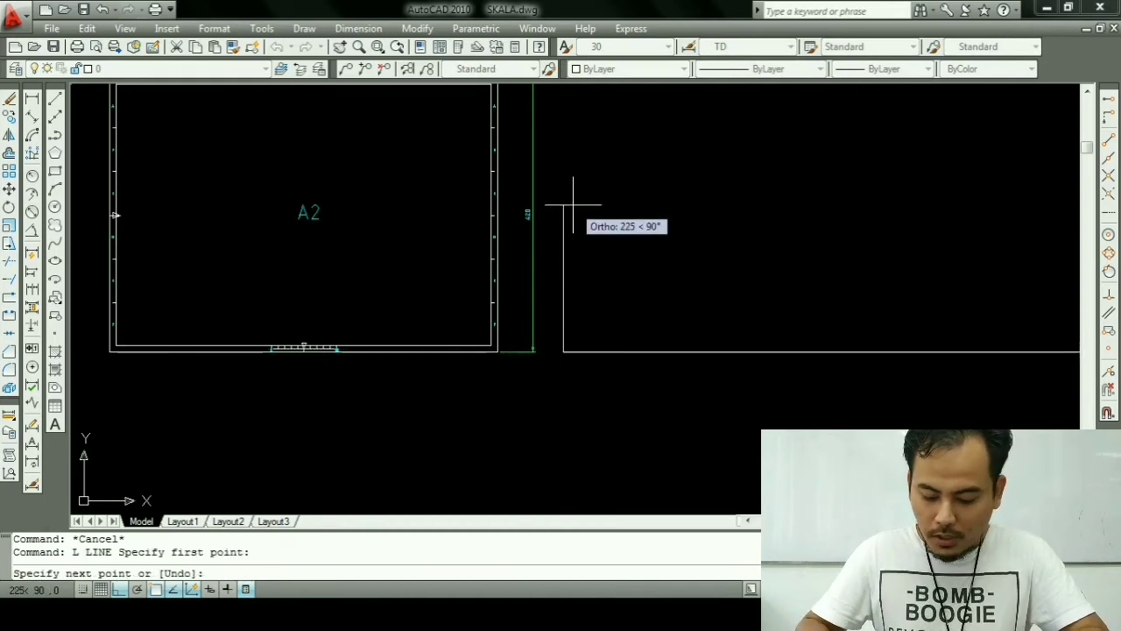
type("594")
key("Return")
key("Escape")
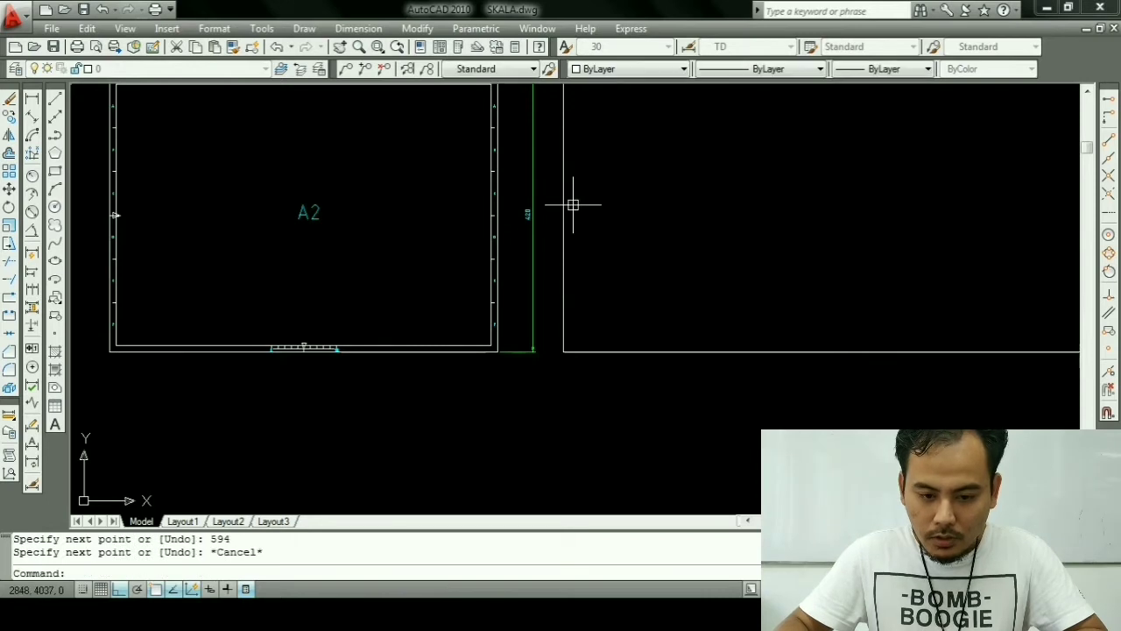
scroll(561, 228, "down", 5)
scroll(614, 231, "up", 5)
middle_click_drag(586, 235, 536, 260)
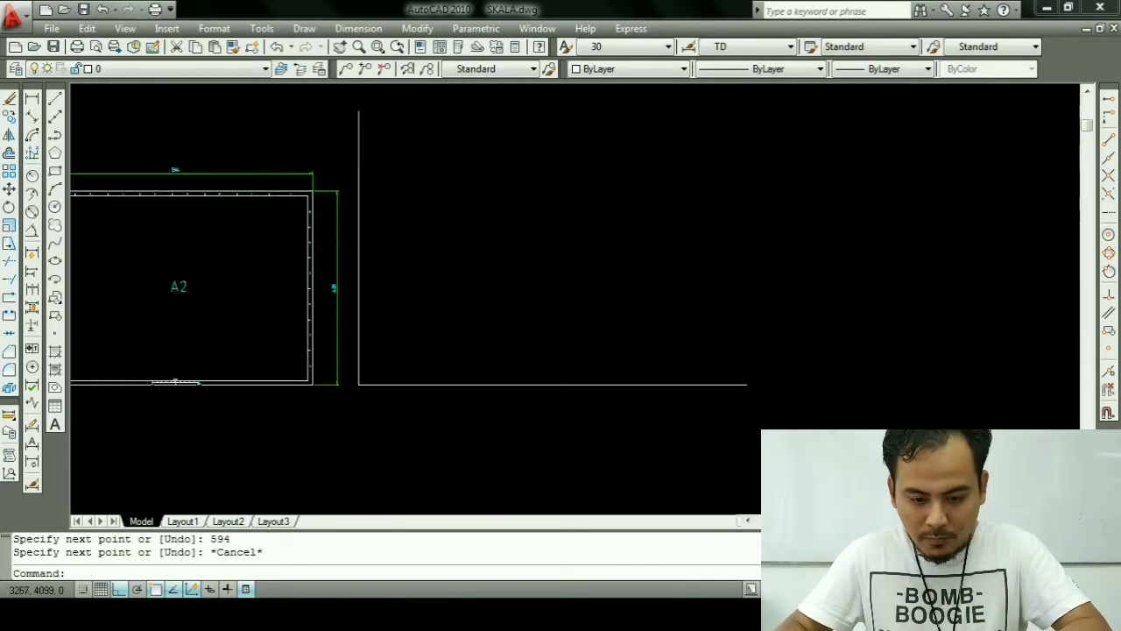
Step: Close the rectangle by drawing its right edge and top edge
type("l")
key("Return")
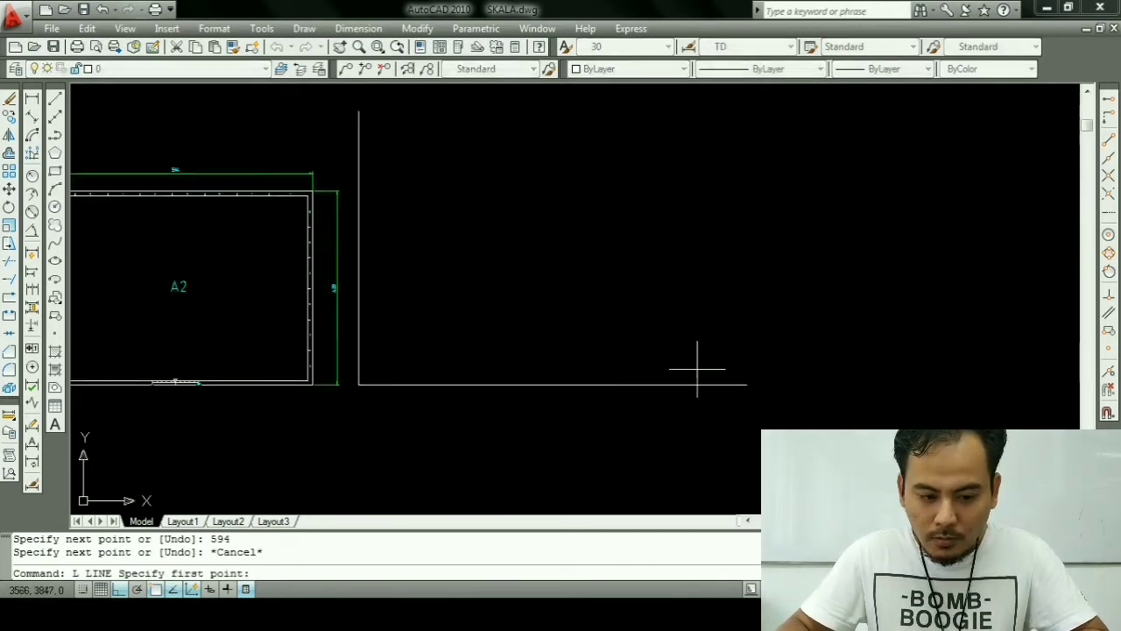
left_click(745, 383)
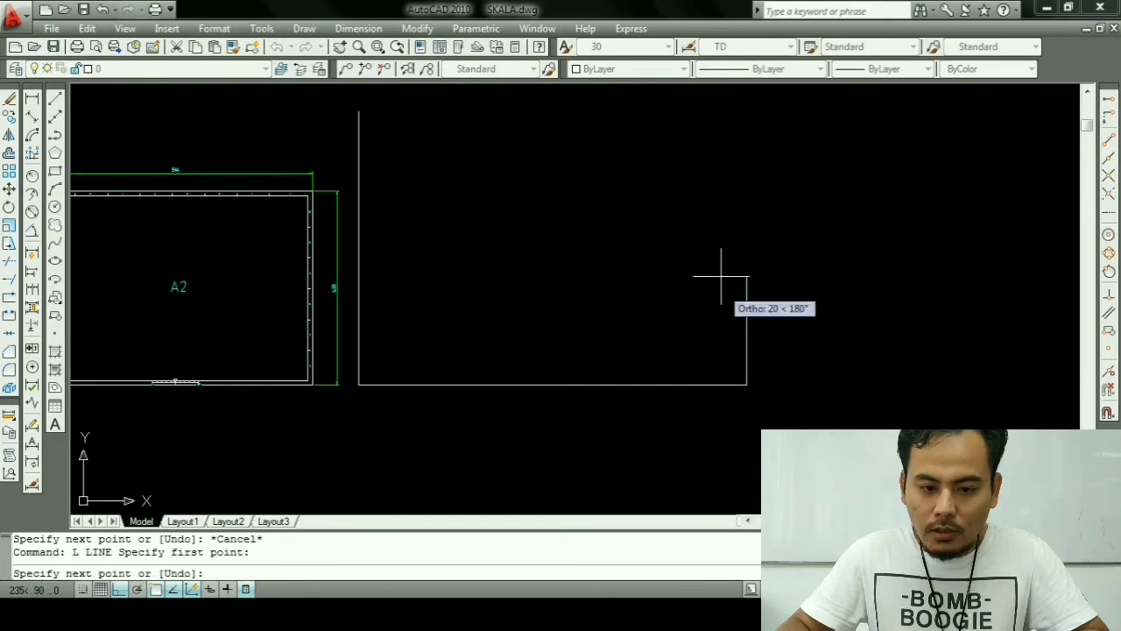
left_click(737, 89)
key("Escape")
key("Return")
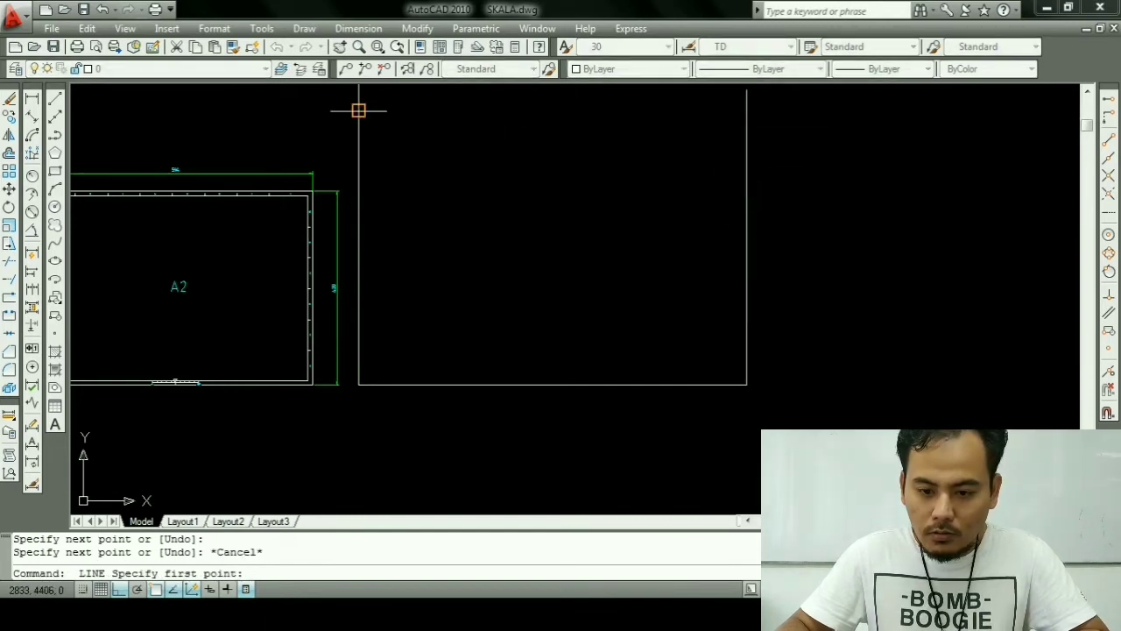
left_click(359, 111)
left_click(818, 147)
key("Escape")
type("T")
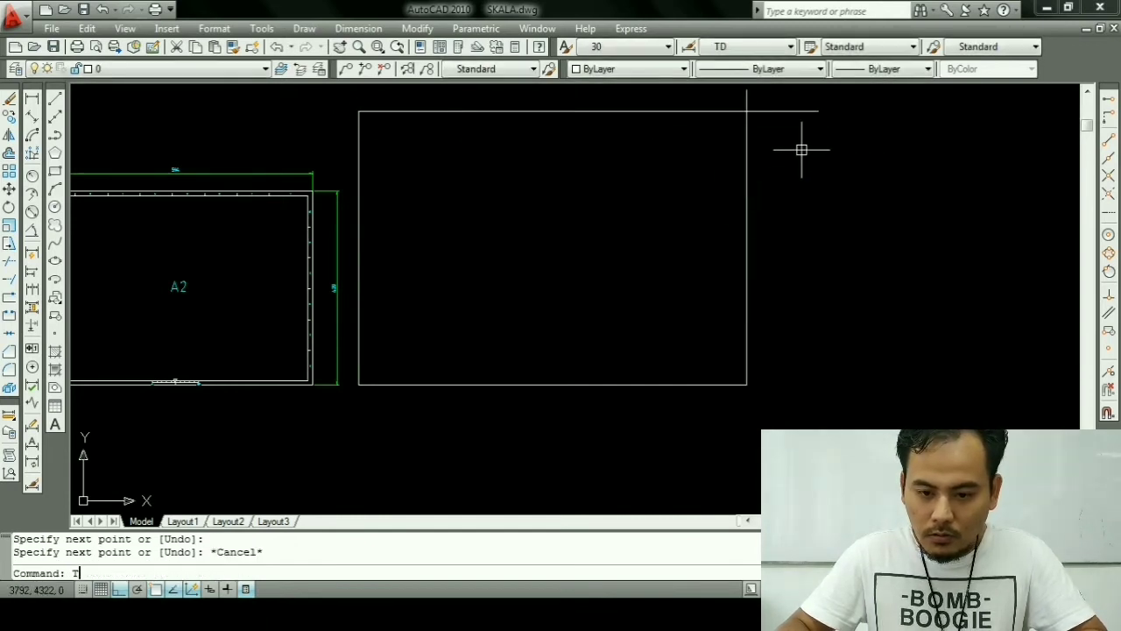
type("R")
key("Return")
key("Return")
key("Escape")
key("Escape")
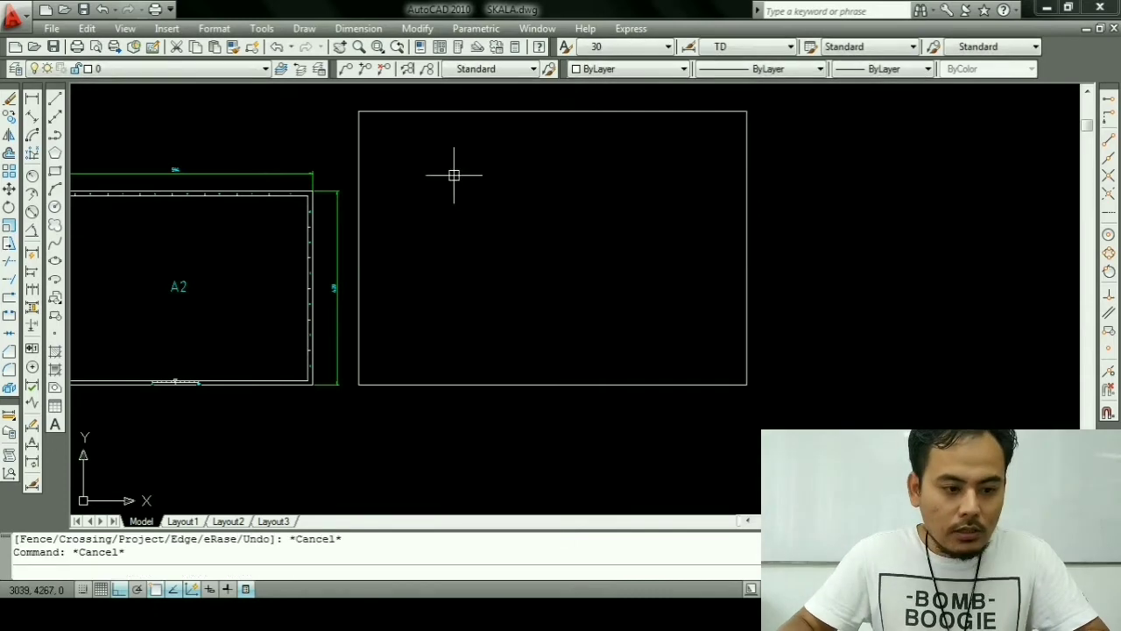
key("Escape")
Step: Add a 594 linear dimension along the rectangle's right side
left_click(32, 98)
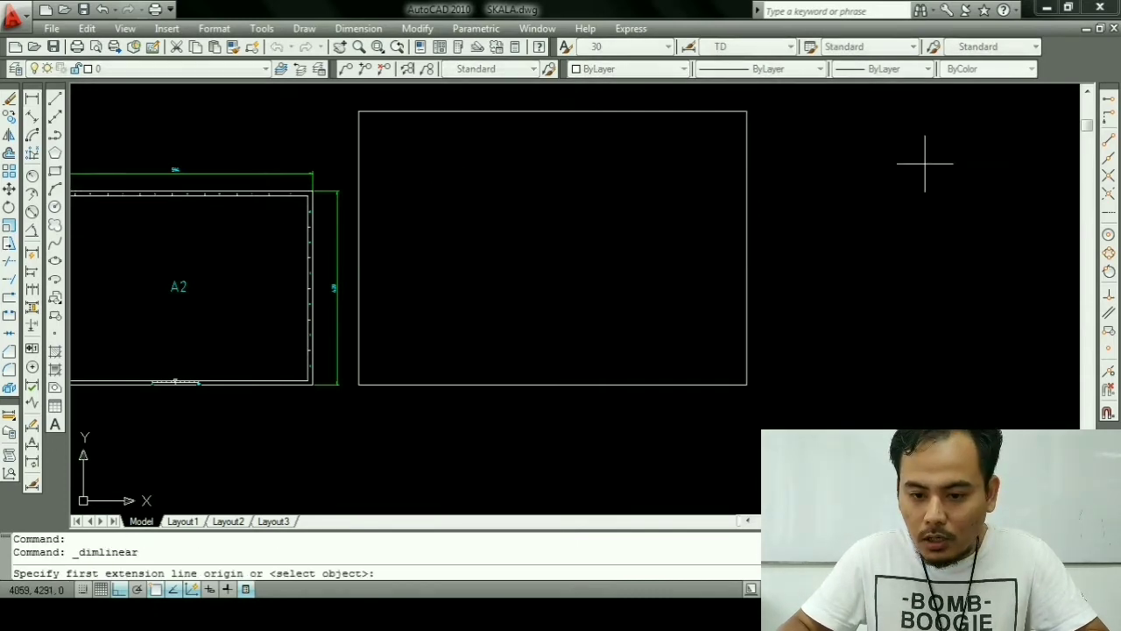
left_click(746, 110)
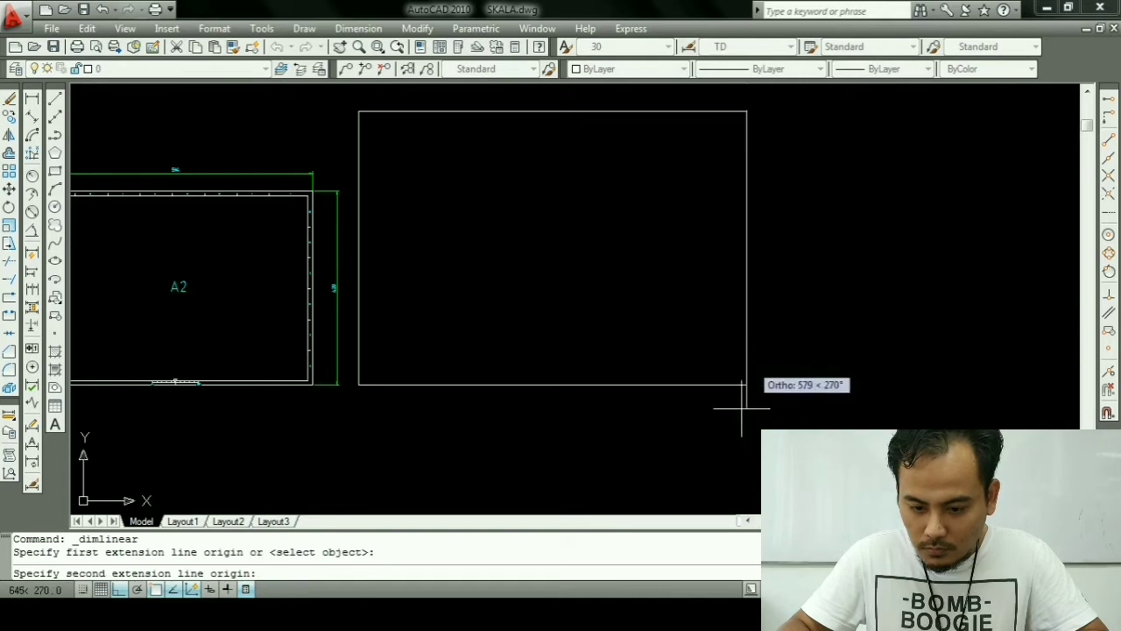
left_click(746, 384)
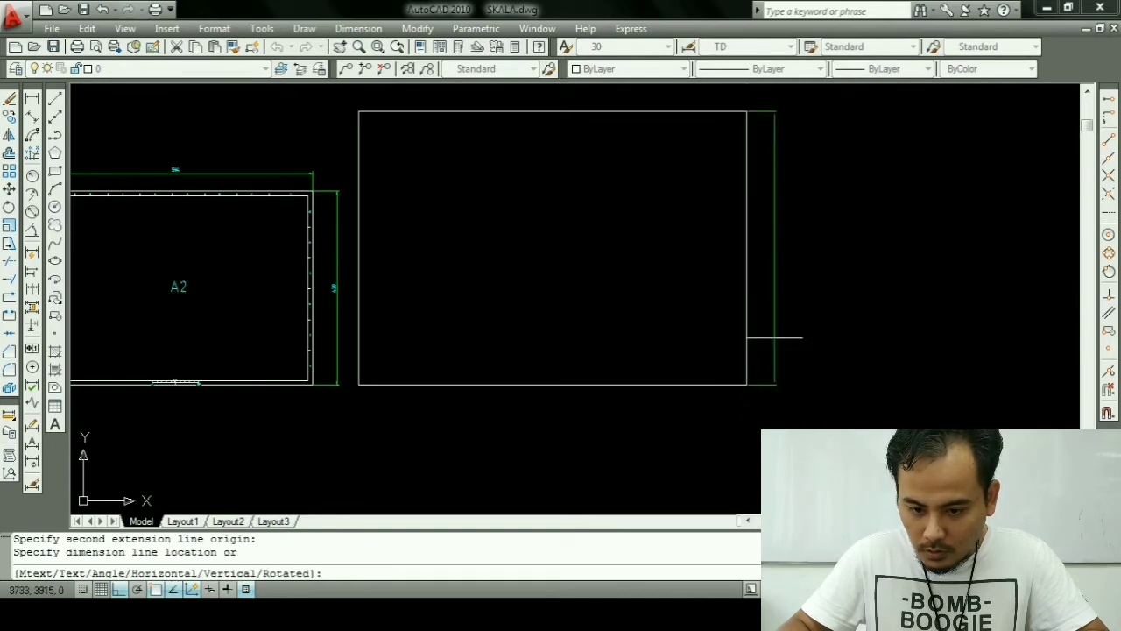
left_click(760, 333)
scroll(760, 231, "up", 5)
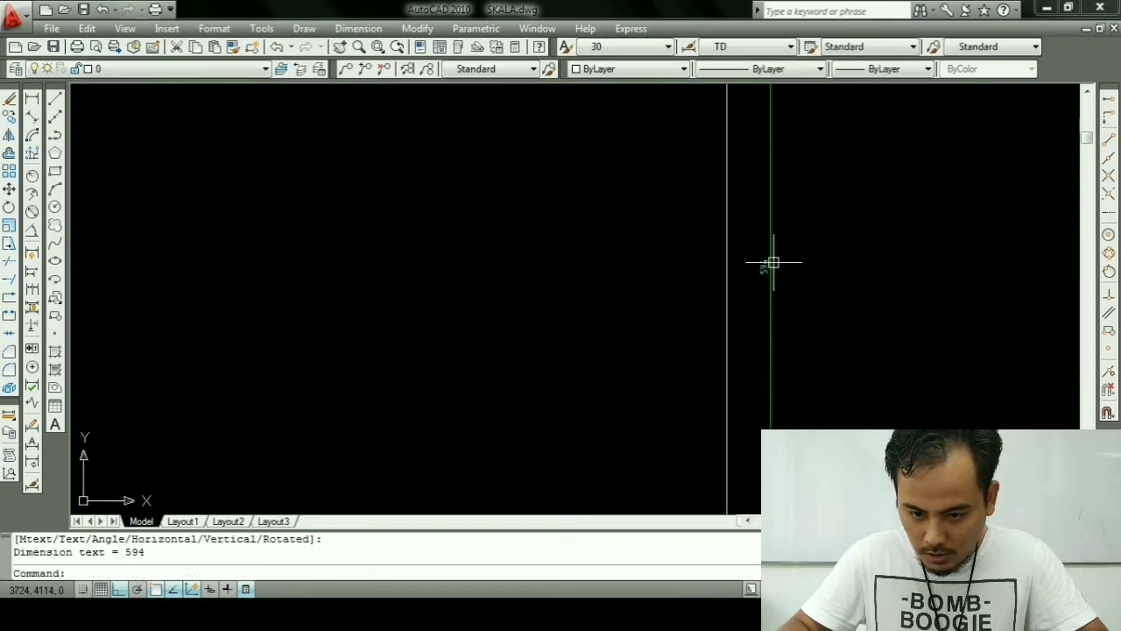
scroll(774, 262, "down", 5)
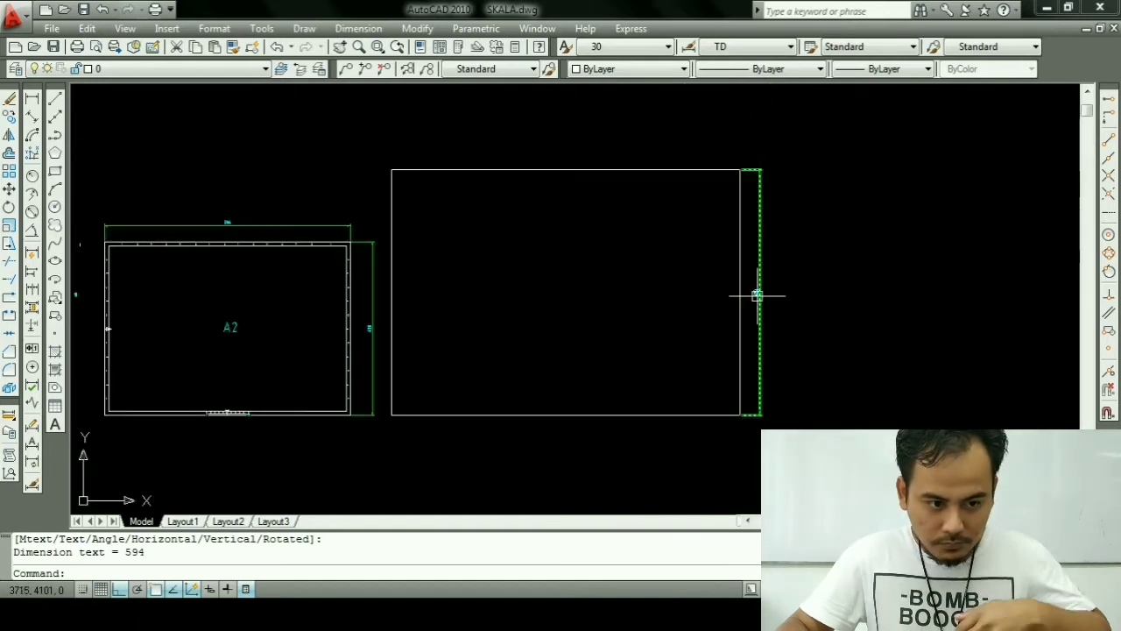
Step: Add an 841 linear dimension across the rectangle's top edge
key("Return")
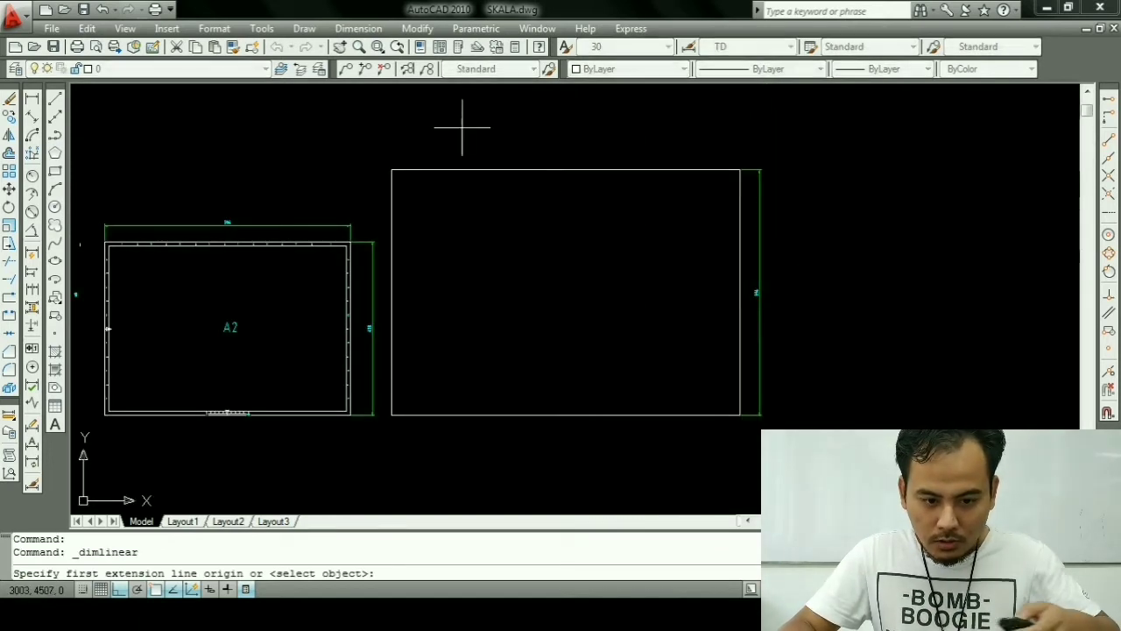
left_click(391, 170)
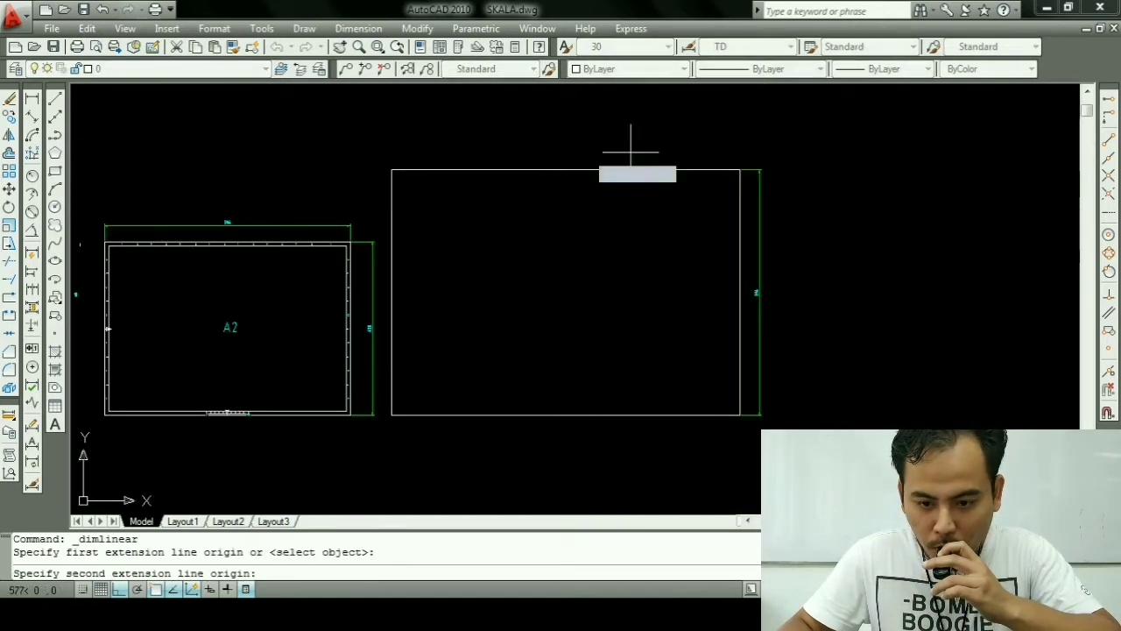
left_click(740, 171)
scroll(723, 131, "up", 3)
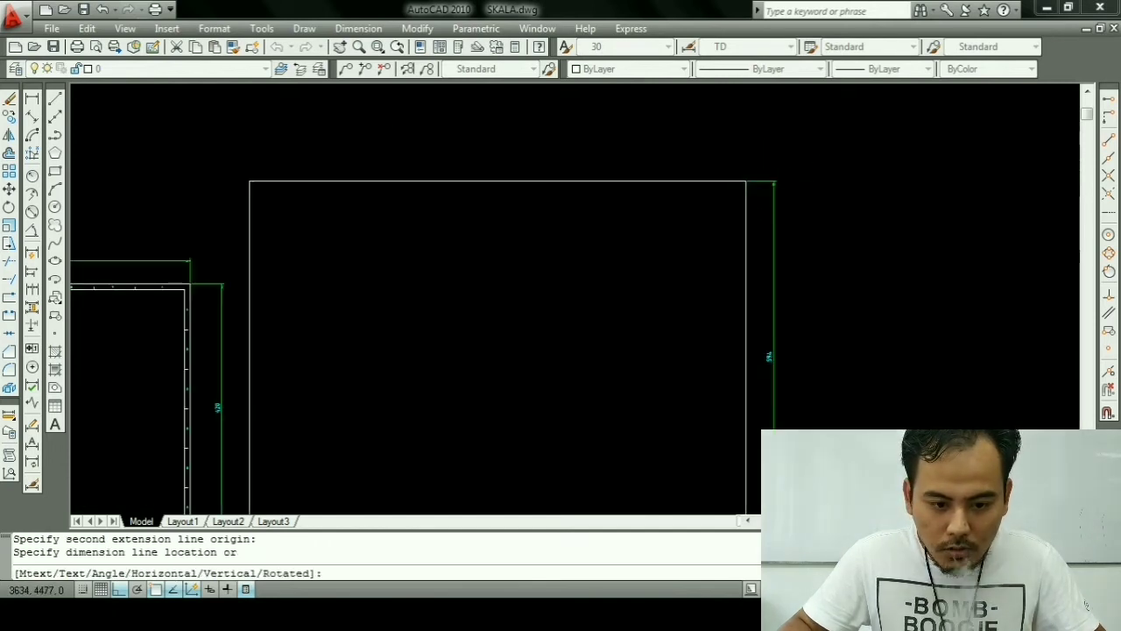
left_click(719, 174)
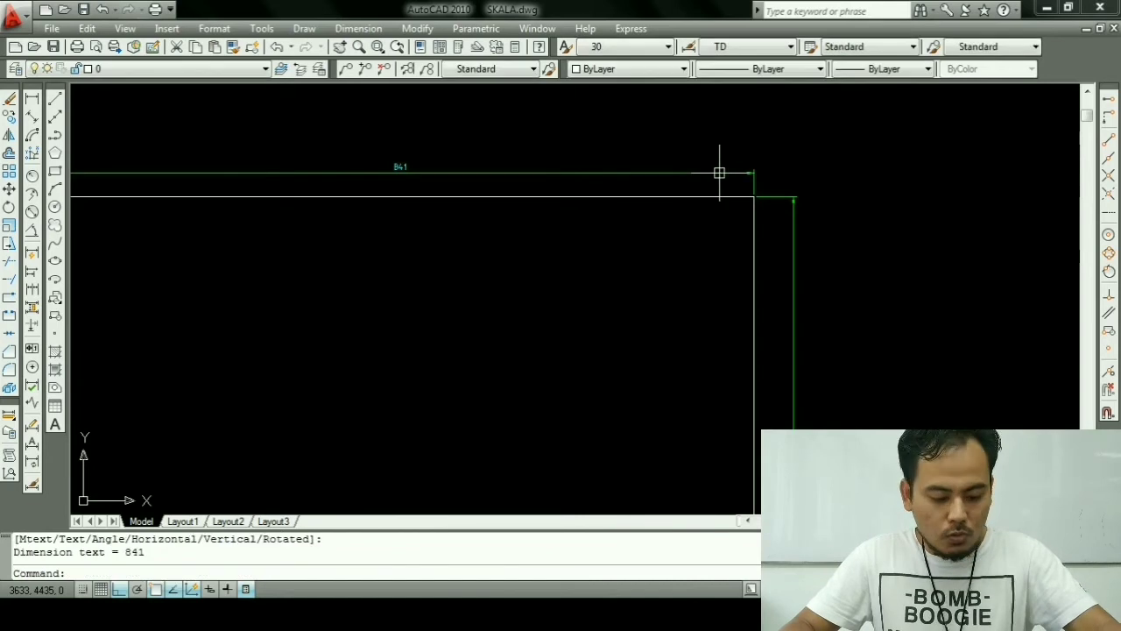
key("Escape")
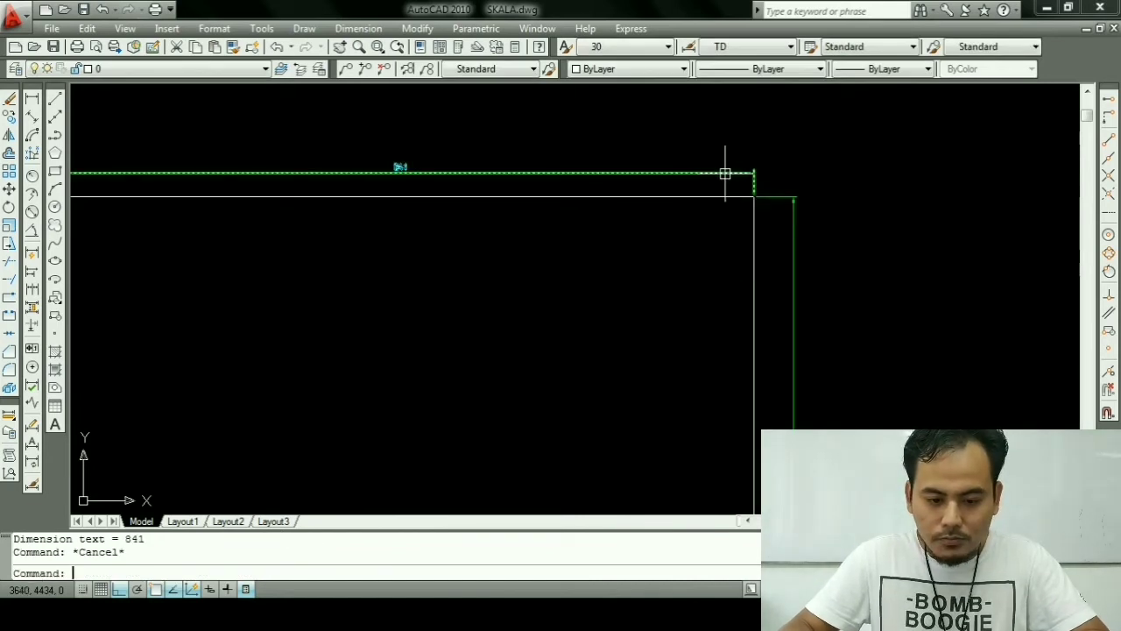
scroll(726, 173, "down", 4)
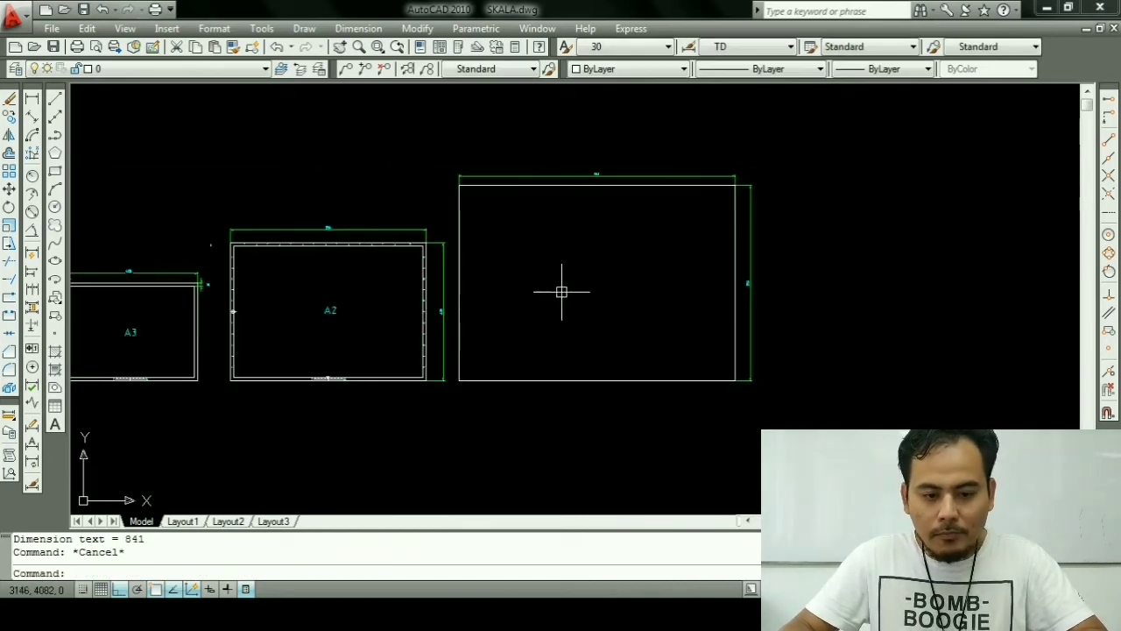
scroll(561, 292, "up", 2)
Step: Offset the large frame's bottom, left, right and top edges 10 units inward
middle_click_drag(562, 291, 529, 300)
key("Escape")
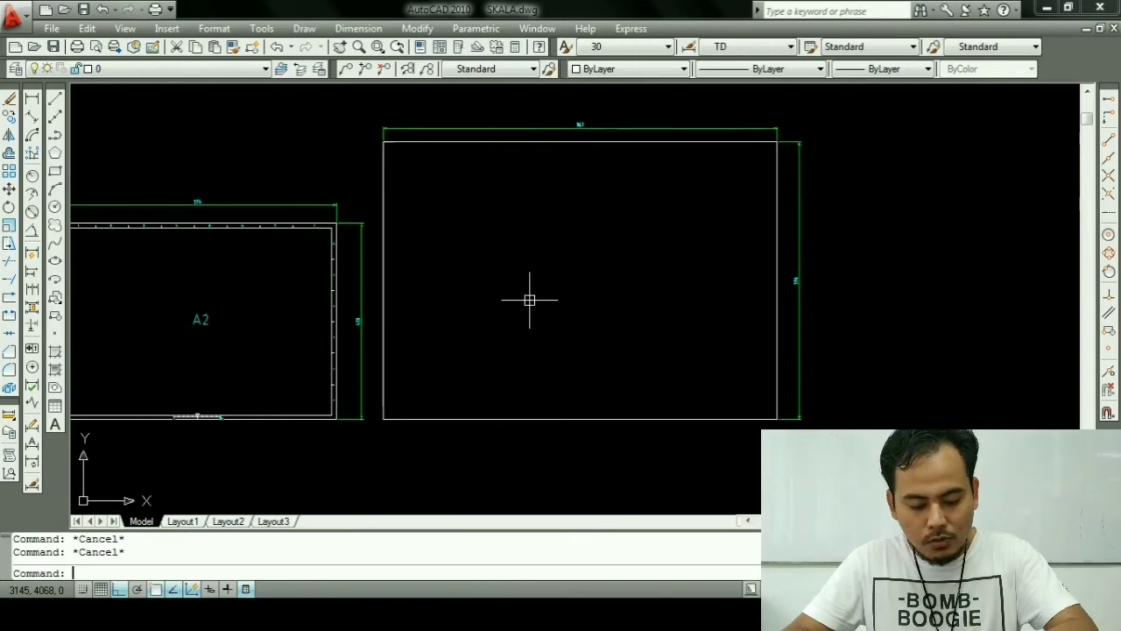
type("o")
key("Return")
type("1")
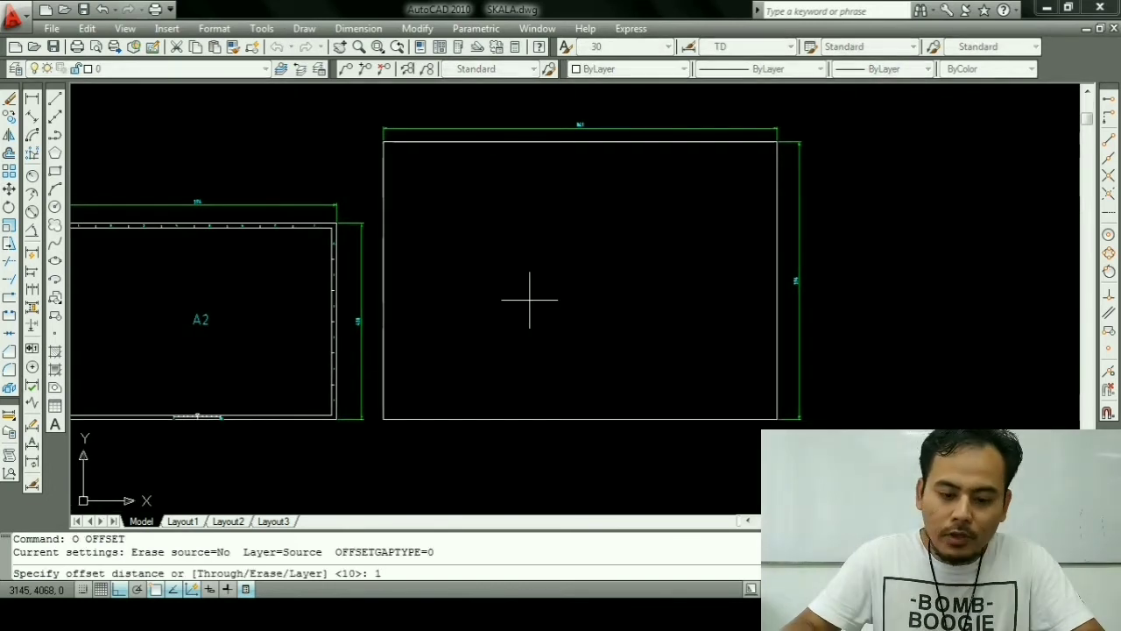
type("0")
key("Return")
left_click(503, 415)
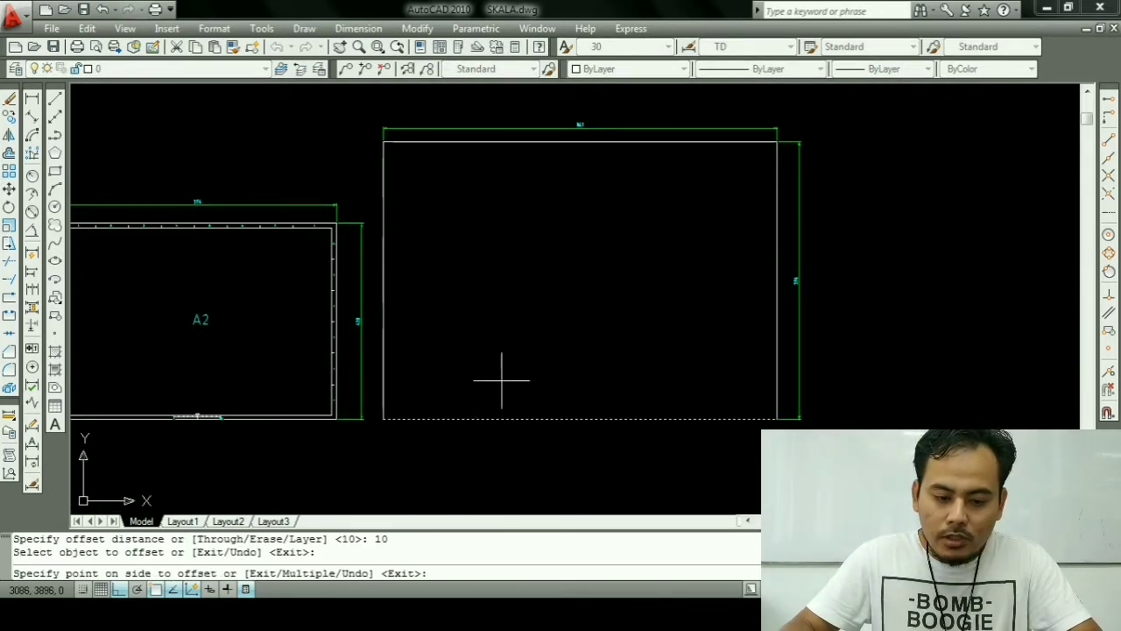
left_click(503, 378)
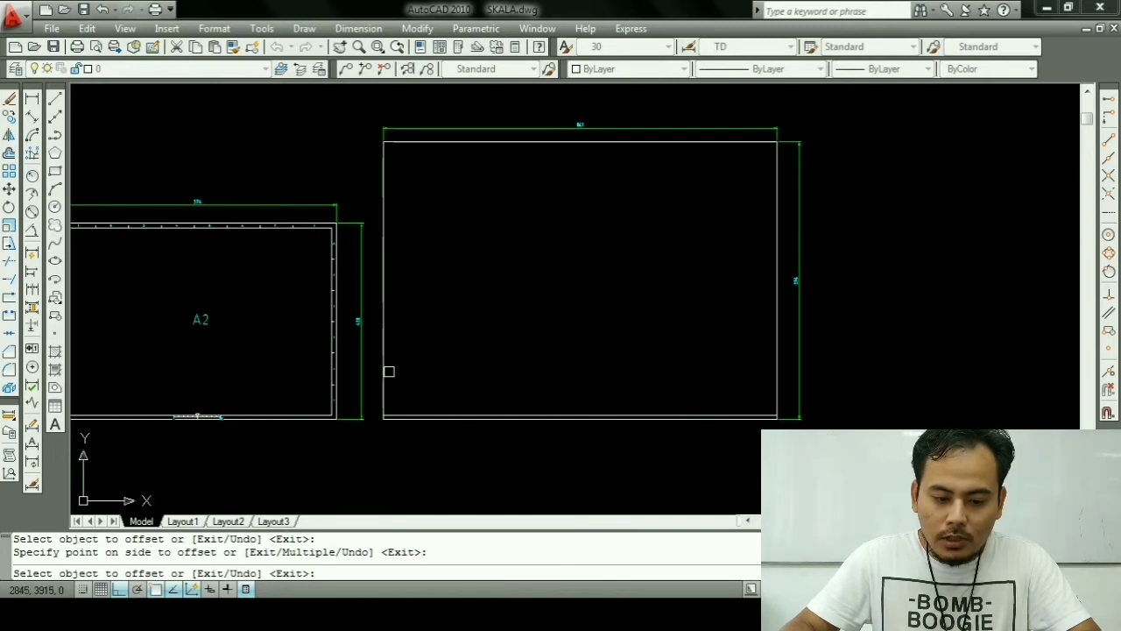
left_click(389, 372)
left_click(410, 376)
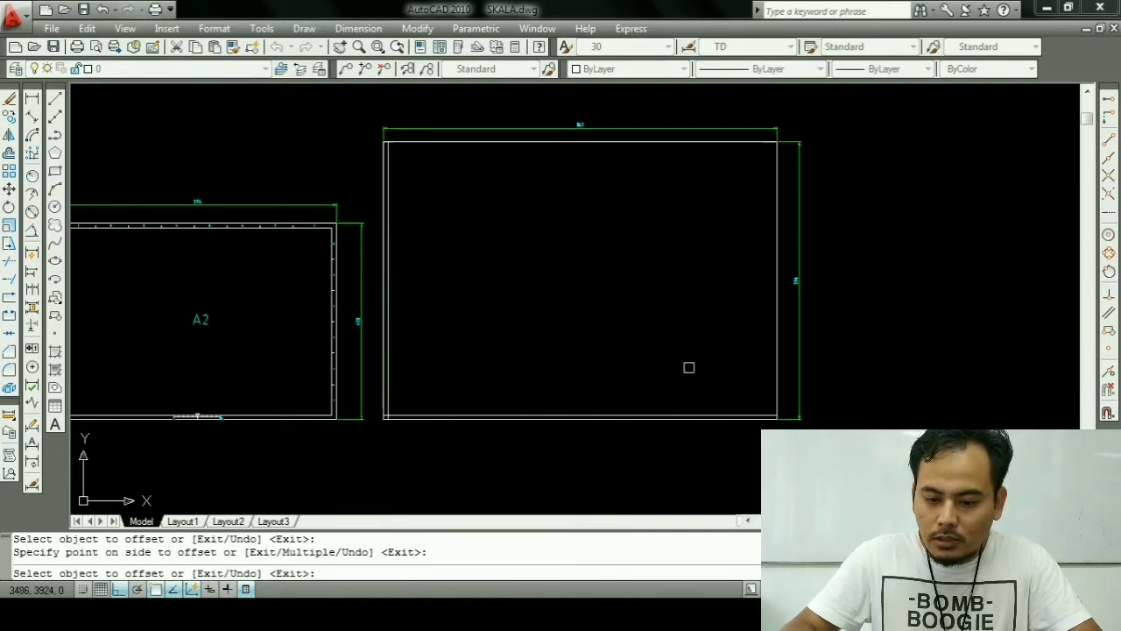
left_click(774, 374)
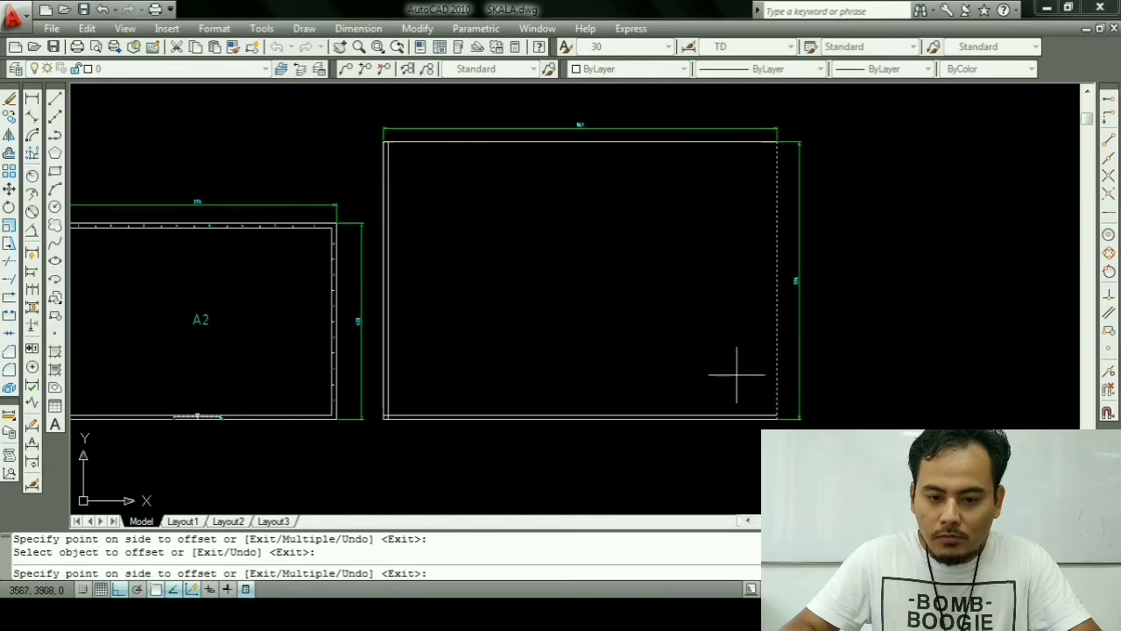
left_click(714, 362)
left_click(565, 145)
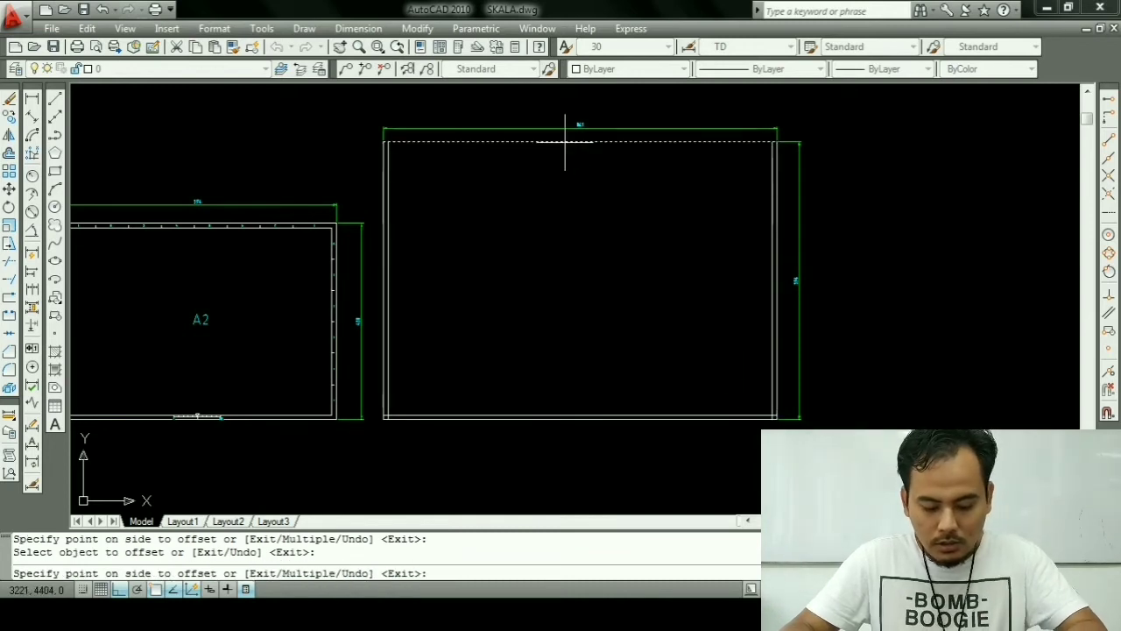
left_click(570, 181)
key("Escape")
key("Escape")
Step: Trim the overlapping line ends at the inner border's corners
type("TR")
key("Return")
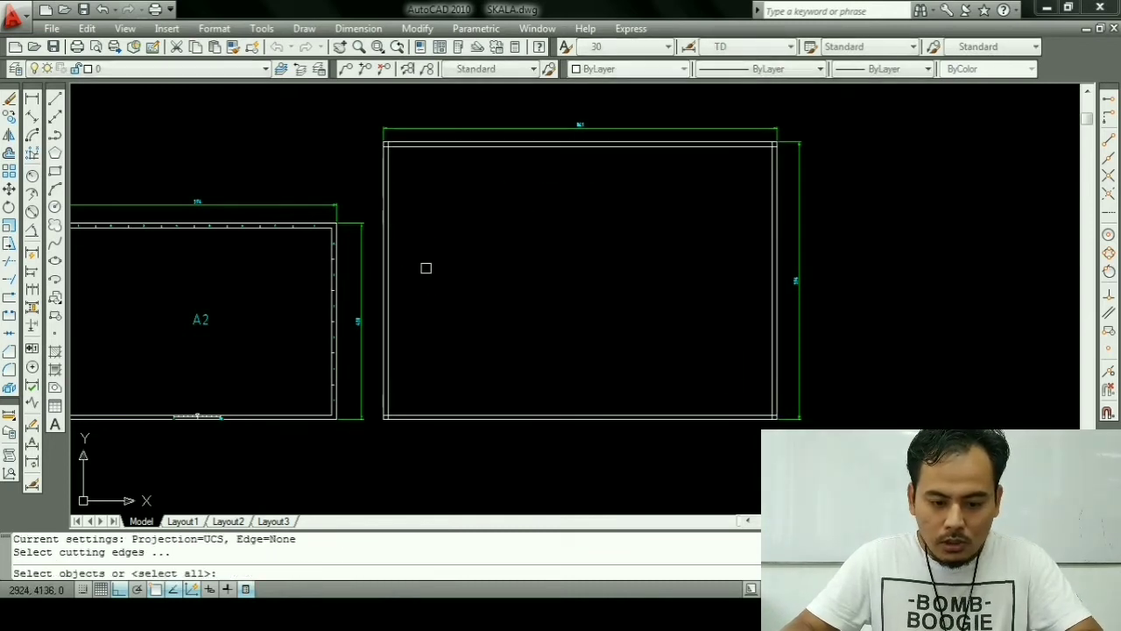
key("Return")
scroll(387, 424, "up", 5)
scroll(387, 424, "up", 4)
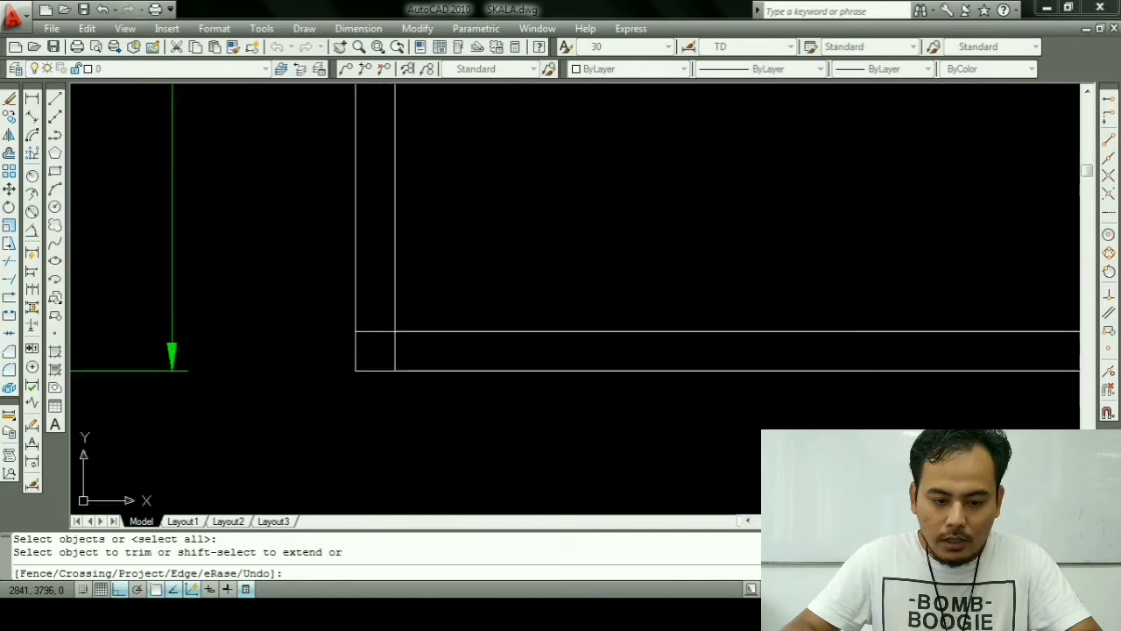
left_click(401, 359)
left_click(377, 332)
scroll(362, 343, "down", 4)
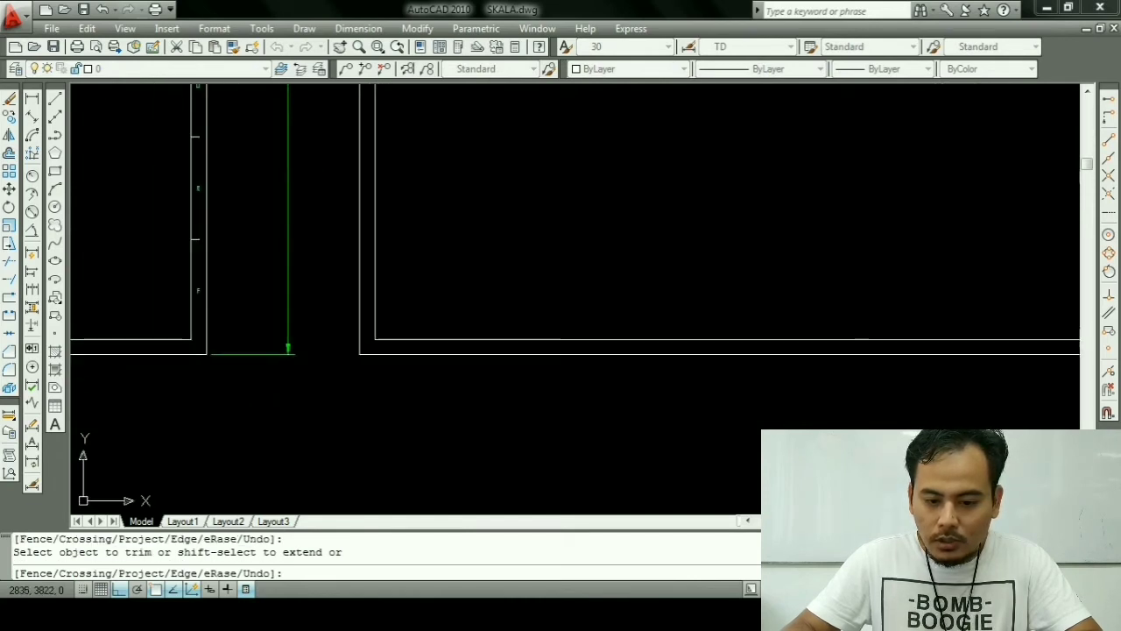
scroll(453, 347, "down", 3)
scroll(462, 348, "down", 3)
scroll(462, 347, "up", 4)
scroll(602, 394, "up", 3)
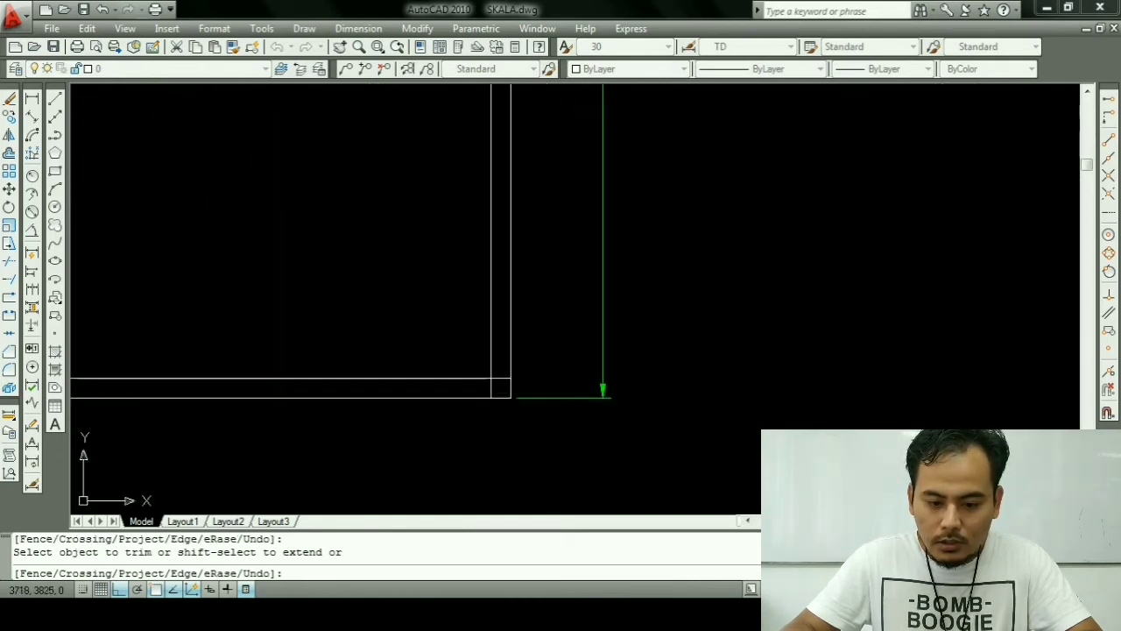
left_click(500, 378)
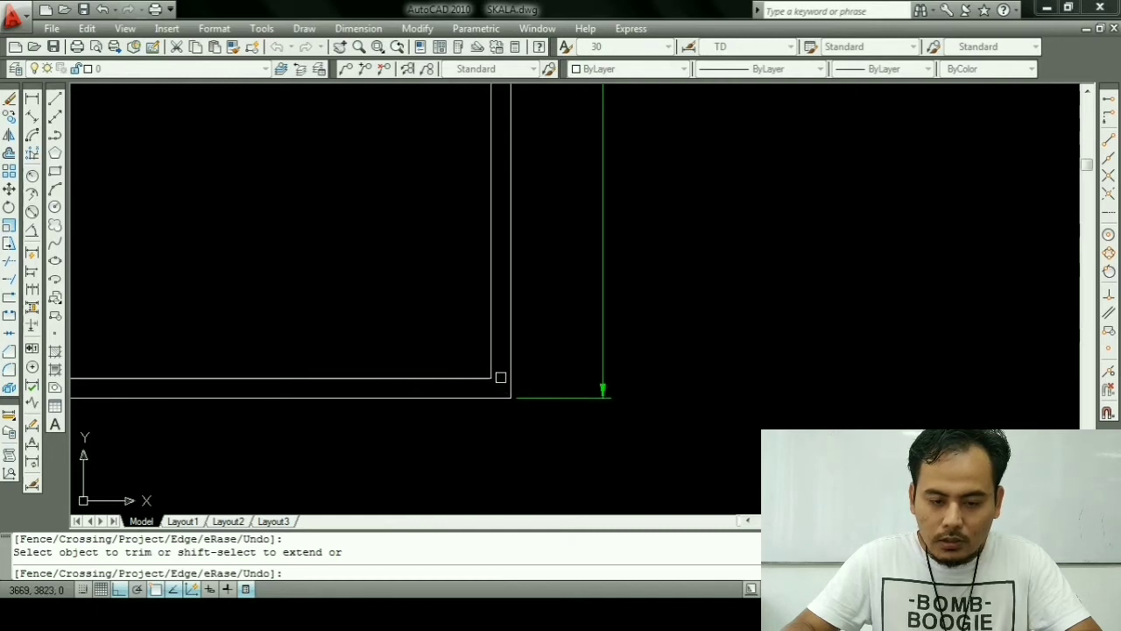
scroll(500, 377, "down", 3)
scroll(436, 134, "up", 3)
scroll(517, 118, "up", 2)
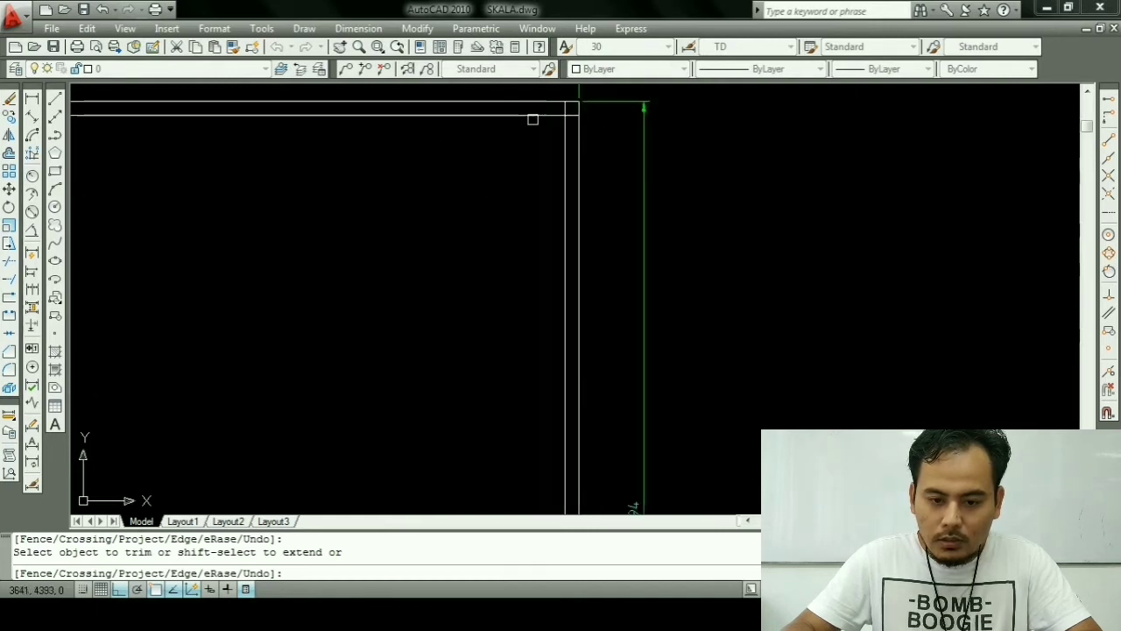
scroll(531, 114, "up", 2)
scroll(570, 105, "down", 2)
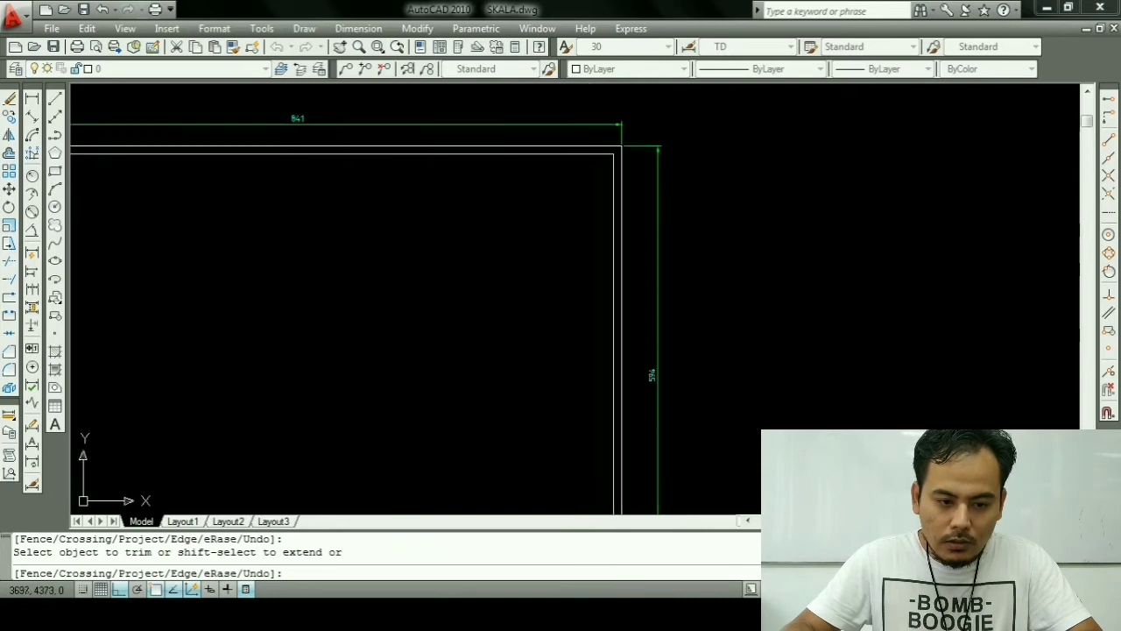
scroll(503, 149, "down", 2)
scroll(438, 193, "up", 2)
scroll(328, 152, "up", 2)
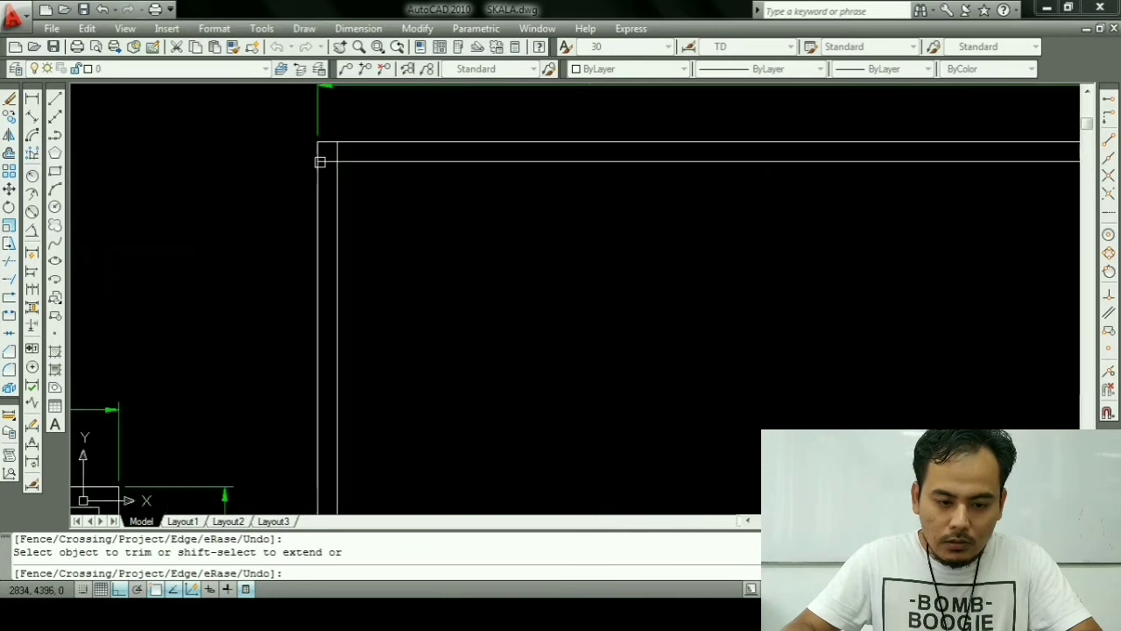
scroll(338, 153, "down", 2)
scroll(350, 210, "down", 2)
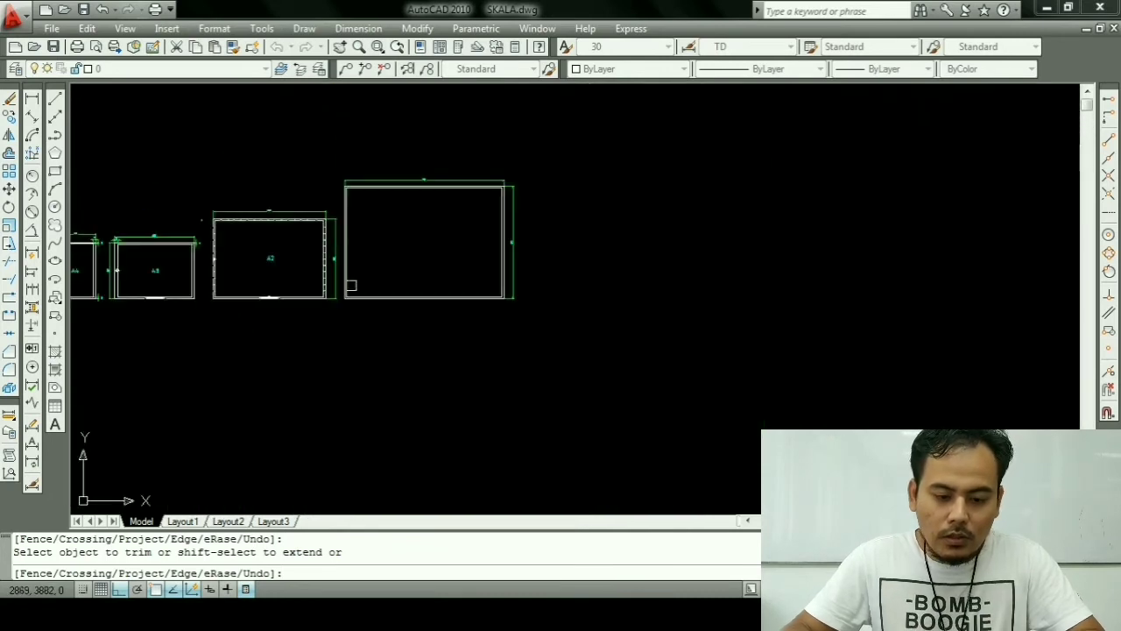
scroll(353, 283, "up", 2)
scroll(342, 306, "up", 3)
key("Escape")
scroll(280, 312, "down", 4)
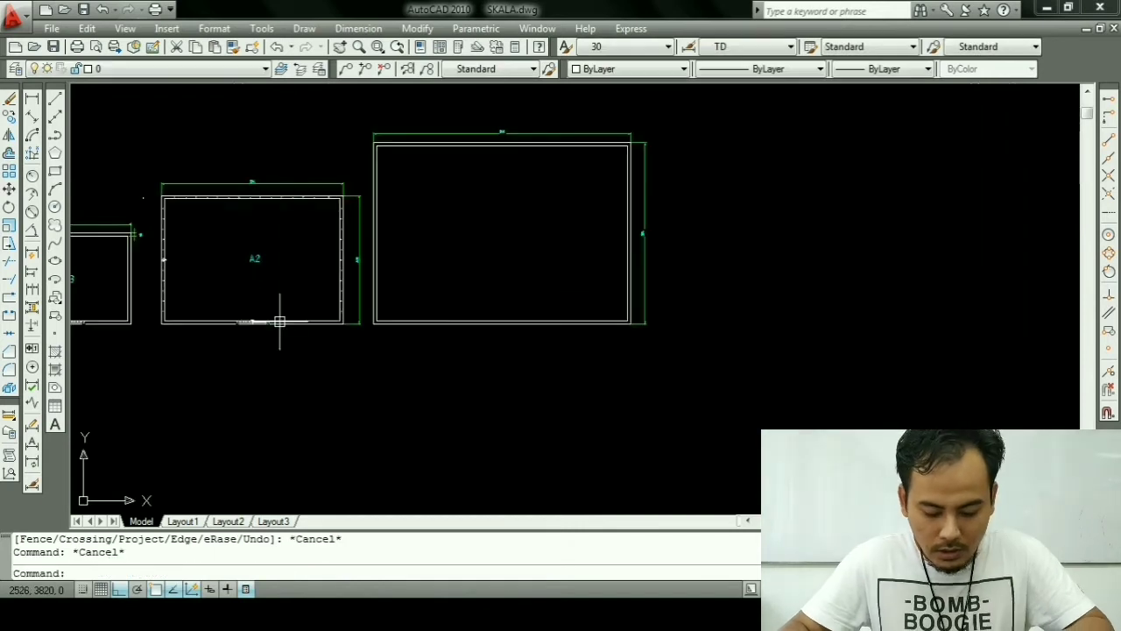
scroll(281, 322, "up", 2)
Step: Start a COPY and window-select the scale bar under the A2 frame
scroll(254, 321, "up", 5)
key("Escape")
type("co")
key("Return")
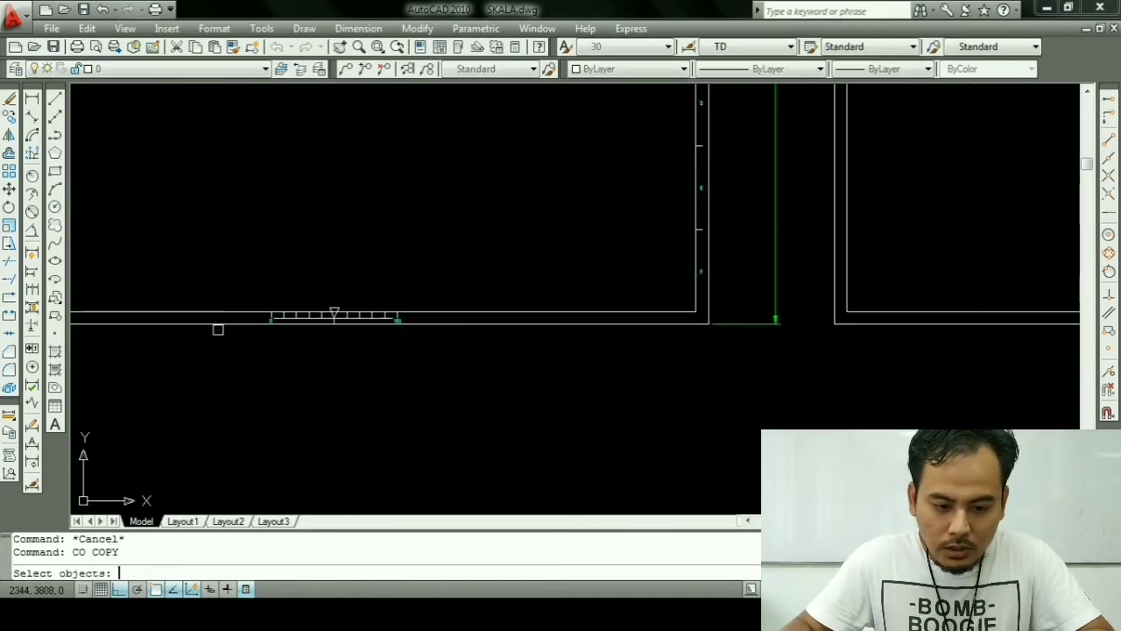
left_click(219, 291)
left_click(463, 377)
key("Return")
Step: Place the scale bar copy centred on the 841 × 594 frame's bottom border
scroll(316, 333, "up", 2)
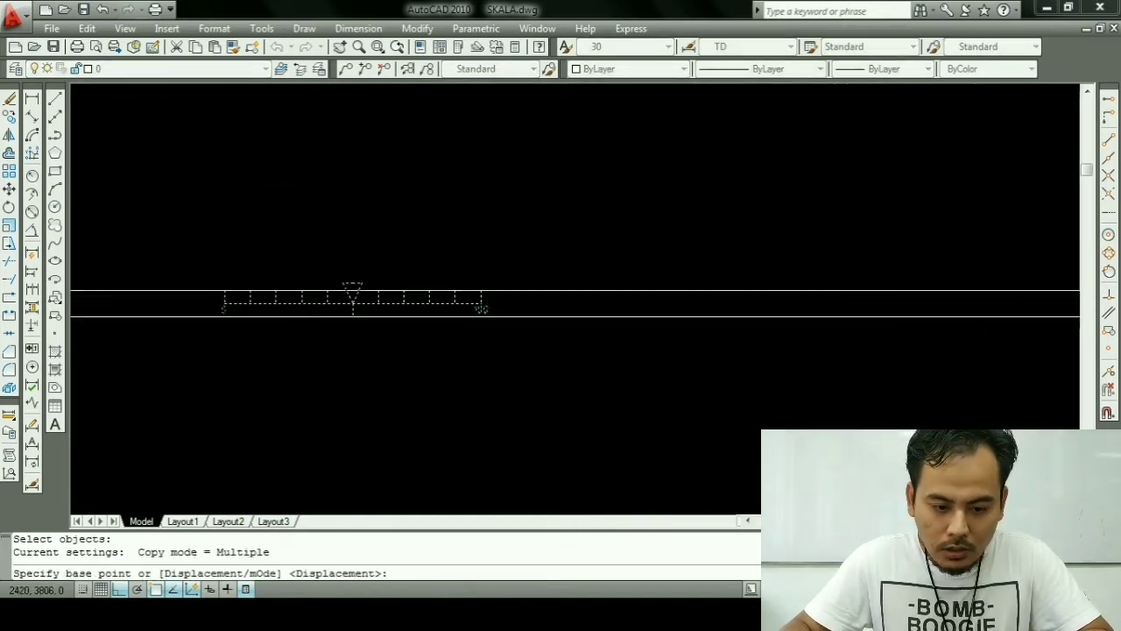
left_click(353, 316)
scroll(325, 313, "down", 3)
scroll(271, 318, "down", 3)
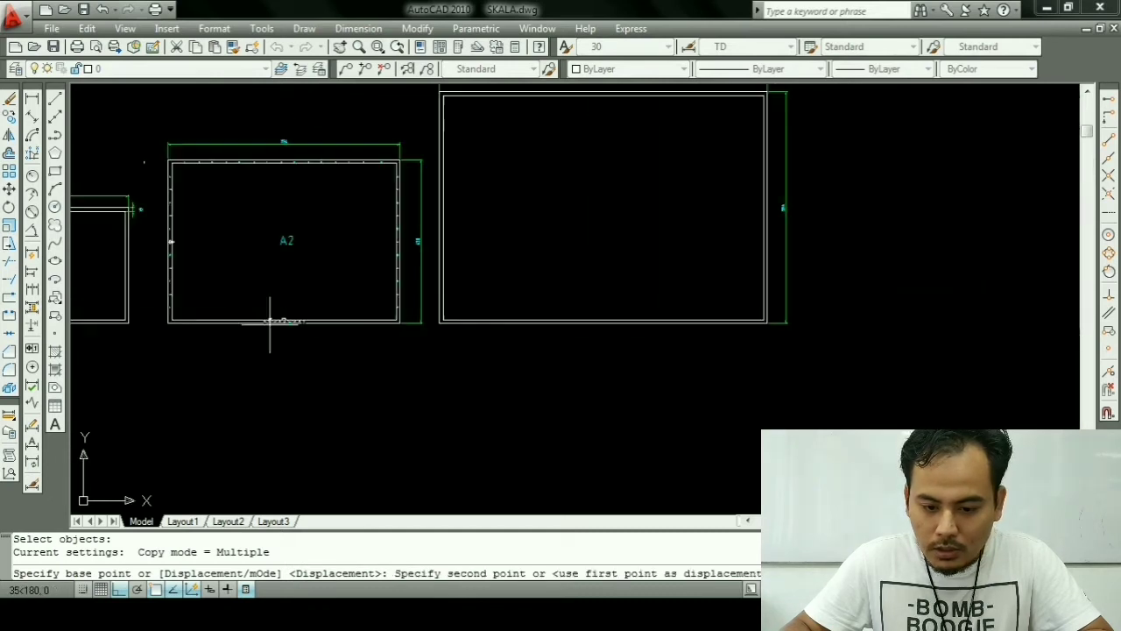
left_click(603, 321)
key("Escape")
key("Escape")
scroll(597, 317, "up", 1)
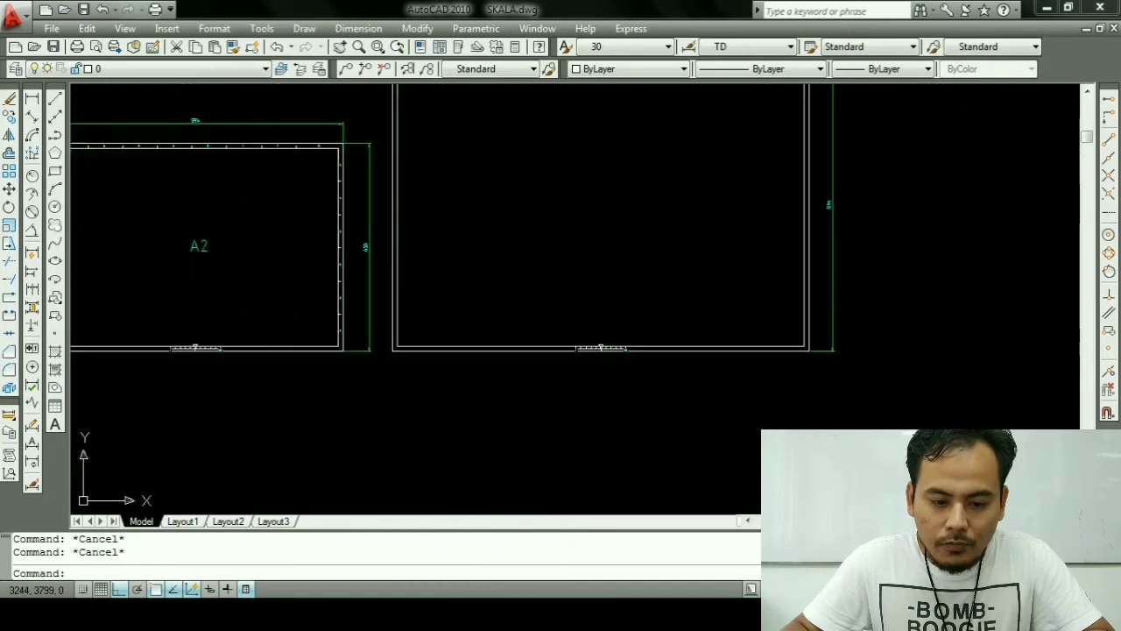
scroll(556, 318, "down", 2)
scroll(518, 293, "up", 1)
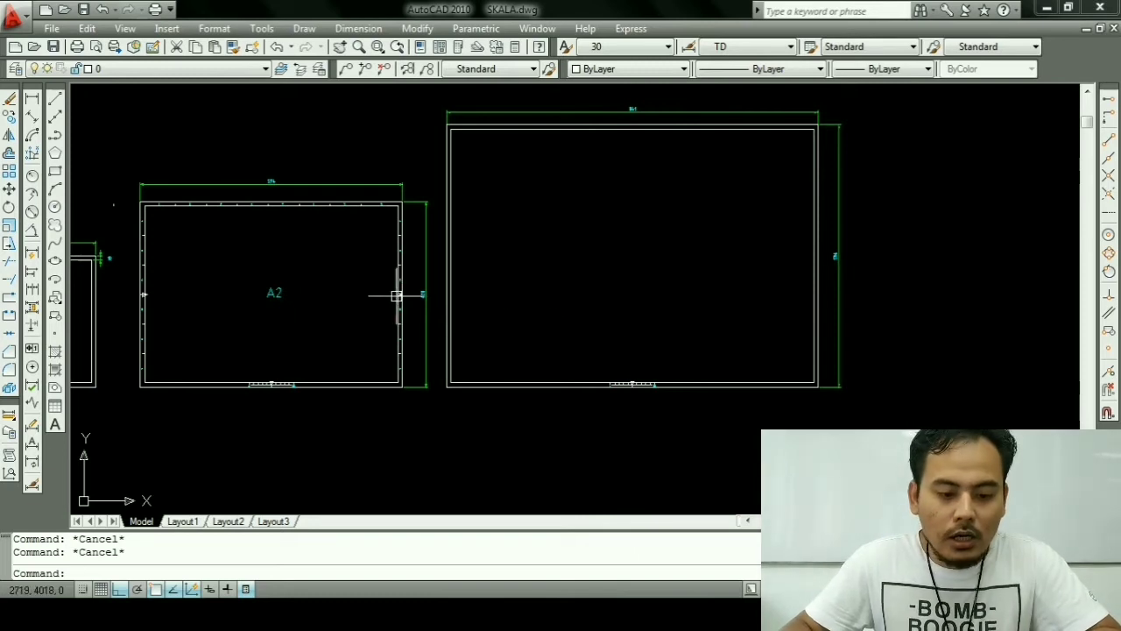
type("CO")
Step: Copy the A2 label into the large frame
key("Return")
left_click(270, 291)
key("Return")
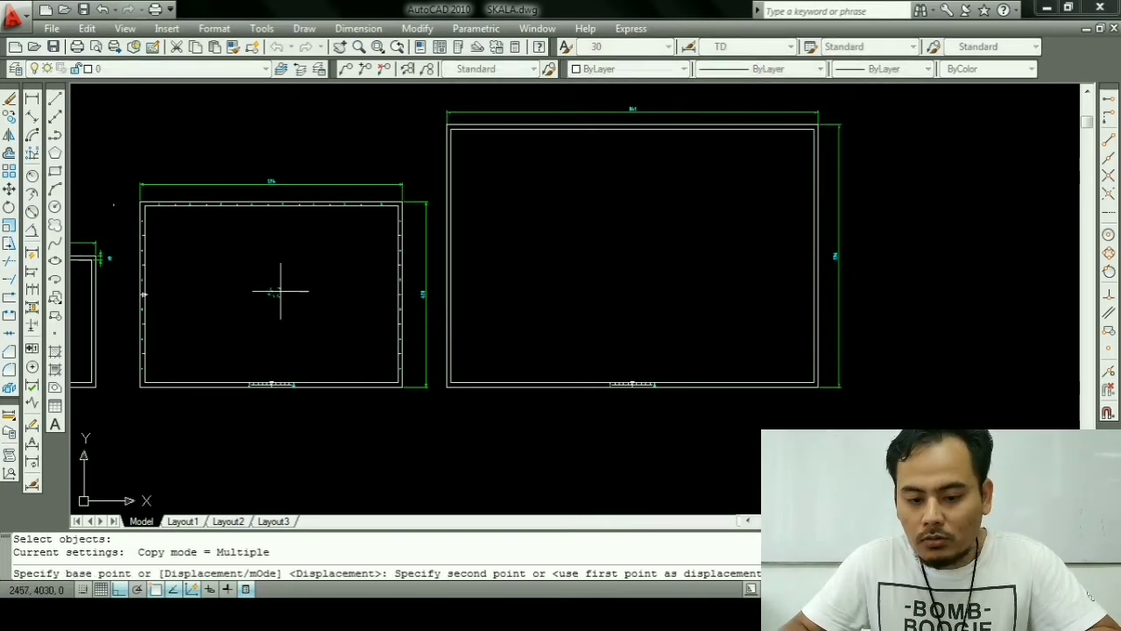
left_click(280, 292)
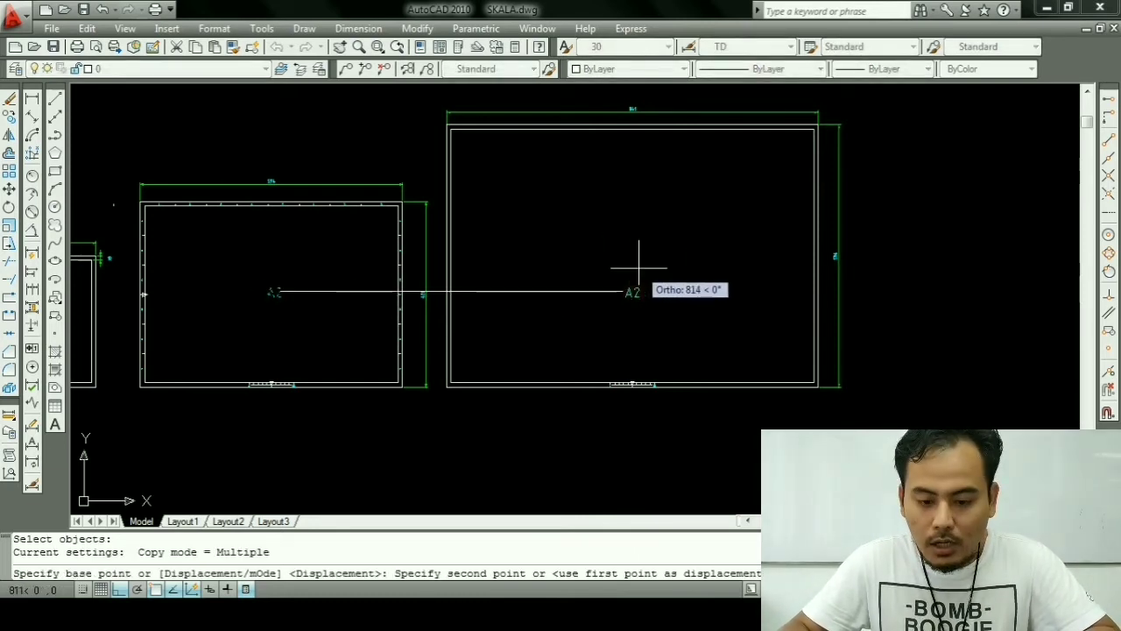
left_click(637, 270)
key("Escape")
Step: Edit the copied label with DDEDIT so it reads A1
type("ed")
key("Return")
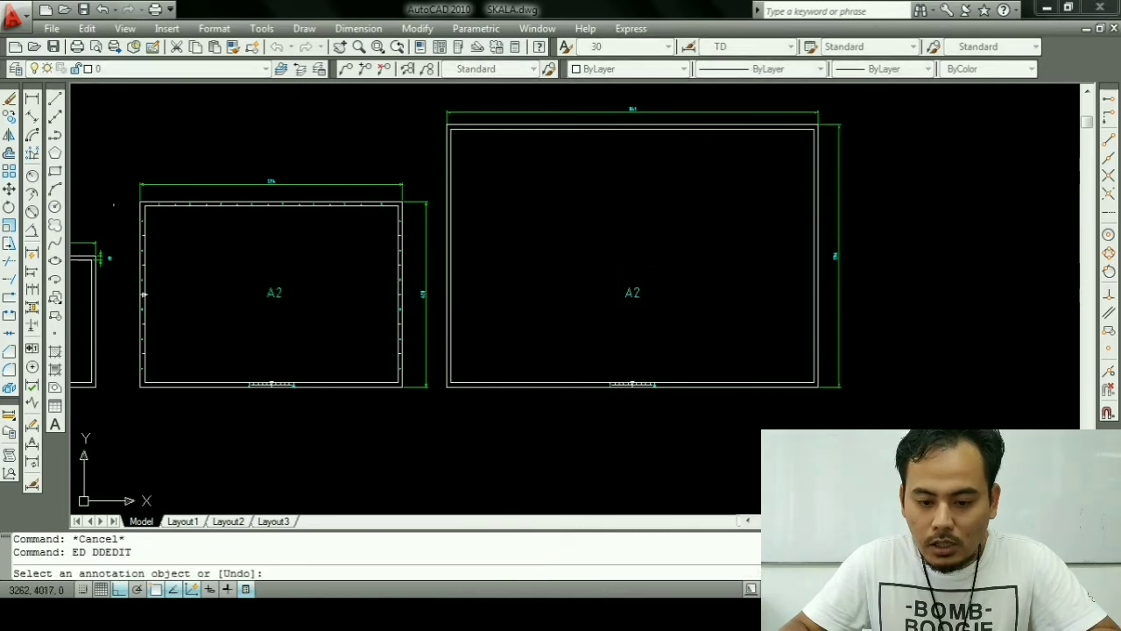
left_click(632, 293)
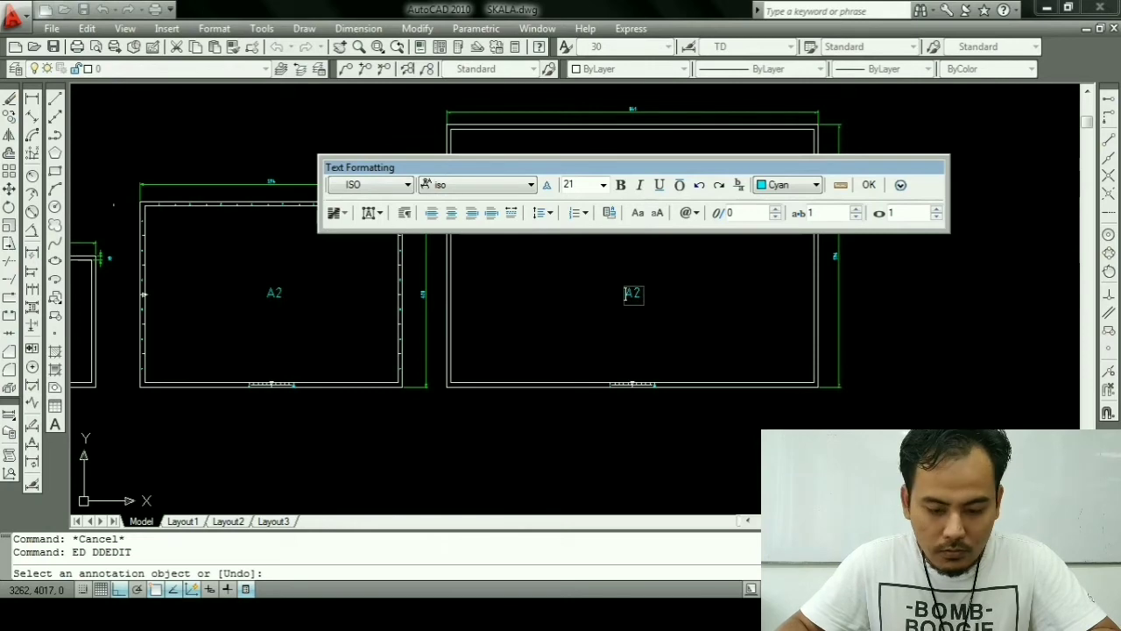
type("A1")
left_click(688, 318)
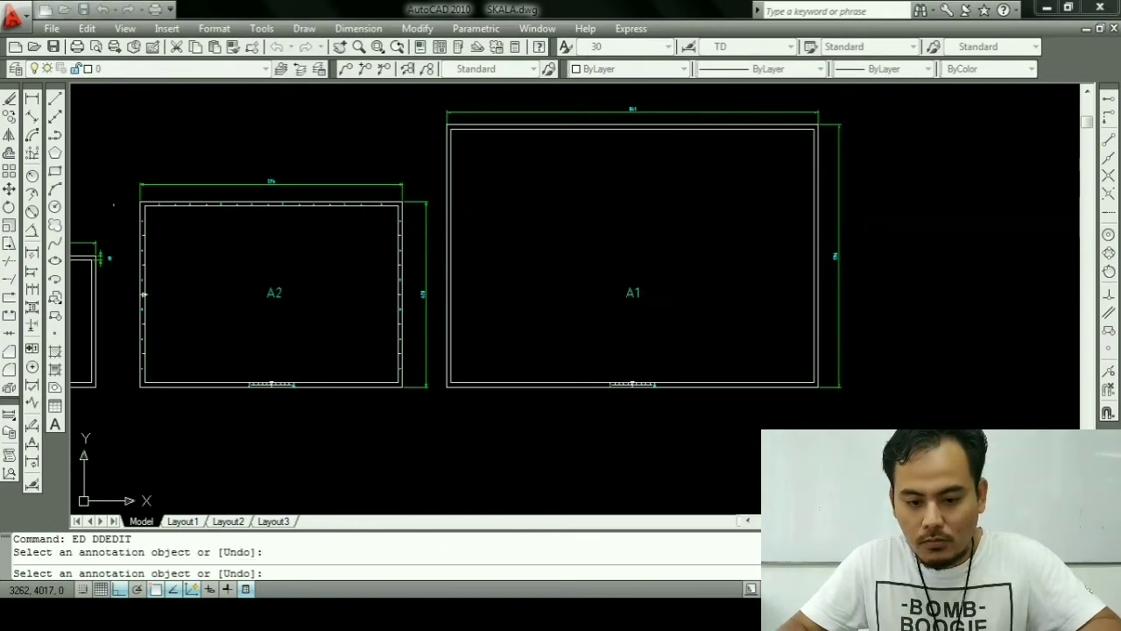
key("Escape")
key("Escape")
Step: Move the A1 label slightly upward, just above the large frame's centre
type("M")
key("Return")
left_click(689, 321)
left_click(596, 252)
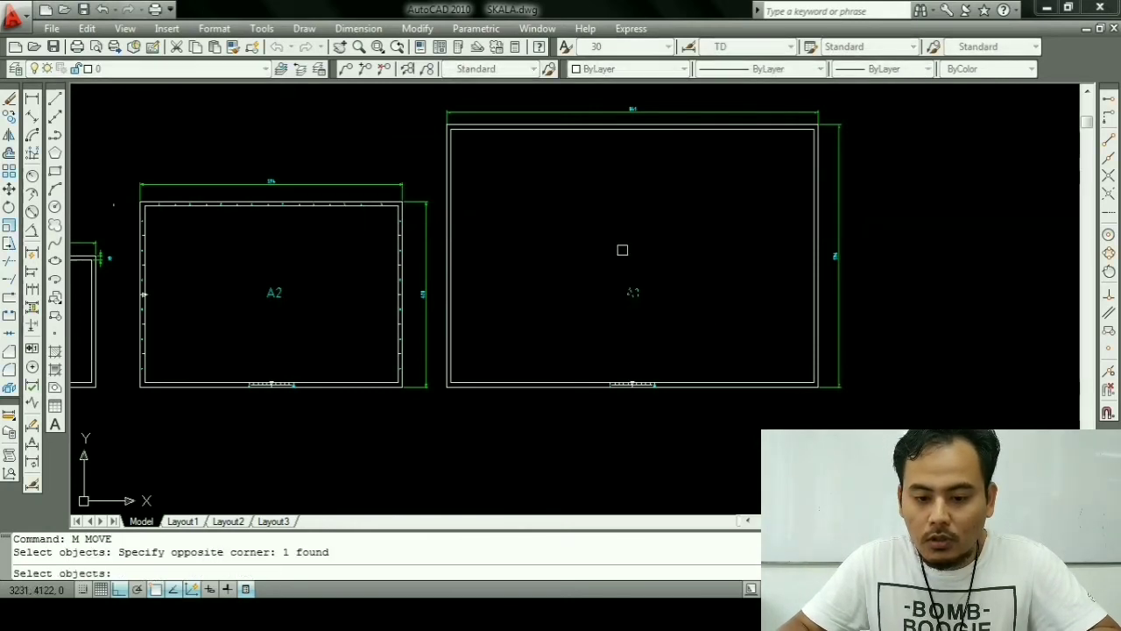
key("Return")
left_click(726, 264)
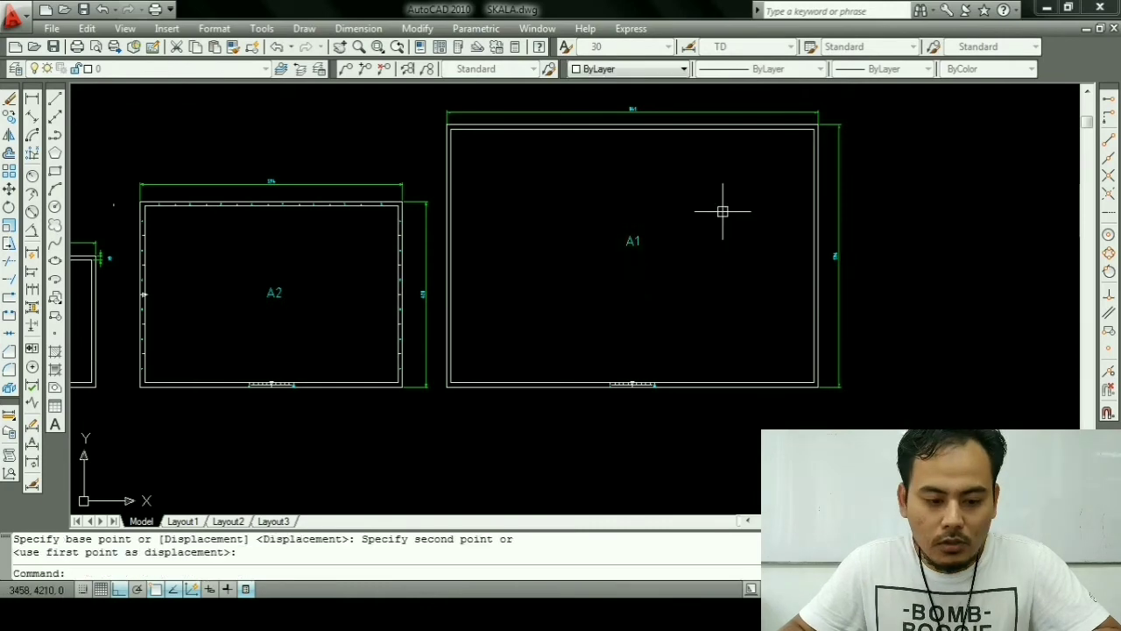
key("Escape")
scroll(663, 371, "down", 2)
middle_click_drag(663, 370, 660, 385)
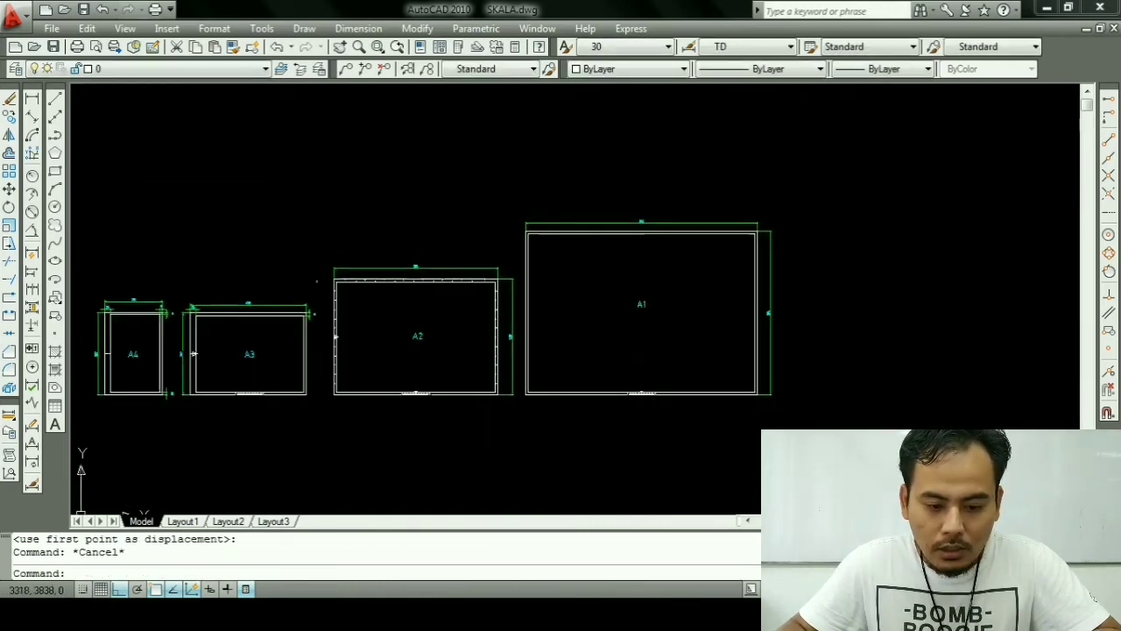
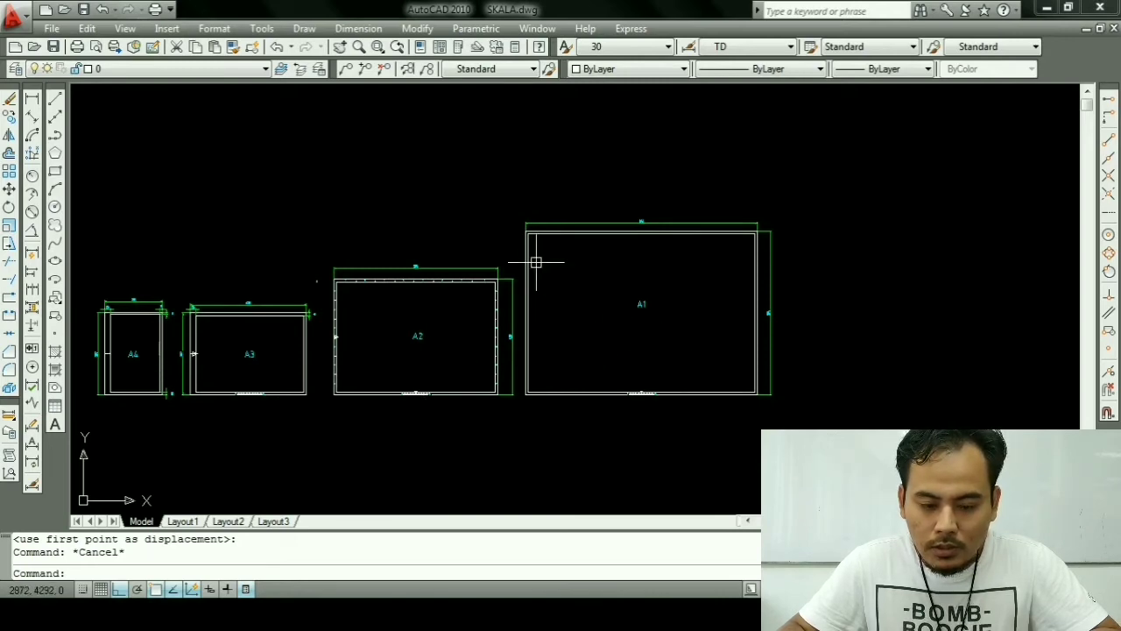
Step: Extend the A1 border's left line up to its top edge with EXTEND
scroll(535, 262, "up", 3)
scroll(532, 253, "up", 3)
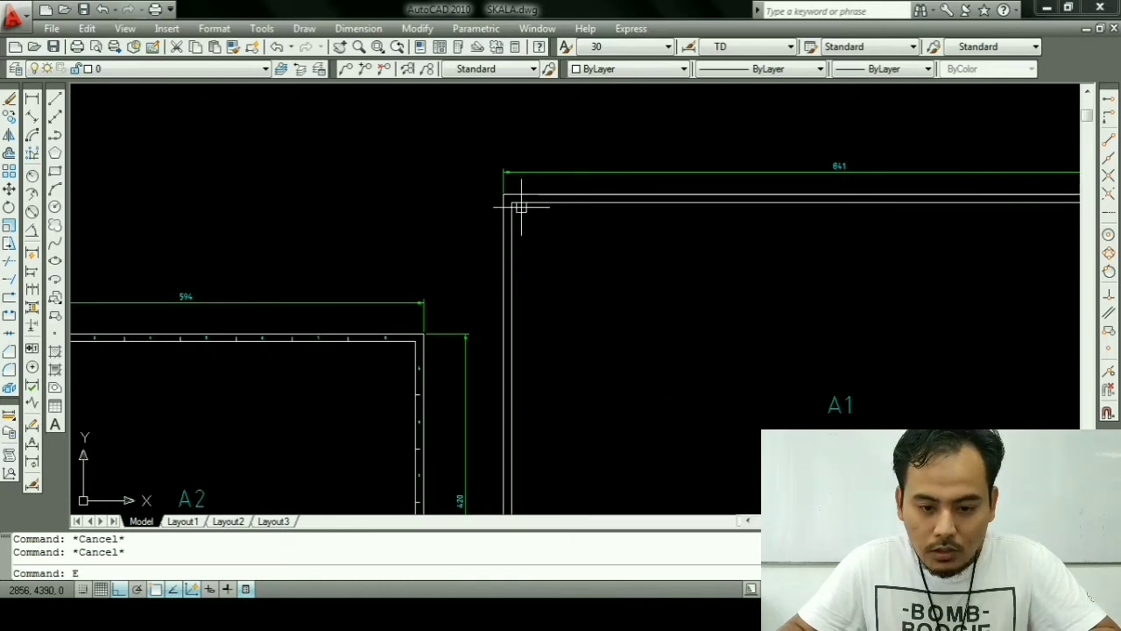
type("x")
key("Return")
key("Return")
left_click(512, 215)
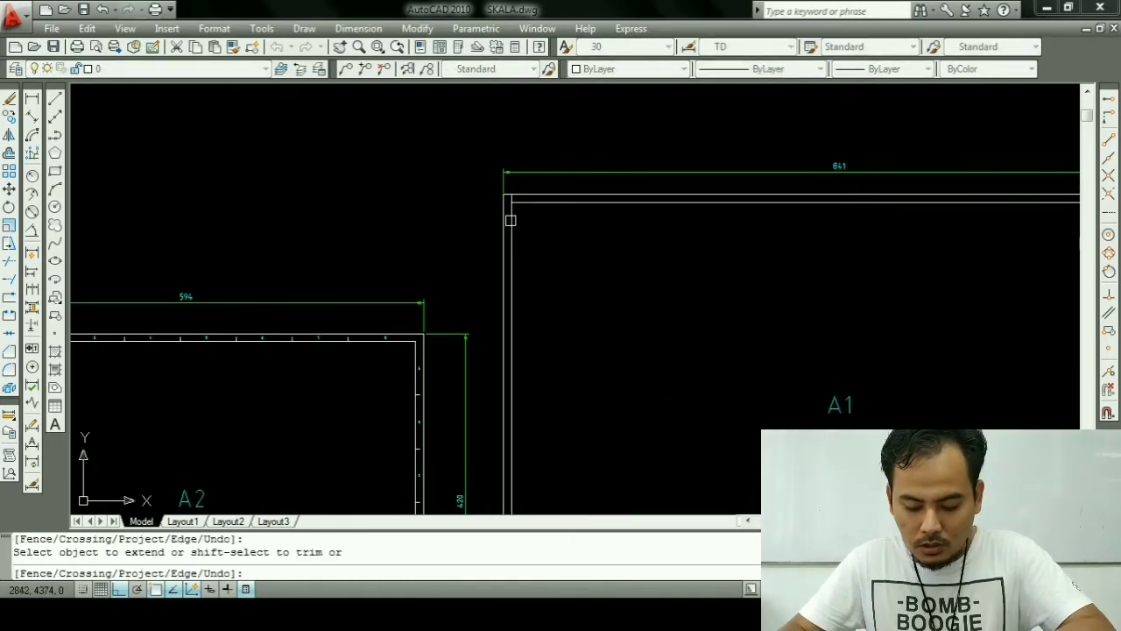
key("Escape")
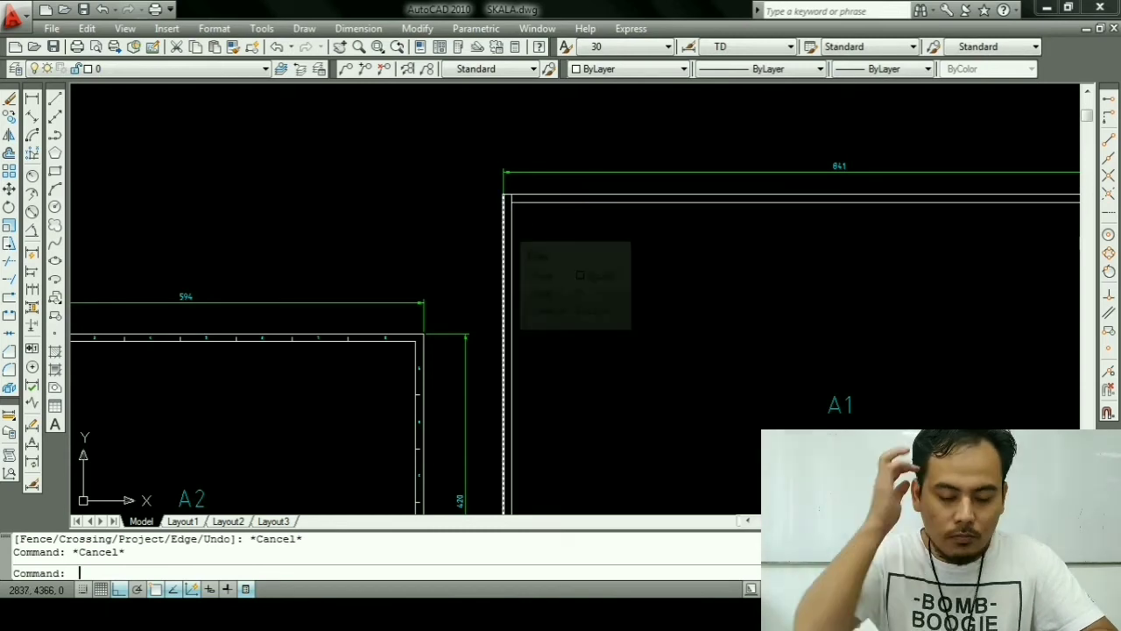
Step: Centre the A1 frame in the view, ready to offset its border lines
type("o")
key("Return")
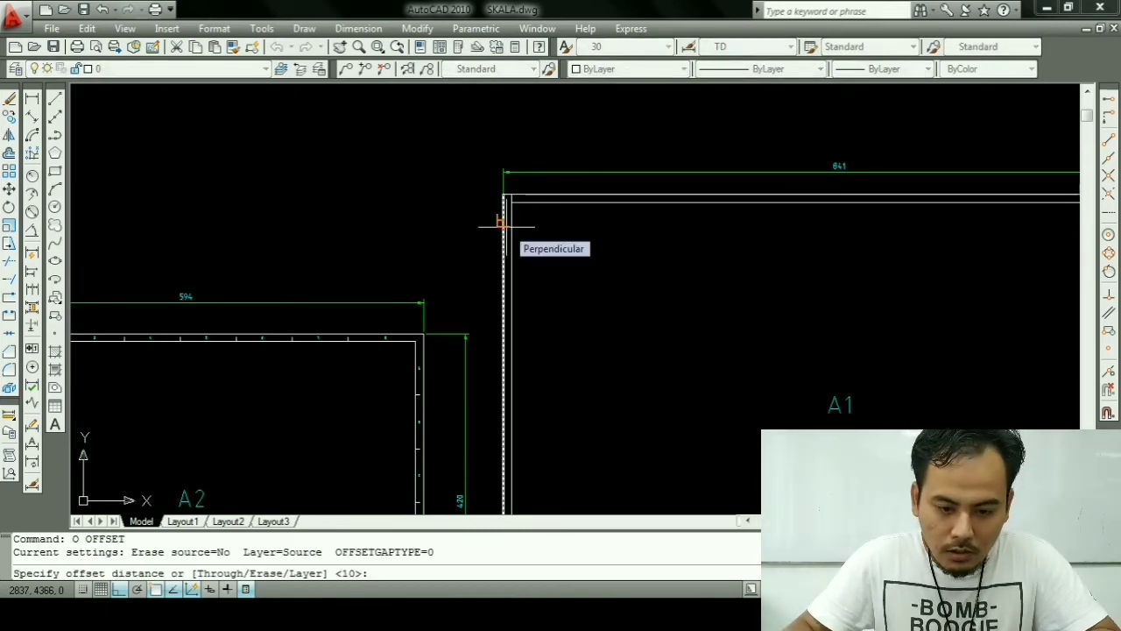
key("Escape")
scroll(506, 220, "down", 3)
scroll(263, 406, "up", 2)
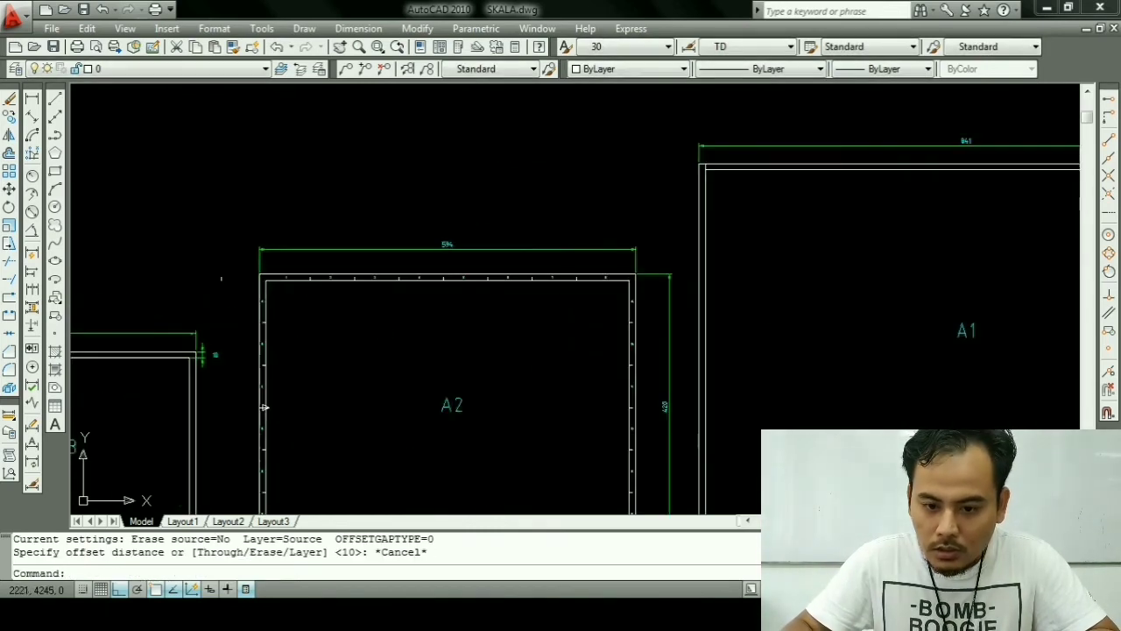
middle_click_drag(664, 218, 376, 199)
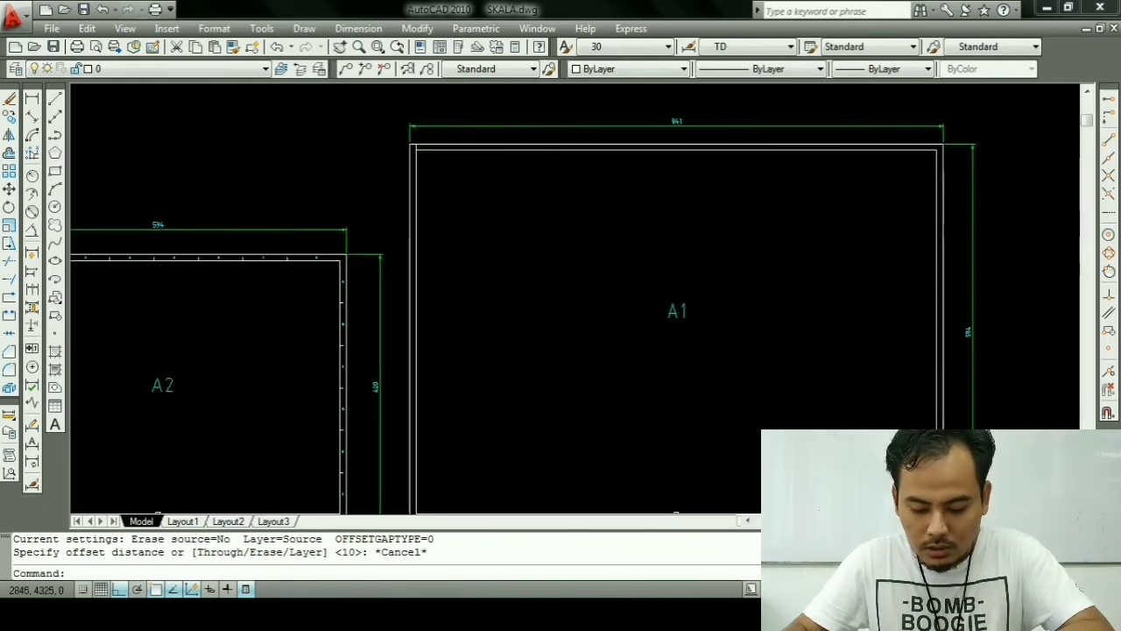
key("Escape")
type("o")
key("Return")
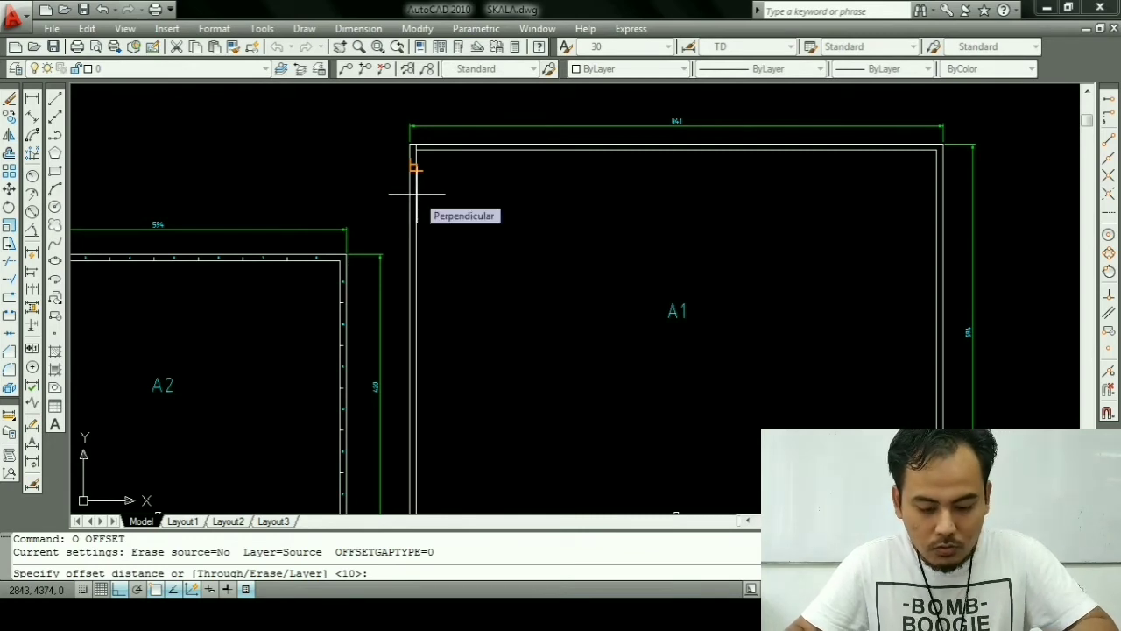
Step: Offset A1's inner left edge repeatedly at 72 units, filling the frame with vertical lines
type("2")
key("Return")
left_click(416, 189)
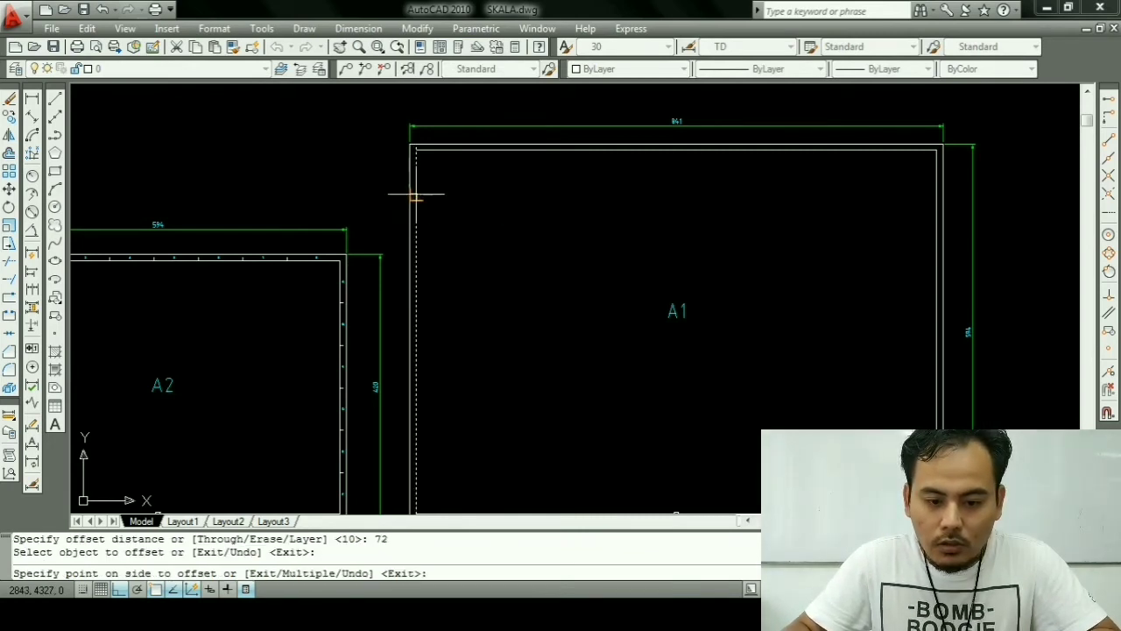
left_click(461, 197)
left_click(464, 199)
left_click(508, 201)
left_click(508, 200)
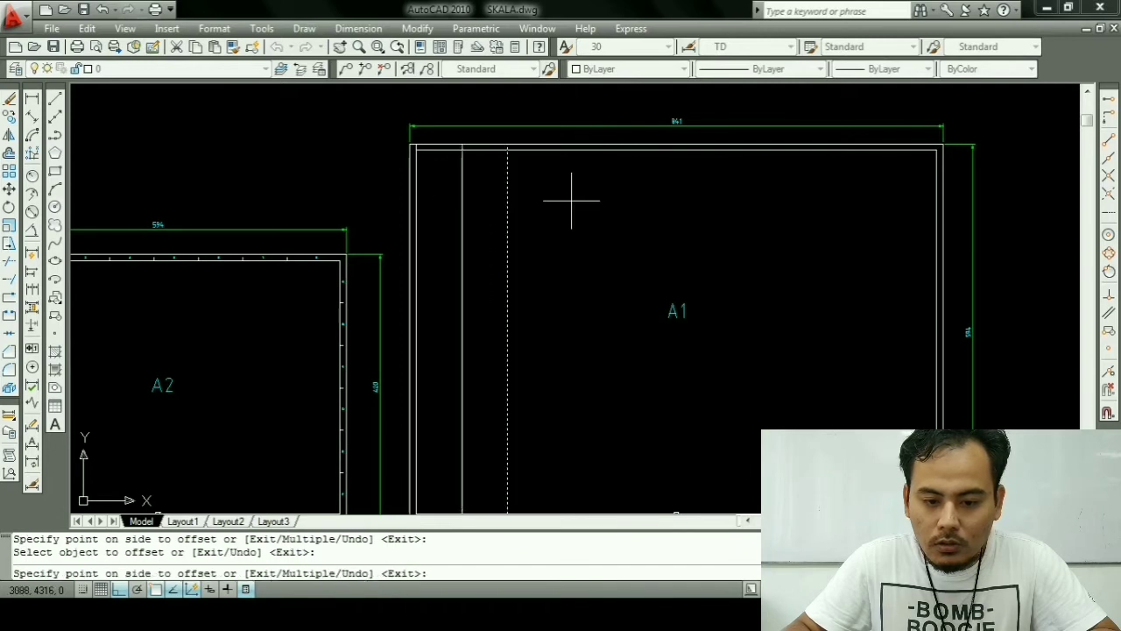
left_click(570, 197)
left_click(658, 199)
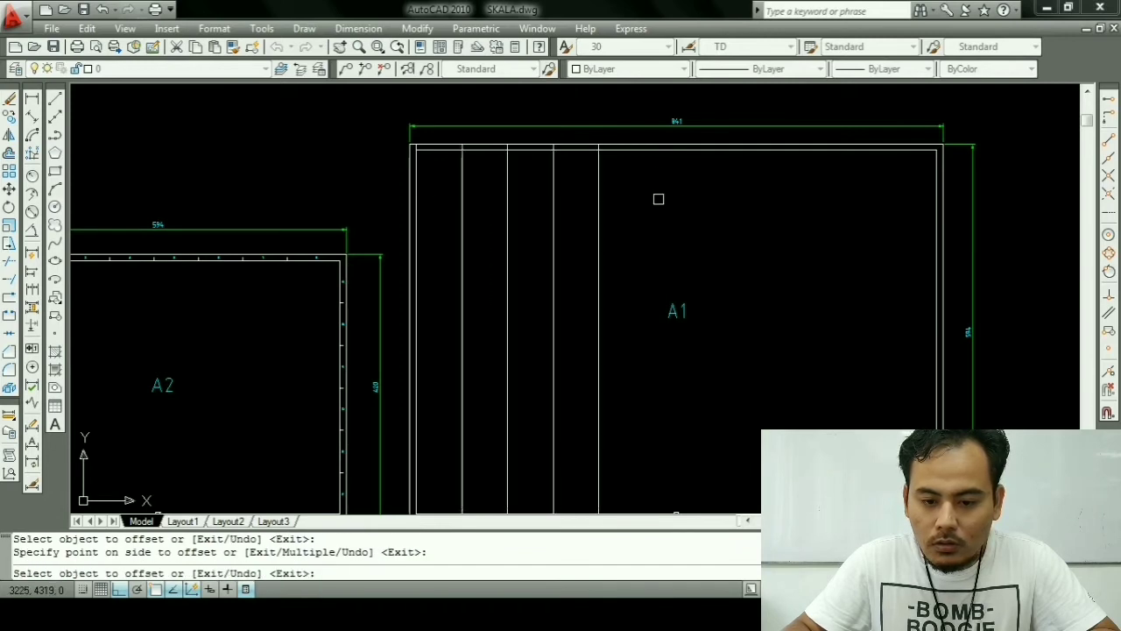
left_click(599, 192)
left_click(655, 191)
left_click(645, 189)
left_click(693, 188)
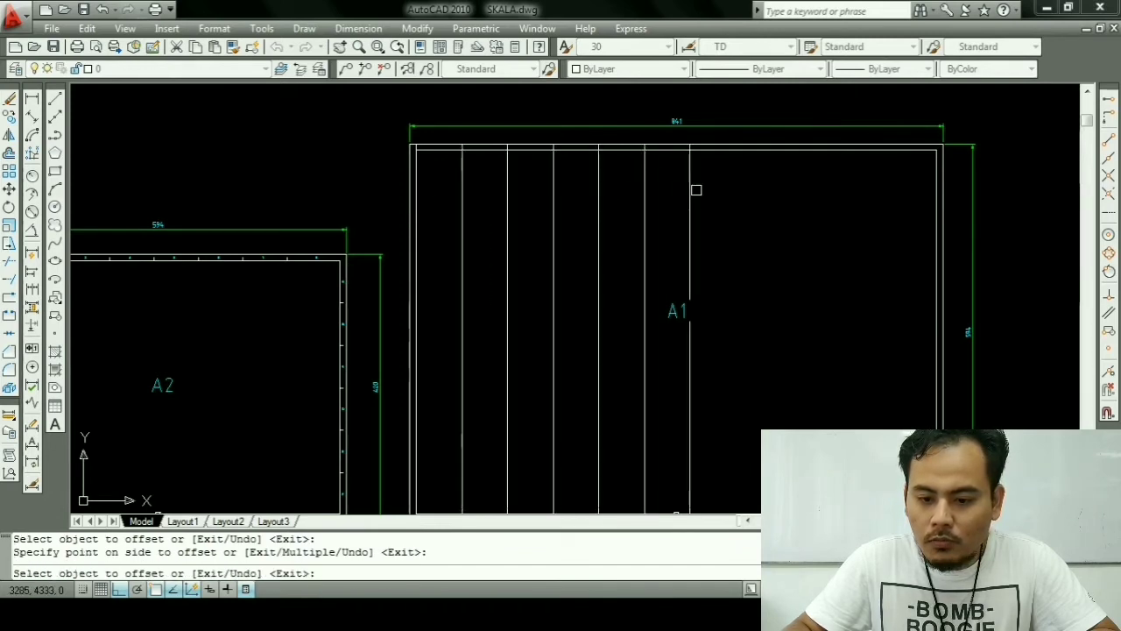
left_click(689, 184)
left_click(739, 187)
left_click(735, 192)
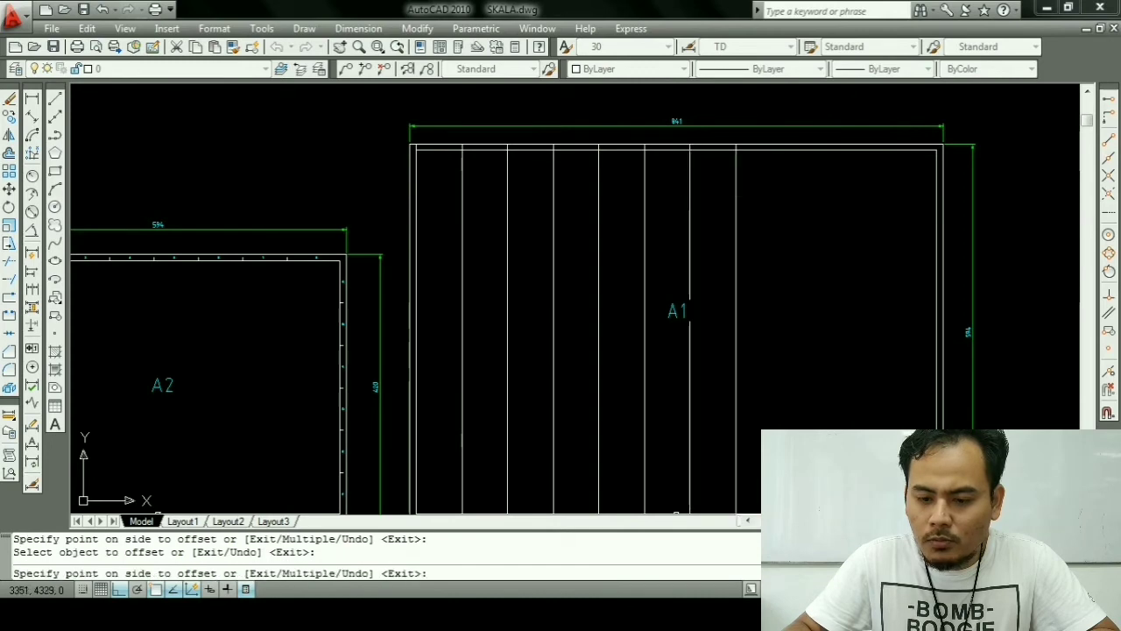
left_click(817, 194)
left_click(782, 193)
left_click(858, 204)
left_click(828, 198)
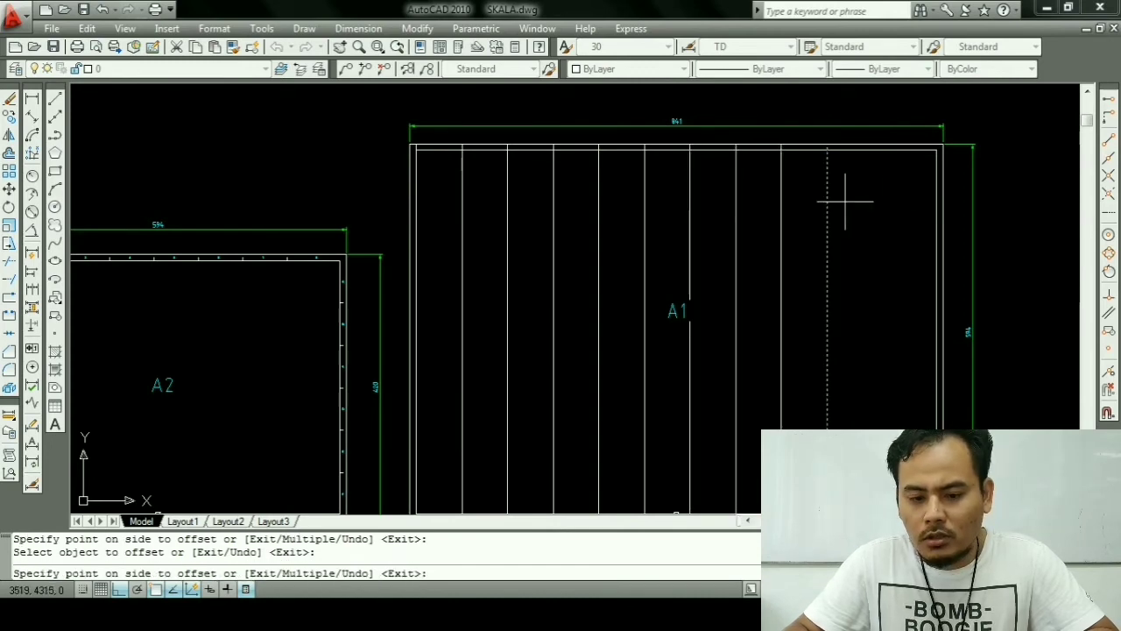
left_click(902, 206)
key("Escape")
key("Escape")
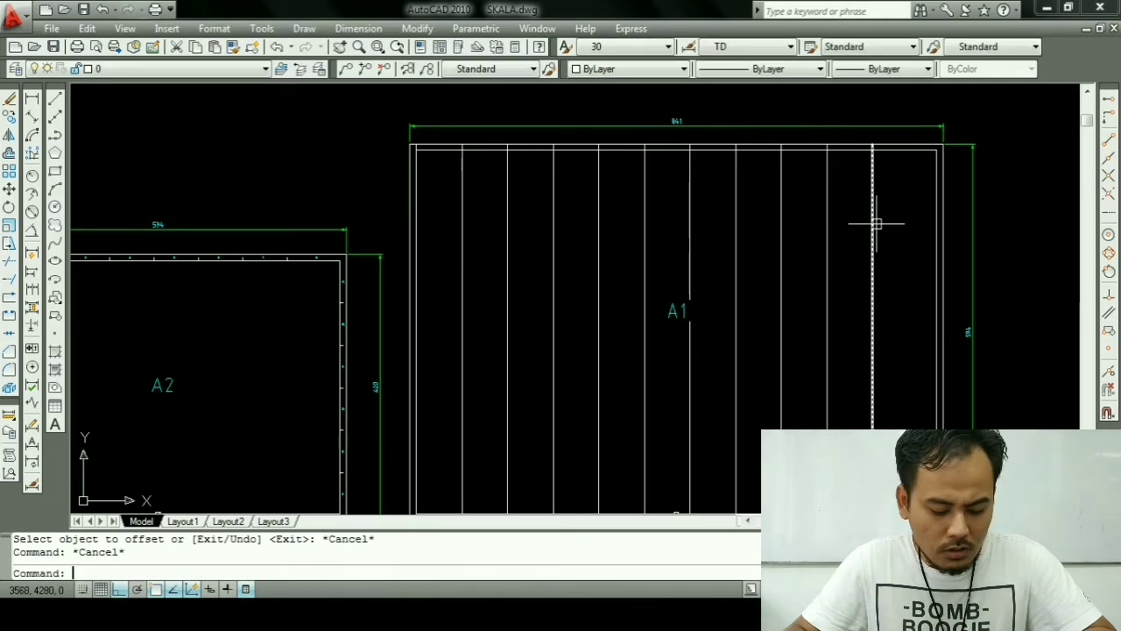
key("Escape")
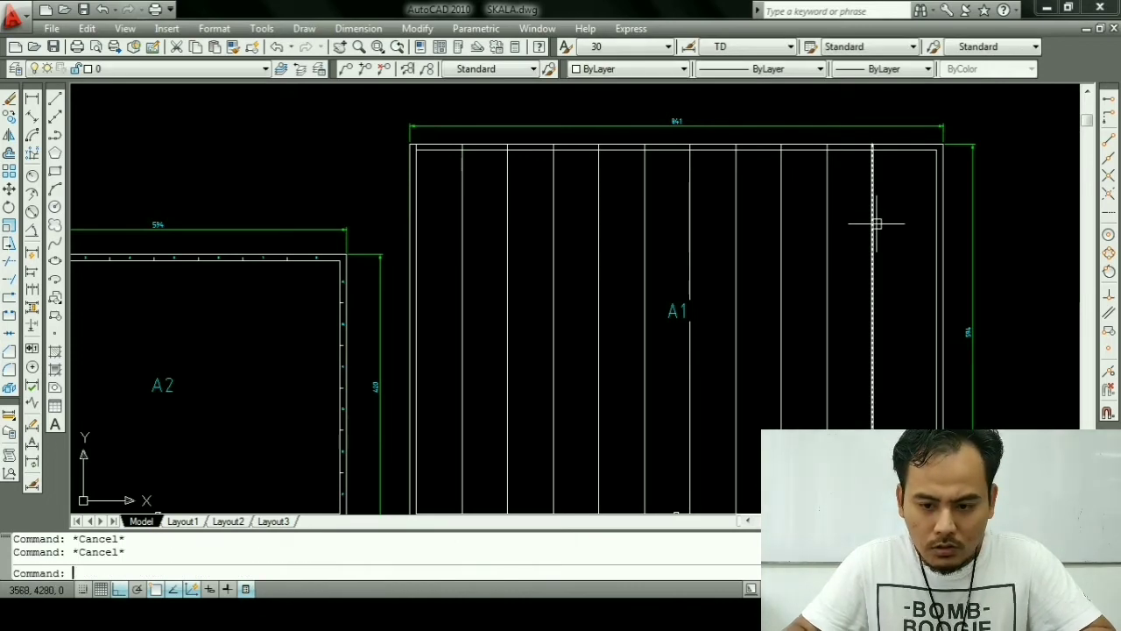
Step: Trim the vertical lines with a crossing window, leaving short ticks along the top border
type("tr")
key("Return")
key("Return")
left_click(892, 206)
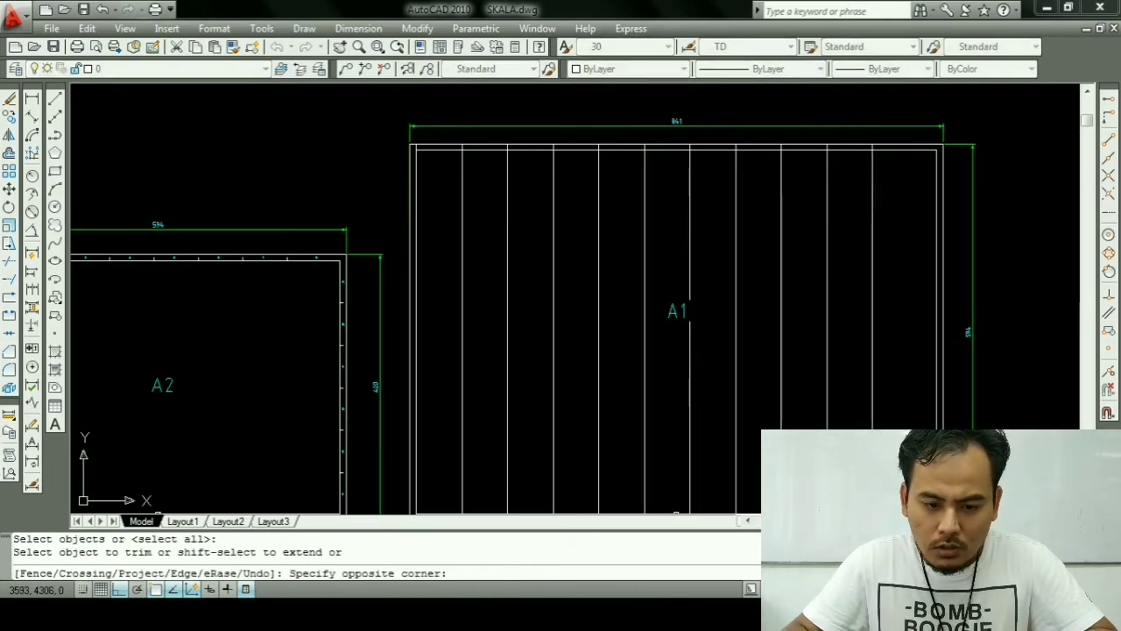
left_click(433, 180)
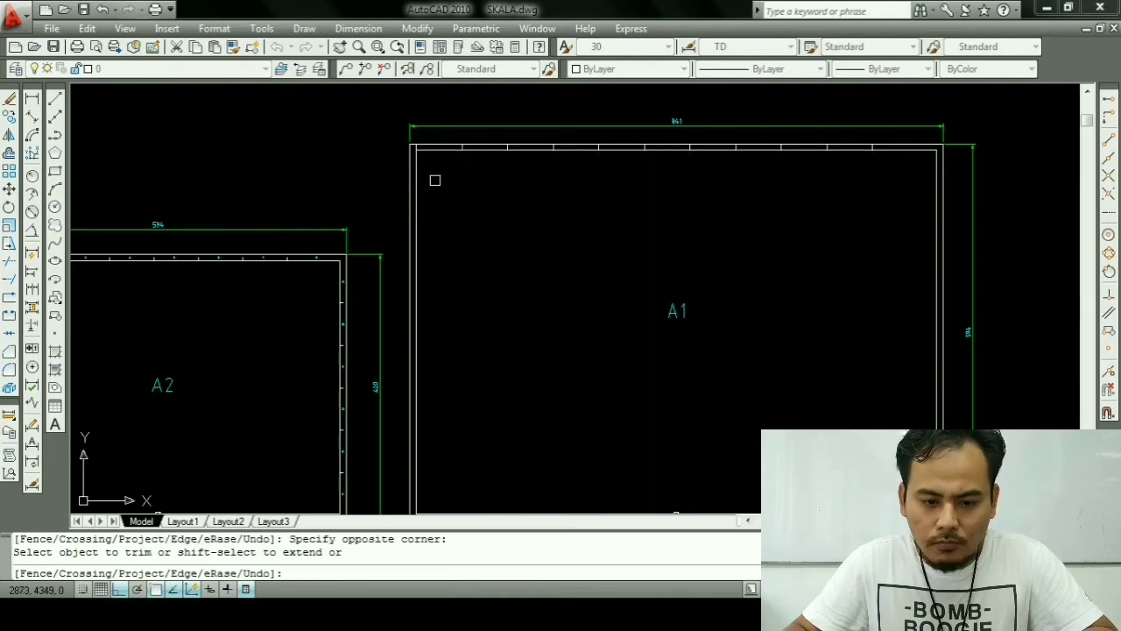
key("Escape")
key("Escape")
key("Escape")
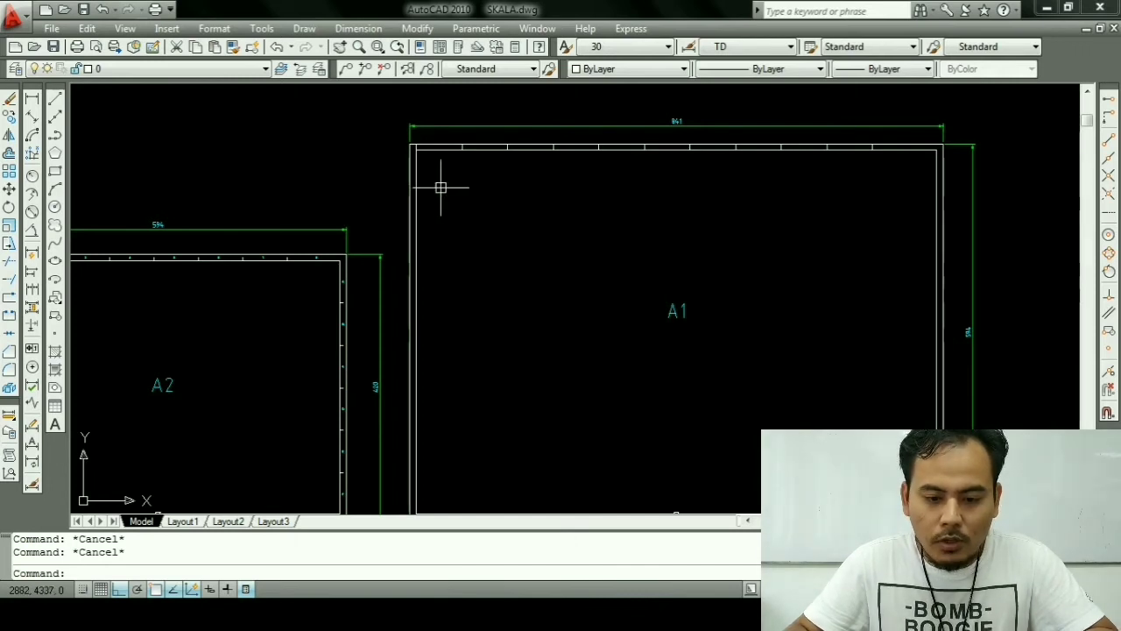
Step: From A1's lower-right dimension end, draw a 100-unit segment, then a 1189-unit bottom line
scroll(416, 386, "down", 2)
middle_click_drag(416, 386, 355, 359)
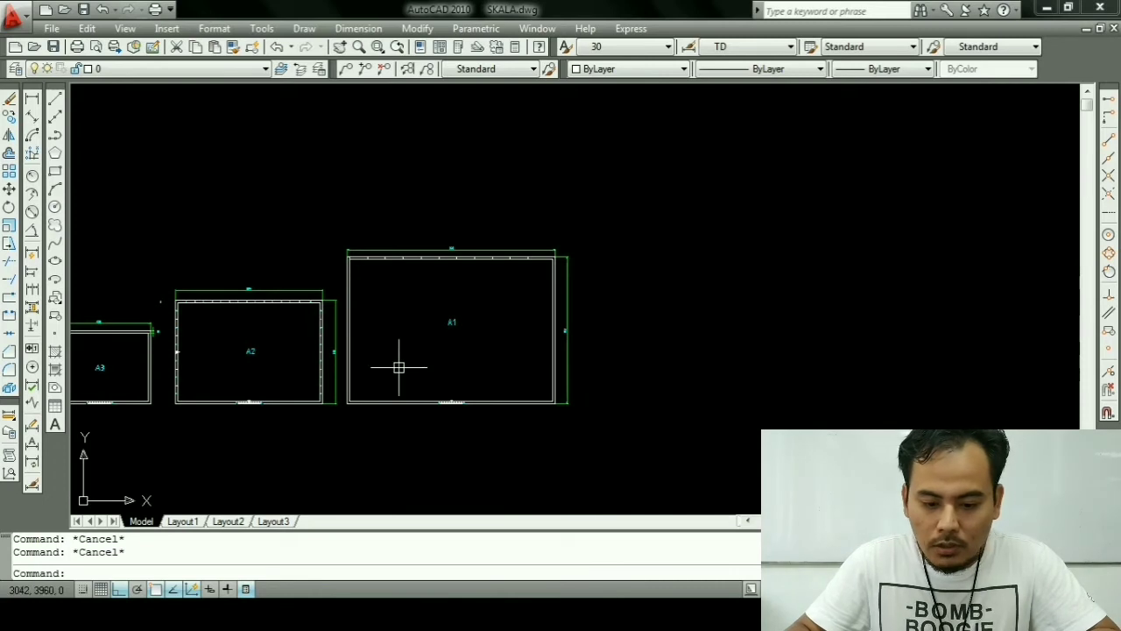
type("l")
key("Return")
scroll(550, 395, "up", 4)
scroll(570, 399, "up", 3)
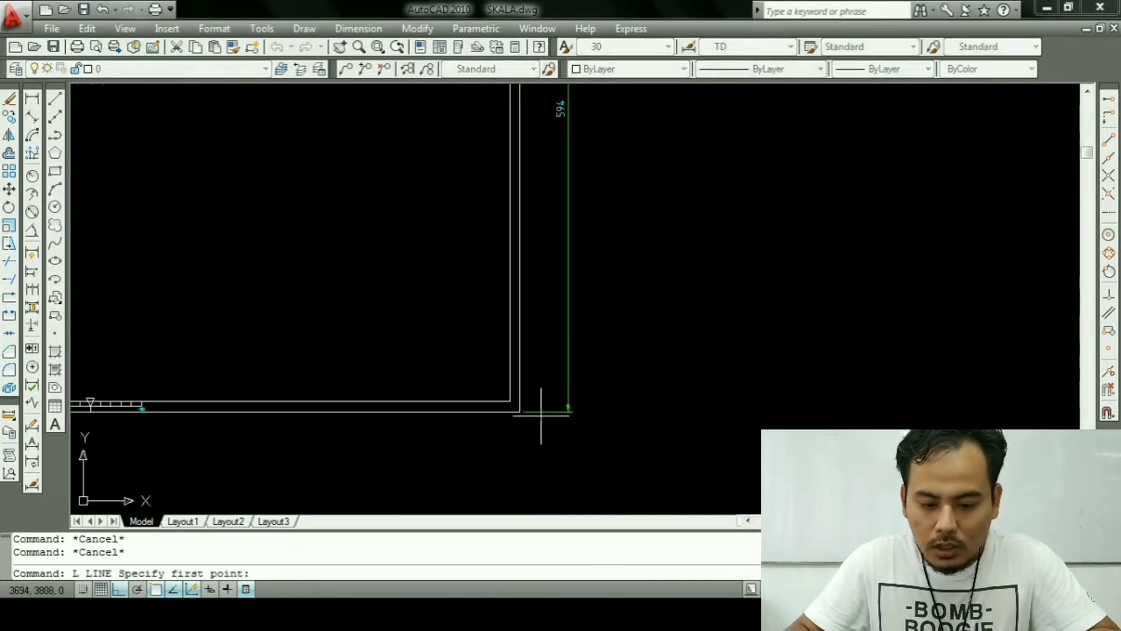
left_click(569, 409)
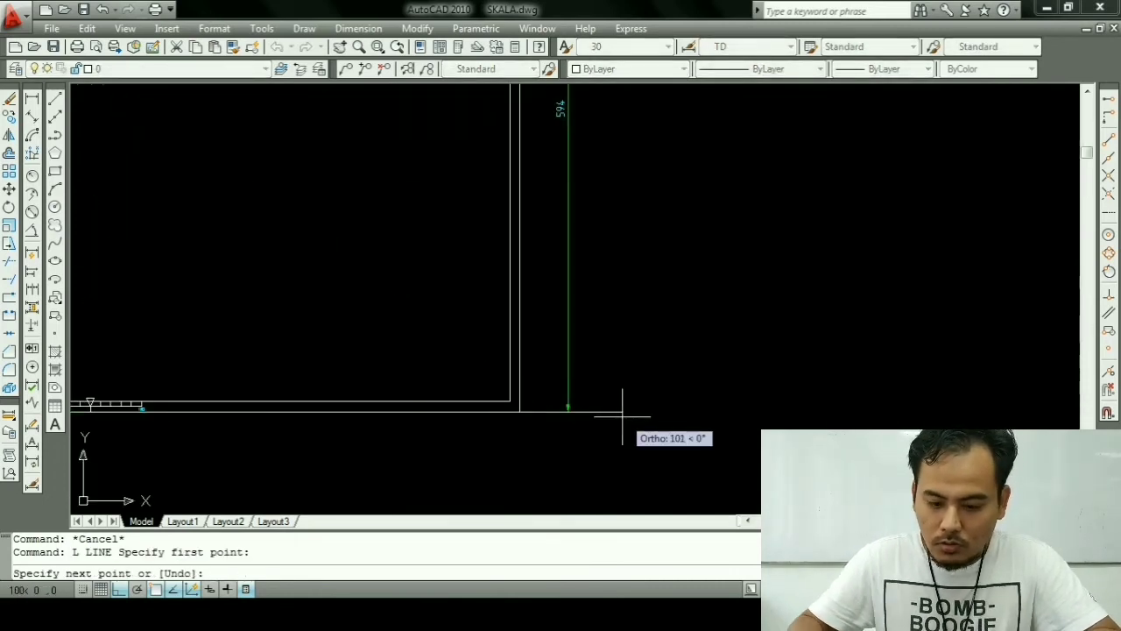
type("100")
key("Return")
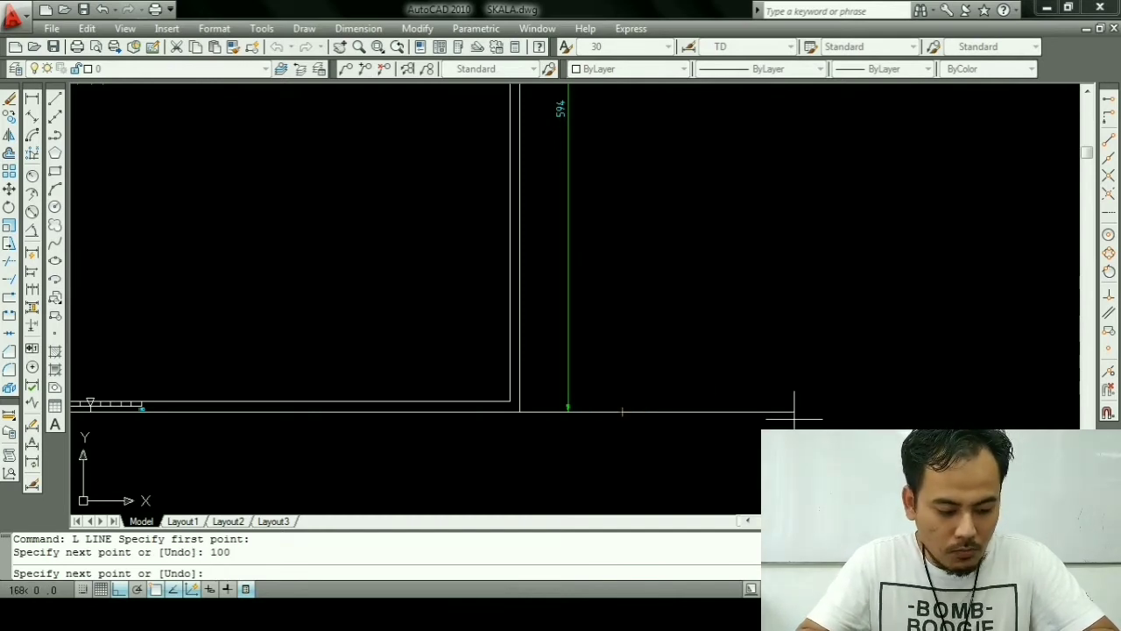
type("1189")
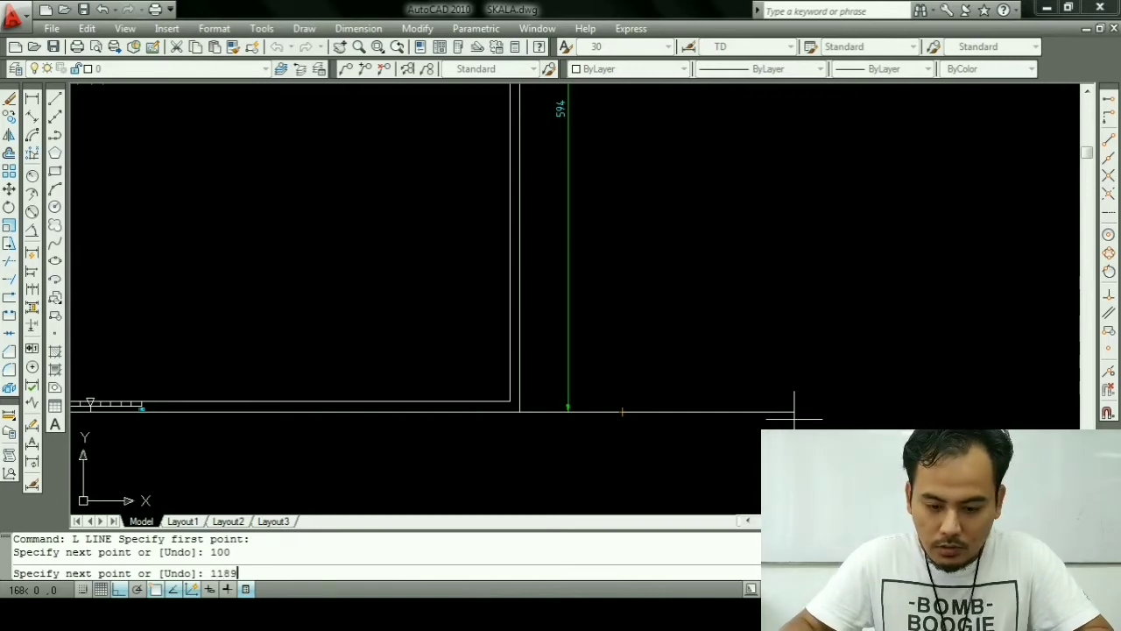
key("Return")
key("Escape")
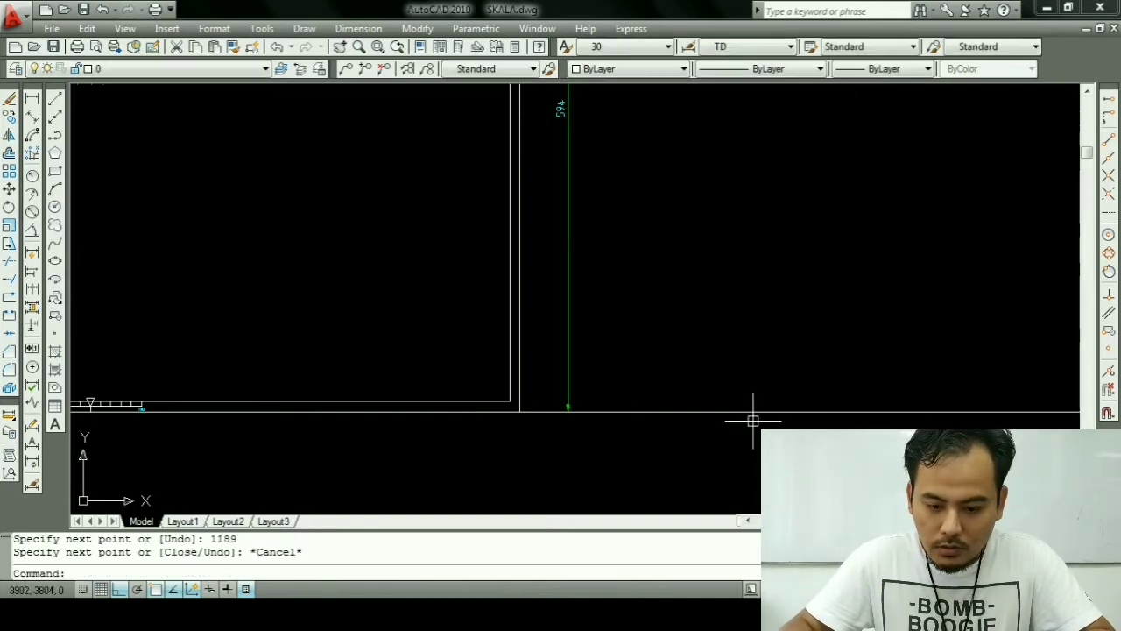
Step: Delete the 100-unit spacer segment
type("e")
key("Return")
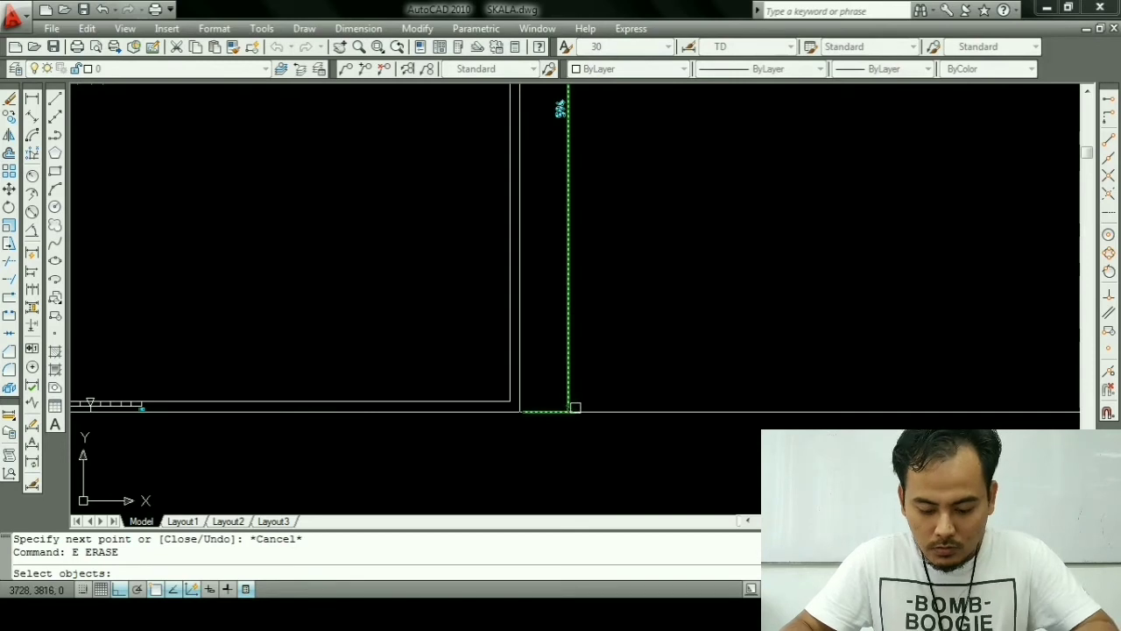
left_click(575, 407)
key("Escape")
Step: Draw the sheet's 841-unit left edge upward from the bottom line's left end
type("l")
key("Return")
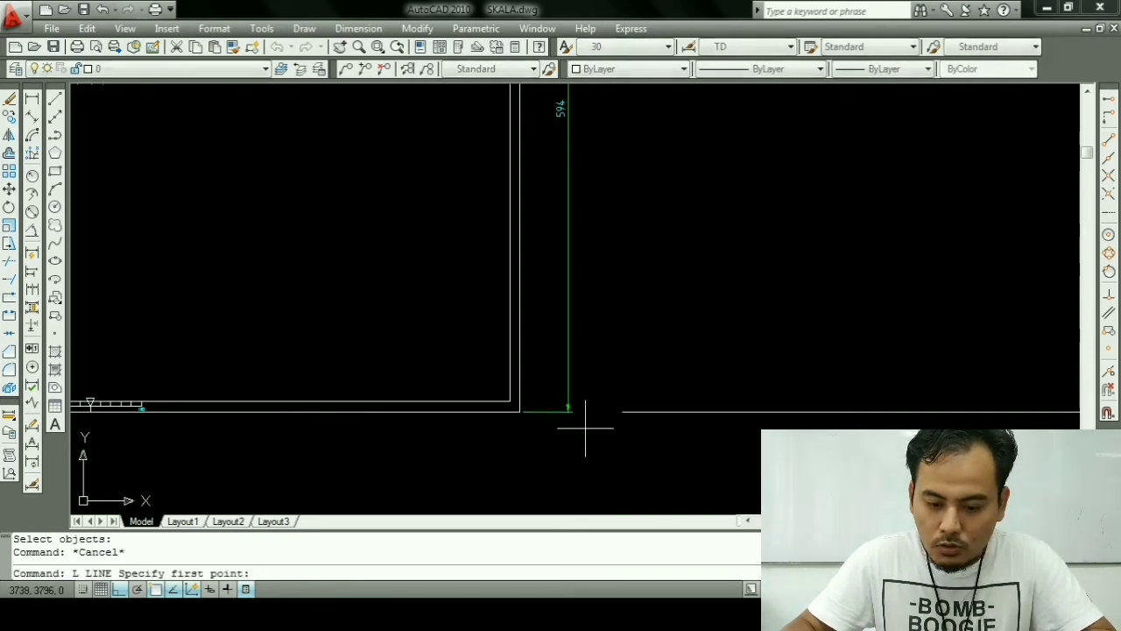
left_click(622, 411)
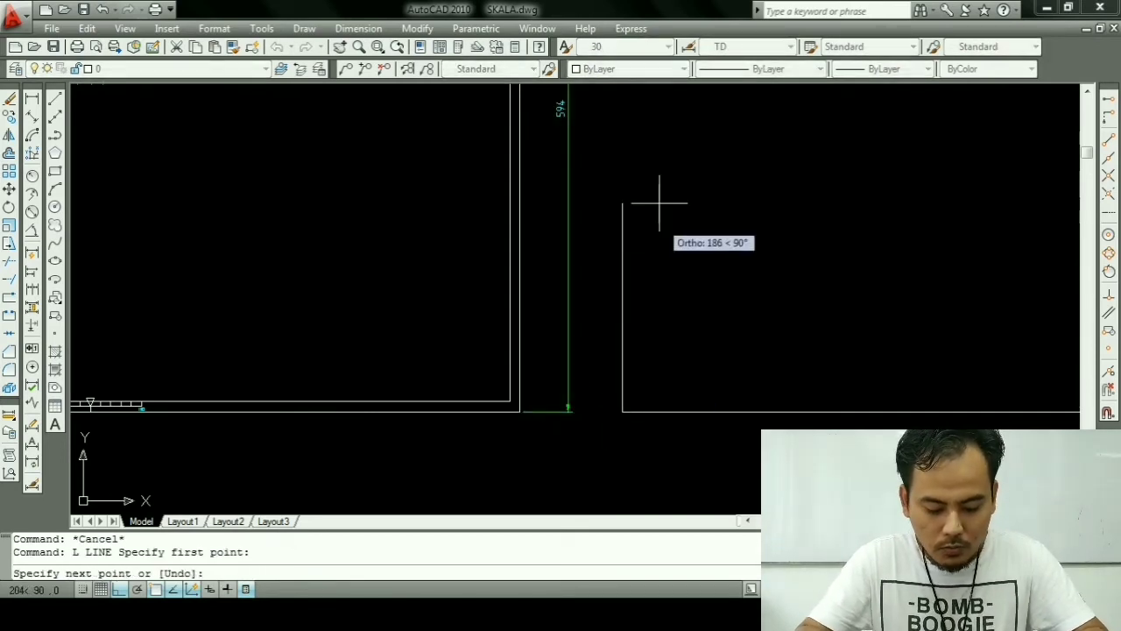
type("841")
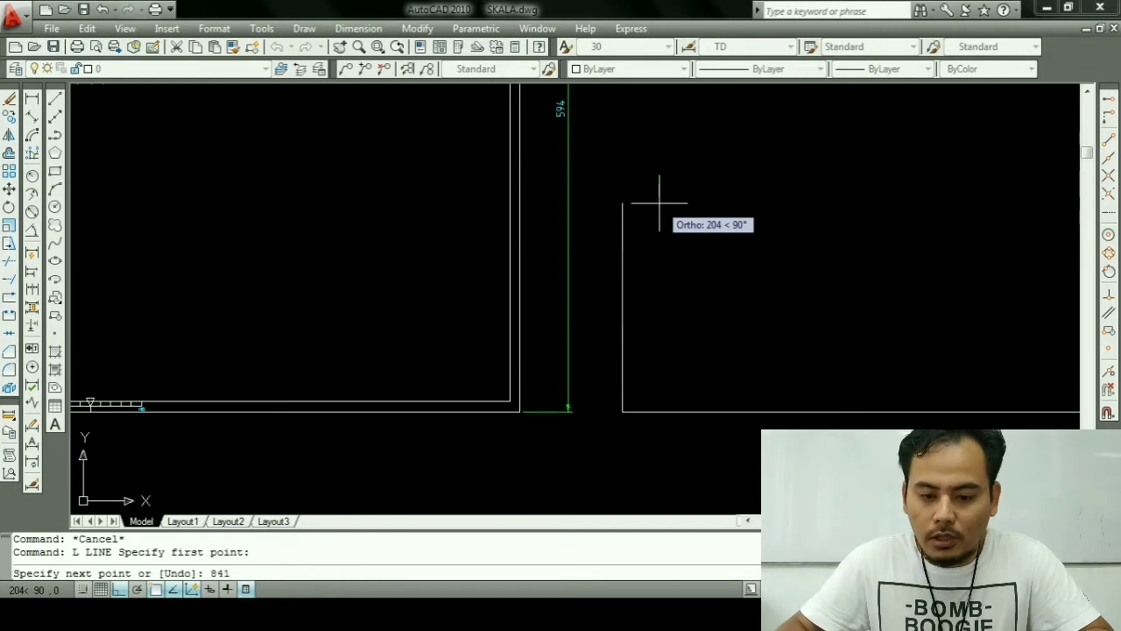
key("Return")
key("Escape")
scroll(546, 281, "down", 3)
scroll(546, 280, "down", 2)
scroll(546, 280, "down", 1)
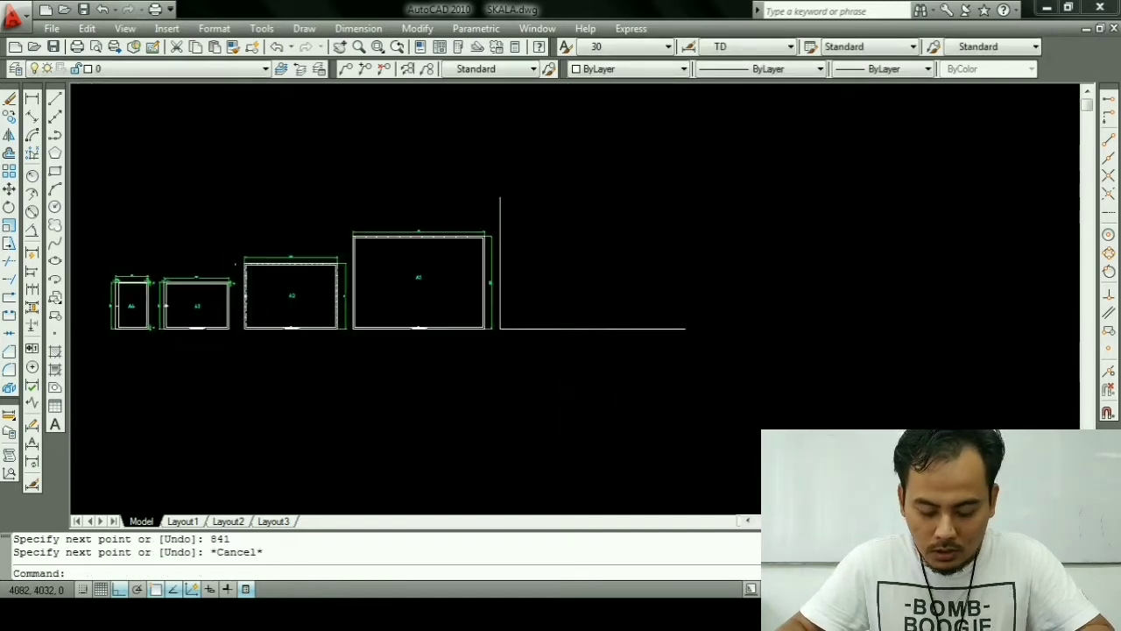
scroll(583, 264, "up", 3)
key("Escape")
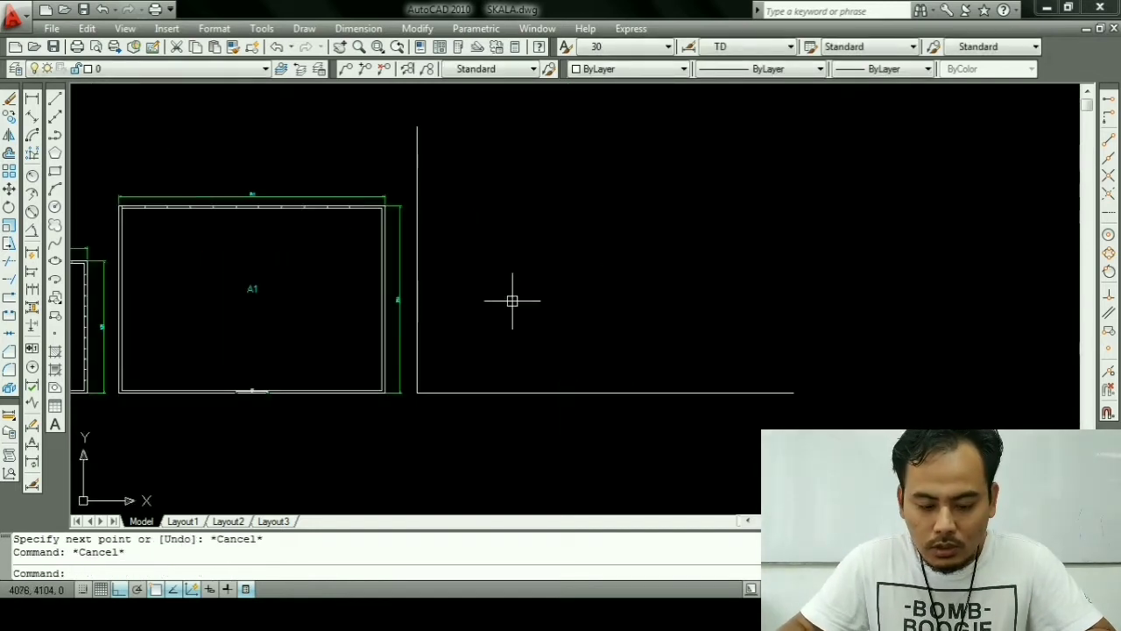
type("L")
Step: Draw the sheet's right edge up from the bottom line's end, then a top edge overshooting it
key("Return")
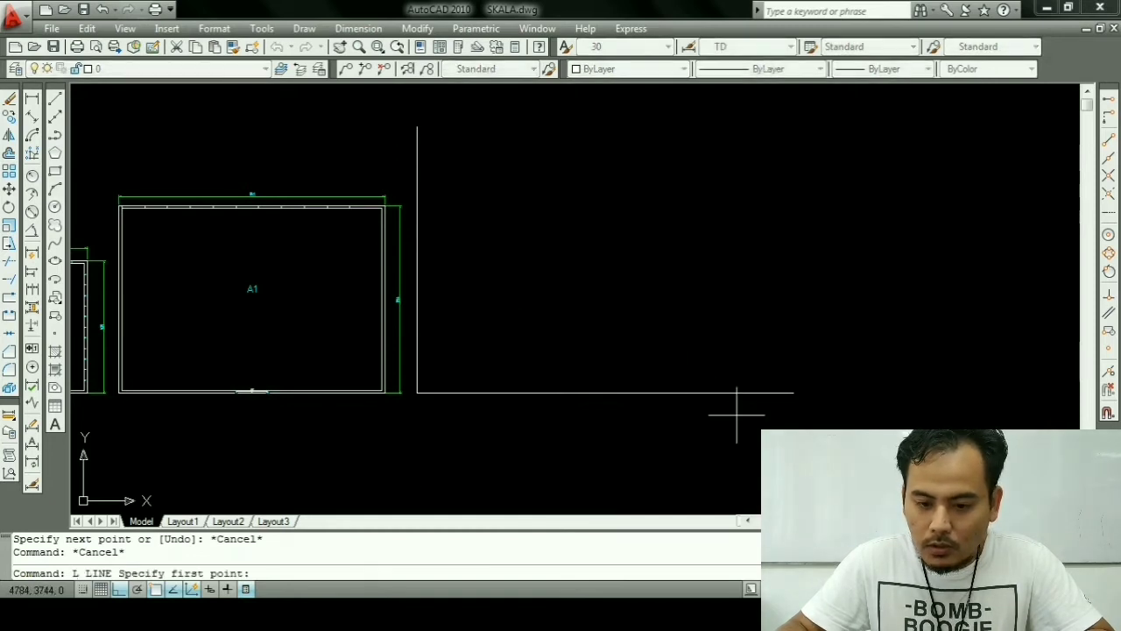
left_click(793, 393)
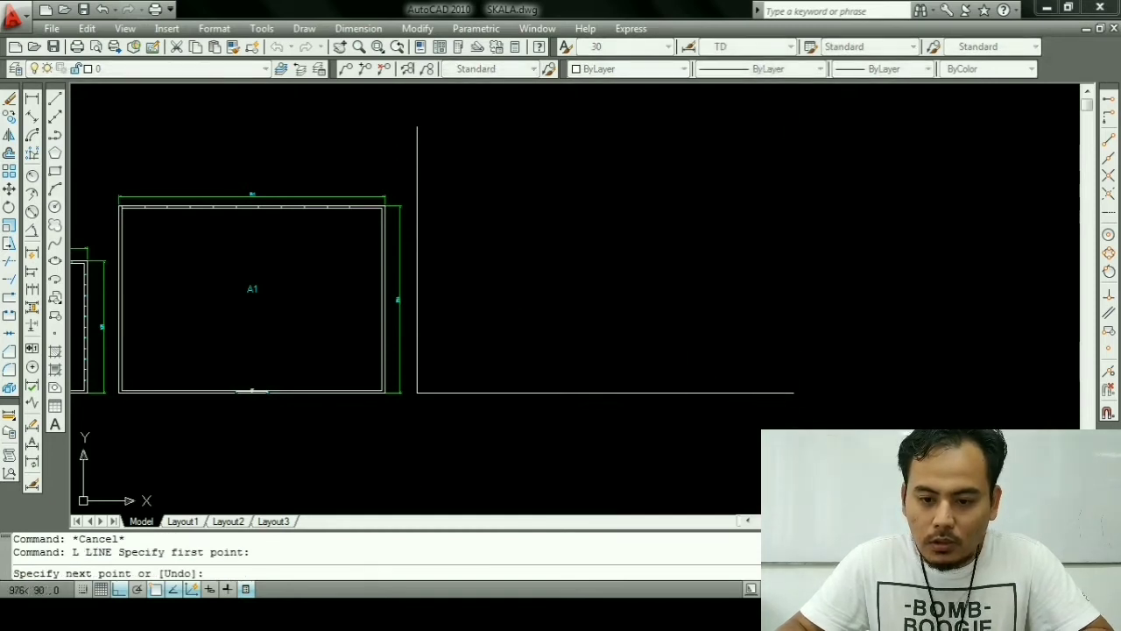
left_click(793, 99)
key("Escape")
key("Return")
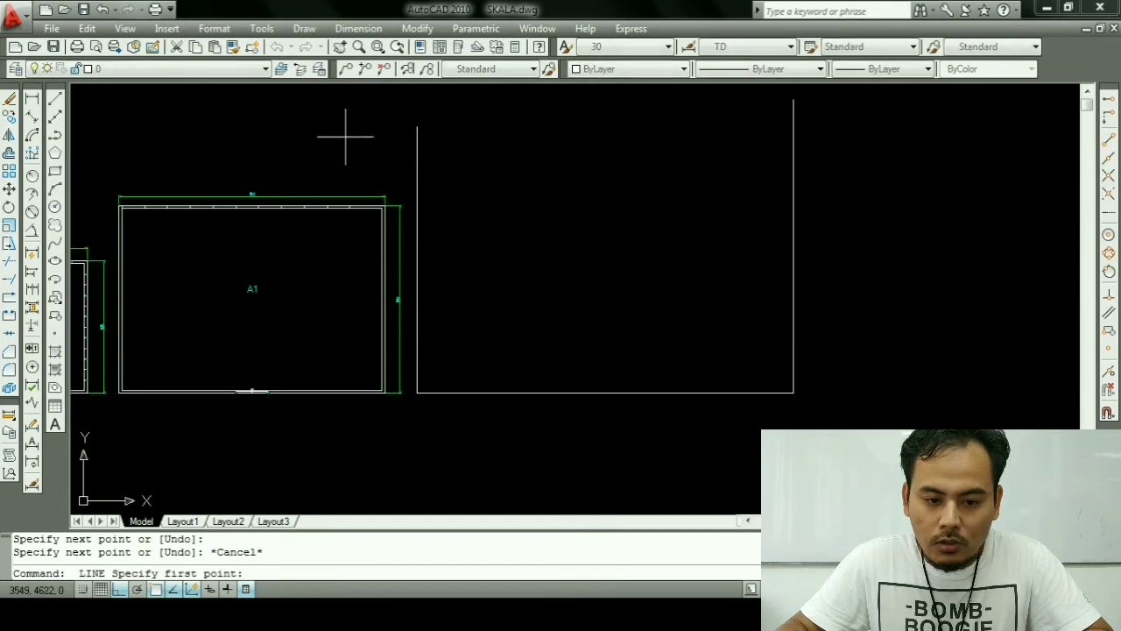
left_click(417, 127)
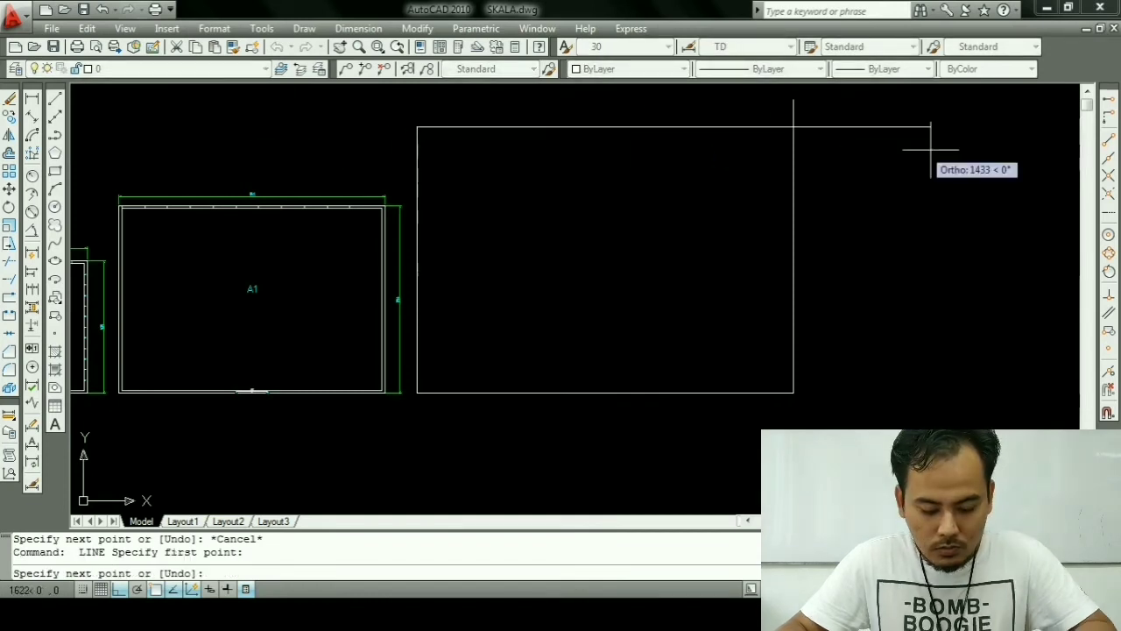
left_click(881, 127)
key("Escape")
Step: Trim off the top edge's overhang beyond the right edge
type("tr")
key("Return")
key("Return")
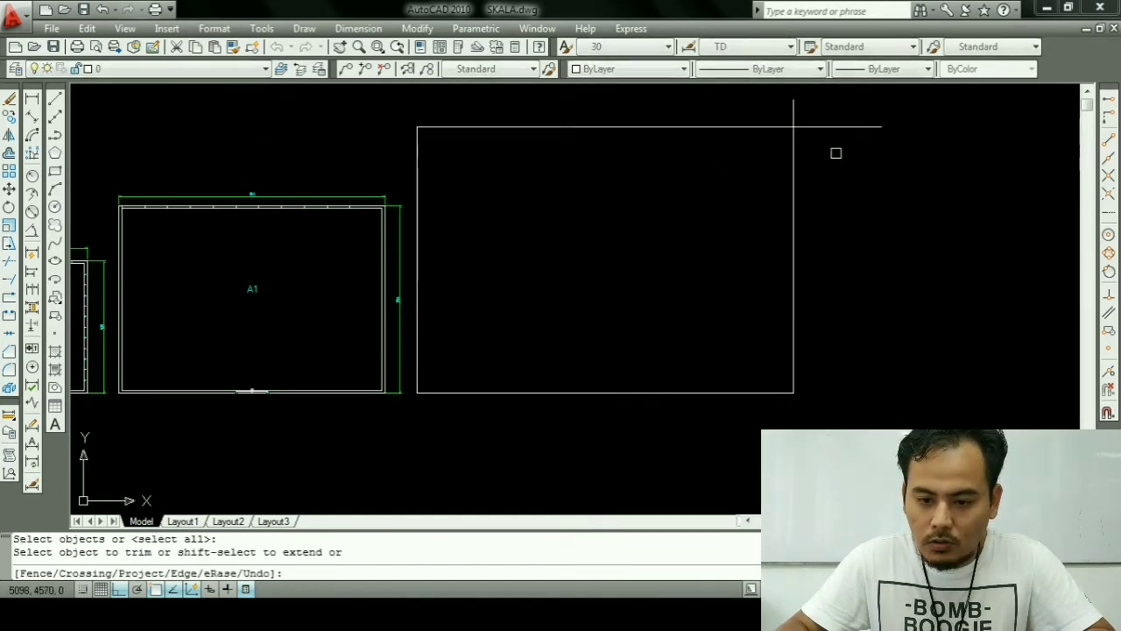
left_click(838, 147)
left_click(790, 103)
key("Escape")
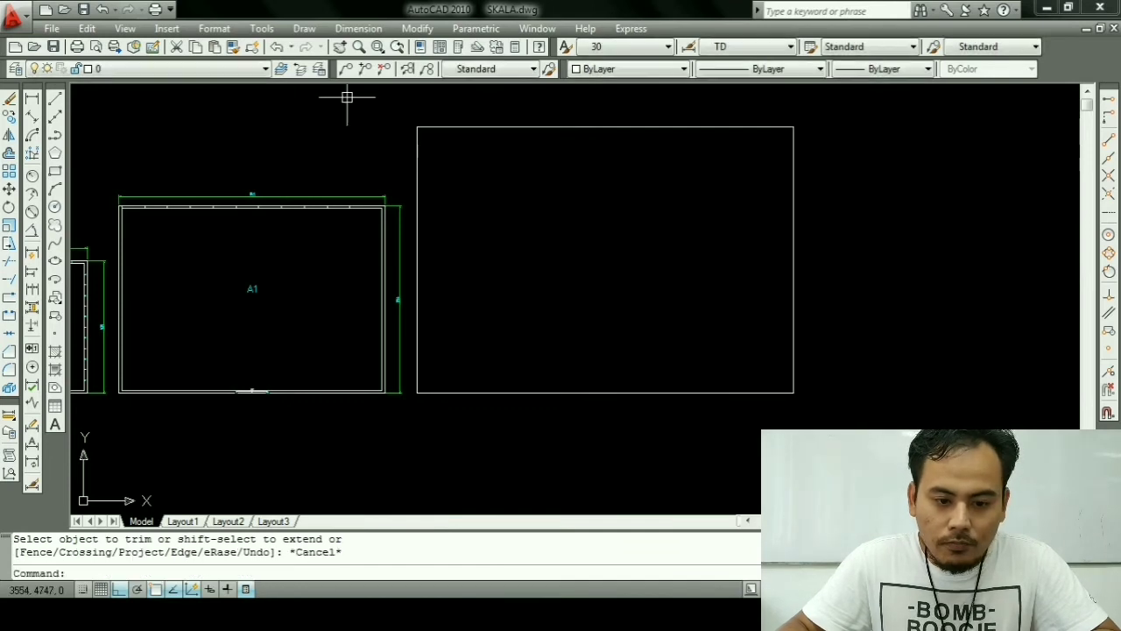
left_click(32, 97)
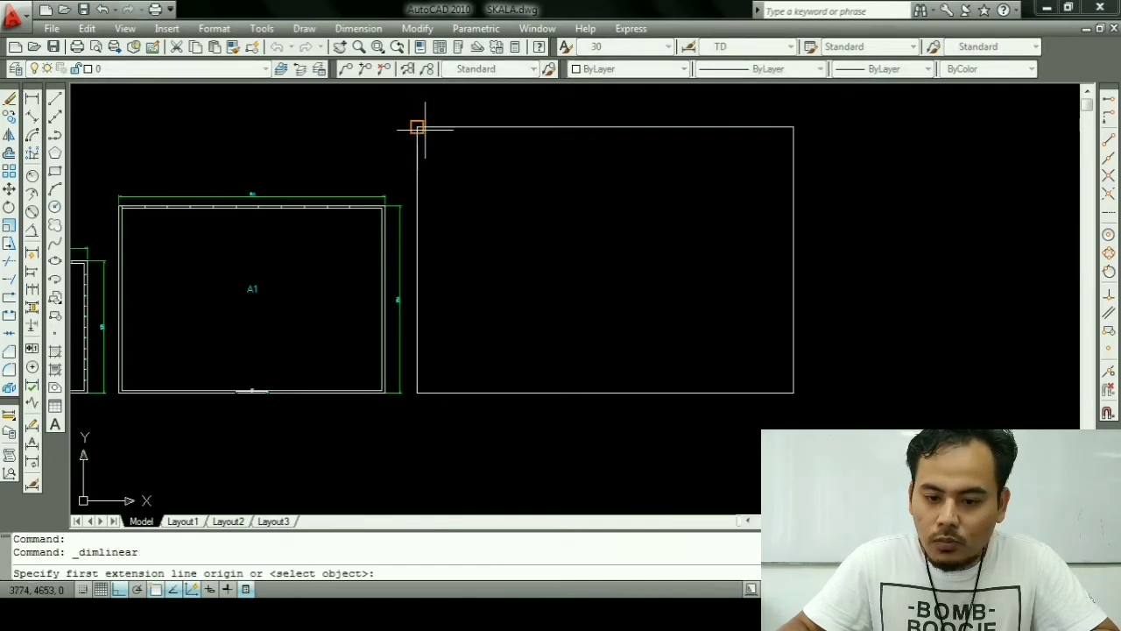
Step: Dimension the sheet's top edge between its corners as 1189, placed above
left_click(416, 127)
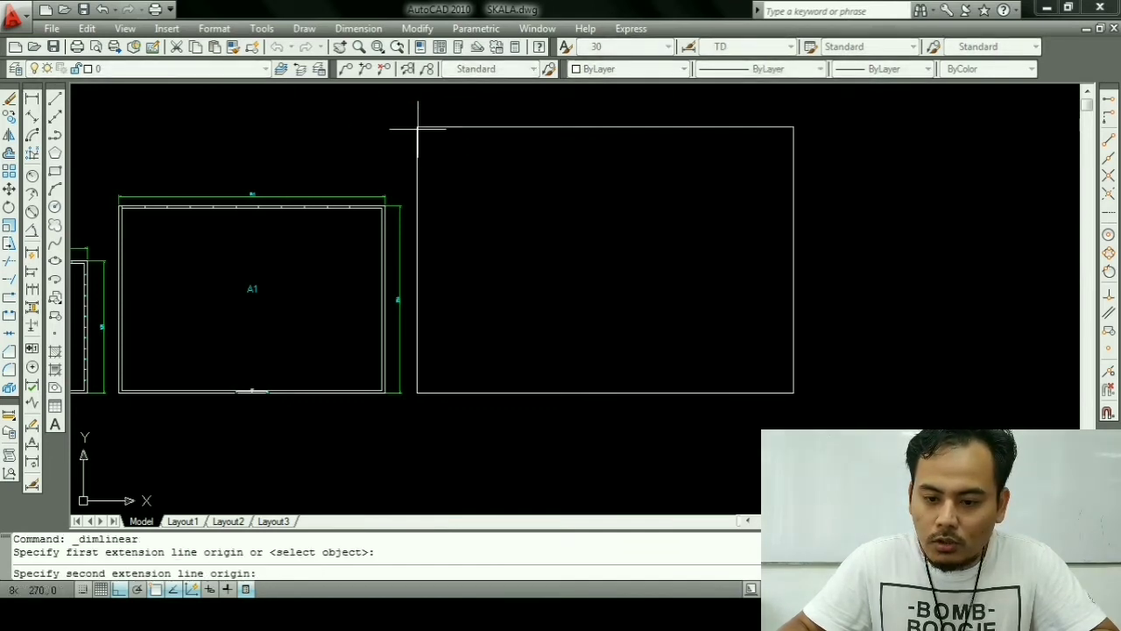
left_click(793, 127)
left_click(795, 112)
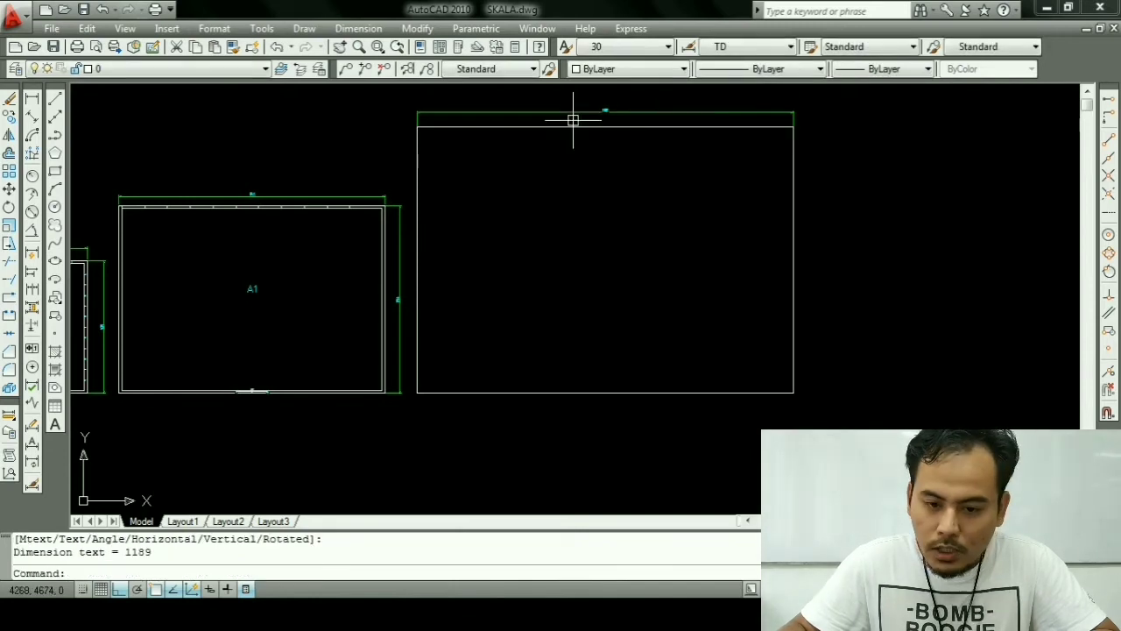
scroll(615, 105, "up", 3)
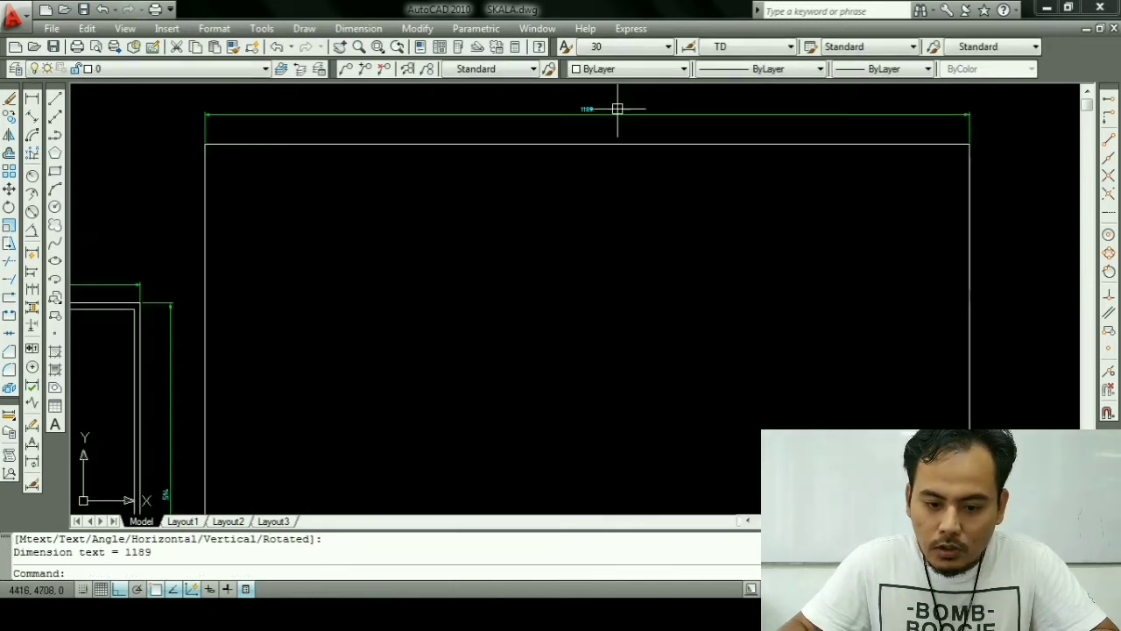
scroll(616, 105, "up", 3)
scroll(616, 105, "up", 2)
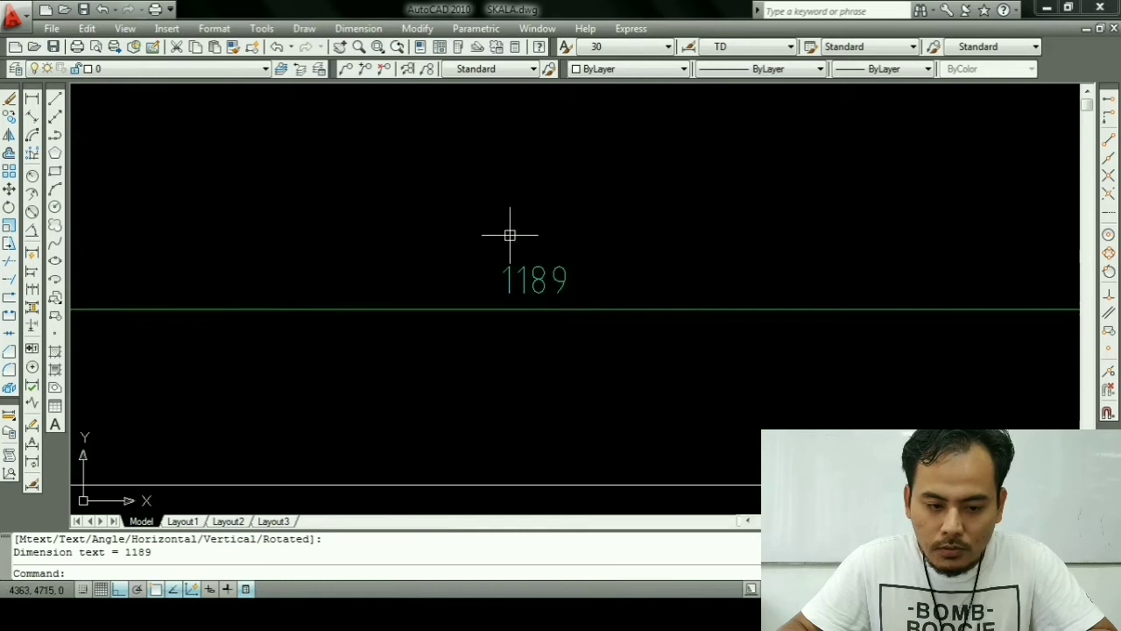
scroll(510, 233, "down", 3)
scroll(512, 240, "down", 3)
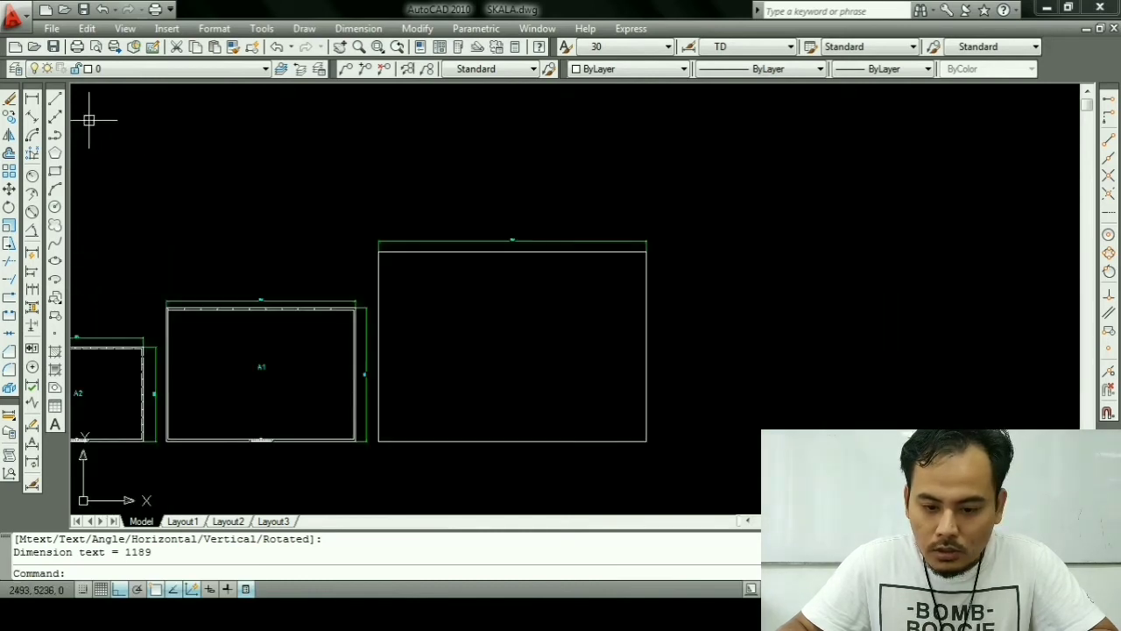
Step: Dimension the sheet's right side as 841, placed to the right
left_click(31, 98)
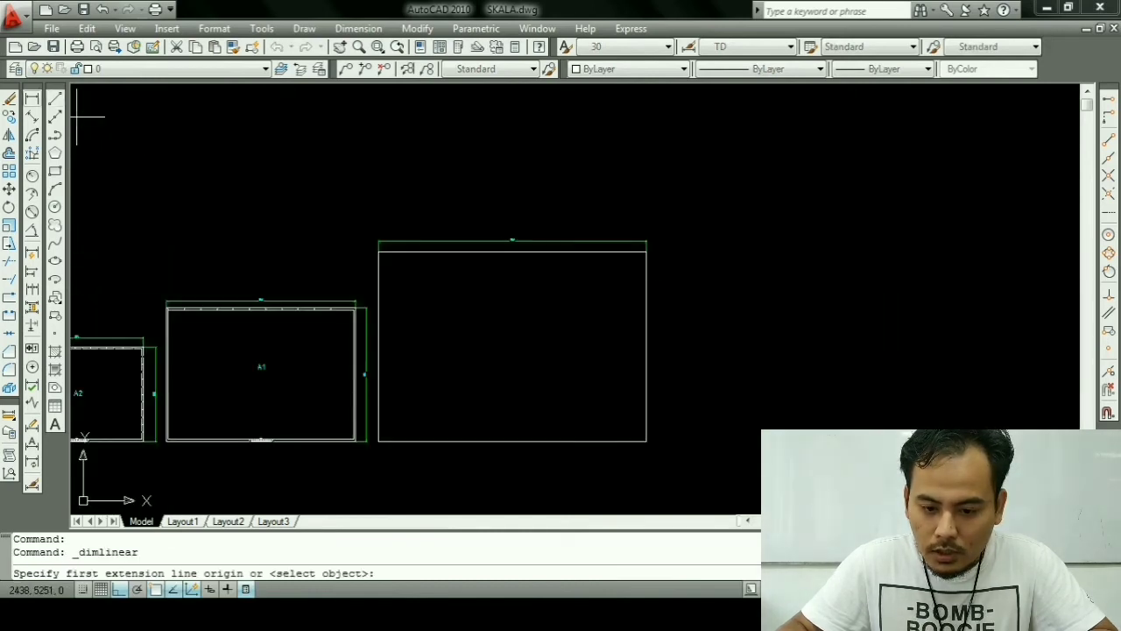
left_click(645, 256)
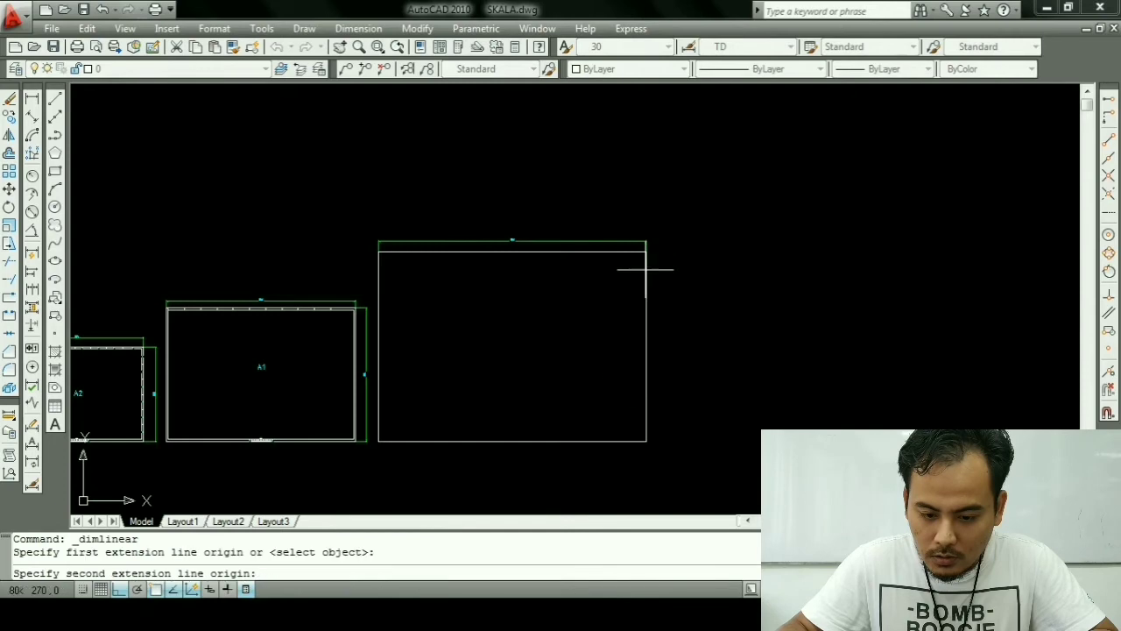
left_click(646, 441)
scroll(655, 427, "up", 3)
left_click(648, 408)
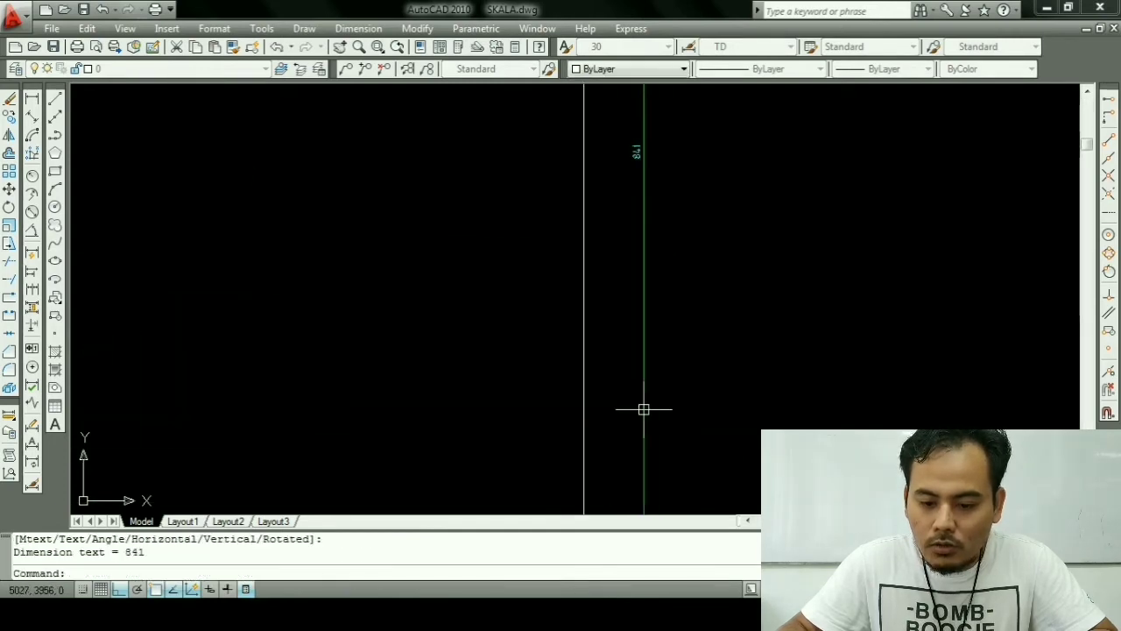
scroll(648, 407, "down", 2)
scroll(696, 345, "down", 2)
scroll(652, 342, "up", 4)
scroll(651, 341, "up", 4)
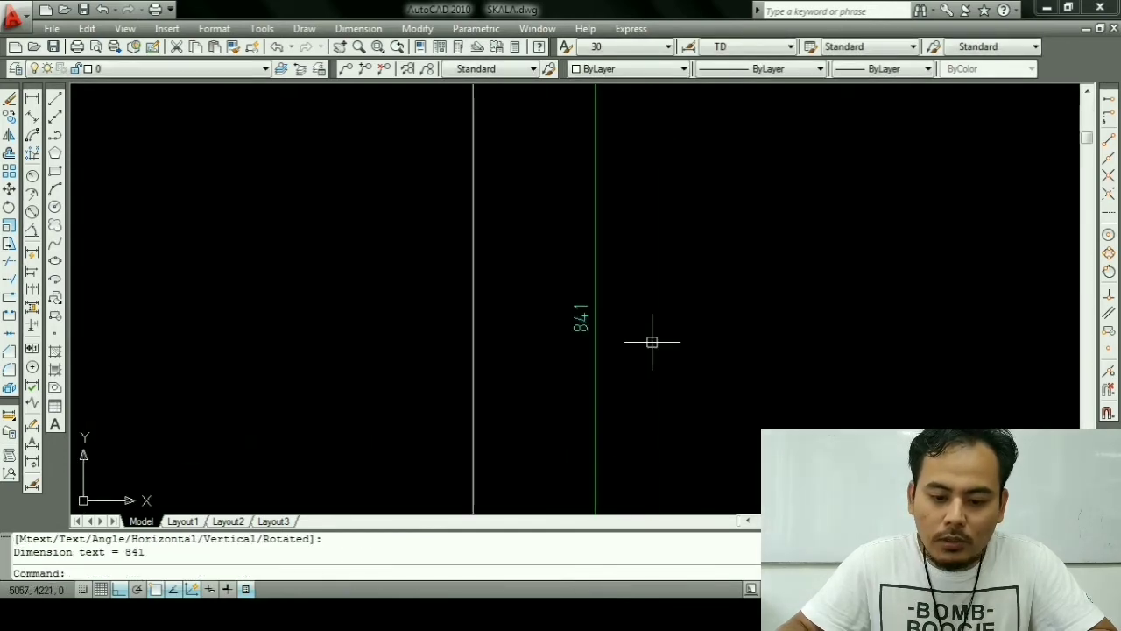
scroll(596, 334, "down", 1)
scroll(590, 330, "down", 3)
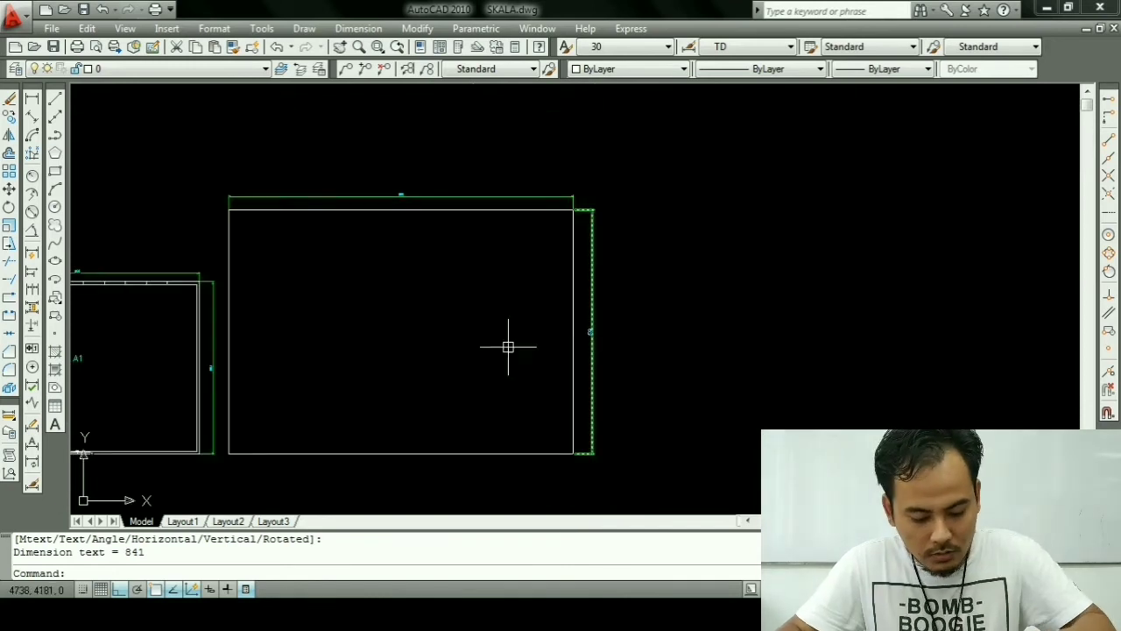
middle_click_drag(511, 345, 535, 344)
Step: Offset the bottom, right, top and left edges 10 units inward to form the inner border
type("o")
key("Return")
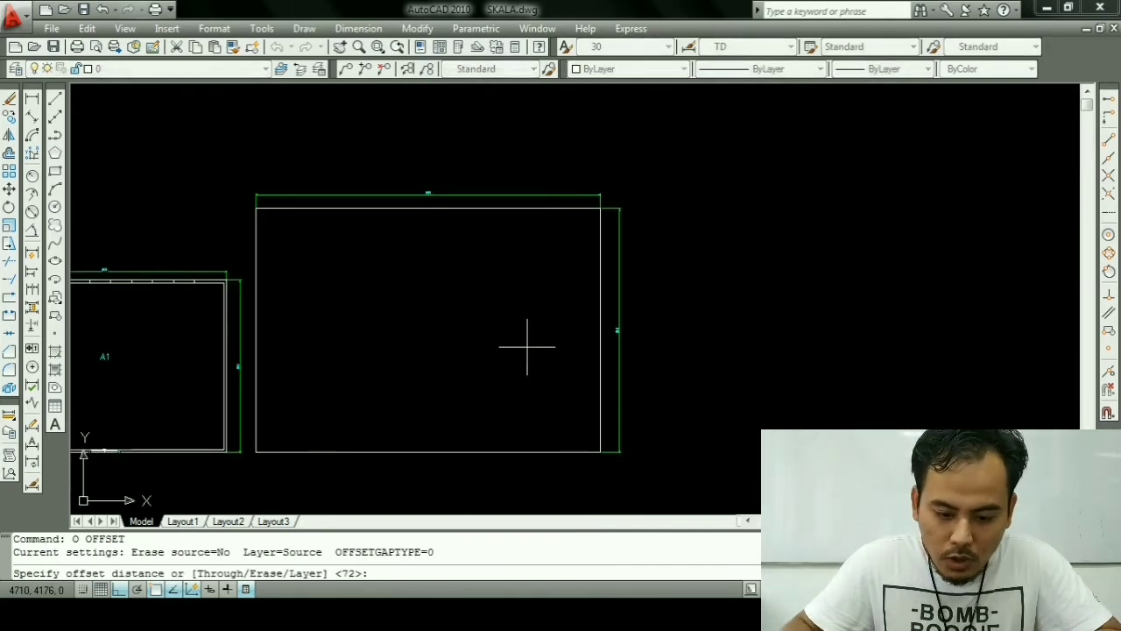
key("Return")
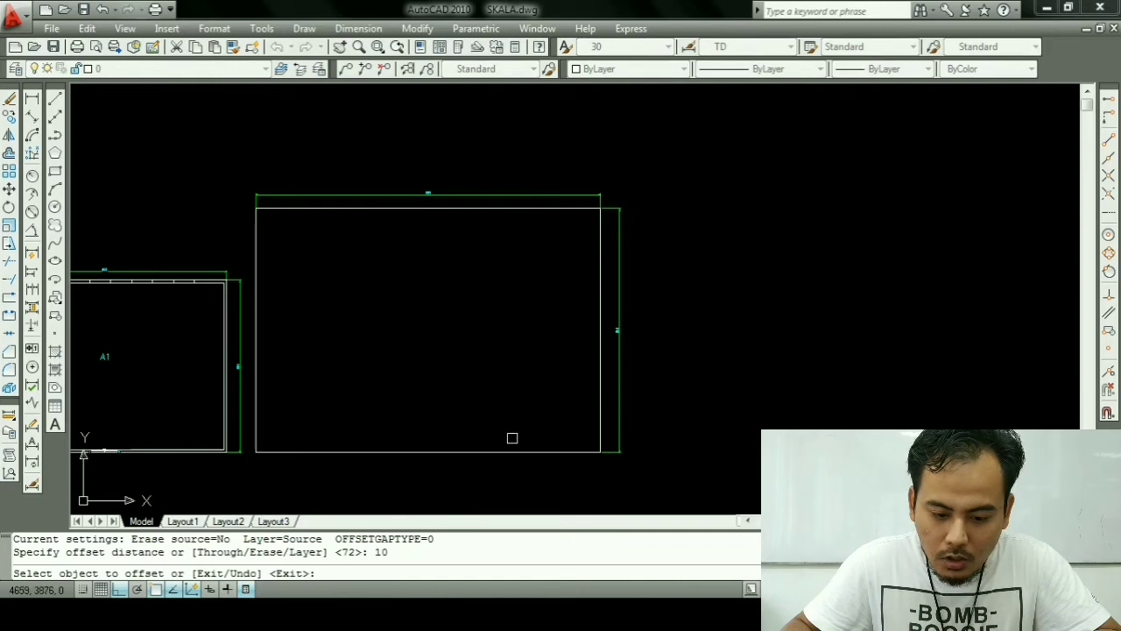
left_click(510, 451)
left_click(505, 400)
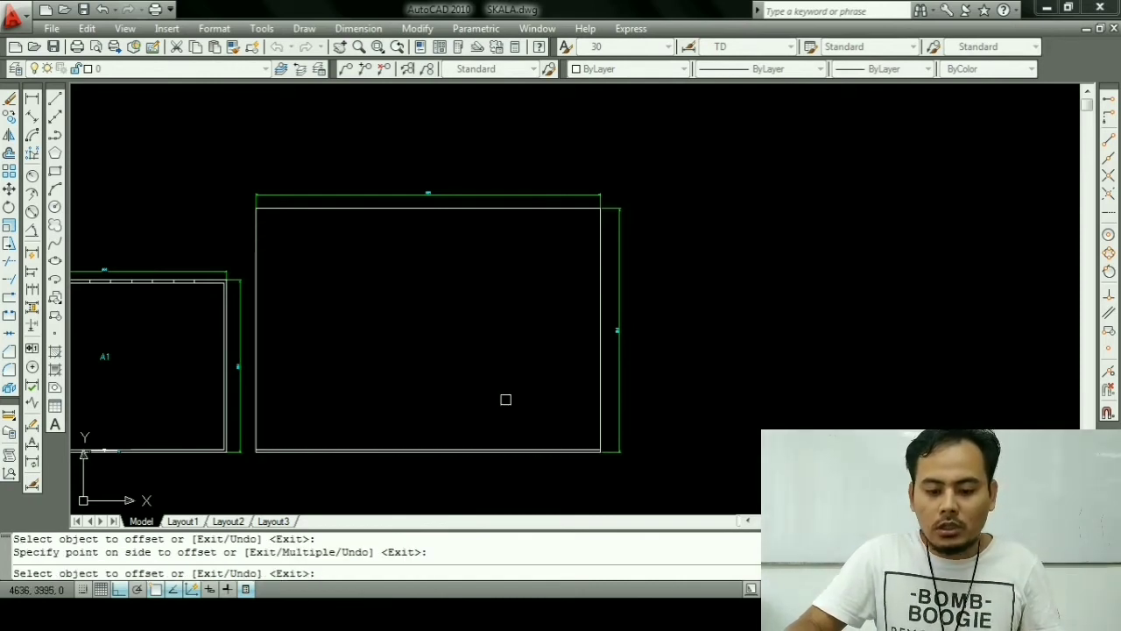
left_click(601, 421)
left_click(543, 394)
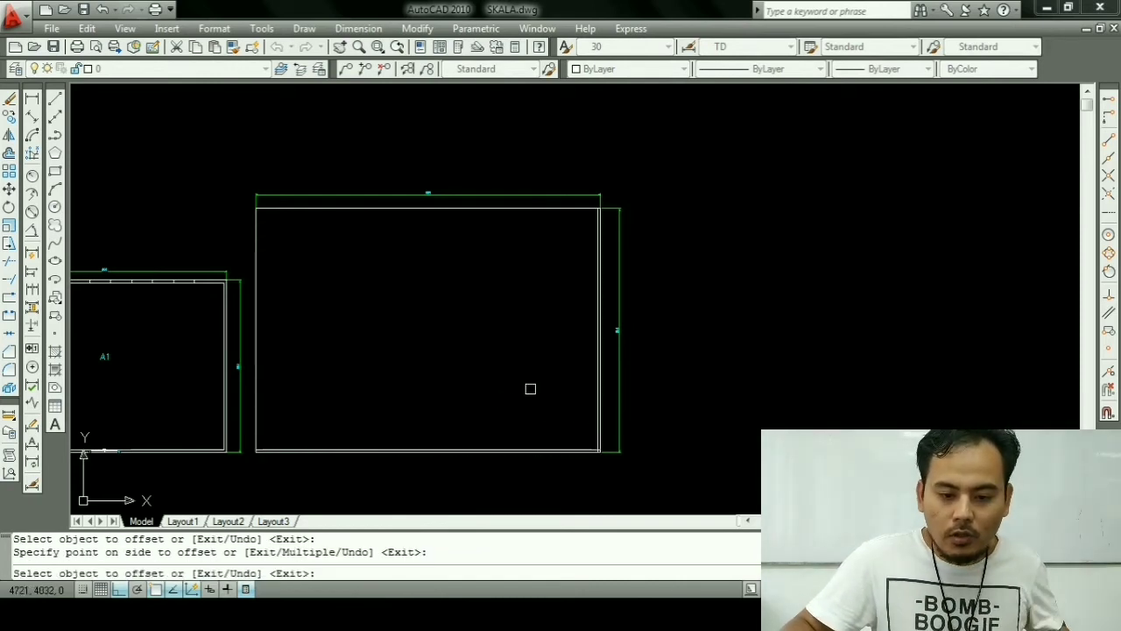
left_click(479, 210)
left_click(432, 256)
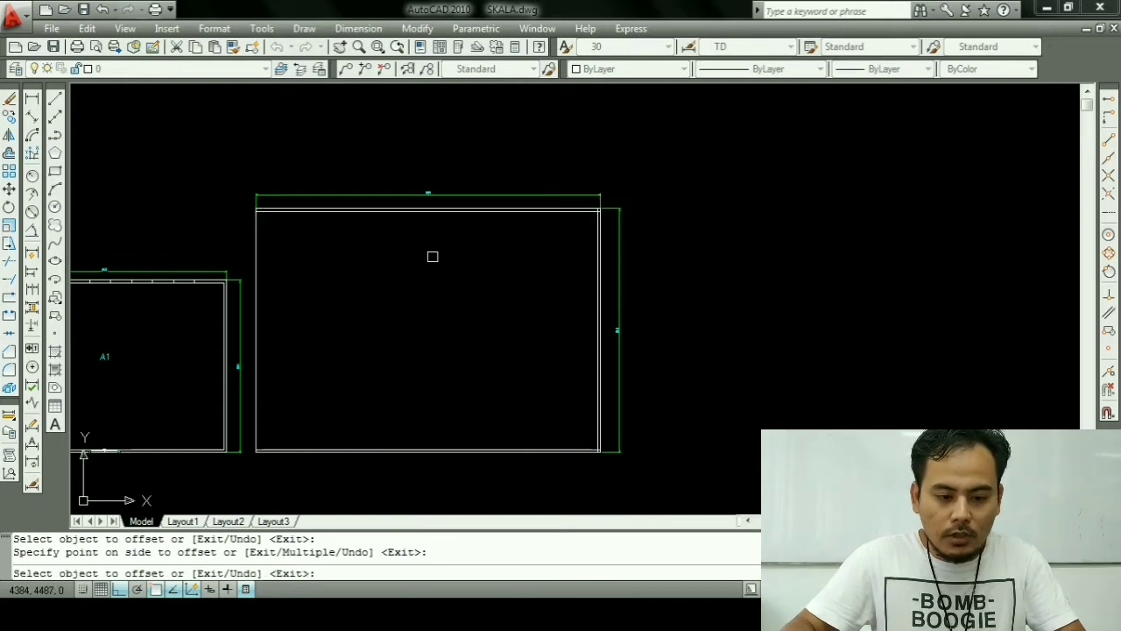
left_click(260, 253)
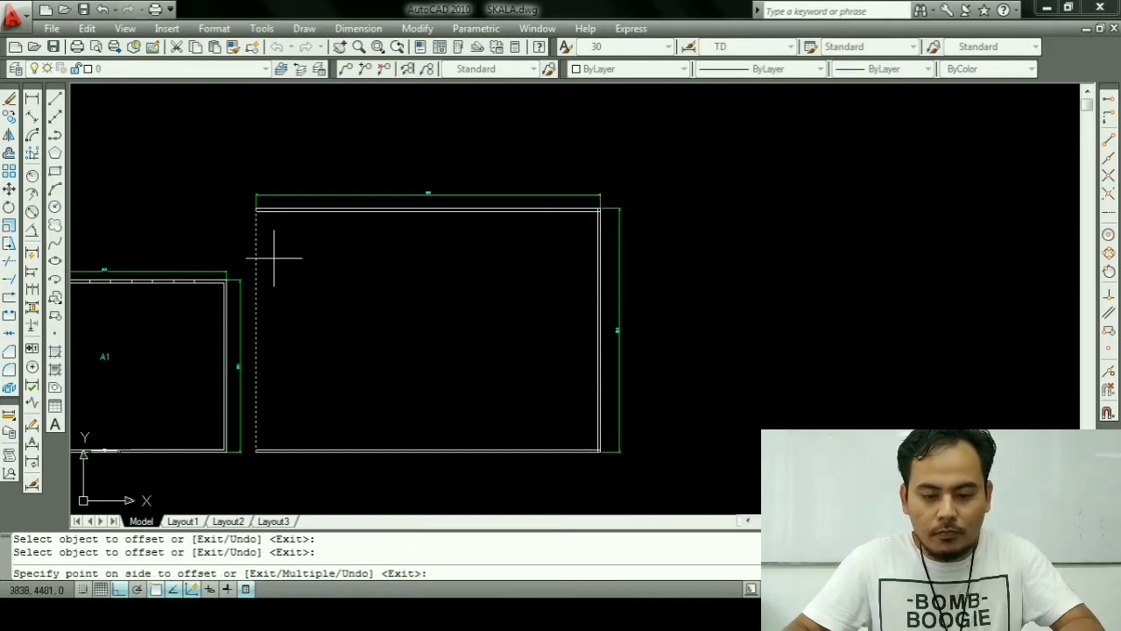
left_click(310, 276)
key("Escape")
middle_click_drag(268, 298, 373, 300)
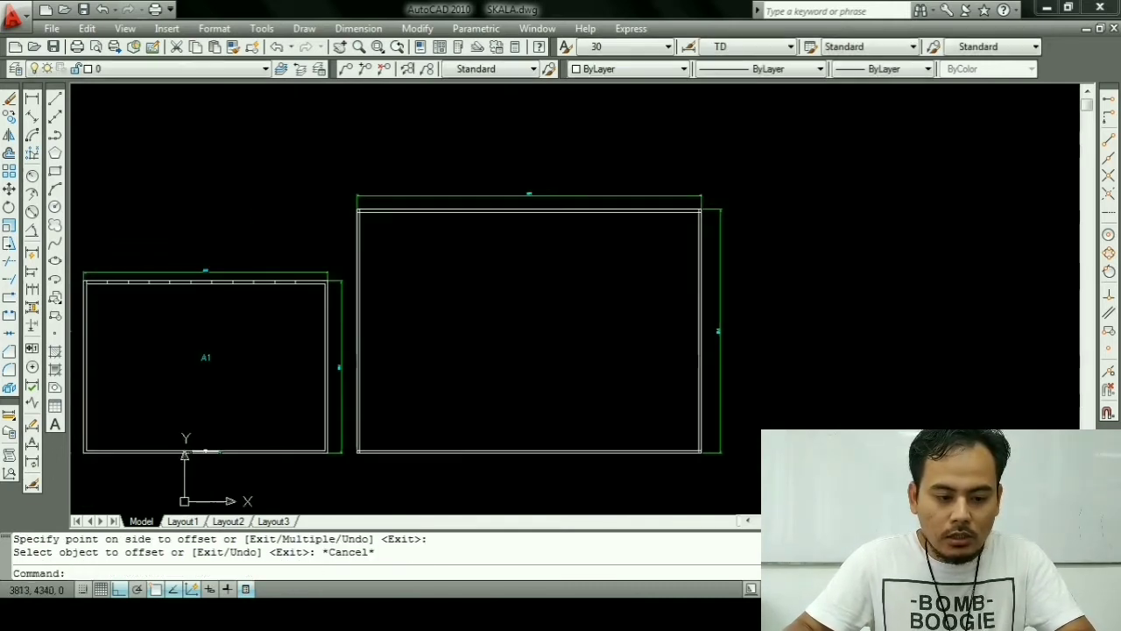
Step: Copy the A1 sheet label into the new A0 frame
key("Escape")
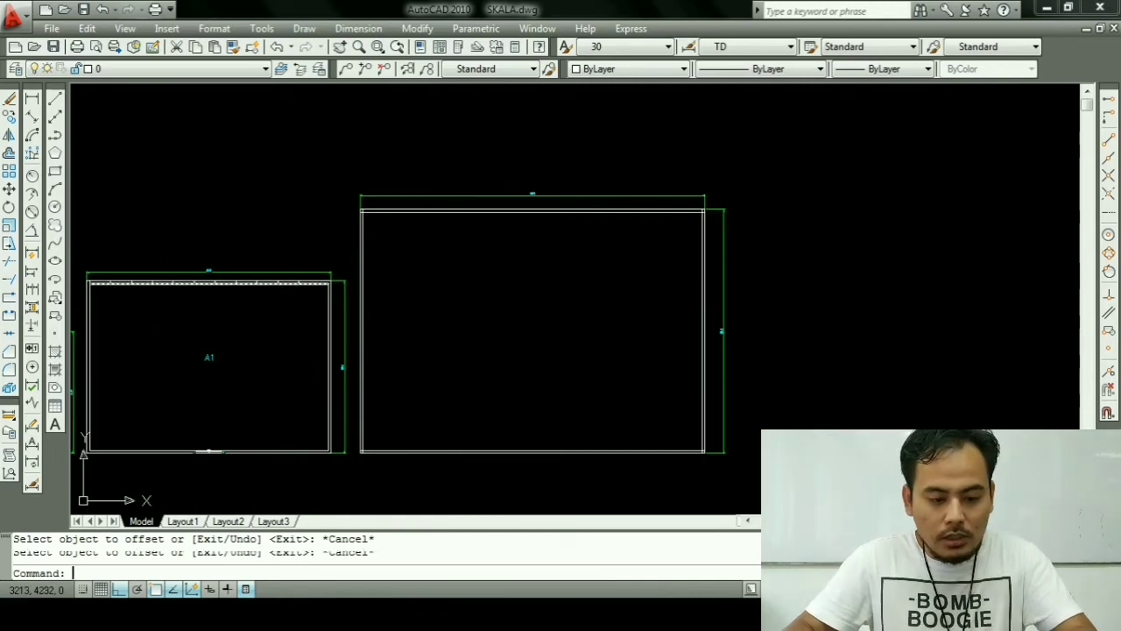
type("co")
key("Return")
left_click(182, 334)
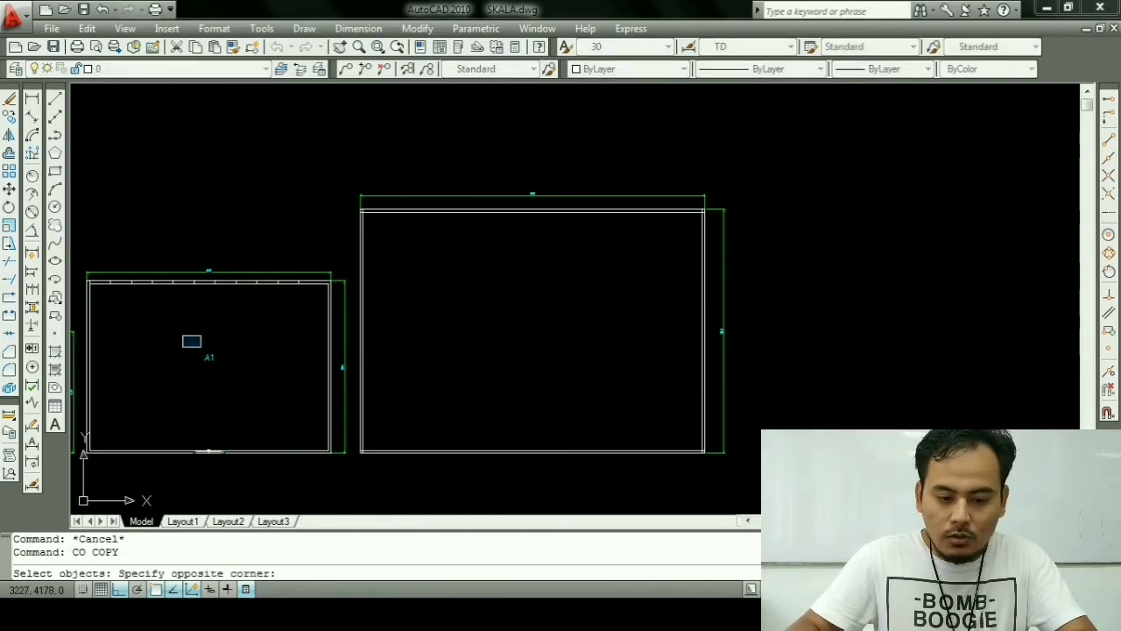
left_click(255, 377)
key("Return")
left_click(210, 357)
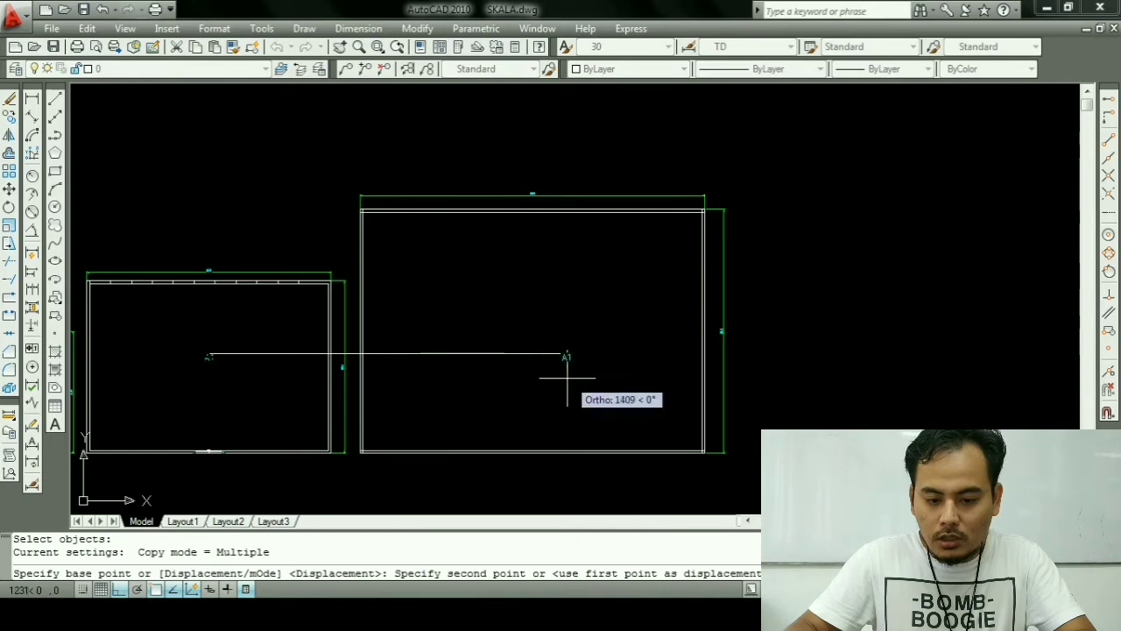
left_click(542, 372)
key("Escape")
key("Escape")
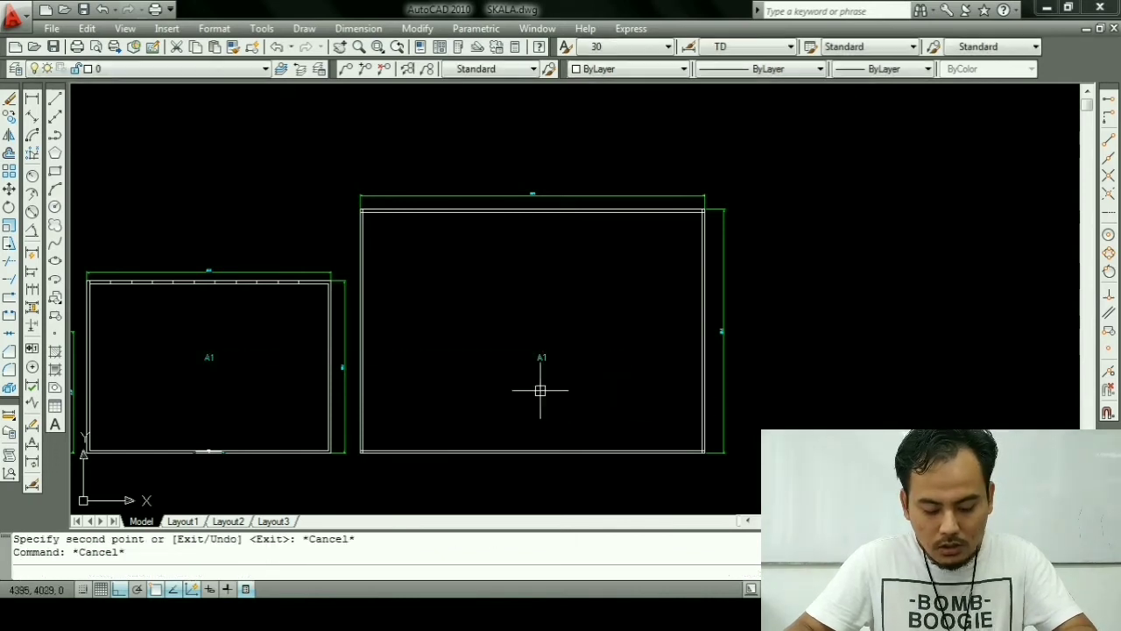
Step: Change the copied label's text from A1 to A0 with DDEDIT
type("ED")
key("Return")
scroll(555, 355, "up", 3)
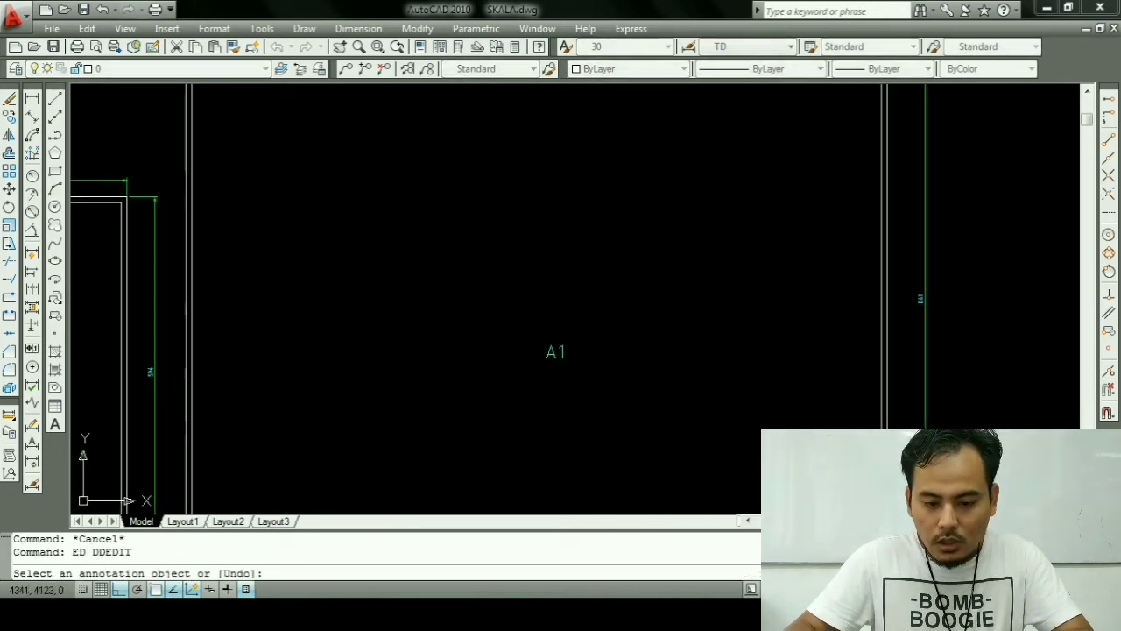
left_click(556, 352)
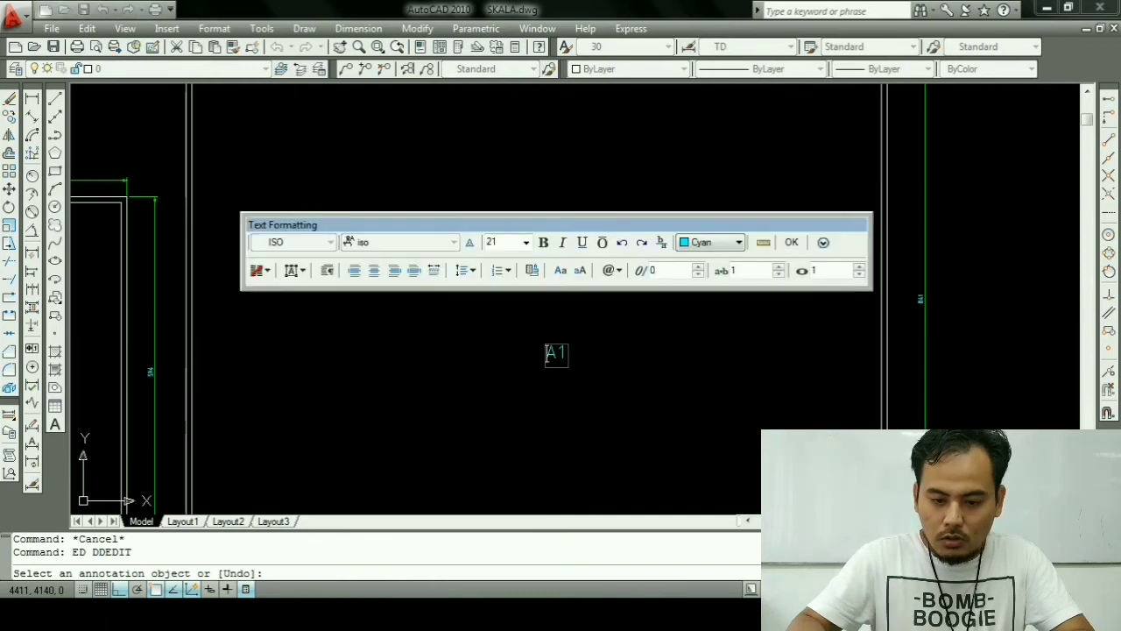
type("0")
key("Return")
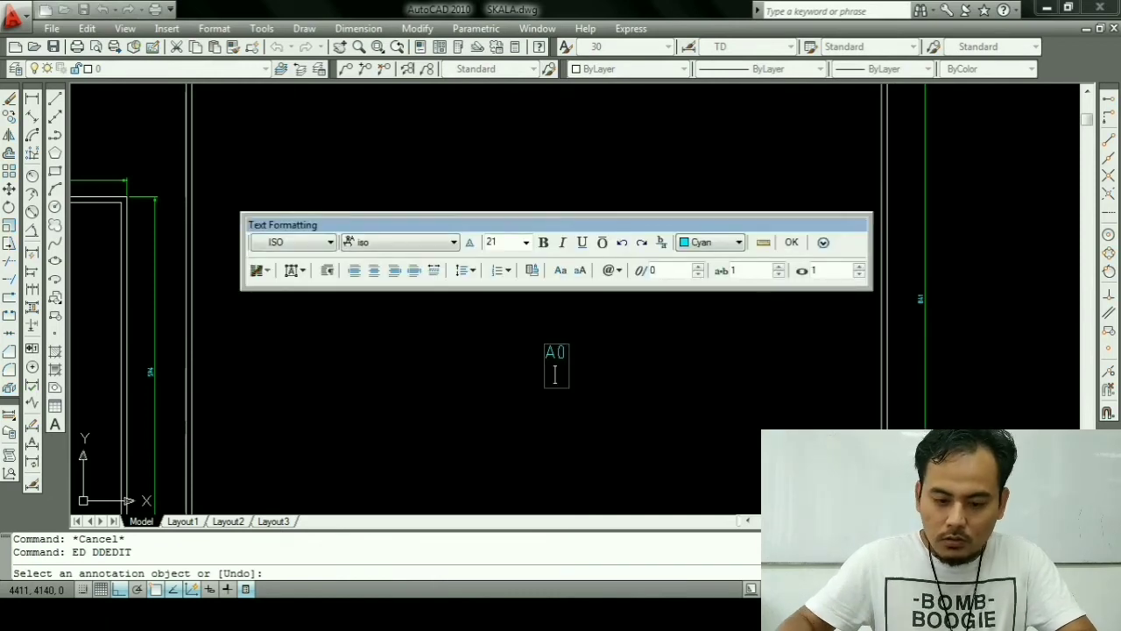
key("Escape")
key("Escape")
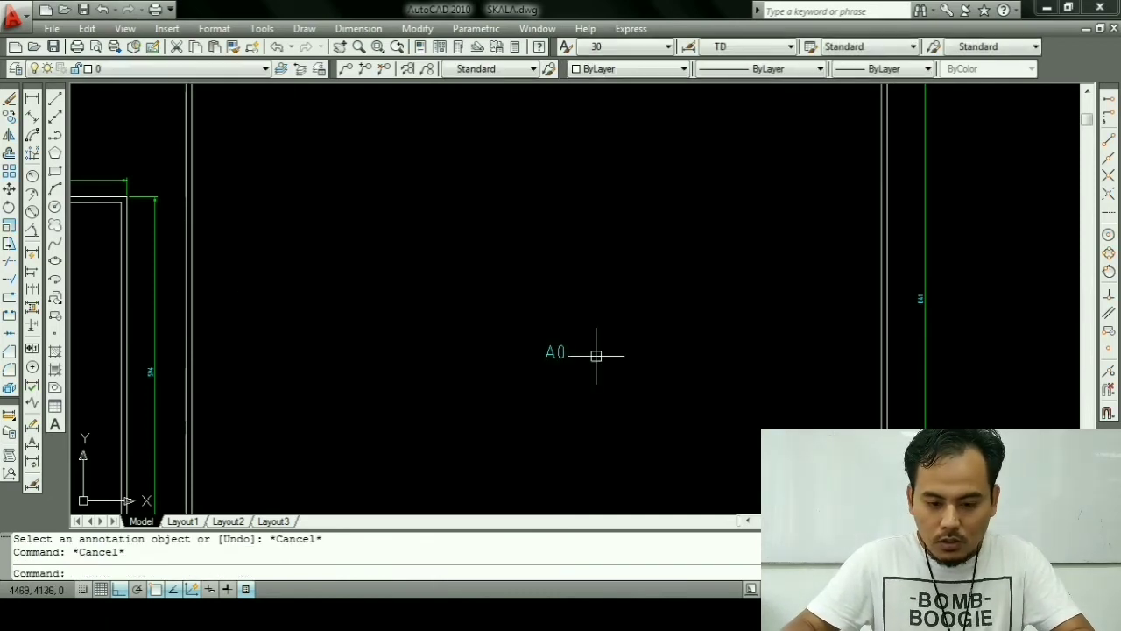
left_click(385, 573)
Step: Scale the A0 label up by a factor of 3
type("Sc")
key("Return")
left_click(556, 351)
key("Return")
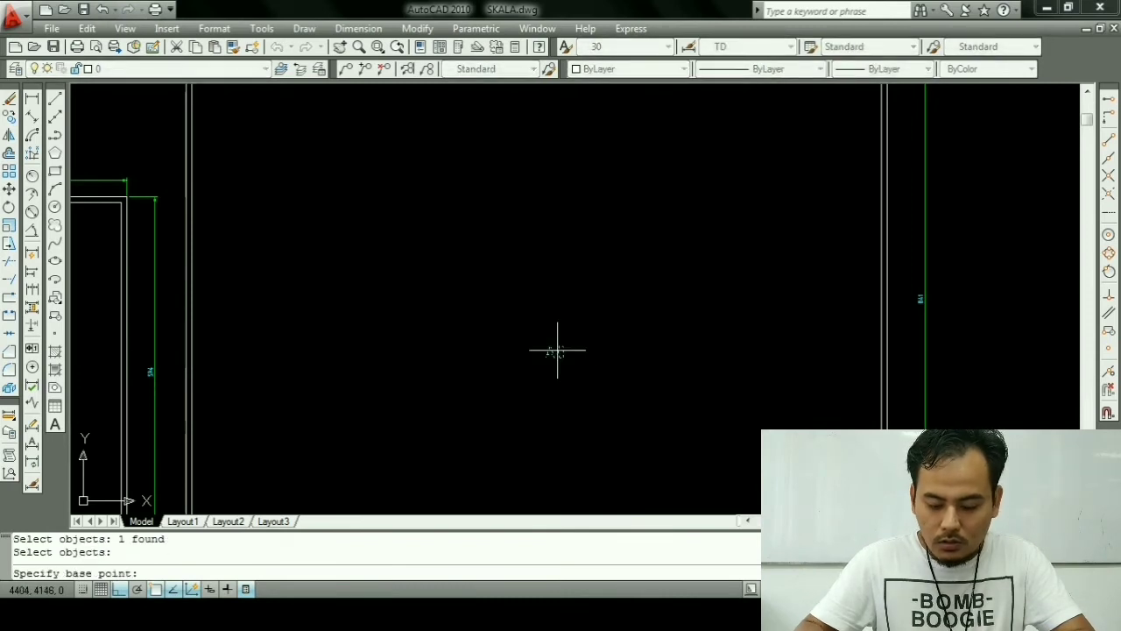
left_click(557, 351)
type("3")
key("Return")
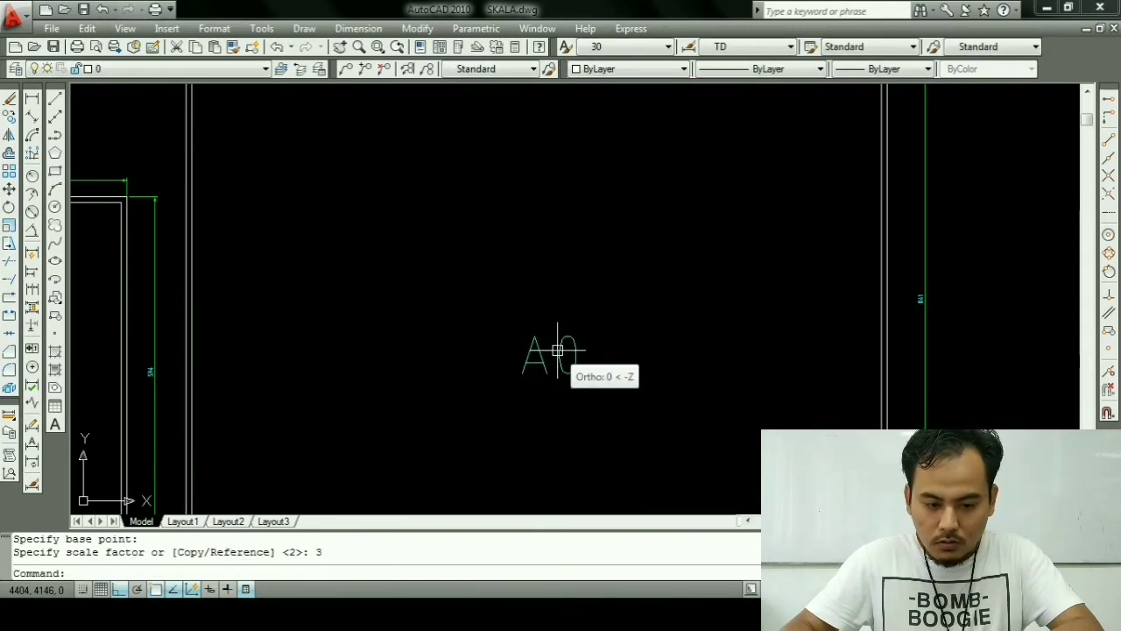
key("Escape")
Step: Move the A0 label up into the middle of the A0 frame
scroll(553, 371, "down", 3)
type("m")
key("Return")
left_click(553, 362)
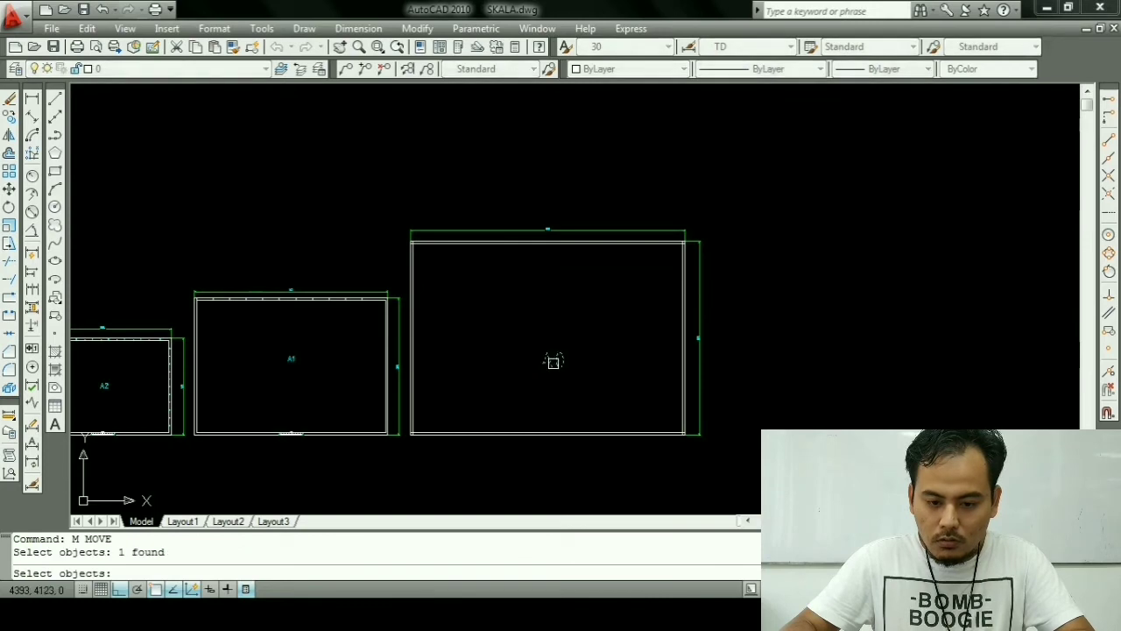
key("Return")
left_click(604, 357)
left_click(607, 335)
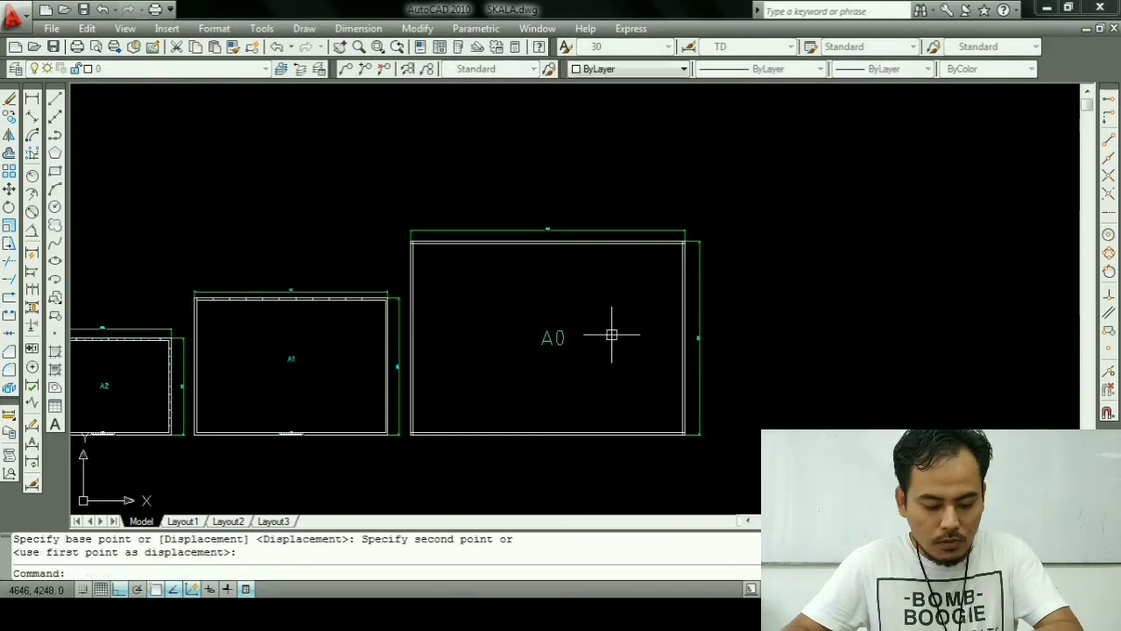
key("Escape")
type("MA")
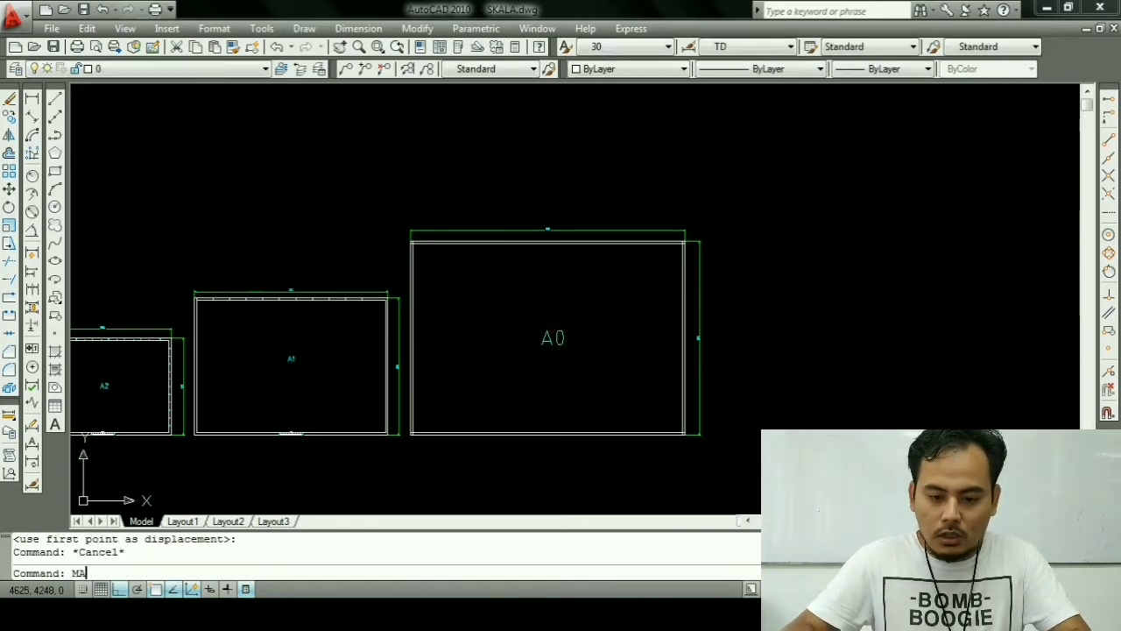
key("Return")
Step: Match the A2 and A4 labels' text properties to the A0 label using MATCHPROP
left_click(544, 335)
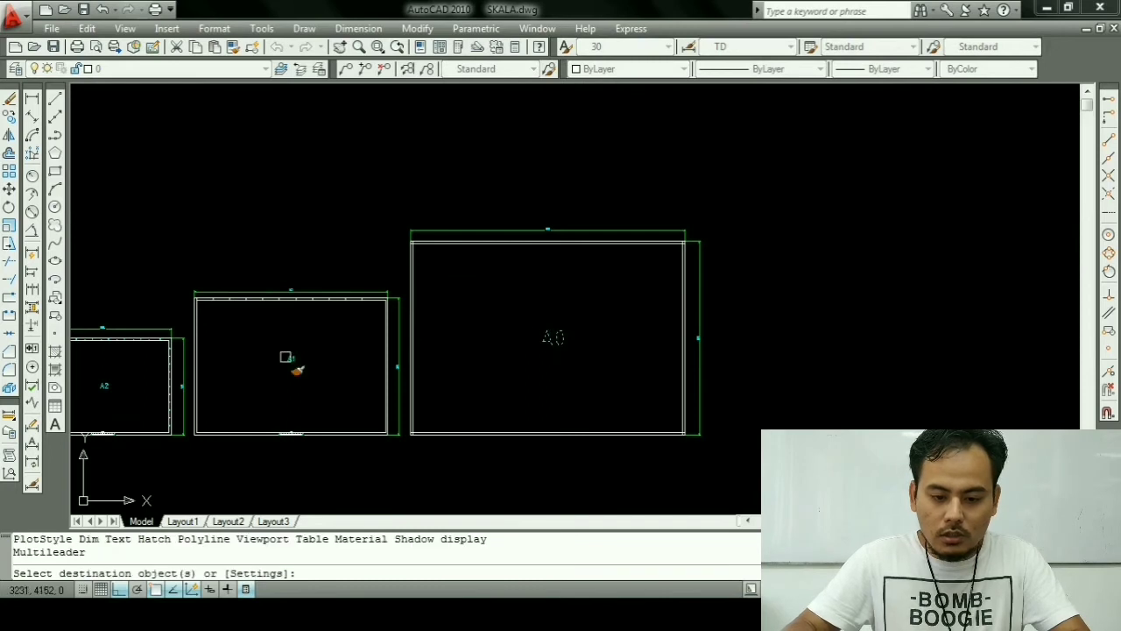
middle_click_drag(289, 359, 588, 359)
left_click(408, 384)
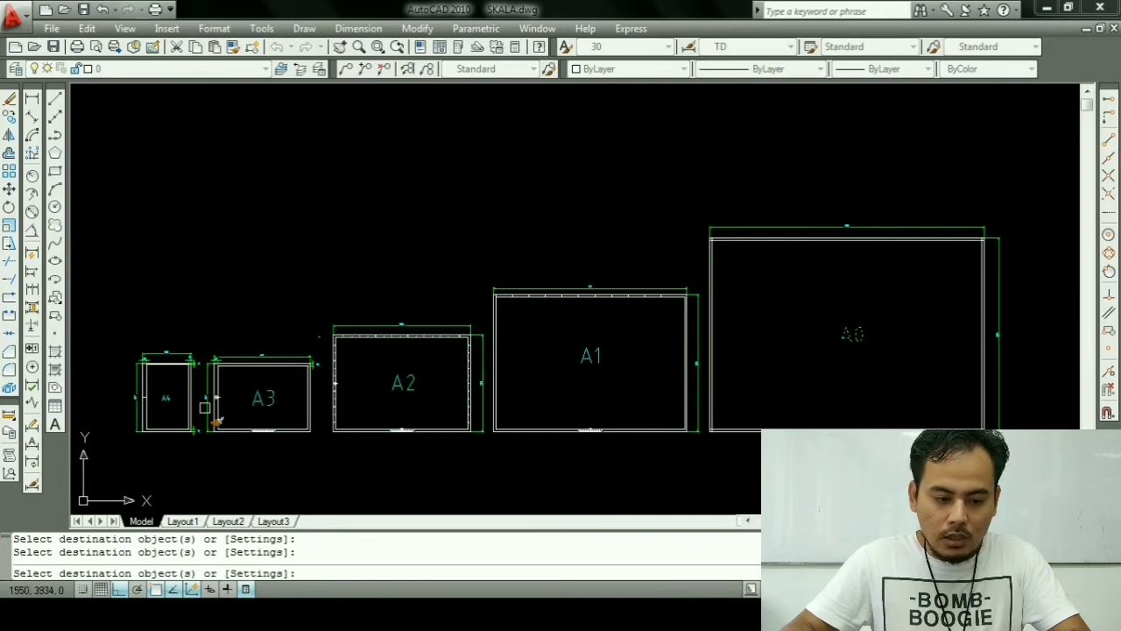
left_click(163, 398)
key("Escape")
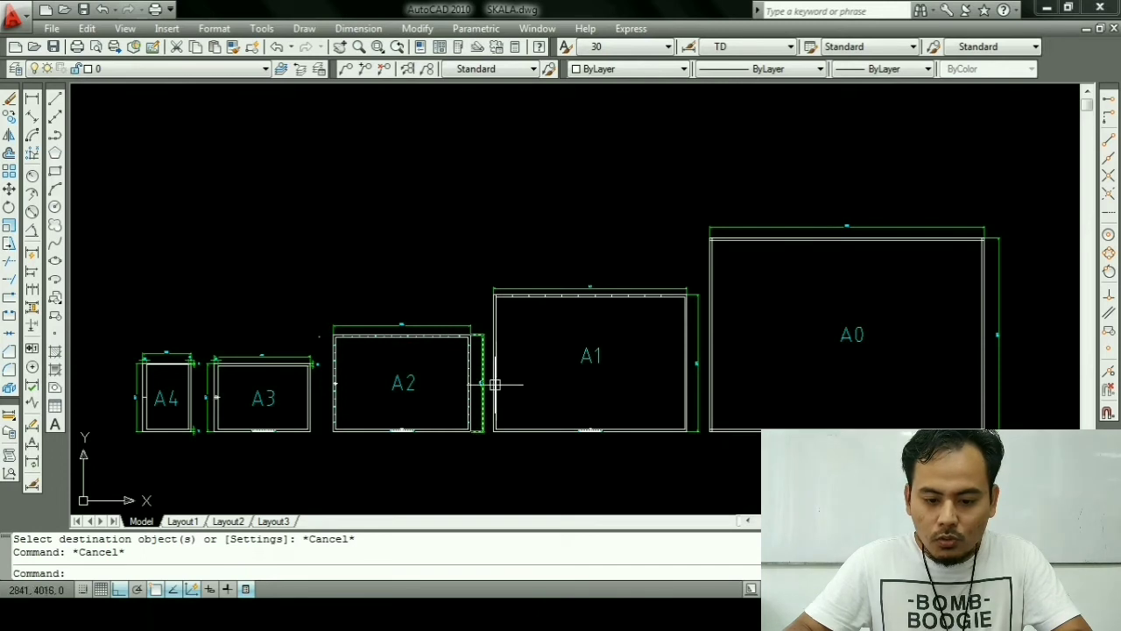
scroll(495, 384, "down", 2)
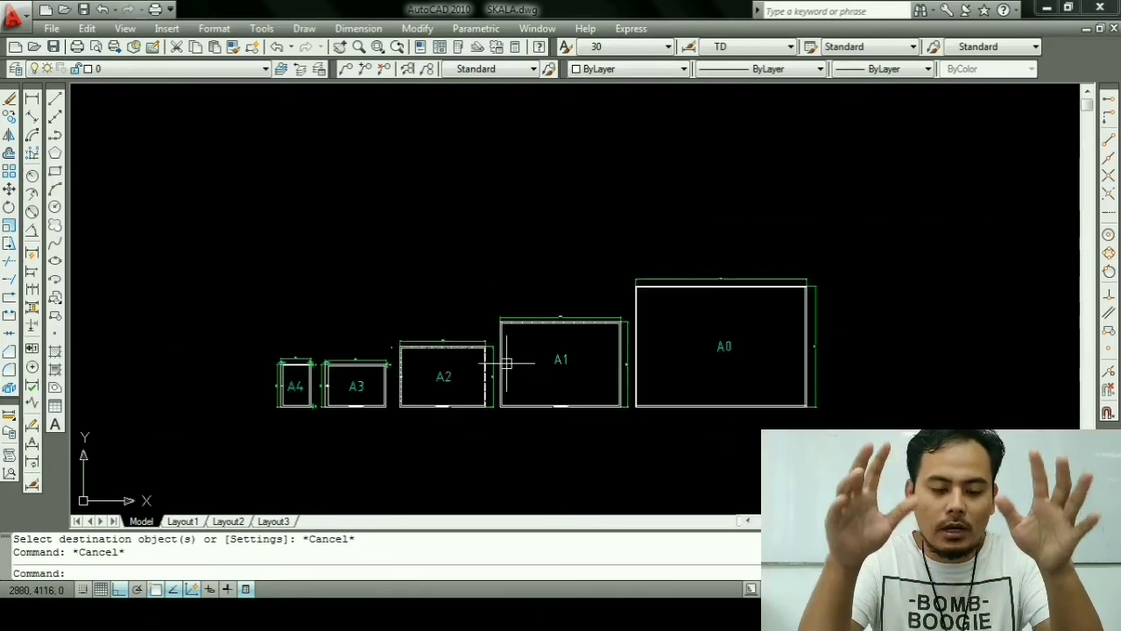
scroll(491, 263, "up", 5)
scroll(364, 287, "up", 2)
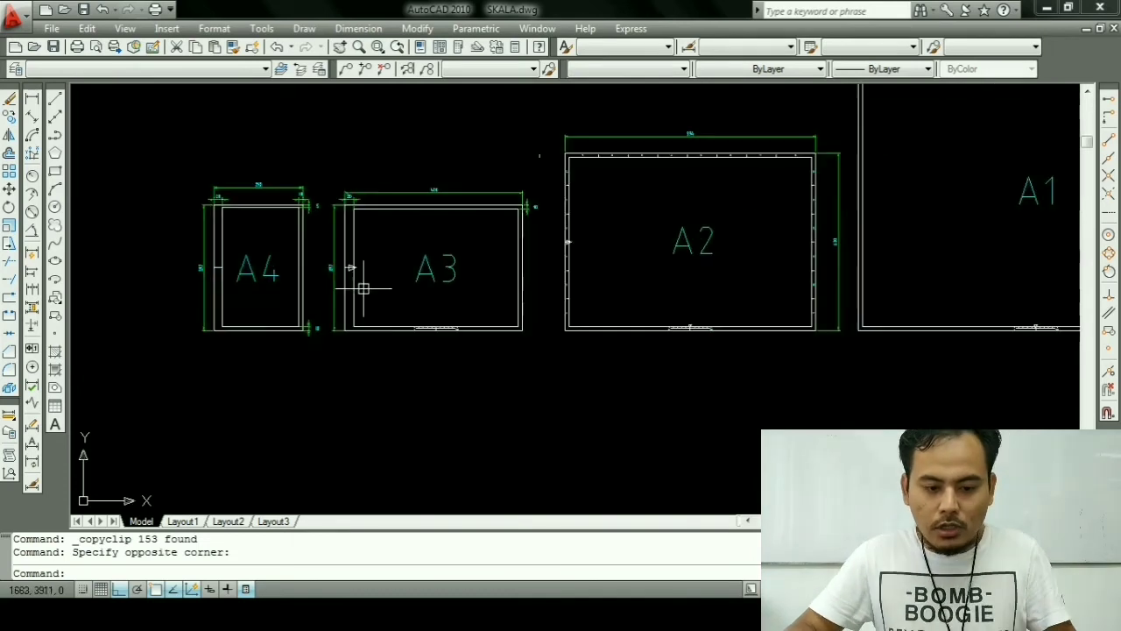
scroll(346, 368, "up", 2)
scroll(331, 374, "up", 2)
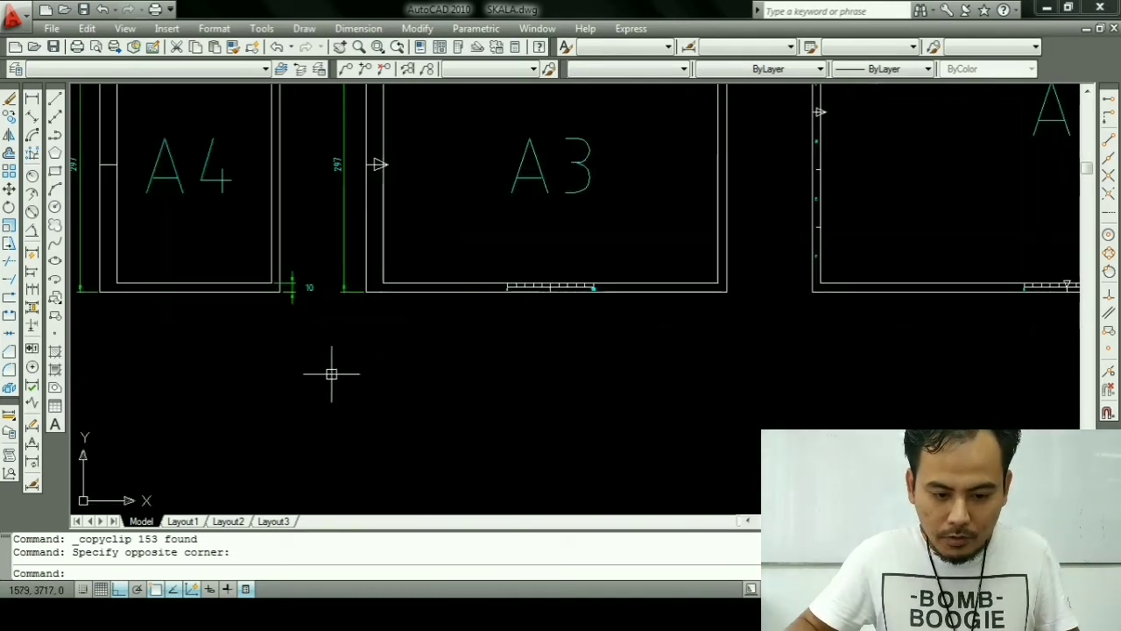
scroll(338, 359, "up", 1)
scroll(343, 341, "up", 1)
scroll(350, 325, "up", 1)
Step: Paste the A3 title block below the frames and delete the 10 dimension
scroll(356, 306, "up", 1)
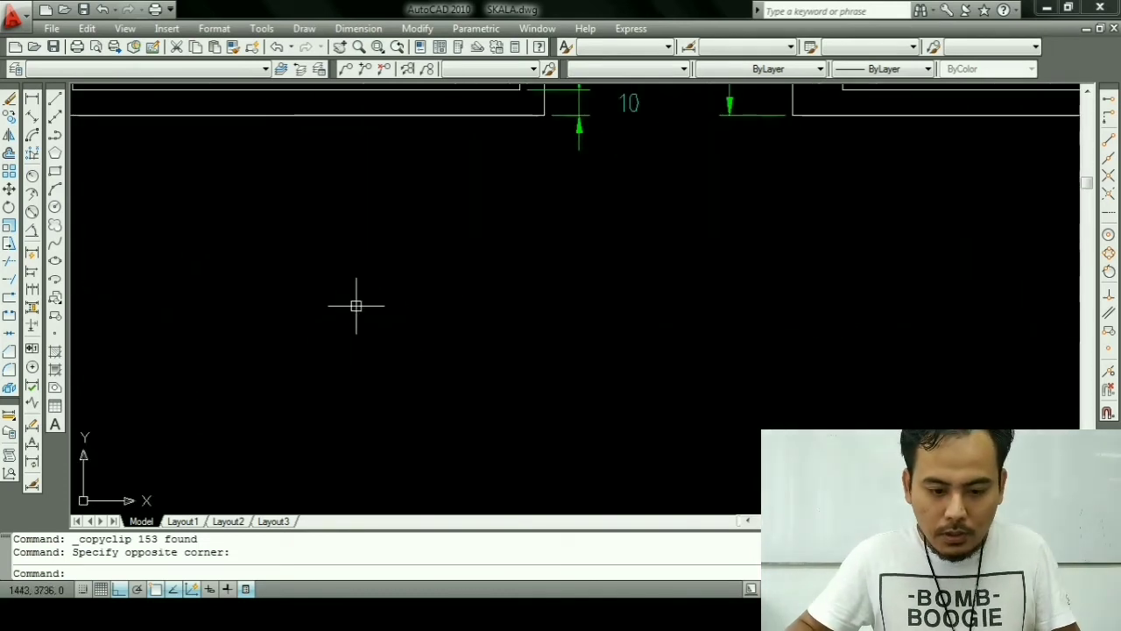
key("ctrl+v")
left_click(348, 374)
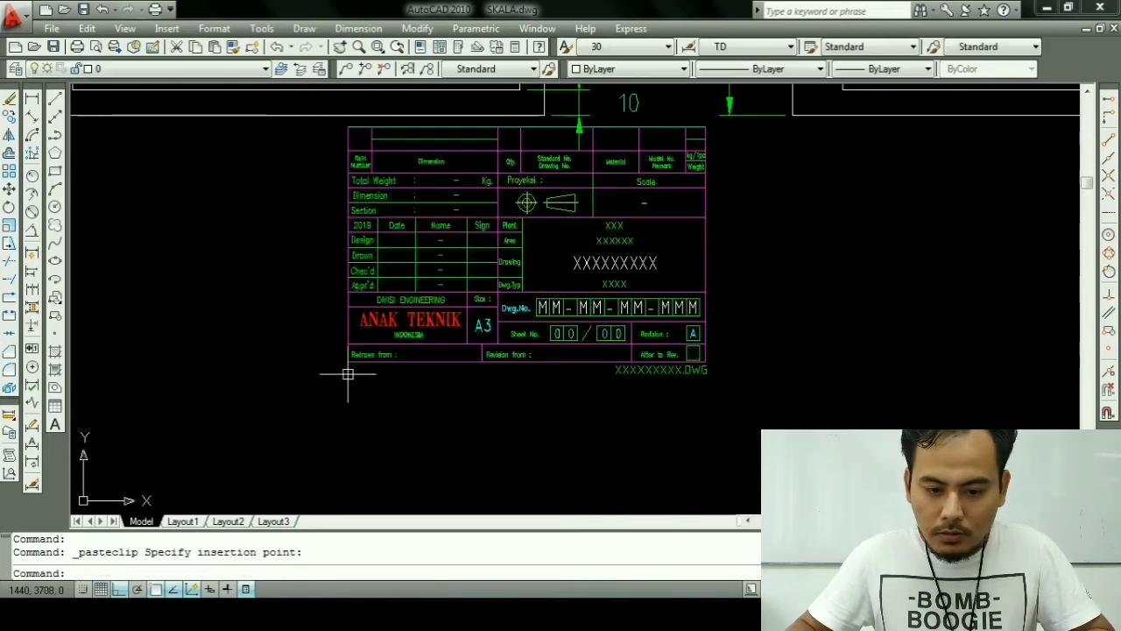
key("Escape")
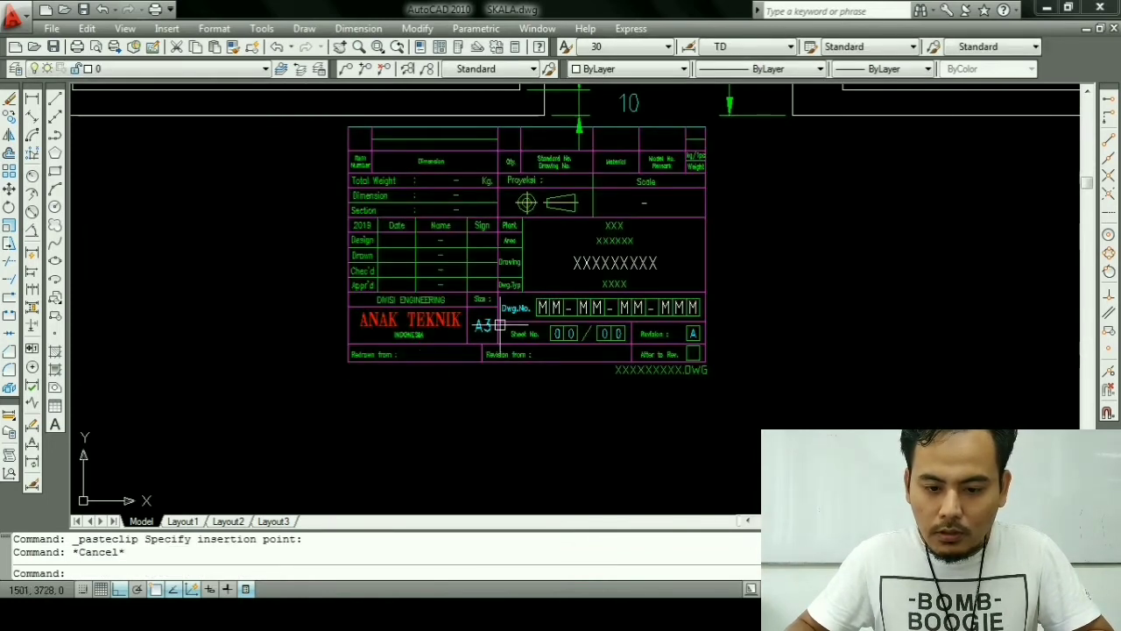
left_click(584, 101)
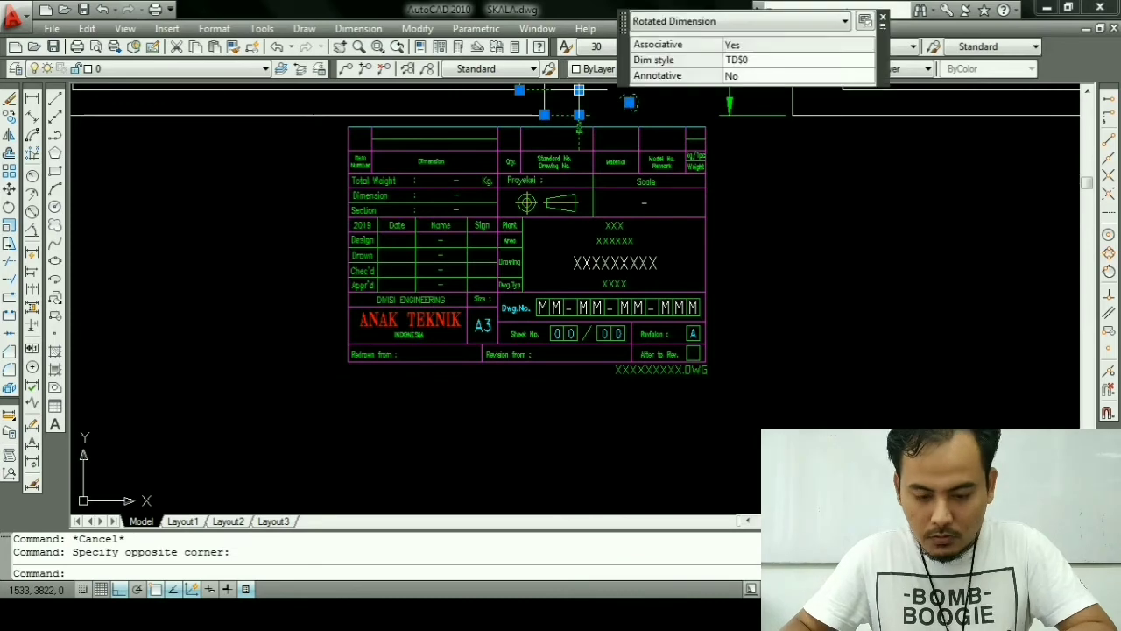
key("Delete")
key("Escape")
key("Escape")
Step: Move the whole title block 10 units lower using a crossing window selection
type("m")
key("Return")
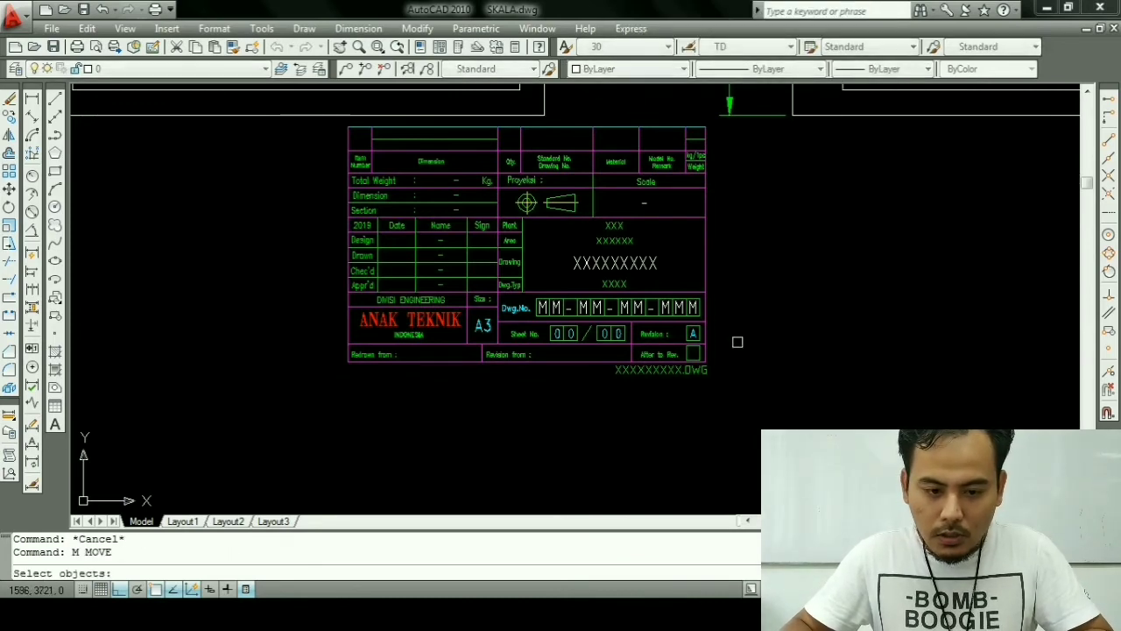
left_click(731, 430)
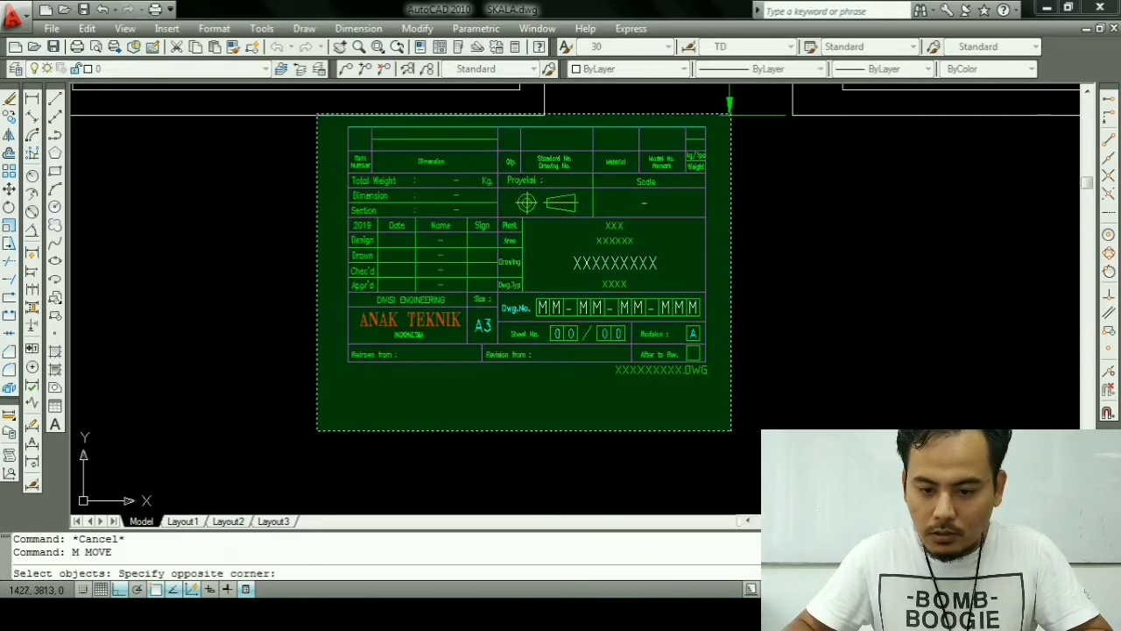
left_click(315, 113)
key("Return")
left_click(841, 194)
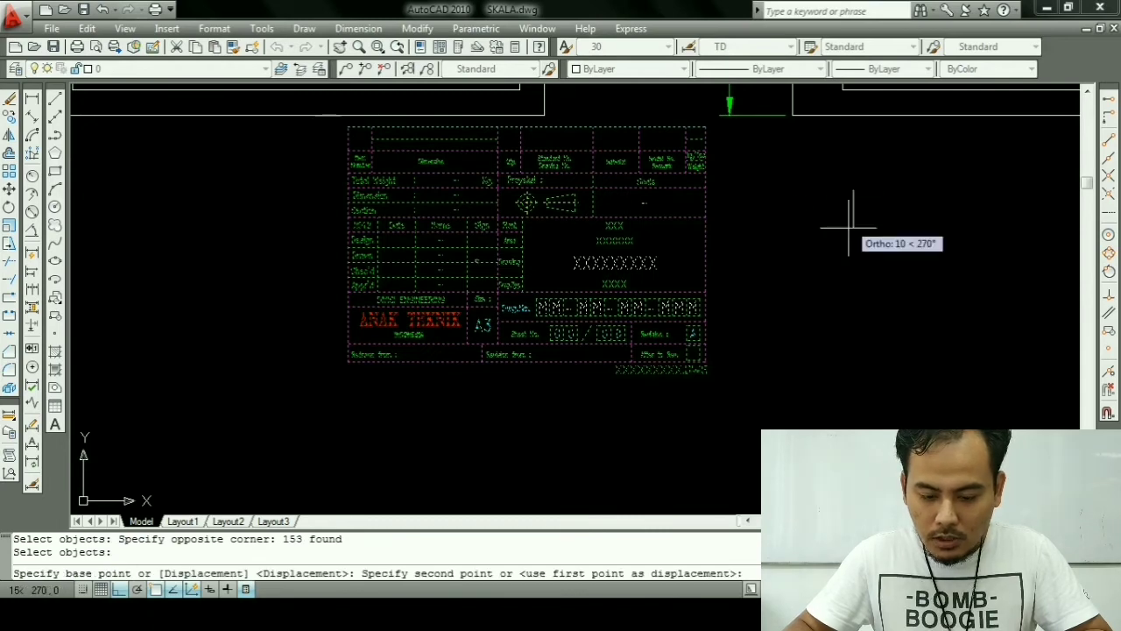
left_click(855, 304)
scroll(726, 380, "down", 2)
scroll(724, 388, "up", 4)
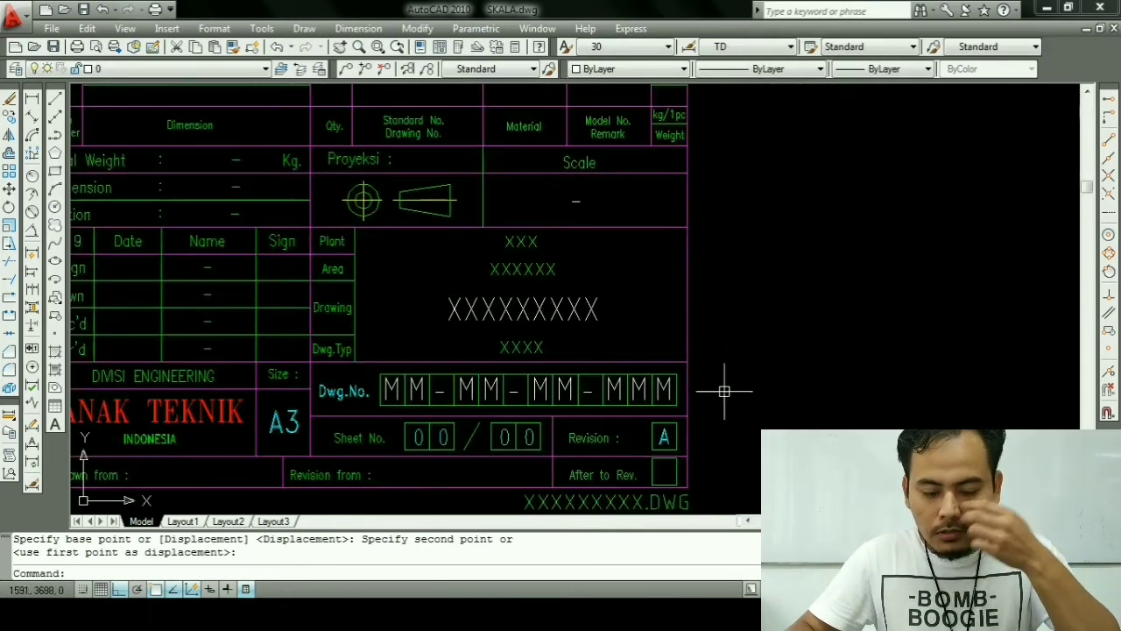
scroll(724, 388, "down", 2)
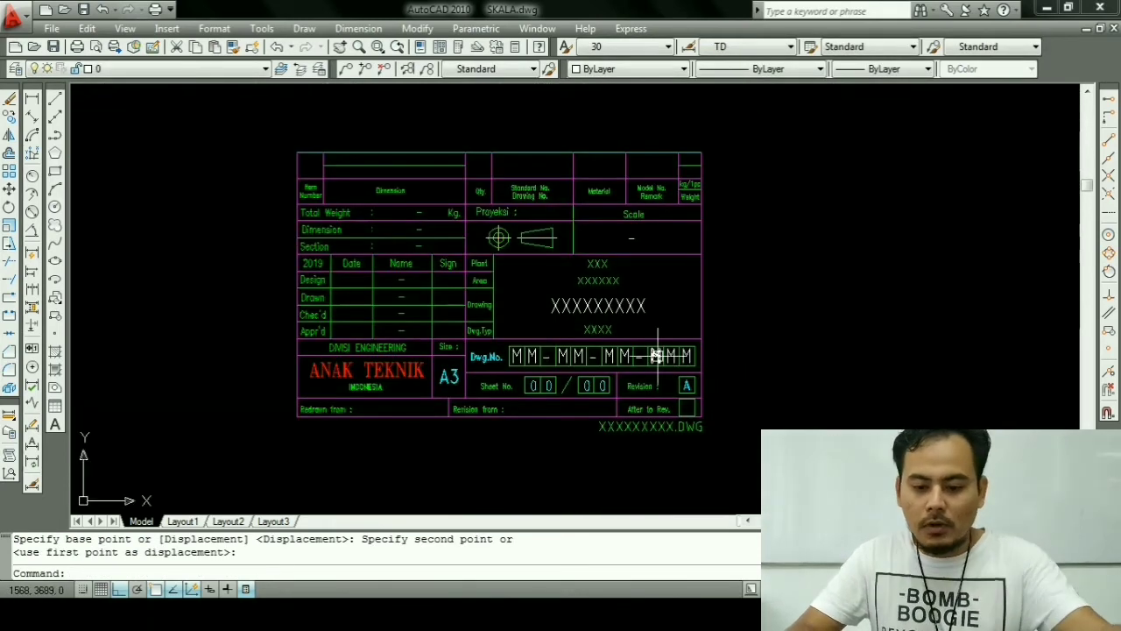
scroll(670, 419, "up", 1)
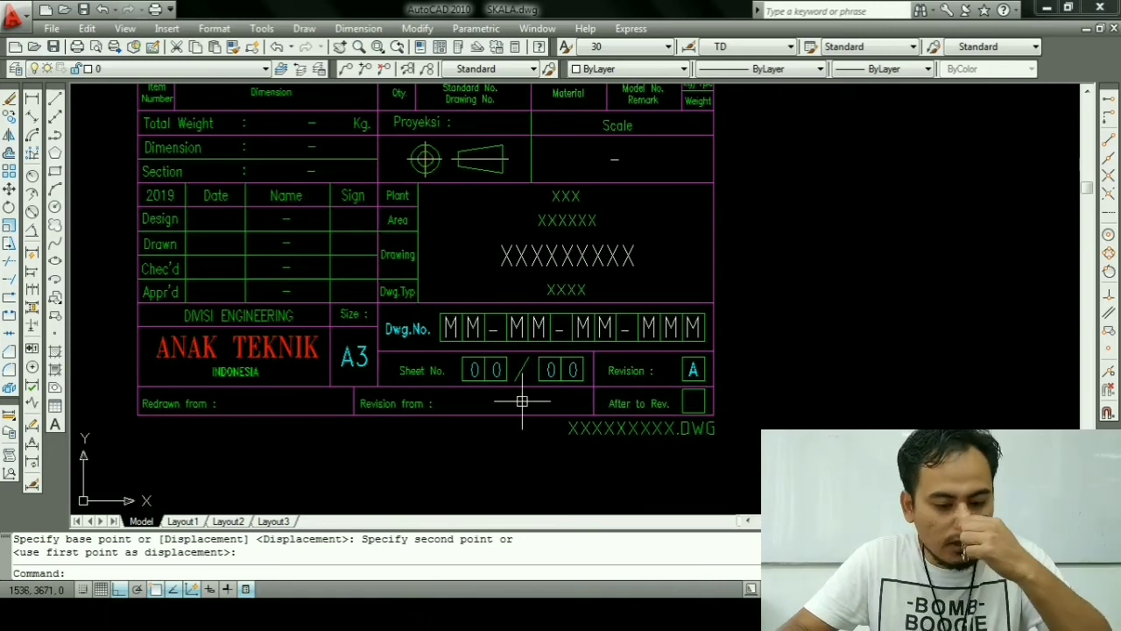
middle_click_drag(524, 401, 544, 430)
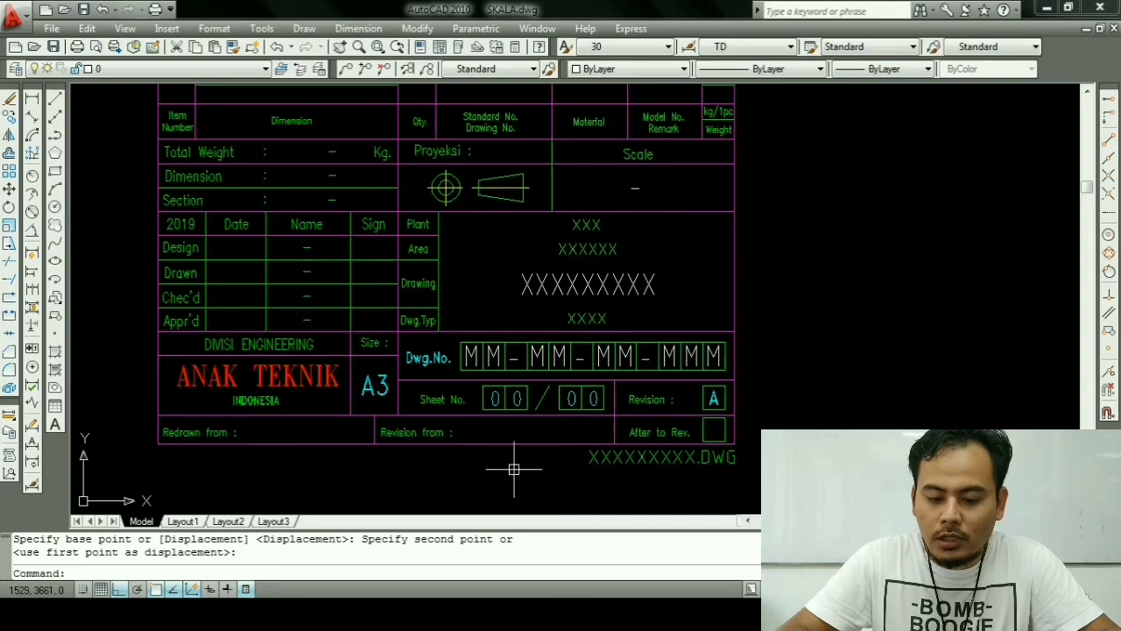
left_click(610, 456)
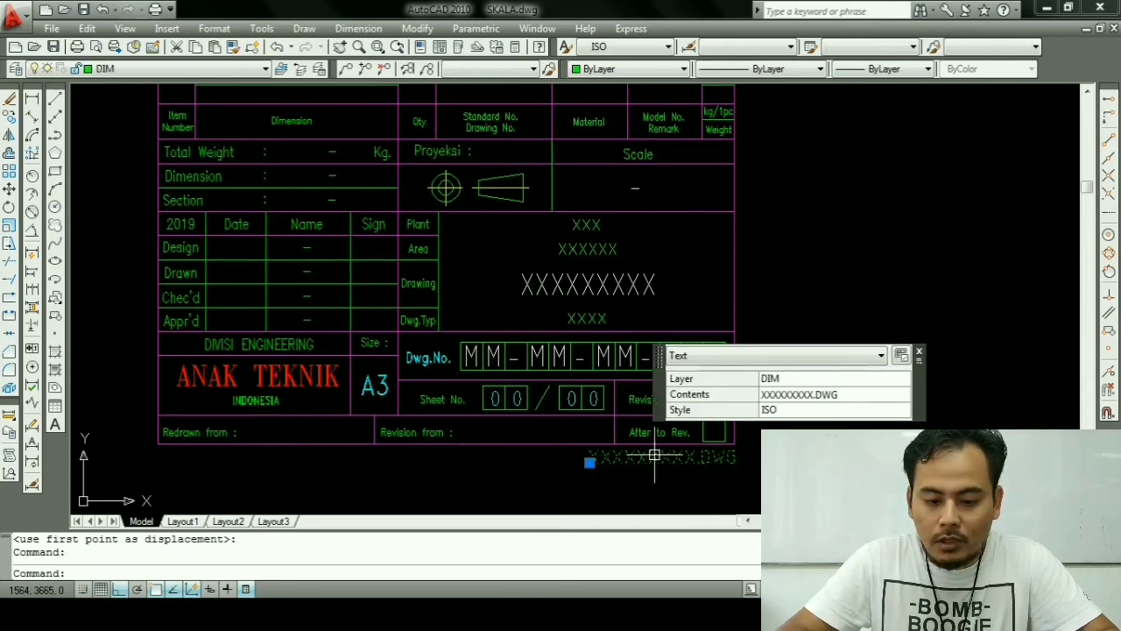
key("Escape")
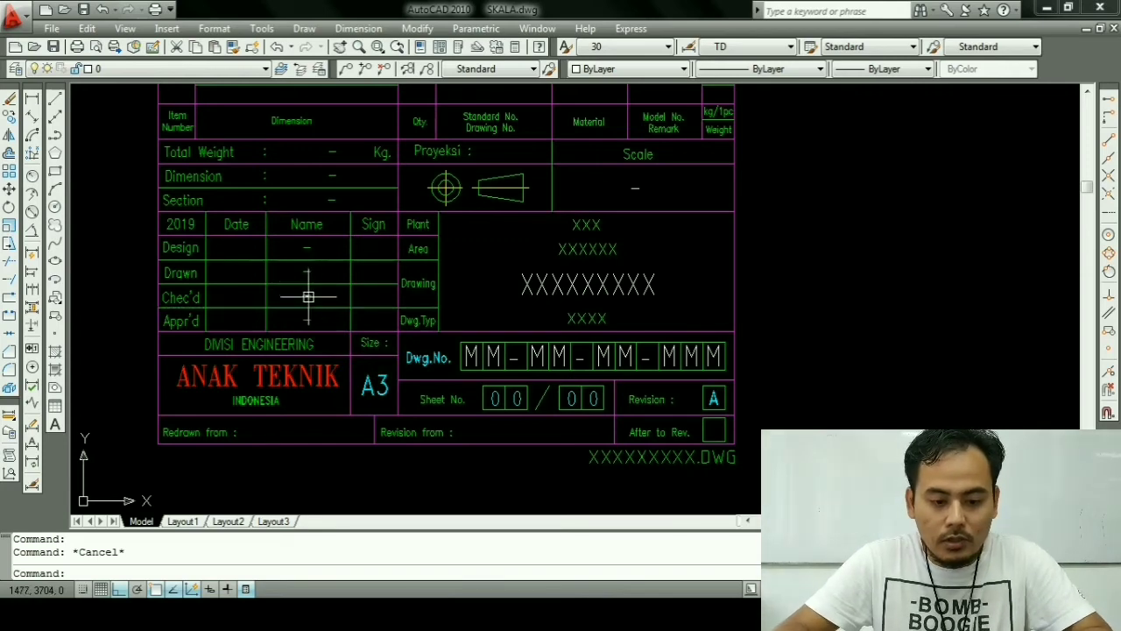
Step: Replace the dash in the Design name cell with 'group 1'
type("Eedv")
key("Return")
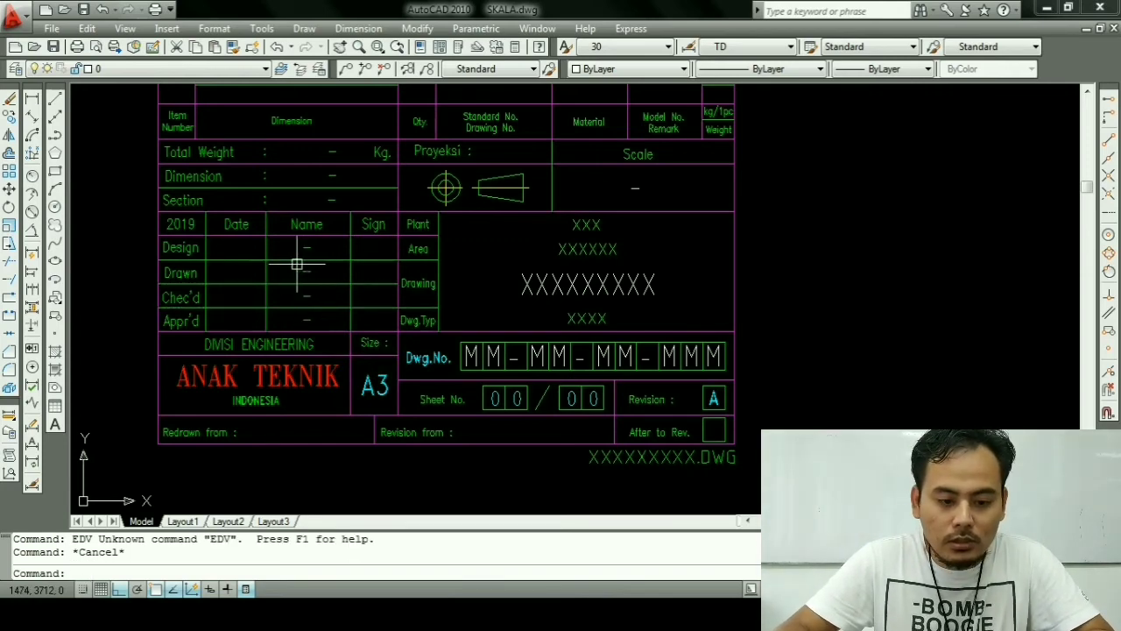
type("ed")
key("Return")
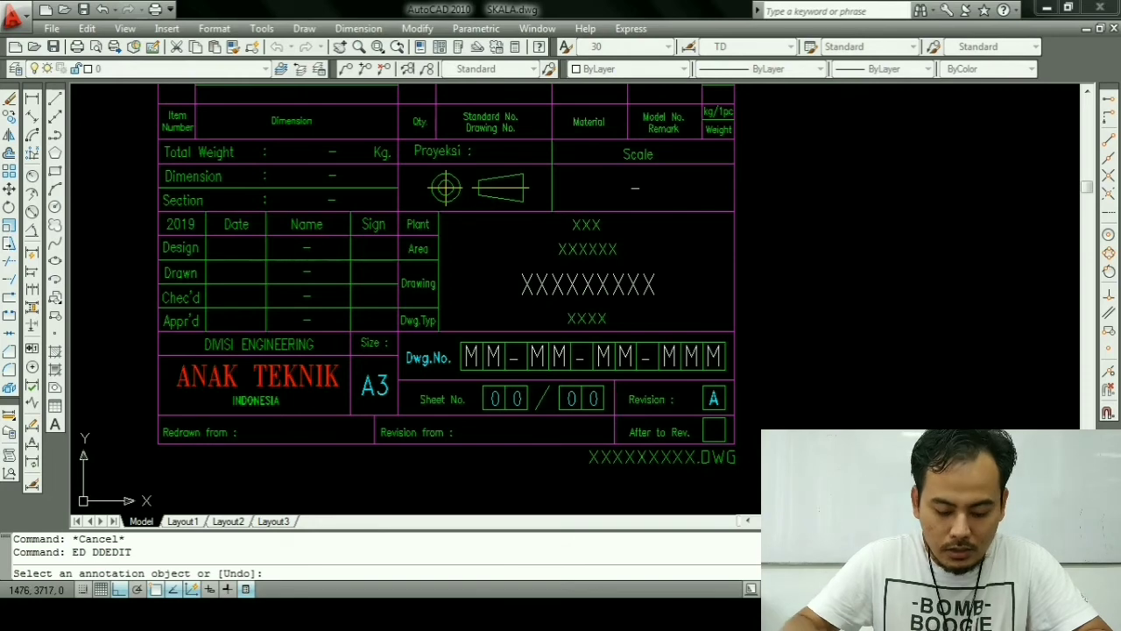
left_click(305, 248)
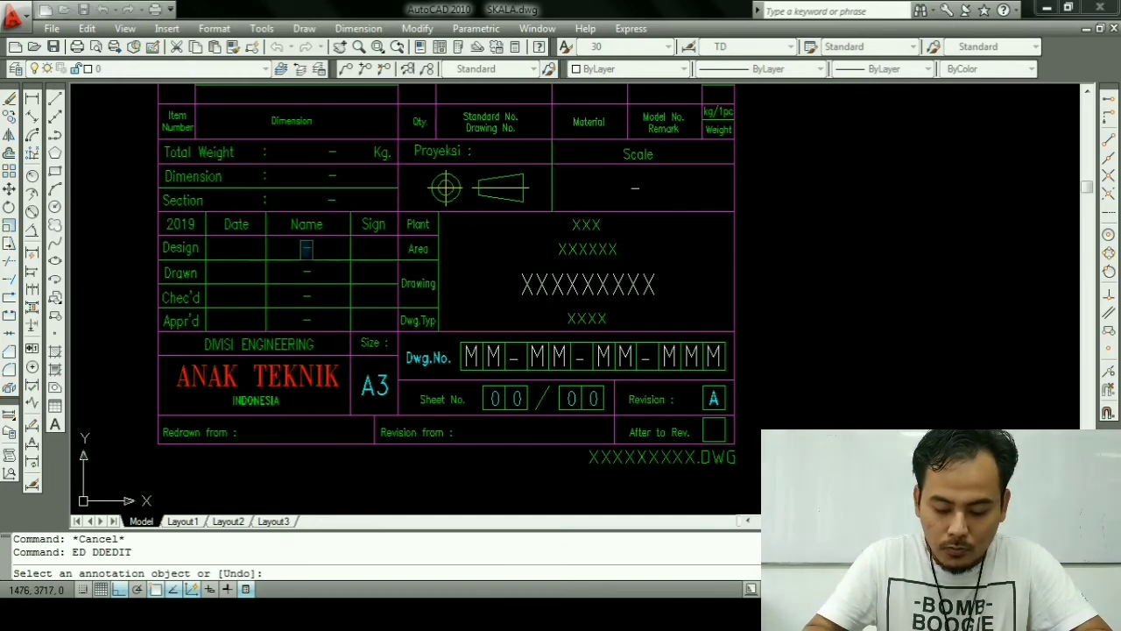
type("group 1")
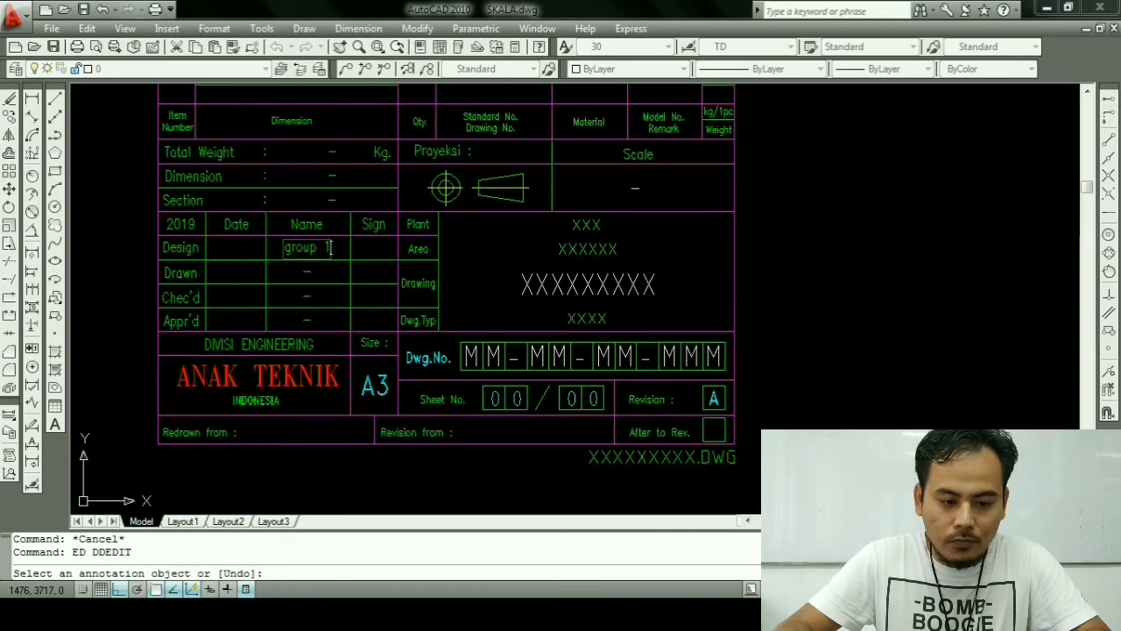
key("Return")
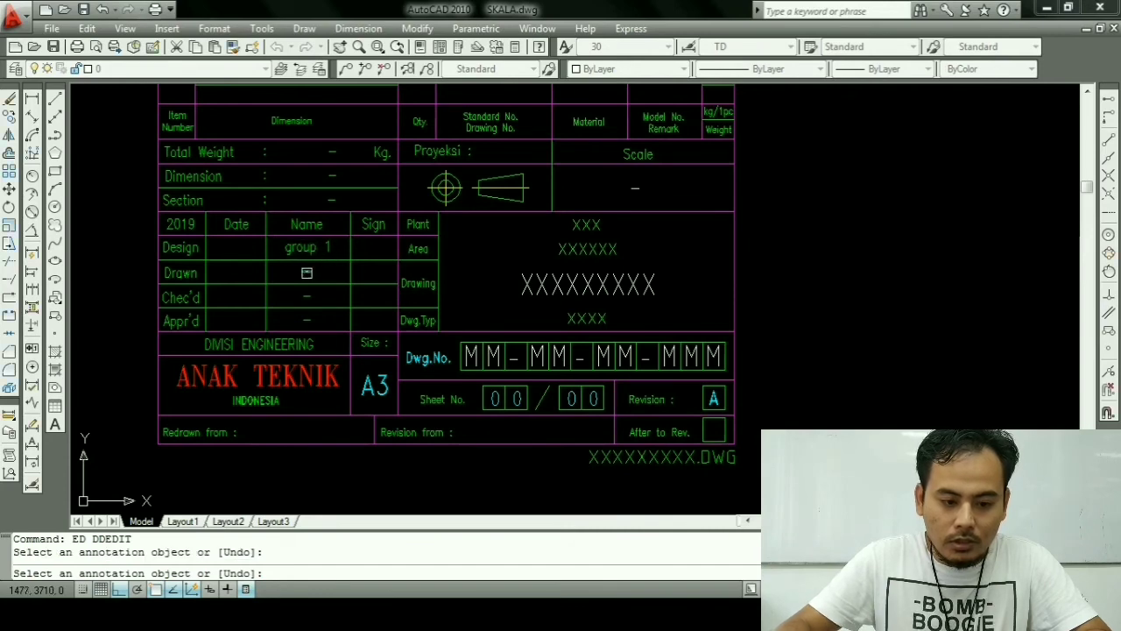
Step: Enter a person's name in each of the Drawn and Appr'd name cells
left_click(306, 273)
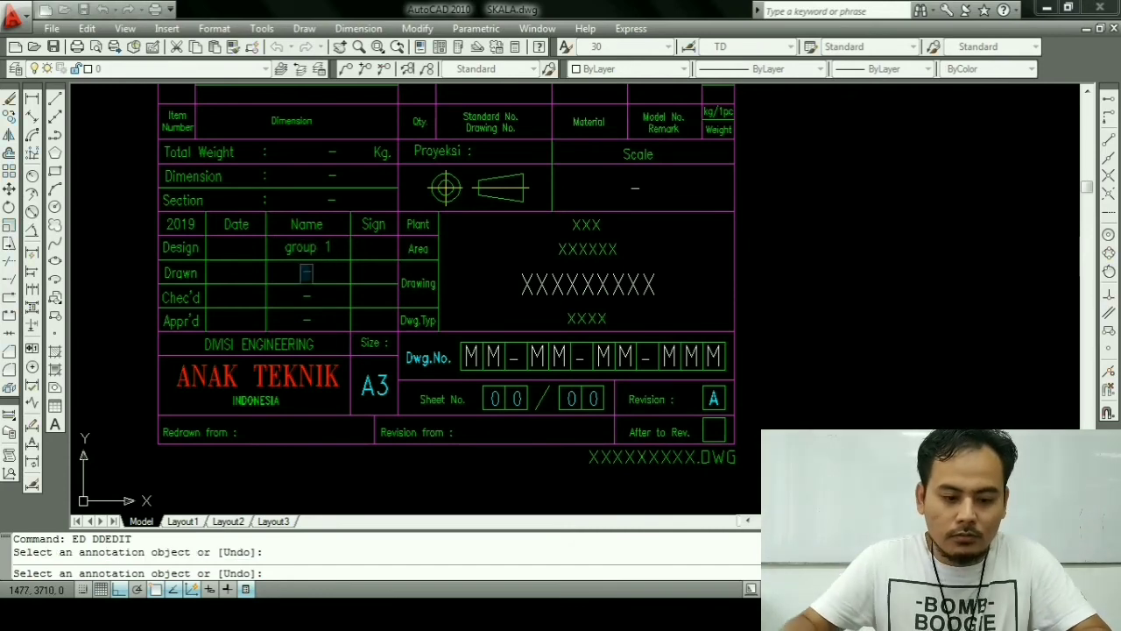
type("bang")
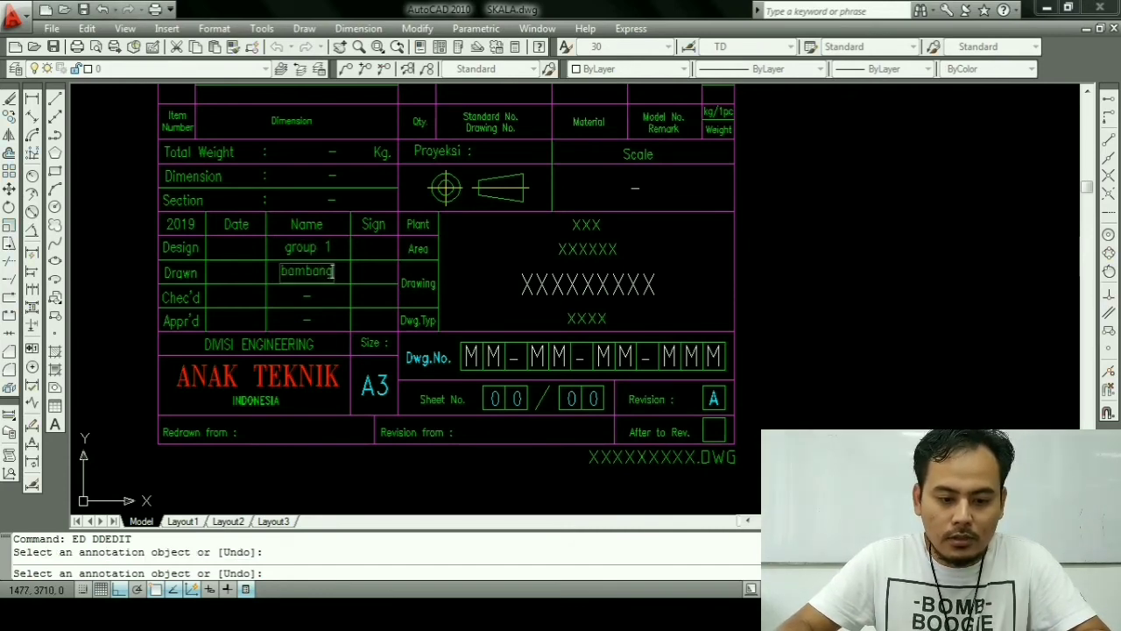
key("Return")
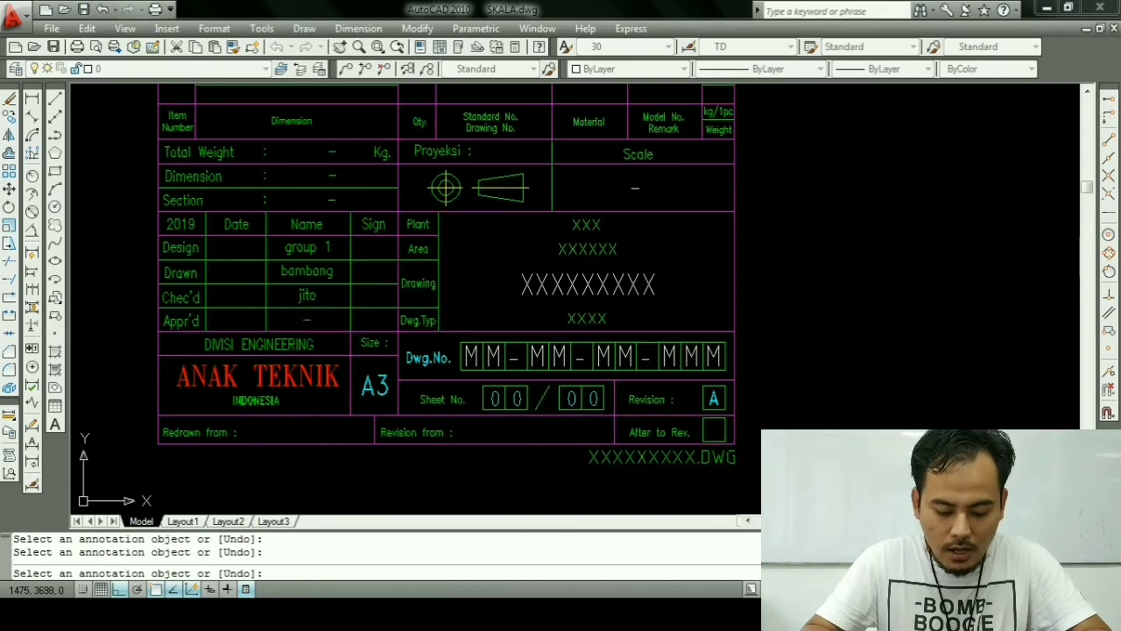
left_click(306, 321)
type("alex")
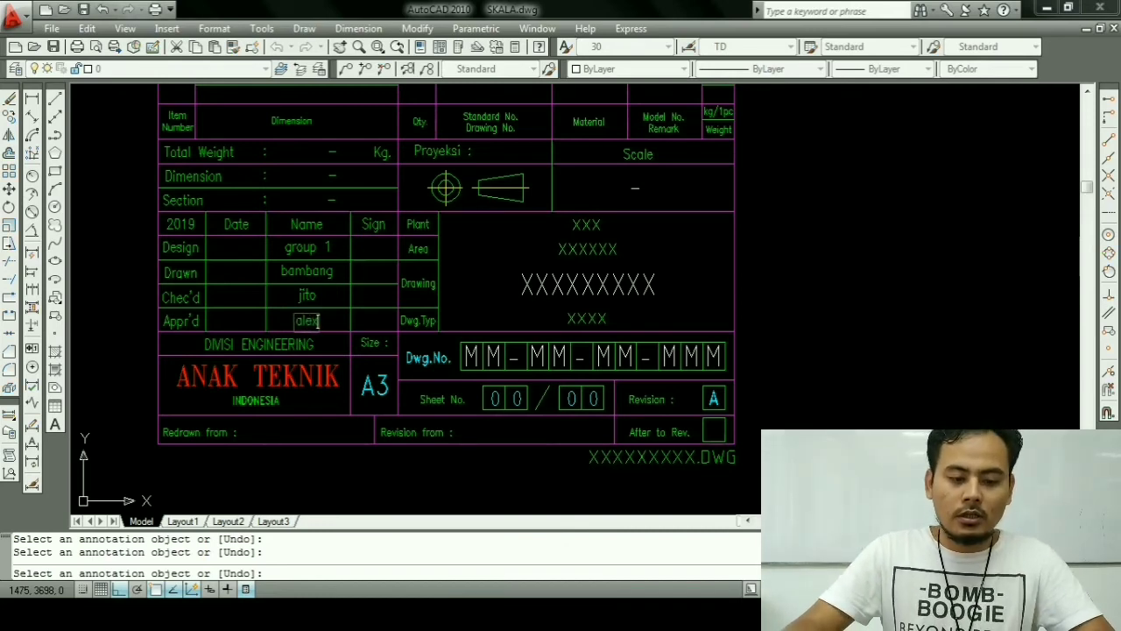
key("Return")
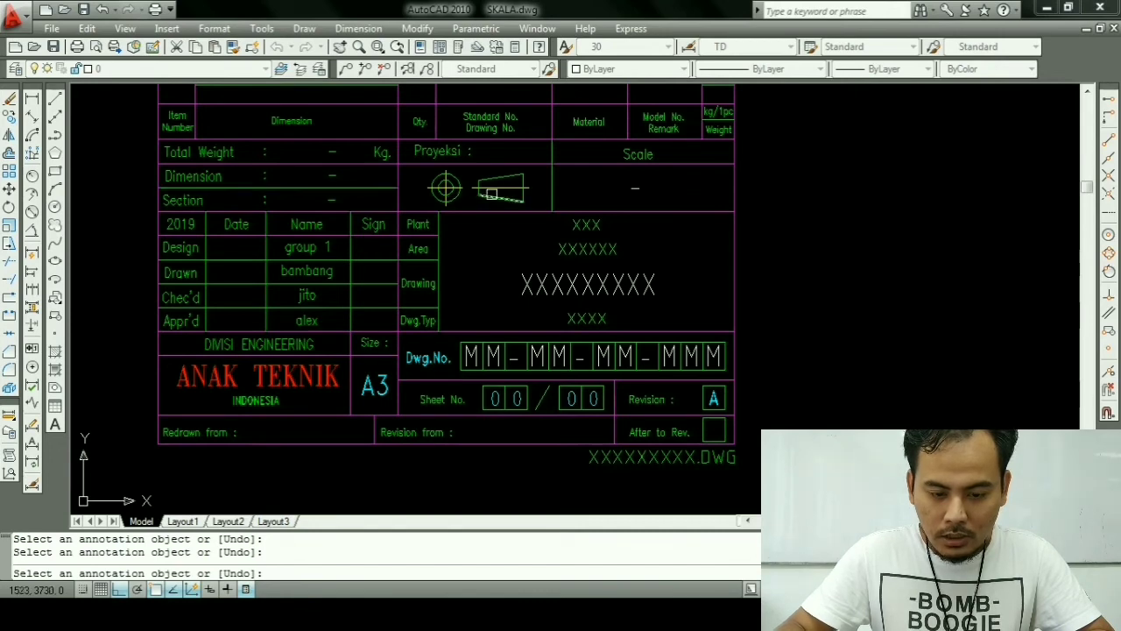
Step: Change the Scale cell's dash to 1 : 2
middle_click_drag(445, 186, 438, 218)
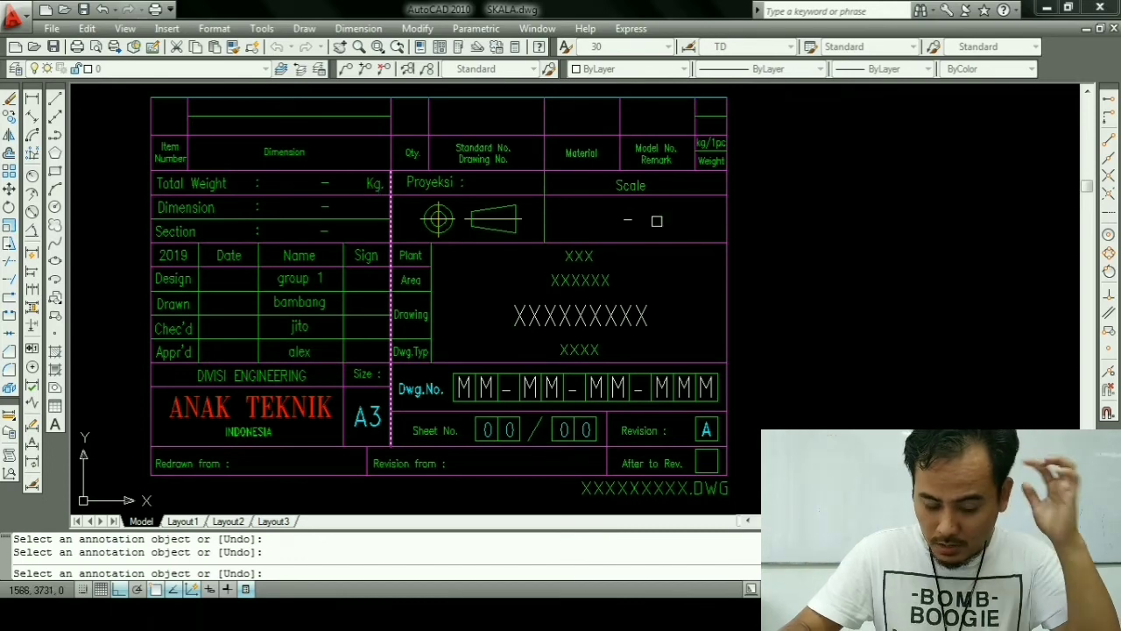
left_click(627, 219)
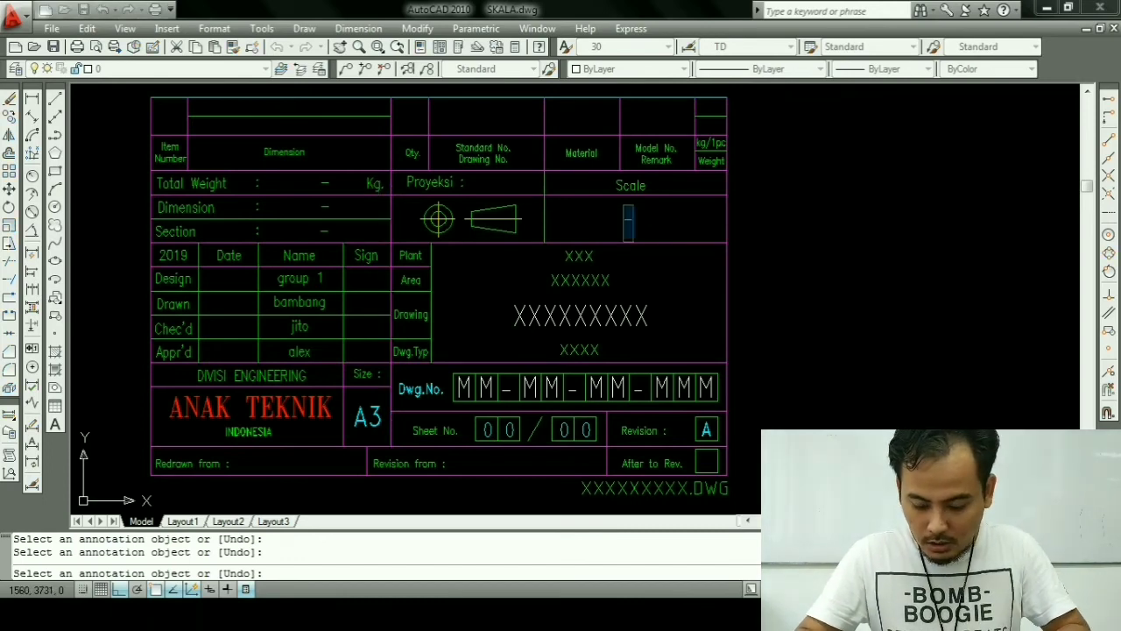
type("1")
type(": ")
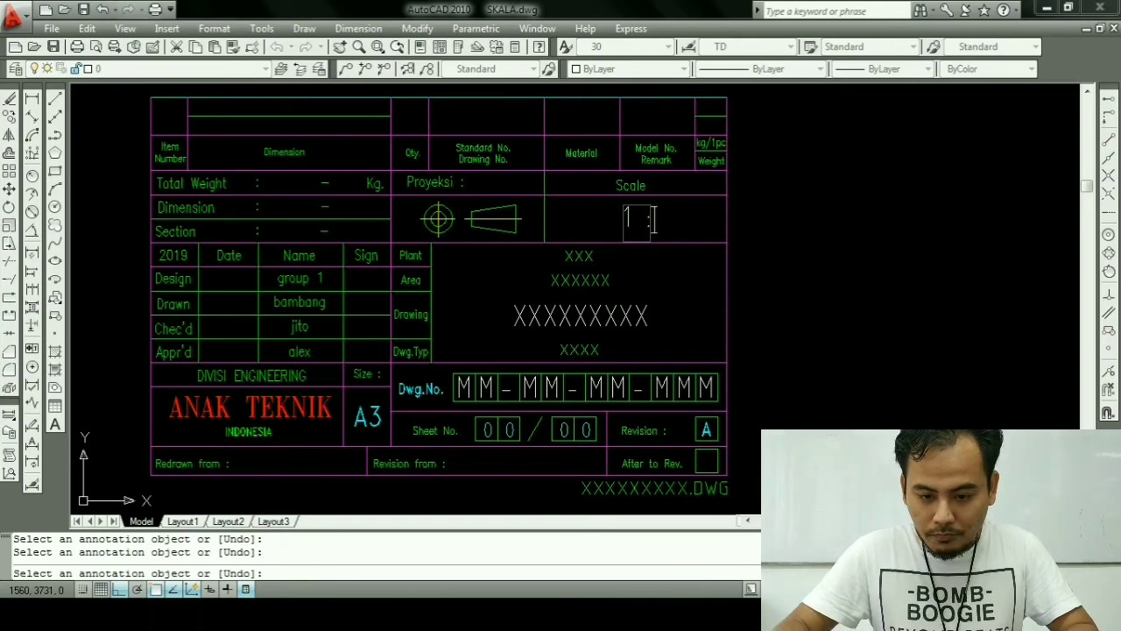
type("2")
key("Return")
key("Escape")
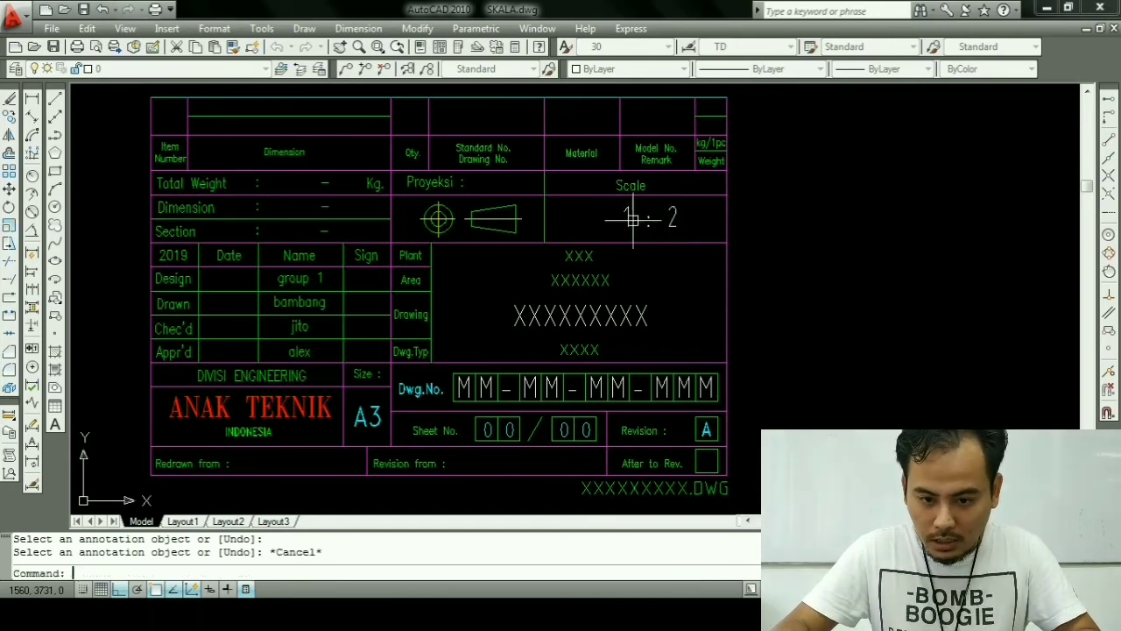
Step: Move the 1 : 2 text to sit centred in the Scale cell
type("m")
key("Return")
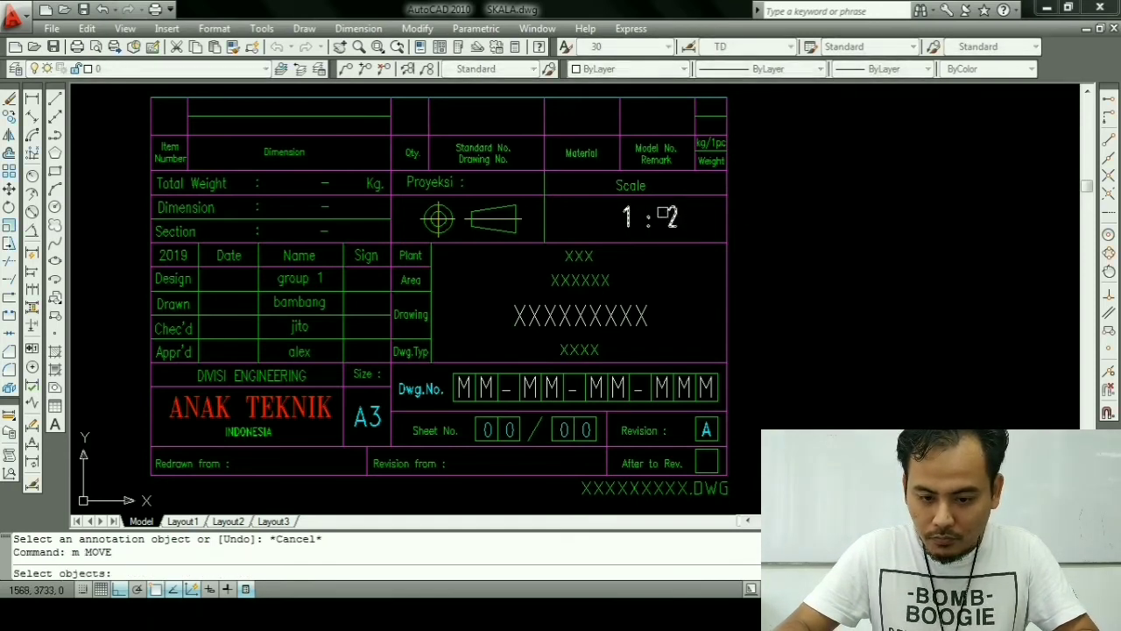
left_click(668, 216)
key("Return")
left_click(921, 237)
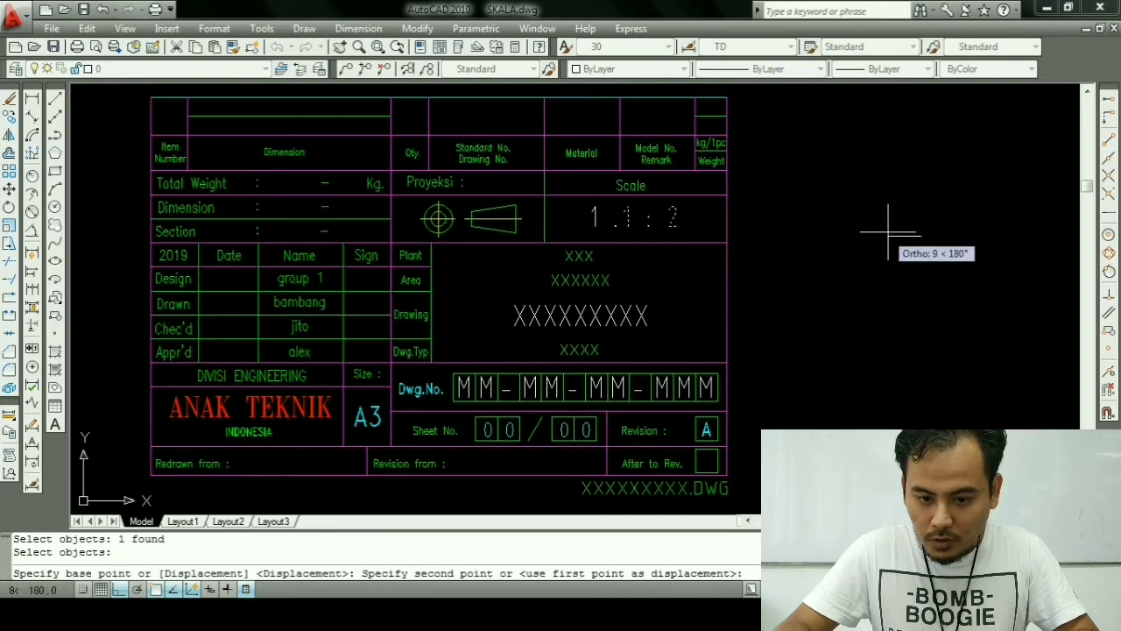
left_click(902, 235)
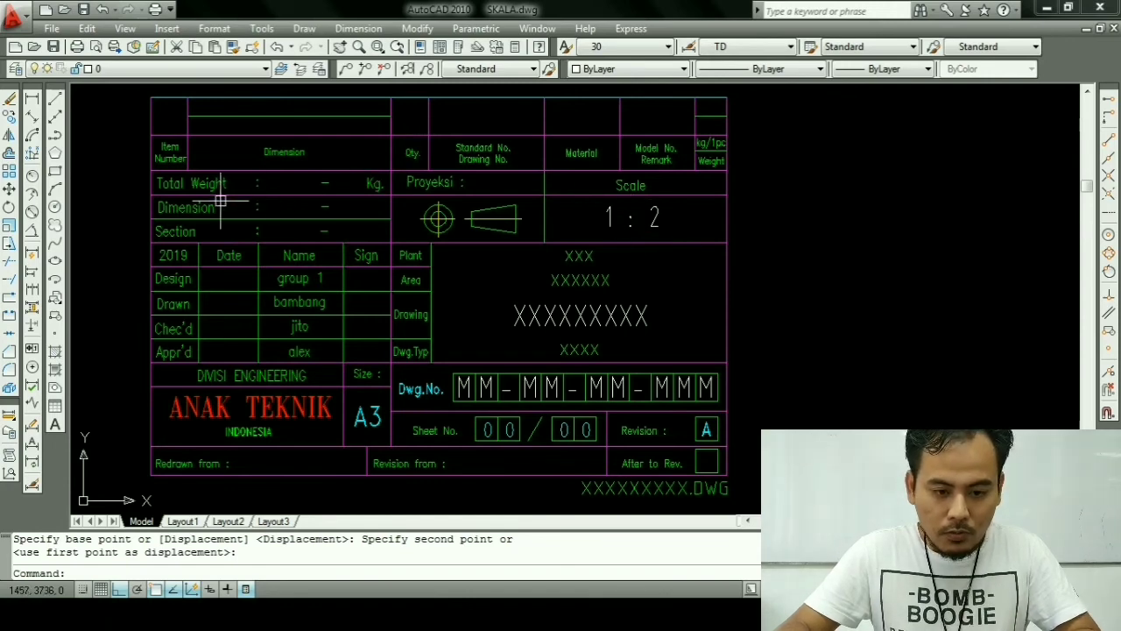
Step: Replace the Dimension field's dash with mm
key("Escape")
type("ed")
key("Return")
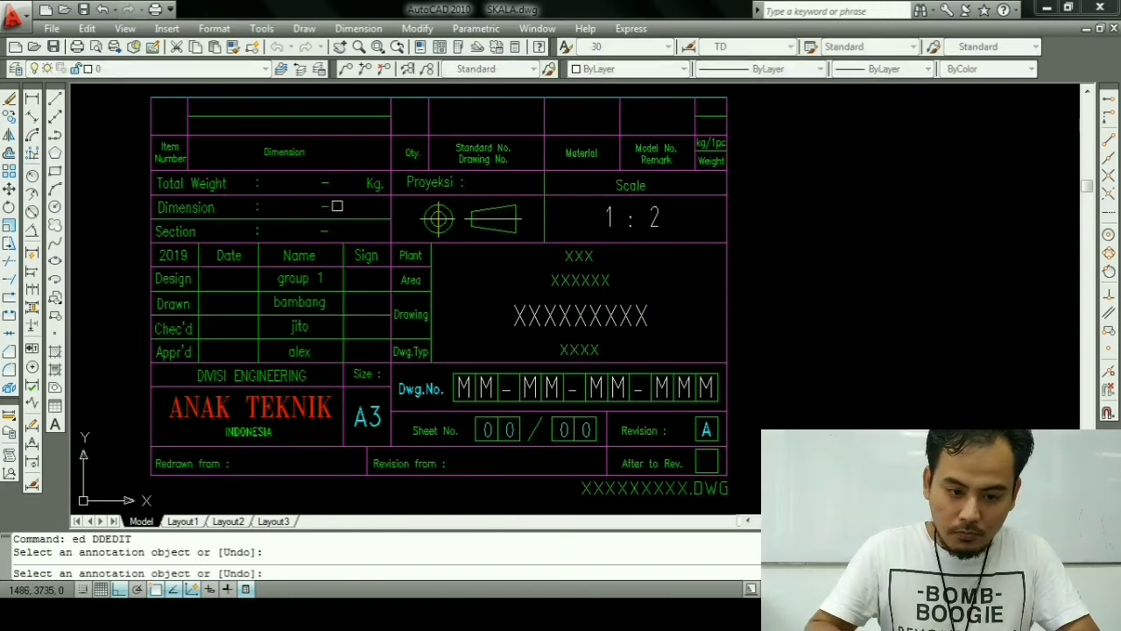
left_click(337, 206)
type("mm")
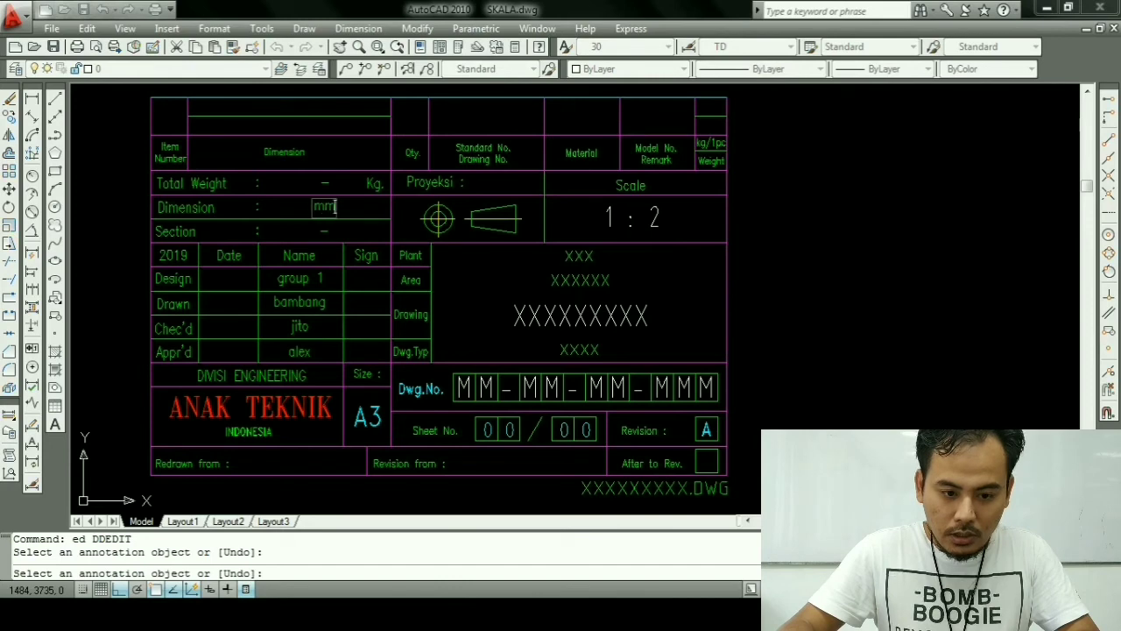
key("Return")
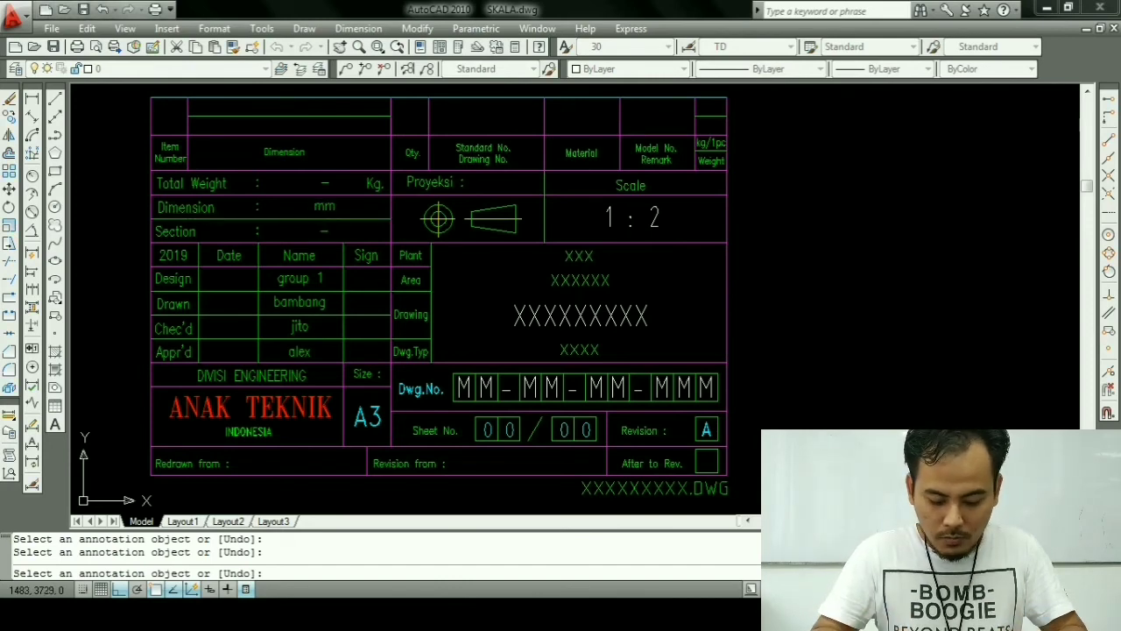
Step: Enter Mechanical in the Section field and frame the finished title block in view
left_click(324, 230)
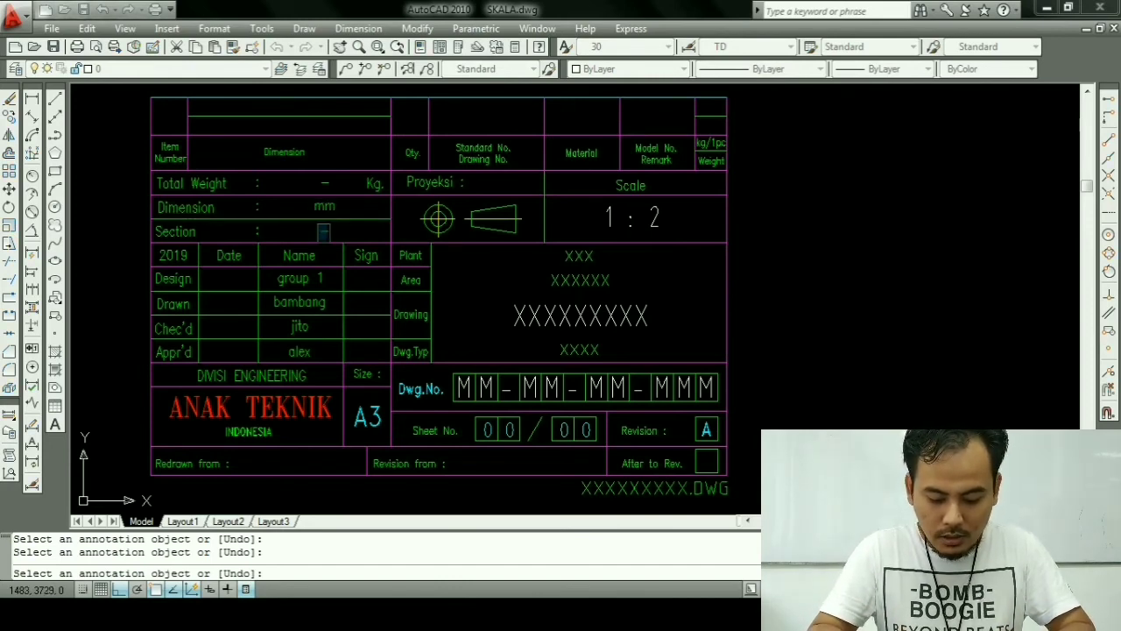
type("Mechanical")
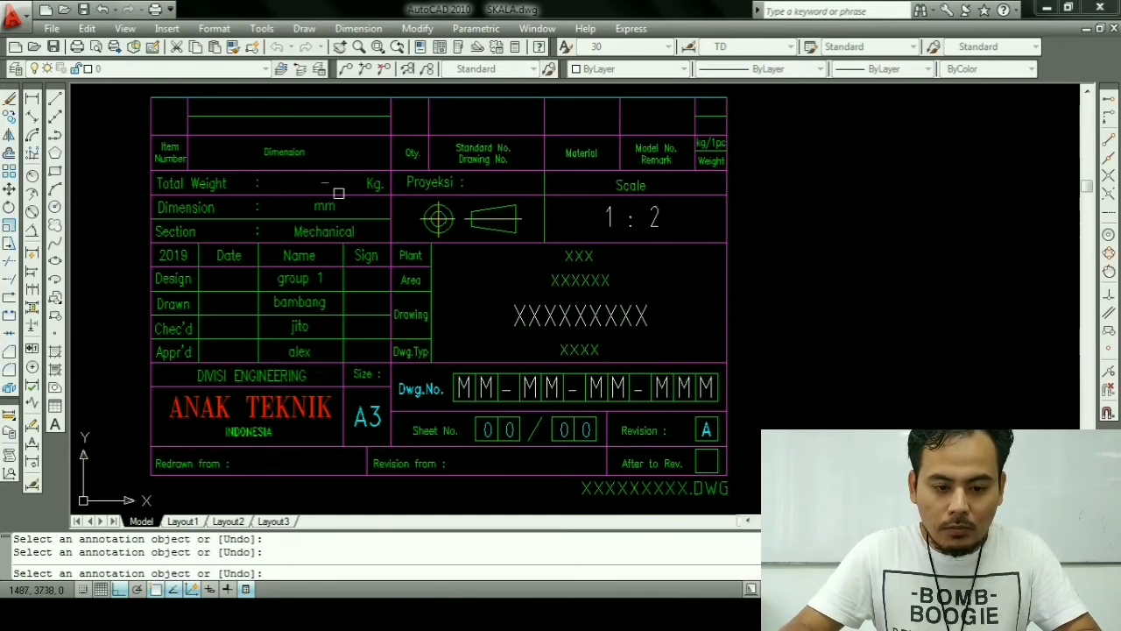
scroll(338, 192, "down", 2)
scroll(330, 182, "up", 1)
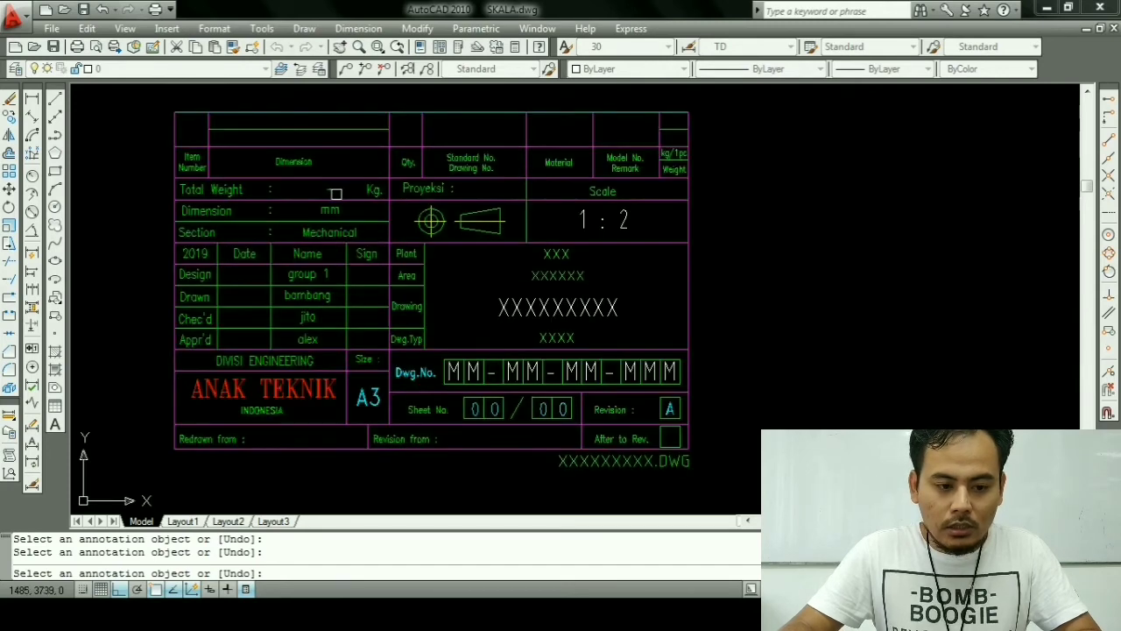
key("Escape")
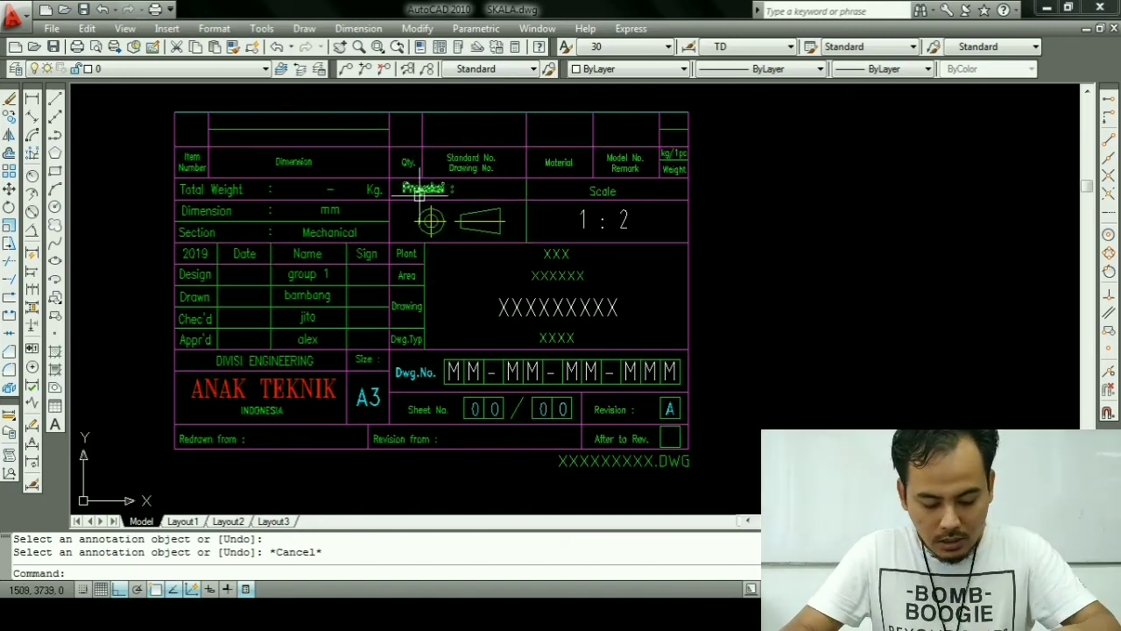
middle_click_drag(395, 141, 402, 219)
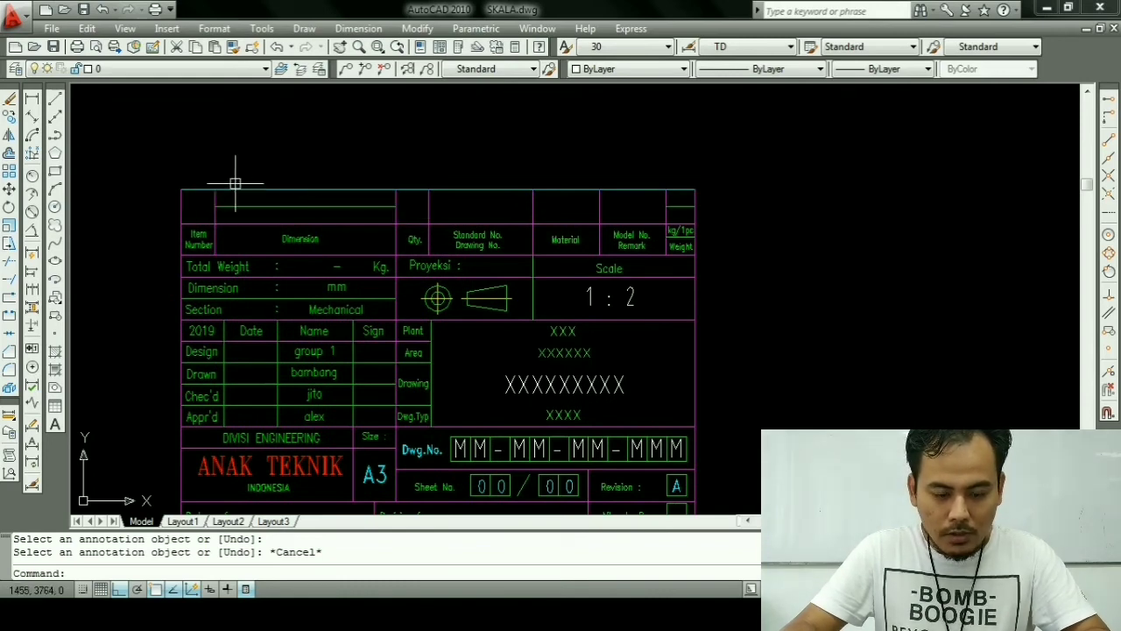
scroll(242, 212, "down", 1)
scroll(237, 143, "down", 2)
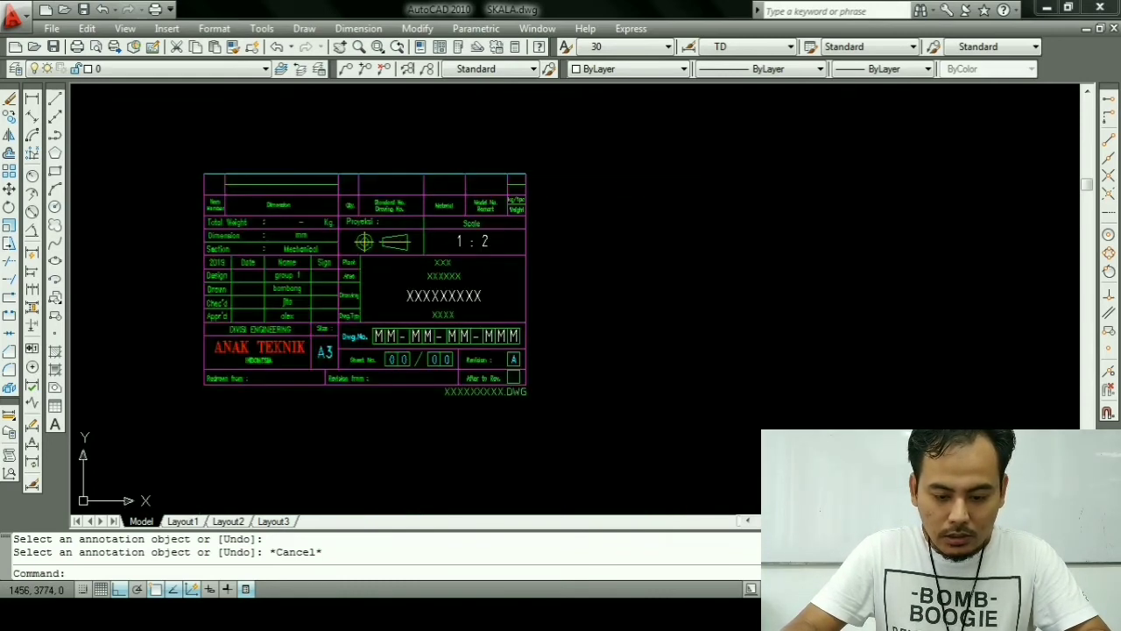
scroll(245, 170, "up", 2)
middle_click_drag(266, 214, 261, 202)
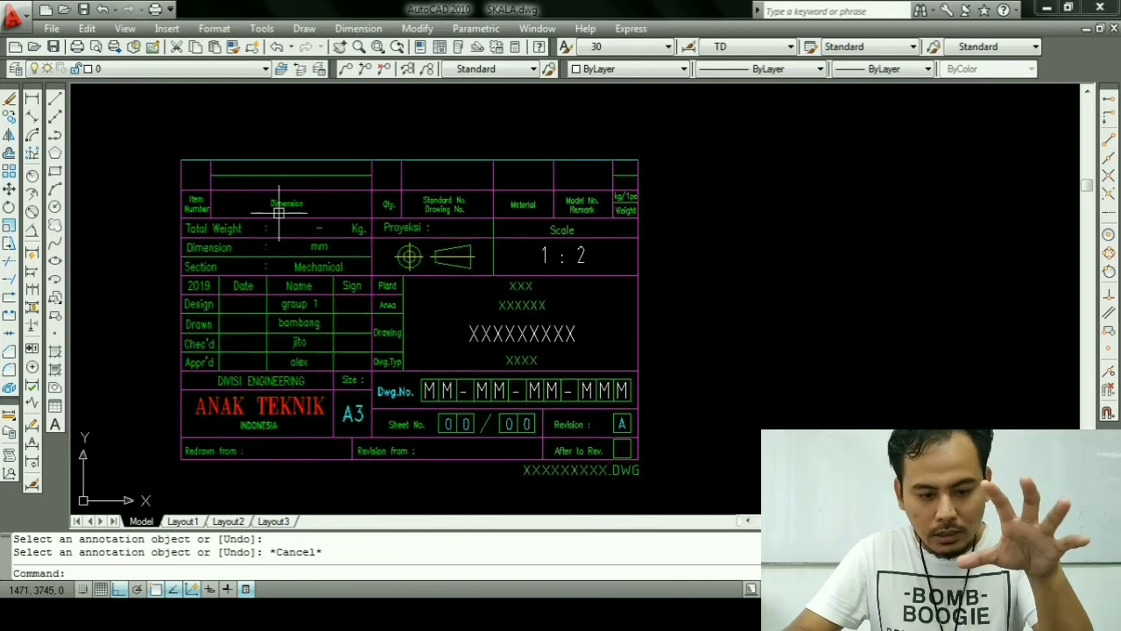
key("Escape")
mouse_move(280, 208)
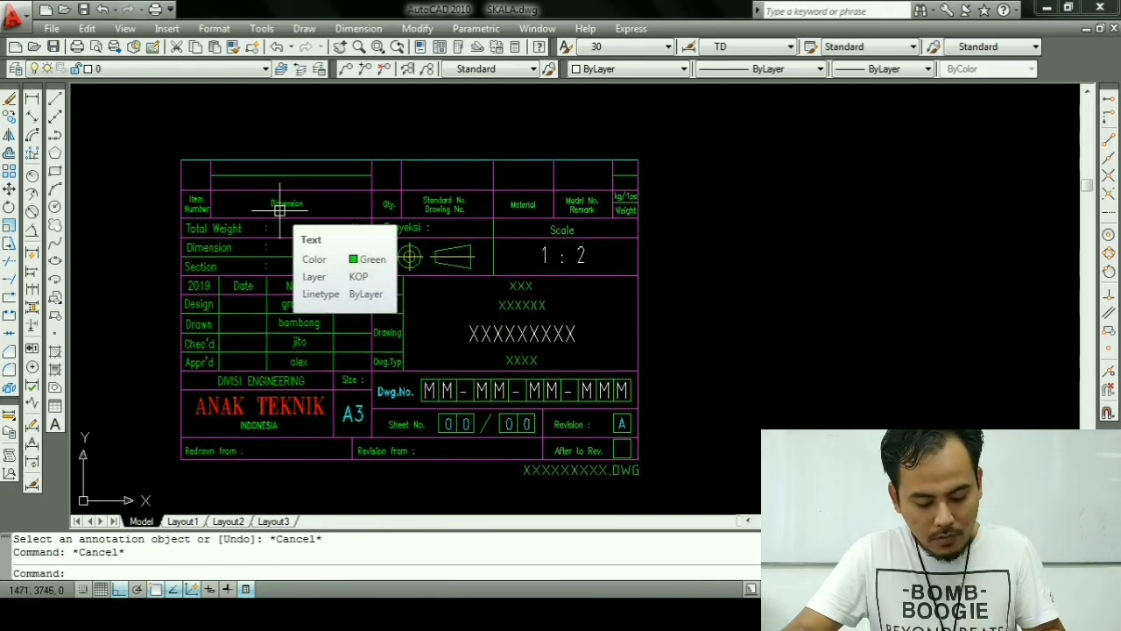
Step: Copy the whole title block to the clipboard with a window selection
key("ctrl+c")
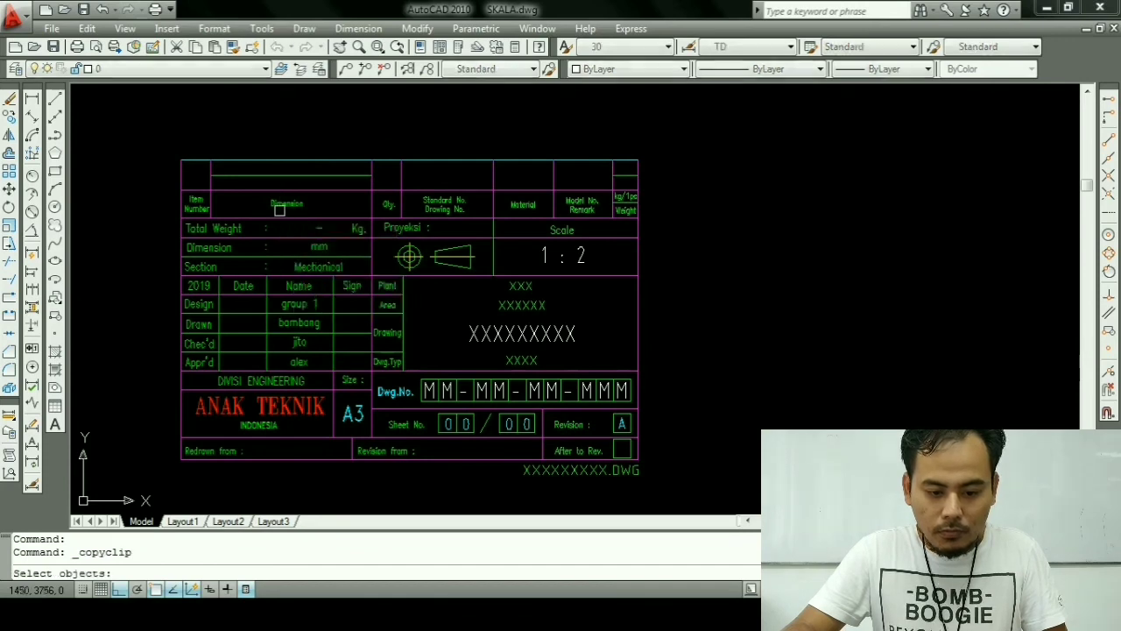
left_click(159, 137)
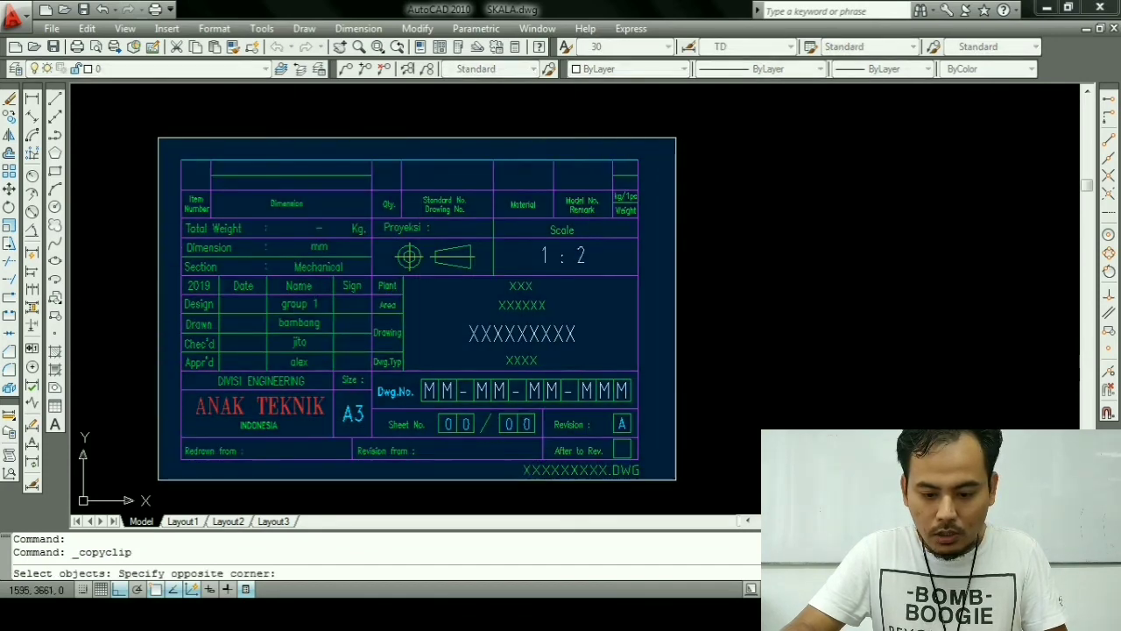
left_click(662, 466)
key("Return")
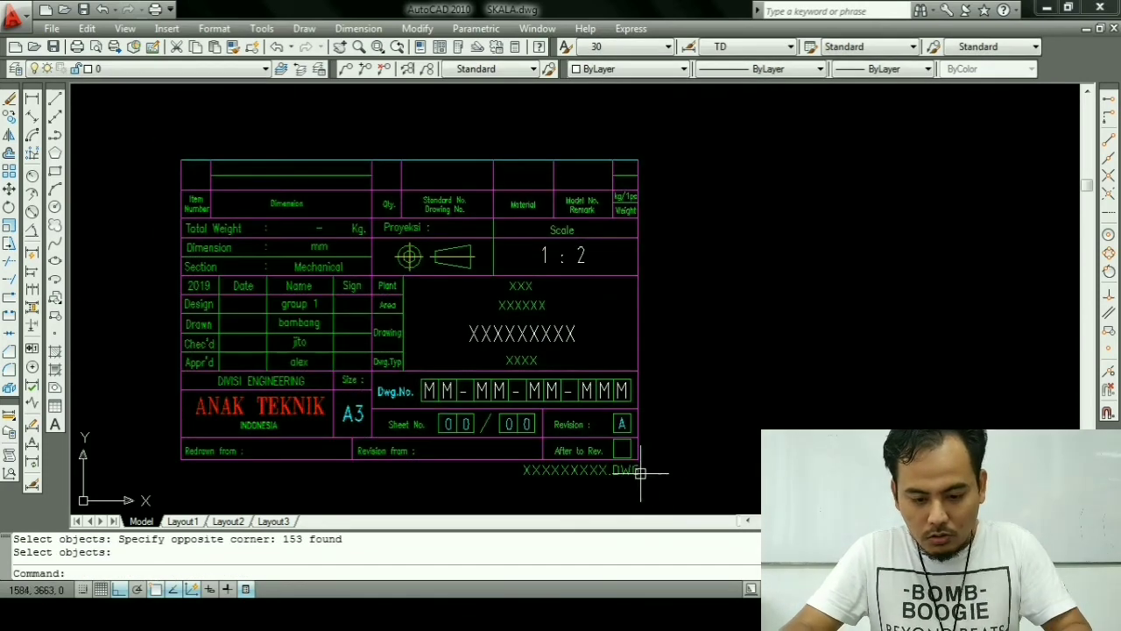
Step: COPY the title block from its corner onto the A4 and A3 frames' lower-right corners
type("co")
key("Return")
left_click(132, 116)
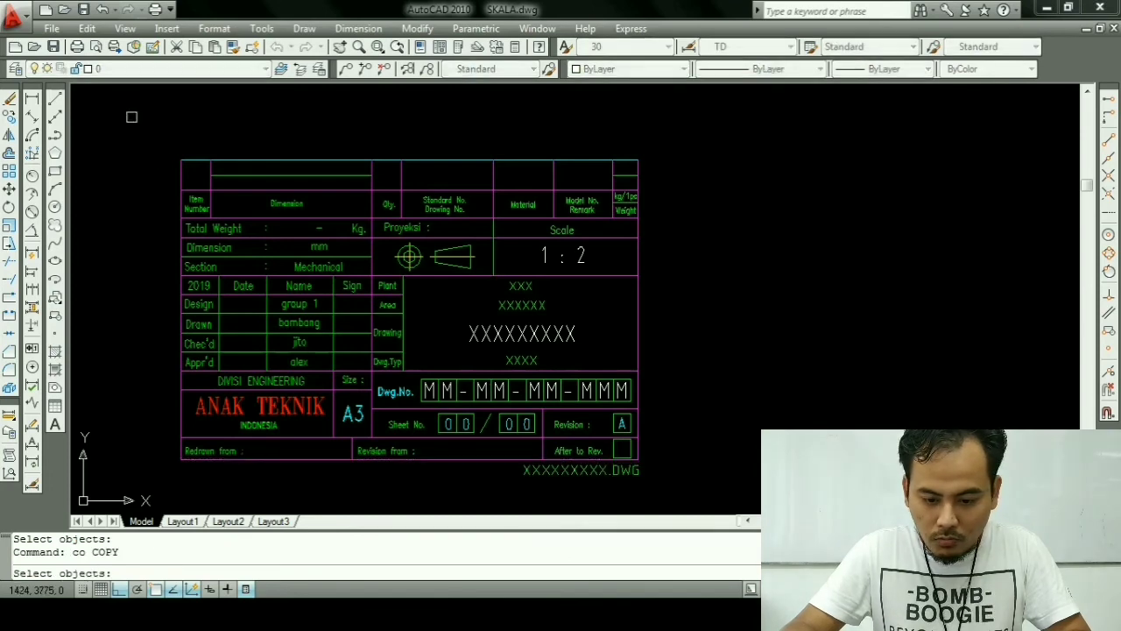
left_click(712, 499)
key("Return")
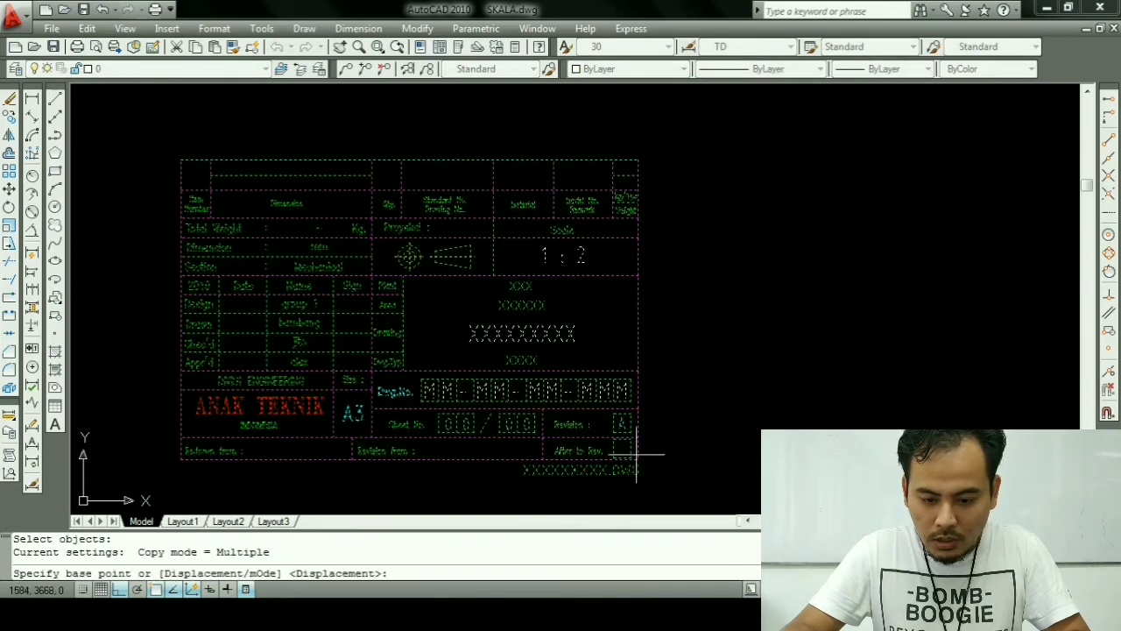
left_click(637, 460)
scroll(637, 459, "down", 3)
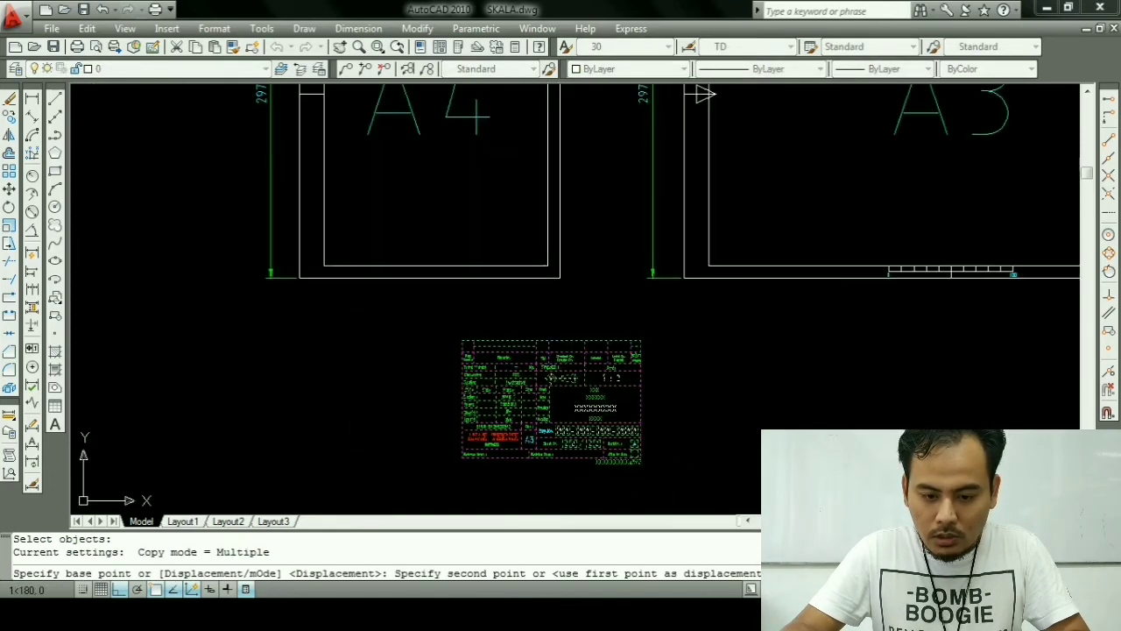
scroll(718, 175, "up", 2)
scroll(614, 368, "up", 2)
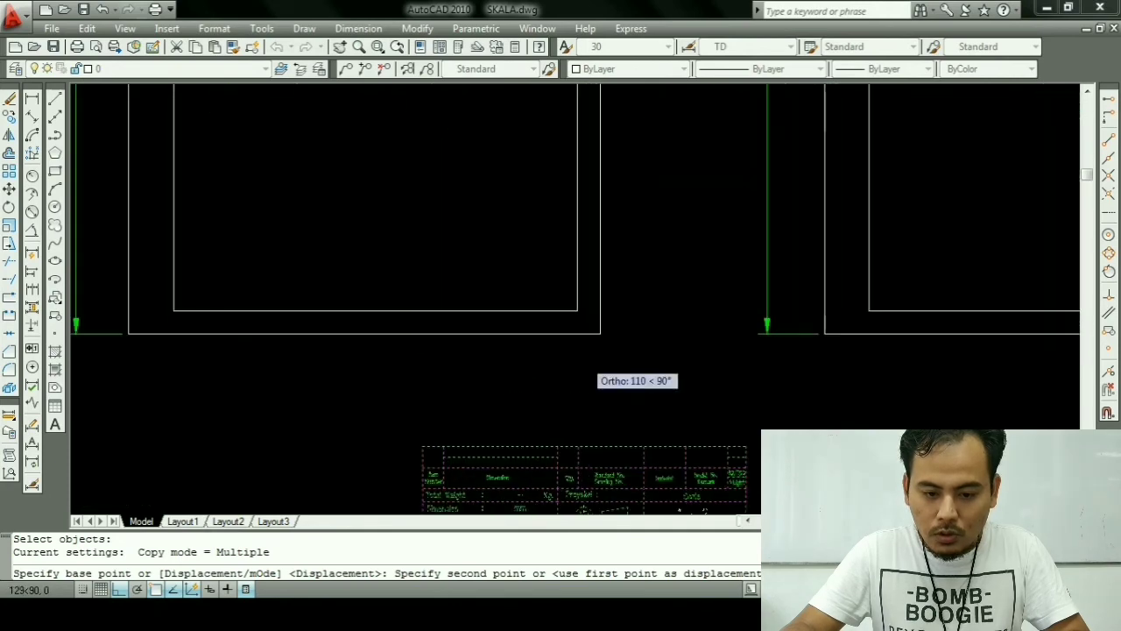
left_click(576, 310)
scroll(477, 334, "down", 4)
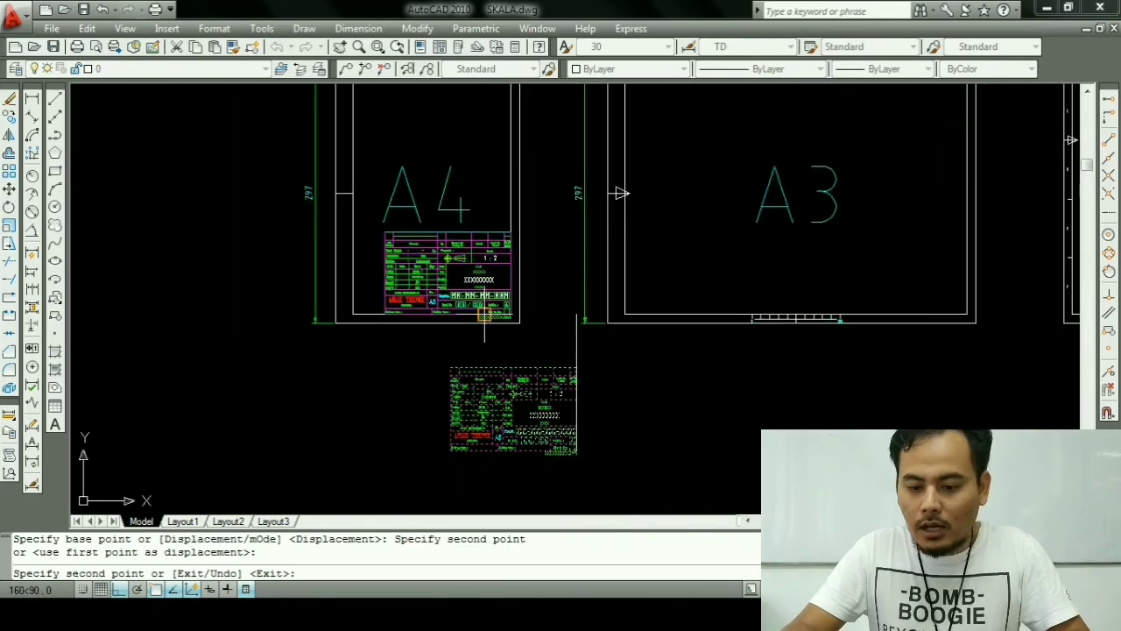
middle_click_drag(576, 318, 469, 318)
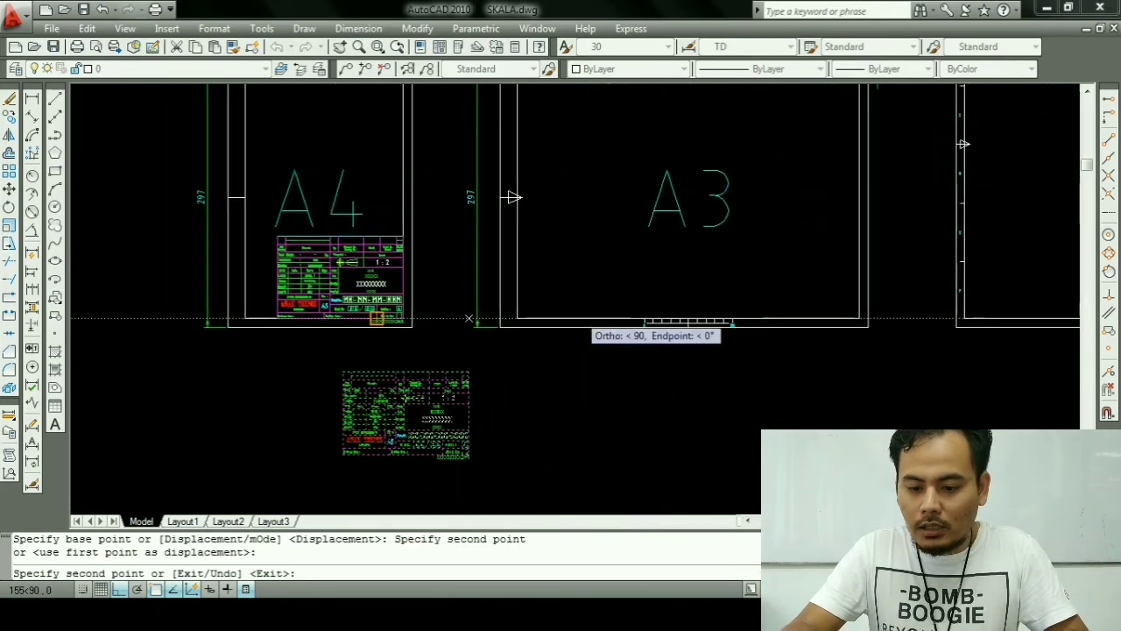
left_click(868, 324)
Step: Place further title block copies at the A2, A1 and A0 frames' lower-right corners
middle_click_drag(867, 324, 826, 337)
middle_click_drag(691, 334, 326, 398)
scroll(430, 399, "down", 3)
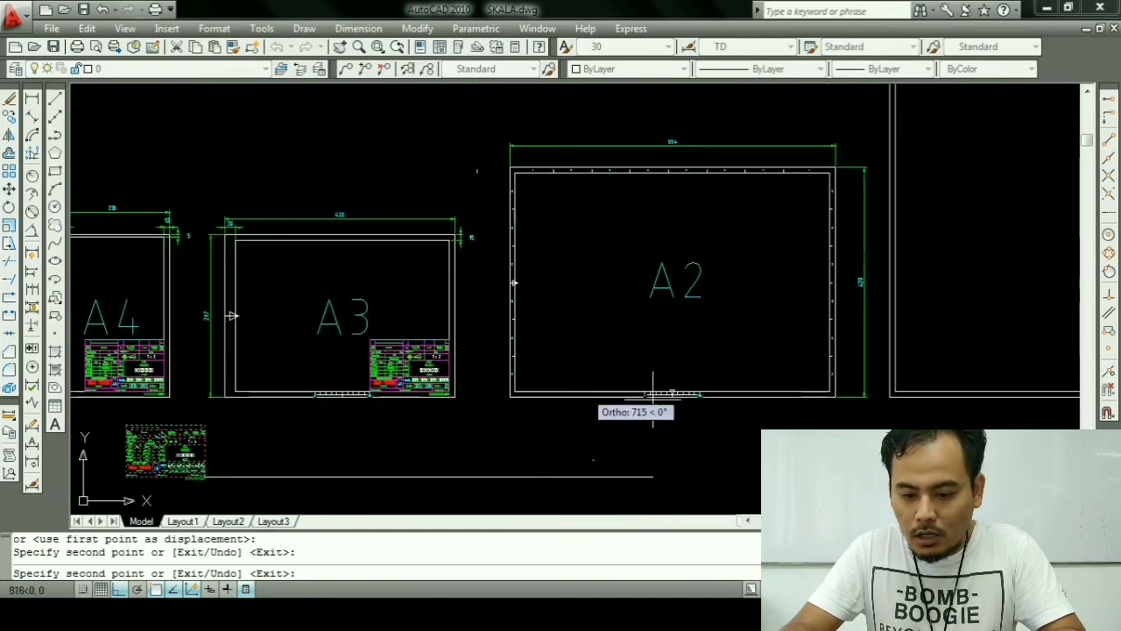
left_click(830, 394)
middle_click_drag(830, 394, 295, 381)
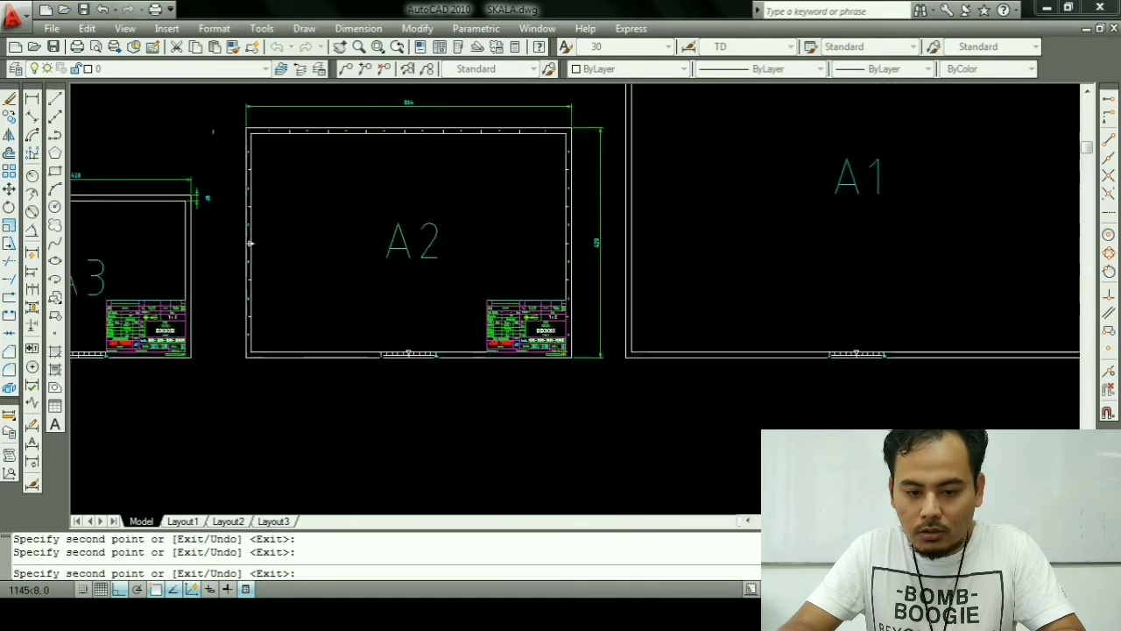
mouse_move(830, 384)
middle_mouse_down()
mouse_move(780, 414)
mouse_move(269, 388)
middle_mouse_up()
left_click(759, 409)
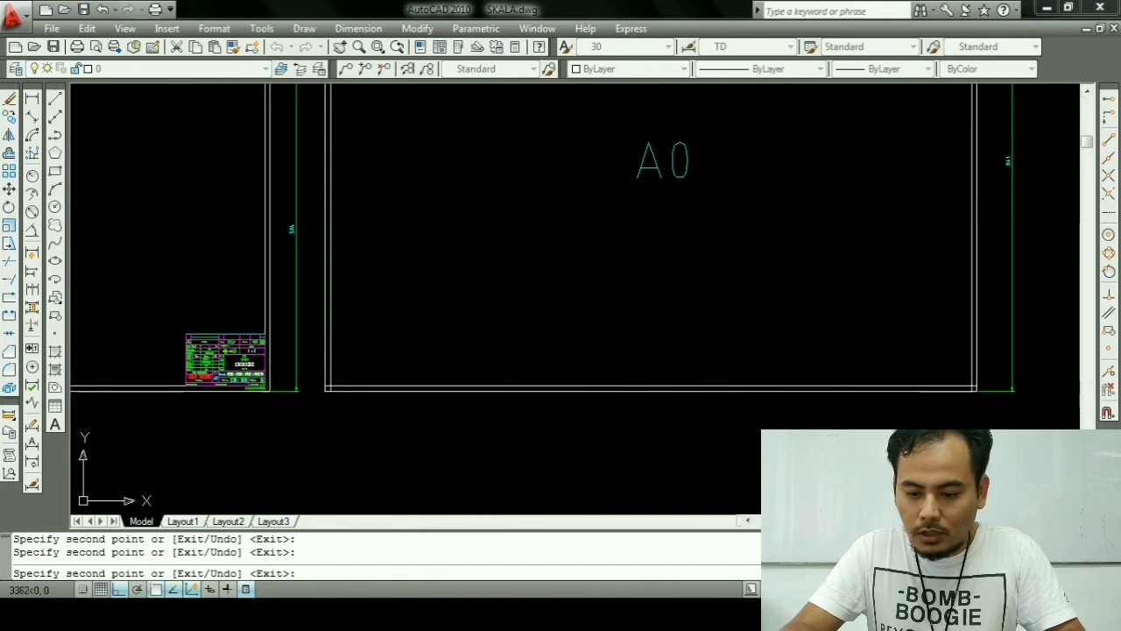
left_click(972, 387)
key("Escape")
Step: Erase the spare title block left below the A4 frame
scroll(965, 417, "down", 4)
scroll(958, 403, "down", 2)
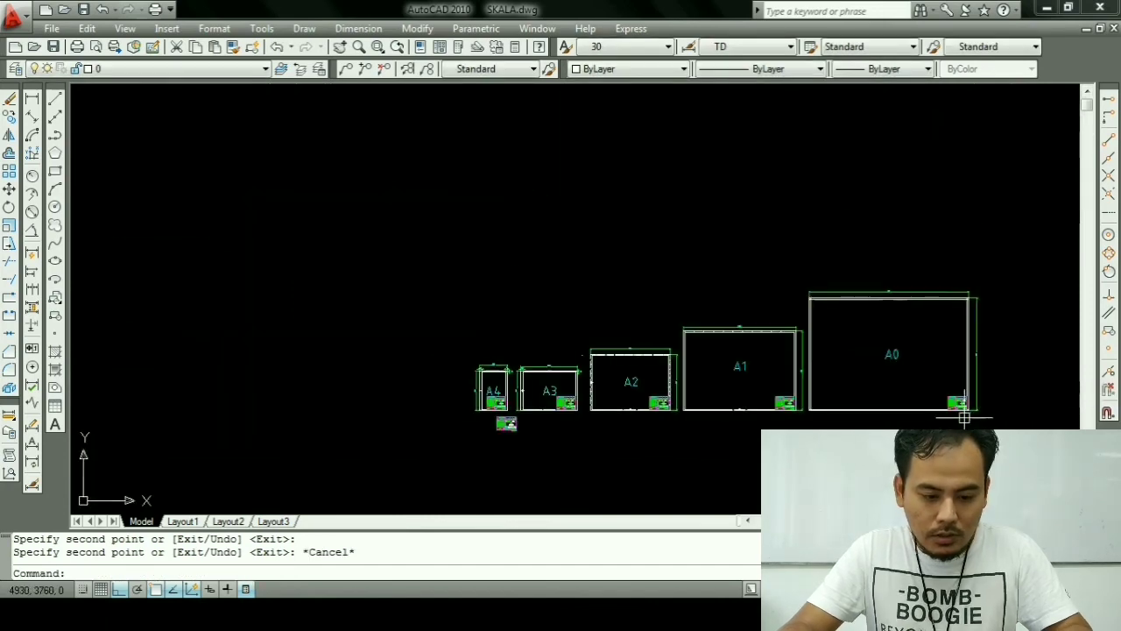
scroll(954, 415, "up", 2)
scroll(219, 424, "up", 2)
scroll(221, 425, "up", 2)
key("Escape")
key("e")
key("Return")
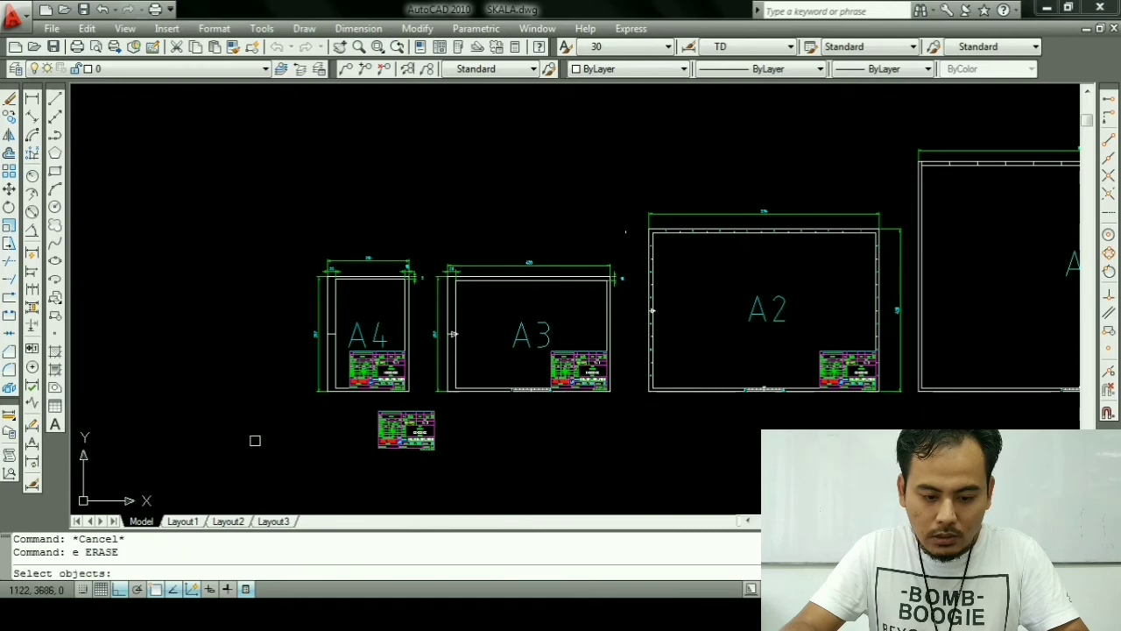
left_click(479, 489)
left_click(340, 400)
key("Return")
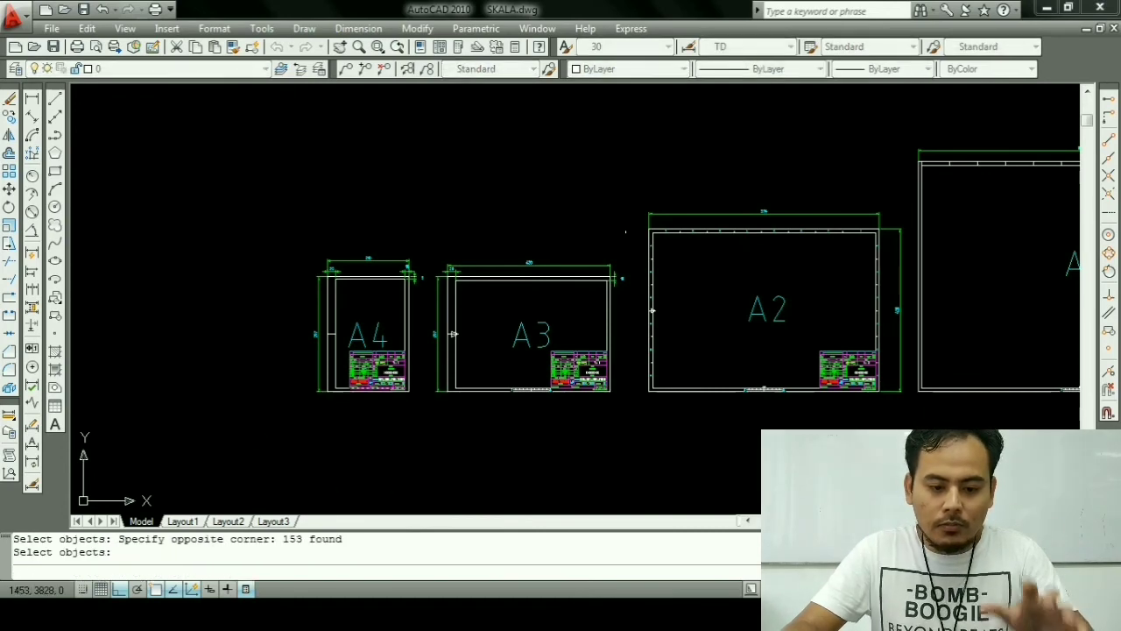
scroll(381, 387, "up", 2)
scroll(381, 385, "up", 3)
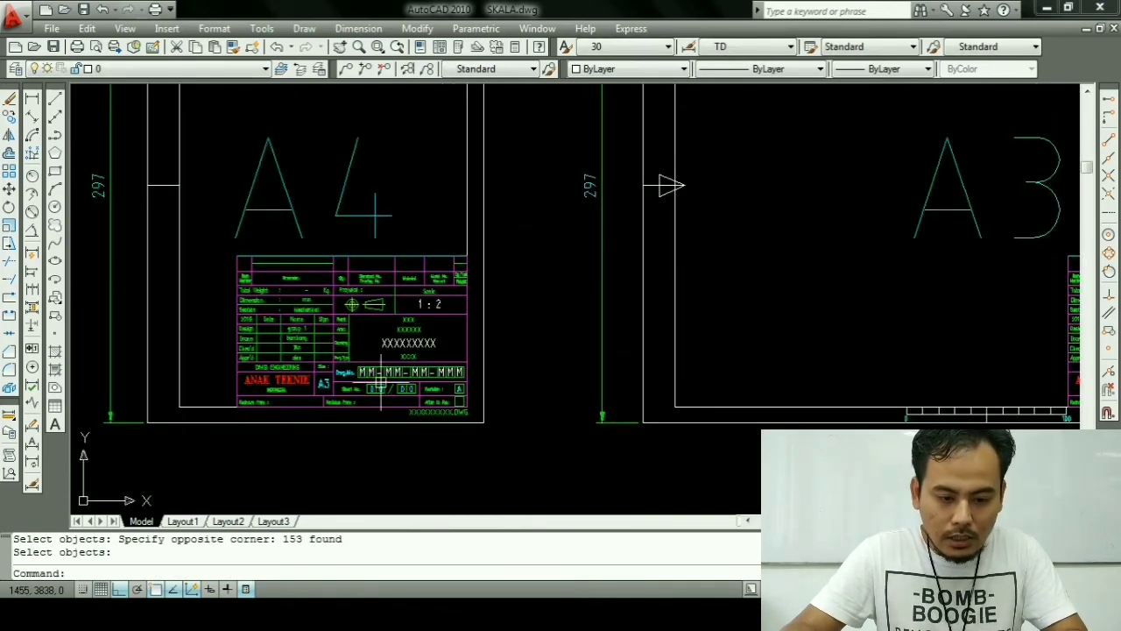
Step: With DDEDIT (ed), change the A4 frame's title block size field to A4
type("ed")
key("Return")
scroll(350, 378, "up", 2)
scroll(350, 378, "up", 3)
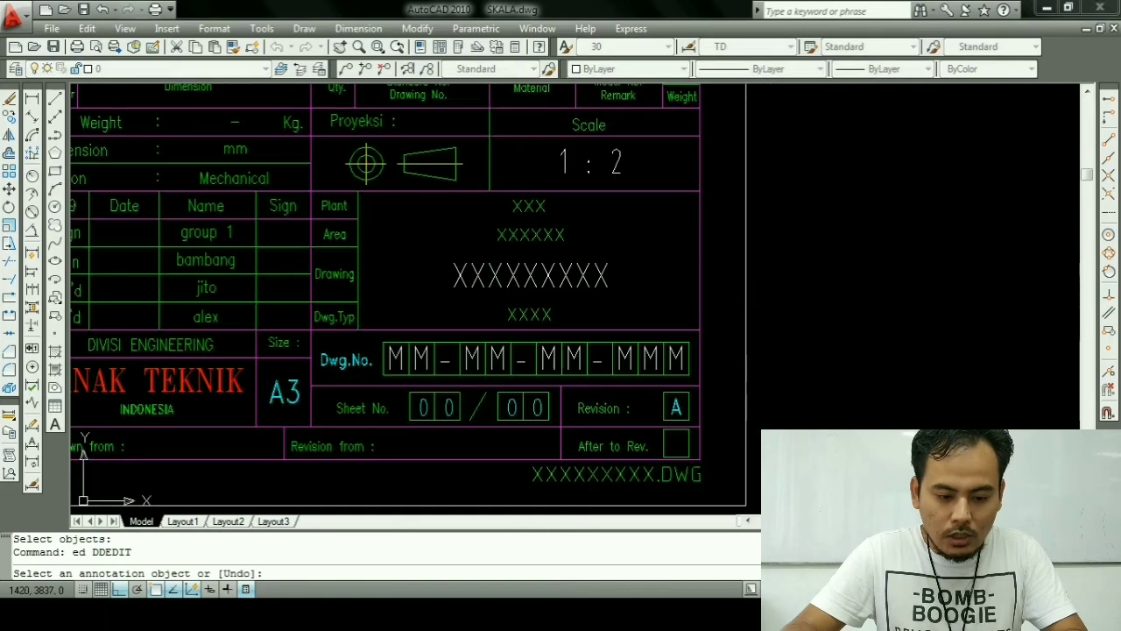
left_click(285, 393)
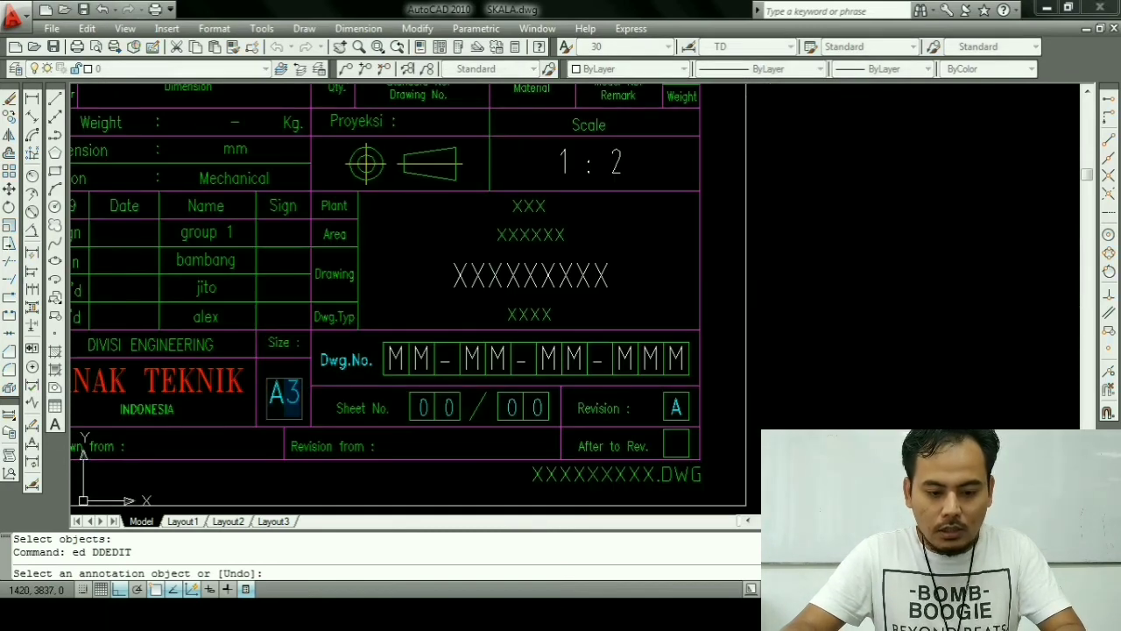
type("A4")
key("Return")
Step: Edit the size field in the A2 frame's title block to match its sheet
scroll(298, 424, "down", 5)
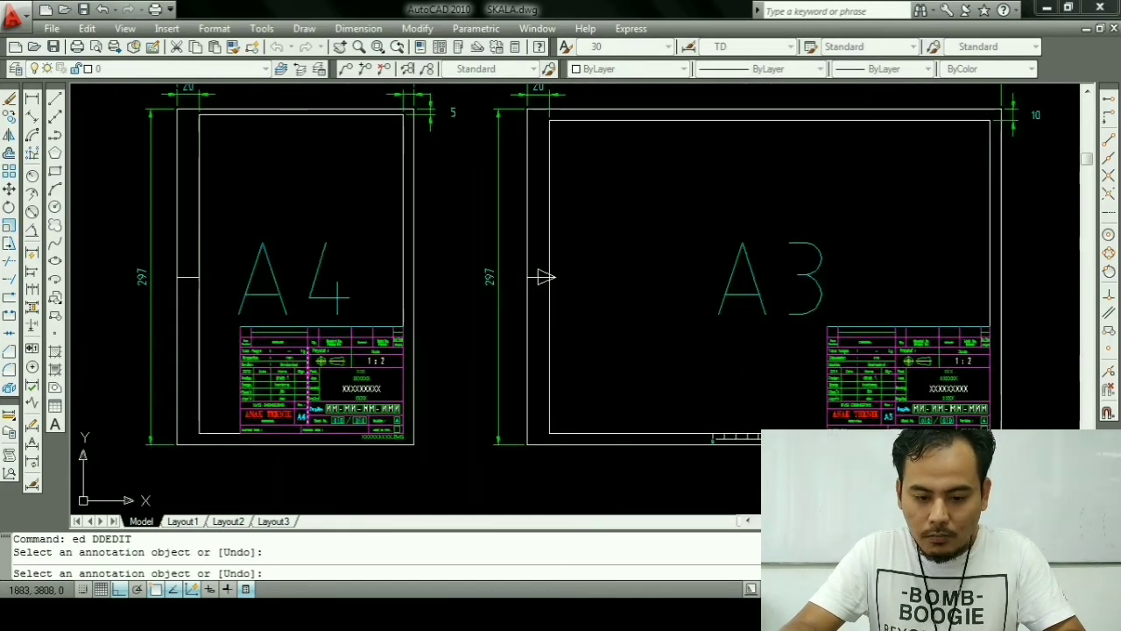
middle_click_drag(613, 307, 252, 266)
scroll(607, 394, "up", 3)
scroll(581, 359, "up", 2)
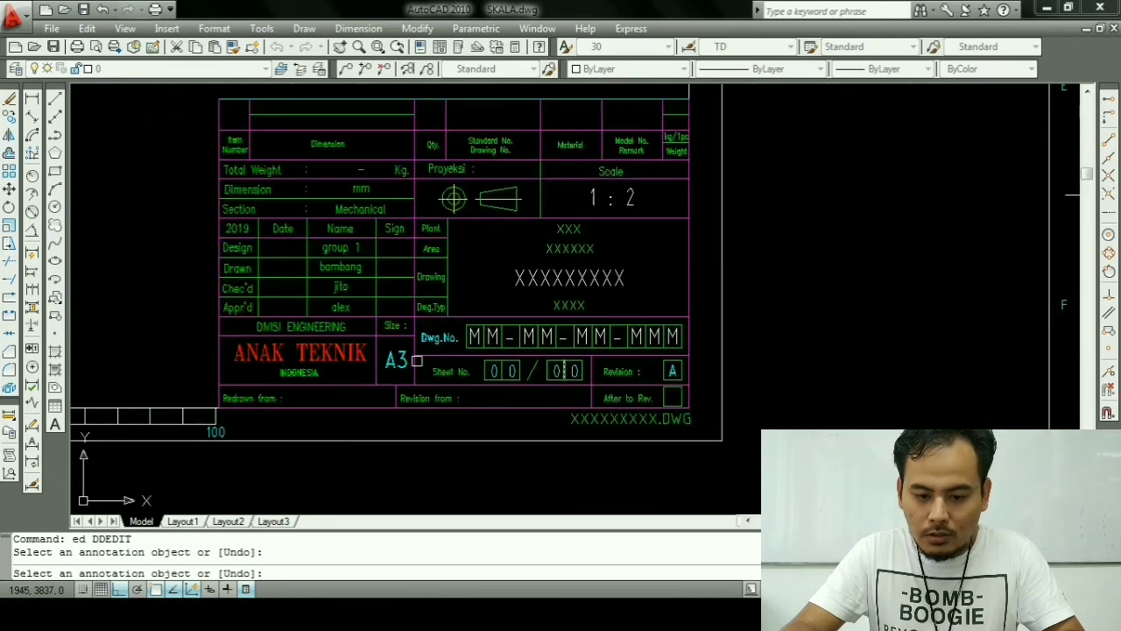
scroll(377, 373, "down", 2)
scroll(375, 364, "down", 6)
scroll(736, 359, "up", 3)
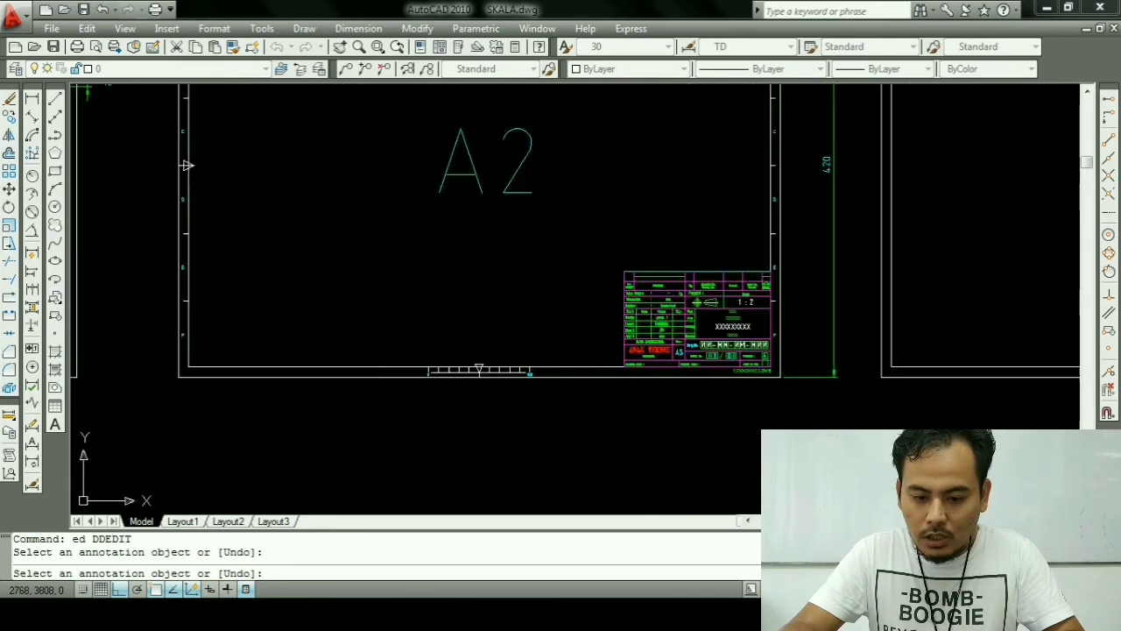
scroll(692, 355, "up", 2)
scroll(668, 354, "up", 4)
left_click(650, 348)
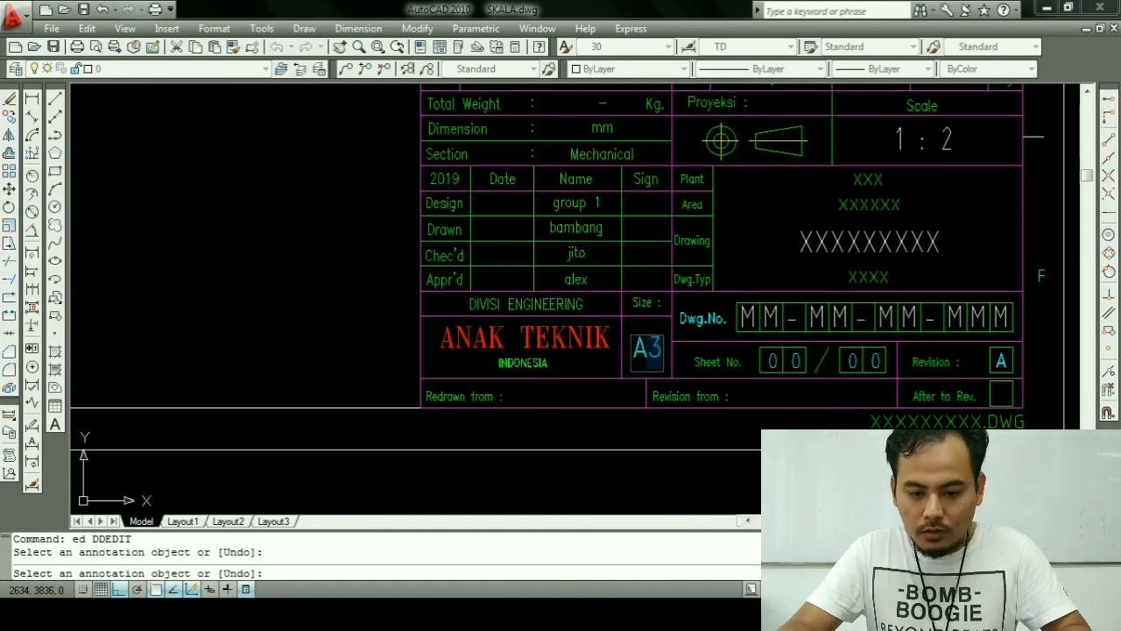
key("Return")
scroll(418, 373, "down", 4)
scroll(418, 373, "down", 2)
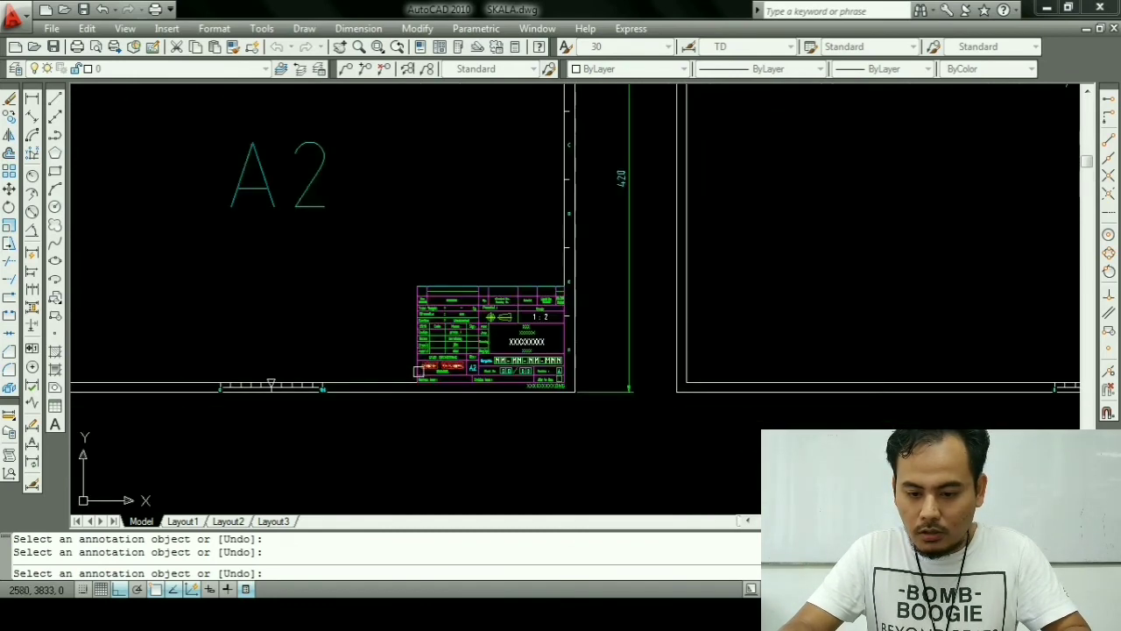
scroll(418, 373, "down", 4)
scroll(830, 384, "up", 3)
scroll(830, 385, "up", 3)
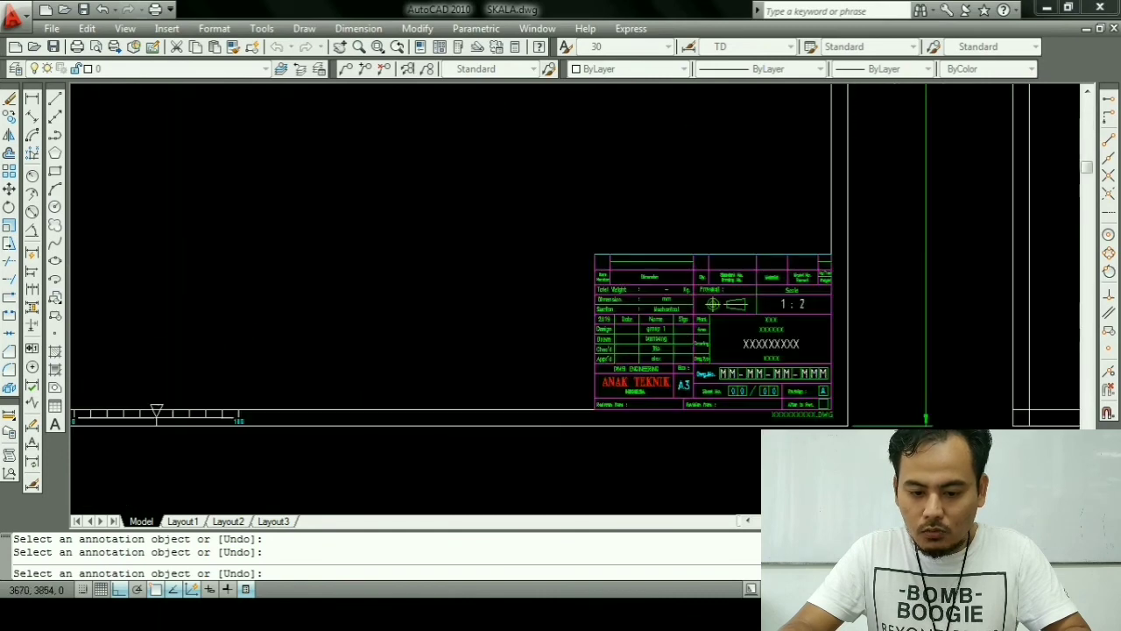
scroll(683, 383, "up", 2)
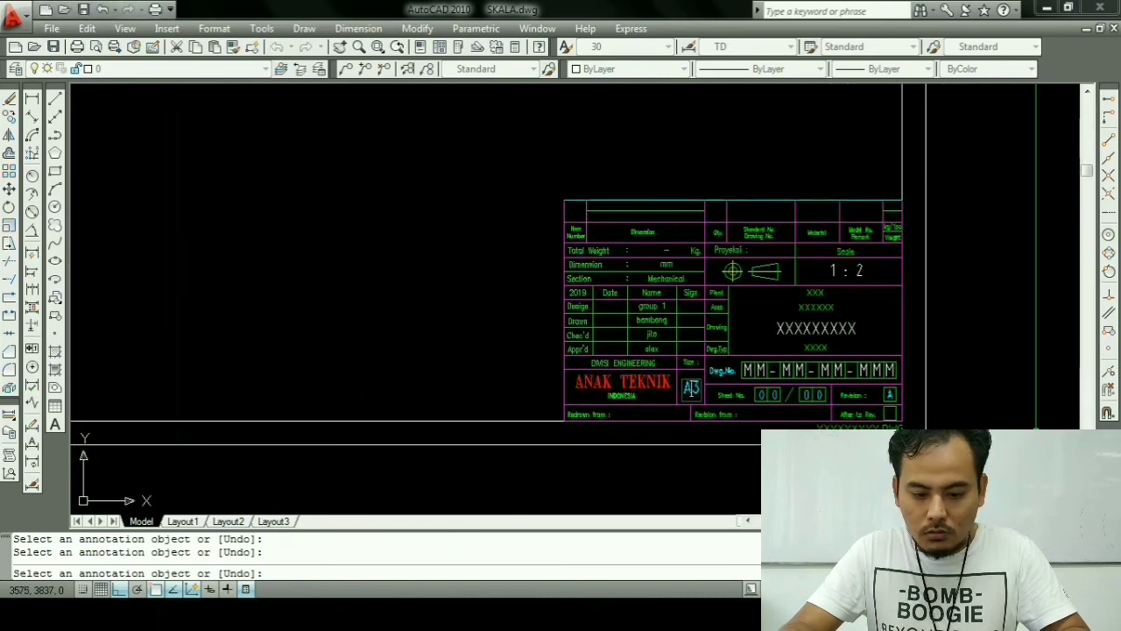
scroll(341, 360, "down", 2)
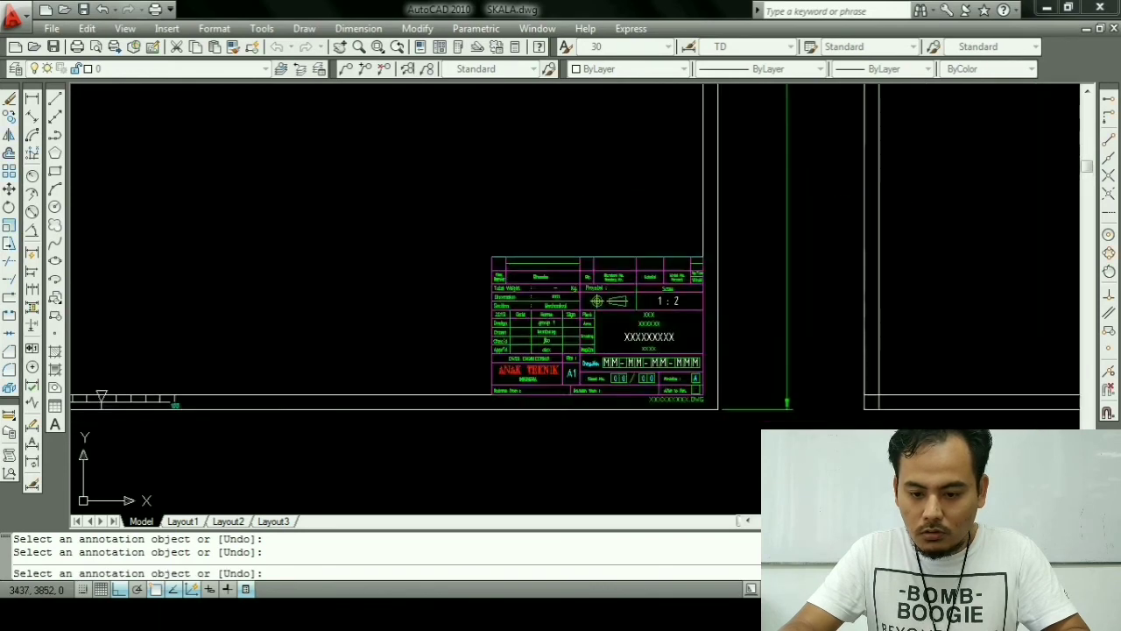
scroll(372, 348, "down", 3)
scroll(369, 356, "down", 2)
scroll(929, 364, "up", 3)
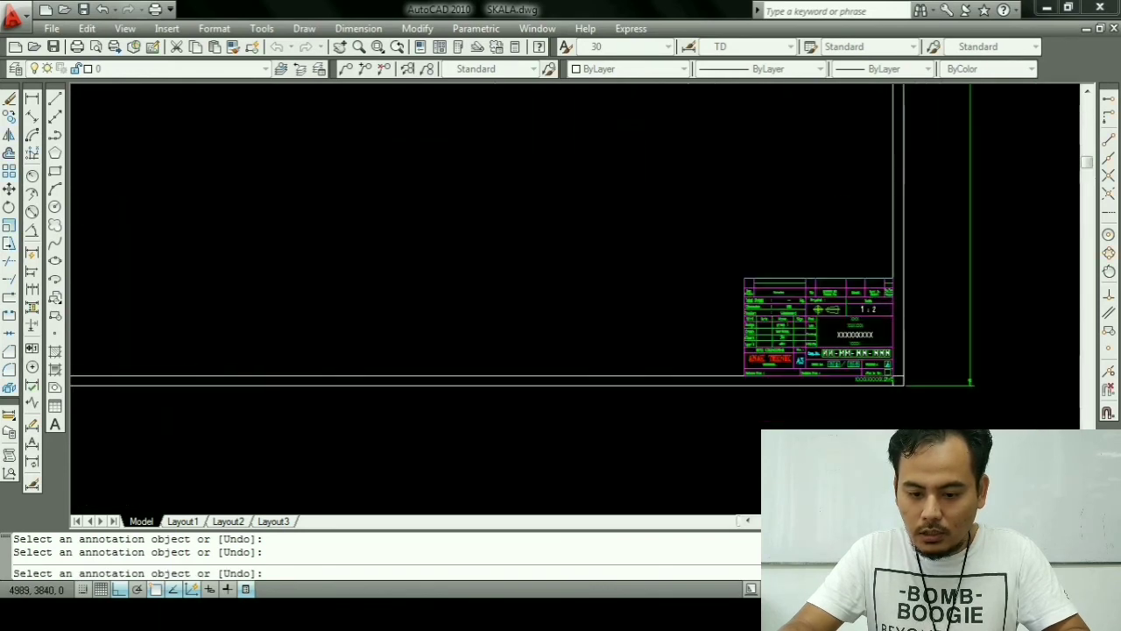
scroll(946, 403, "up", 3)
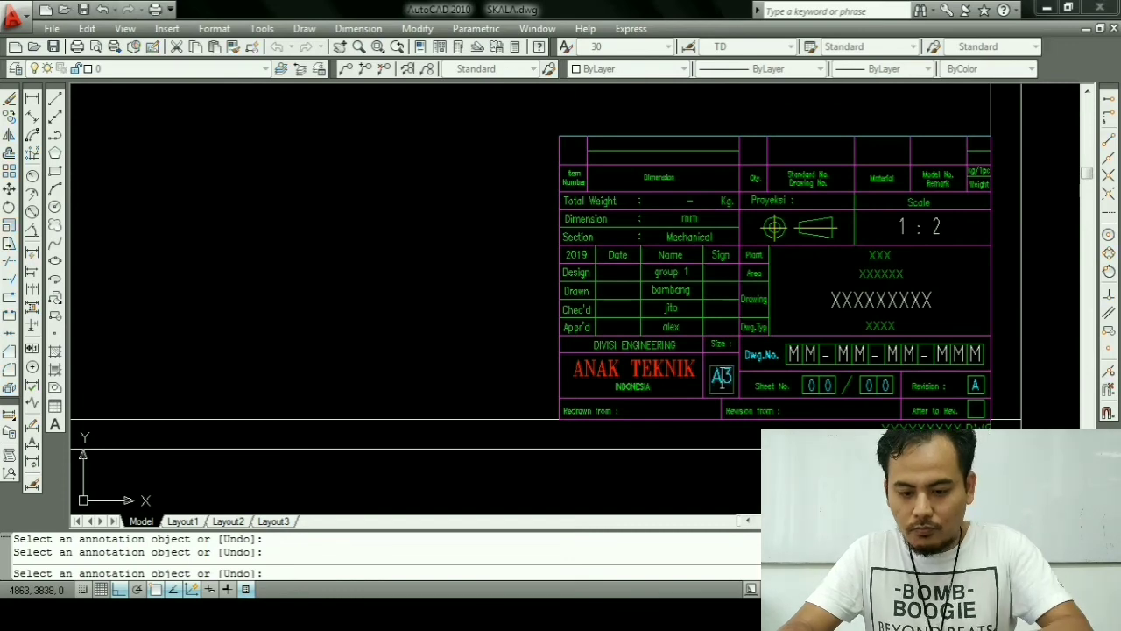
scroll(717, 408, "down", 5)
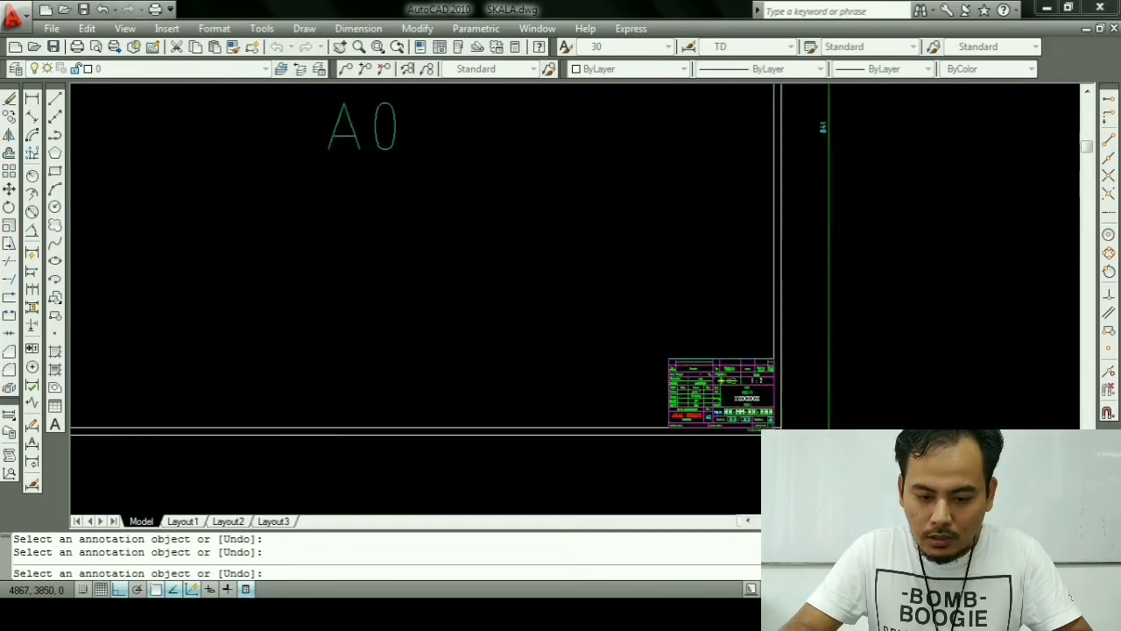
scroll(717, 409, "down", 3)
Step: End text editing and bring all frames A4 to A0 into view
key("Escape")
middle_click_drag(350, 350, 639, 373)
middle_click_drag(879, 420, 897, 428)
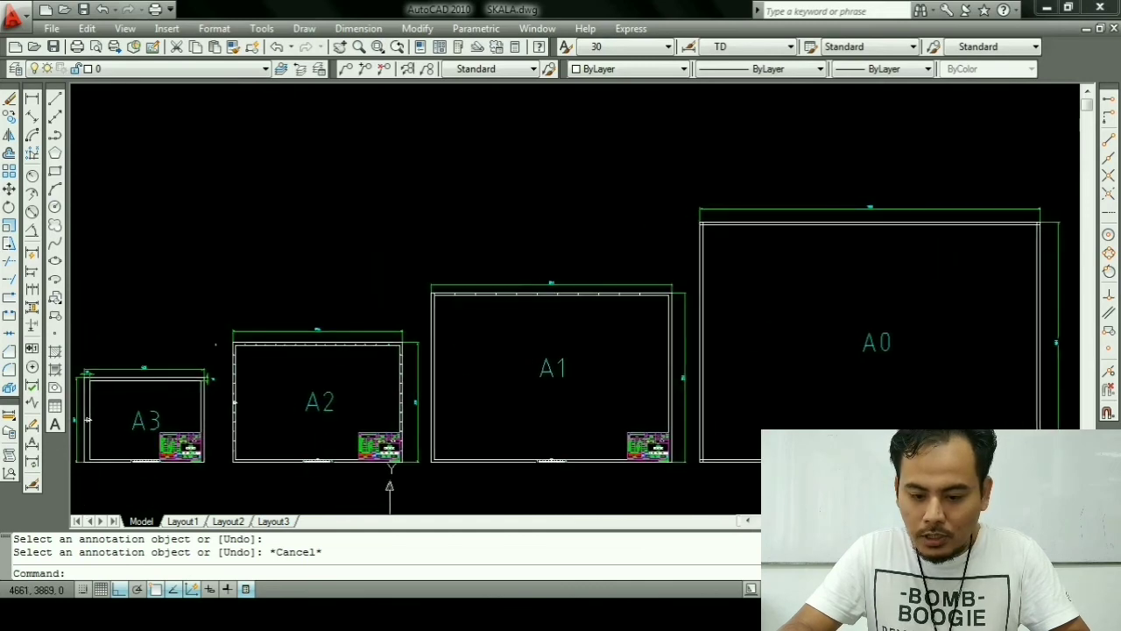
scroll(897, 428, "down", 3)
scroll(897, 428, "up", 2)
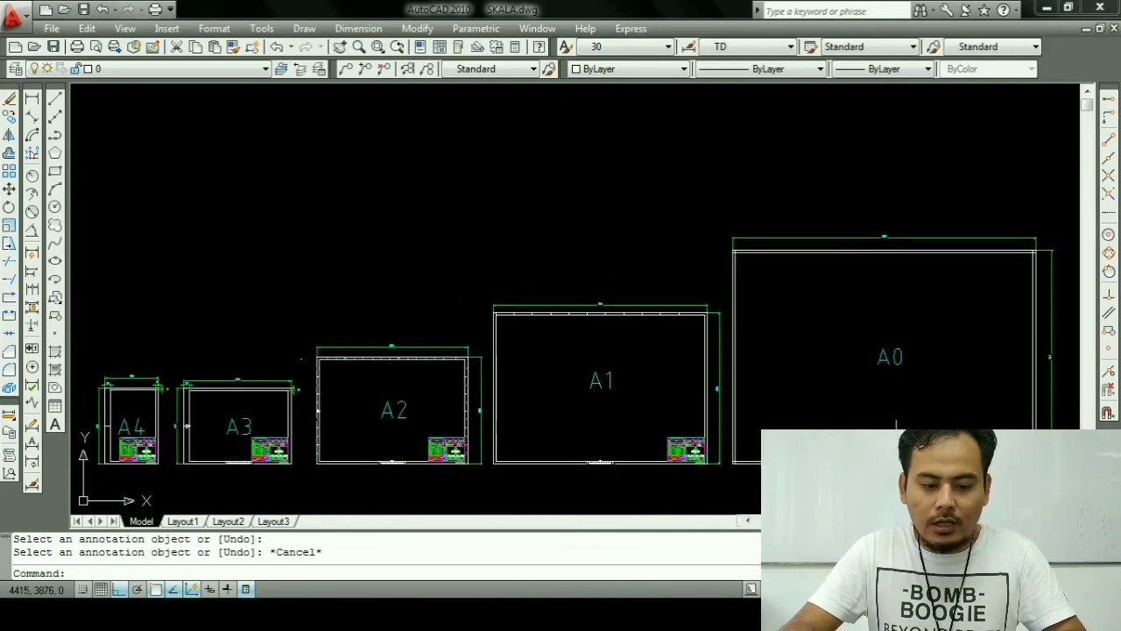
middle_click_drag(895, 425, 892, 427)
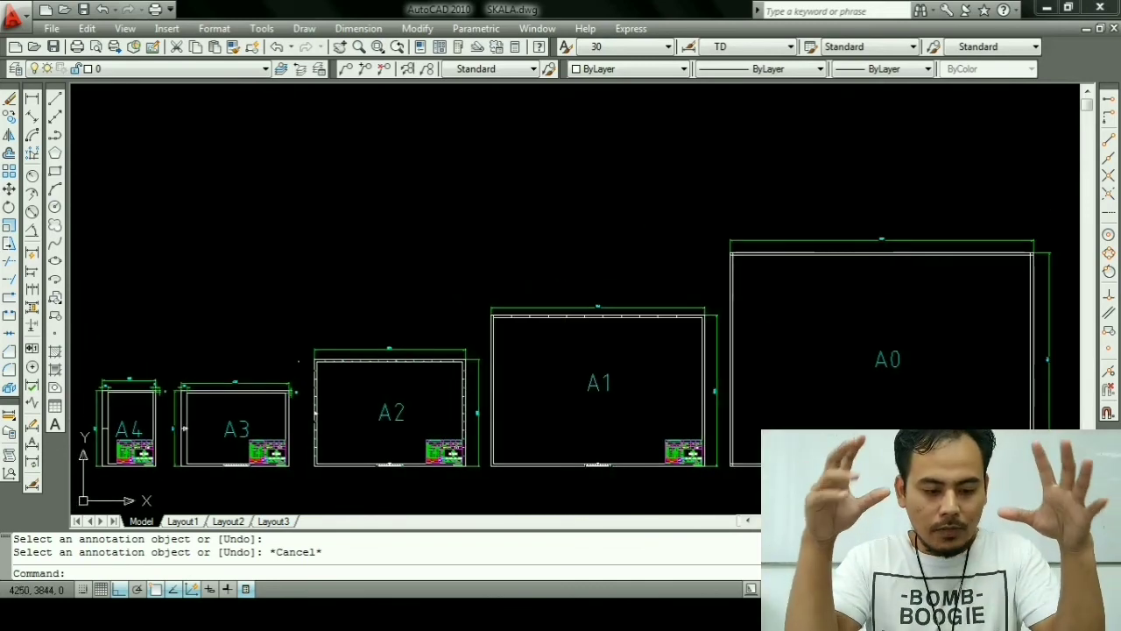